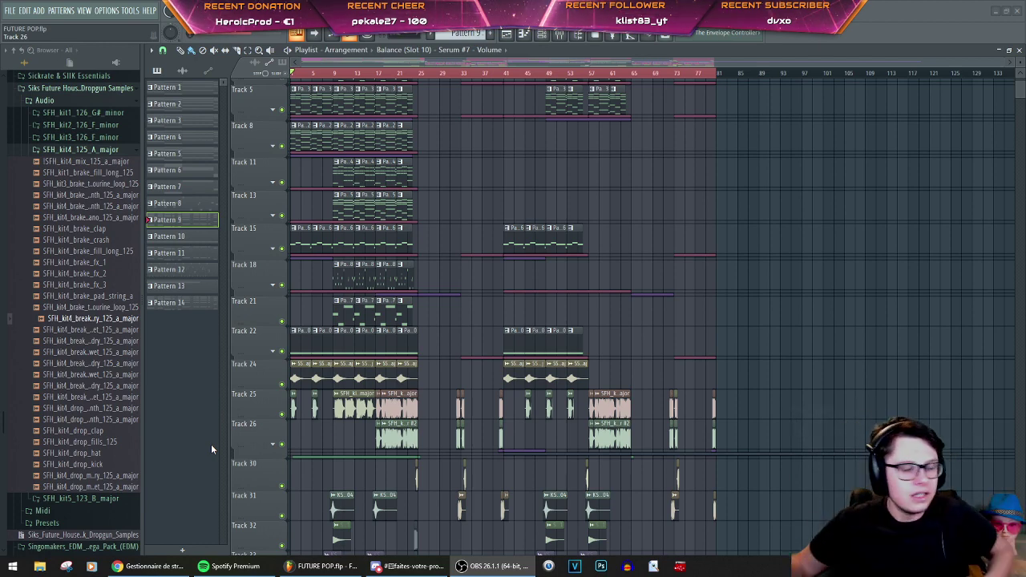
Step: Play the FUTURE POP arrangement from the beginning and look over its playlist tracks down to the Master volume automation
left_click(245, 11)
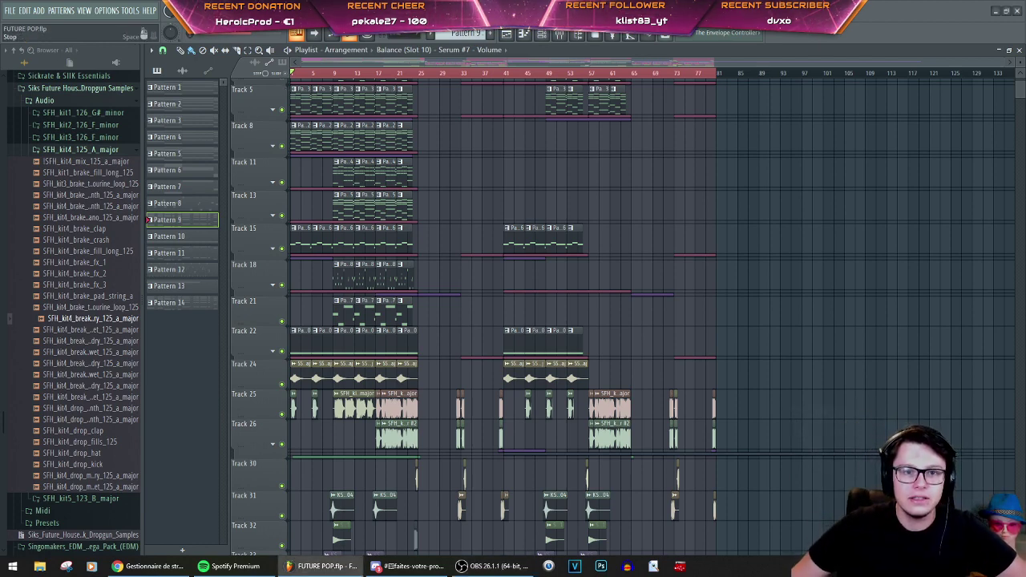
key("space")
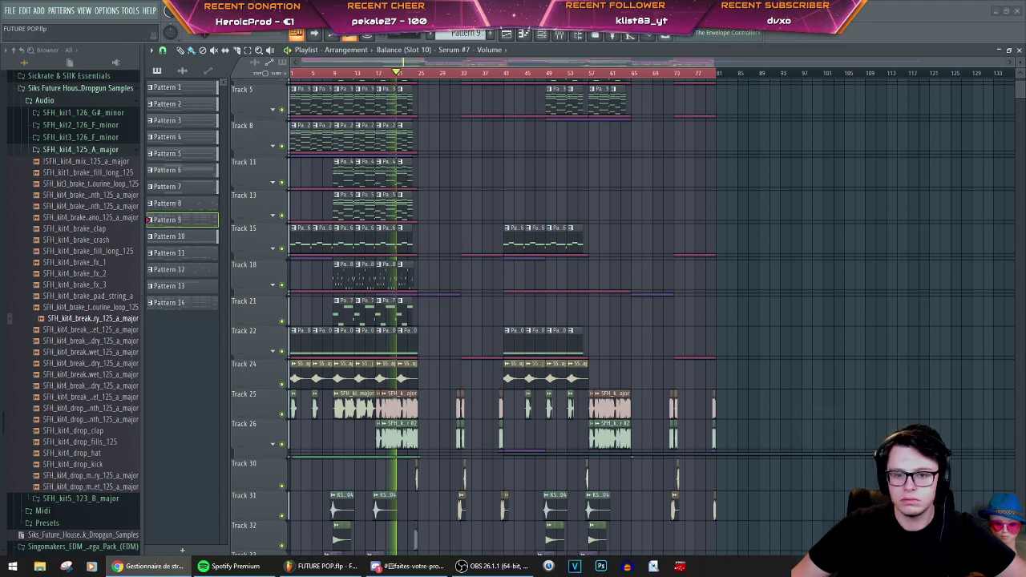
key("alt+Tab")
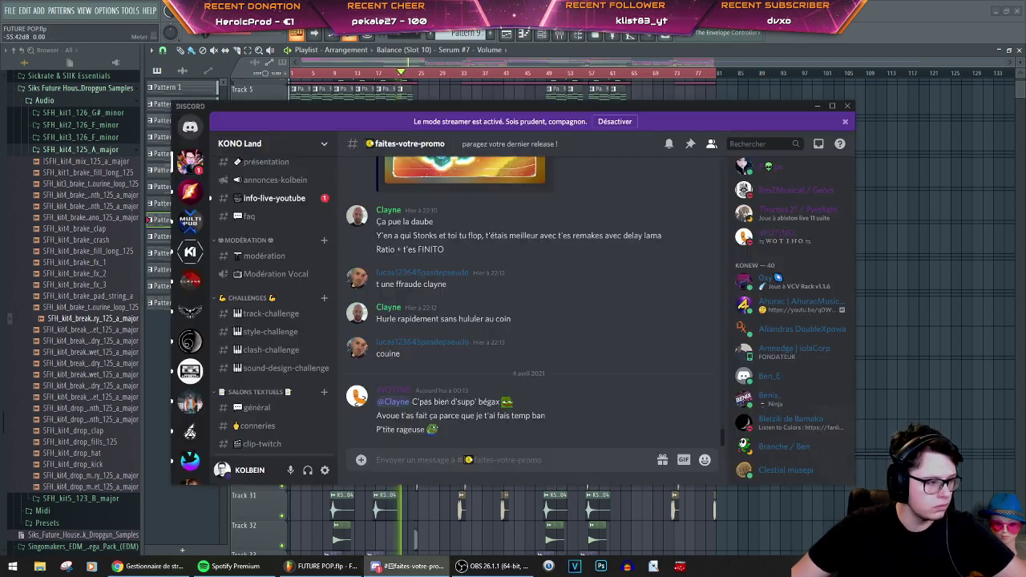
key("alt+Tab")
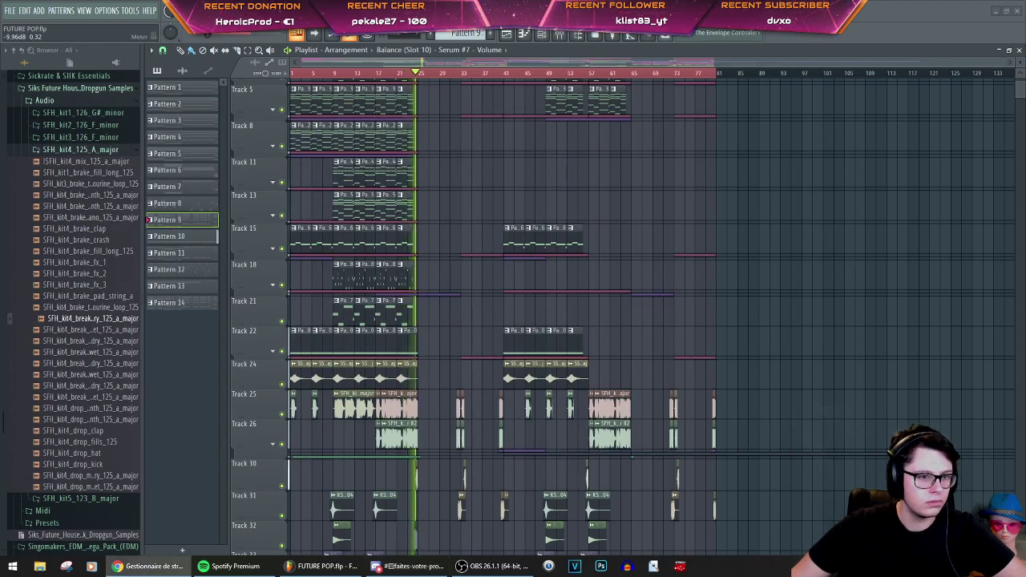
key("alt+Tab")
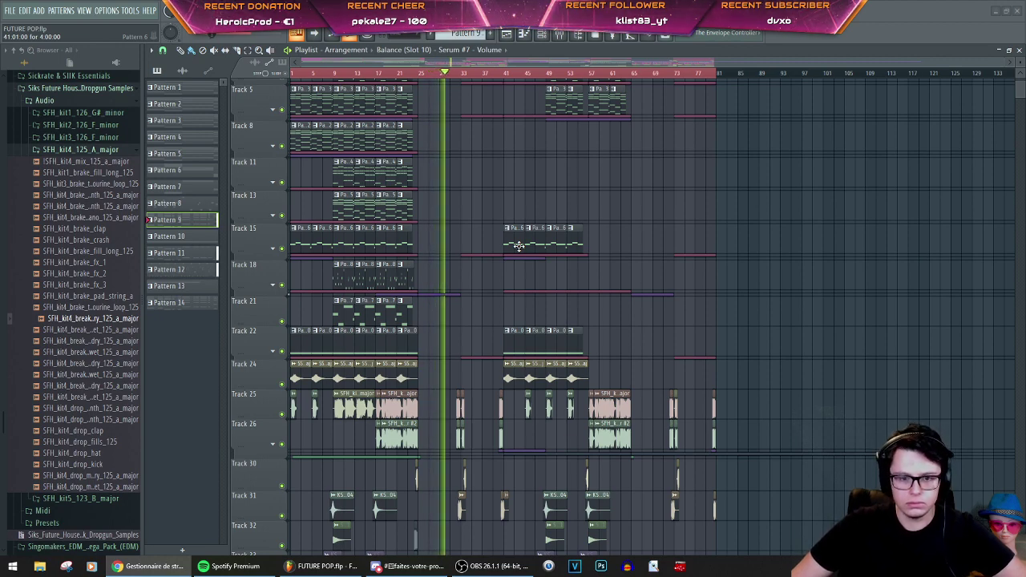
scroll(520, 247, "down", 8)
scroll(523, 249, "down", 10)
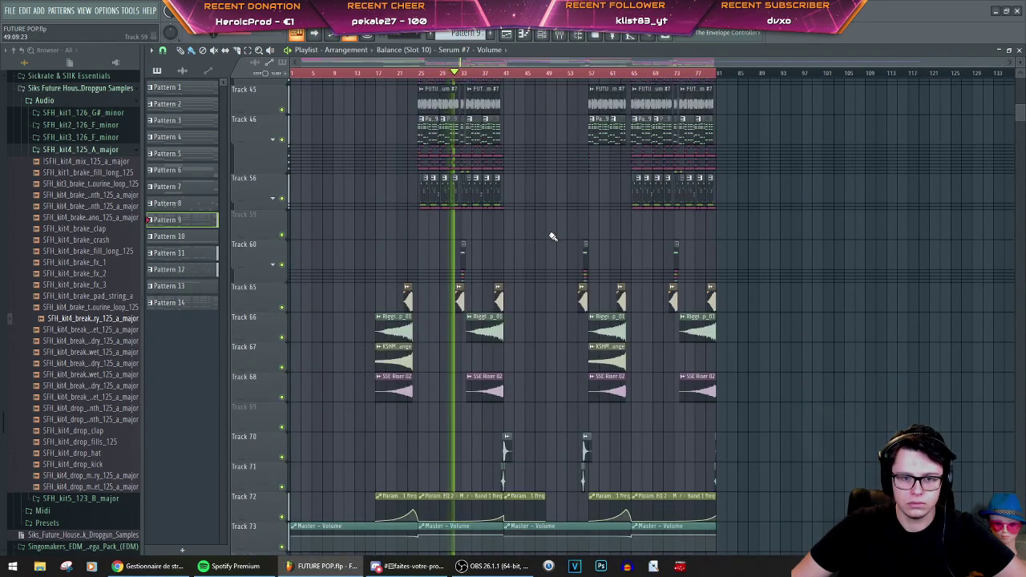
scroll(548, 242, "down", 3)
scroll(549, 243, "up", 1)
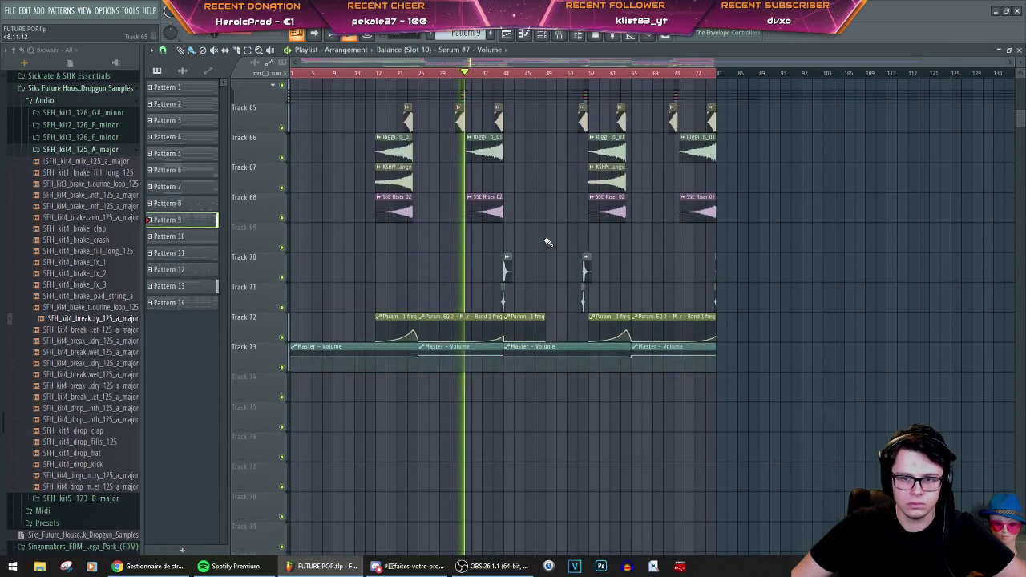
scroll(549, 242, "up", 5)
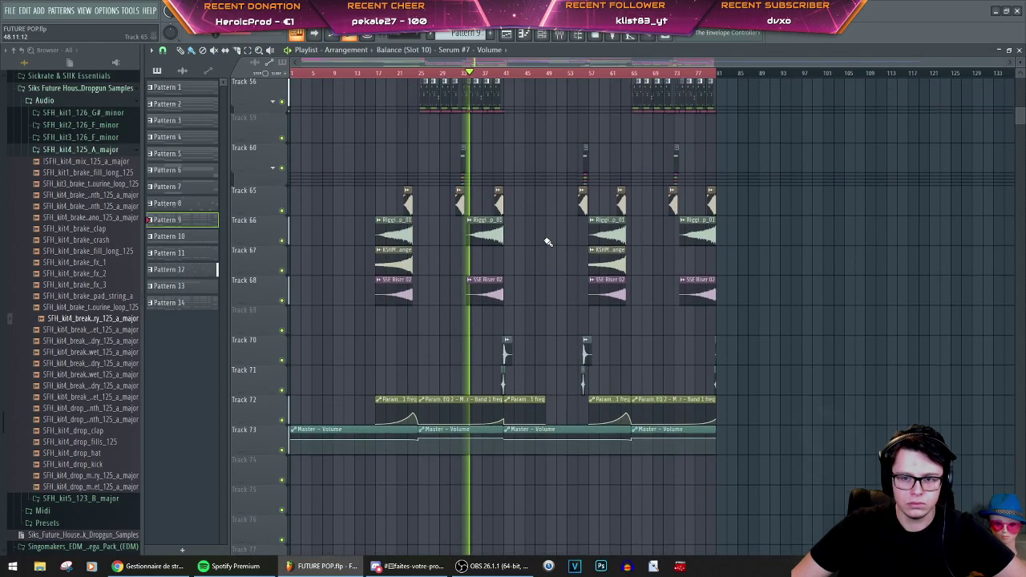
scroll(548, 243, "up", 2)
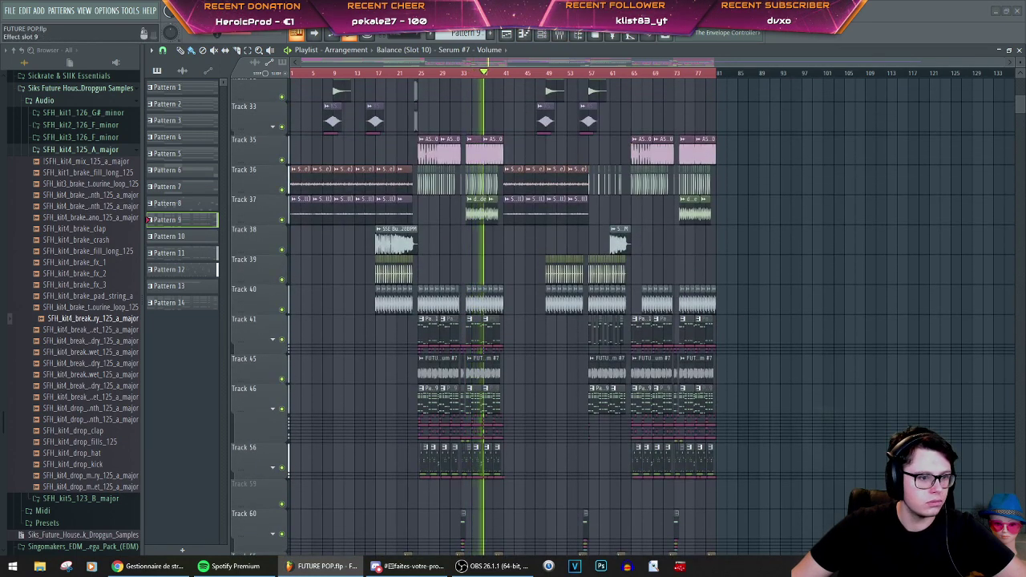
Step: Check the master channel's spectrum in SPAN during playback, close it and review the first playlist tracks
left_click_drag(484, 205, 566, 237)
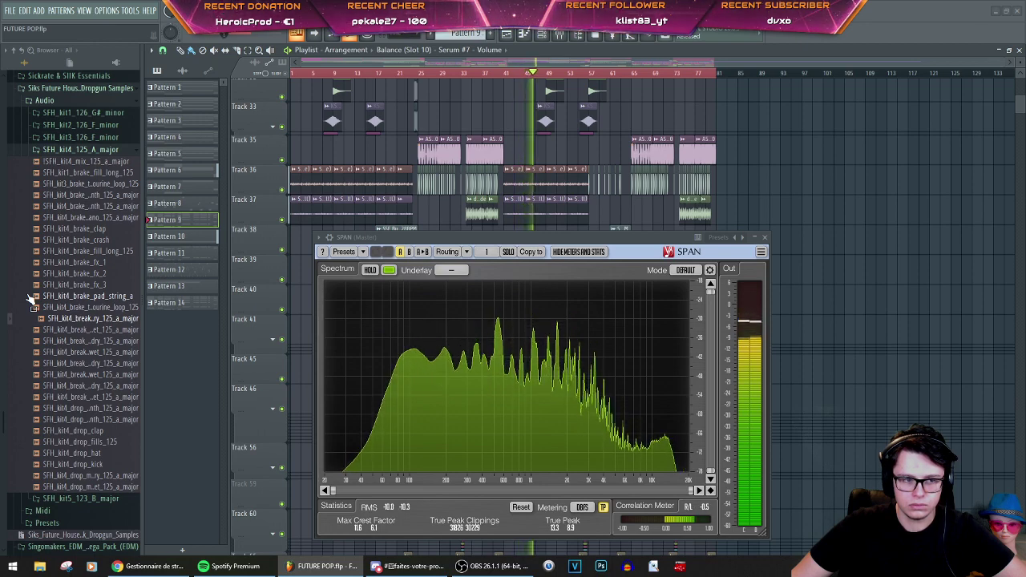
left_click(765, 239)
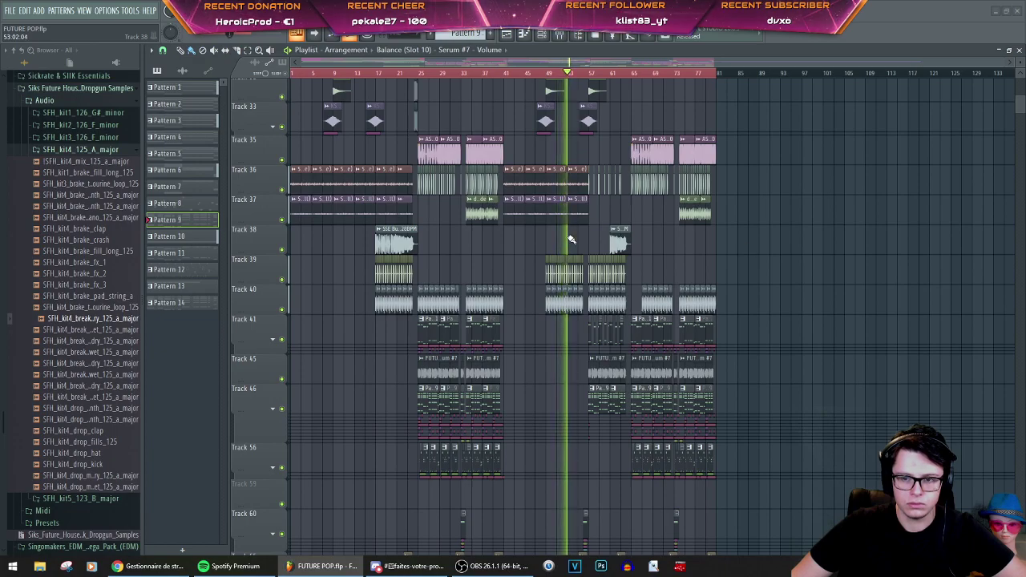
scroll(570, 238, "up", 3)
scroll(610, 240, "up", 3)
scroll(622, 244, "up", 6)
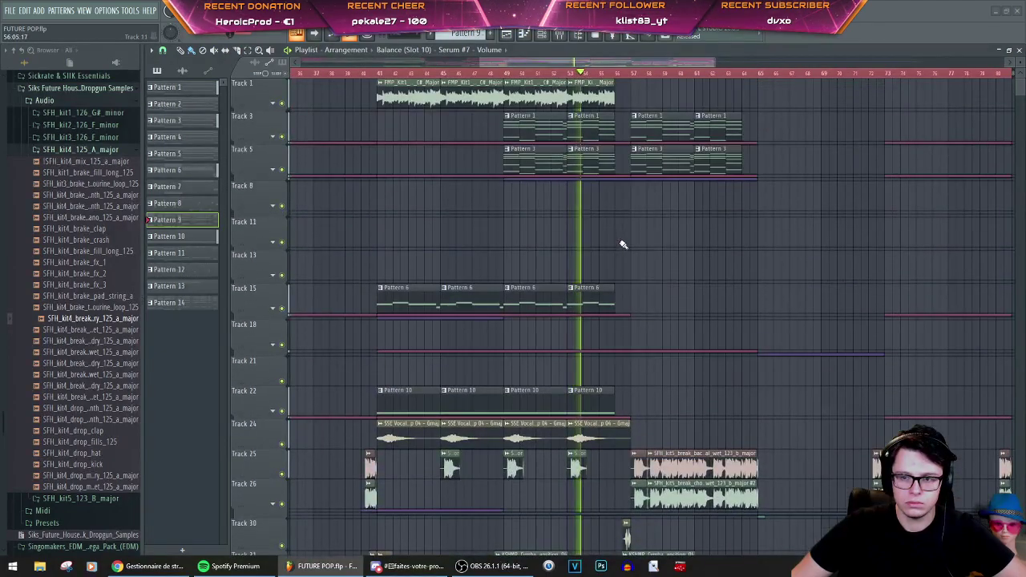
scroll(624, 245, "down", 2)
scroll(624, 245, "up", 3)
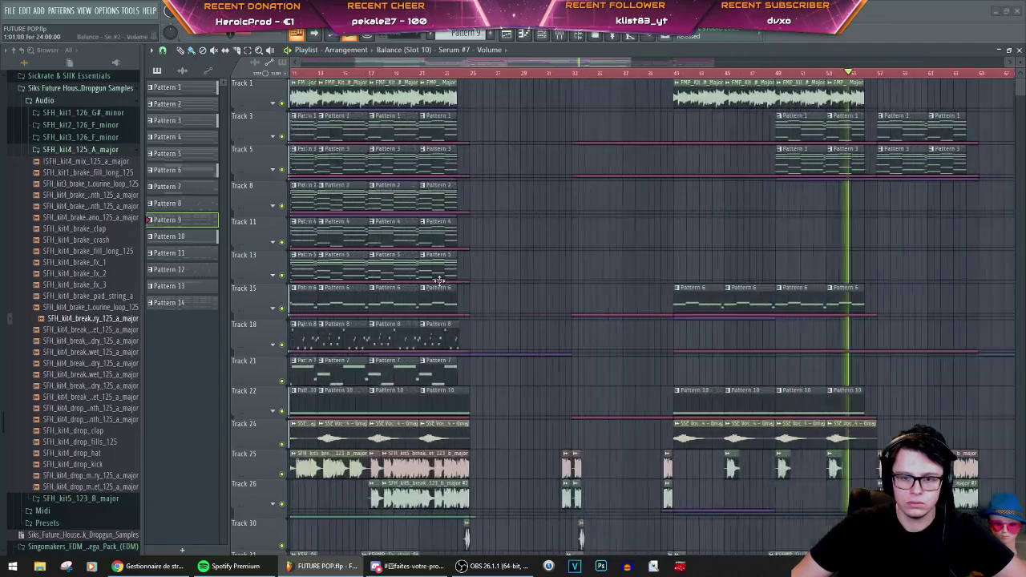
Step: Add the Endless Smile effect to the mixer insert and leave its Intensity at 0%
left_click(546, 36)
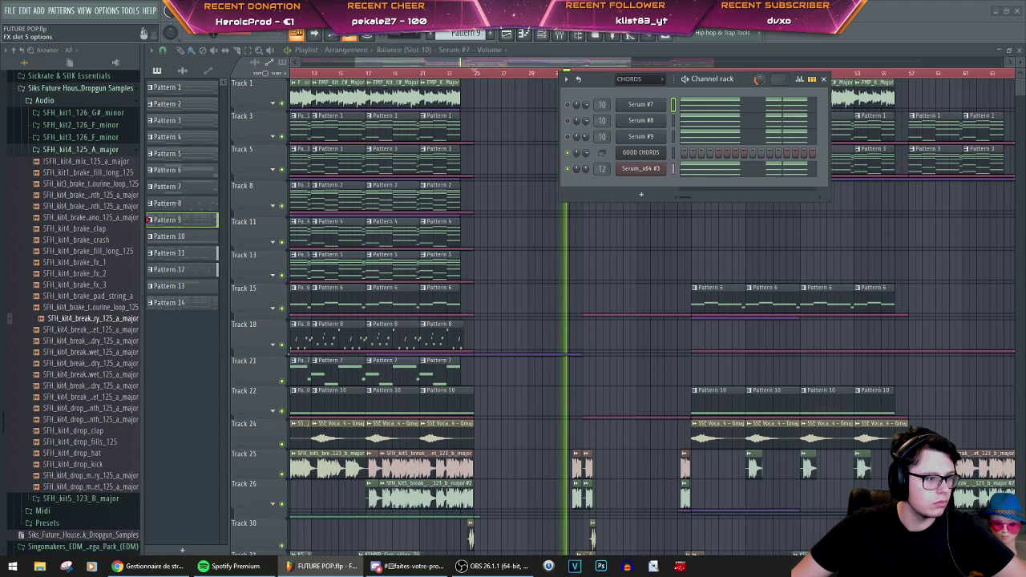
left_click(327, 160)
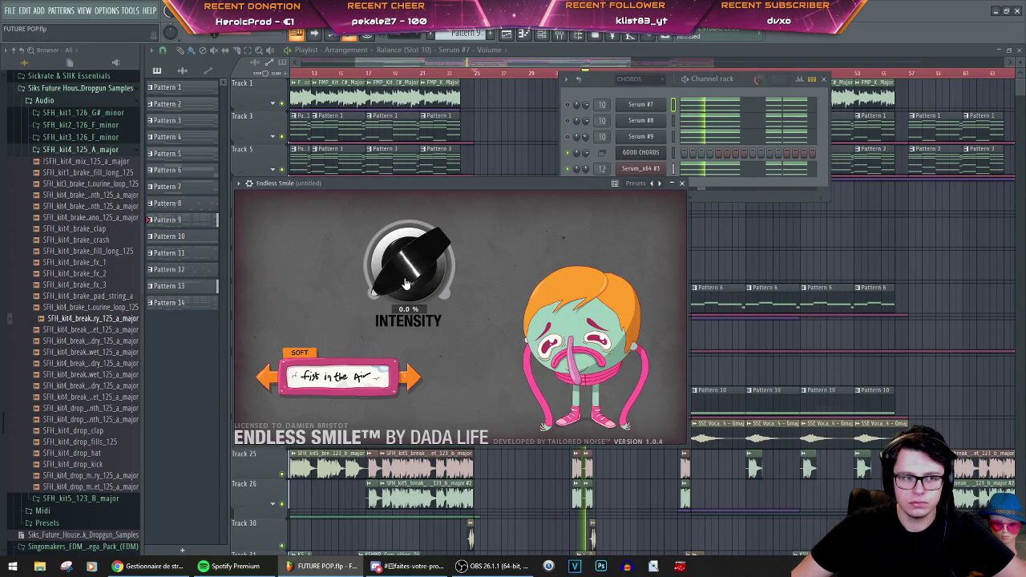
mouse_move(406, 284)
left_mouse_down()
mouse_move(377, 108)
mouse_move(398, 232)
mouse_move(401, 189)
mouse_move(431, 115)
mouse_move(398, 197)
mouse_move(417, 140)
mouse_move(411, 304)
left_mouse_up()
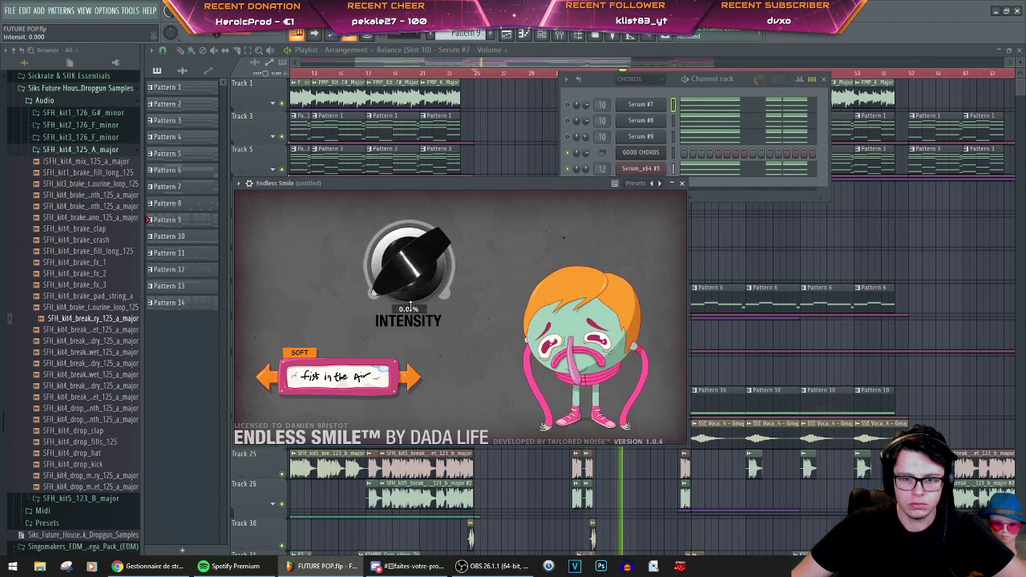
left_click(656, 47)
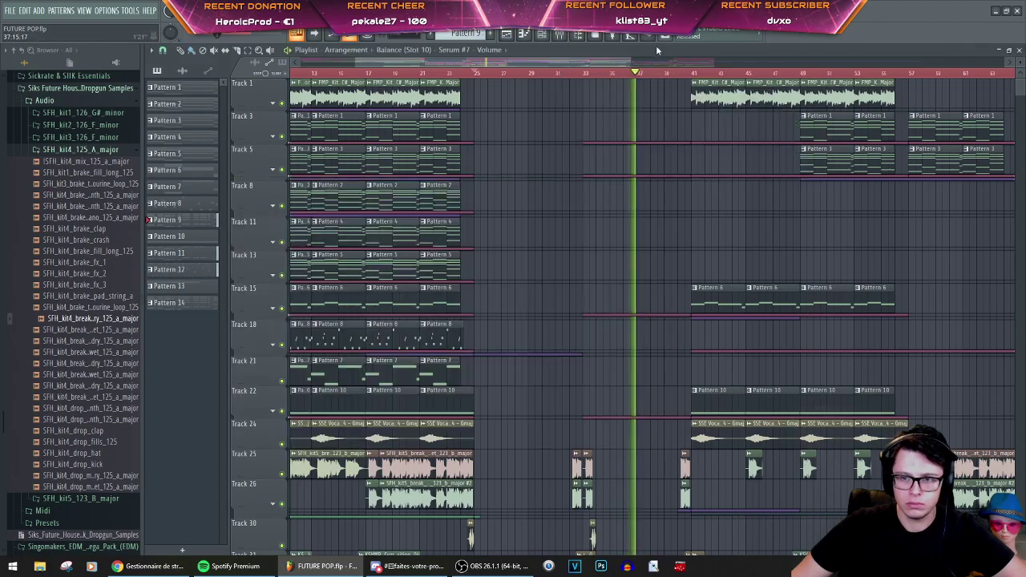
Step: Set the playlist's time selection to the drop between bars 25 and 33
scroll(520, 148, "up", 3)
scroll(516, 144, "down", 8)
scroll(514, 140, "down", 3)
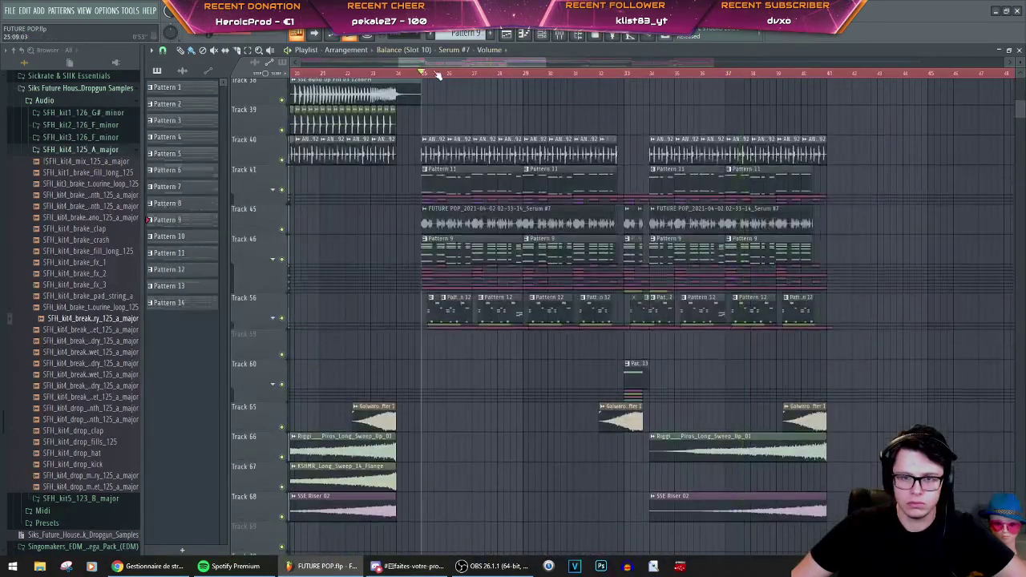
left_click(425, 74)
left_click_drag(427, 77, 620, 103)
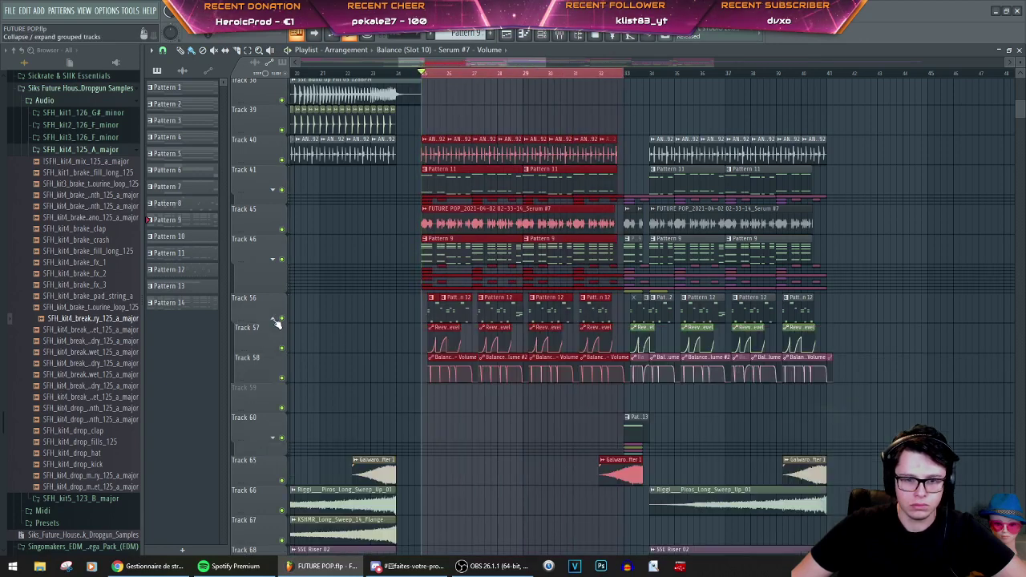
Step: Expand the Track 56 group, insert an empty track directly beneath Track 56 and stop playback
right_click(282, 365)
left_click(303, 505)
key("space")
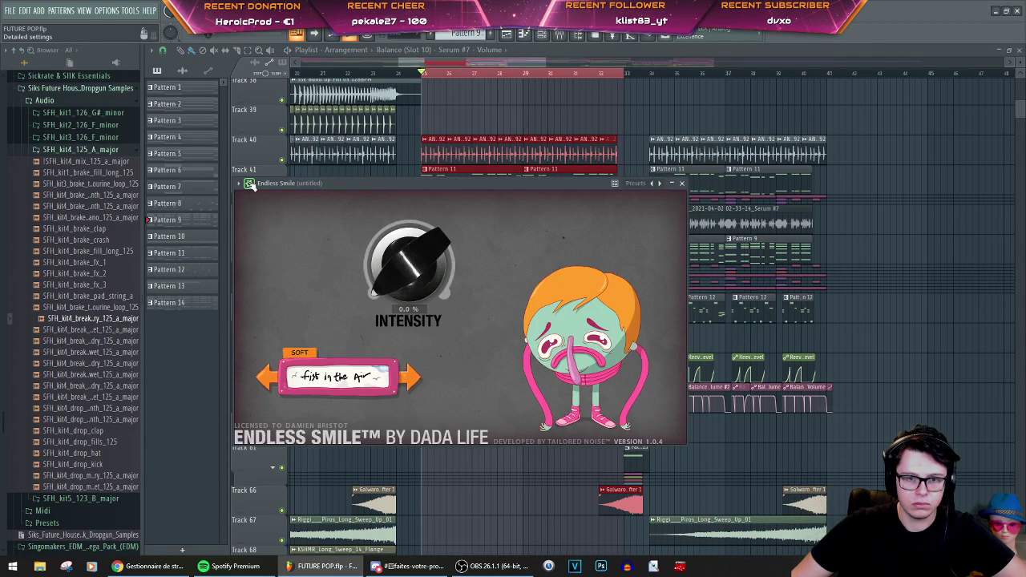
Step: Browse the Endless Smile effect's parameters and create an automation clip for its Intensit parameter
left_click(249, 184)
left_click(250, 184)
left_click(238, 184)
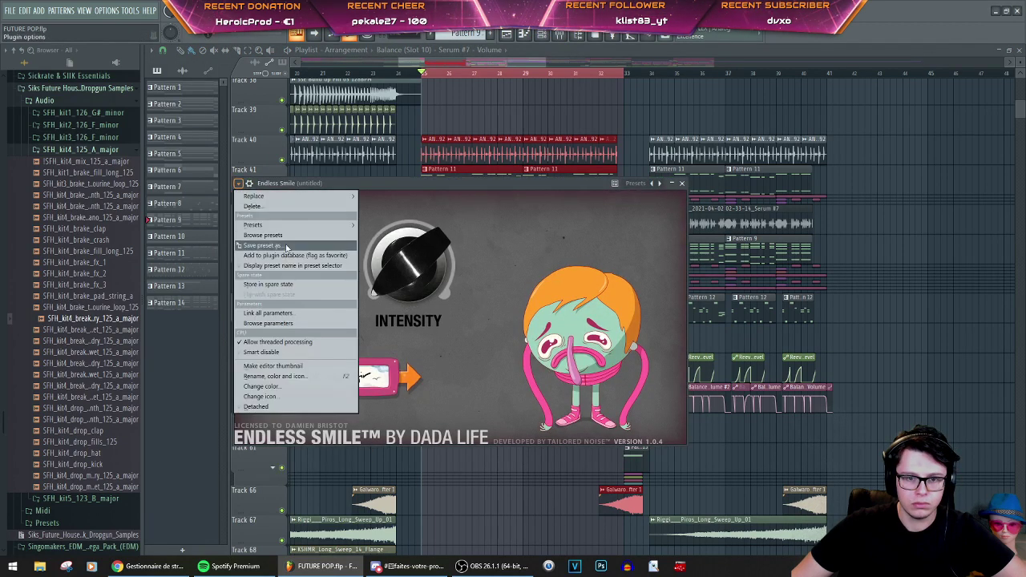
left_click(276, 323)
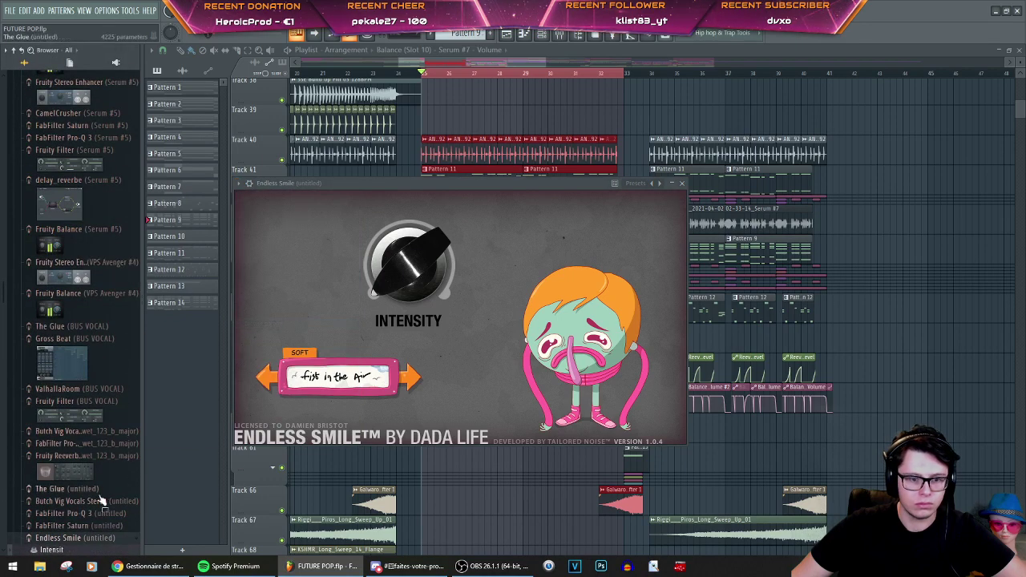
right_click(64, 550)
left_click(106, 462)
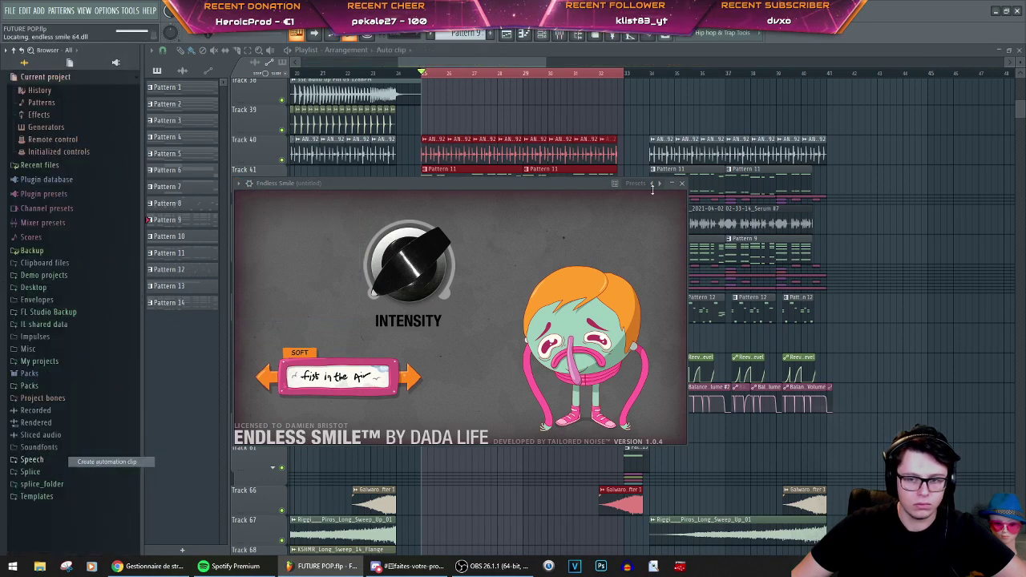
Step: Move the Endless Smile intensity automation clip to Track 60, starting at bar 25
left_click_drag(487, 110, 495, 406)
scroll(481, 405, "up", 2)
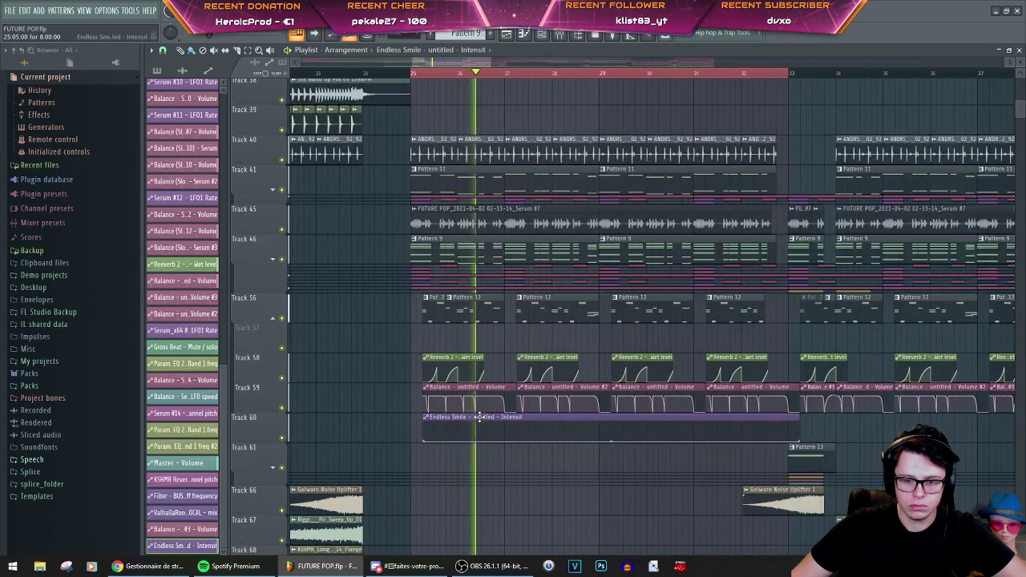
scroll(458, 451, "up", 3)
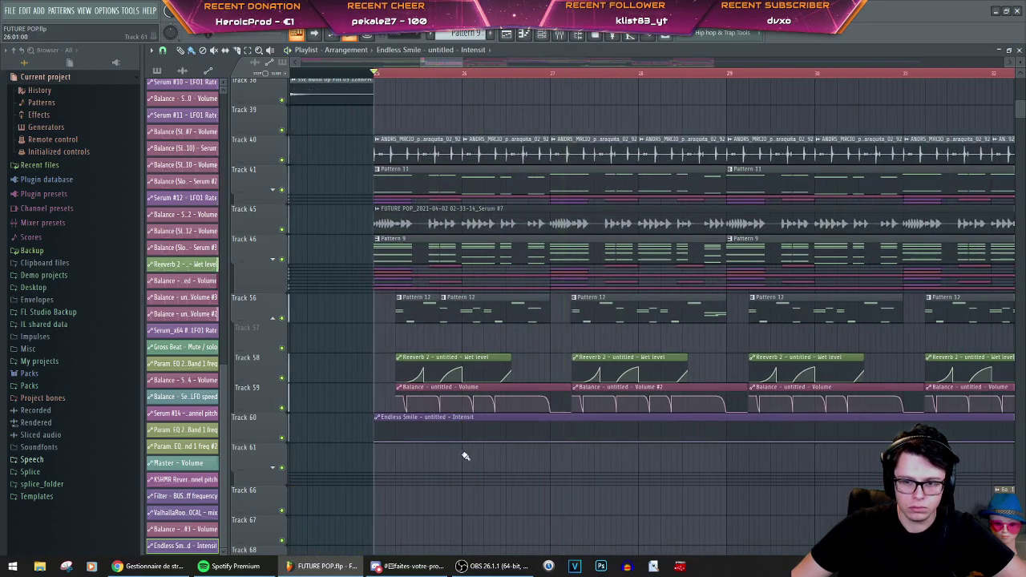
Step: Shape the Endless Smile intensity clip with rising ramps and instant drops where Pattern 12 restarts after bars 27 and 29
scroll(565, 450, "up", 1)
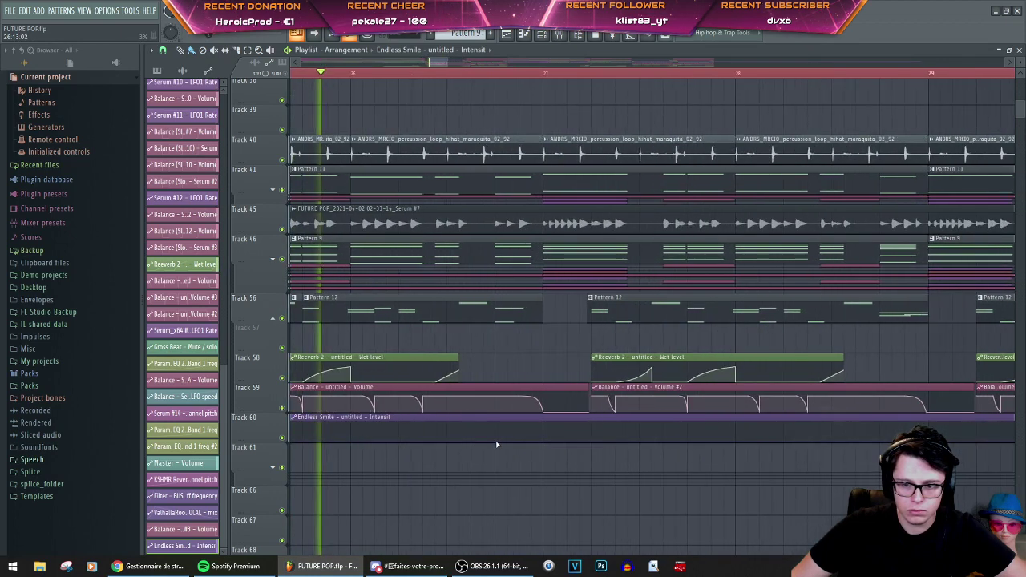
left_click_drag(590, 441, 590, 428)
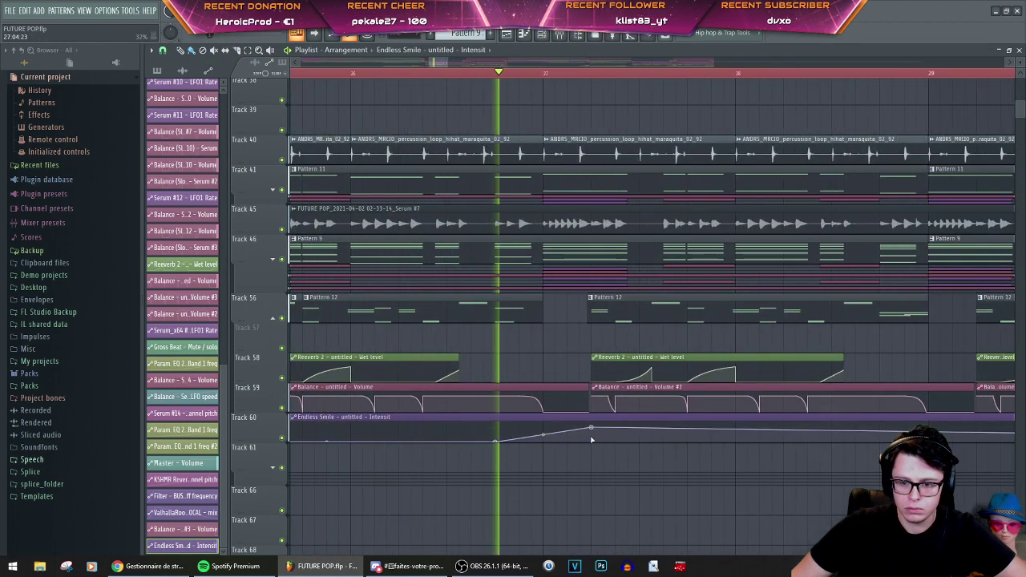
right_click(595, 439)
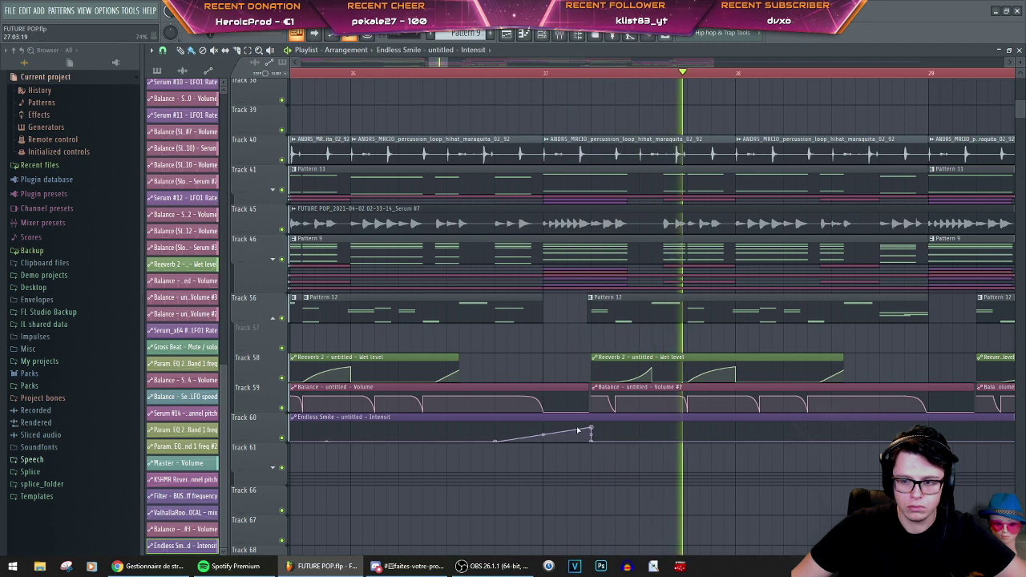
right_click(707, 441)
key("space")
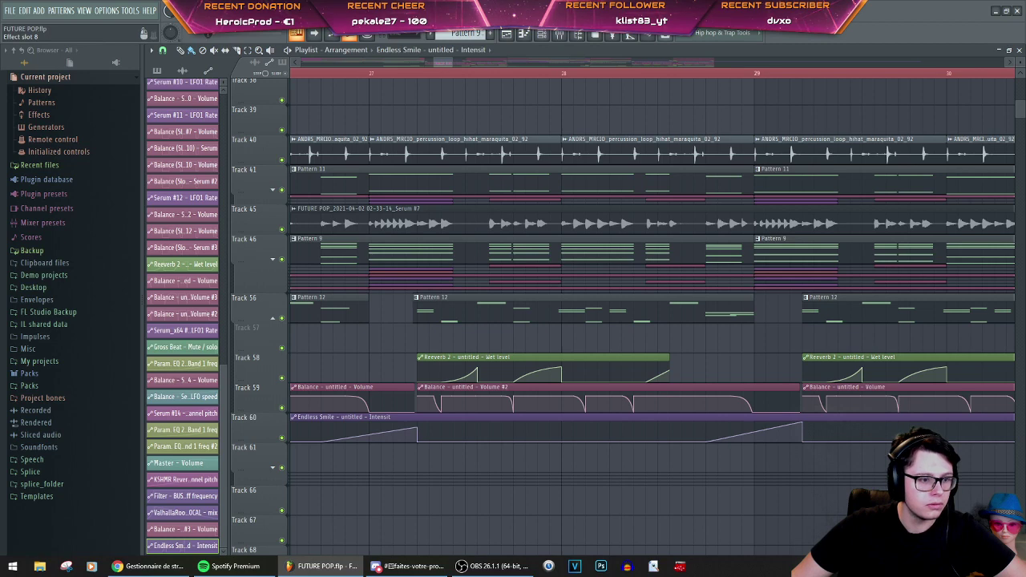
Step: Bend the second intensity ramp into an upward curve and play the passage from bar 28 to hear it
scroll(496, 409, "down", 3)
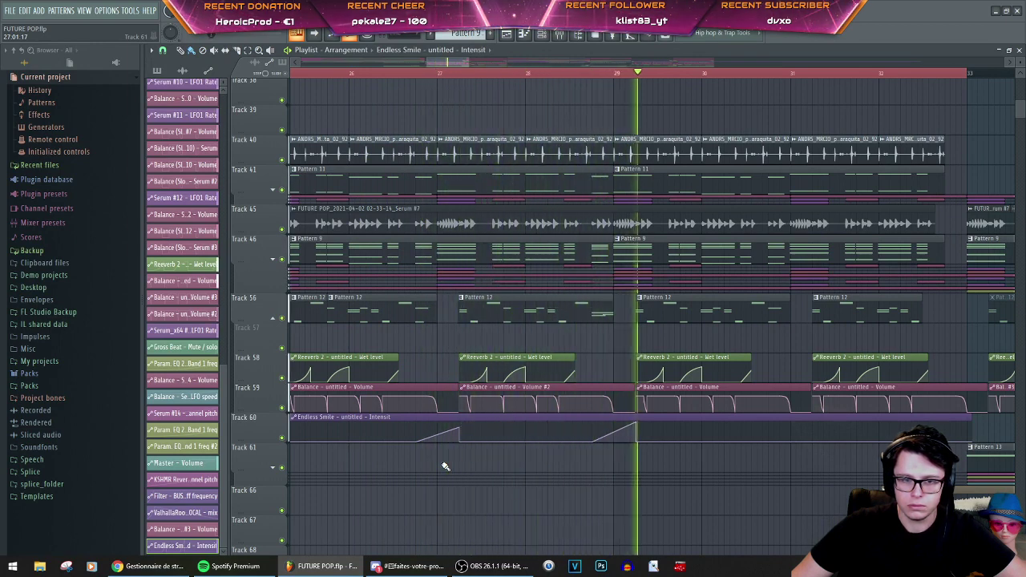
scroll(610, 441, "up", 1)
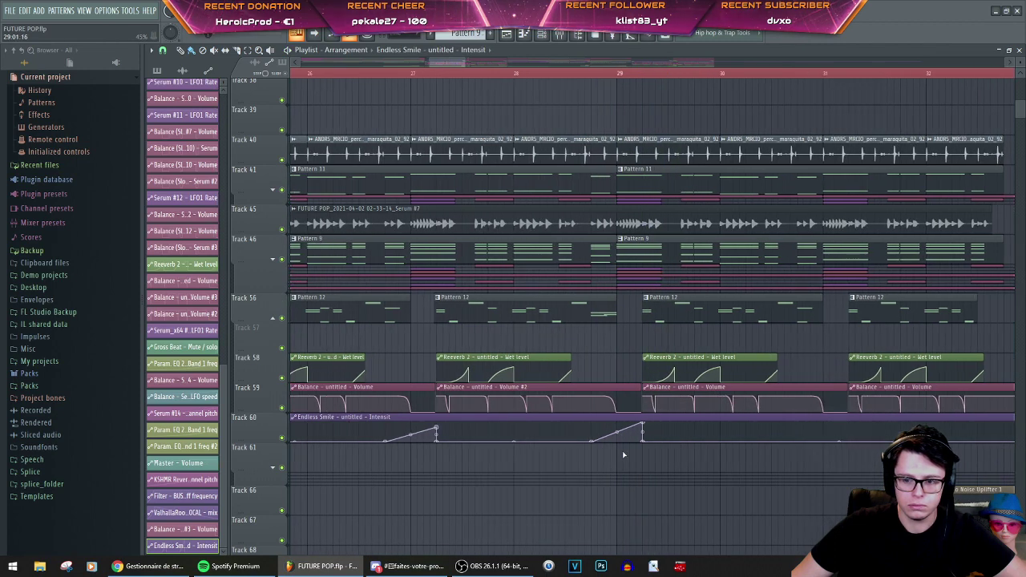
left_click(581, 76)
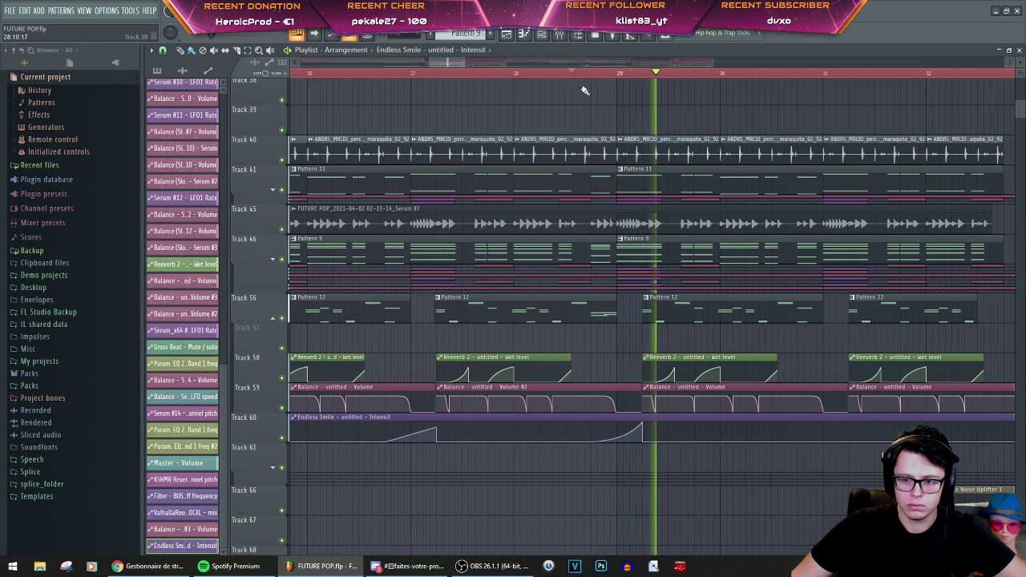
scroll(610, 90, "up", 2)
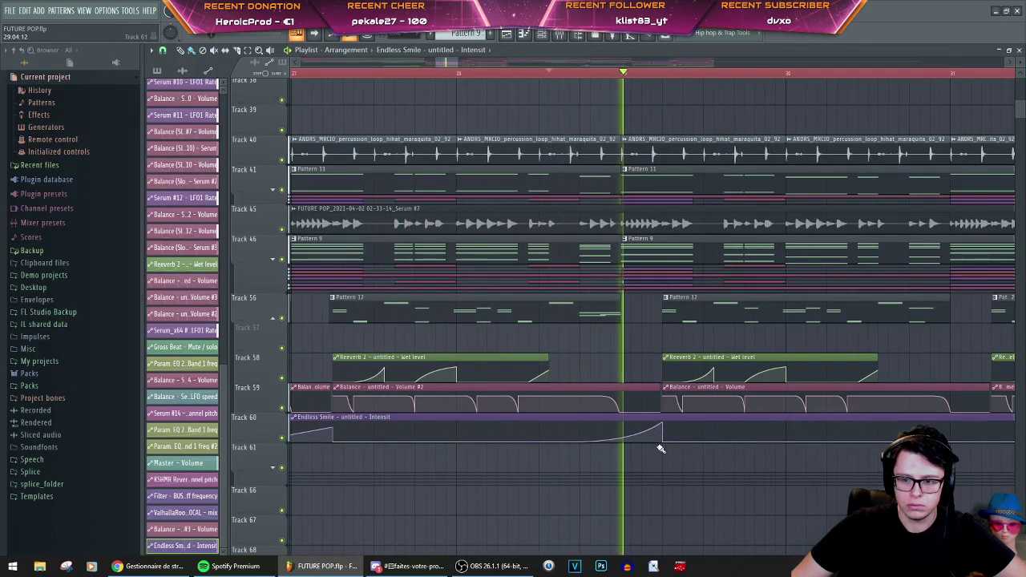
scroll(658, 450, "down", 2)
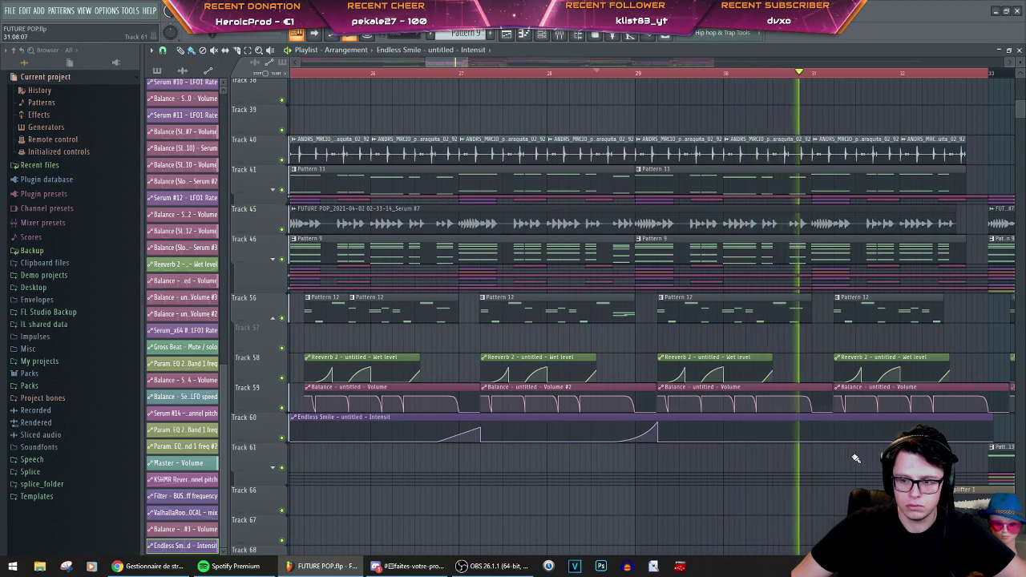
key("space")
key("space")
scroll(444, 121, "up", 1)
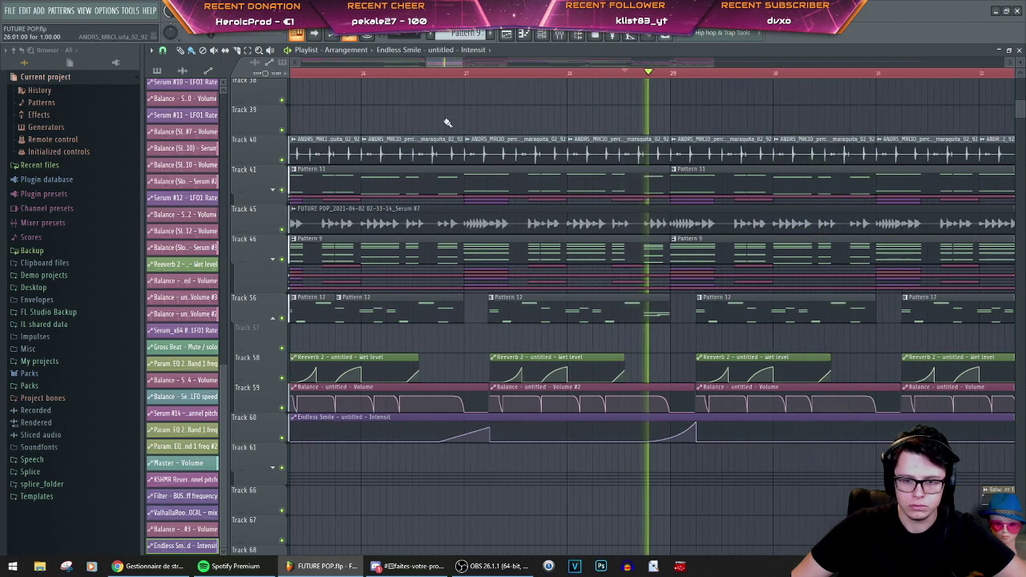
Step: Reshape the first Endless Smile intensity ramp into a rounded rise starting at bar 27 and play the passage leading into it
left_click(439, 78)
scroll(492, 459, "up", 2)
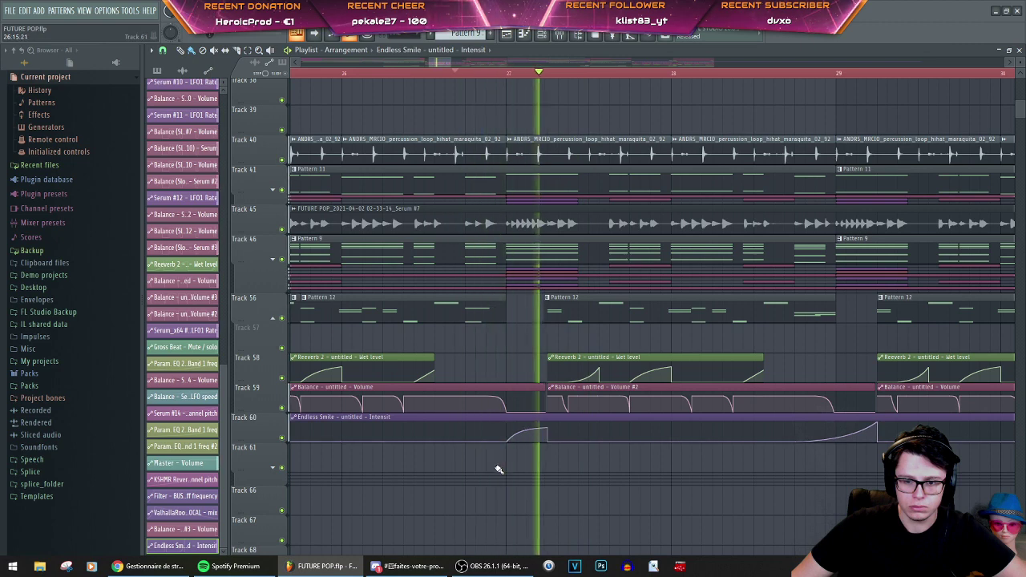
key("space")
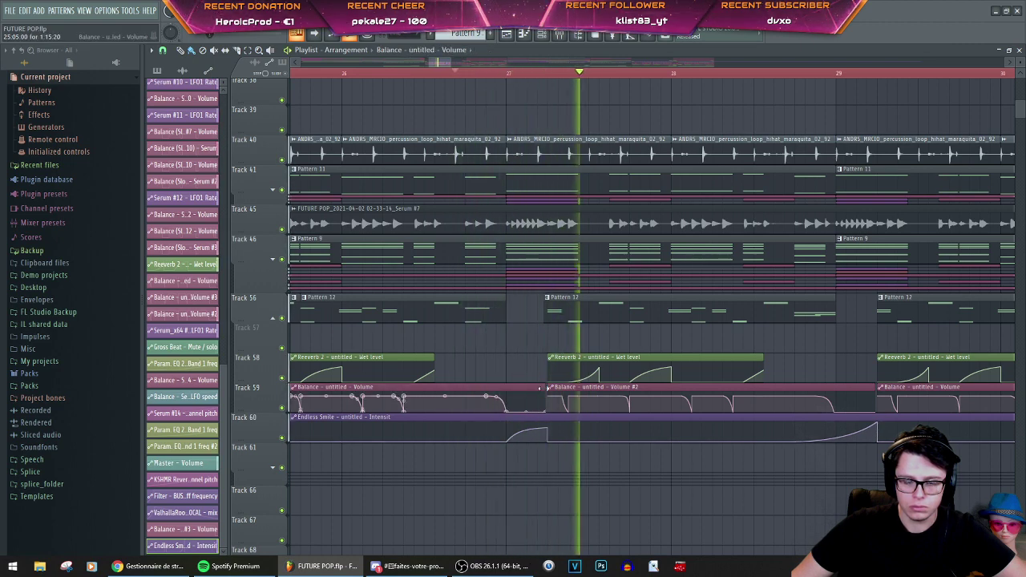
Step: Shorten the second intensity ramp to start at bar 29 and align its peak with the Pattern 12 restart
scroll(551, 437, "down", 4)
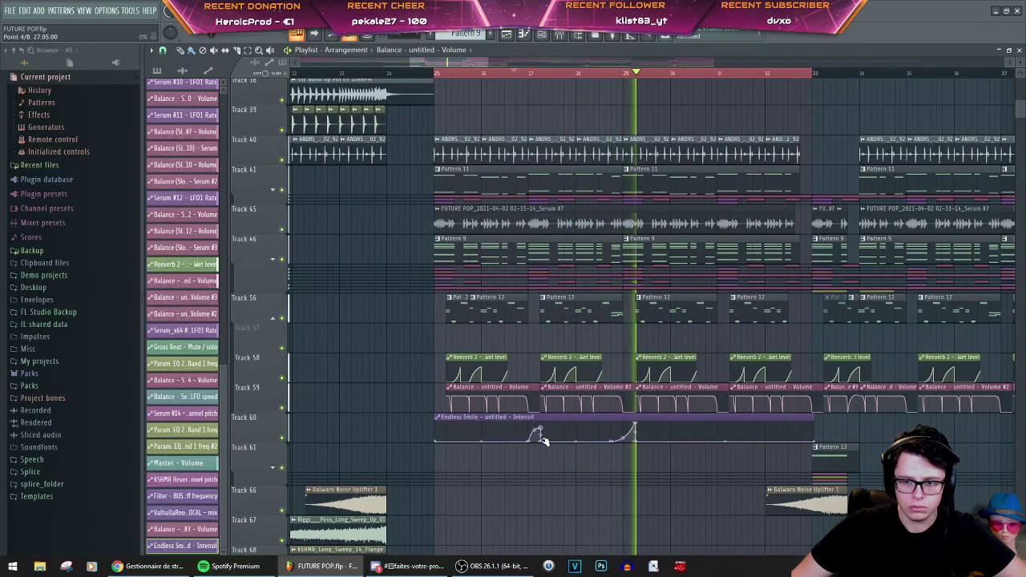
scroll(642, 452, "up", 4)
key("space")
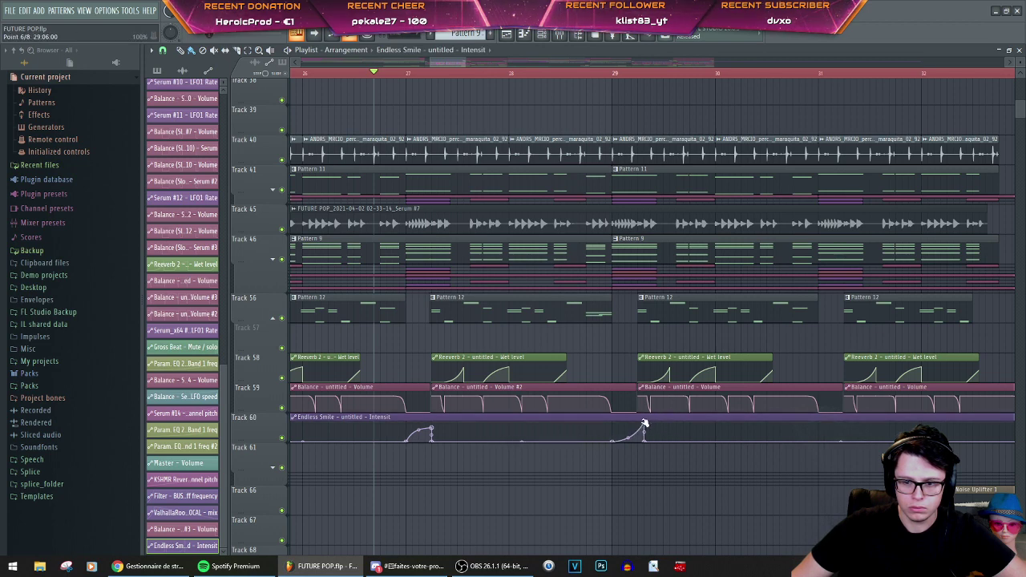
left_click_drag(643, 423, 638, 423)
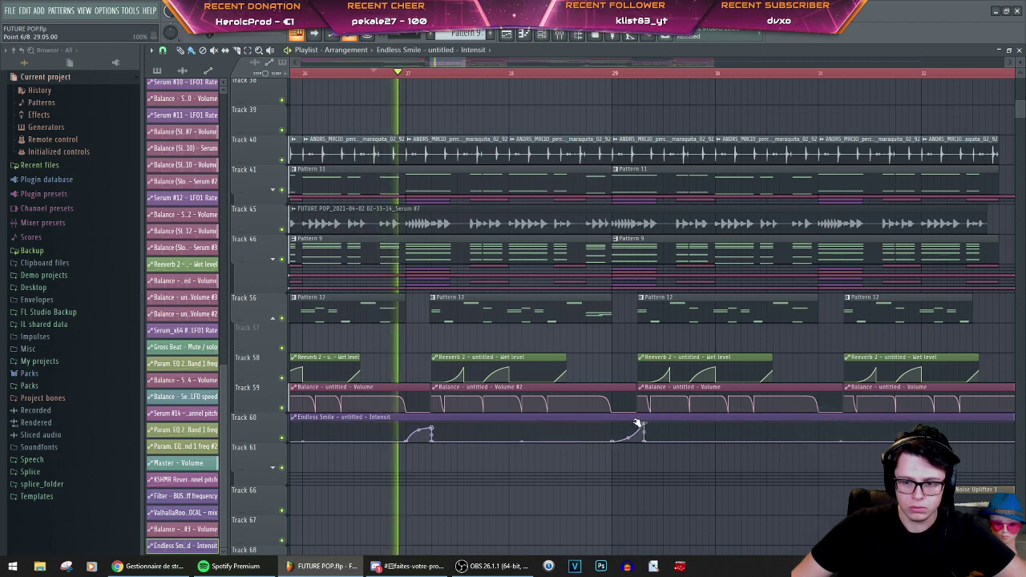
Step: Play the transition into bar 29 and straighten the curve of the second intensity ramp
left_click(579, 73)
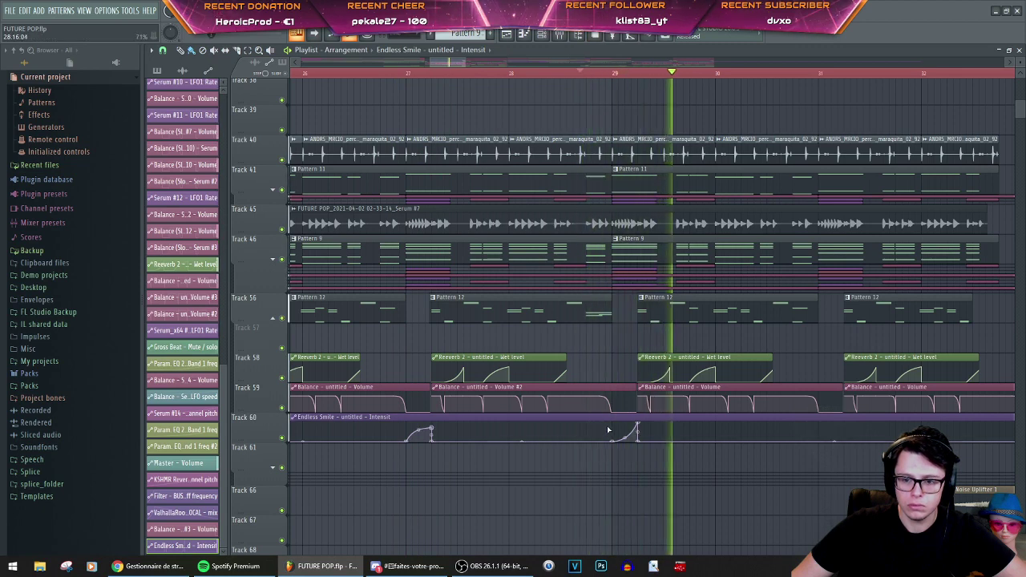
scroll(607, 428, "up", 1)
key("space")
key("space")
right_click(632, 435)
left_click_drag(632, 432, 632, 425)
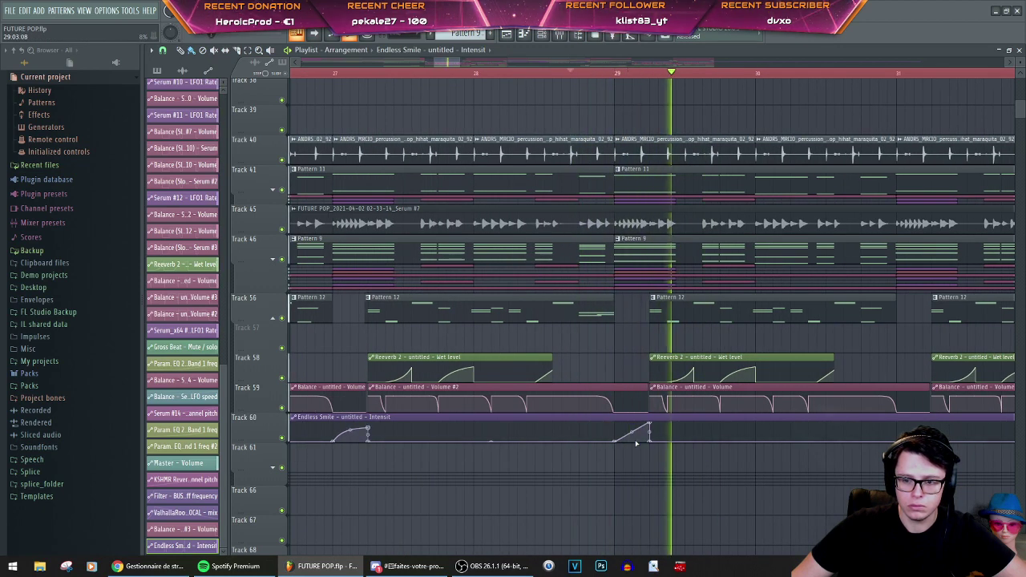
Step: Try a rounded bend and an earlier position for the second intensity ramp, and restore its upward curve peaking at the Pattern 12 restart
key("space")
key("space")
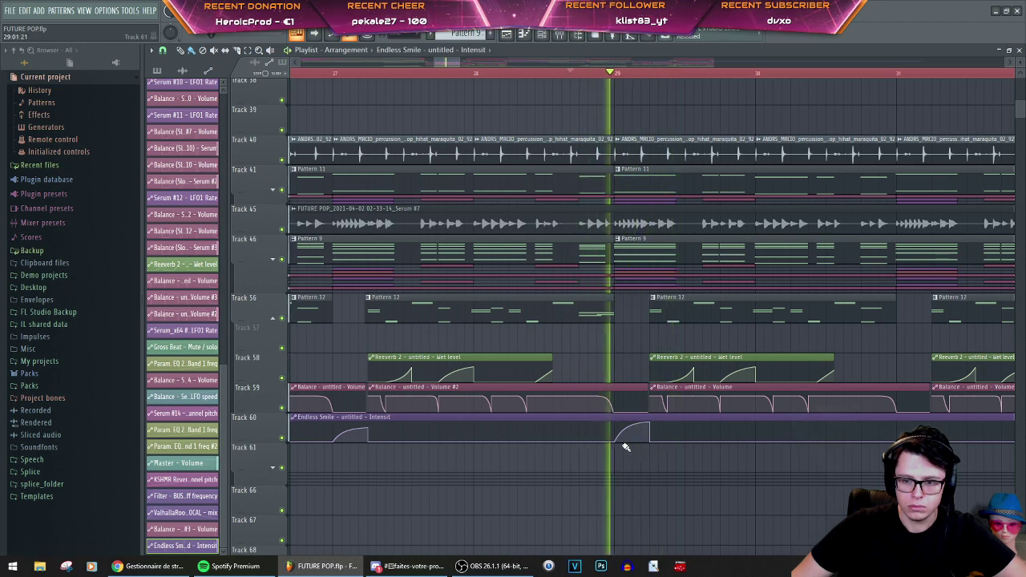
key("space")
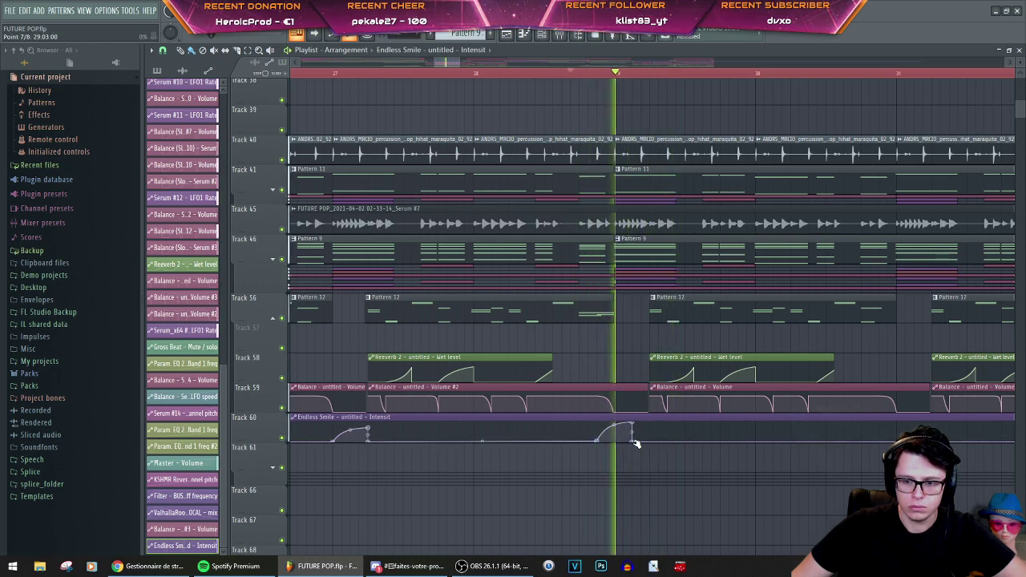
left_click_drag(648, 441, 650, 421)
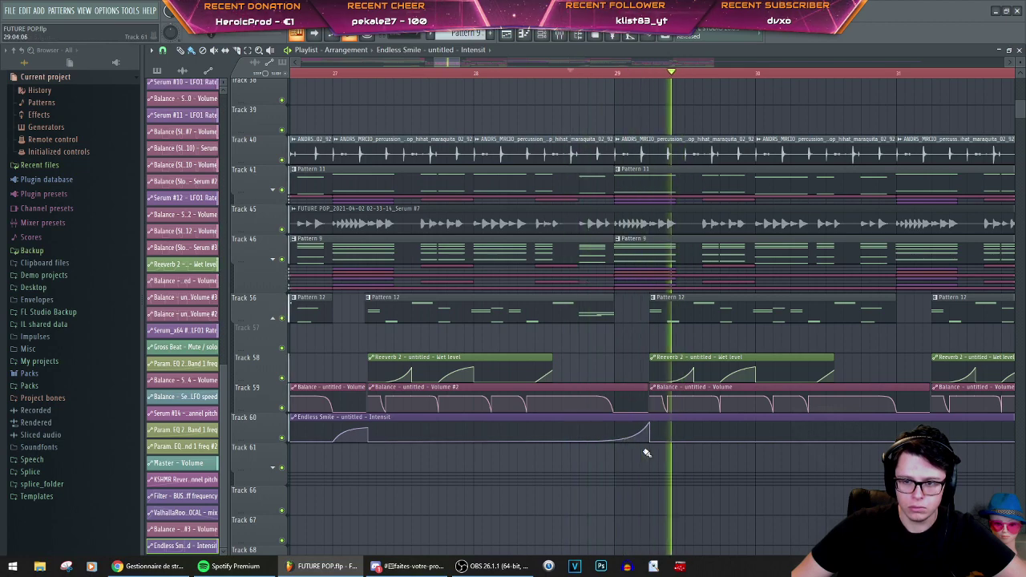
Step: Delete the Endless Smile intensity automation clip from the project
scroll(623, 441, "down", 5)
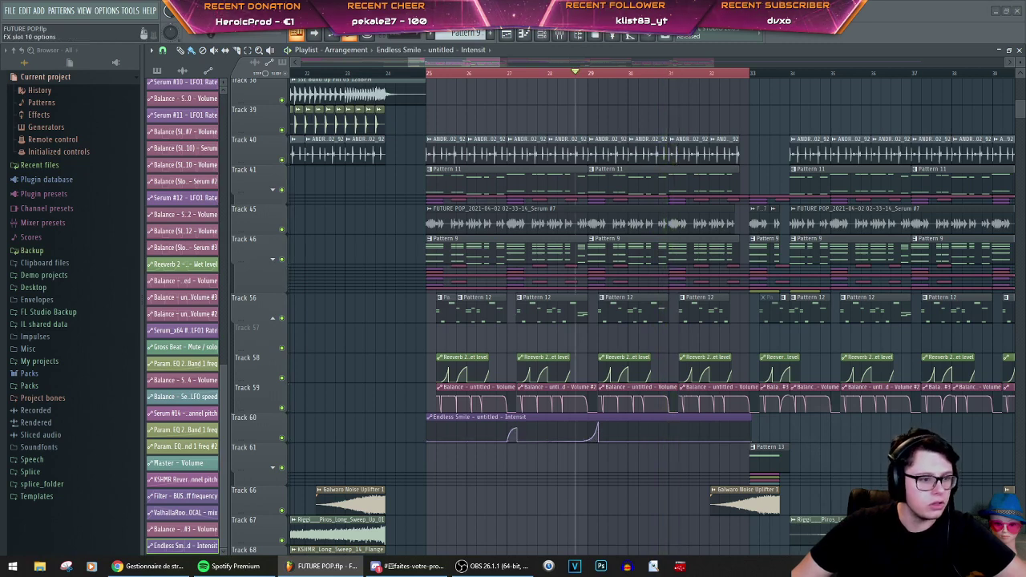
double_click(477, 417)
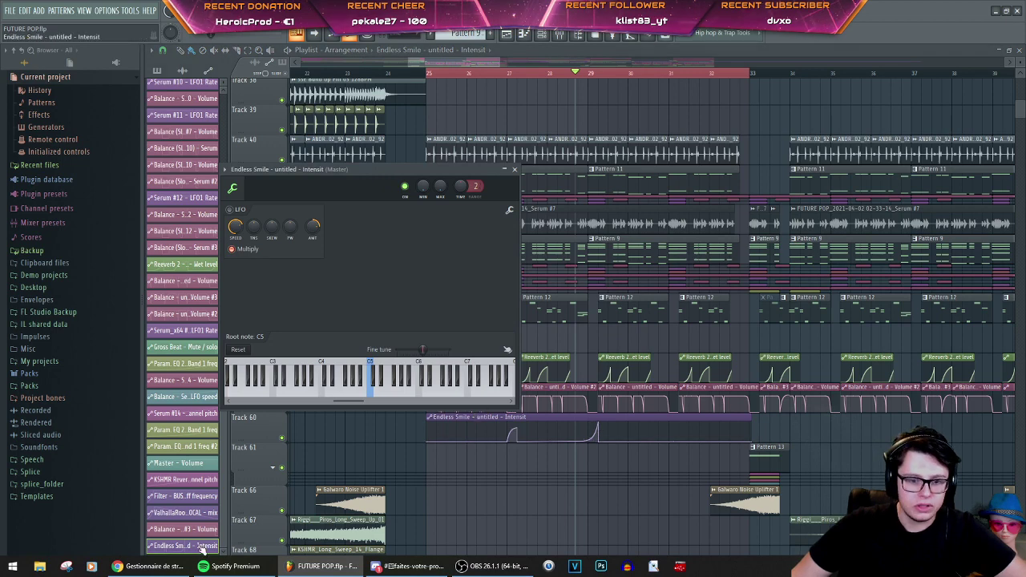
right_click(203, 549)
left_click(218, 540)
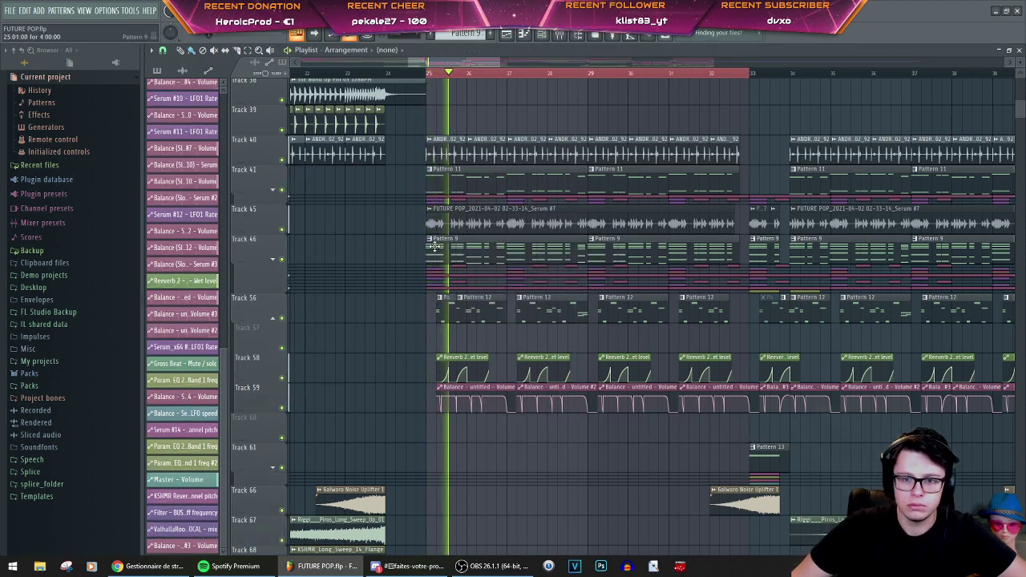
Step: Play the drop from bar 25 and listen through its Pattern 12 repeats
scroll(431, 249, "up", 3)
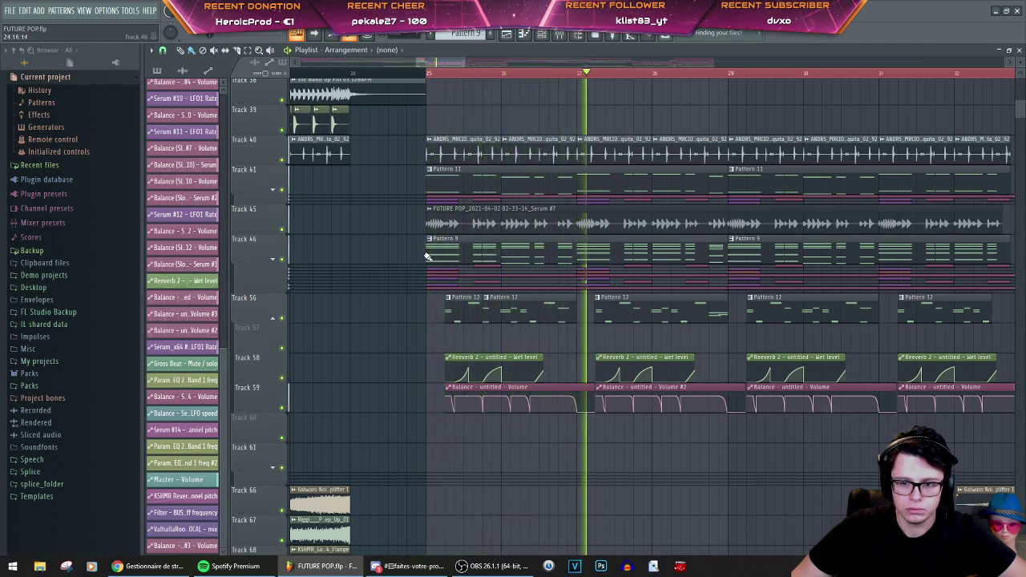
left_click(549, 74)
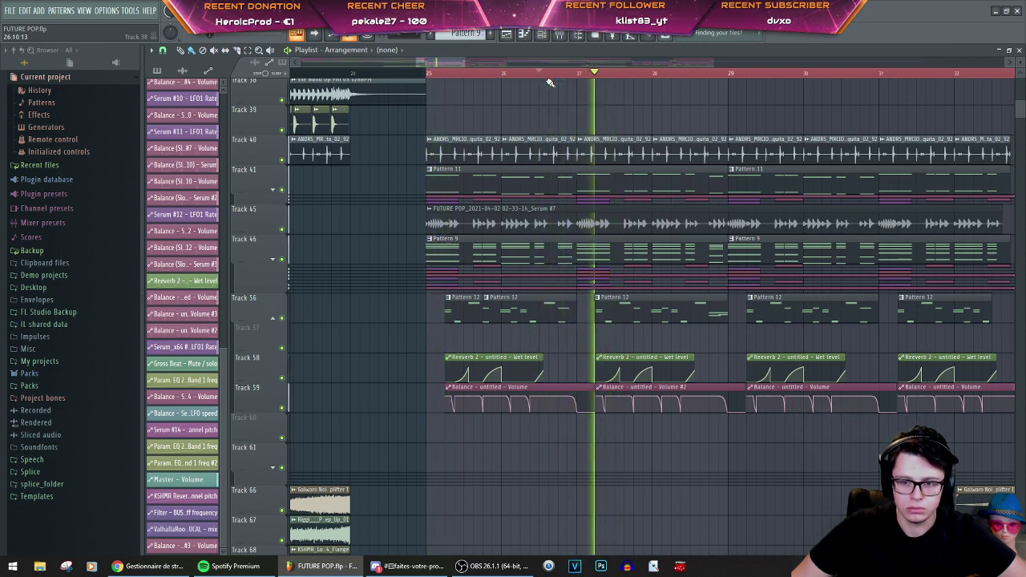
left_click(427, 73)
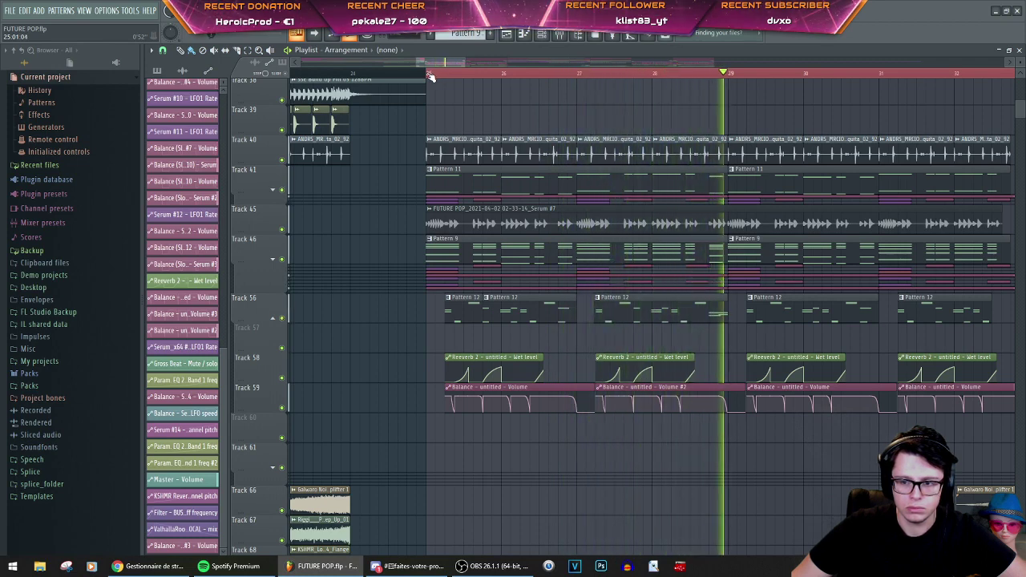
scroll(700, 346, "down", 3)
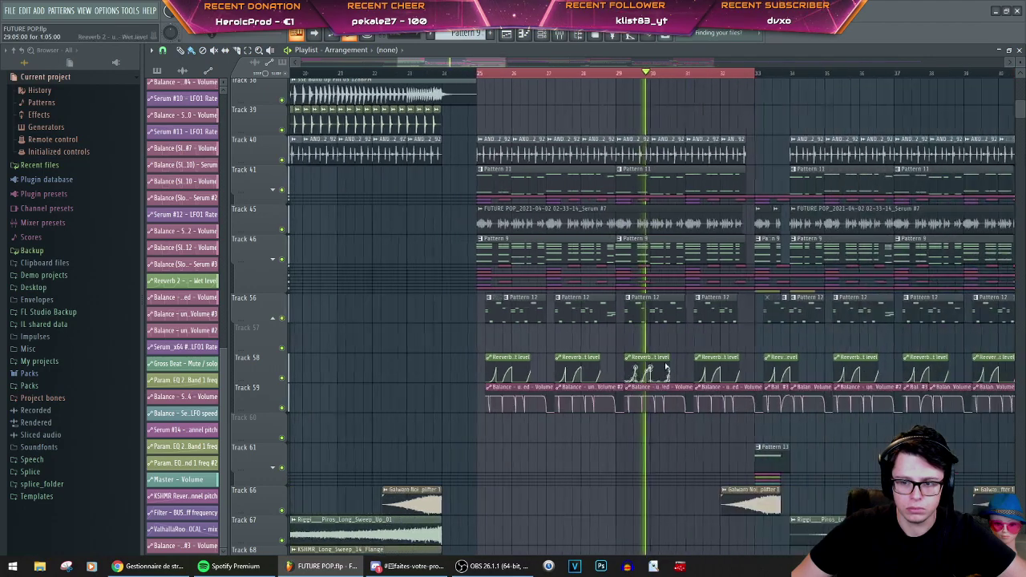
scroll(687, 342, "down", 4)
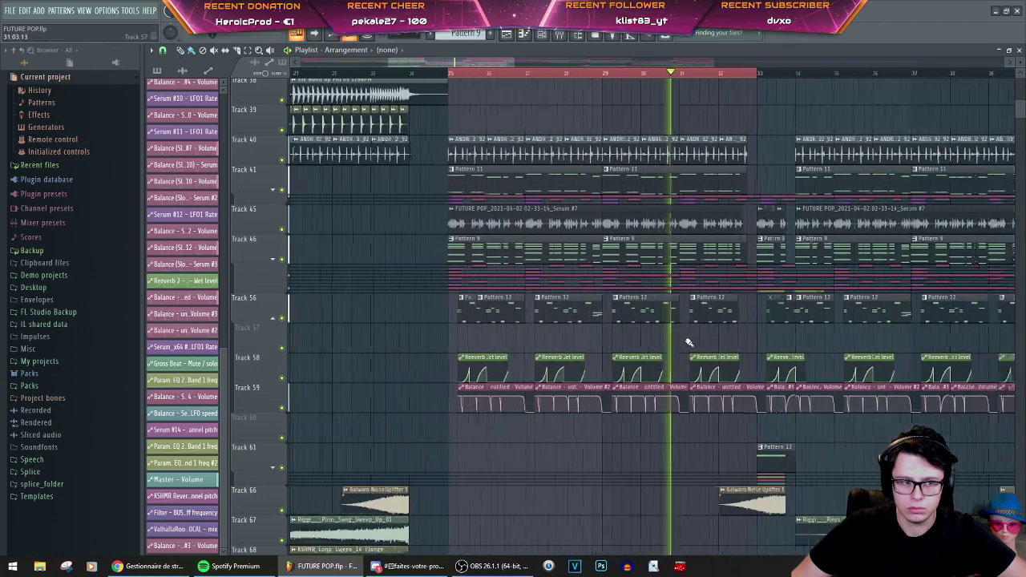
scroll(762, 351, "up", 3)
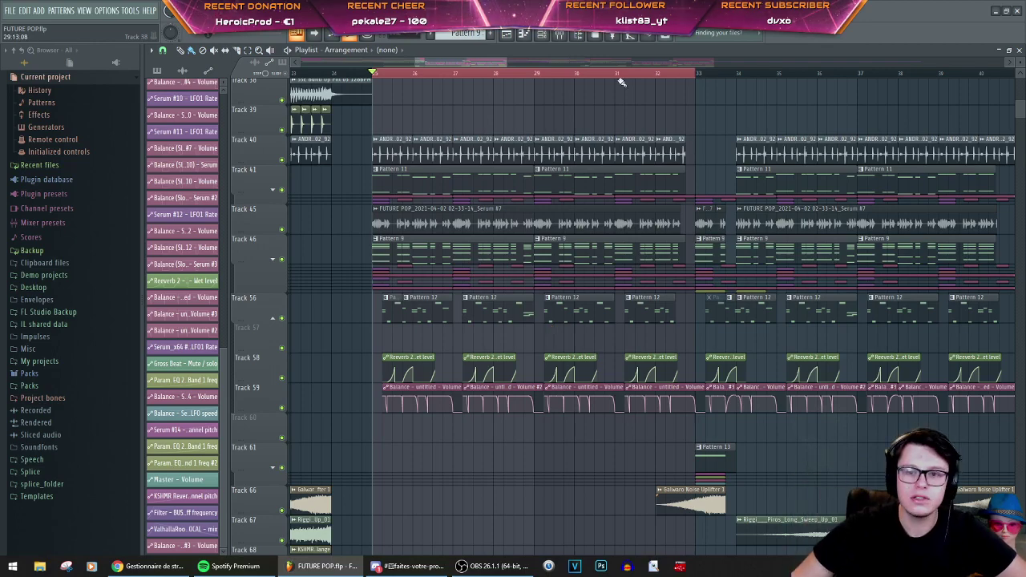
Step: Look over the whole arrangement around the end of the drop and play the section starting at bar 41
left_click(691, 75)
scroll(672, 165, "down", 5)
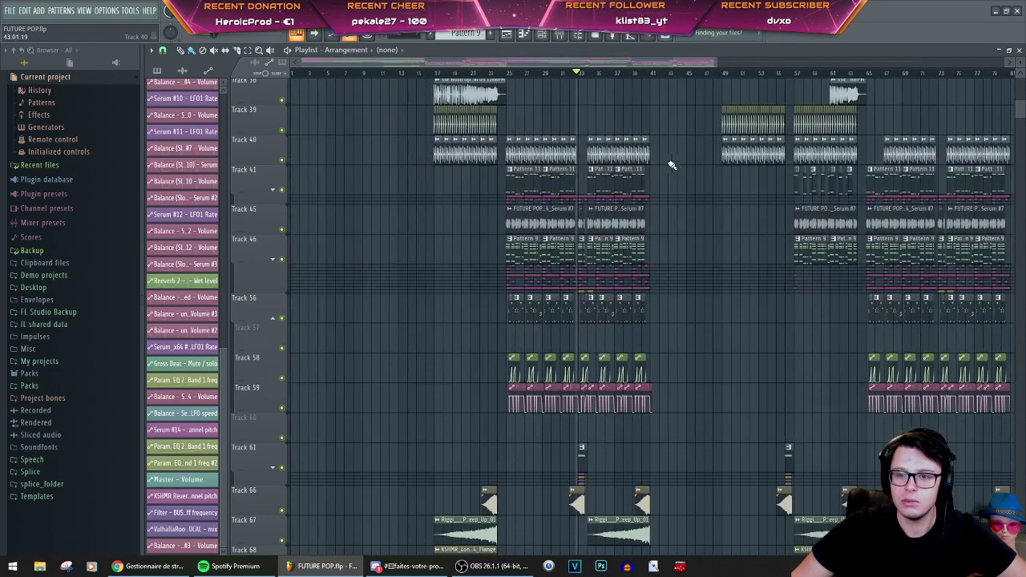
scroll(694, 157, "down", 5)
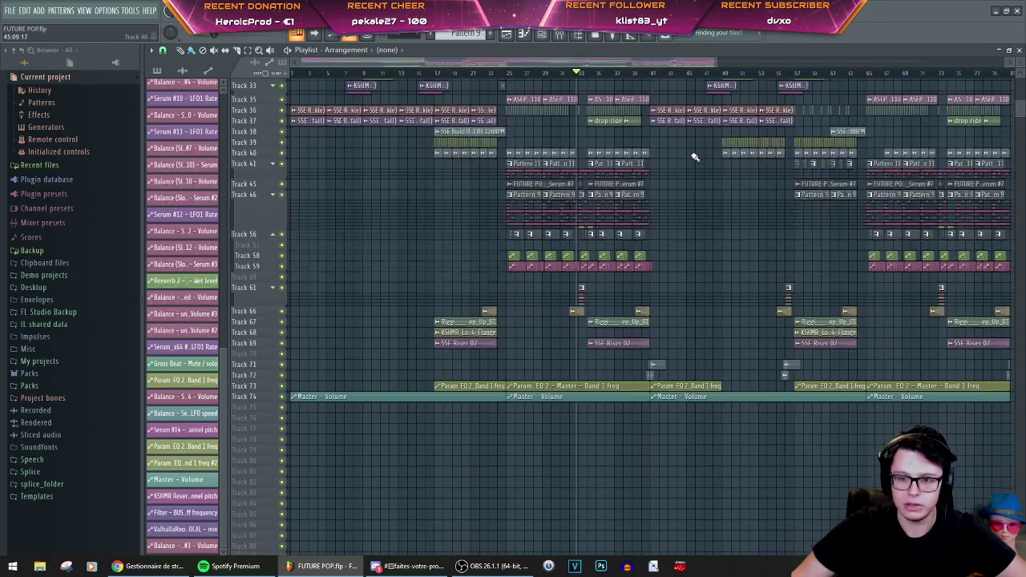
scroll(690, 156, "up", 3)
scroll(686, 155, "up", 5)
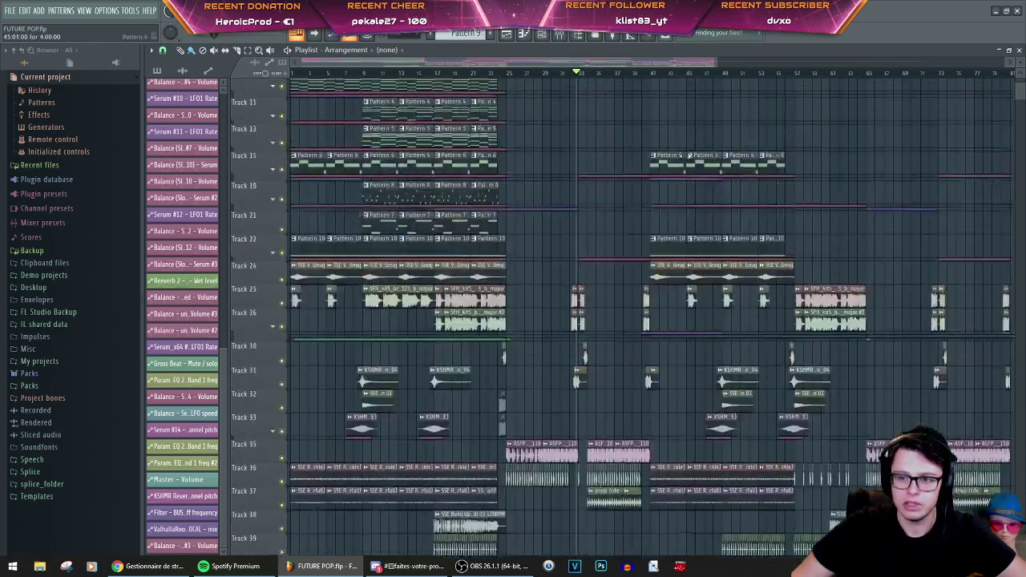
scroll(676, 149, "down", 3)
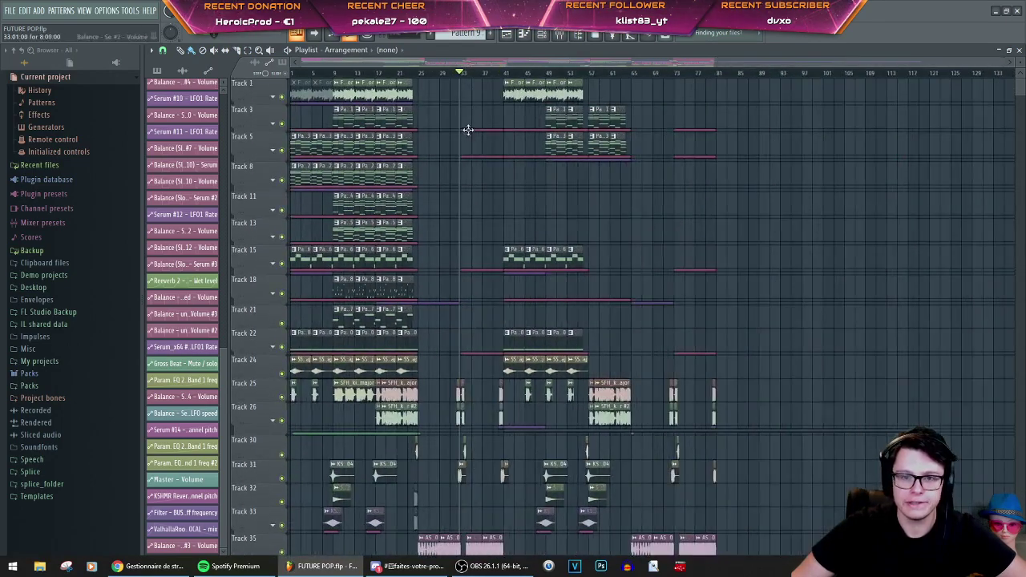
scroll(512, 75, "up", 5)
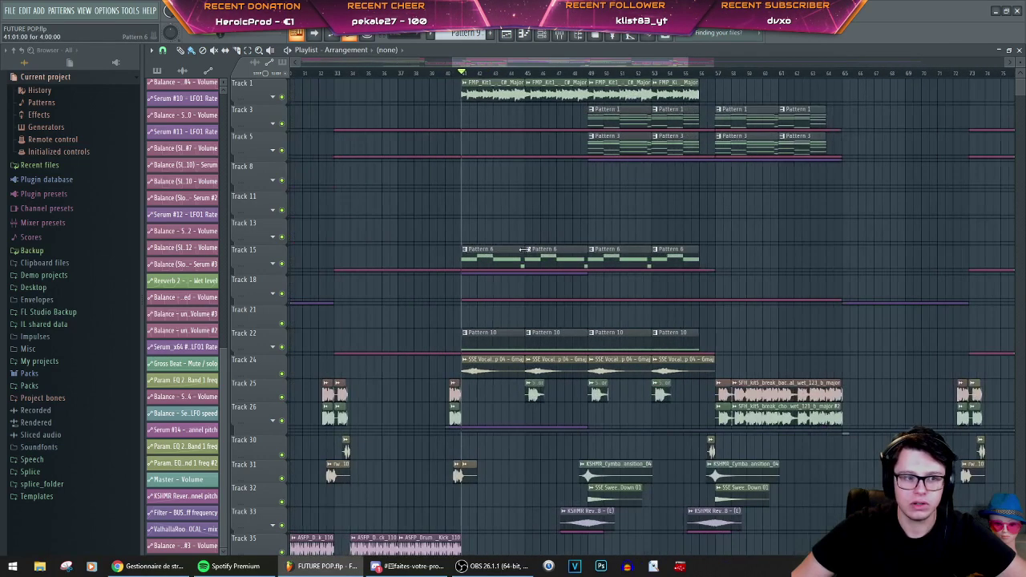
key("space")
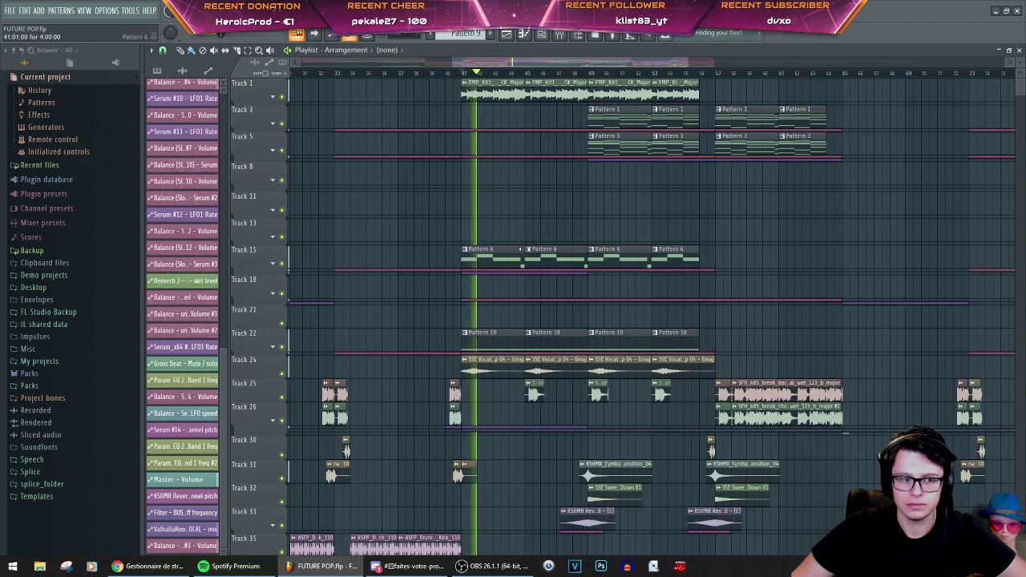
key("space")
Step: Check the arrangement down to the Master volume automation on Track 74 and play the song from its beginning
scroll(488, 207, "down", 5)
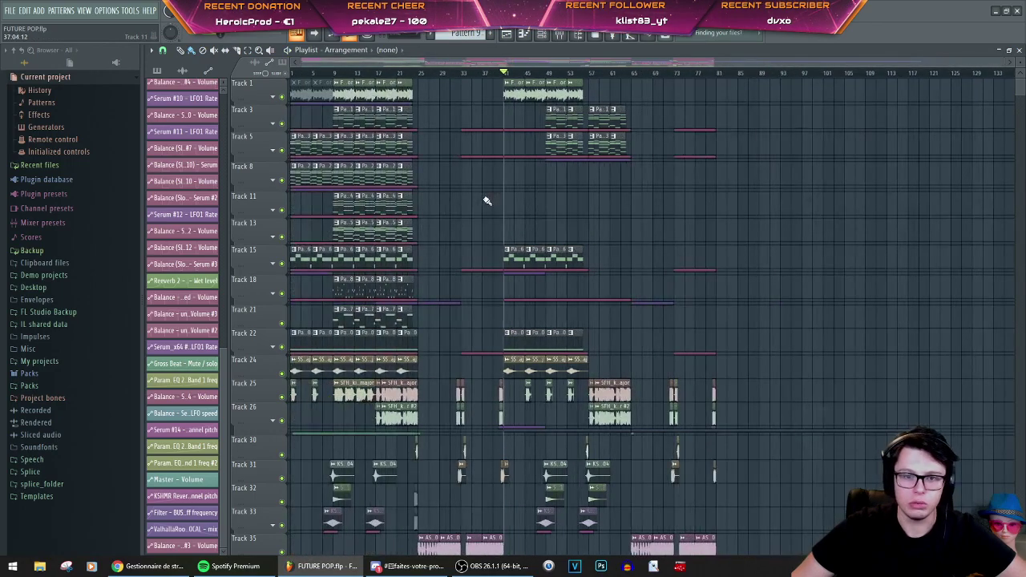
scroll(489, 199, "up", 2)
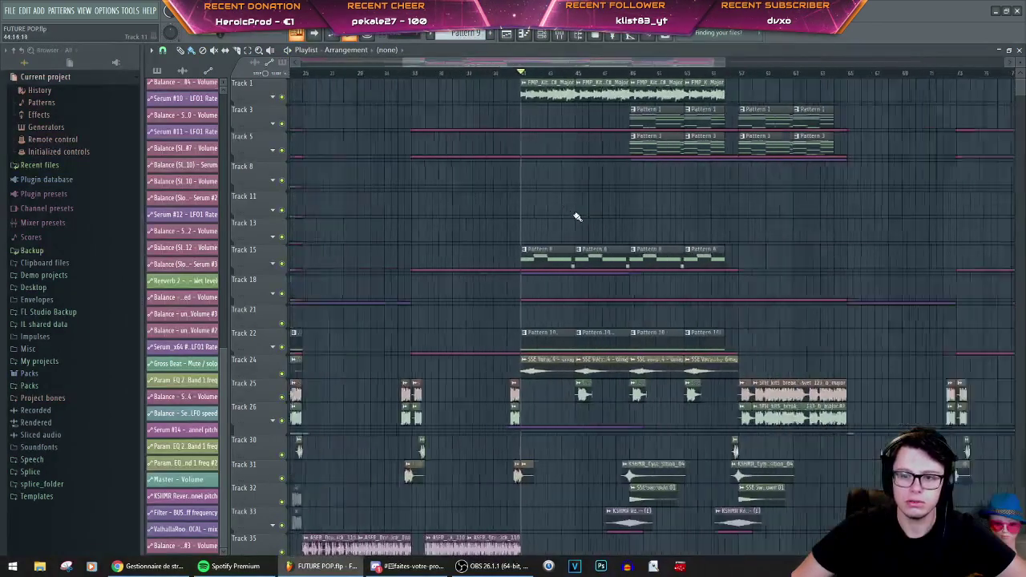
scroll(577, 218, "down", 10)
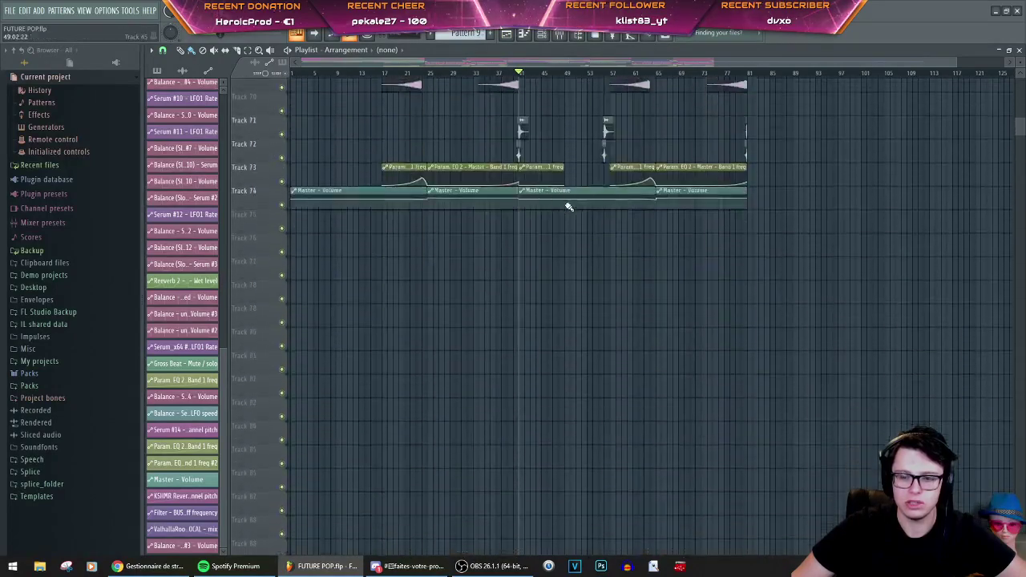
scroll(572, 203, "up", 10)
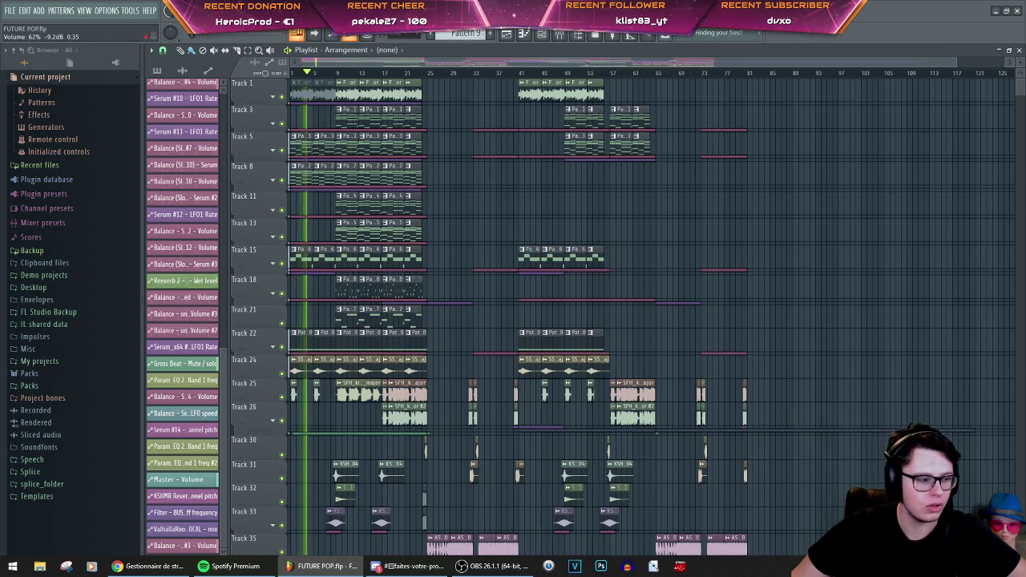
key("alt+Tab")
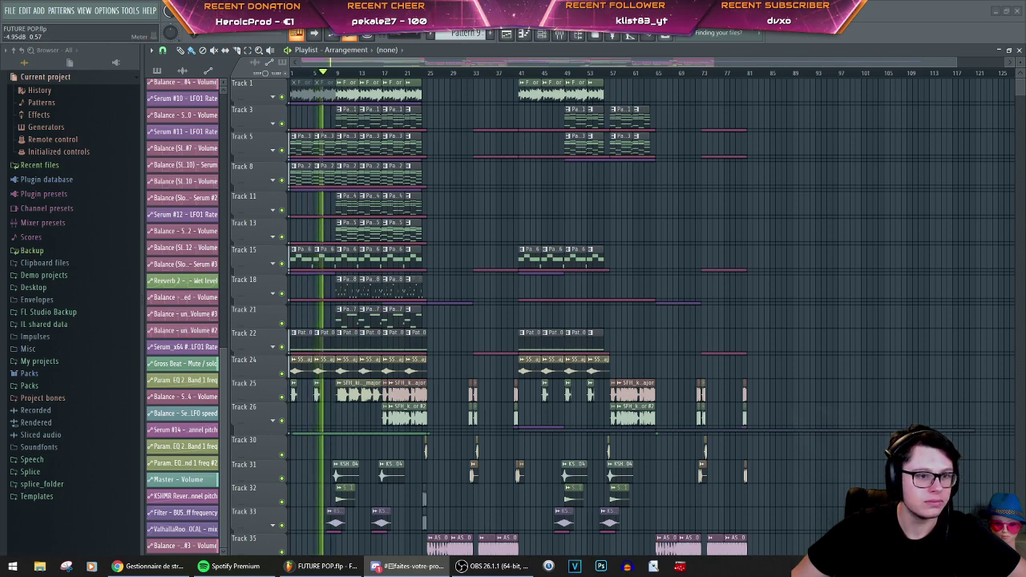
key("alt+Tab")
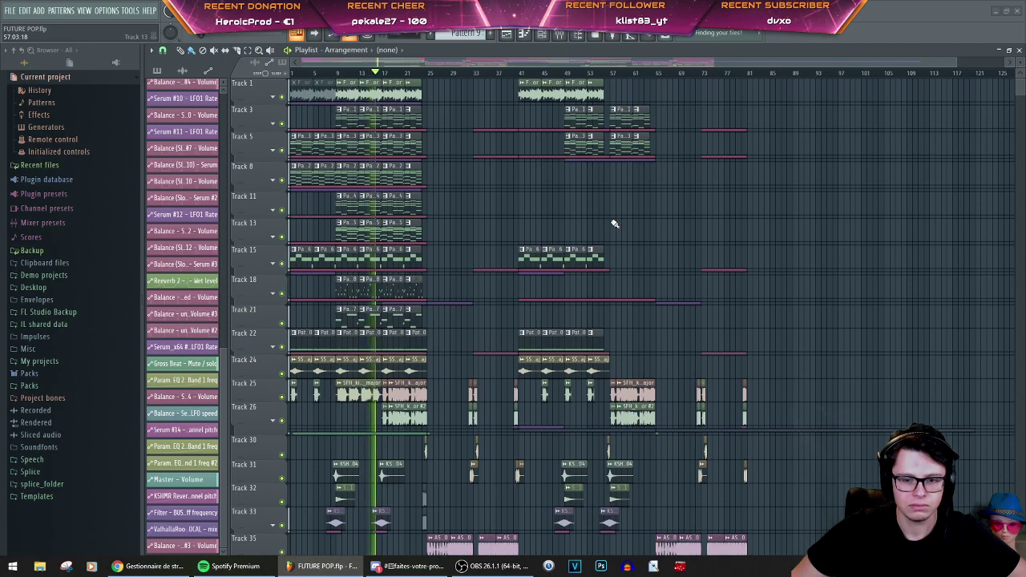
Step: Follow the playback through the section after bar 16 and examine the verse and chorus vocal clips on Tracks 25 and 26
scroll(362, 412, "up", 10)
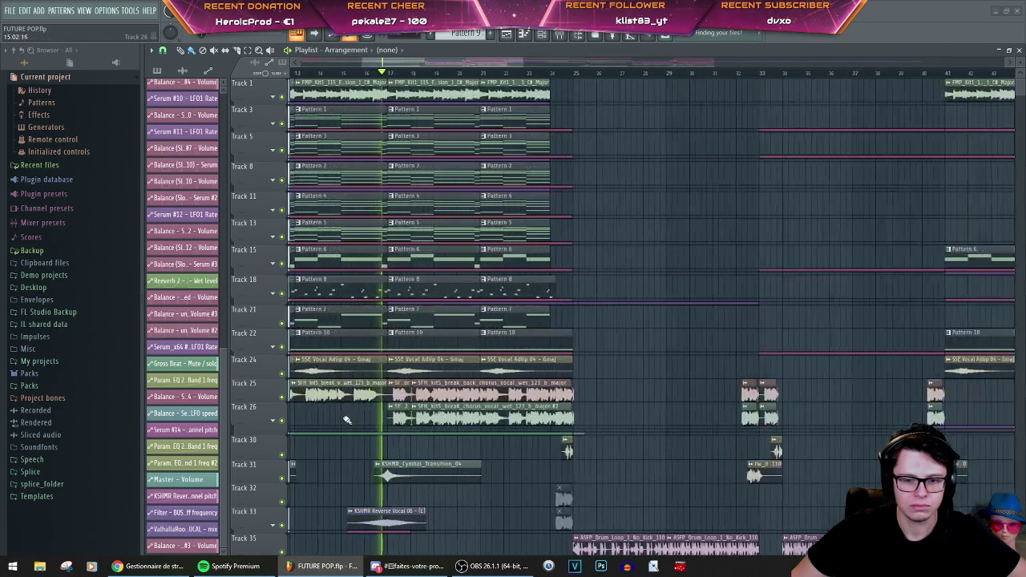
scroll(362, 412, "down", 3)
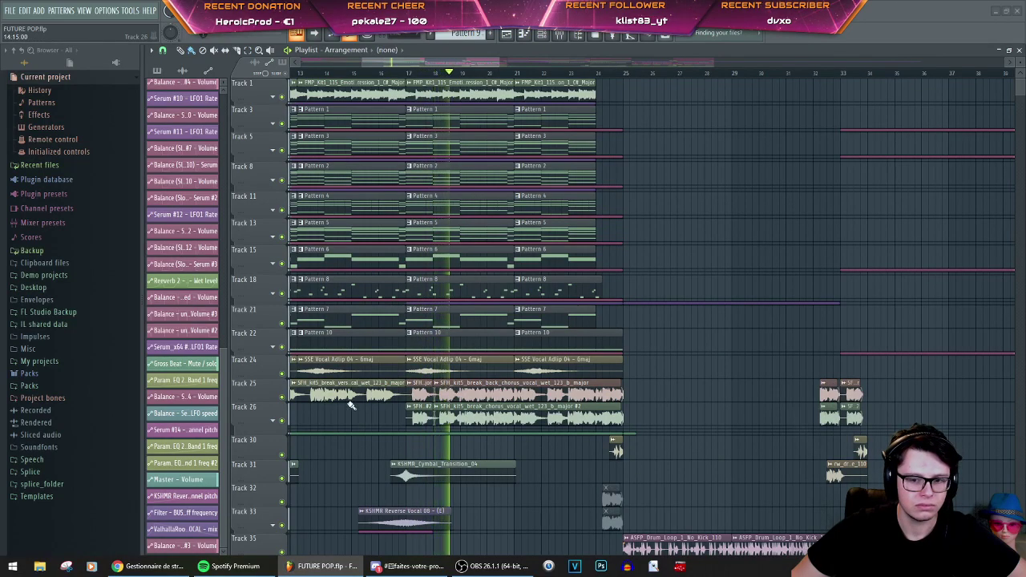
scroll(347, 406, "down", 8)
scroll(340, 411, "up", 9)
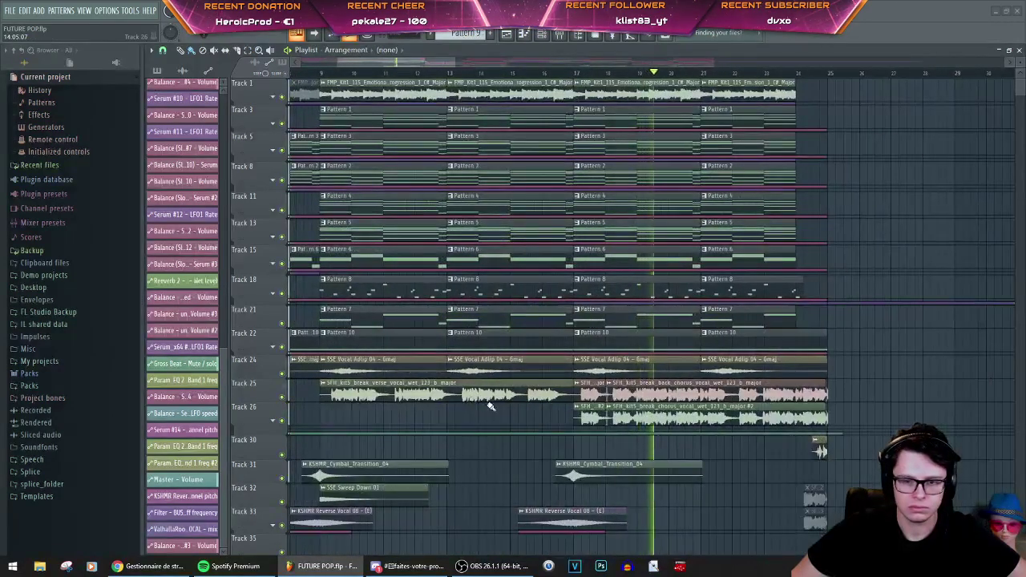
scroll(534, 415, "up", 3)
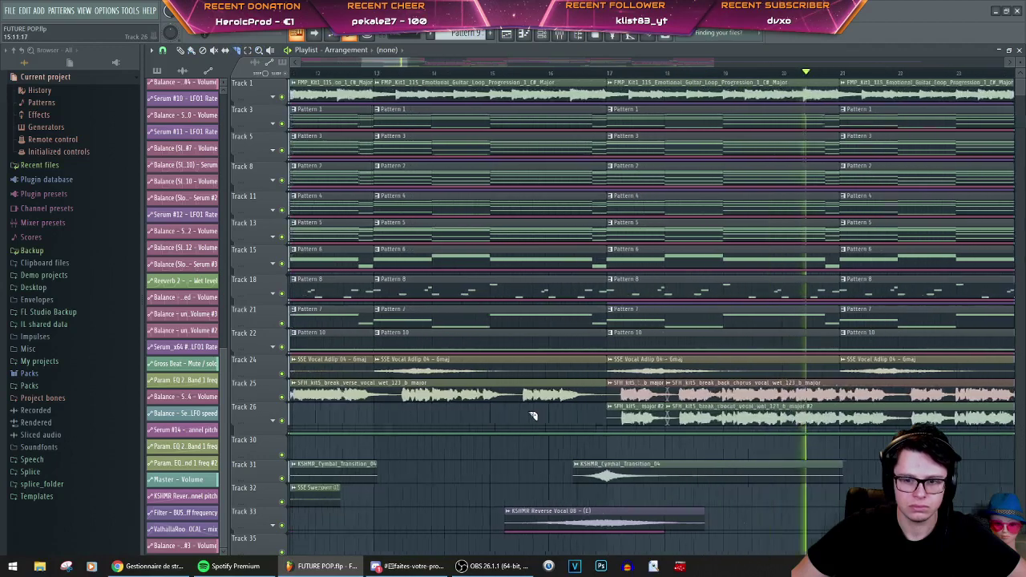
Step: Set the declicking mode of the verse vocal on Track 25 to Smooth (bleeding)
scroll(514, 413, "up", 4)
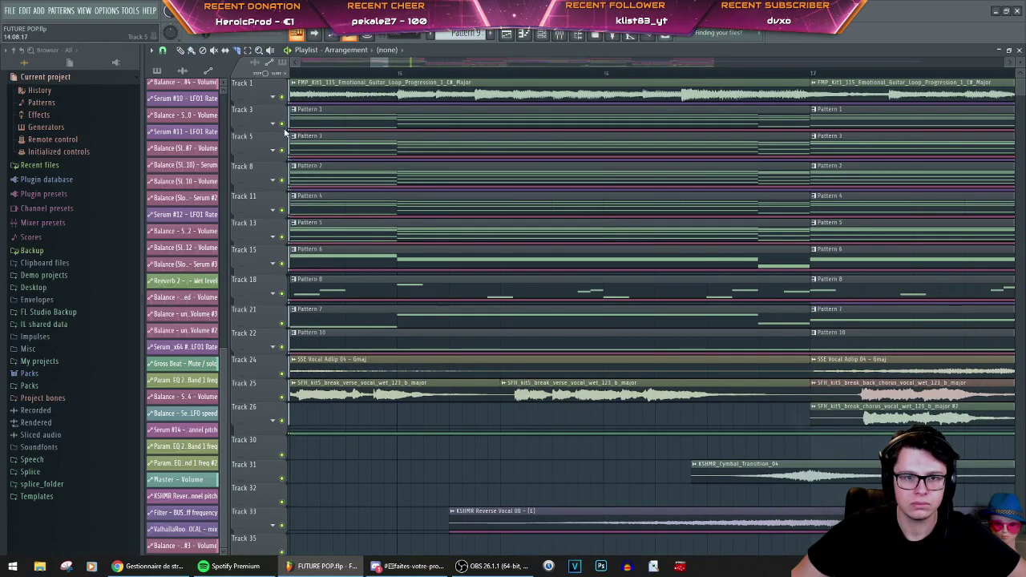
double_click(563, 385)
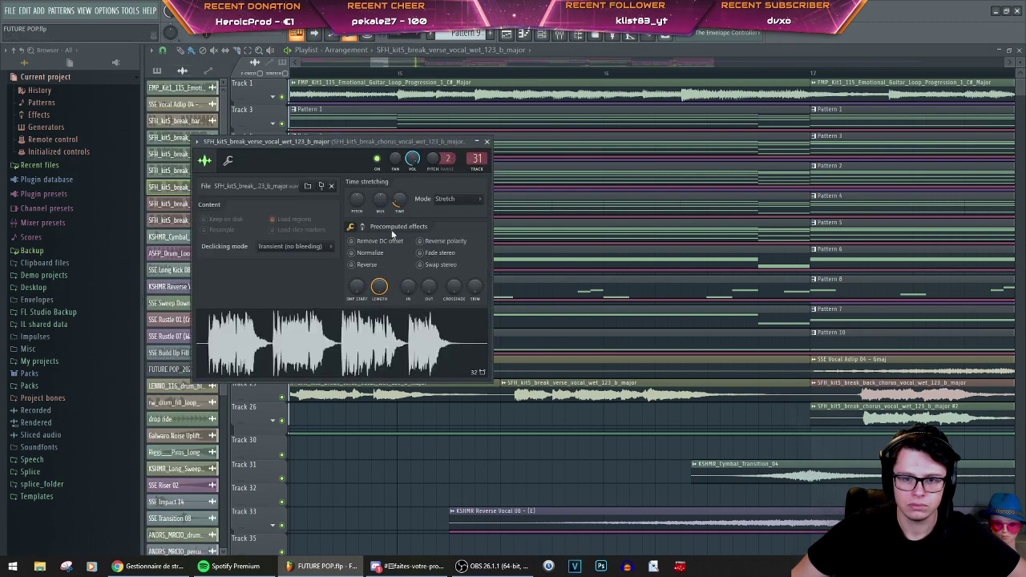
left_click(303, 247)
left_click(308, 299)
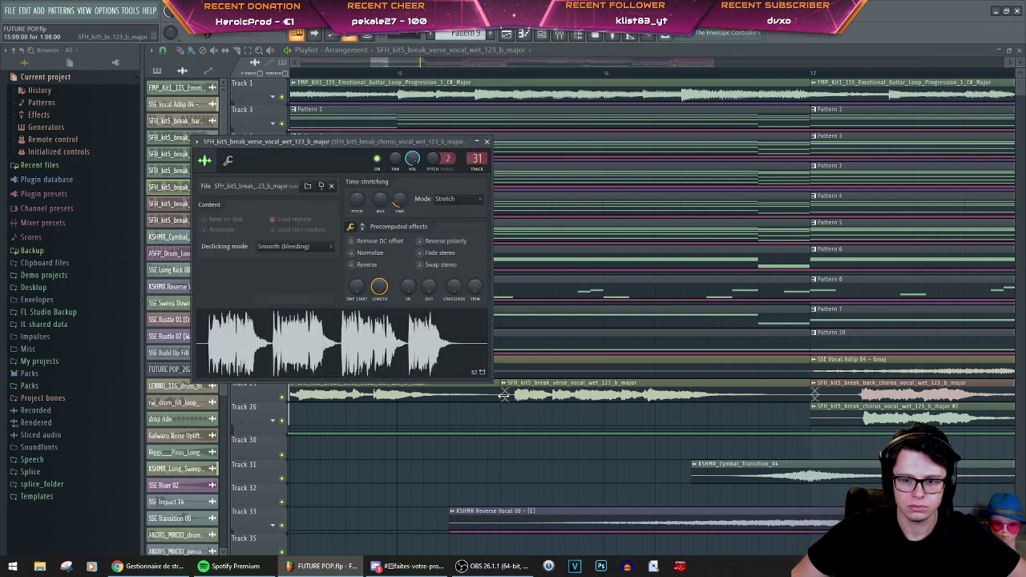
key("Escape")
Step: Follow the playback through the drop from bar 25 down to the riser tracks and collapse the Track 56 group
scroll(557, 448, "down", 8)
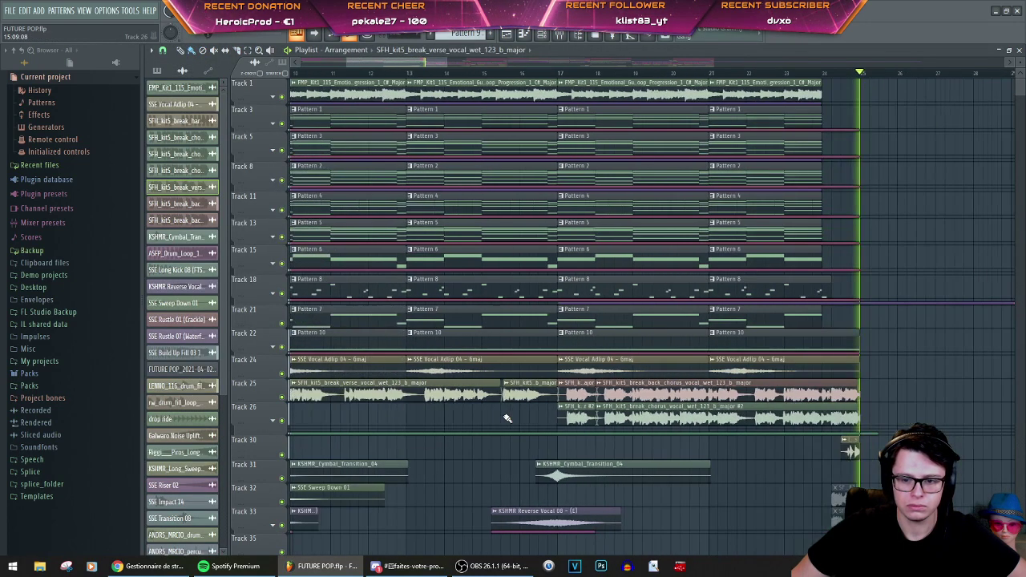
scroll(775, 376, "down", 5)
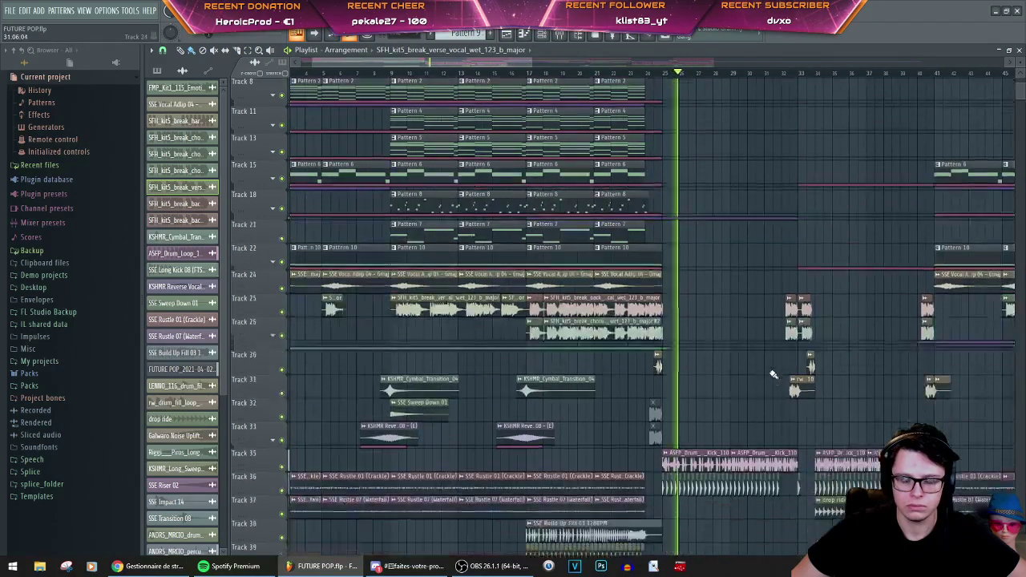
scroll(826, 364, "down", 2)
scroll(820, 363, "up", 2)
scroll(770, 357, "down", 2)
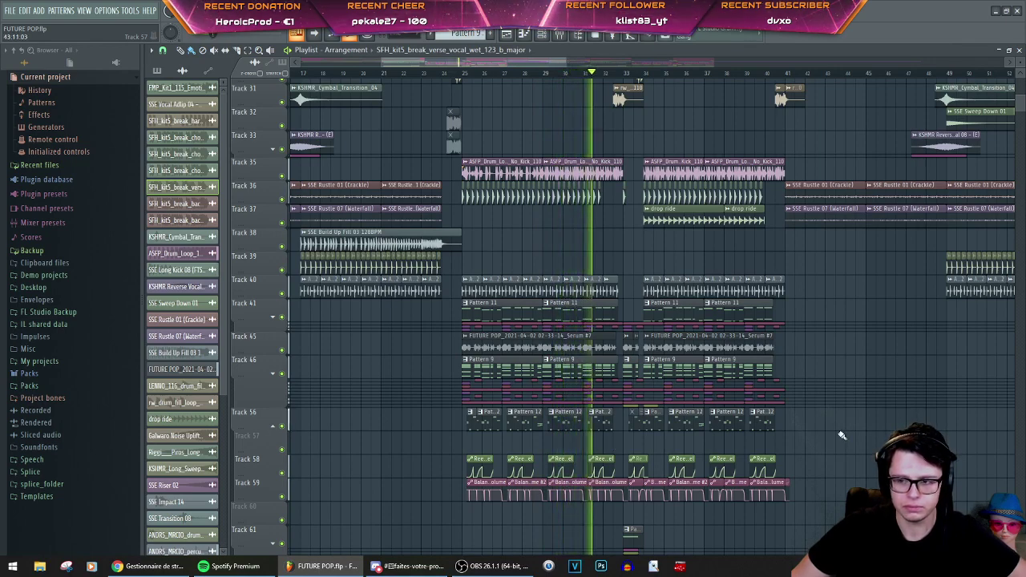
scroll(819, 411, "down", 2)
scroll(820, 407, "down", 4)
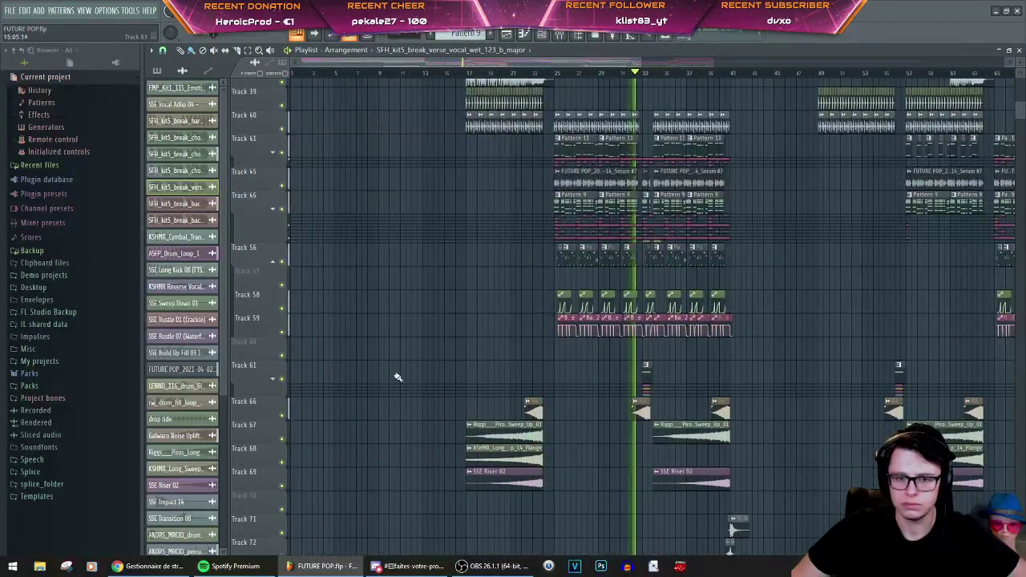
left_click(273, 262)
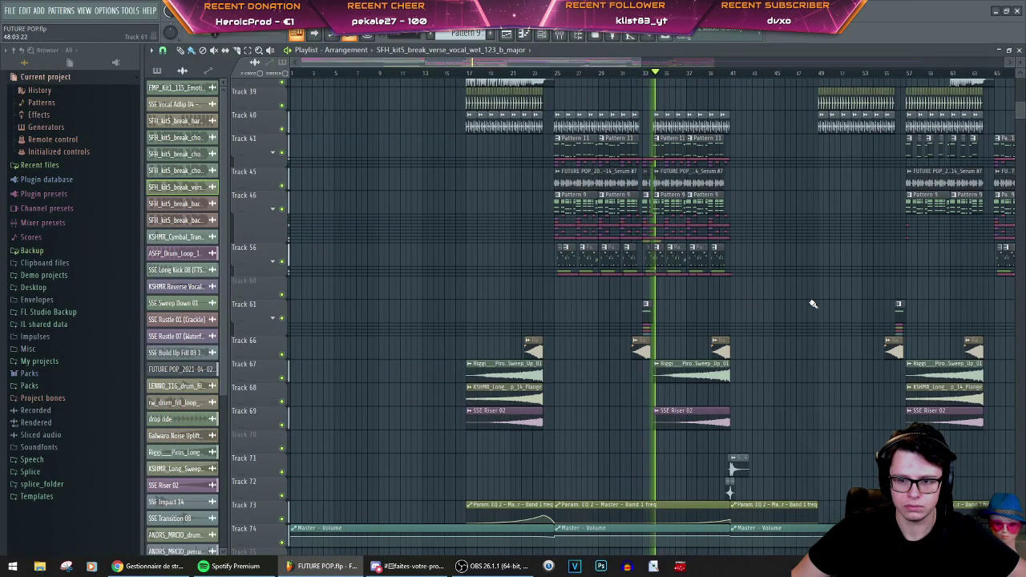
Step: Listen from the end of the drop into the section at bar 41 and examine which tracks play there
scroll(813, 304, "up", 3, "ctrl")
scroll(816, 302, "down", 3)
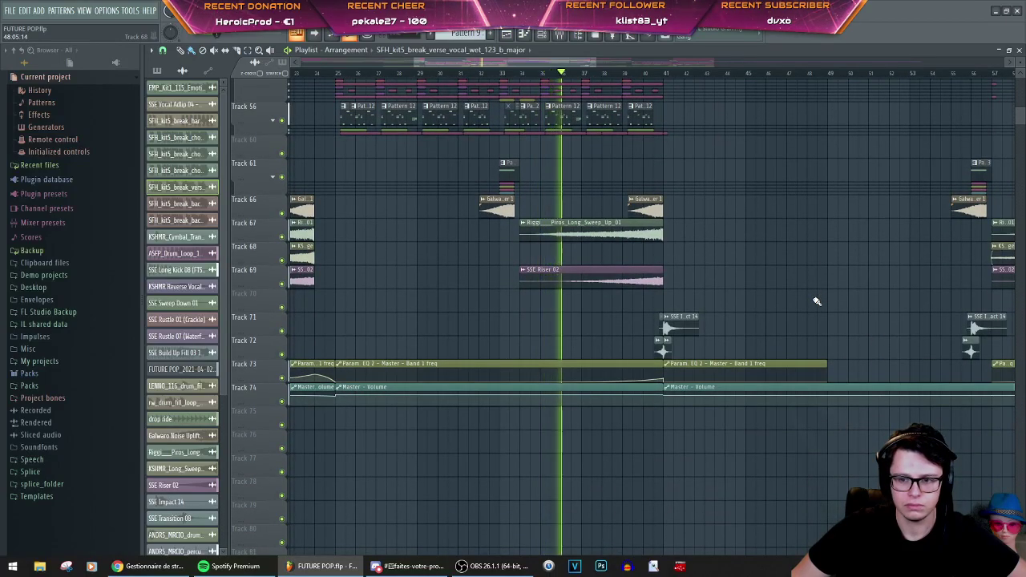
scroll(808, 304, "up", 3)
scroll(805, 306, "up", 5)
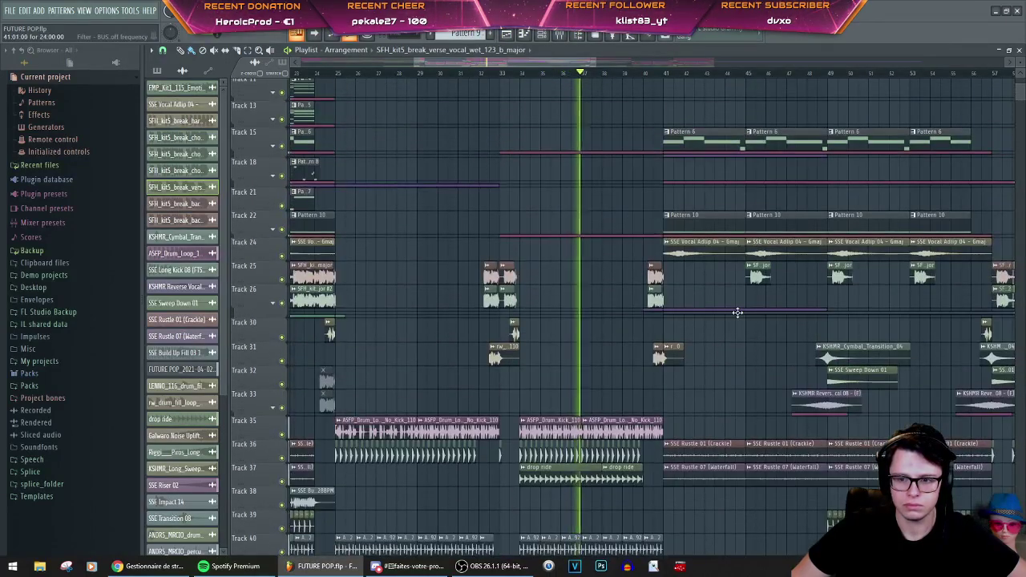
scroll(738, 303, "down", 5)
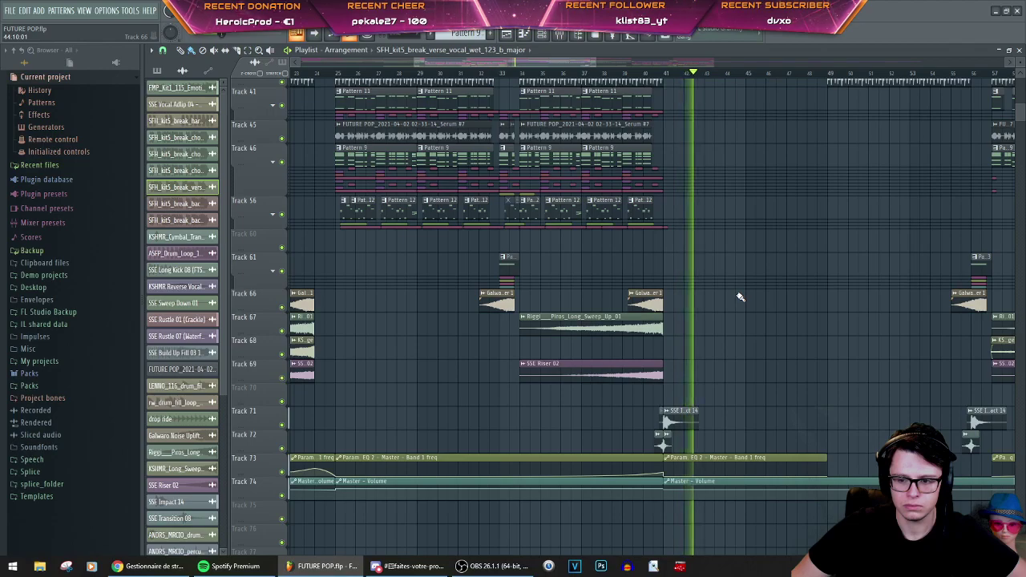
scroll(737, 295, "down", 4, "ctrl")
scroll(761, 321, "up", 5)
scroll(779, 335, "up", 8)
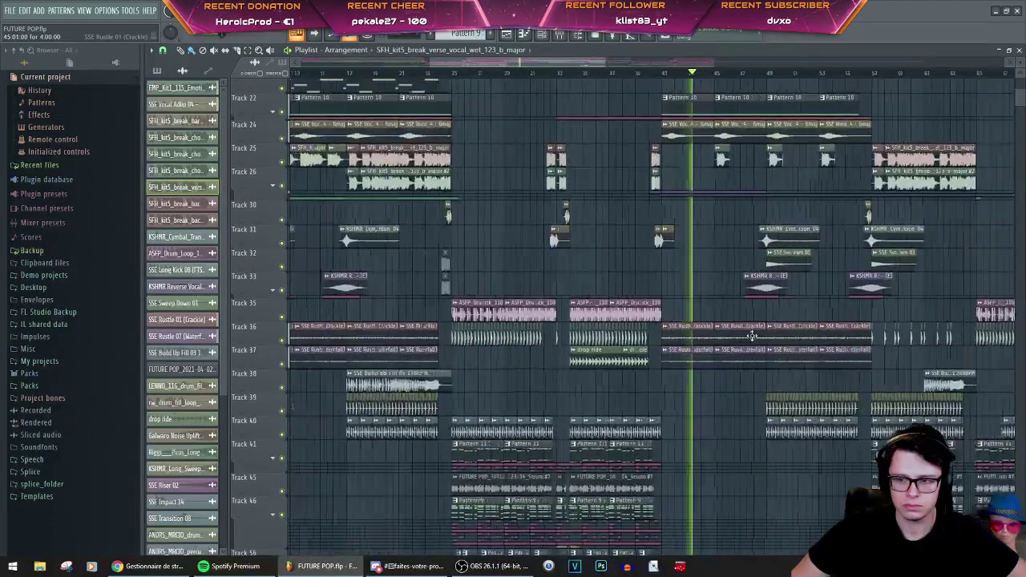
scroll(779, 385, "up", 1, "ctrl")
scroll(779, 385, "up", 1, "ctrl")
scroll(731, 212, "up", 1)
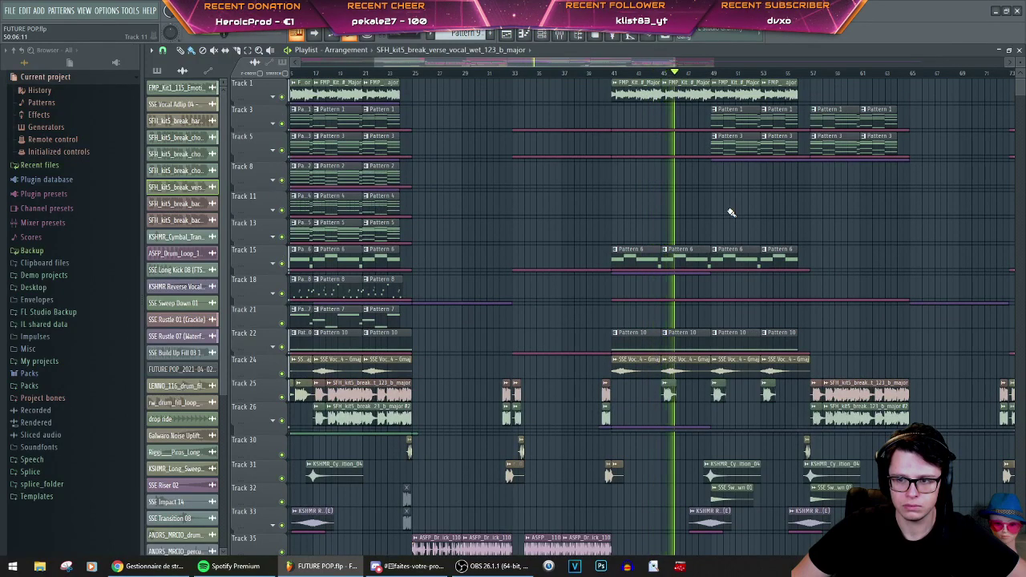
scroll(730, 213, "down", 2)
scroll(730, 213, "down", 5)
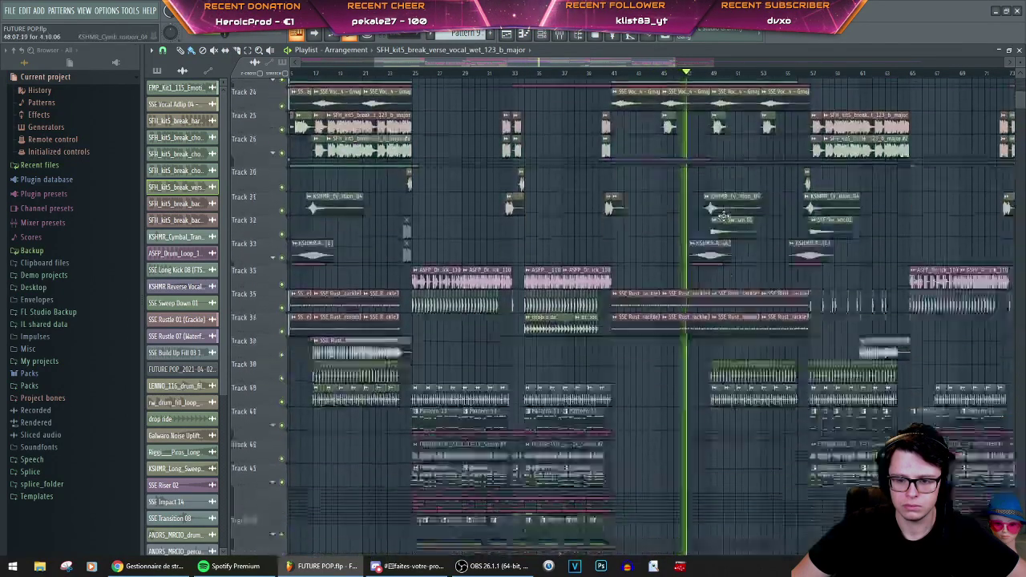
scroll(628, 433, "up", 1)
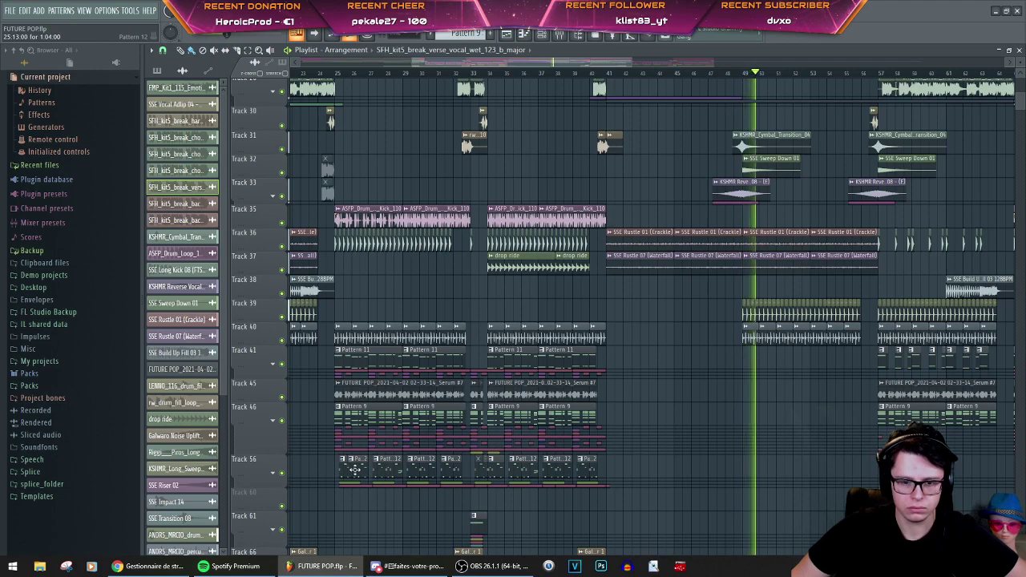
Step: Place a Pattern 12 clip on Track 56 starting one beat into bar 49 and play from bar 49
left_click(762, 479)
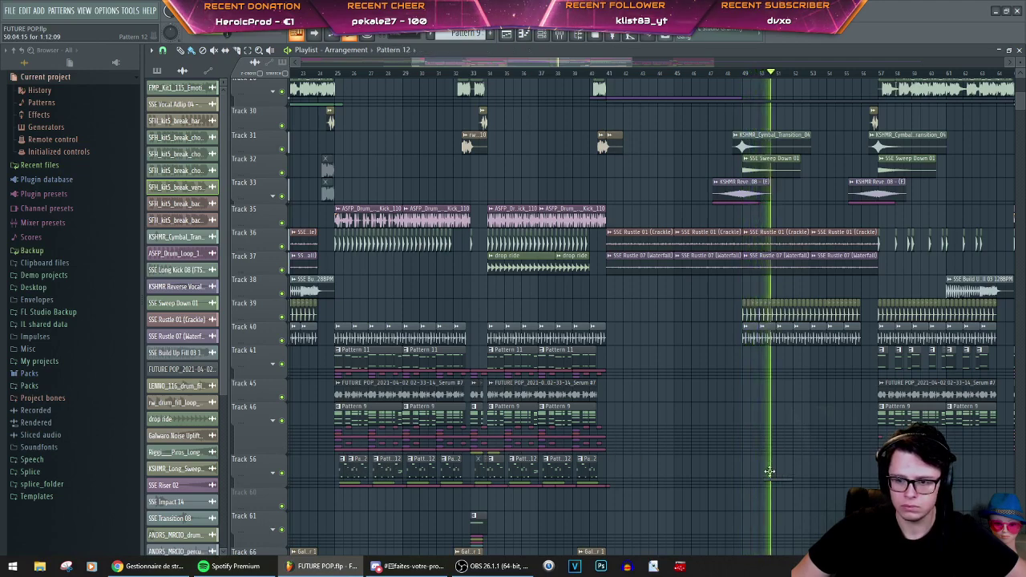
scroll(778, 466, "up", 4)
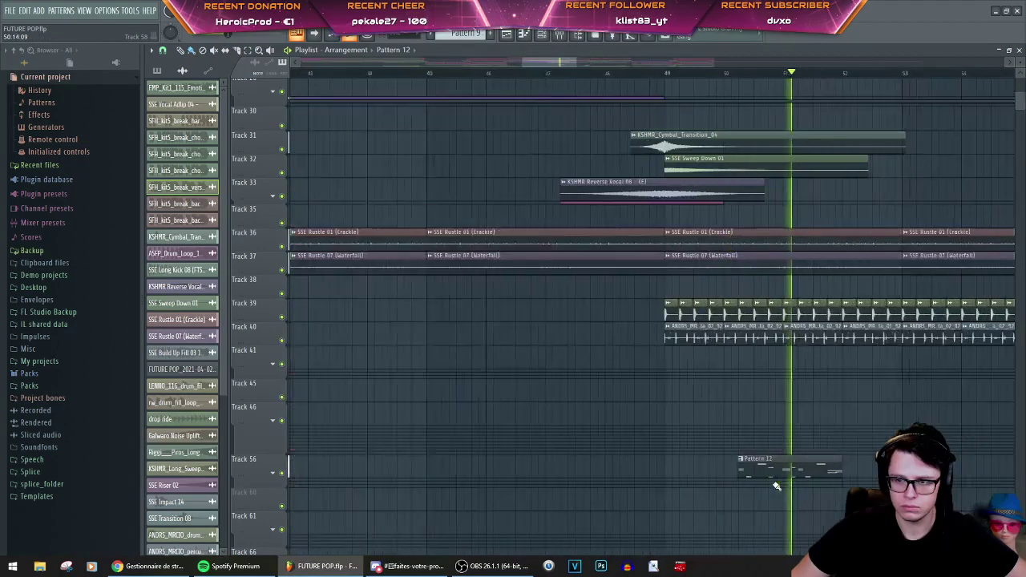
left_click(649, 74)
left_click_drag(781, 469, 734, 468)
key("space")
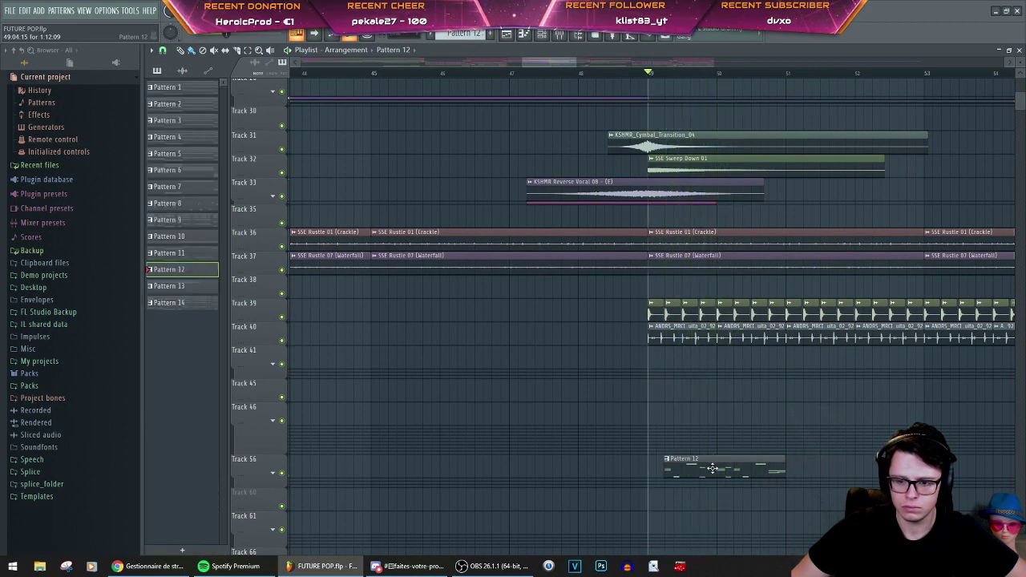
Step: Extend the Pattern 12 clip to a full four-bar phrase at bar 49, play it, and trim its start by one beat
key("space")
left_click_drag(665, 473, 445, 475)
key("space")
left_click_drag(666, 473, 866, 472)
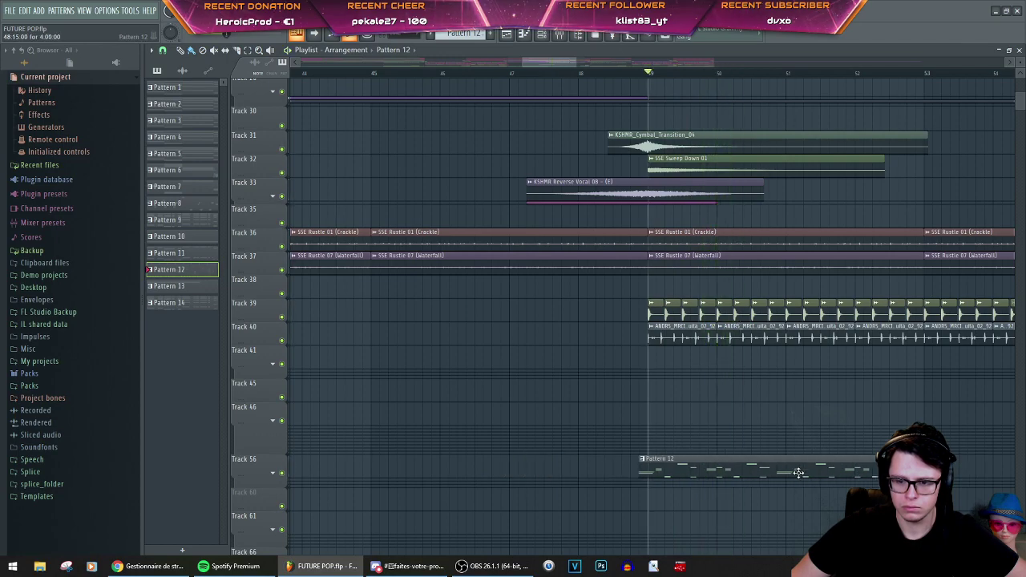
key("space")
scroll(693, 486, "down", 3)
scroll(666, 483, "up", 3)
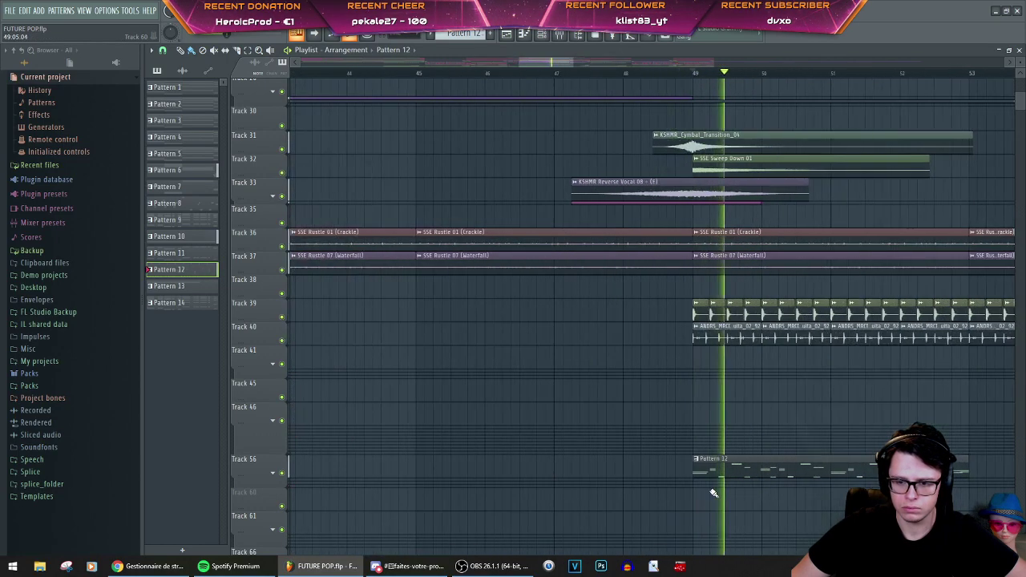
key("space")
Step: Copy the Balance volume automation from the drop to Track 59 at bar 49, trim it to a short piece, and play
scroll(710, 483, "down", 5)
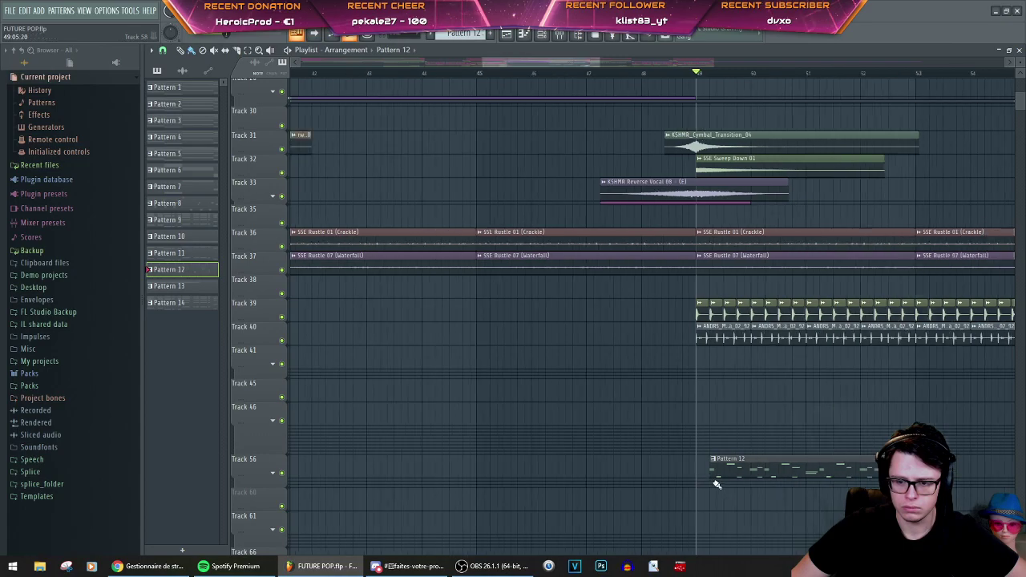
scroll(296, 493, "up", 6)
scroll(335, 489, "down", 6)
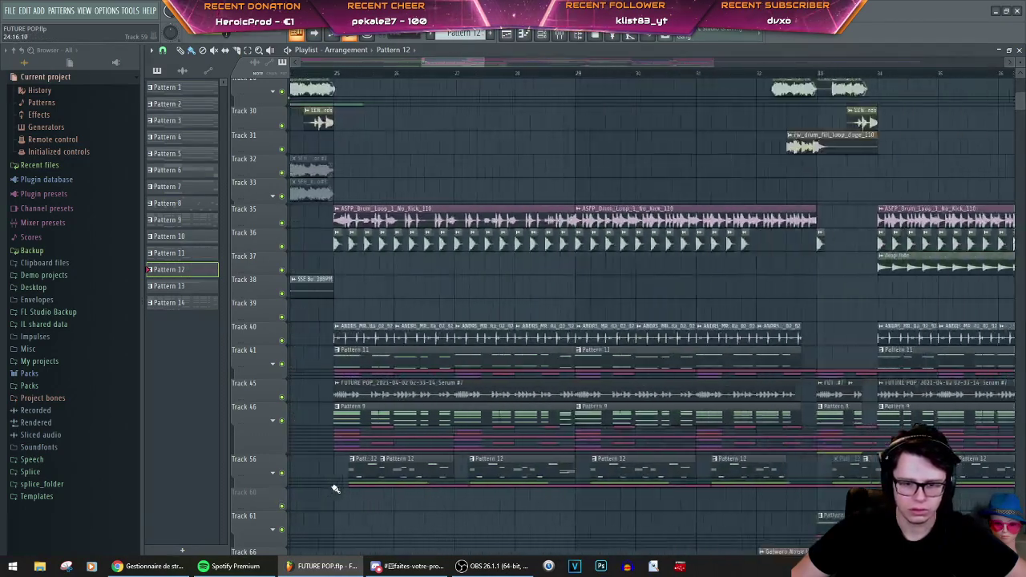
scroll(337, 481, "down", 3)
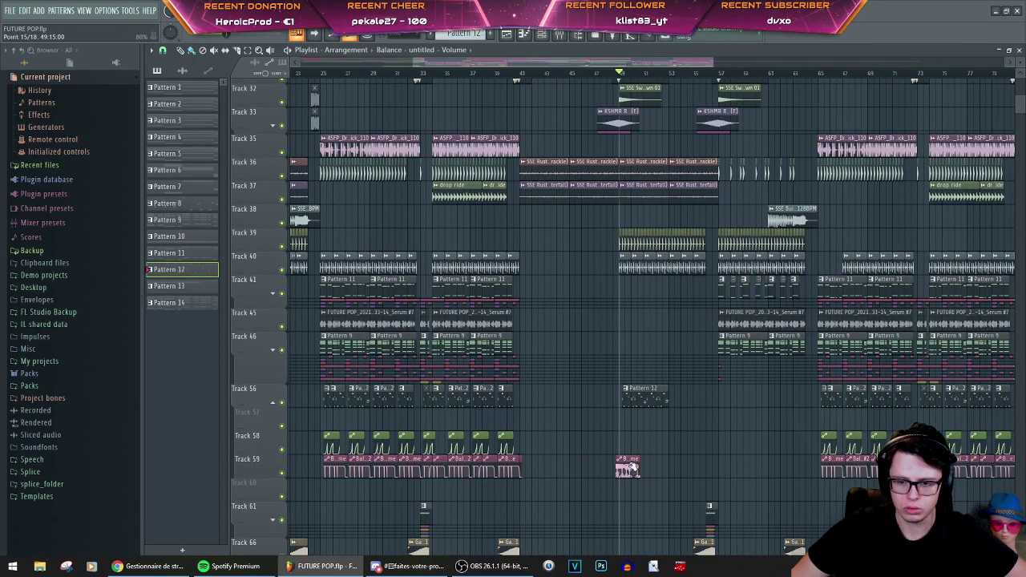
scroll(631, 465, "up", 5)
left_click(572, 463)
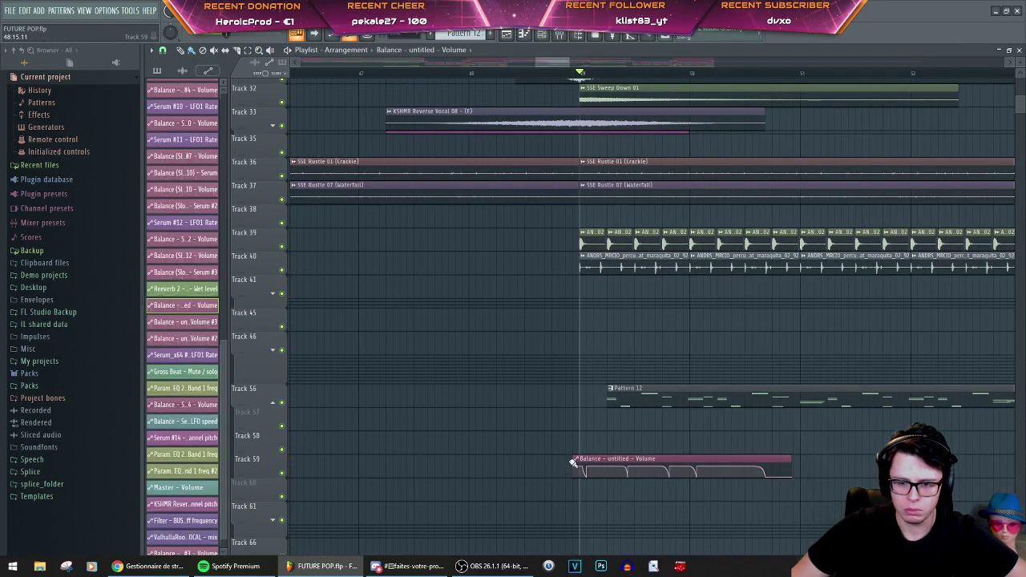
scroll(578, 463, "up", 2)
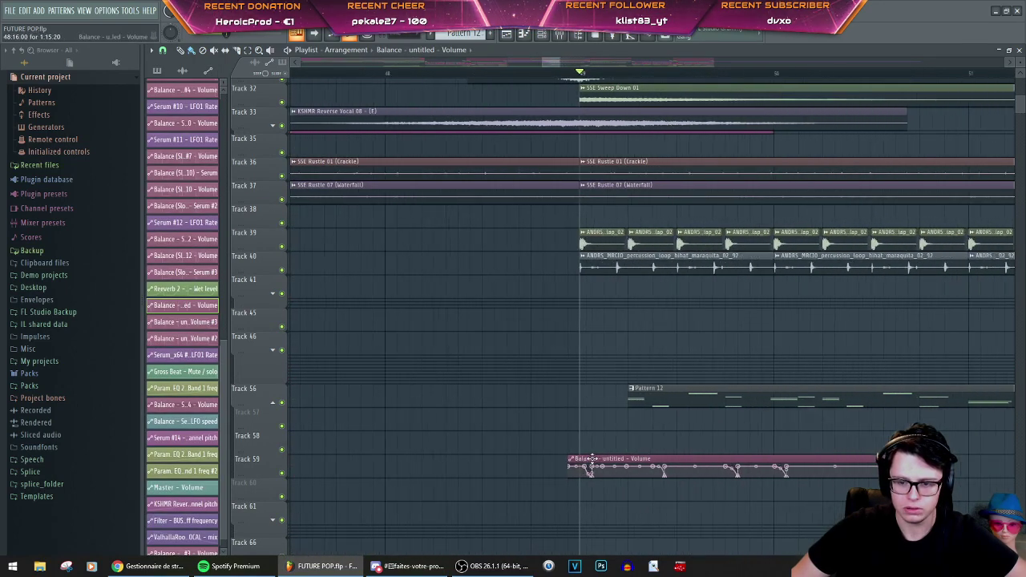
left_click_drag(990, 459, 637, 465)
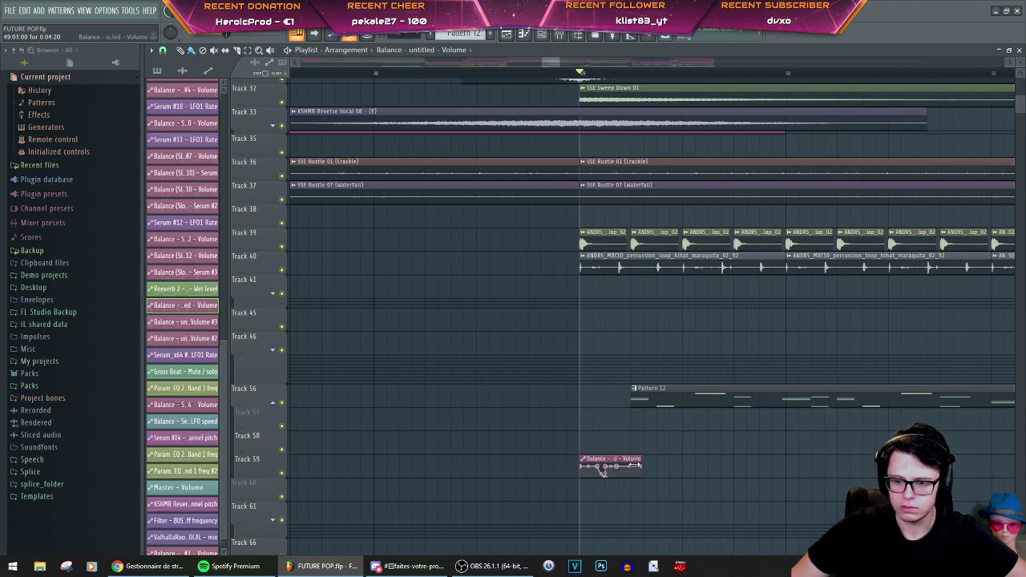
key("space")
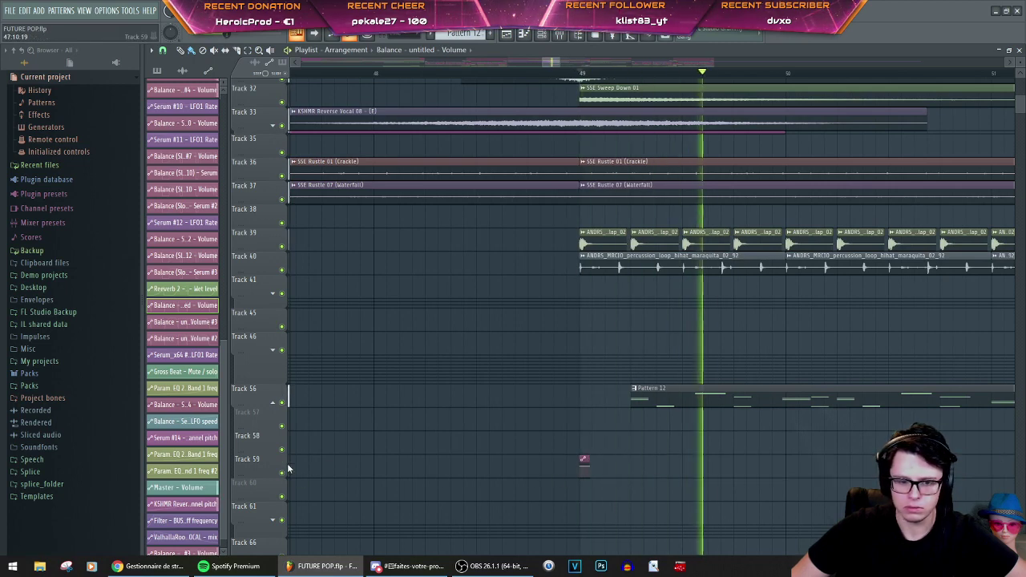
Step: Collapse the Track 56 group, slice Pattern 12 around the first beat of bar 51, and delete that piece
left_click(275, 405)
scroll(470, 482, "down", 2)
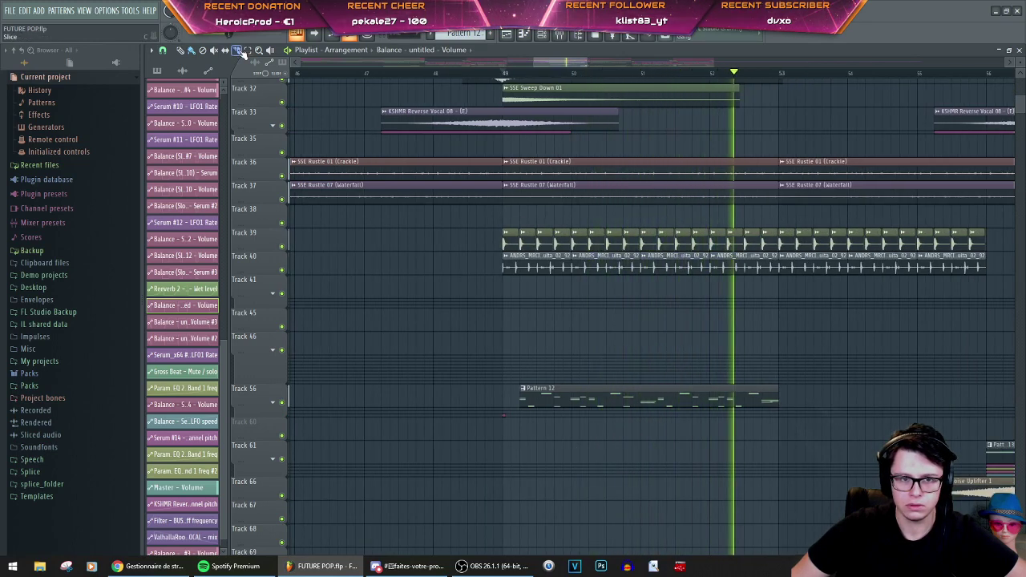
scroll(616, 428, "up", 2)
key("space")
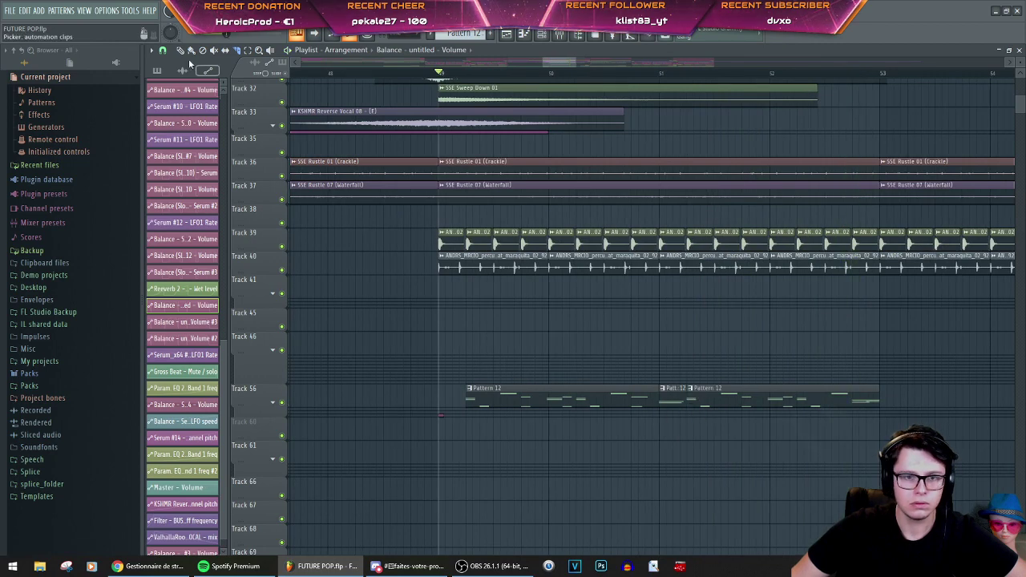
right_click(670, 396)
key("space")
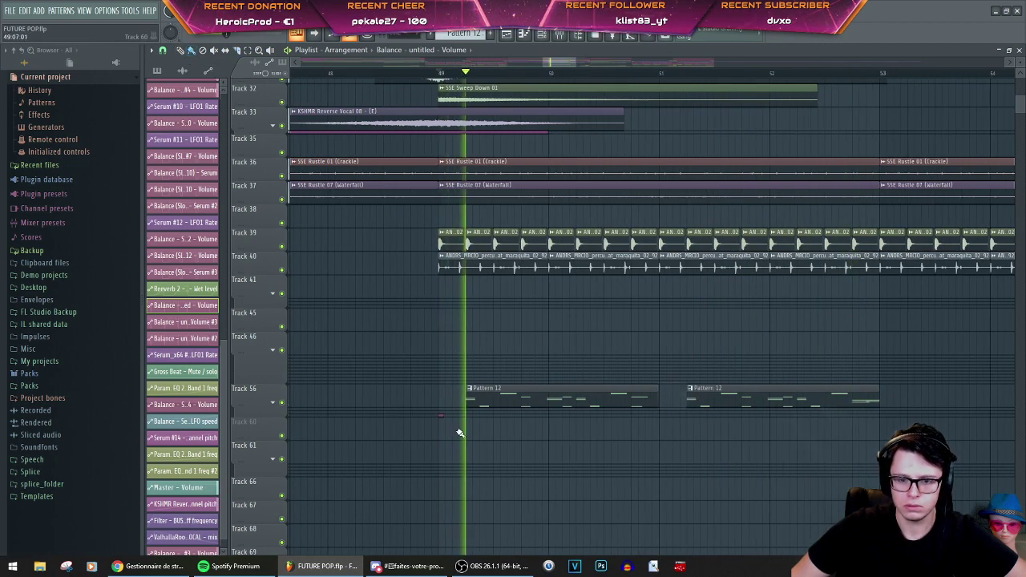
Step: Expand the Track 56 group and play from bar 49 to check Pattern 12 against the vocal on Track 25
left_click(272, 403)
scroll(356, 434, "down", 2)
key("space")
key("space")
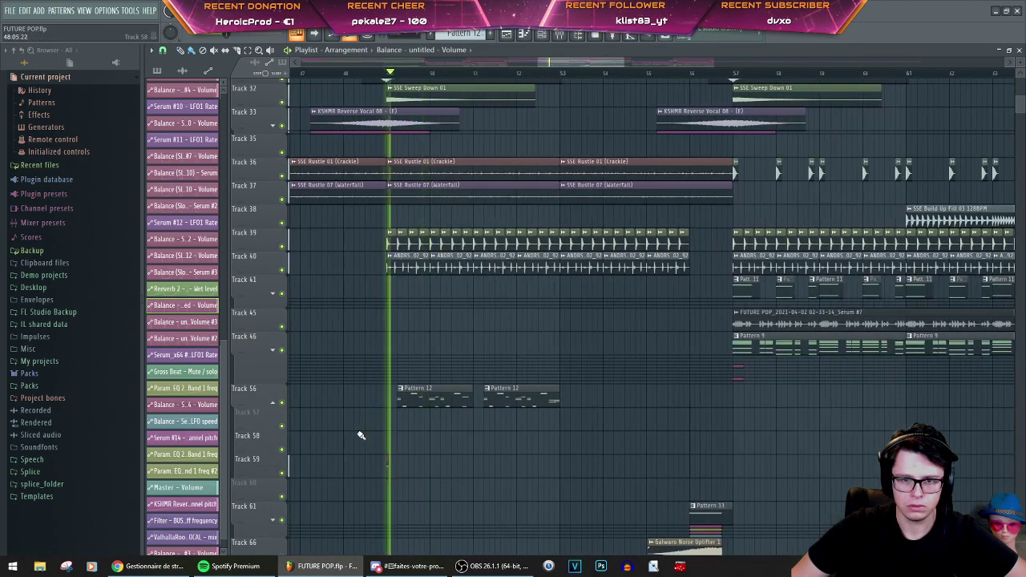
scroll(361, 435, "up", 3)
scroll(555, 412, "up", 5)
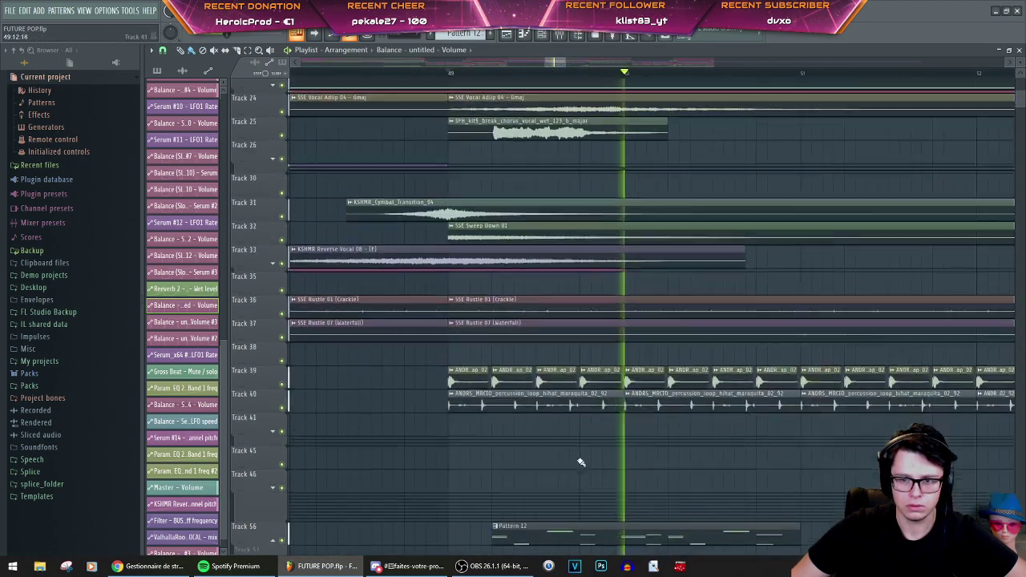
Step: Trim the start of the first Pattern 12 clip to 49:15:00 and replay the section from bar 49
key("space")
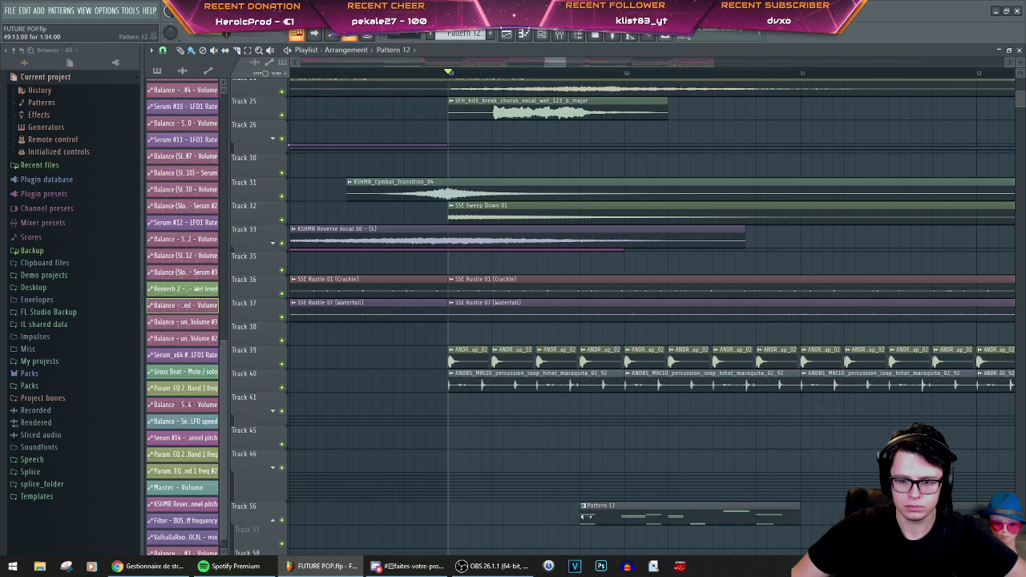
key("space")
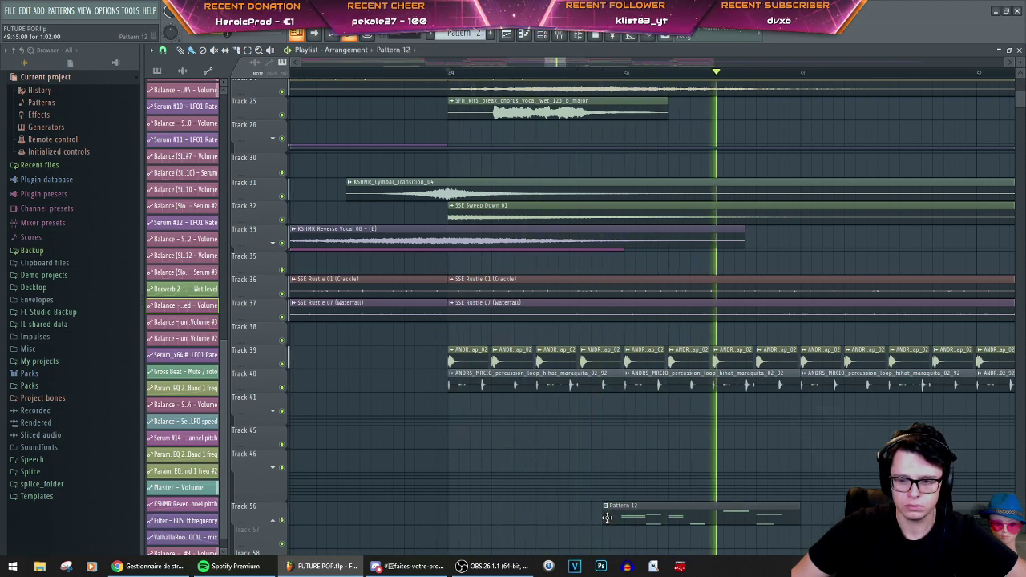
key("space")
key("space")
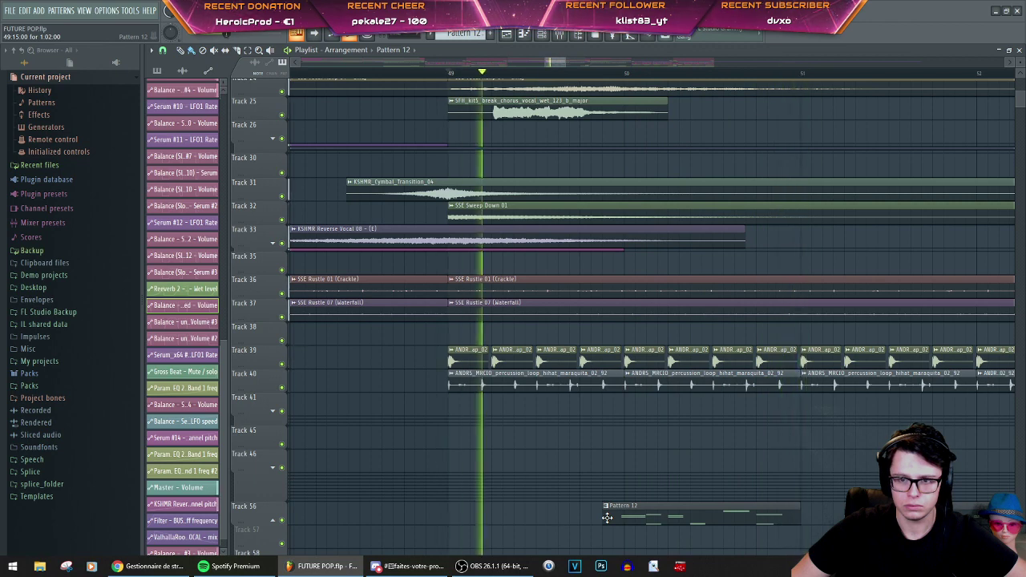
Step: Rework the second Pattern 12 phrase on Track 56 as a start-trimmed piece placed just before bar 52, using Track 57 for the trimming
scroll(607, 518, "down", 2, "ctrl")
right_click(773, 516)
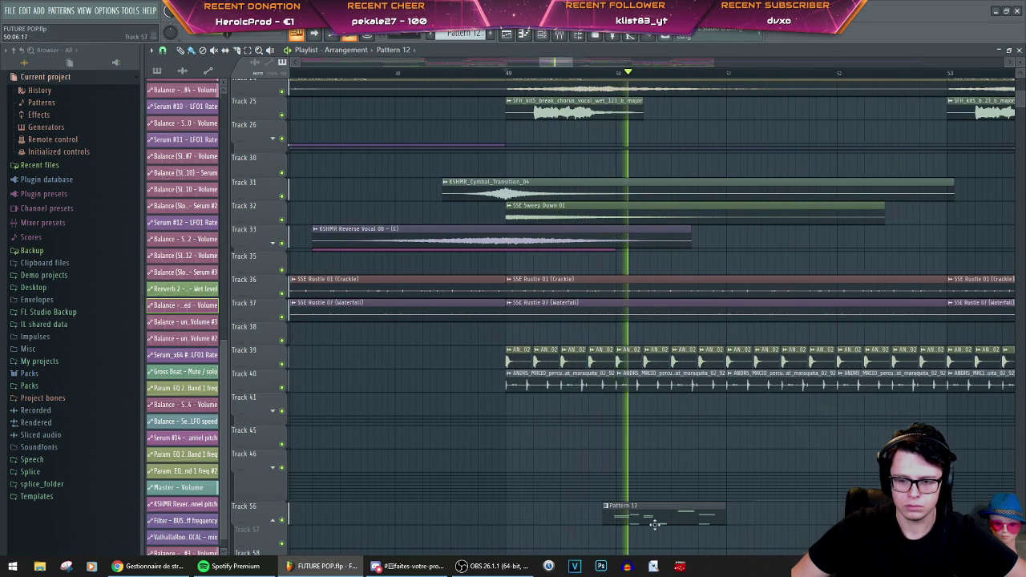
left_click_drag(651, 519, 871, 519, "shift")
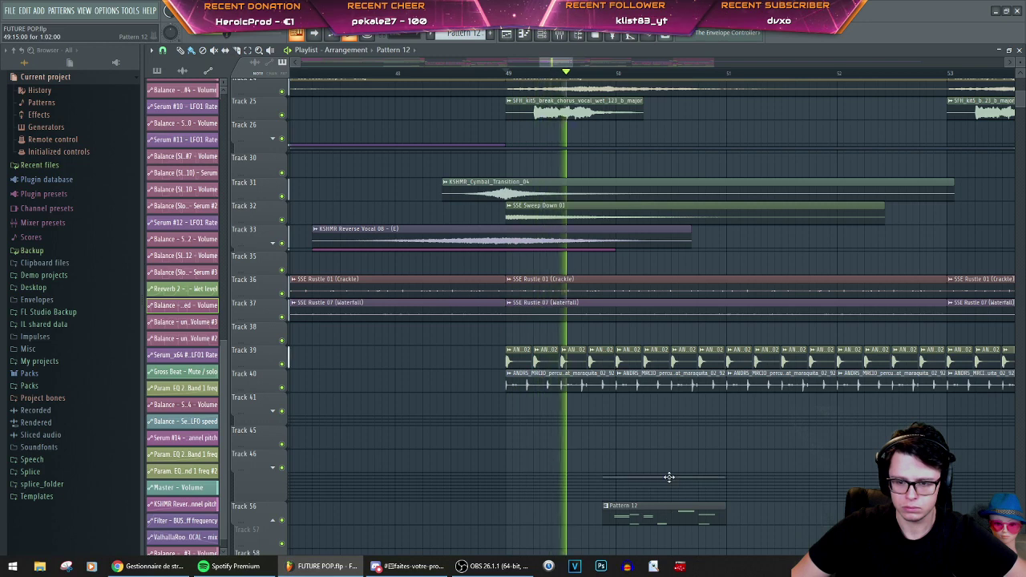
left_click_drag(672, 518, 836, 540)
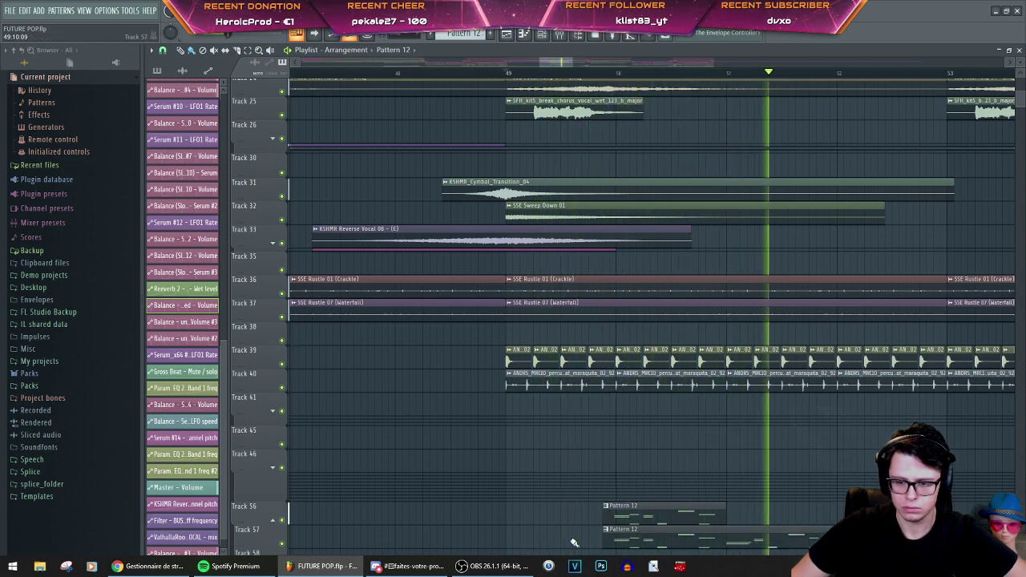
left_click_drag(604, 536, 714, 545)
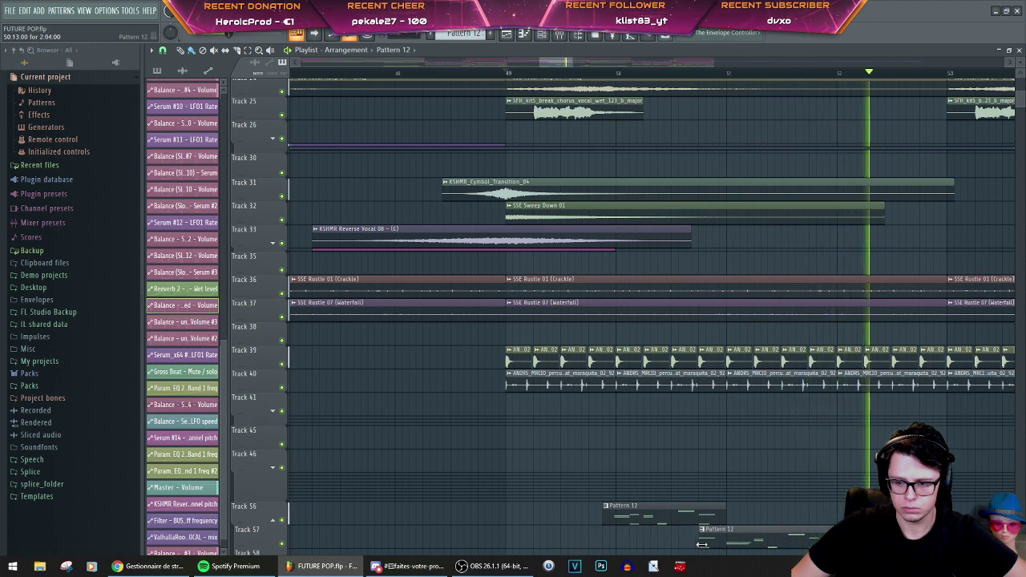
right_click(714, 545)
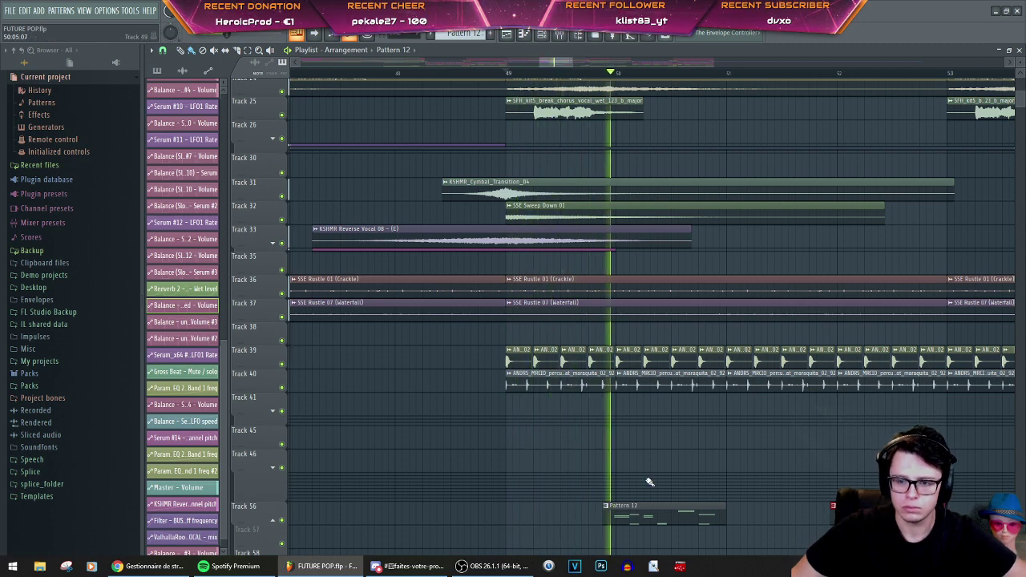
Step: Copy the chorus vocal clip on Track 25 from bar 49 to bar 51 and check it against the Pattern 12 phrases
scroll(593, 222, "up", 3)
left_click_drag(566, 183, 794, 181)
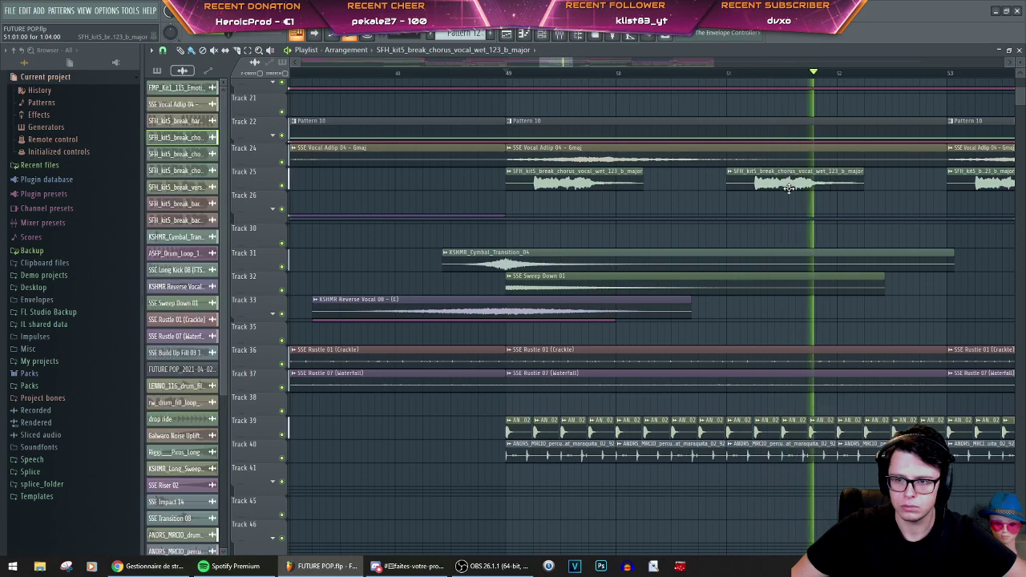
scroll(744, 234, "down", 4)
scroll(738, 237, "down", 5)
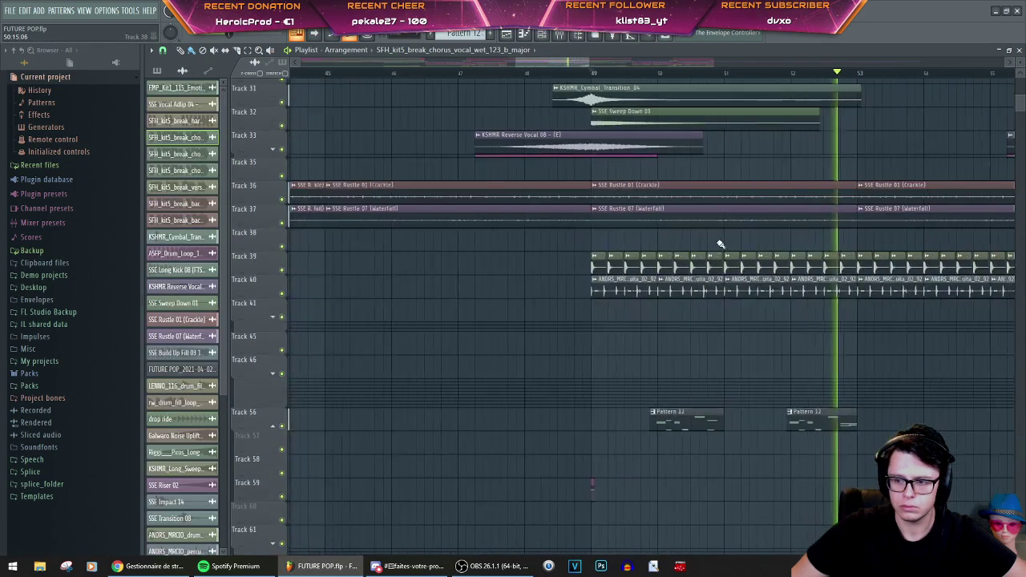
Step: Copy the Pattern 12 phrases on Track 56 to around bar 54, shift the copies slightly earlier, and keep only the first copied phrase
scroll(802, 345, "up", 1)
left_click_drag(837, 451, 886, 441)
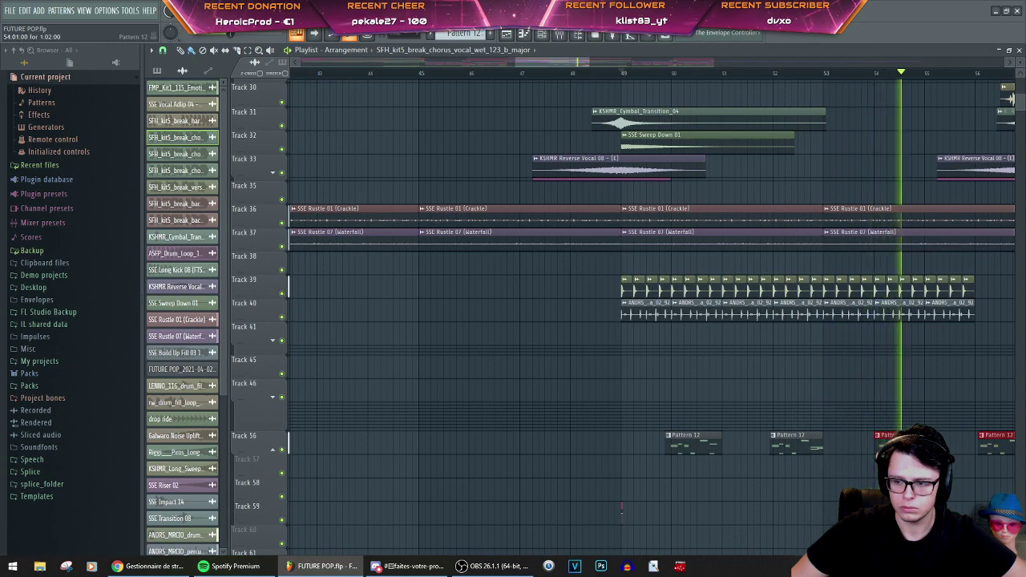
left_click_drag(889, 445, 882, 445)
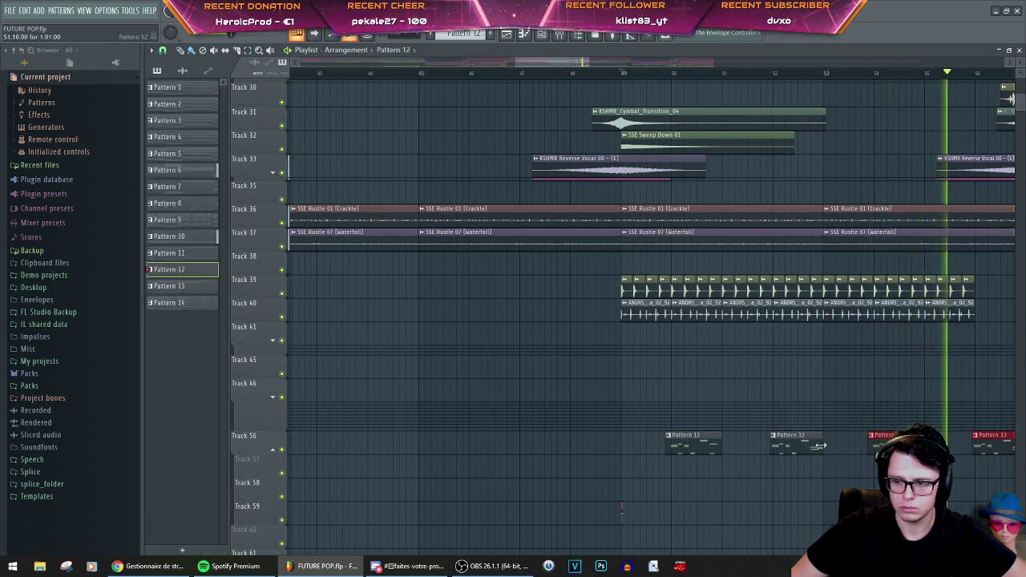
scroll(815, 447, "down", 2)
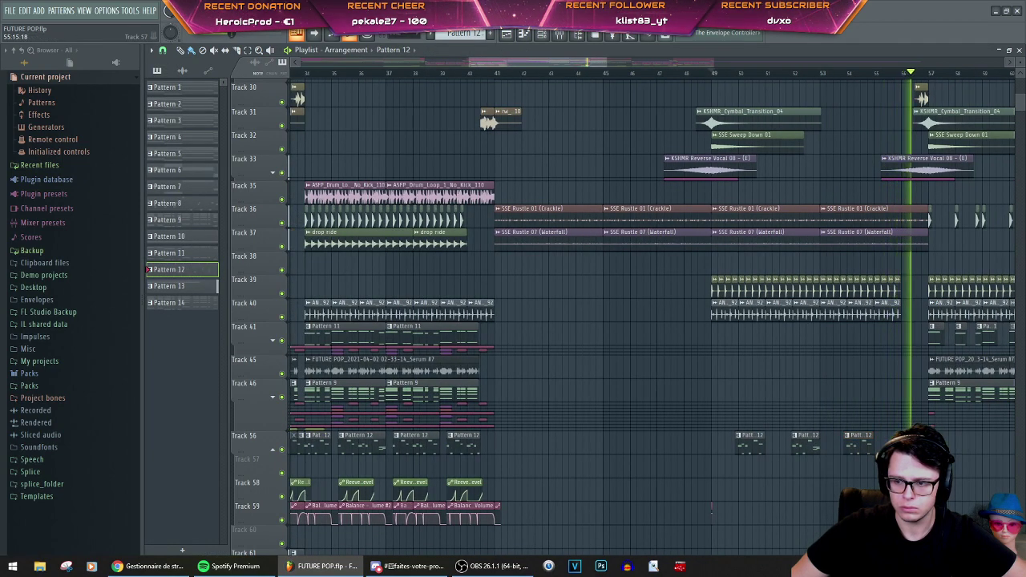
Step: Add another copy of the chorus vocal on Track 25 at bar 55 and replay the section from bar 49
scroll(903, 293, "up", 3)
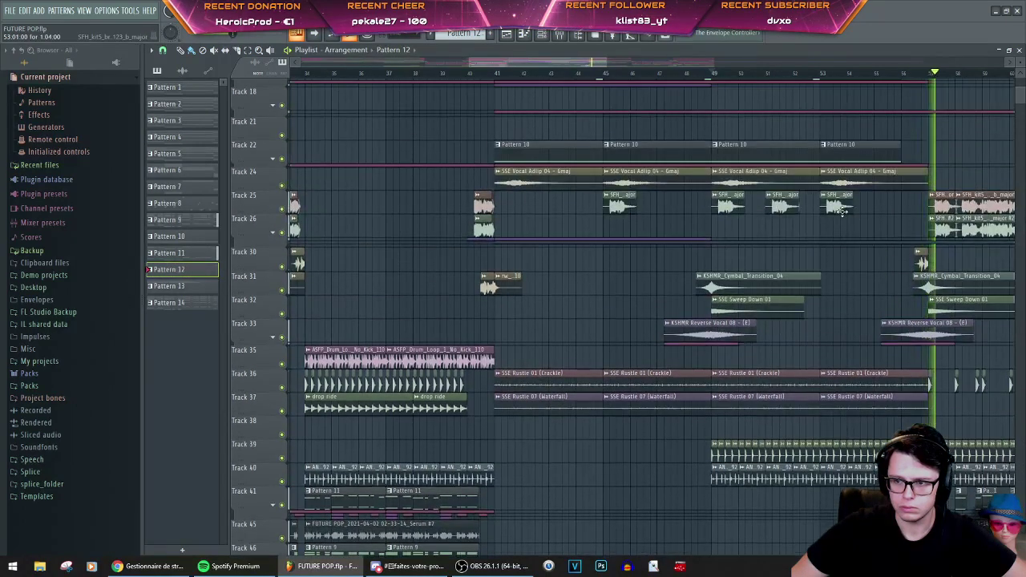
scroll(903, 205, "up", 1)
left_click(903, 205)
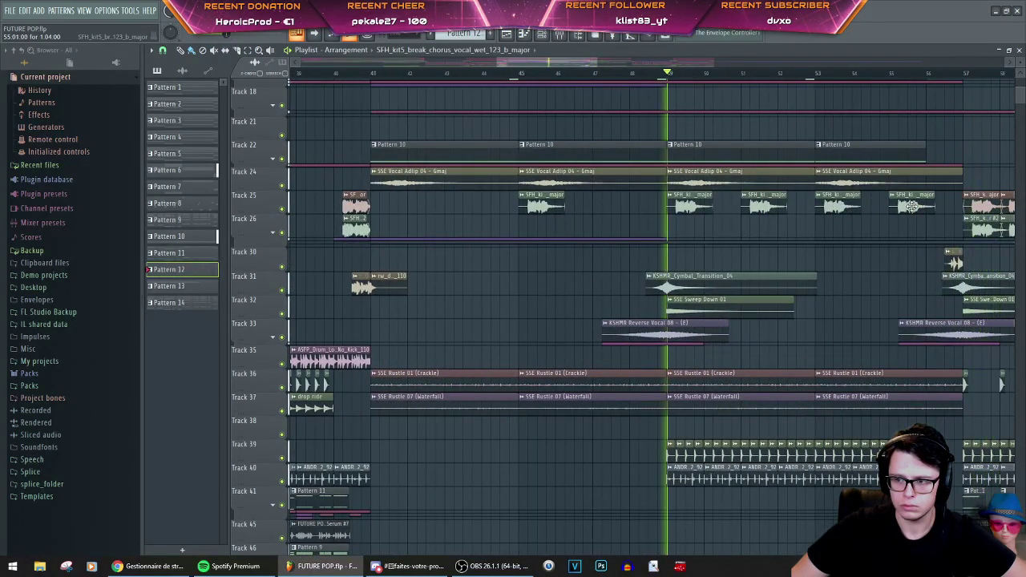
scroll(850, 250, "down", 8)
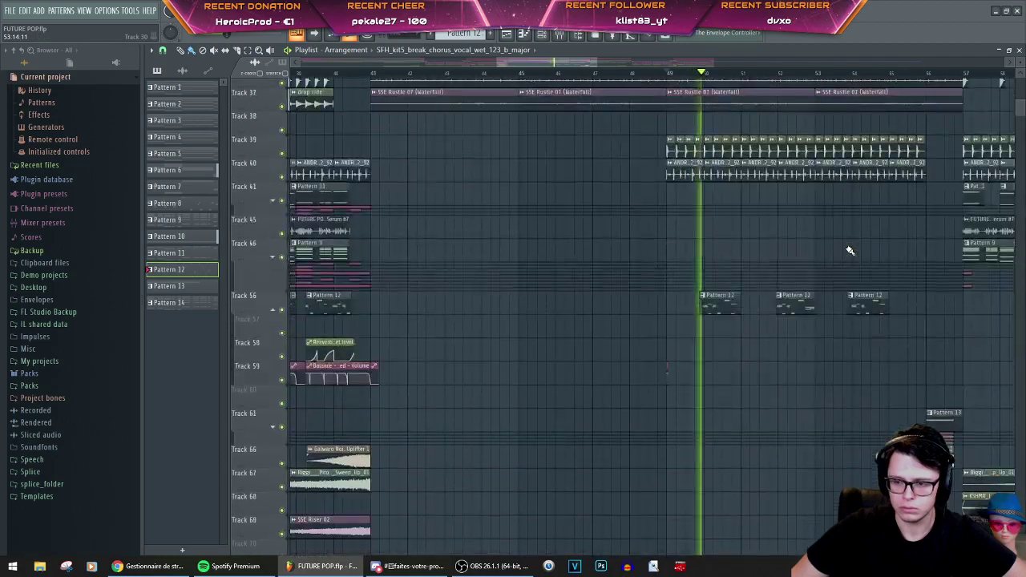
scroll(814, 272, "down", 2)
scroll(813, 272, "up", 2)
scroll(814, 281, "up", 5)
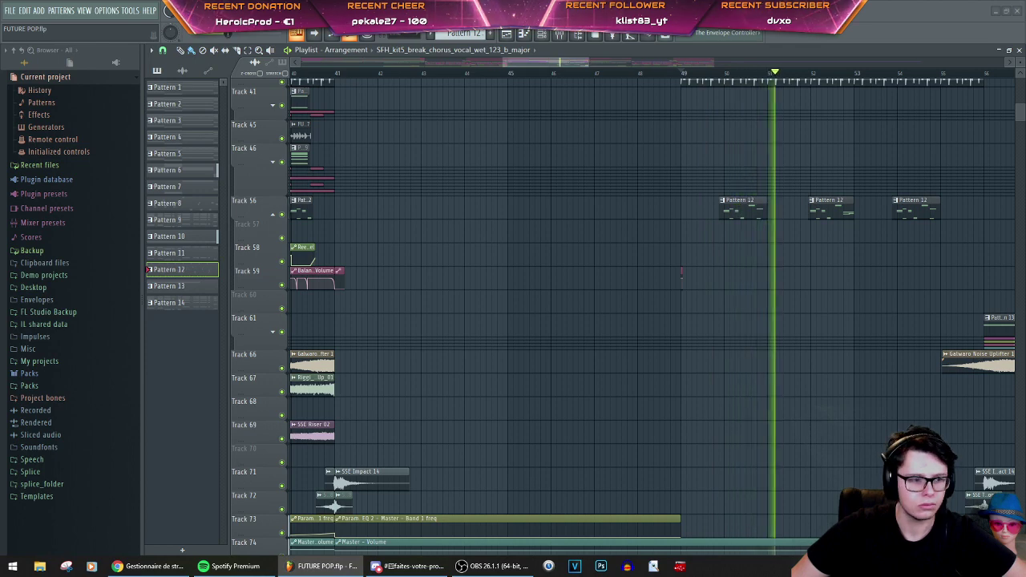
key("space")
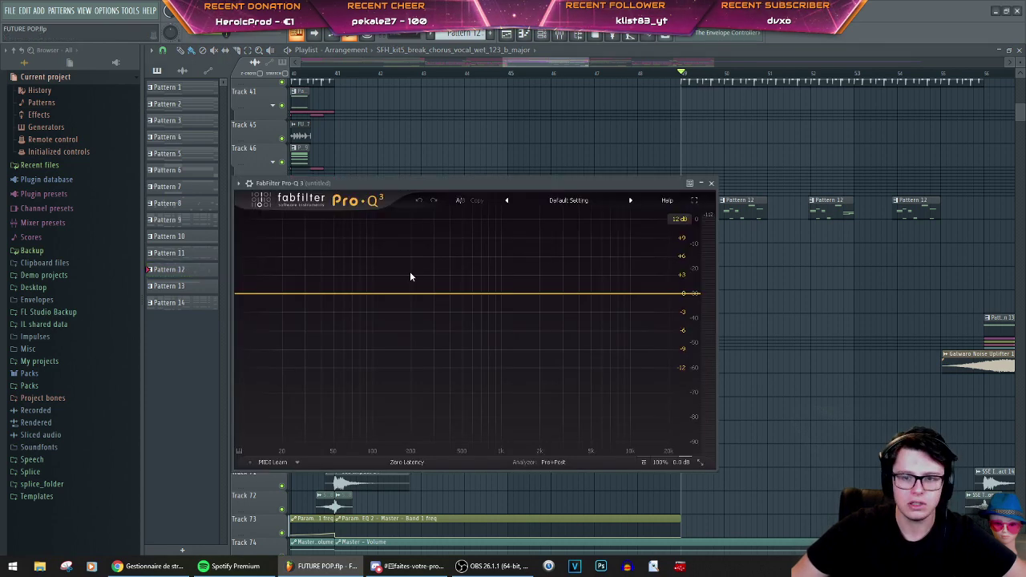
Step: Load the Phone preset in FabFilter Pro-Q 3, close the equalizer, and listen to the section from bar 49
left_click(561, 200)
left_click(550, 468)
key("space")
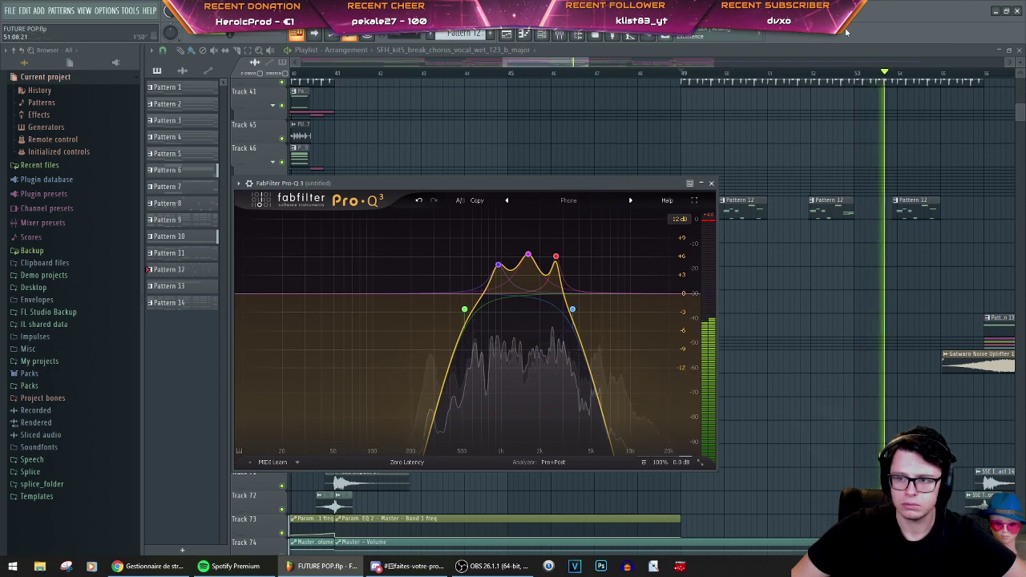
left_click(711, 183)
scroll(722, 209, "down", 4)
scroll(704, 261, "up", 2)
scroll(743, 280, "up", 1)
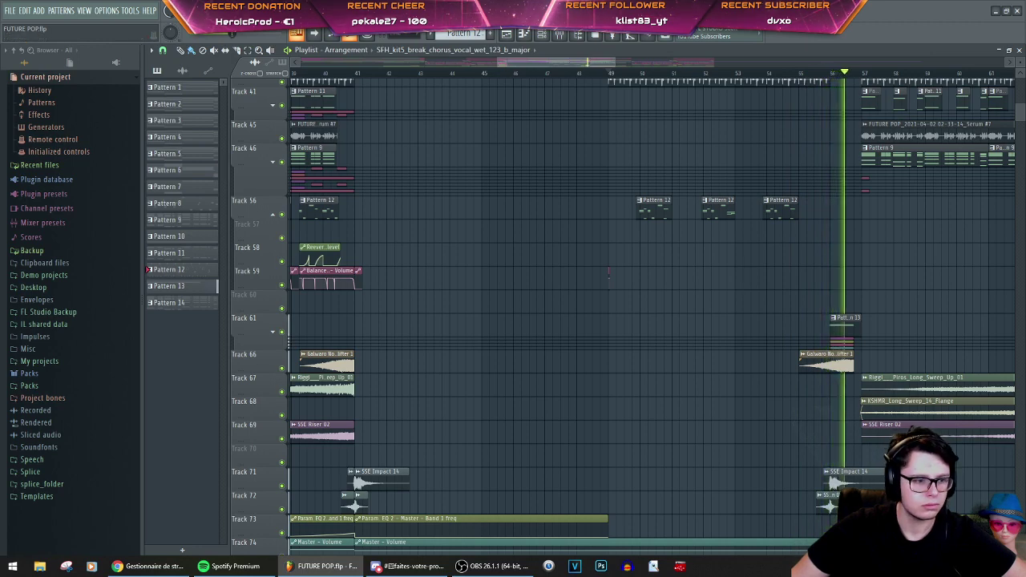
key("space")
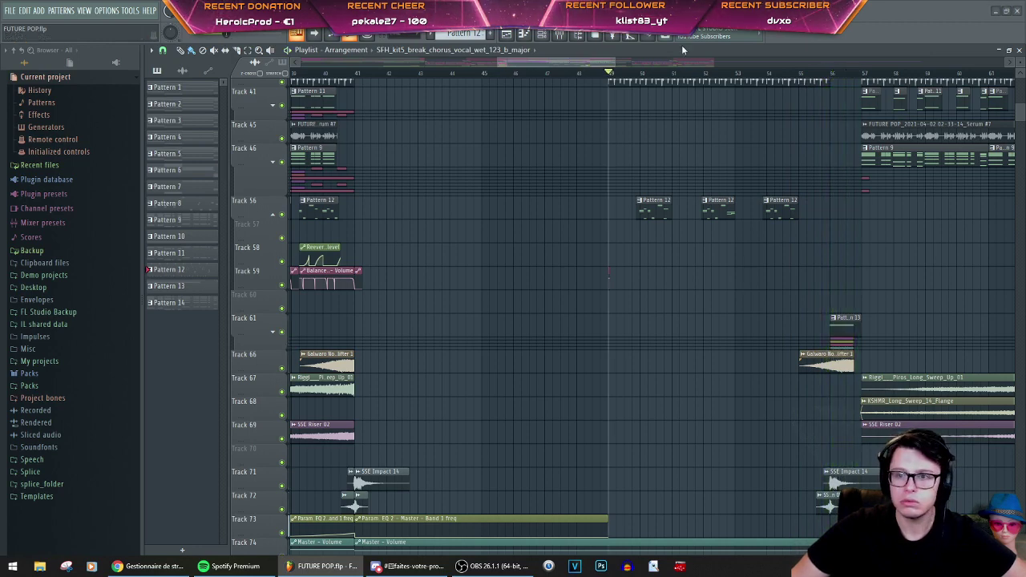
Step: Review the section from bar 49, and delete the Pattern 11, Serum and Pattern 9 clips on Tracks 41, 45 and 46 between bars 57 and 64
scroll(561, 137, "down", 2)
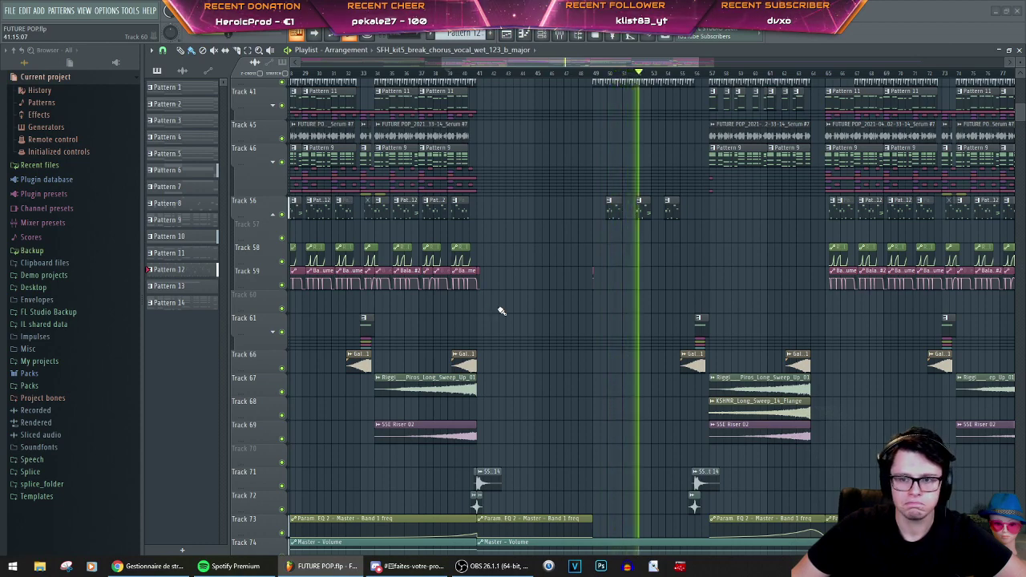
scroll(614, 332, "up", 4)
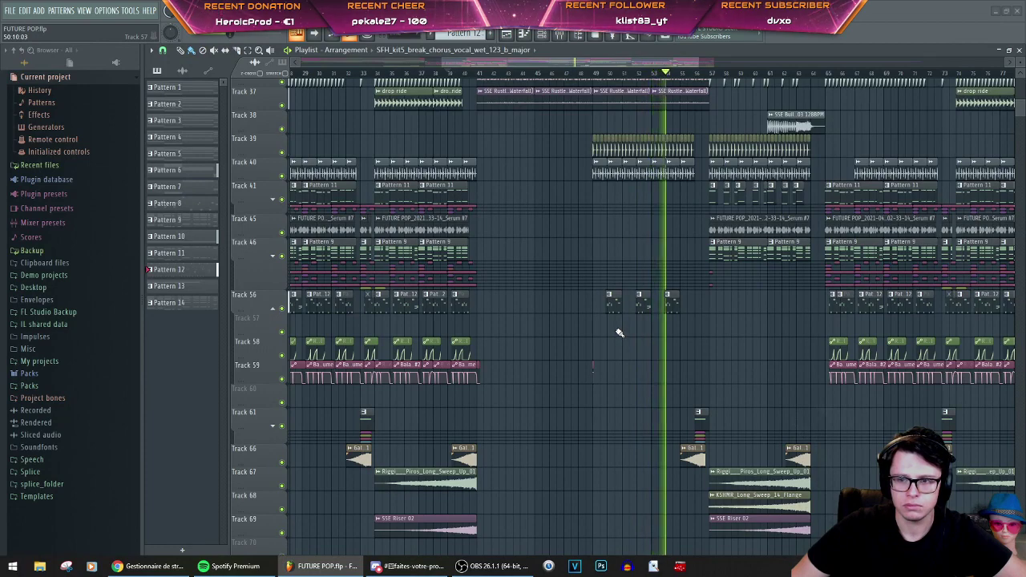
scroll(707, 333, "up", 6)
scroll(707, 333, "up", 6)
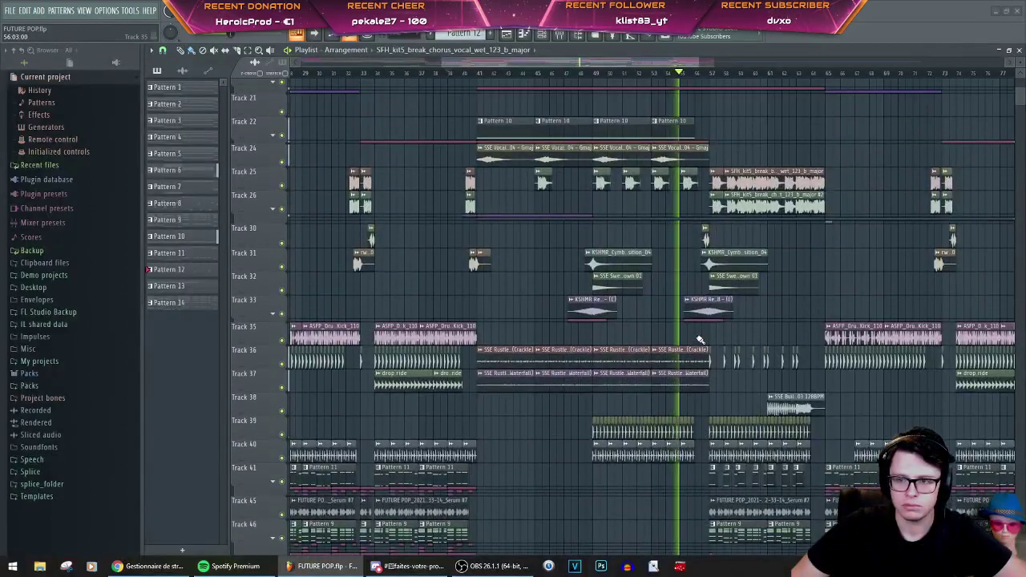
scroll(702, 335, "down", 7)
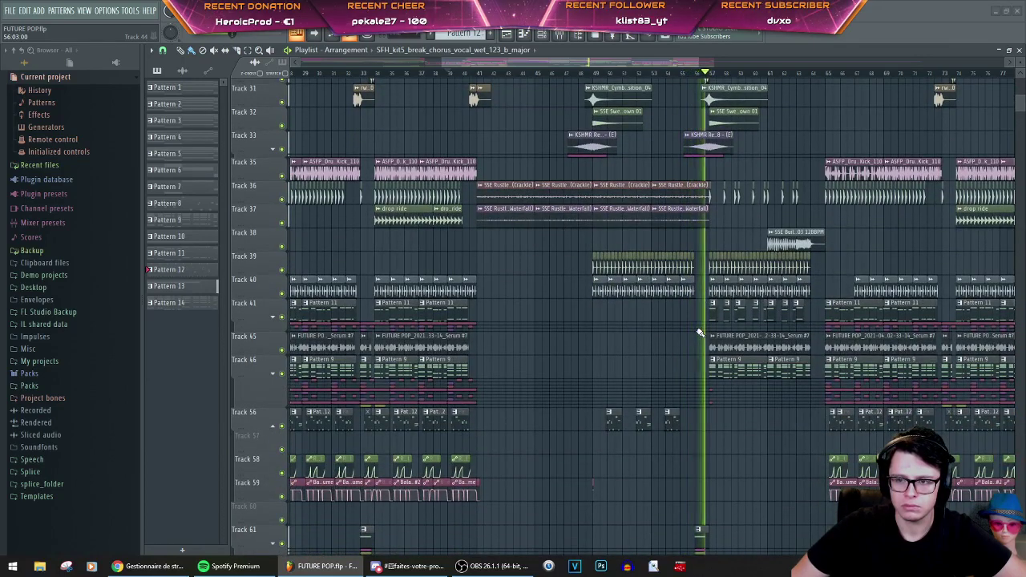
scroll(799, 375, "up", 3)
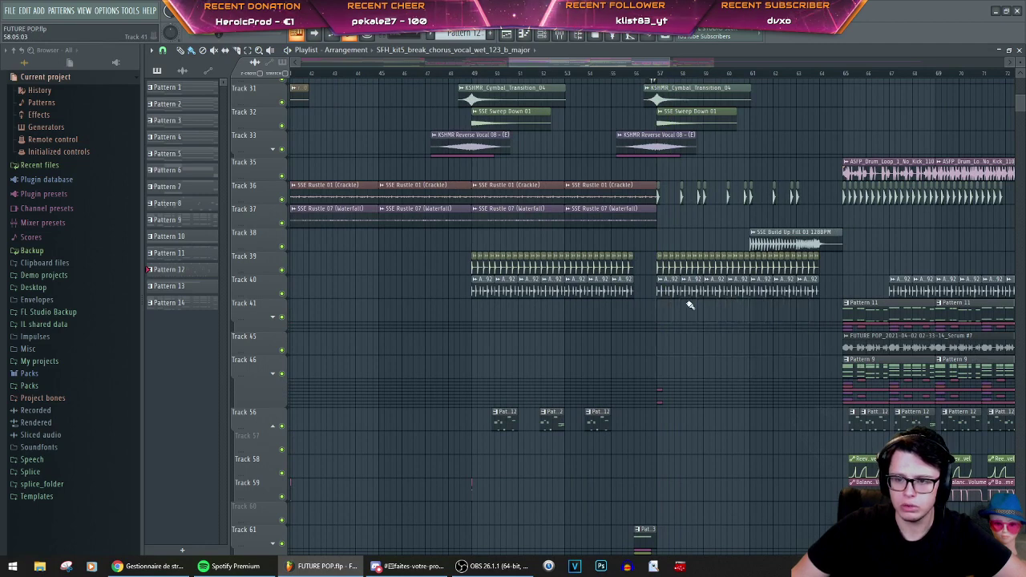
Step: Try copying the three Pattern 12 phrases on Track 56 into the section from bar 57 and play them against the vocals
left_click_drag(664, 430, 484, 426)
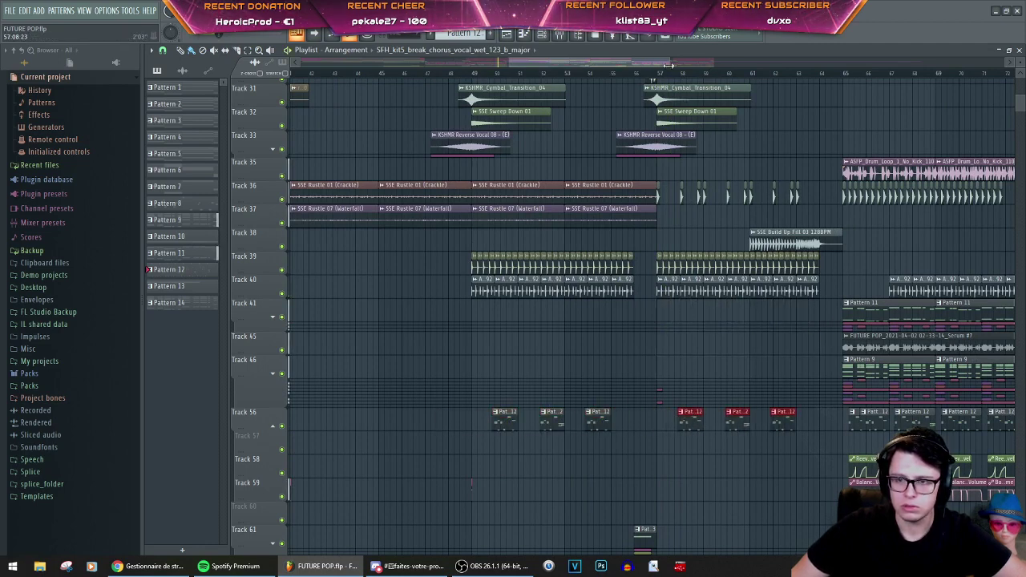
key("space")
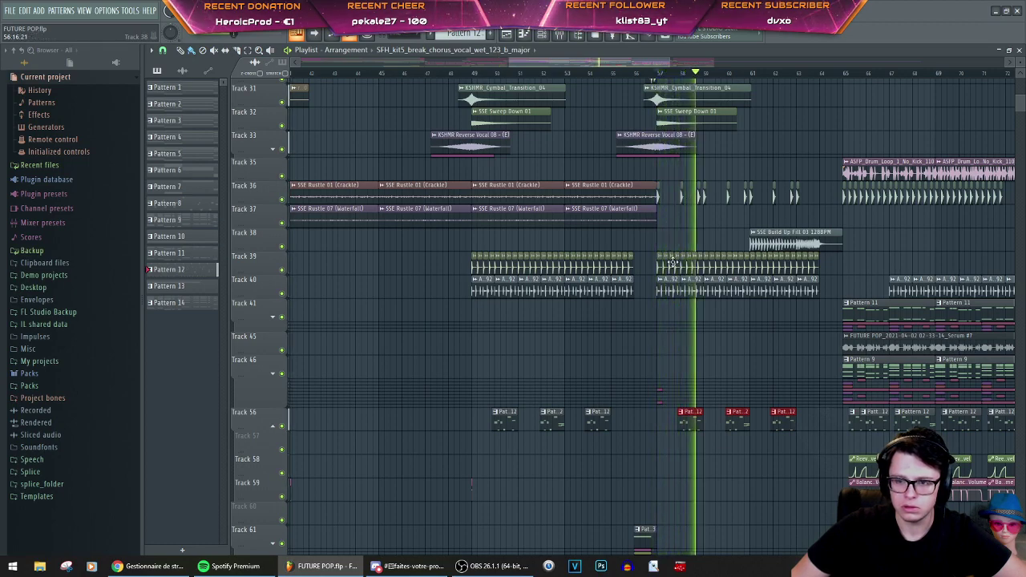
scroll(673, 263, "up", 6)
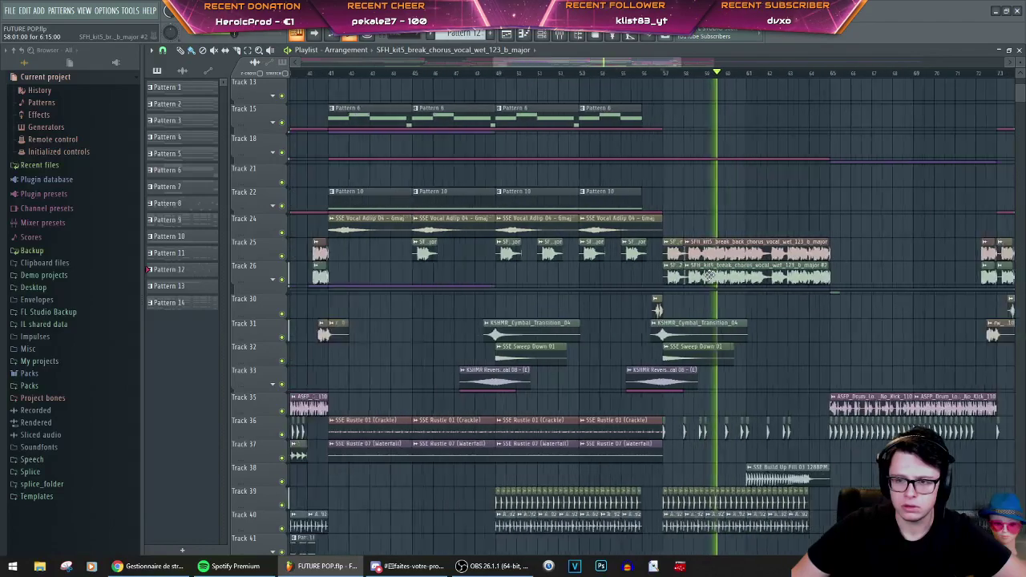
scroll(710, 275, "down", 5)
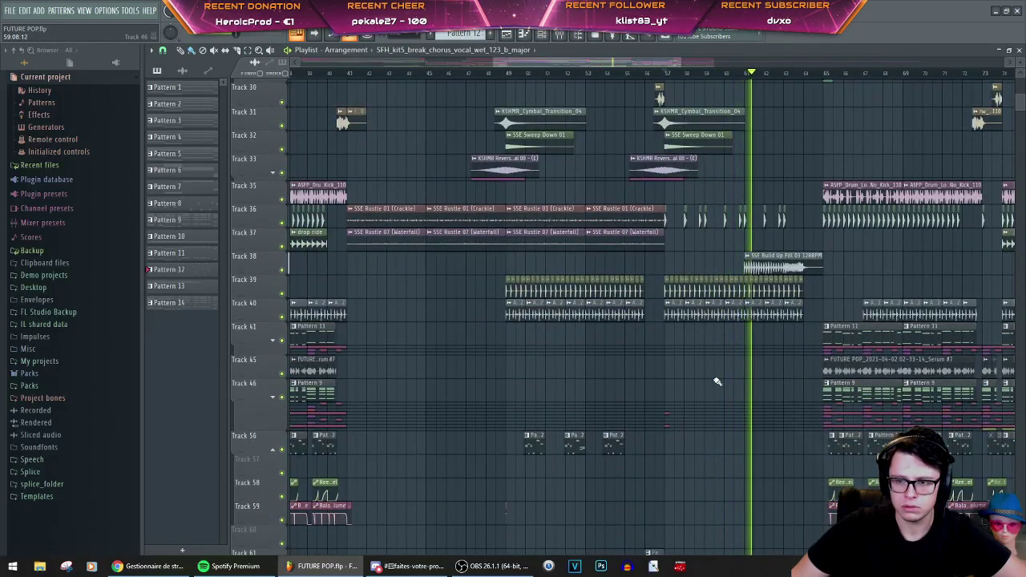
Step: Compare the layers of the bar 57 section with the earlier sections across all tracks while replaying from bar 49
scroll(718, 381, "up", 5)
scroll(747, 344, "down", 2)
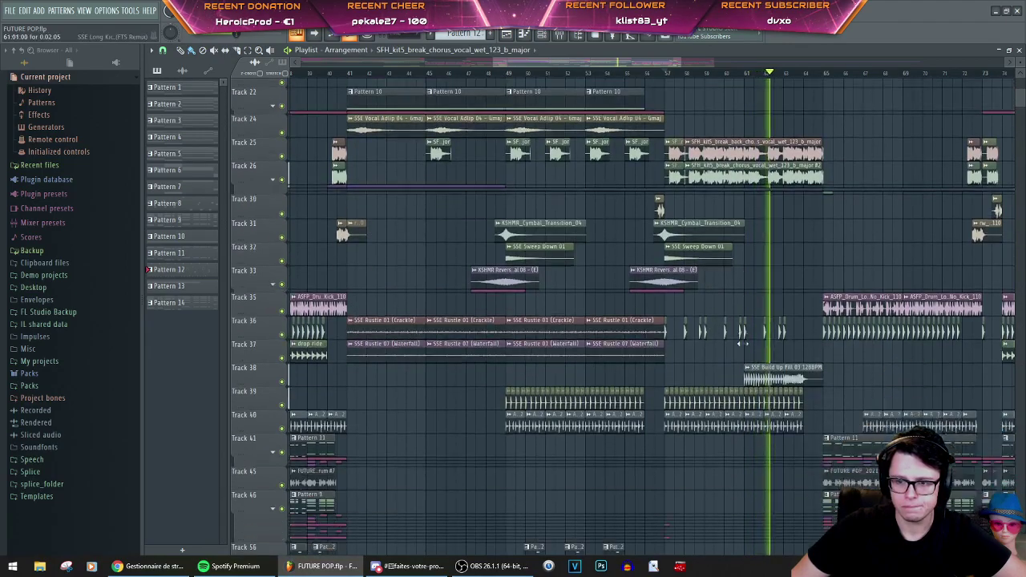
scroll(741, 344, "down", 4)
scroll(392, 258, "up", 4)
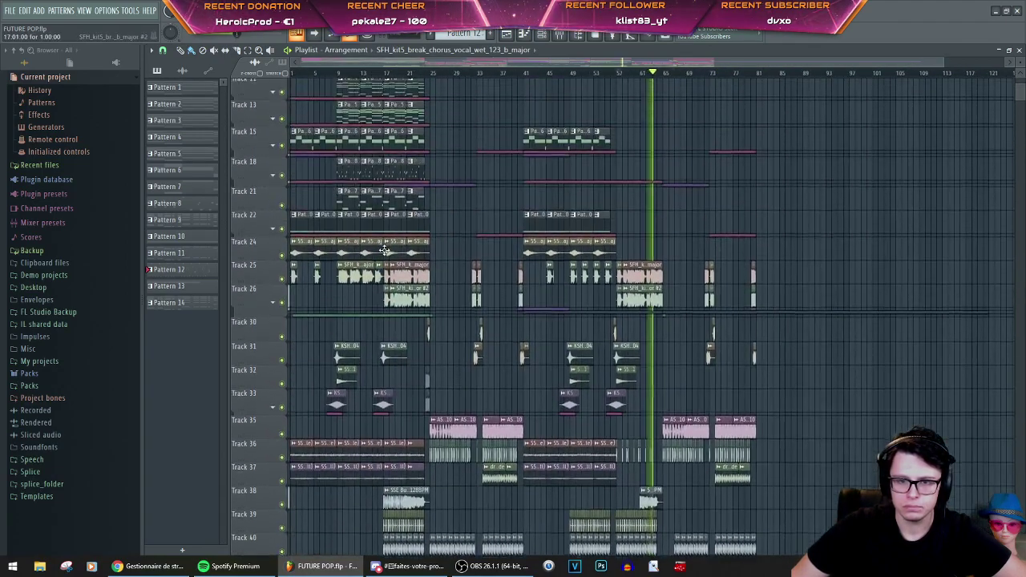
scroll(389, 237, "up", 3)
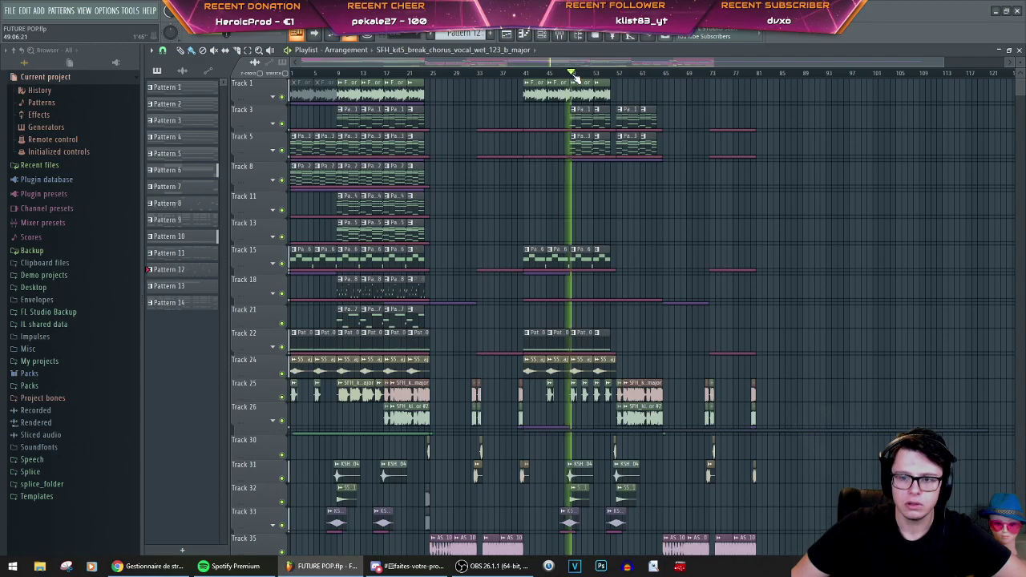
scroll(596, 161, "down", 11)
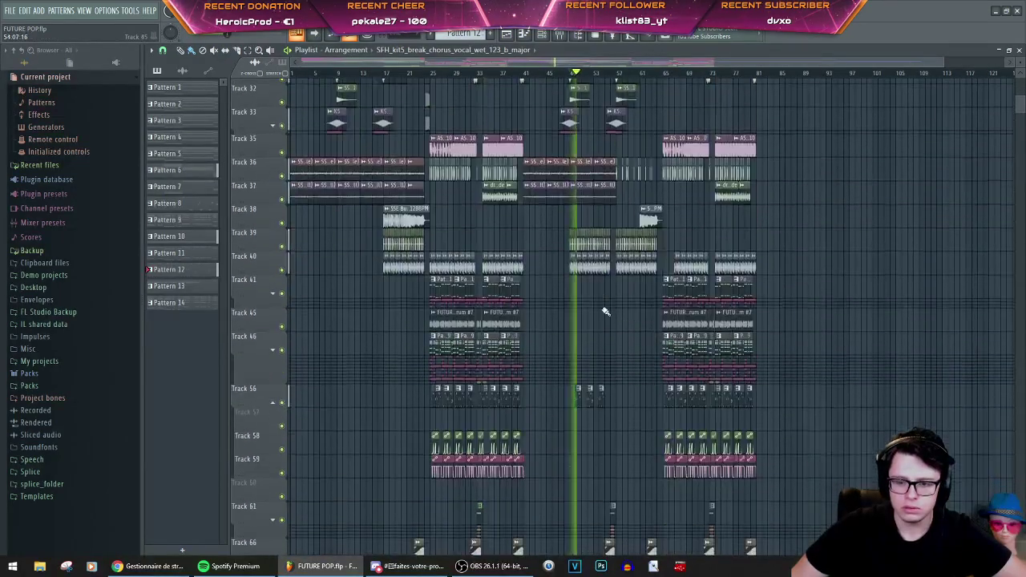
scroll(606, 311, "up", 5)
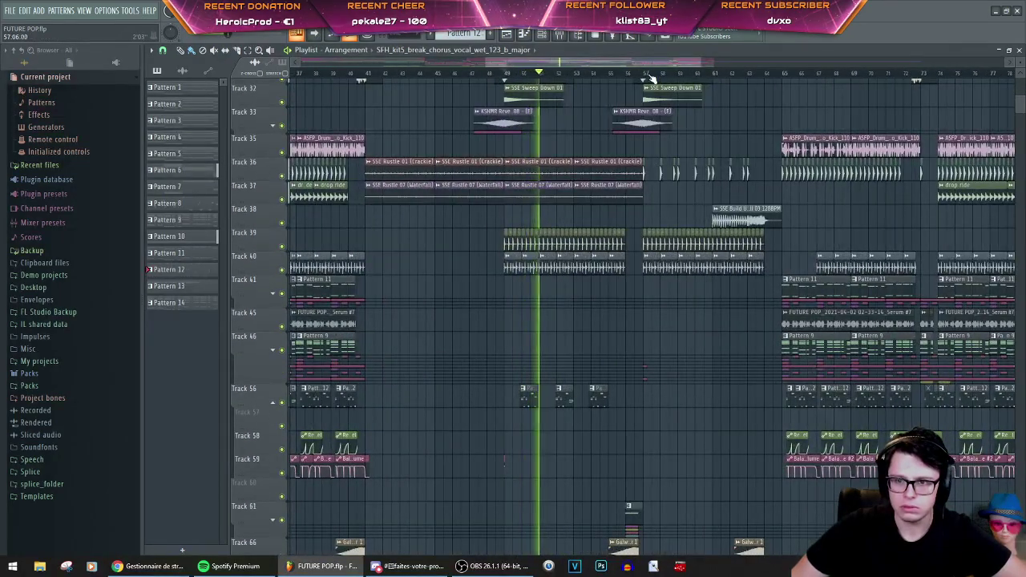
Step: Delete the Track 36 kicks from bar 57 to bar 64 and the Track 39 and 40 percussion between bars 57 and 61
scroll(680, 352, "up", 3)
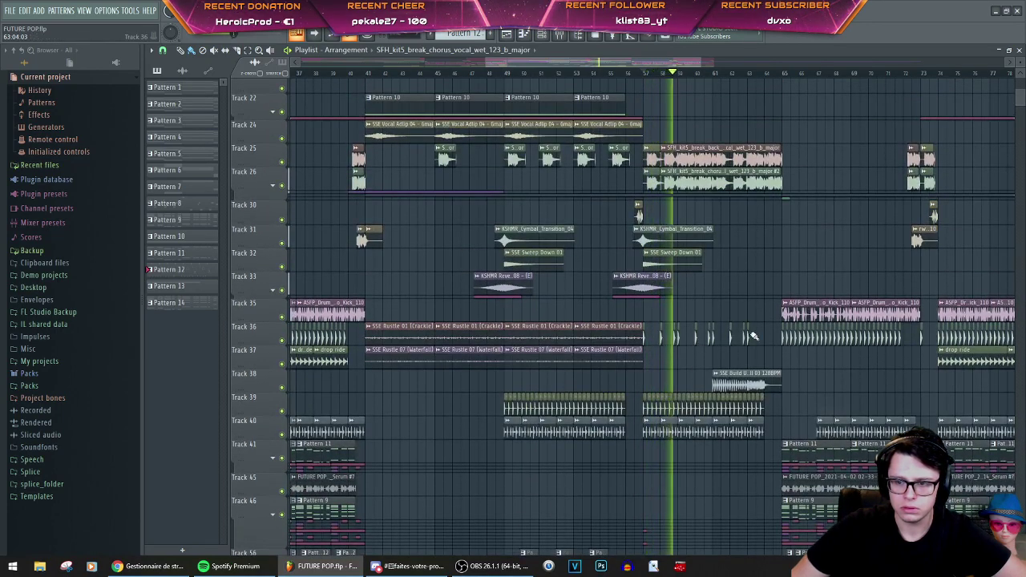
left_click_drag(752, 337, 646, 335)
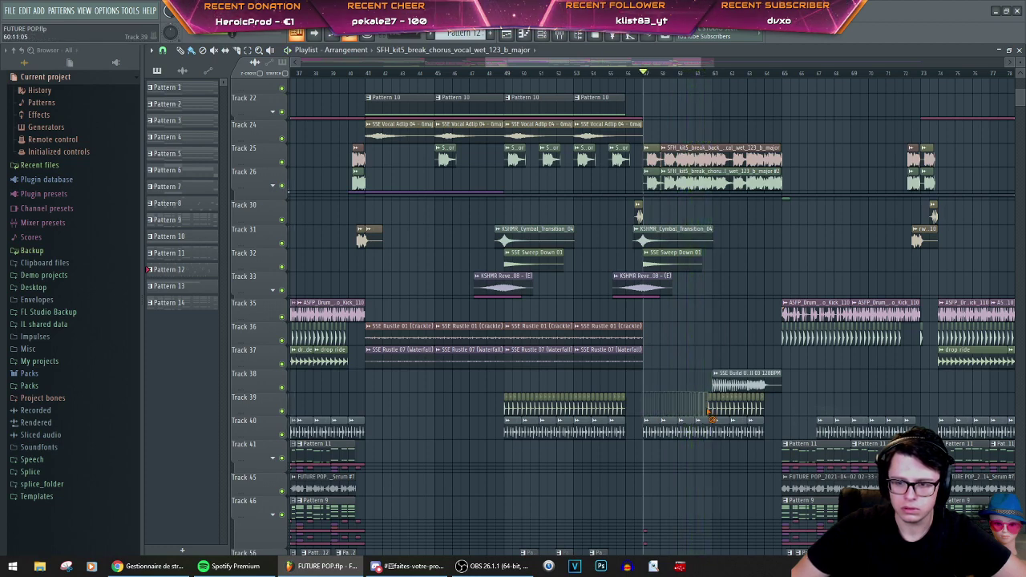
scroll(654, 374, "down", 5)
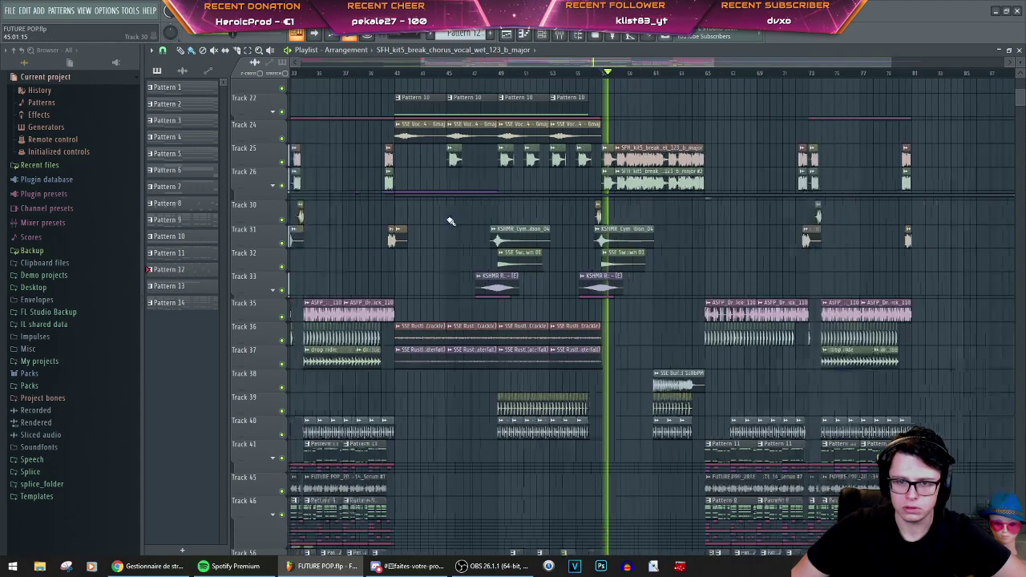
Step: Copy the Pattern 2 clips on Track 8 and their Piano 1 Volume automation on Track 9 into the section from bar 57
scroll(411, 204, "up", 5)
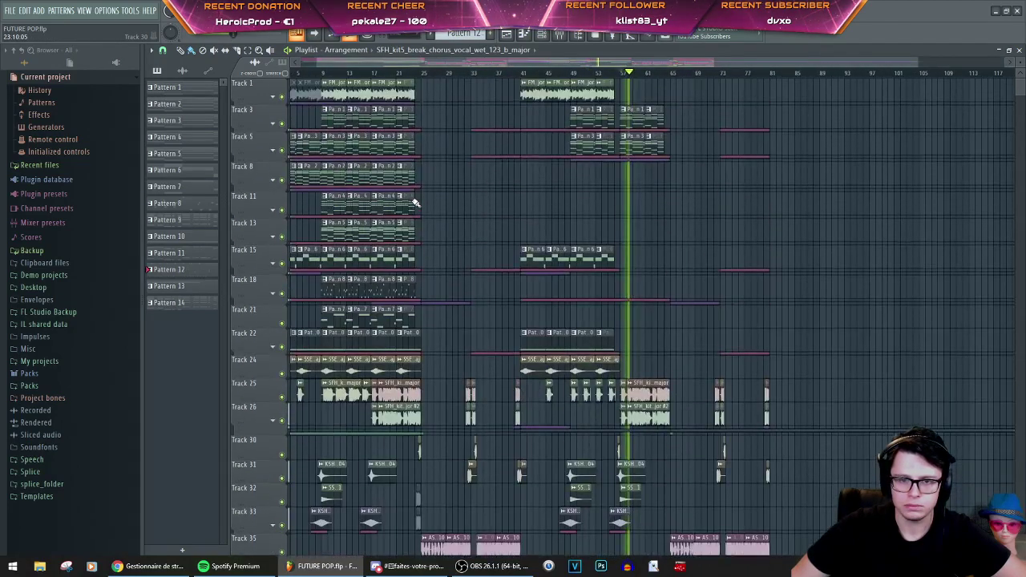
left_click(274, 181)
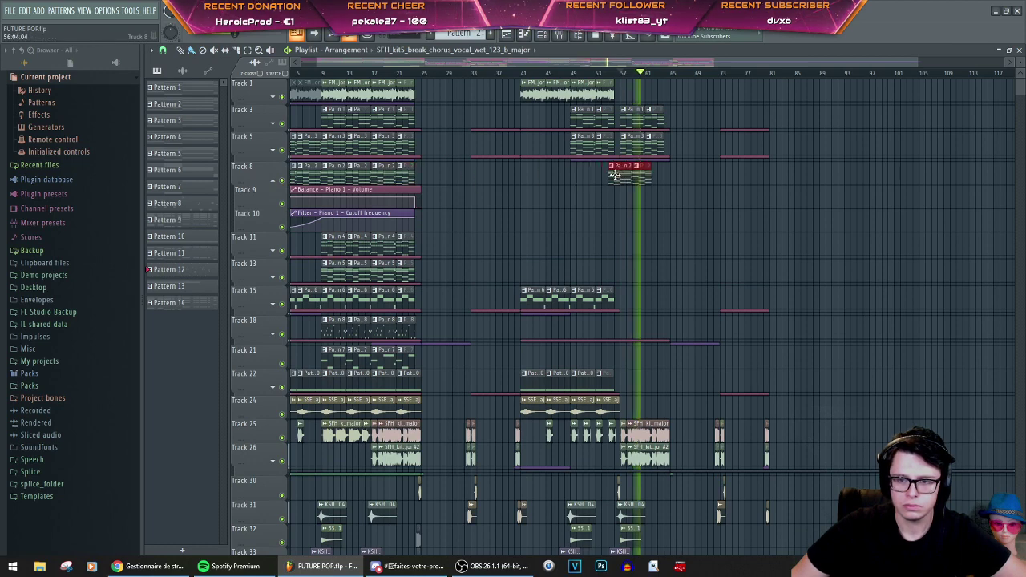
key("space")
left_click_drag(378, 190, 628, 182)
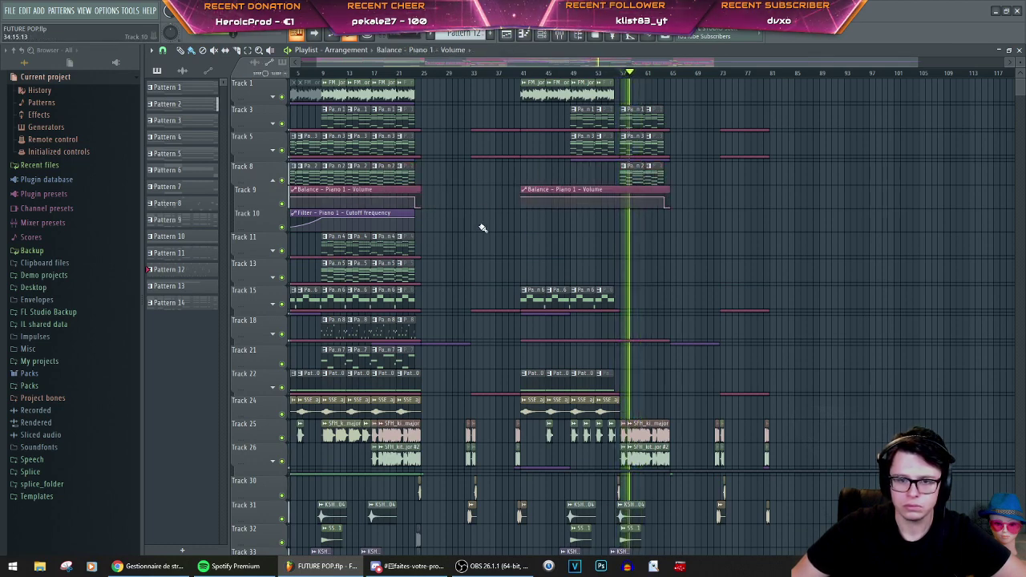
scroll(623, 210, "up", 3)
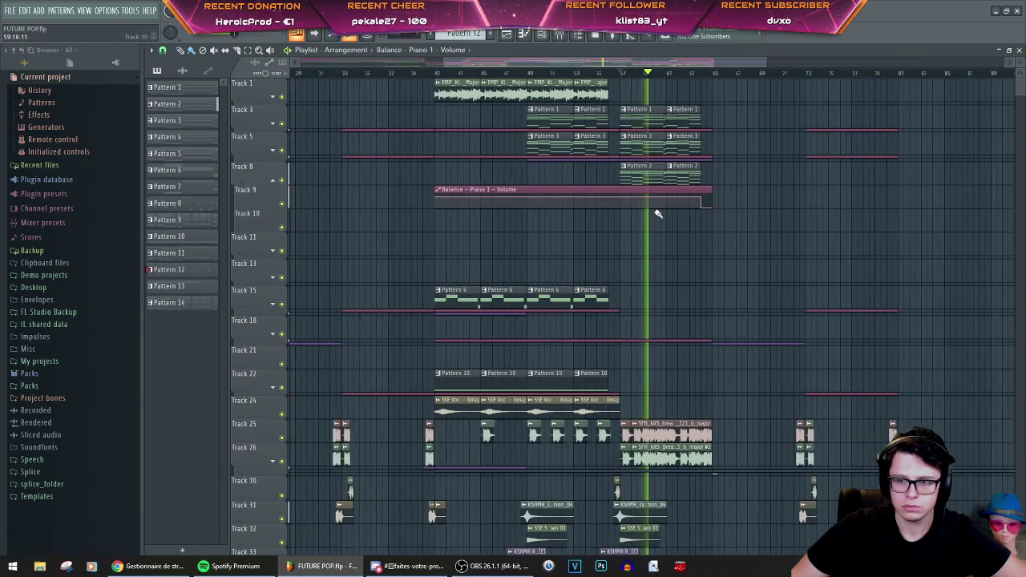
scroll(662, 213, "down", 3)
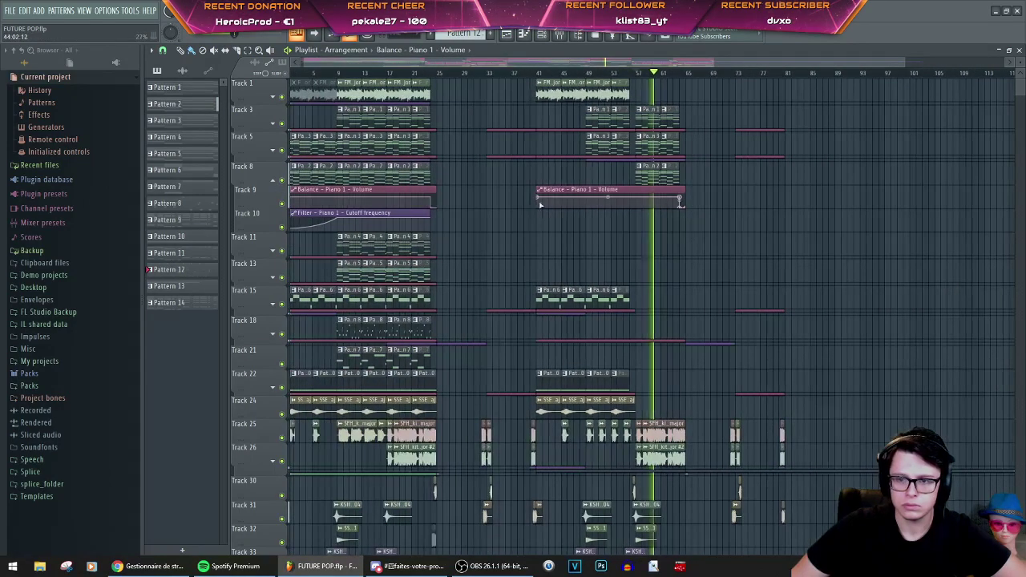
Step: Copy Pattern 4 on Track 11 with its VPS Avenger #2 Volume automation, and Pattern 5 on Track 13, into the bar 57 section
left_click(277, 182)
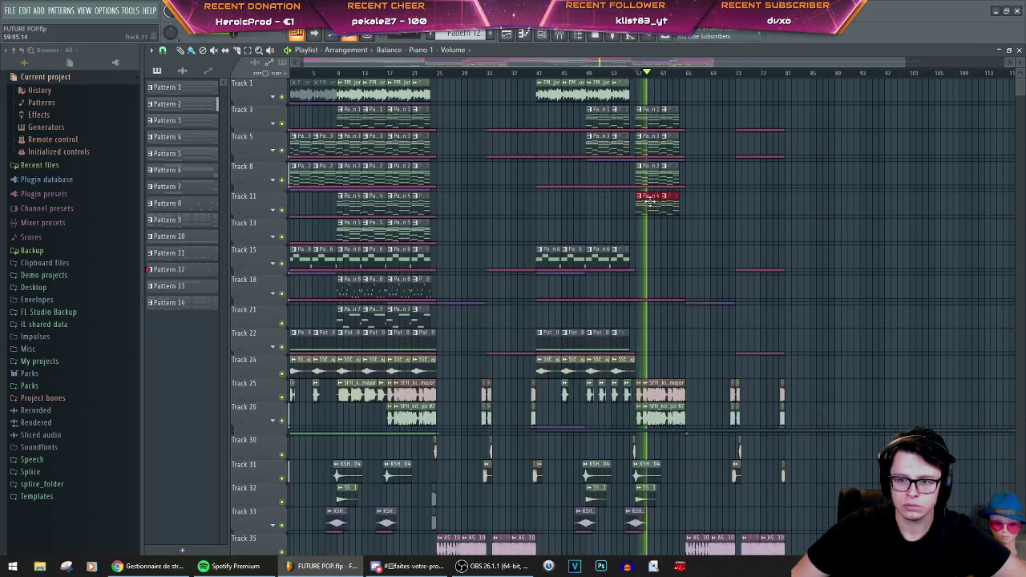
left_click(277, 211)
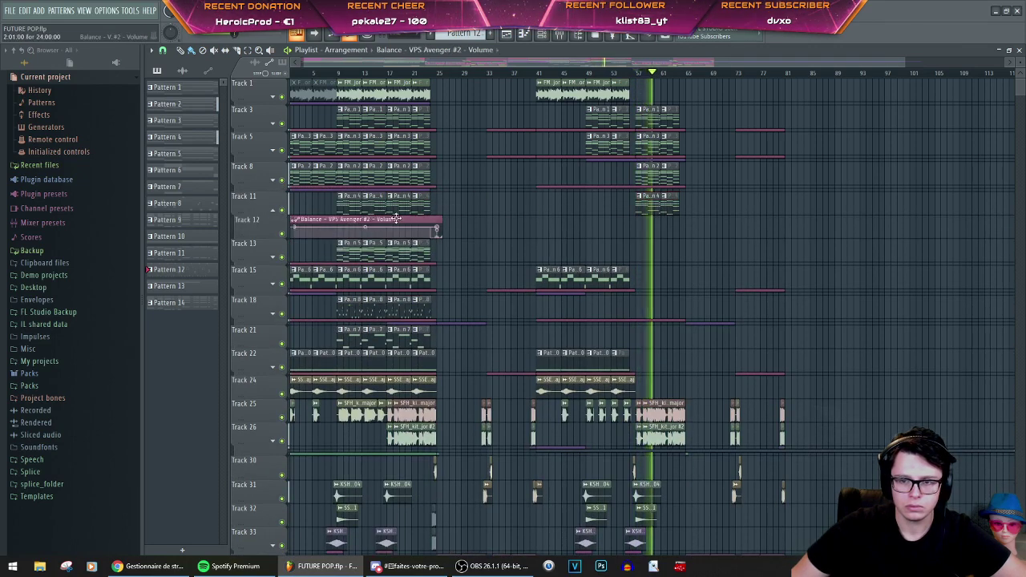
left_click_drag(397, 218, 632, 210)
left_click(278, 211)
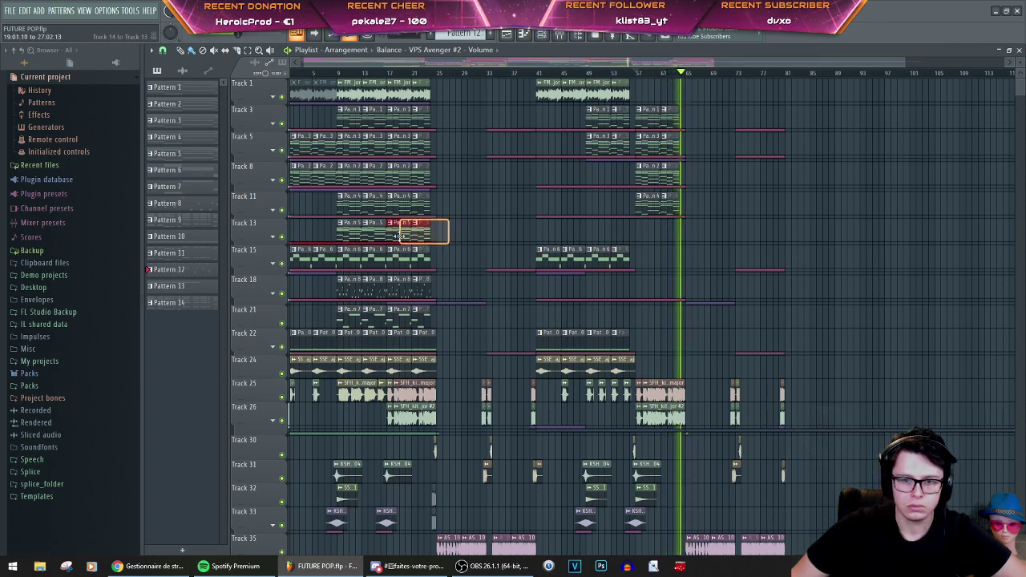
key("space")
key("space")
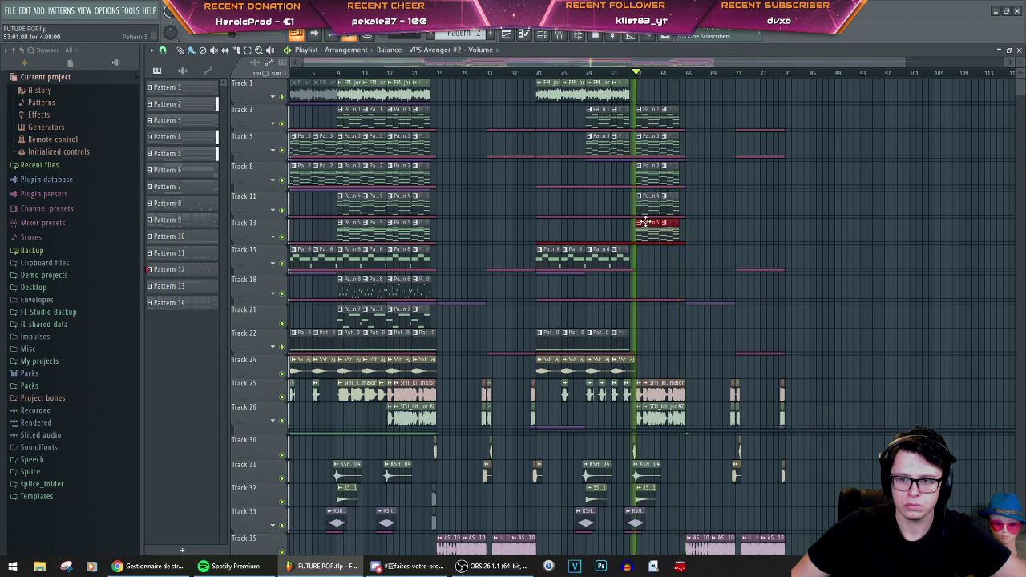
Step: Copy the Pattern 6 clips and their volume automation on Track 15 into the section from bar 57
left_click_drag(440, 269, 641, 245)
scroll(554, 274, "up", 1)
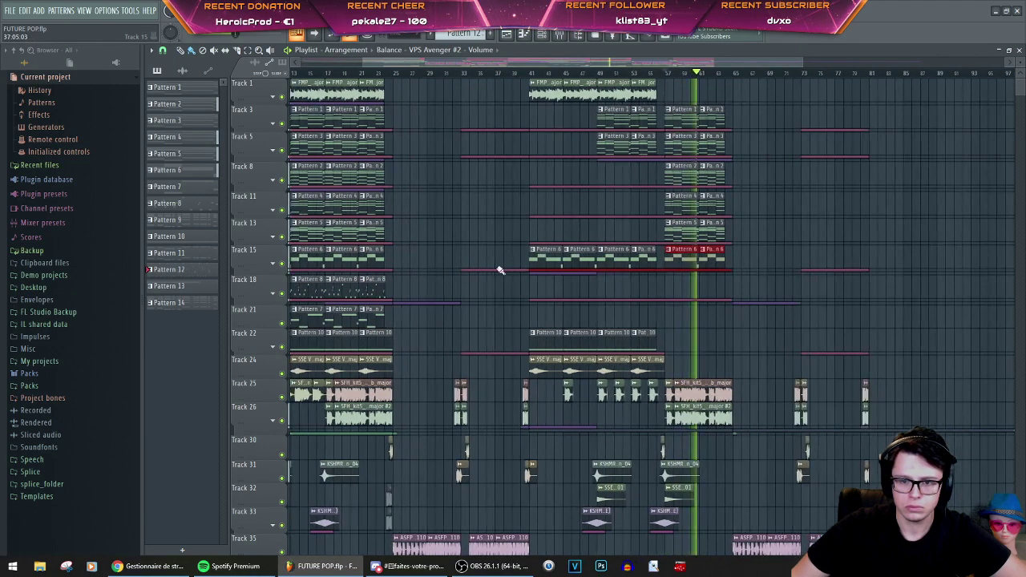
left_click(499, 271, "ctrl")
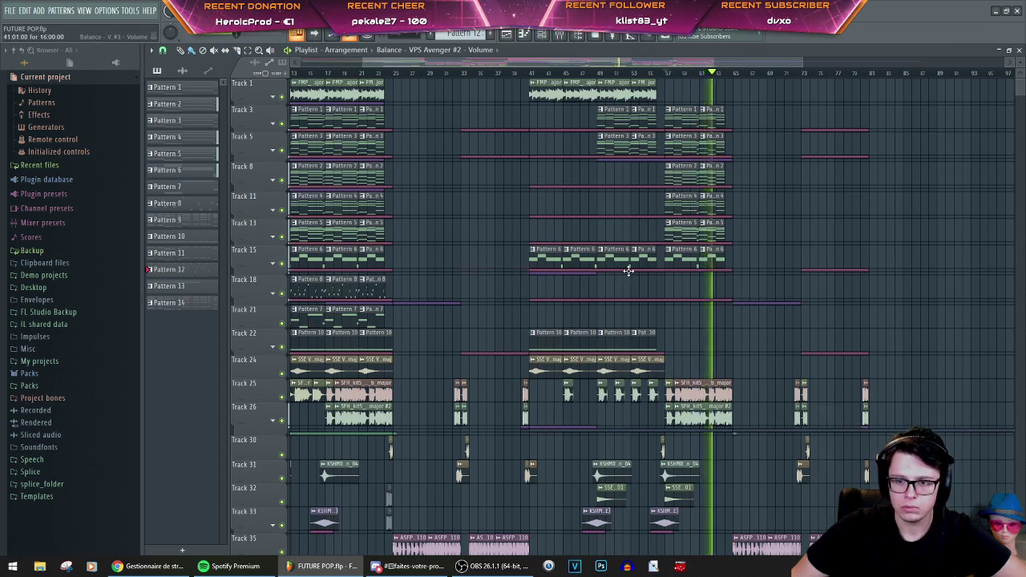
Step: Separate the overlapping VPS Avenger #3 Volume automation and trim the copy to start at bar 57, keeping it on Track 16
left_click(273, 264)
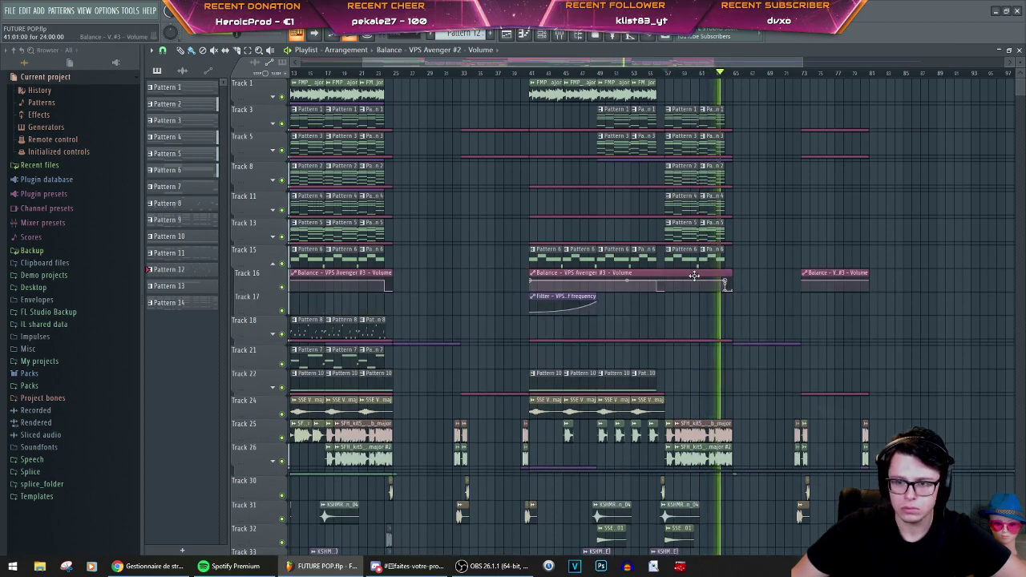
left_click_drag(694, 275, 695, 304)
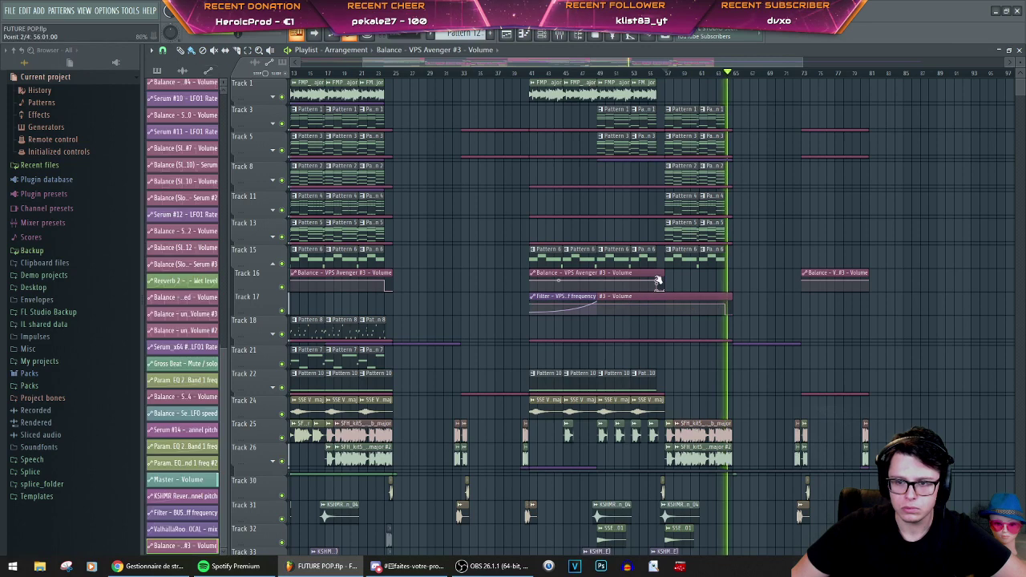
left_click(615, 298, "ctrl")
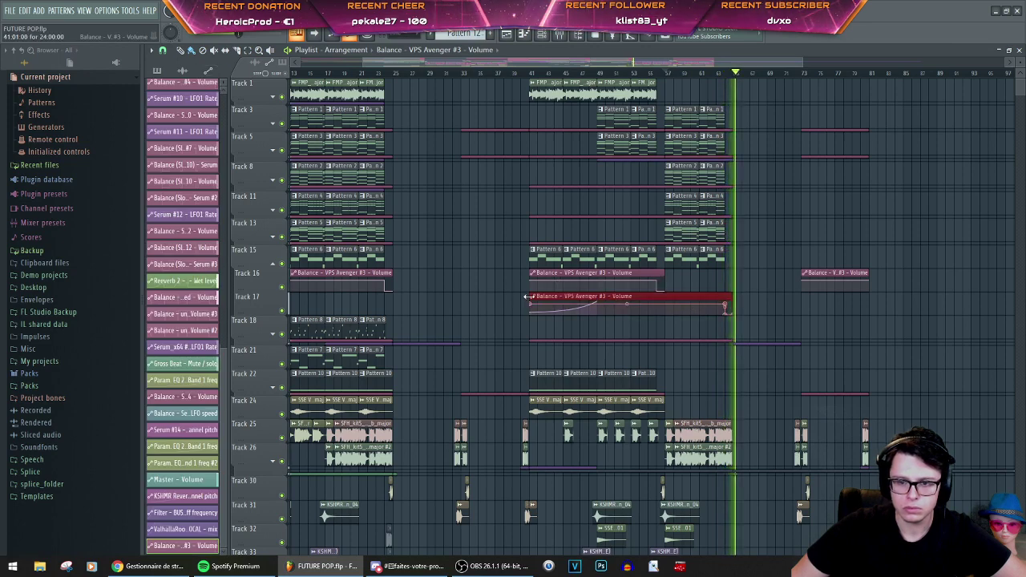
left_click_drag(530, 298, 665, 298)
key("space")
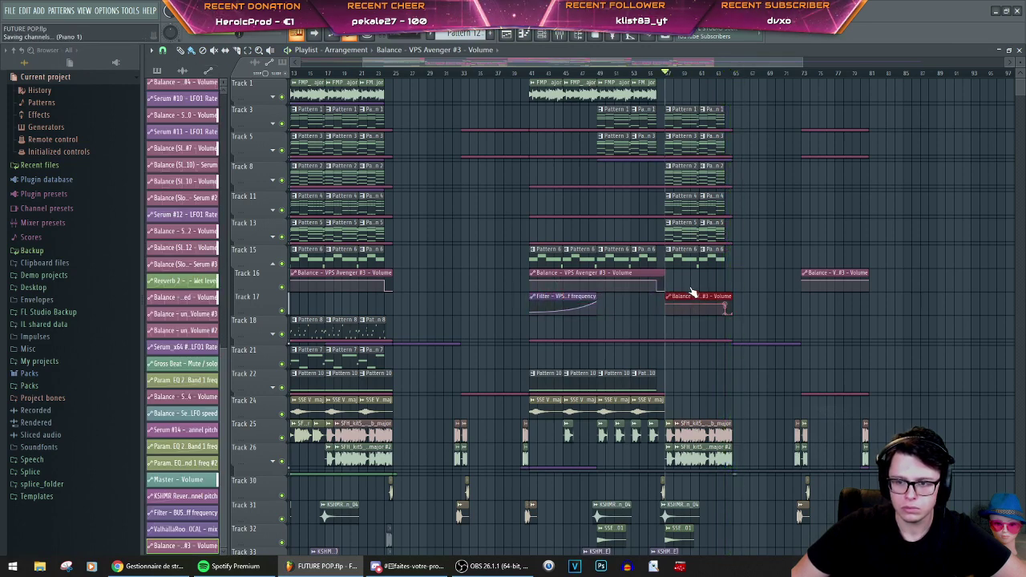
key("space")
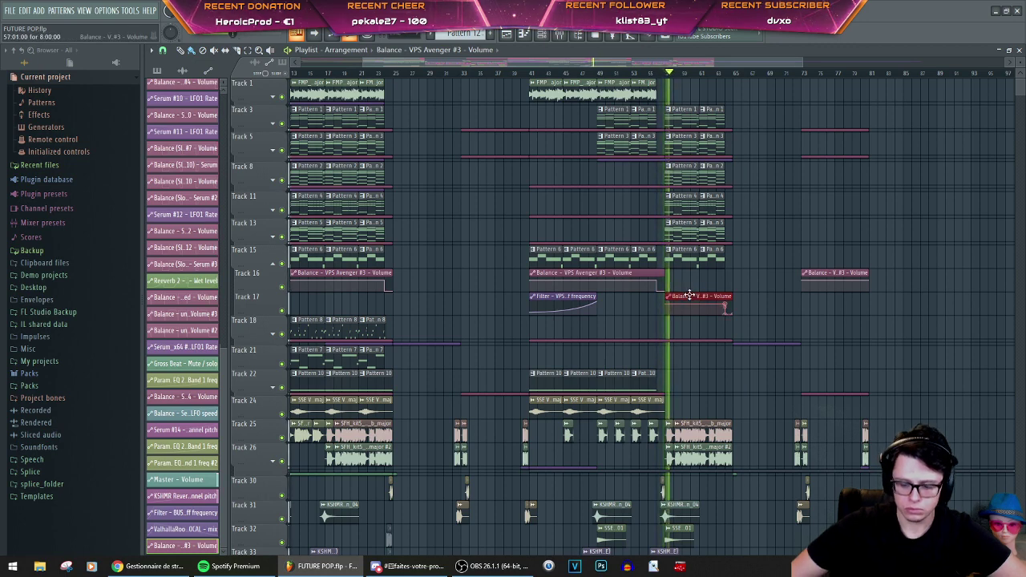
left_click_drag(690, 296, 691, 273)
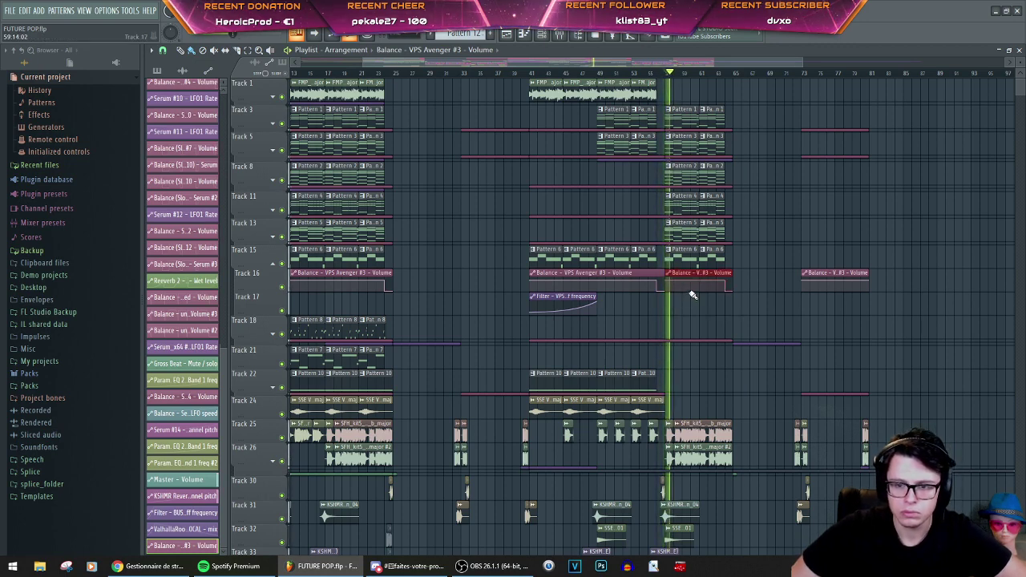
left_click(273, 264)
Step: Copy the Pattern 8 clips on Track 18 with their volume automation into the section from bar 57
key("space")
key("space")
left_click_drag(394, 302, 682, 280)
key("space")
key("space")
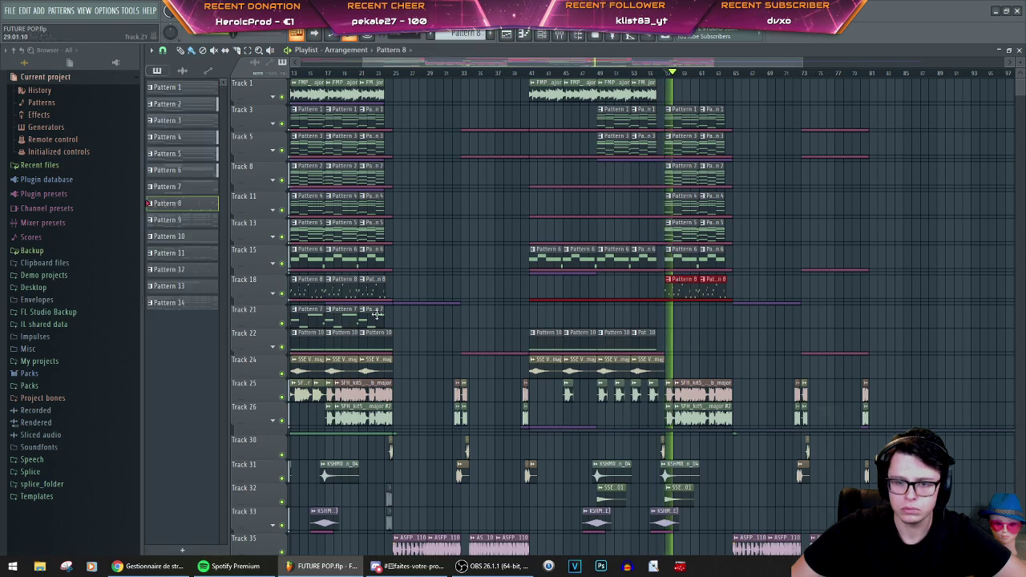
Step: Try moving the Serum #5 Volume automation from Track 19 down to Track 20, and undo the move
left_click(273, 292)
left_click_drag(627, 304, 625, 330)
left_click(645, 327, "ctrl")
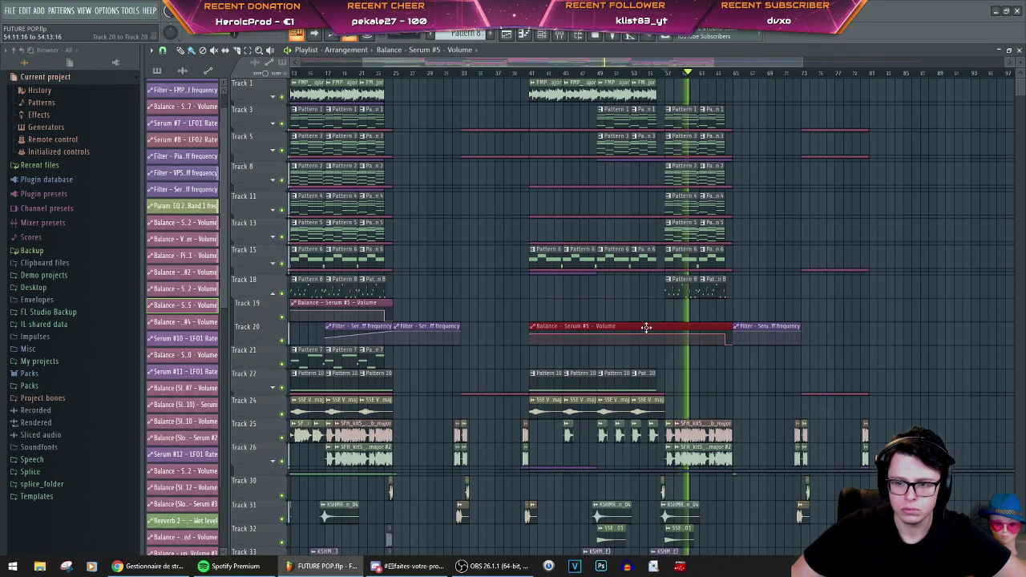
key("ctrl+z")
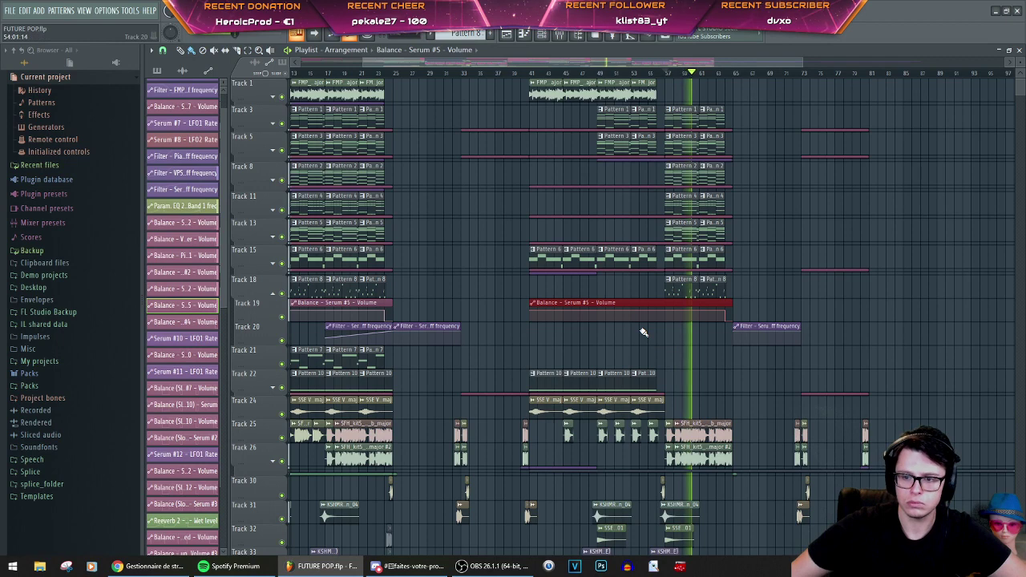
left_click(276, 297)
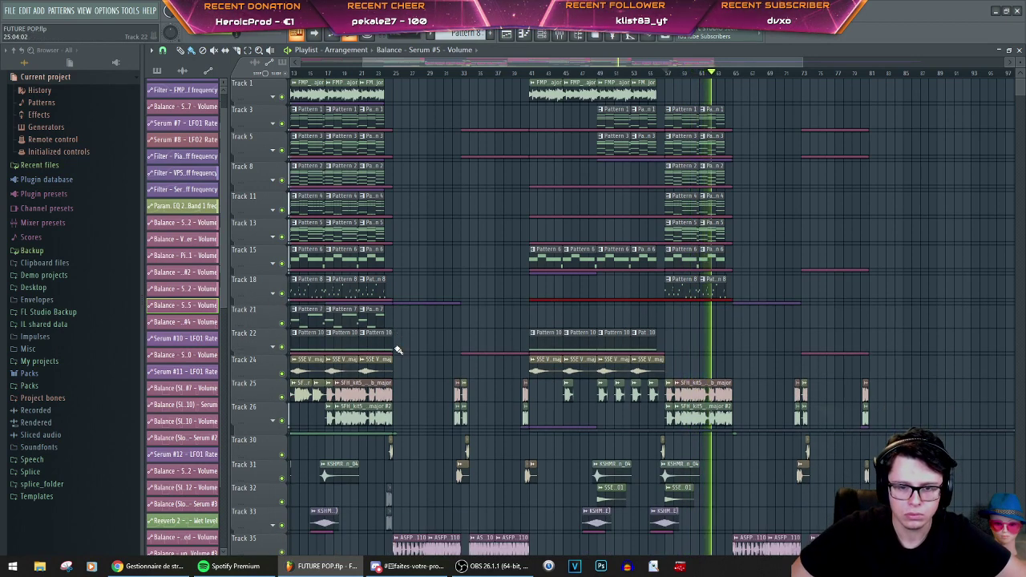
Step: Copy Pattern 7 on Track 21 and Pattern 10 on Track 22, with the VPS Avenger #4 Volume automation, to bar 57
left_click(271, 348)
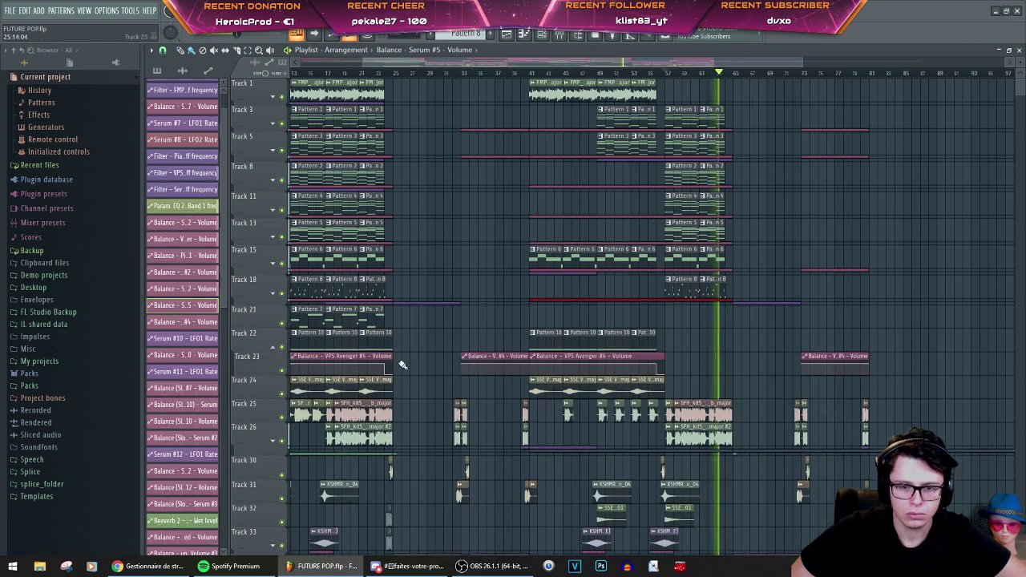
left_click_drag(398, 375, 680, 321)
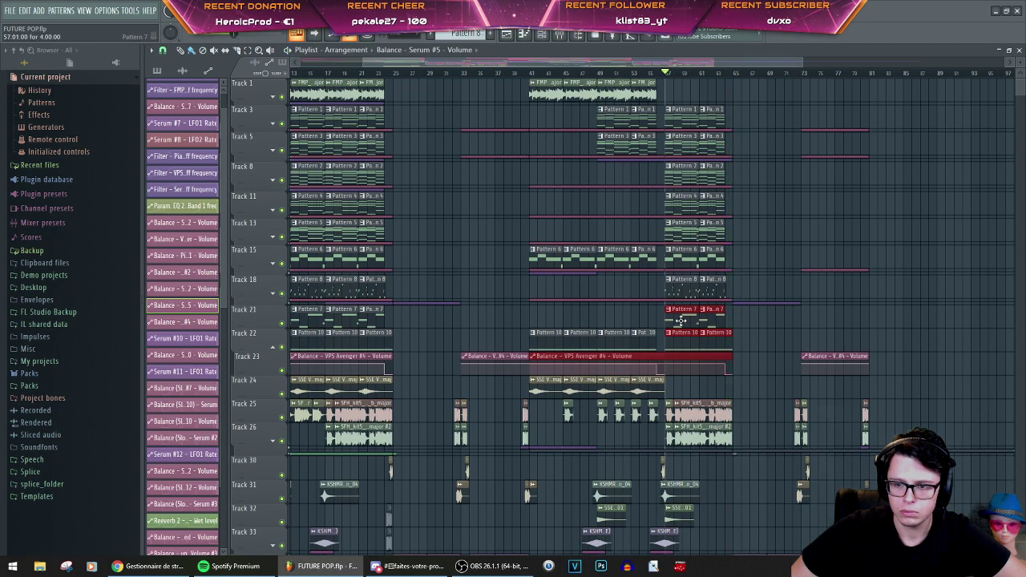
key("space")
left_click(760, 364)
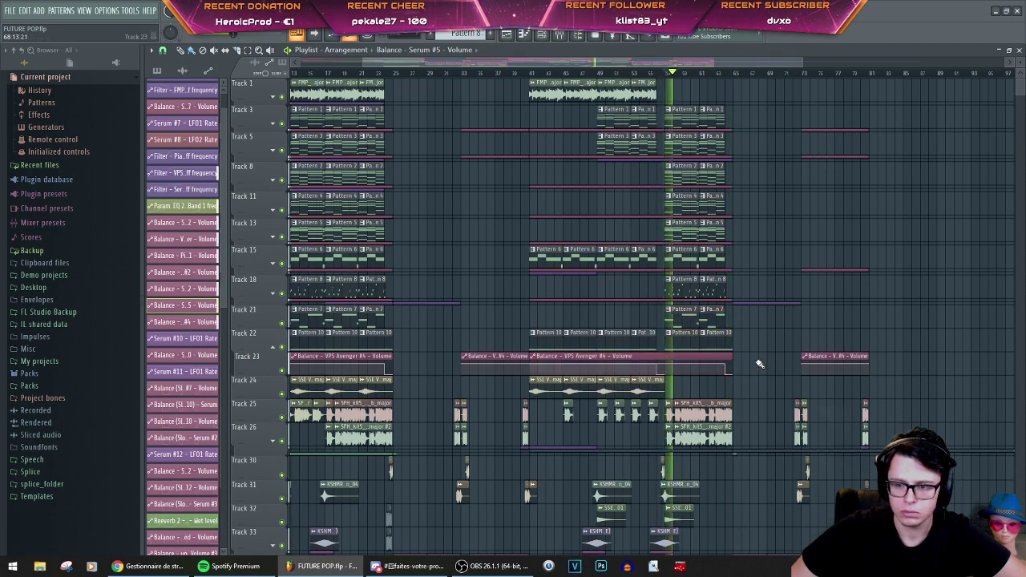
Step: Trim the copied VPS Avenger #4 Volume automation on Track 23 to start at bar 57 and replay the section
left_click(706, 358)
left_click_drag(529, 358, 680, 357)
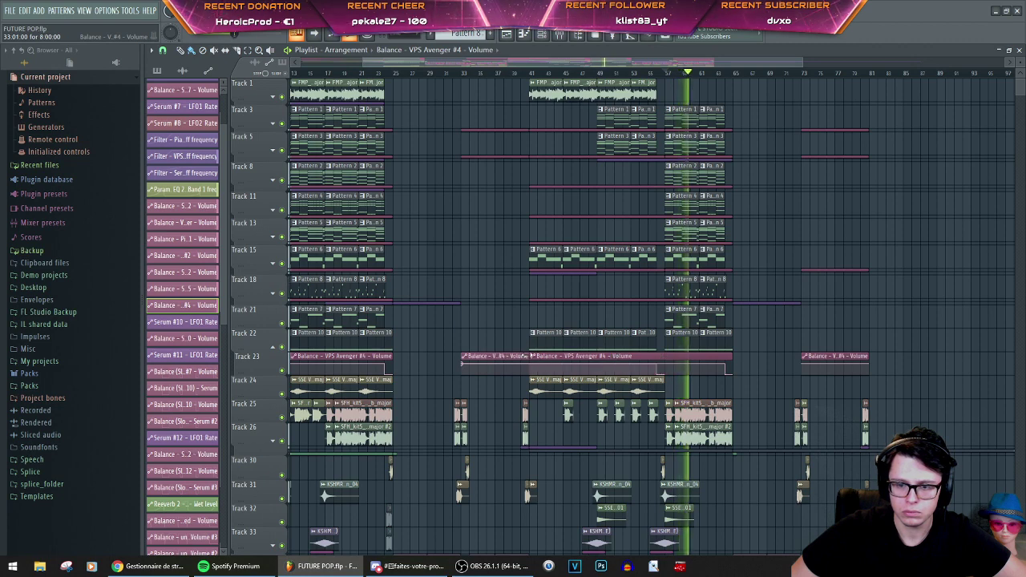
left_click(727, 366)
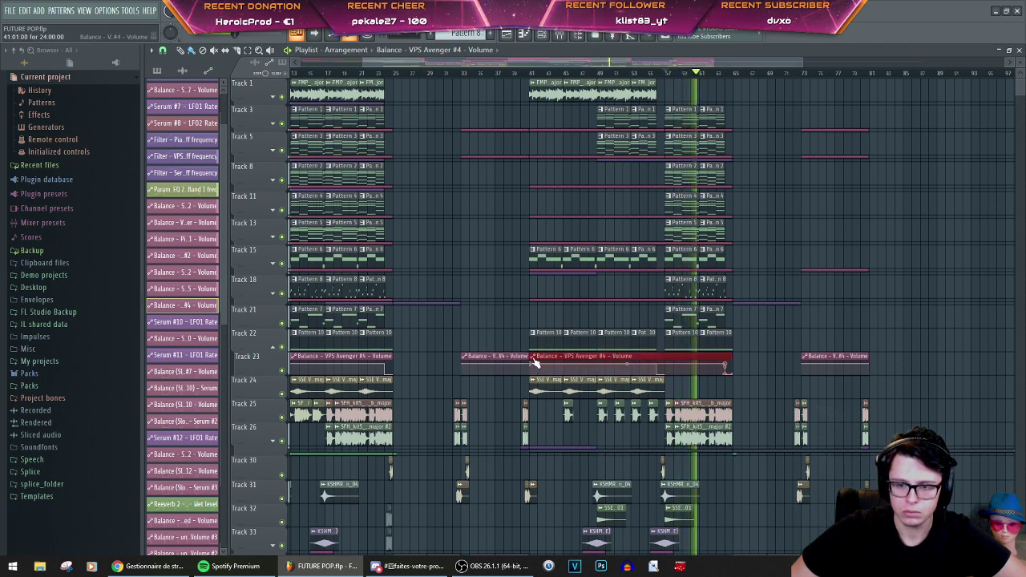
left_click_drag(531, 357, 659, 353)
key("space")
key("space")
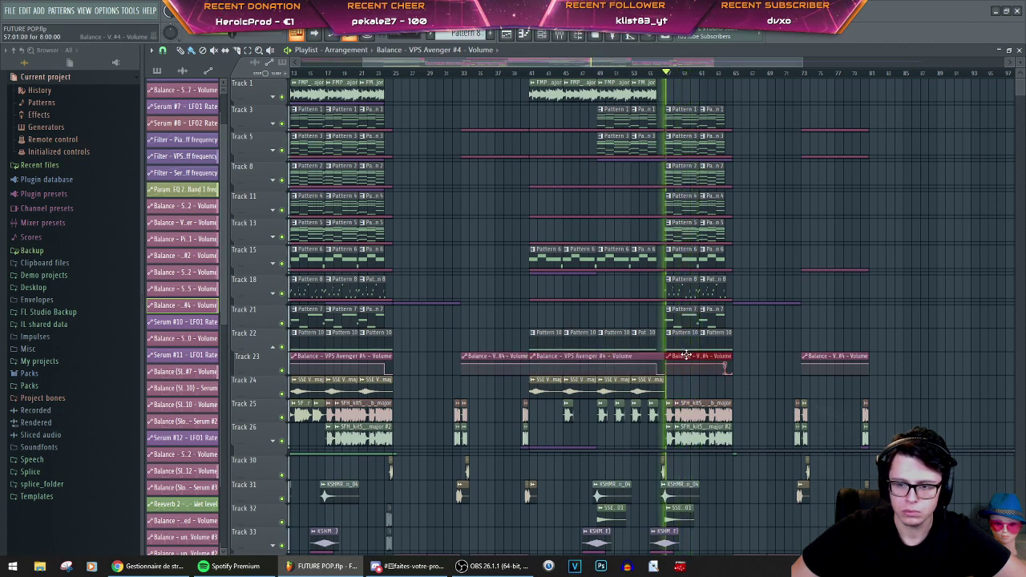
Step: Play through the refilled bar 57 section and copy the two Pattern 8 clips on Track 18 to just after bar 65
scroll(751, 360, "down", 5)
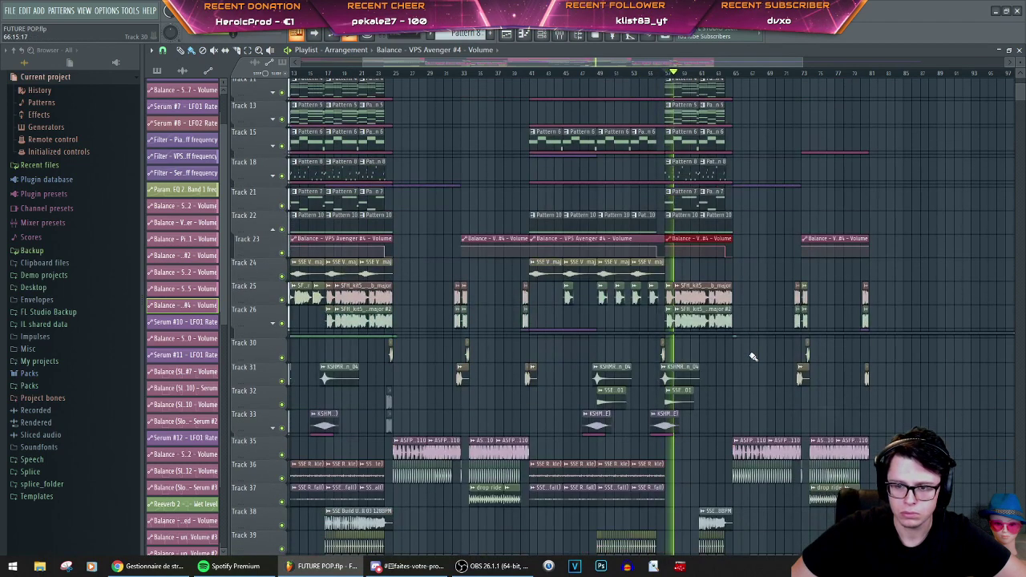
scroll(674, 343, "down", 3)
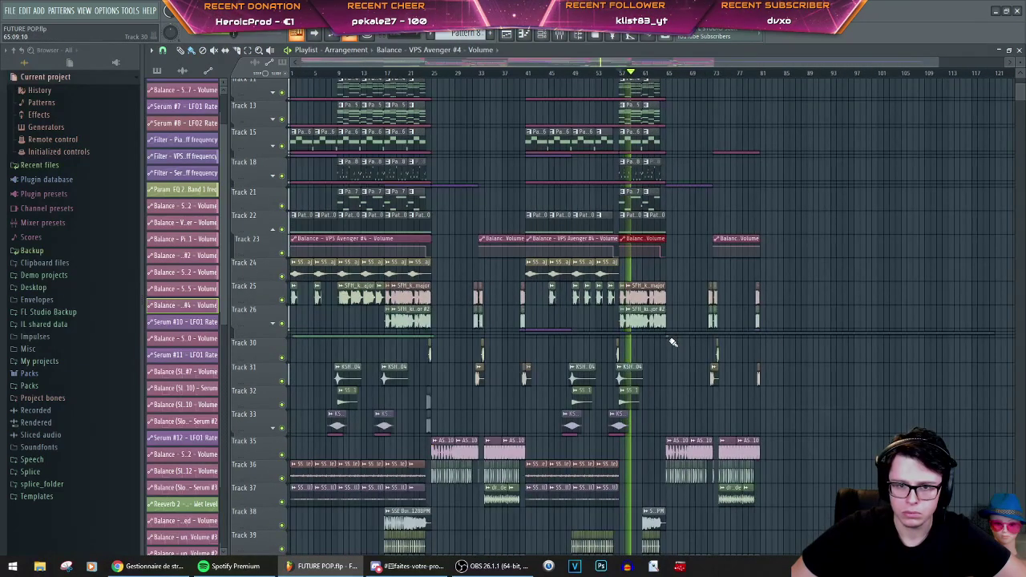
scroll(682, 169, "up", 5)
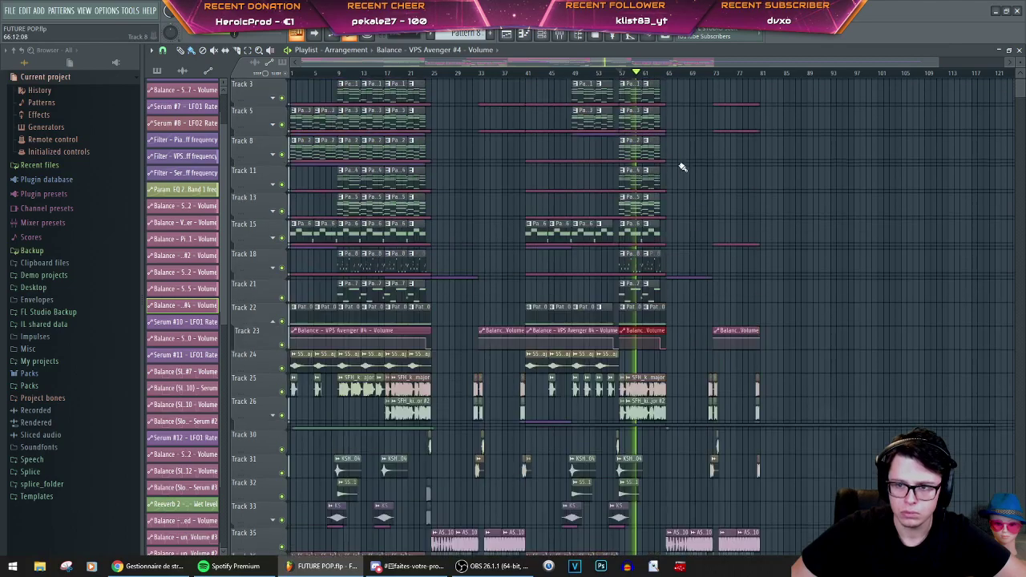
scroll(686, 187, "down", 15)
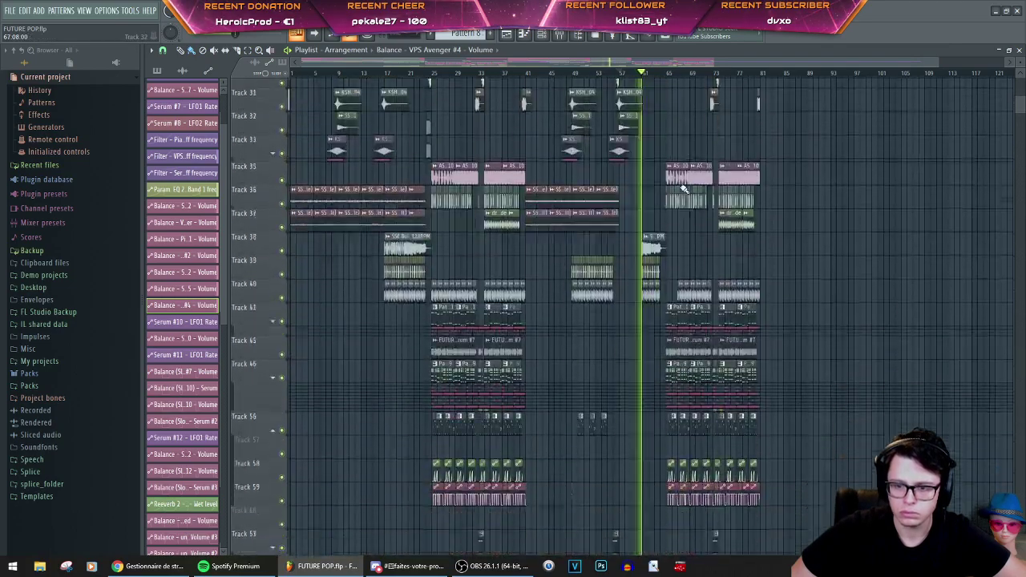
scroll(686, 194, "up", 3)
scroll(686, 193, "up", 8)
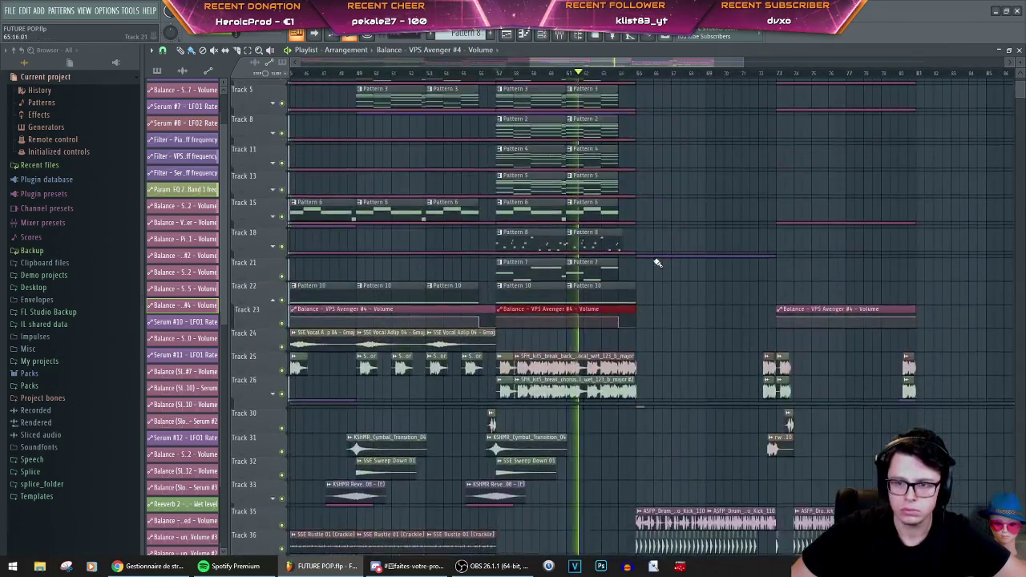
left_click_drag(644, 247, 668, 239)
Step: Mute Track 56 with the Pattern 12 phrases while playing into the drop at bar 65
scroll(678, 357, "down", 5)
scroll(679, 359, "down", 5)
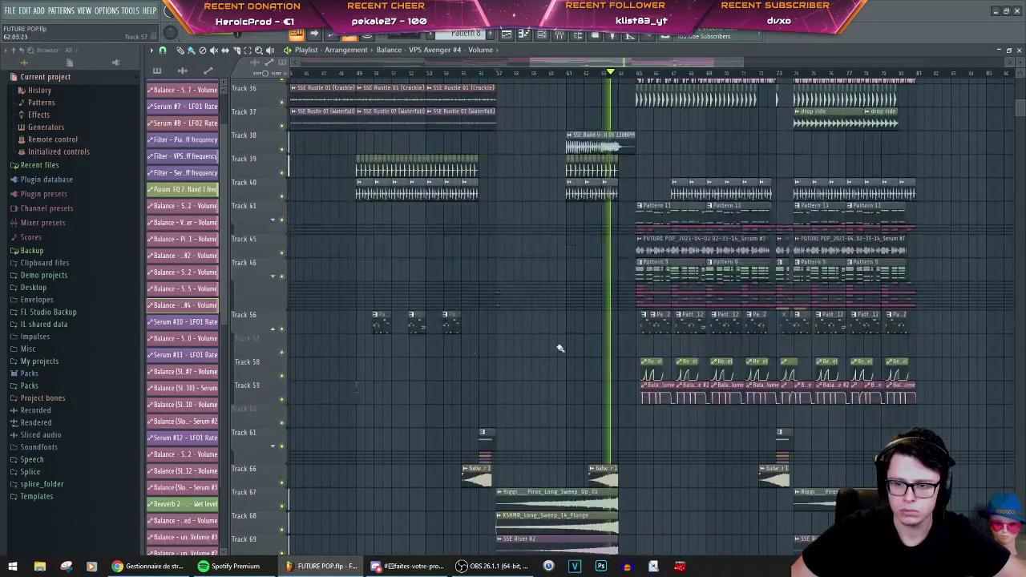
left_click(282, 328)
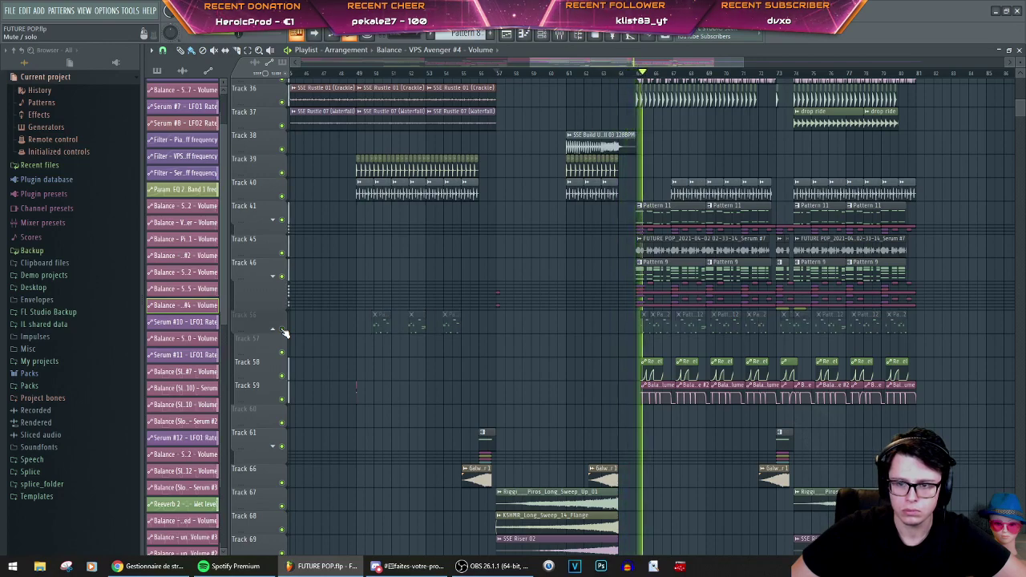
scroll(681, 292, "up", 10)
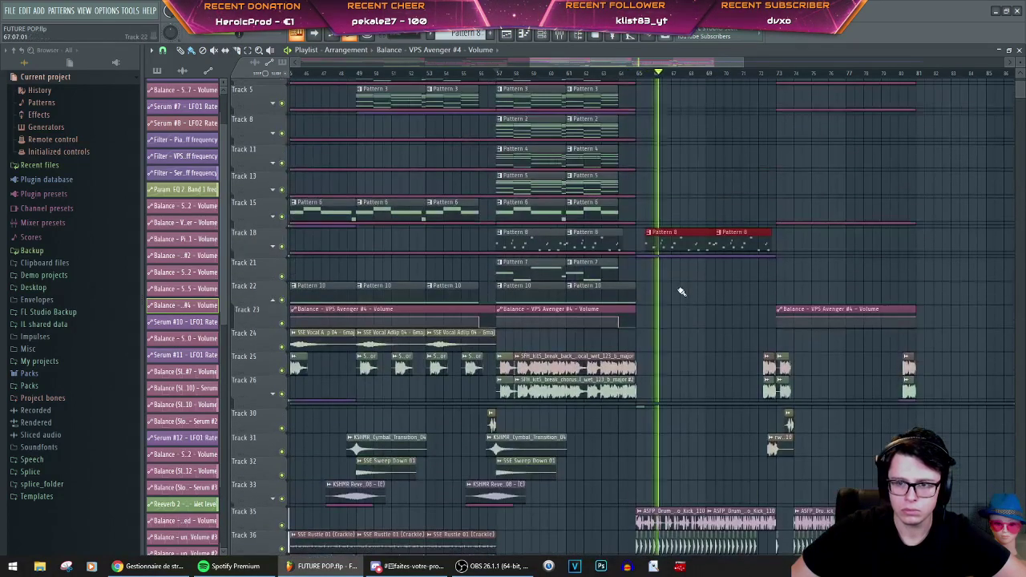
Step: Expand the Track 18 group and copy the Serum #5 Volume automation clip on Track 19 to bar 65
left_click(273, 247)
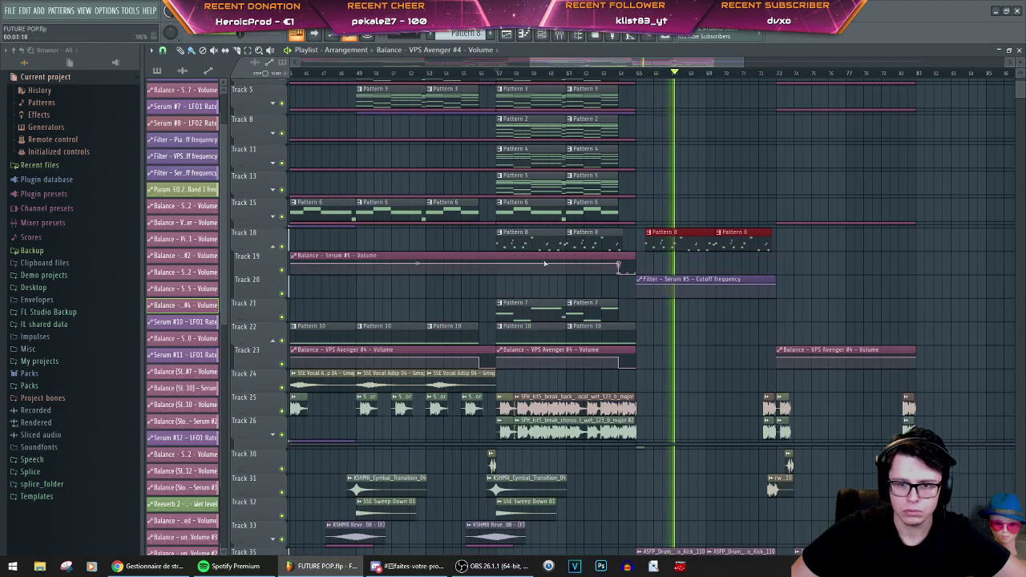
key("space")
left_click_drag(529, 258, 948, 259)
key("space")
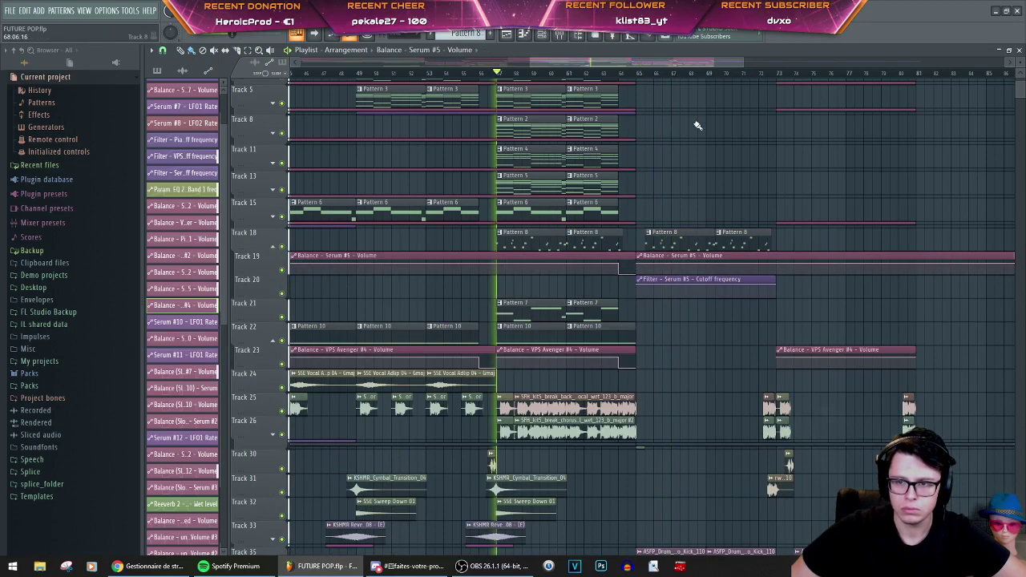
left_click(635, 73)
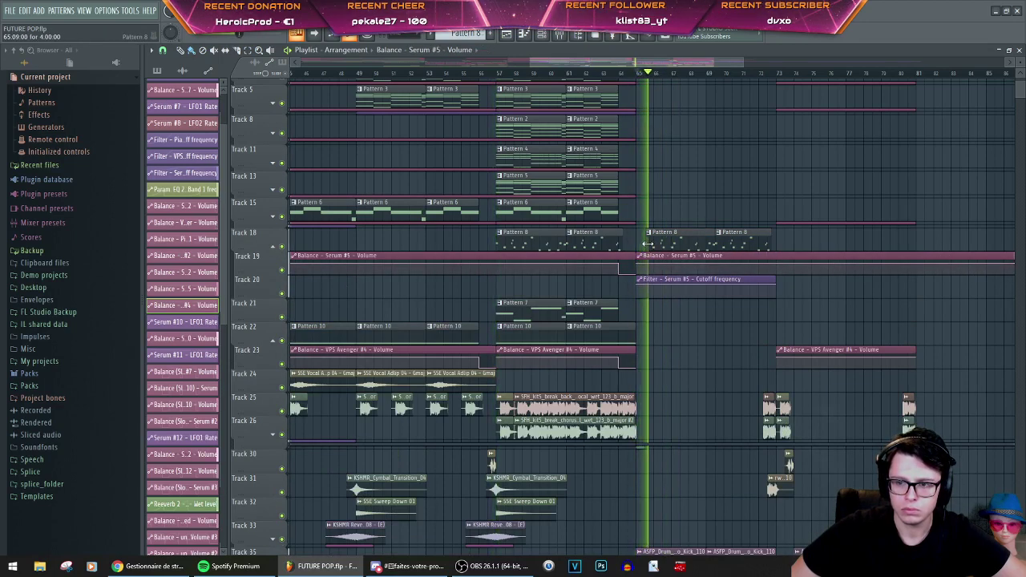
Step: Move the two copied Pattern 8 clips on Track 18 to start exactly at bar 65 and play the drop
left_click_drag(834, 239, 668, 242)
key("space")
key("space")
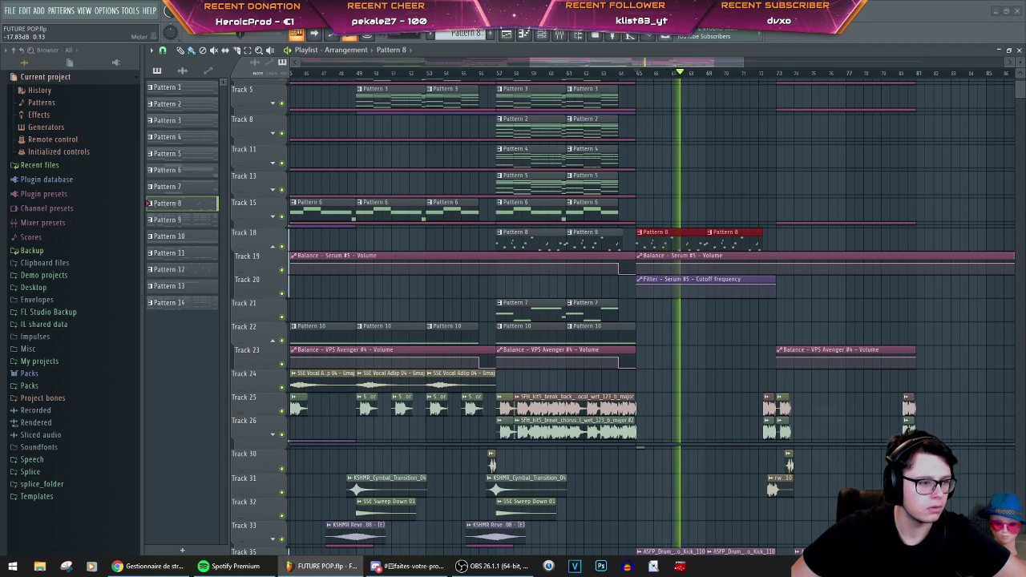
scroll(709, 321, "down", 2)
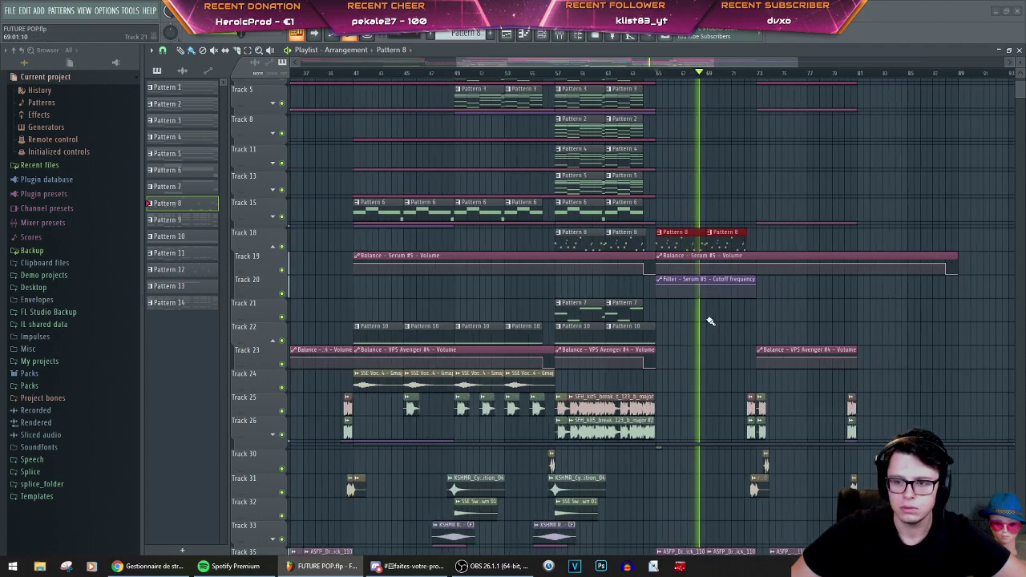
scroll(709, 343, "up", 2)
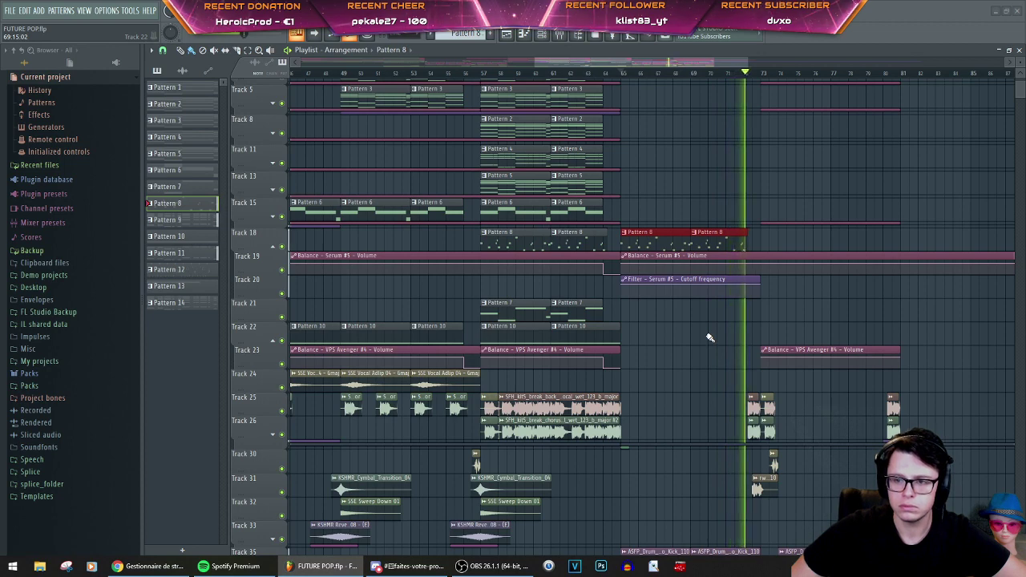
left_click(769, 242, "ctrl")
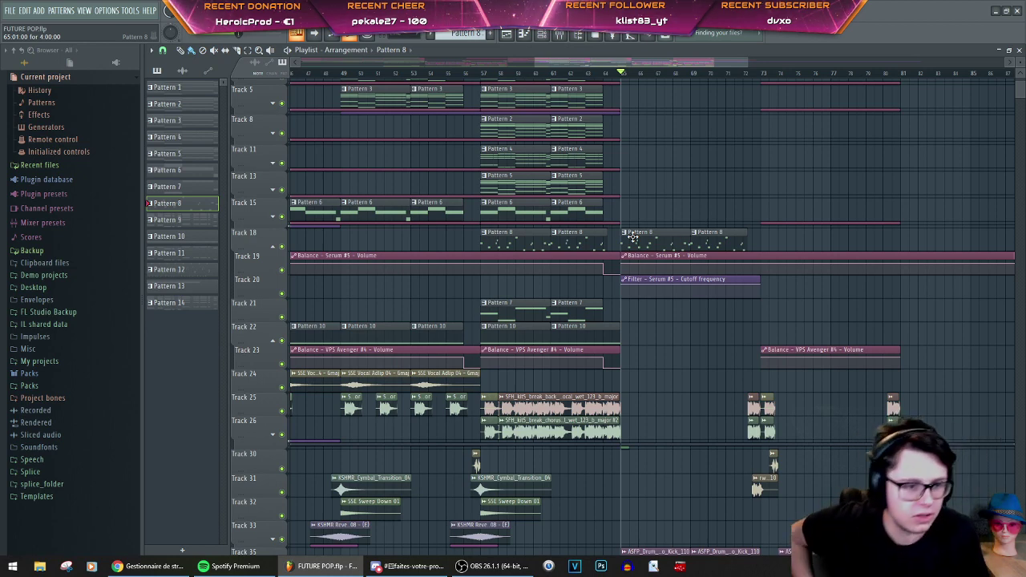
Step: Copy the rising Serum #5 Cutoff frequency automation on Track 20 from bar 17 to bar 57 and play it into the drop
left_click(482, 74)
key("space")
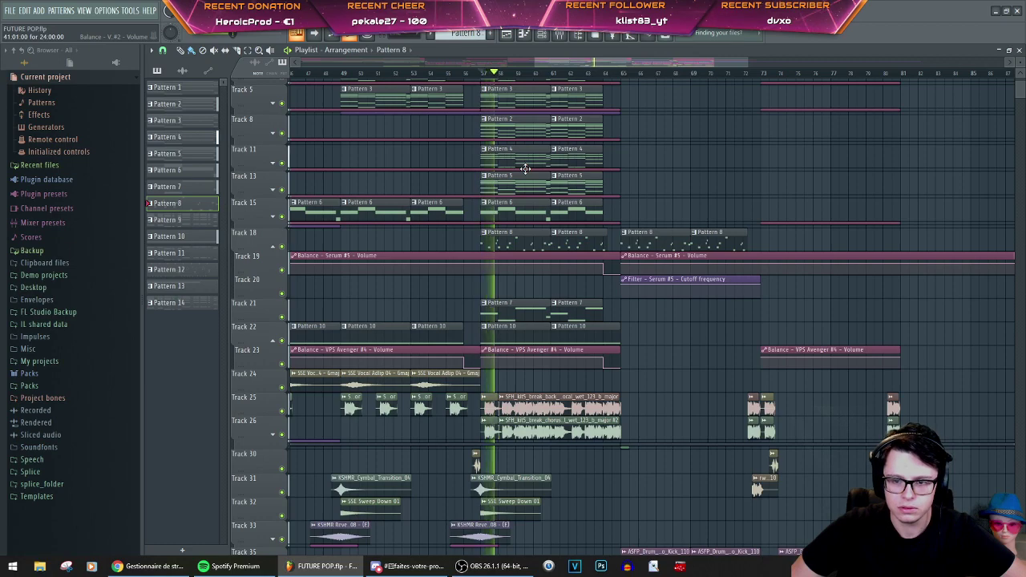
scroll(442, 266, "down", 5)
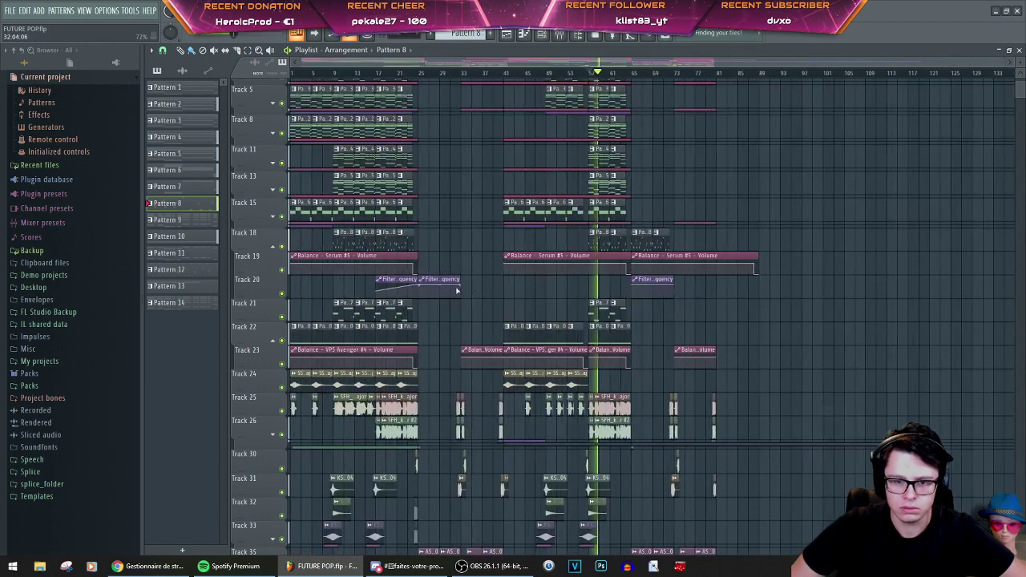
scroll(457, 290, "up", 1)
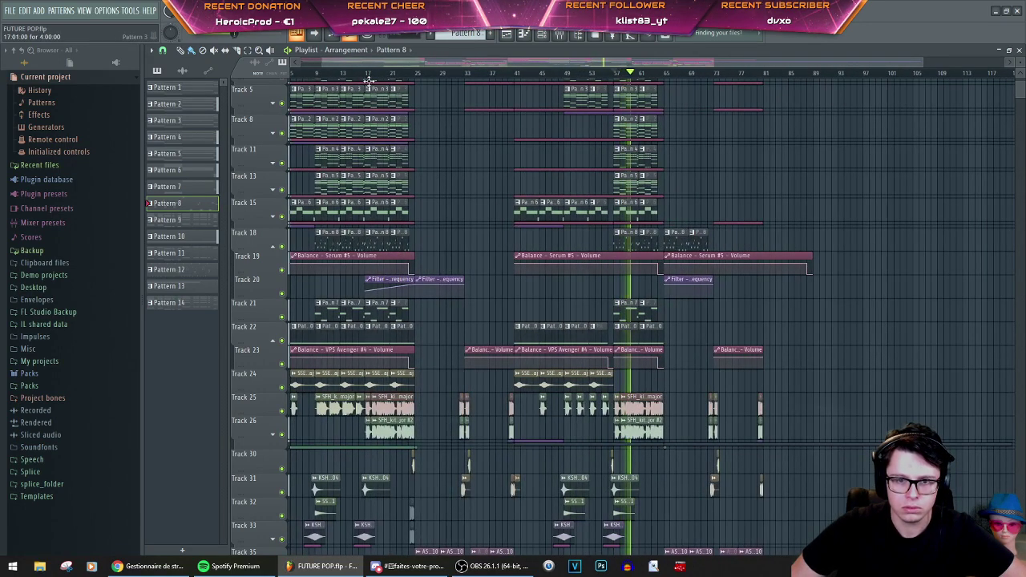
left_click(367, 73)
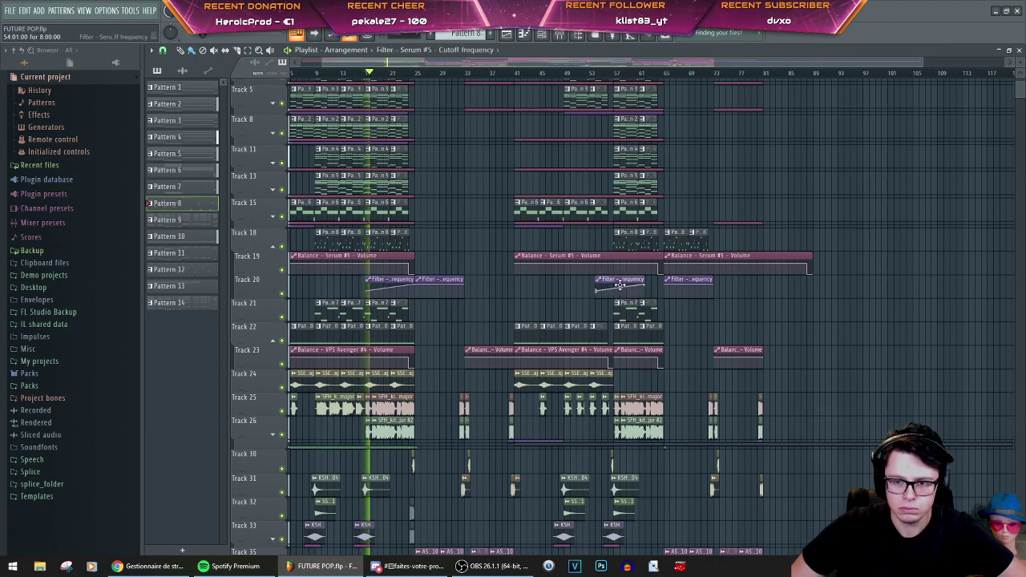
left_click_drag(620, 284, 638, 284)
left_click(616, 72)
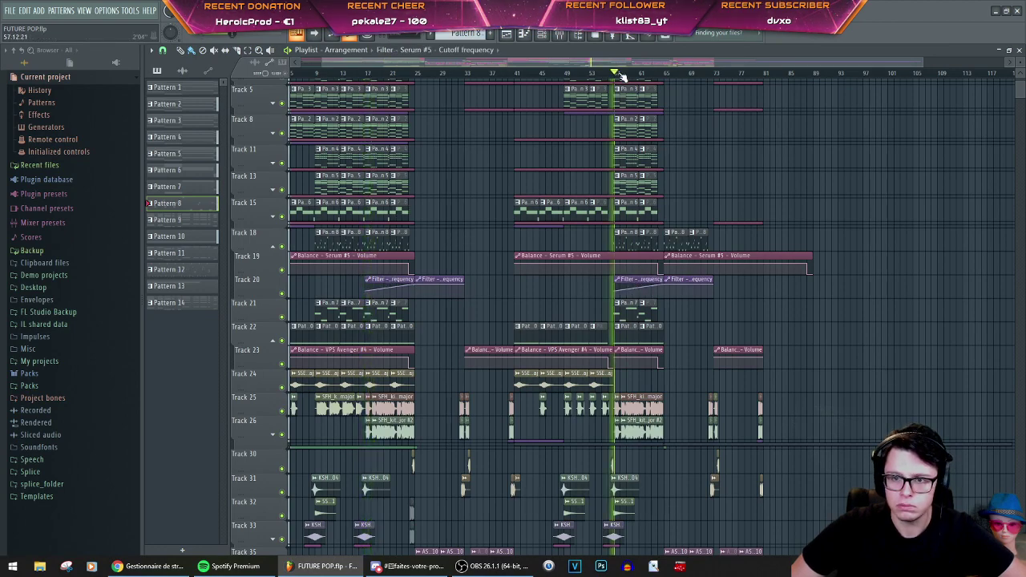
scroll(694, 337, "up", 6)
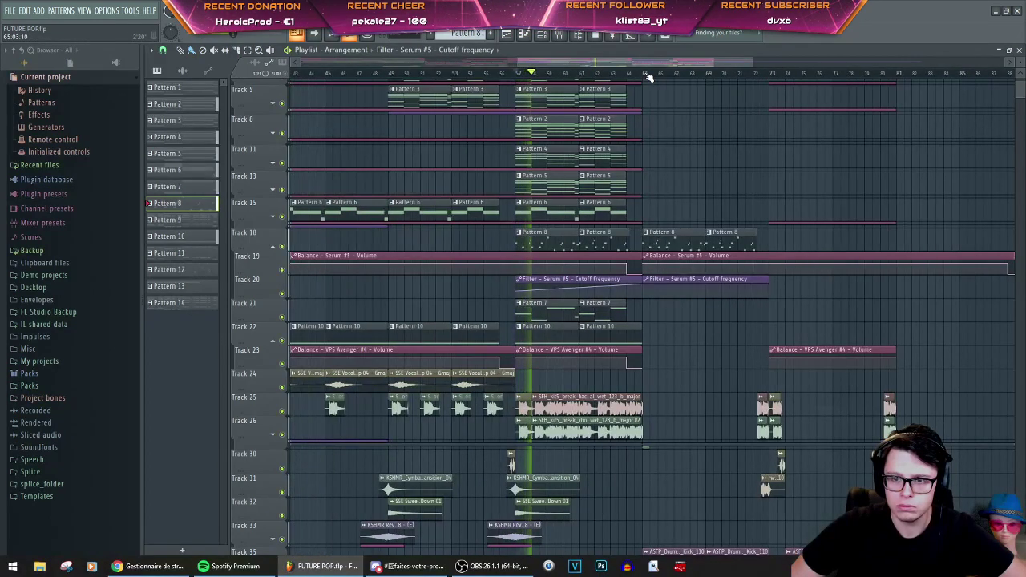
left_click(646, 74)
Step: Open Pattern 8 in the channel rack, create a channel filter group named LEAD and stop playback
scroll(672, 233, "down", 4)
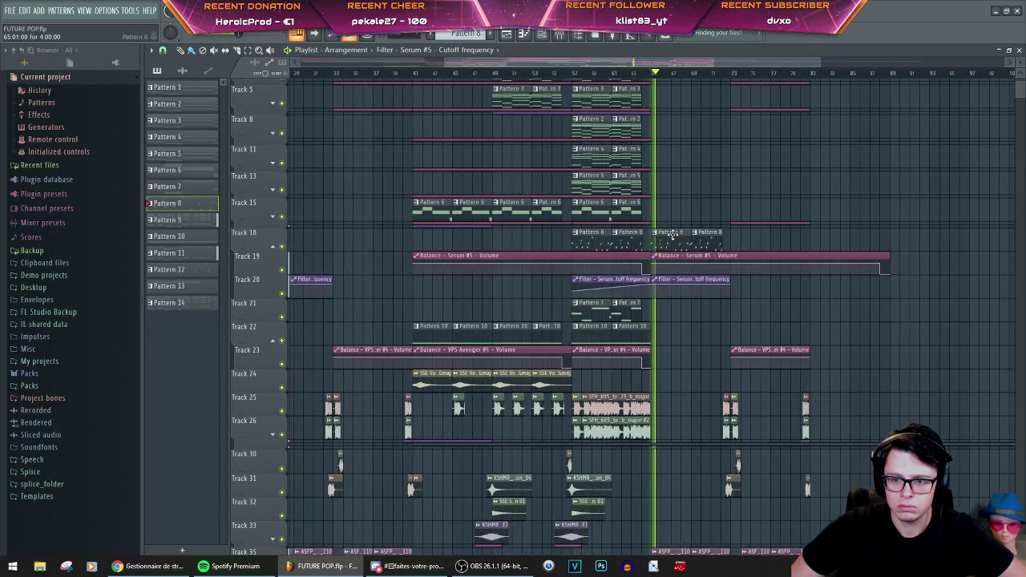
scroll(674, 233, "up", 2)
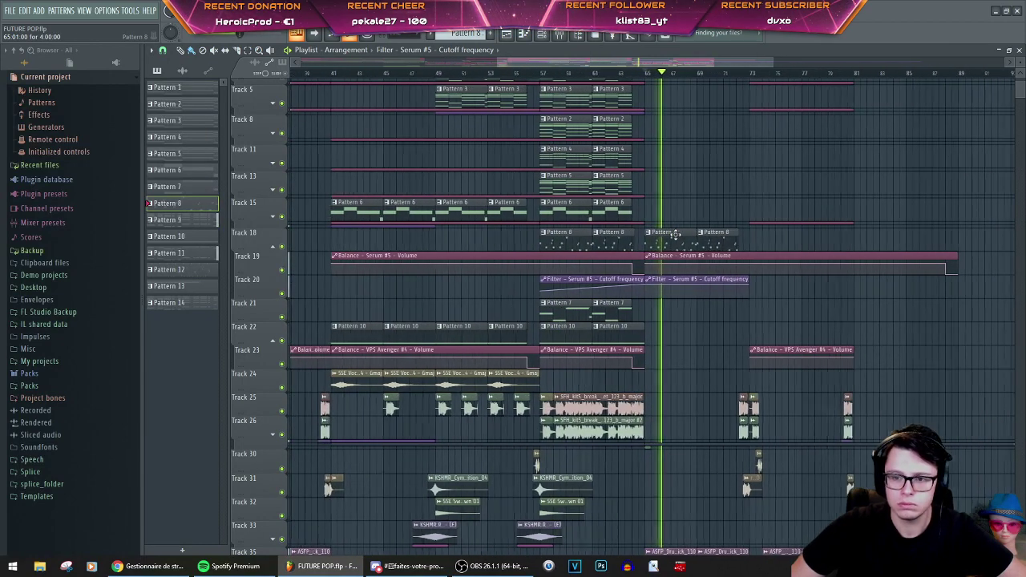
scroll(677, 232, "up", 1)
double_click(677, 232)
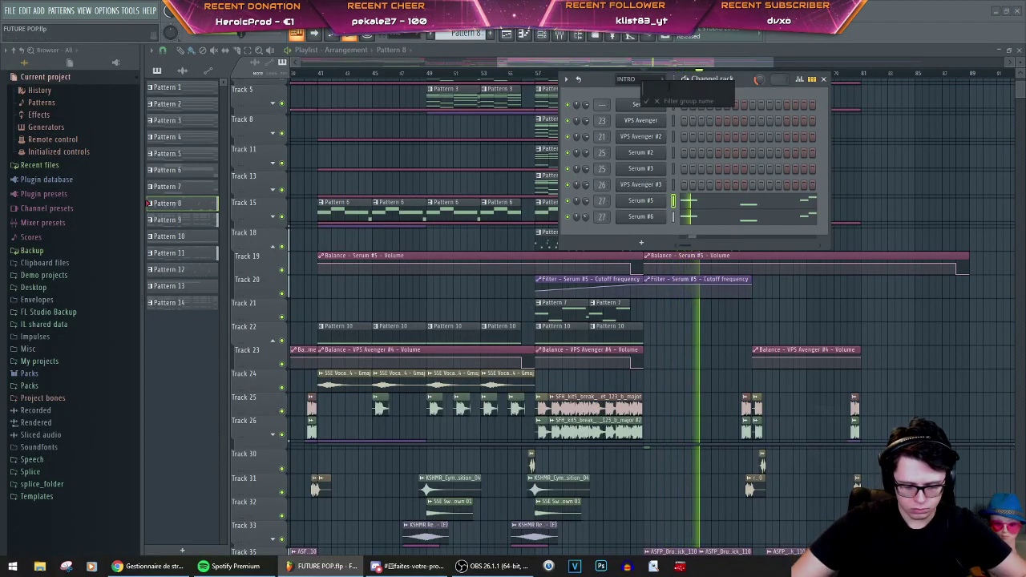
type("LEAD")
key("Return")
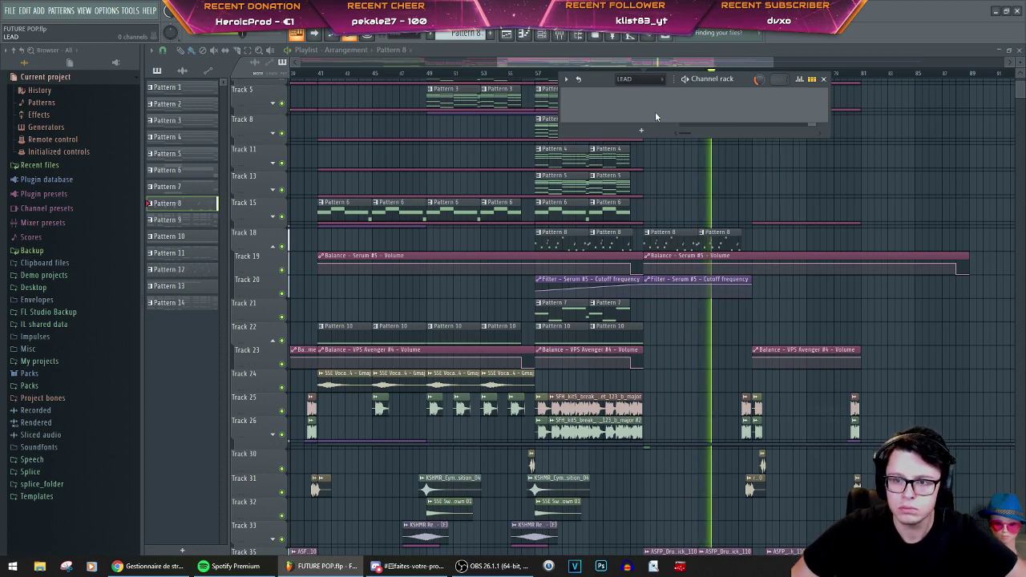
key("space")
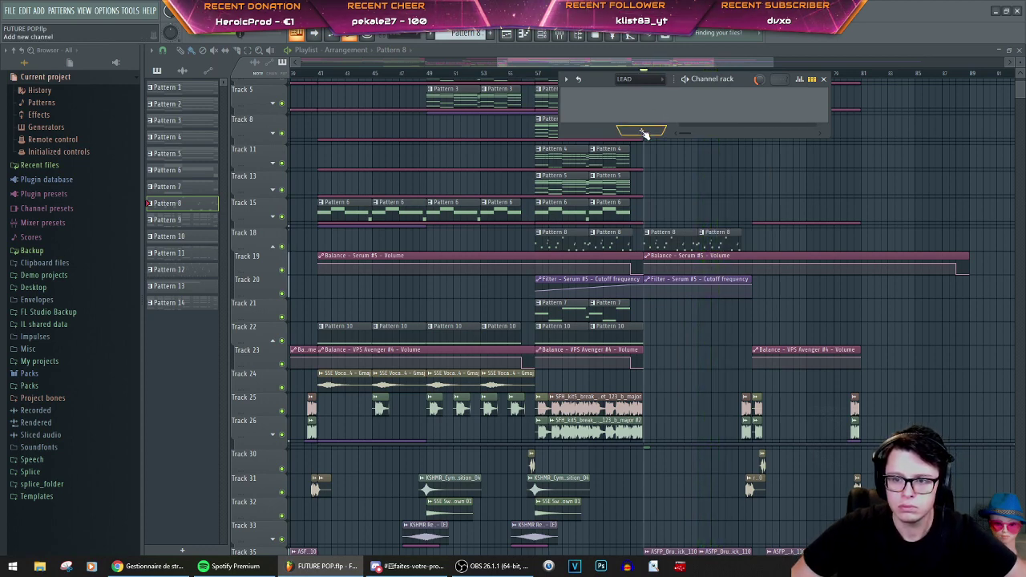
key("F6")
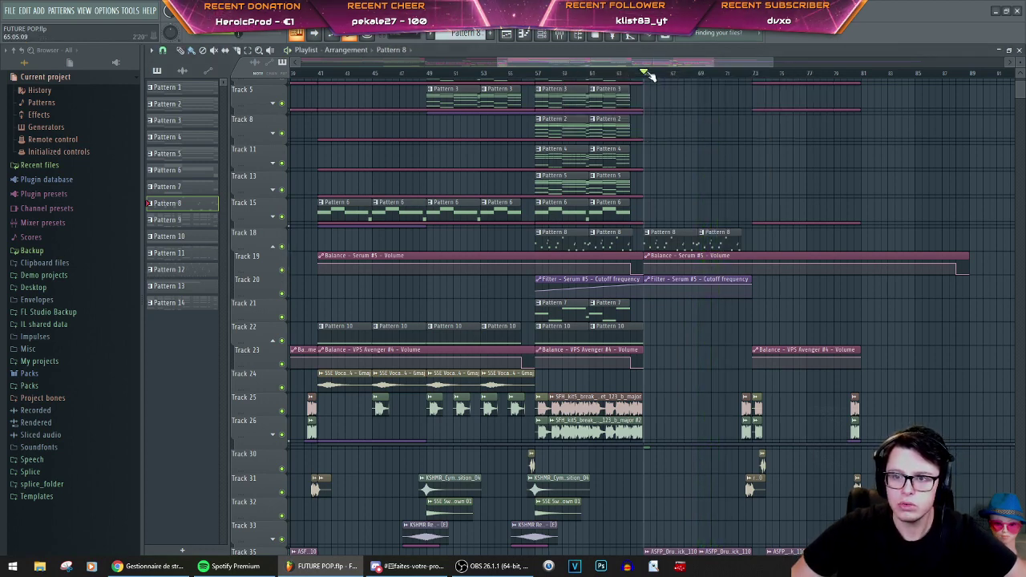
Step: Select bars 65 to 73 as the playback range and add a VPS Avenger channel to the LEAD group
left_click_drag(652, 74, 746, 81)
key("F6")
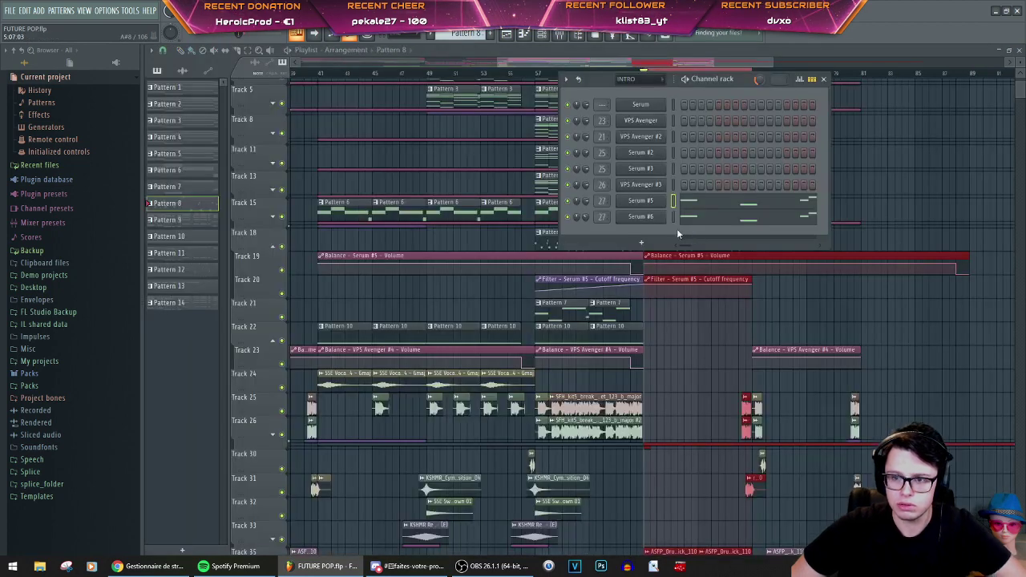
left_click(633, 79)
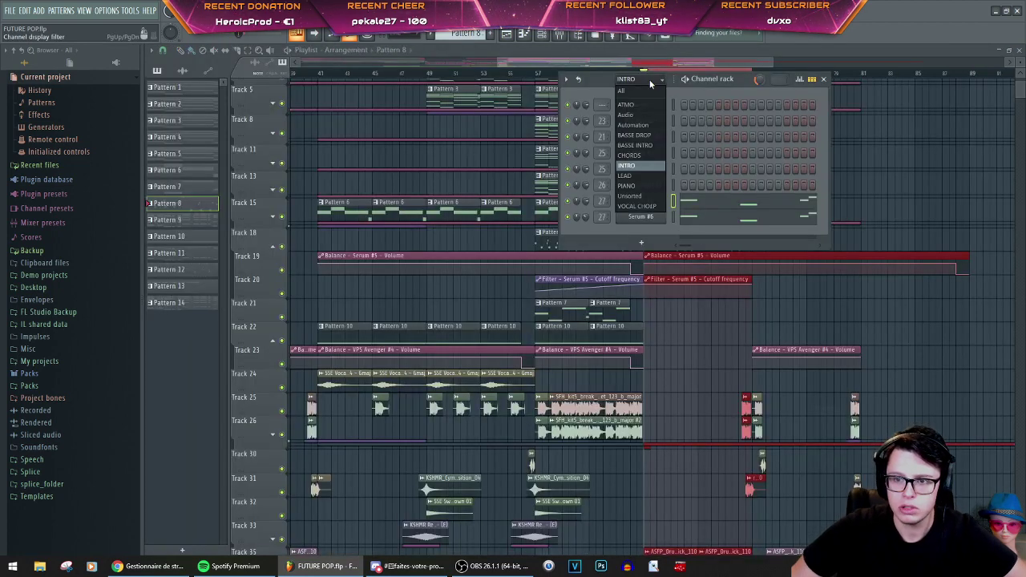
left_click(634, 176)
left_click(642, 129)
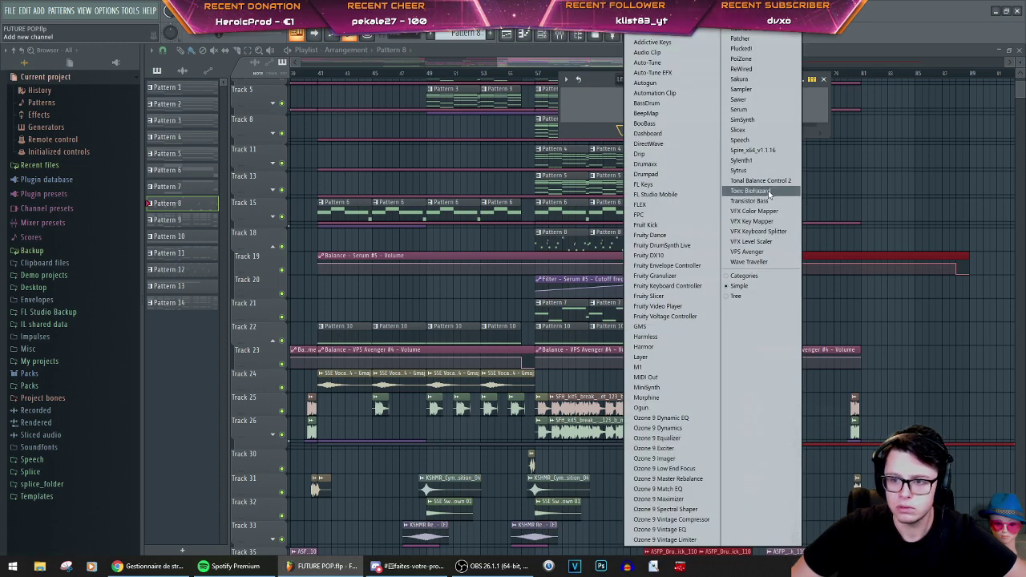
left_click(747, 251)
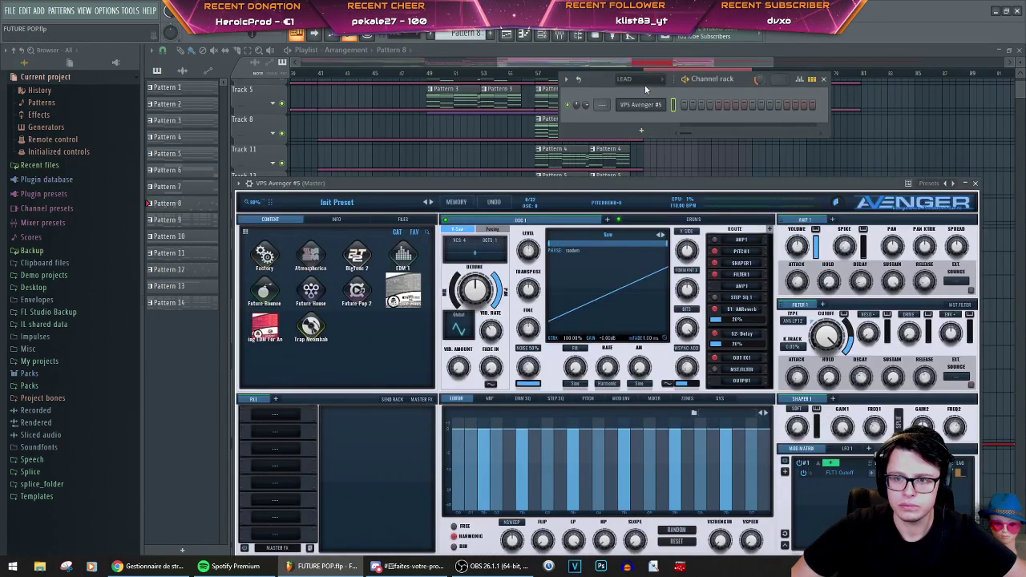
Step: Copy the Serum #5 notes from the INTRO group and paste them into VPS Avenger #5 in the LEAD group
left_click(646, 80)
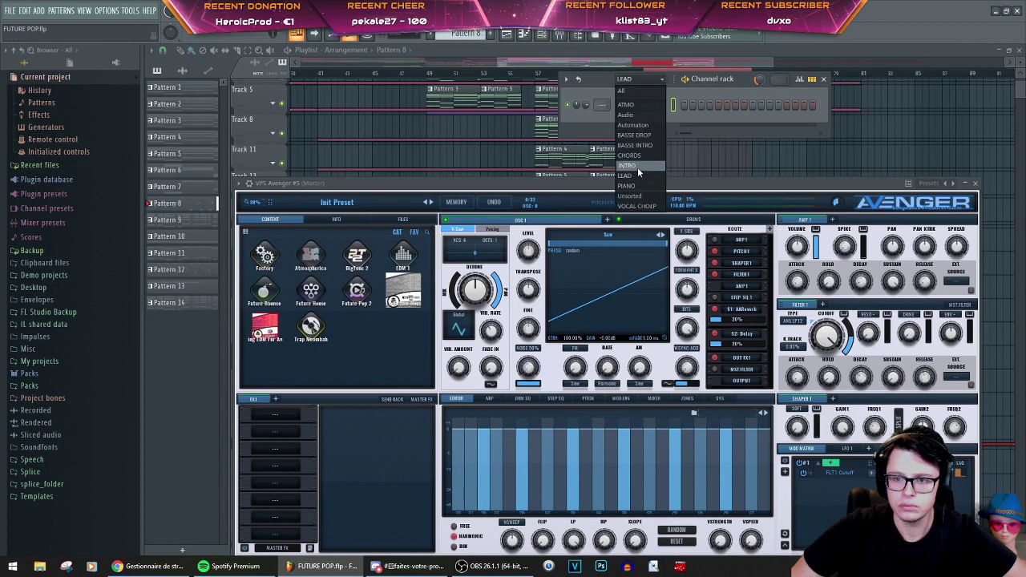
left_click(637, 167)
right_click(645, 190)
right_click(648, 200)
left_click(774, 211)
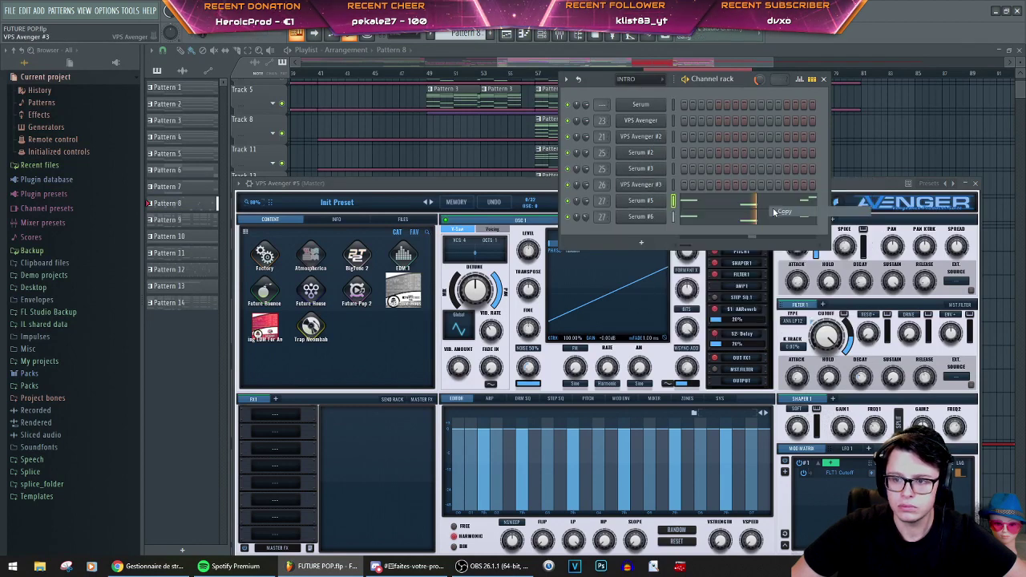
left_click(645, 80)
left_click(643, 178)
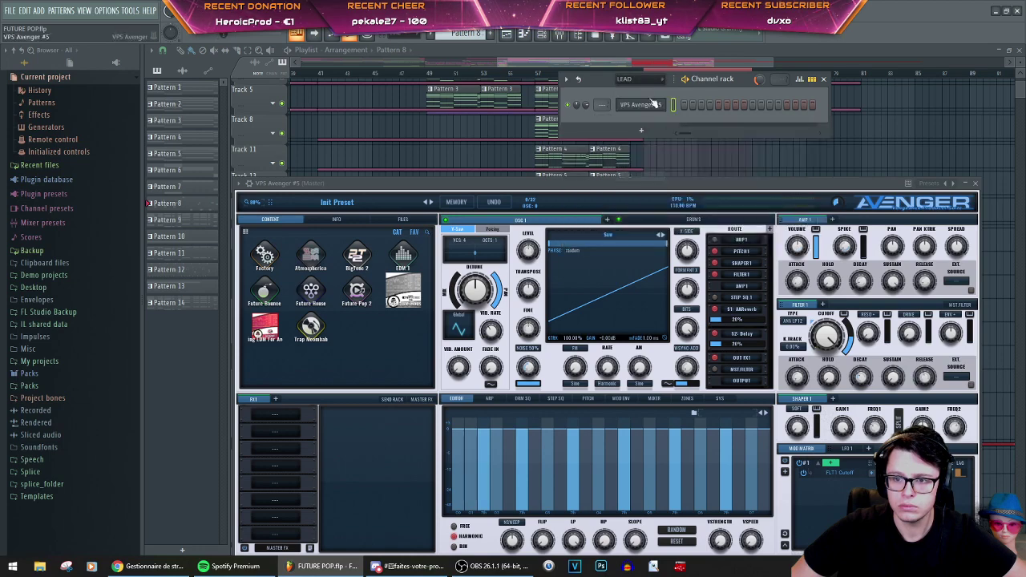
right_click(663, 99)
left_click(781, 126)
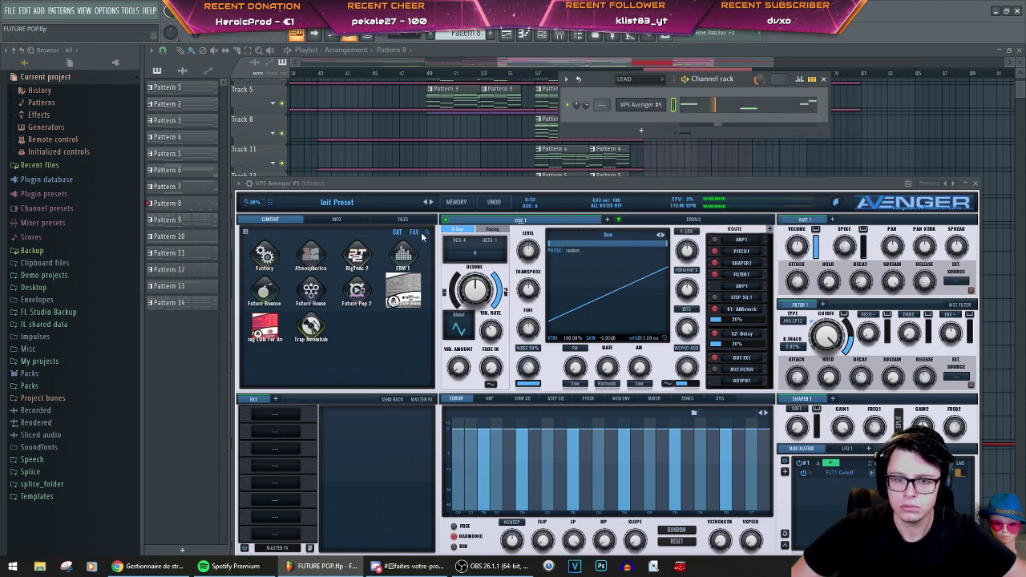
Step: Audition LD Blue Ride from the Future Pop 2 lead presets, and load LD Basic Future in VPS Avenger #5
left_click(356, 290)
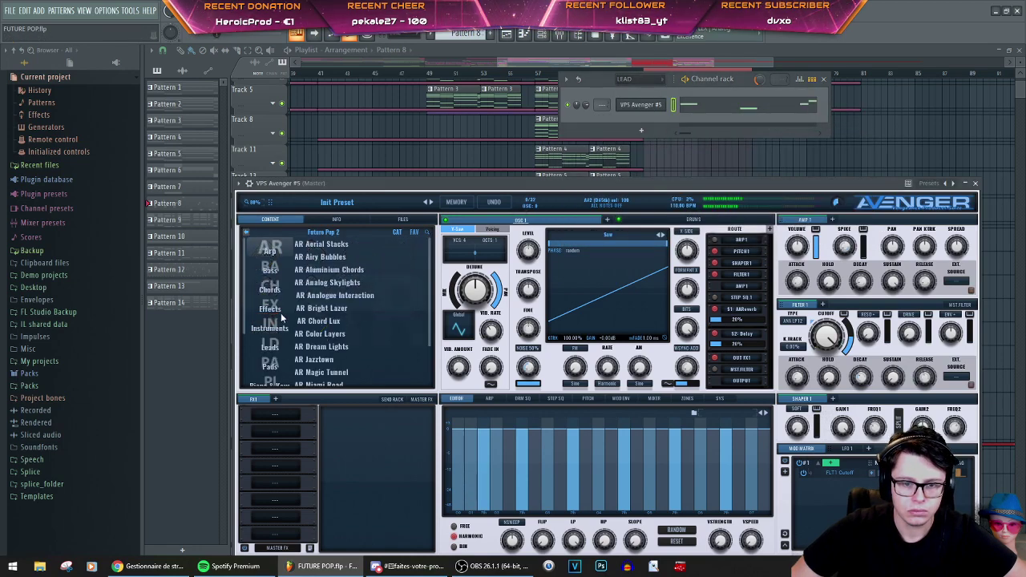
left_click(271, 361)
left_click(271, 348)
left_click(344, 255)
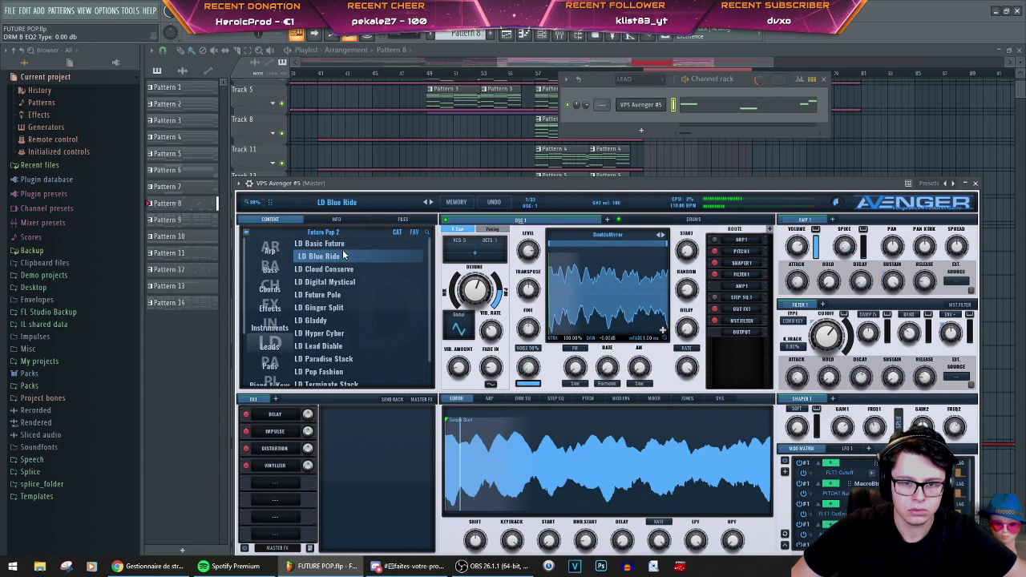
left_click(338, 246)
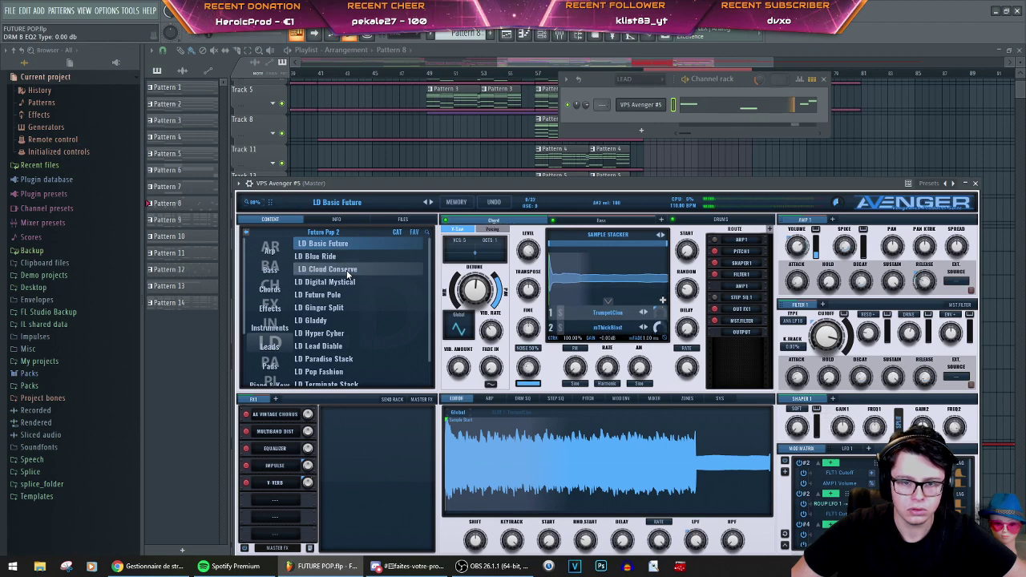
Step: Examine the pasted notes in the VPS Avenger #5 piano roll and audition the G#5 key with playback stopped
right_click(663, 101)
left_click(686, 106)
scroll(361, 258, "down", 4)
scroll(367, 272, "down", 4)
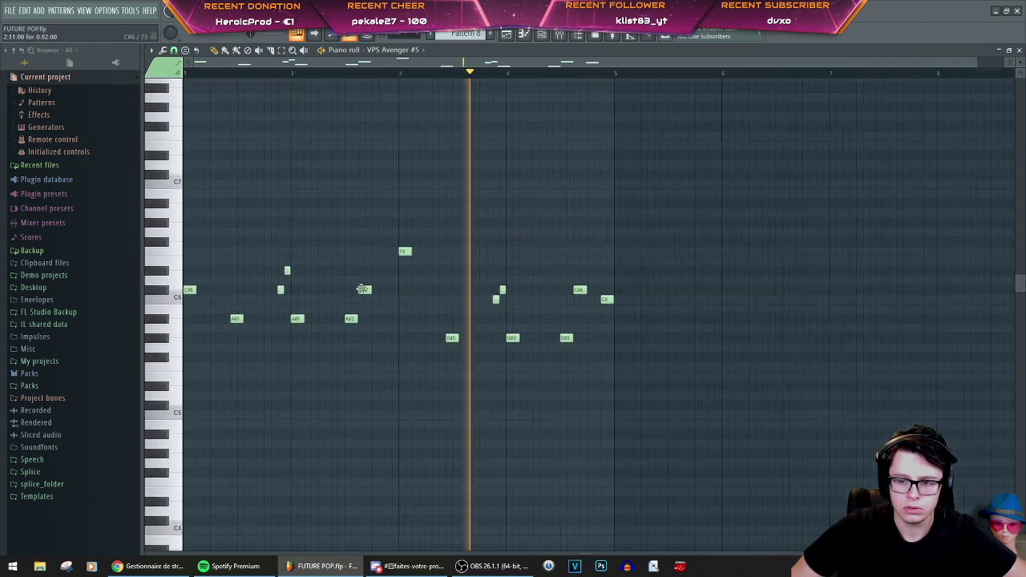
key("space")
left_click(161, 338)
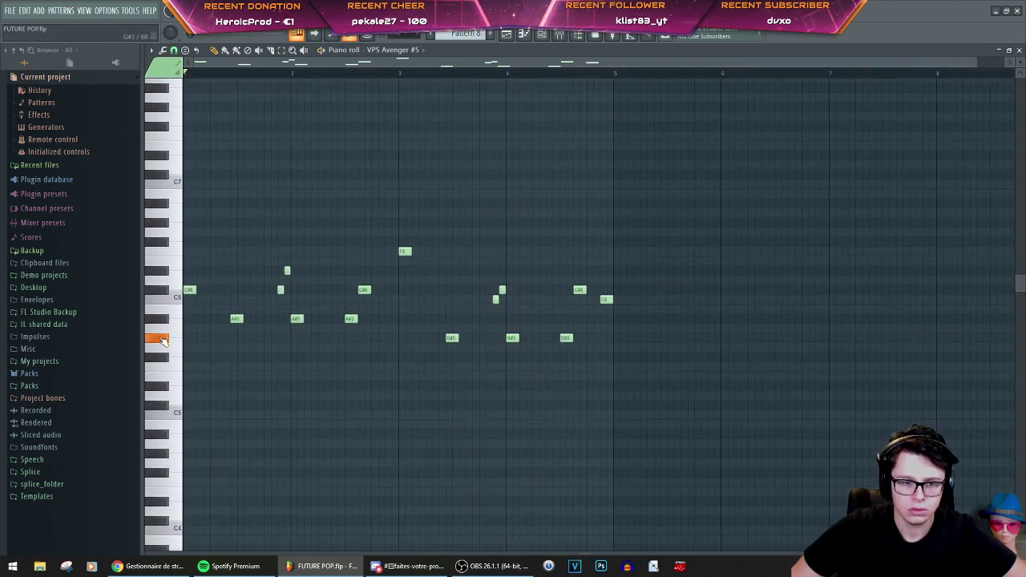
key("Escape")
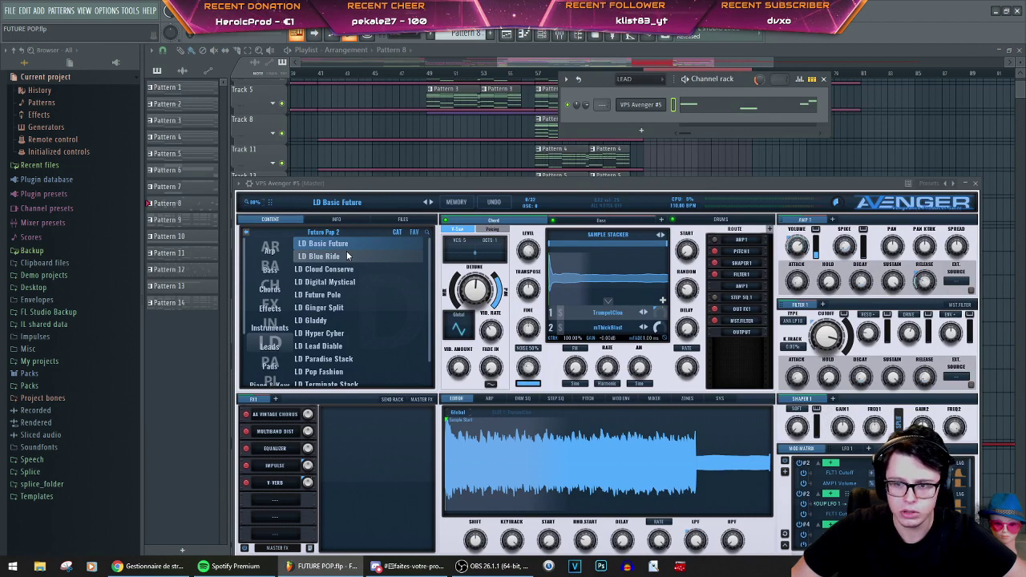
Step: Audition single notes with the LD Basic Future preset and inspect its modulation matrix entries
key("x")
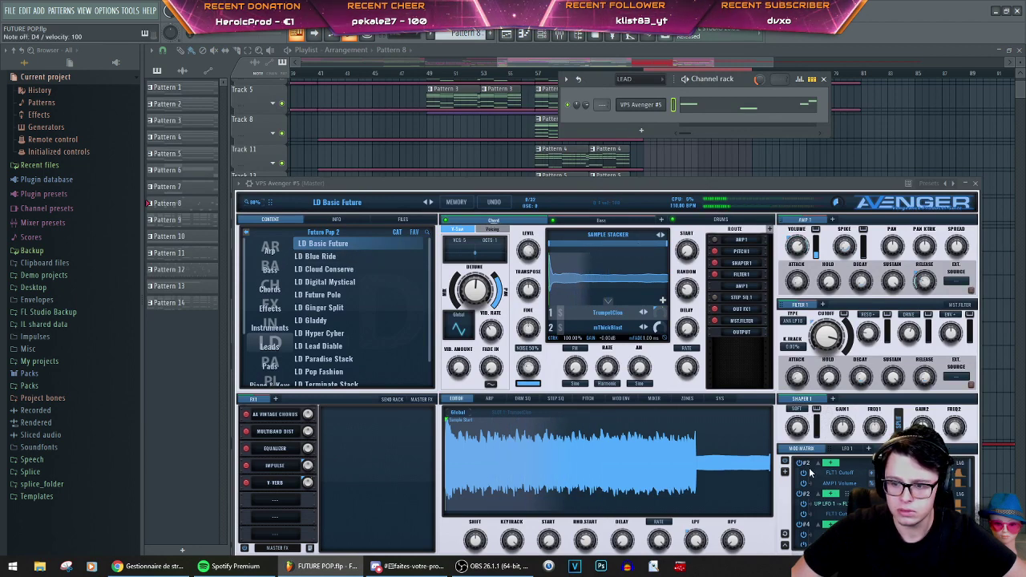
left_click(847, 465)
left_click(796, 462)
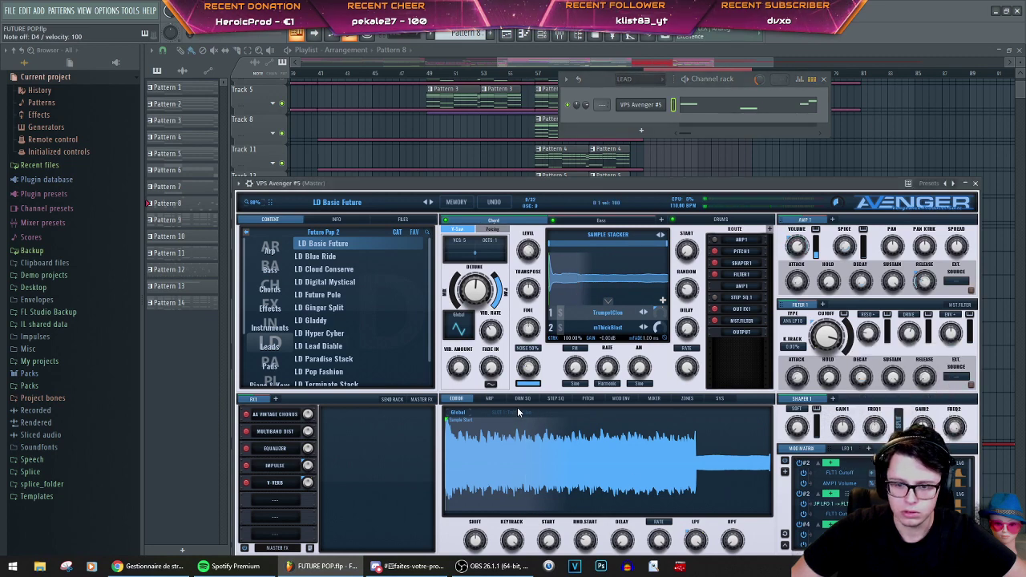
Step: Inspect the arpeggiator settings of the LD Basic Future preset in VPS Avenger #5
left_click(490, 398)
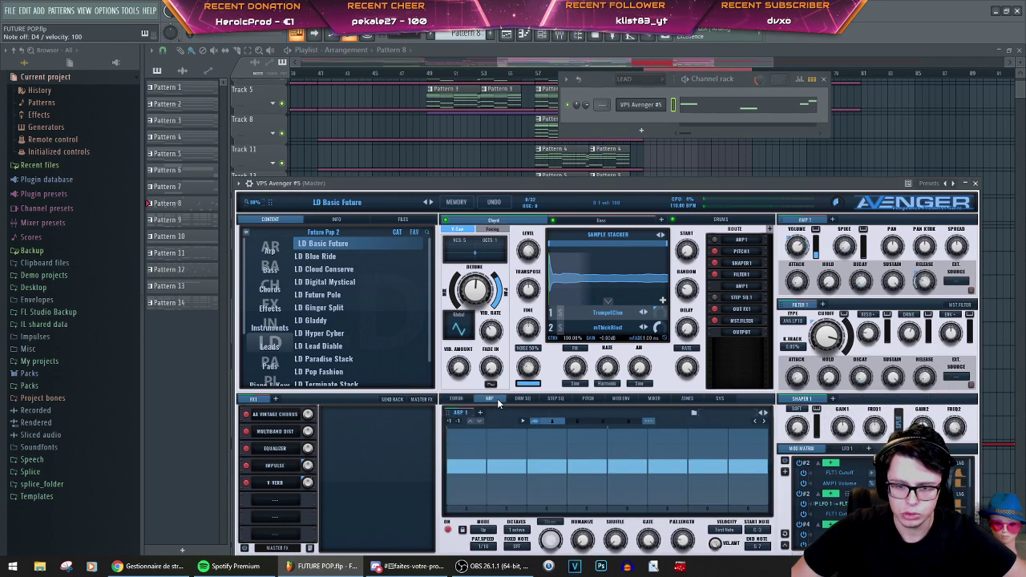
left_click(447, 531)
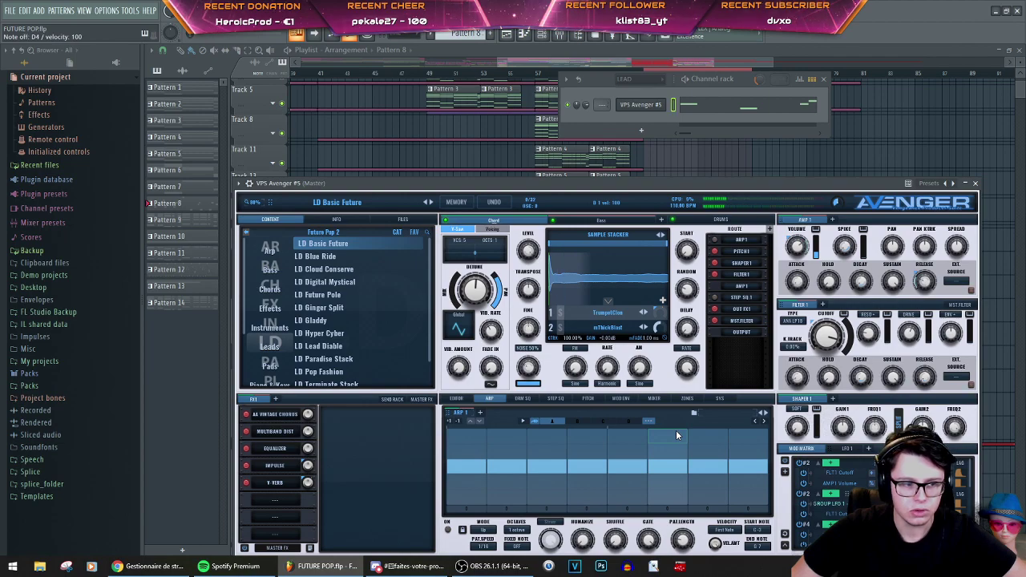
mouse_move(726, 194)
left_mouse_down()
mouse_move(720, 107)
mouse_move(722, 230)
mouse_move(656, 48)
mouse_move(692, 110)
mouse_move(710, 187)
left_mouse_up()
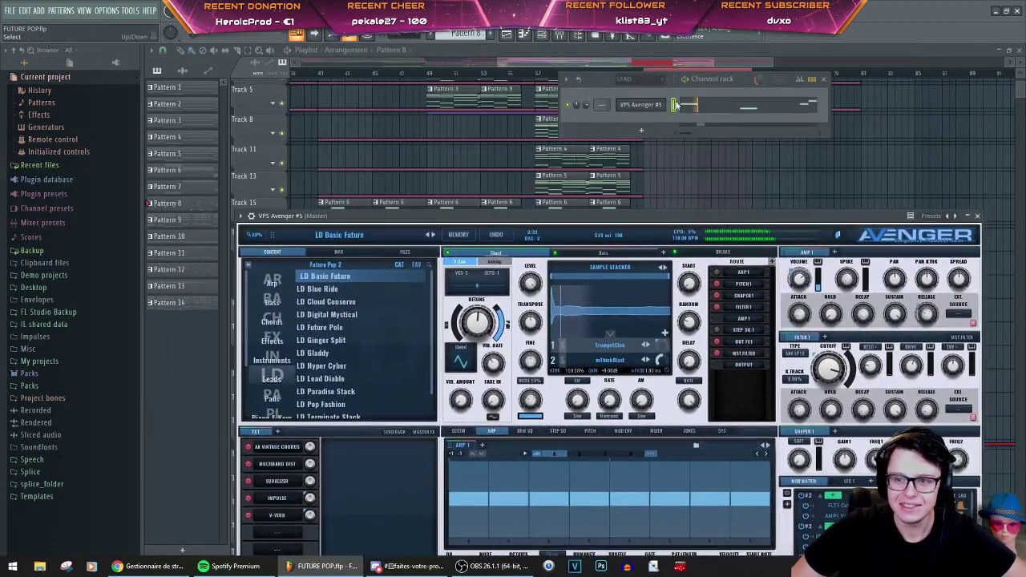
Step: Audition the LD Blue Ride, LD Cloud Conserve, LD Digital Mystical and LD Future Pole lead presets in VPS Avenger #5
left_click(319, 290)
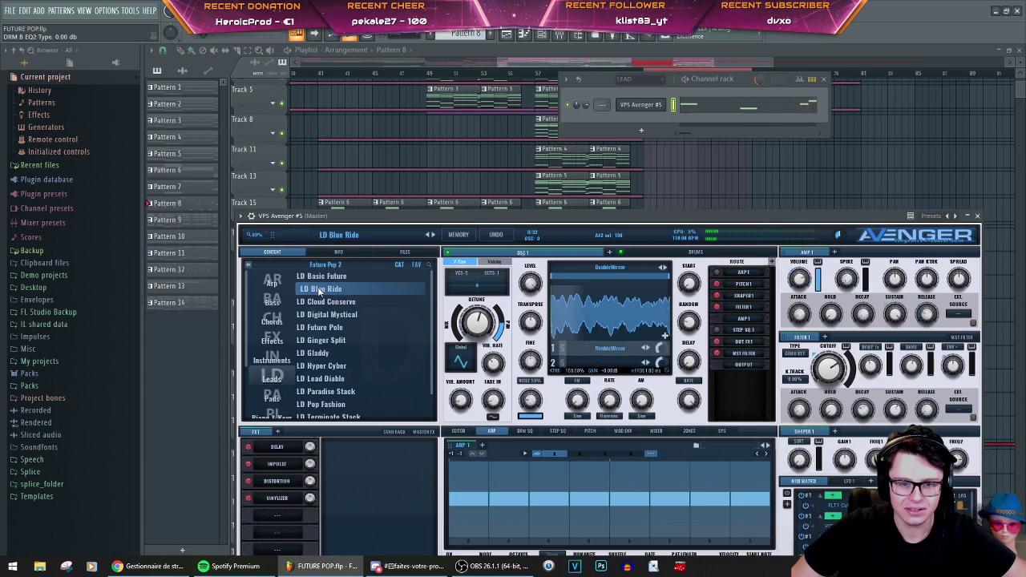
left_click(327, 304)
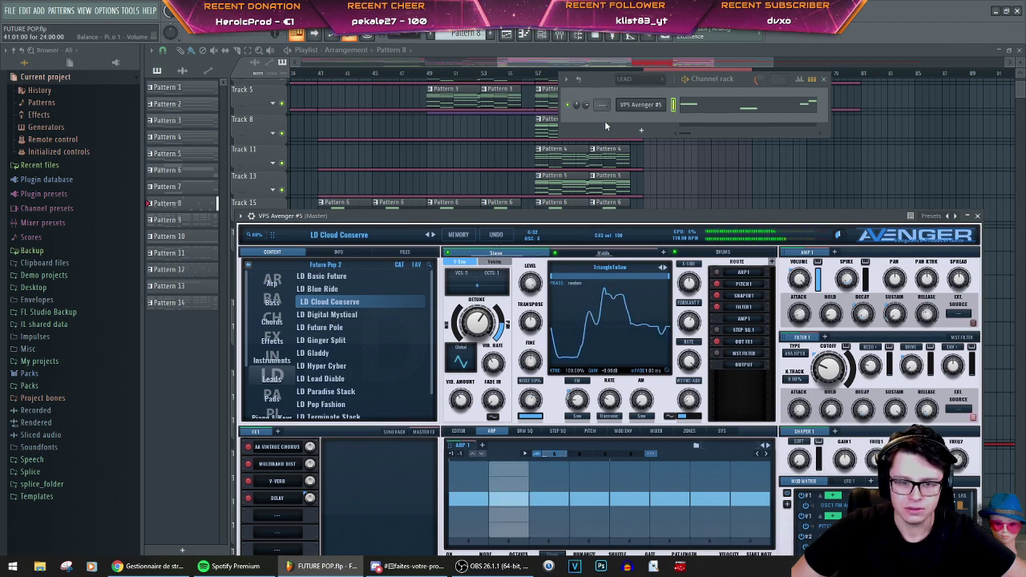
left_click(333, 315)
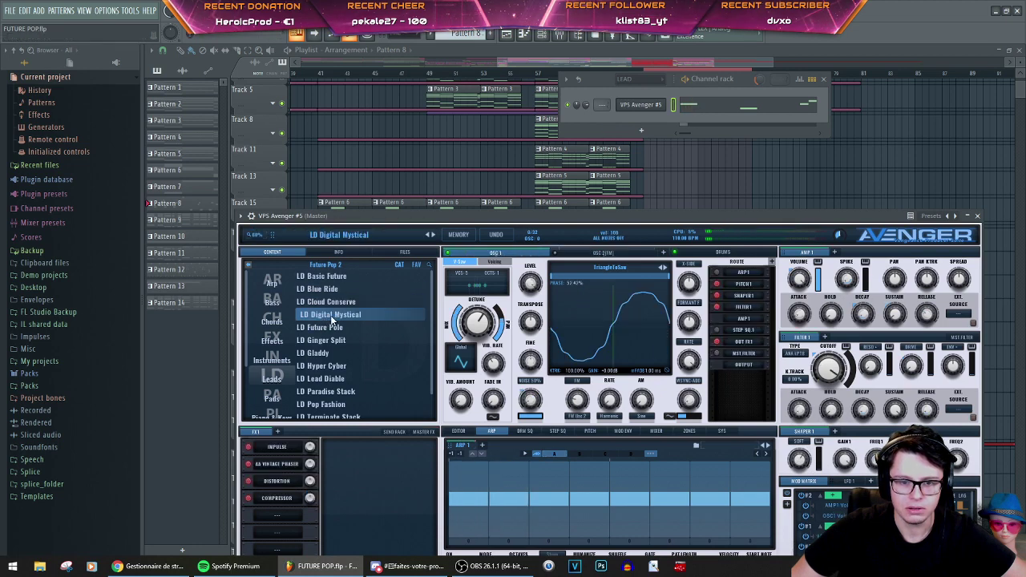
left_click(336, 328)
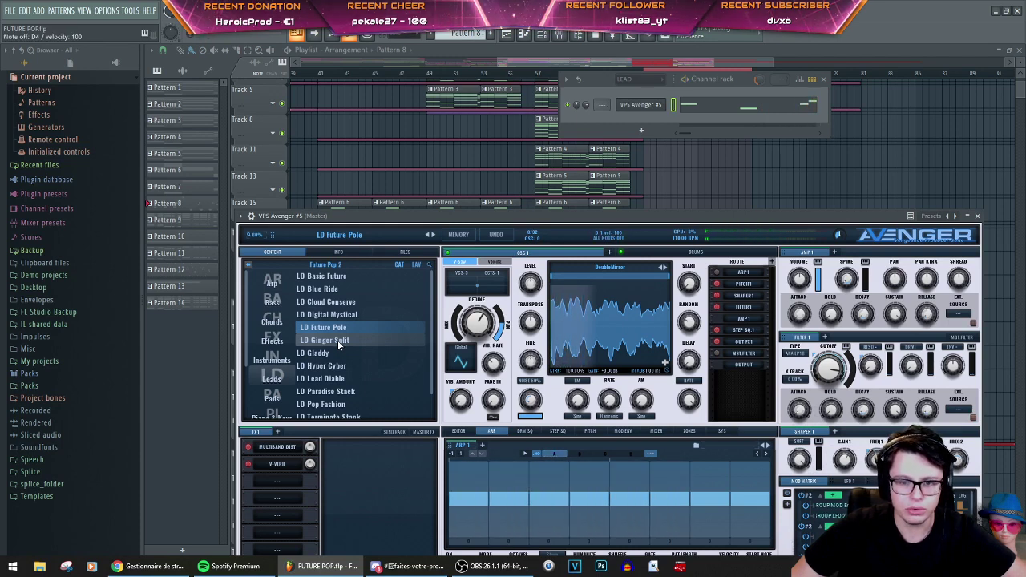
Step: Audition the LD Gladdy, LD Hyper Cyber, LD Lead Diable, LD Paradise Stack and LD Pop Fashion presets in VPS Avenger #5
left_click(332, 353)
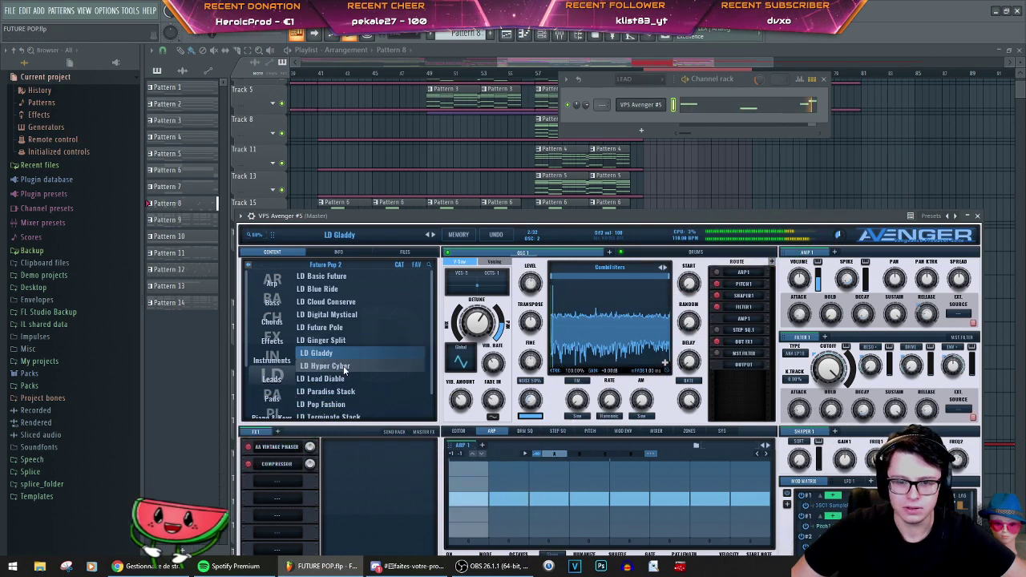
left_click(343, 365)
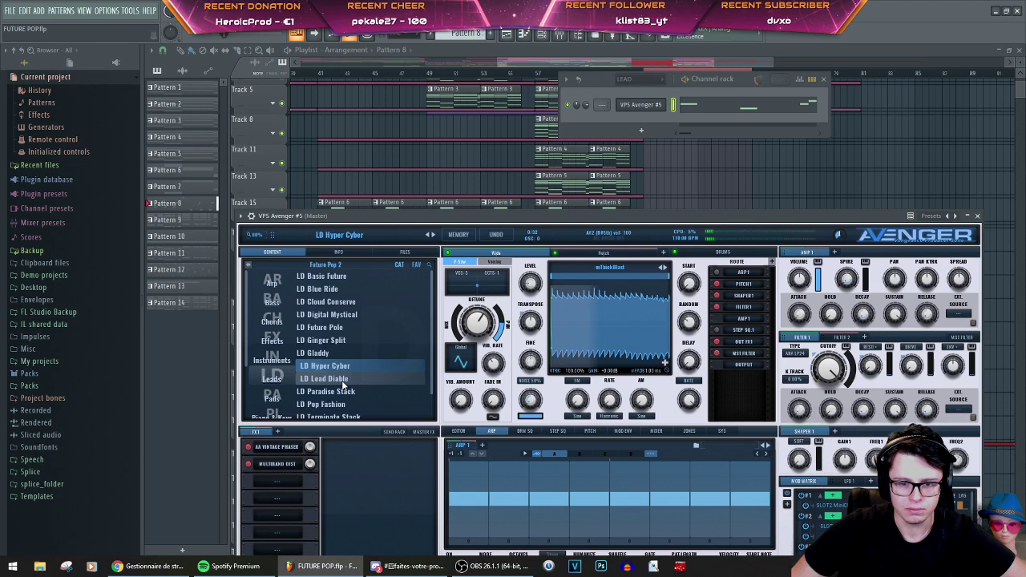
left_click(343, 382)
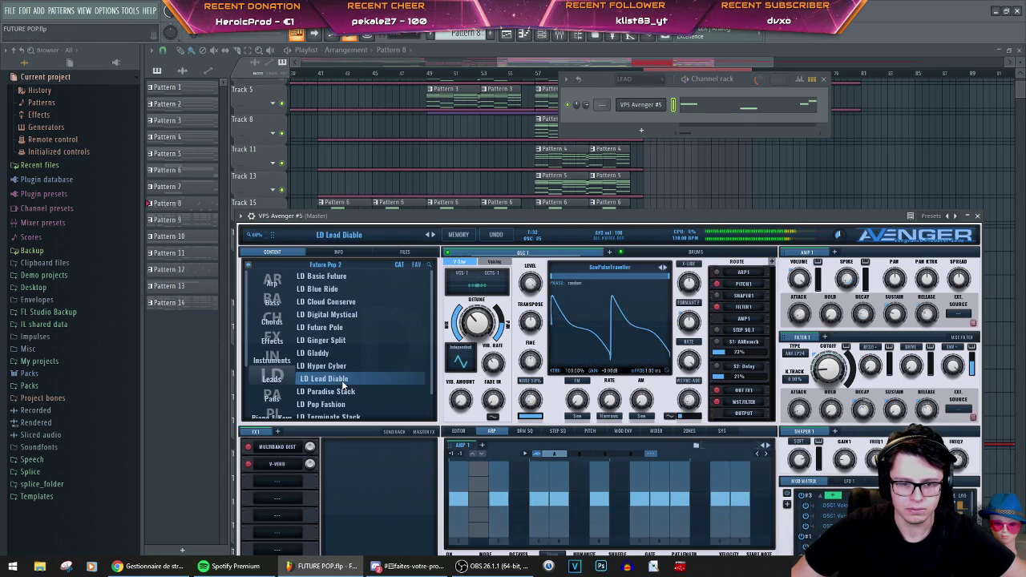
left_click(341, 397)
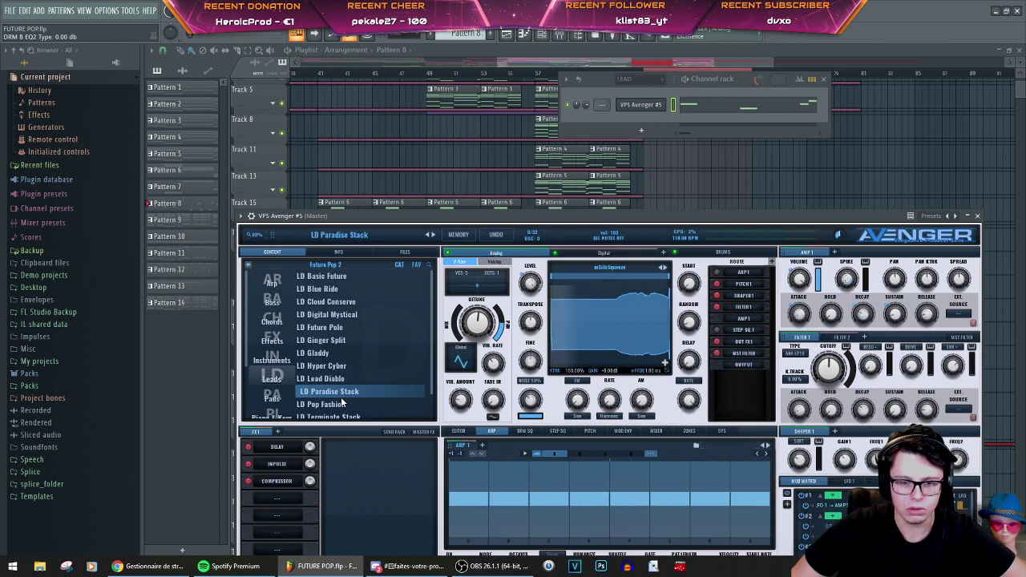
left_click(340, 398)
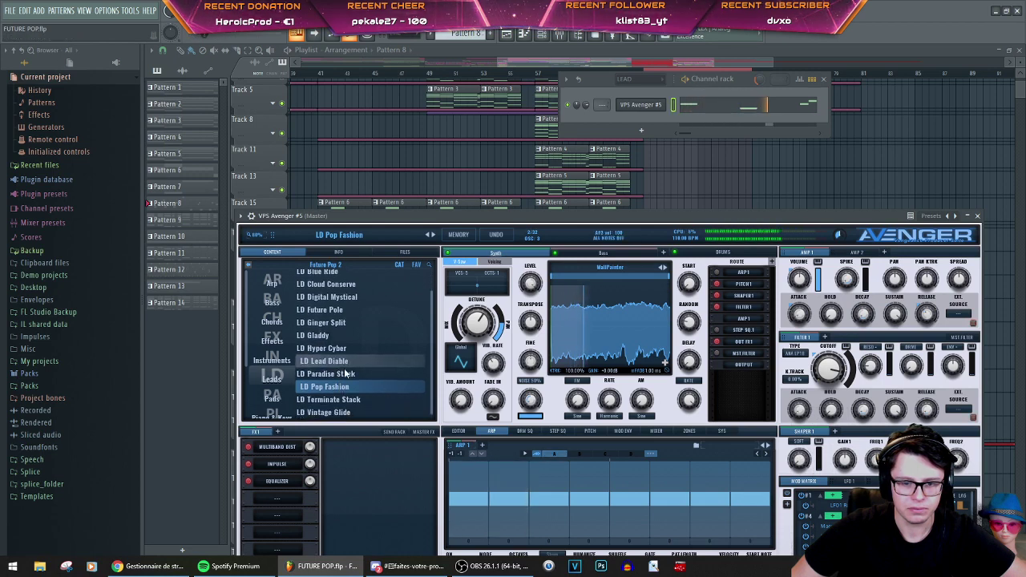
scroll(345, 381, "down", 2)
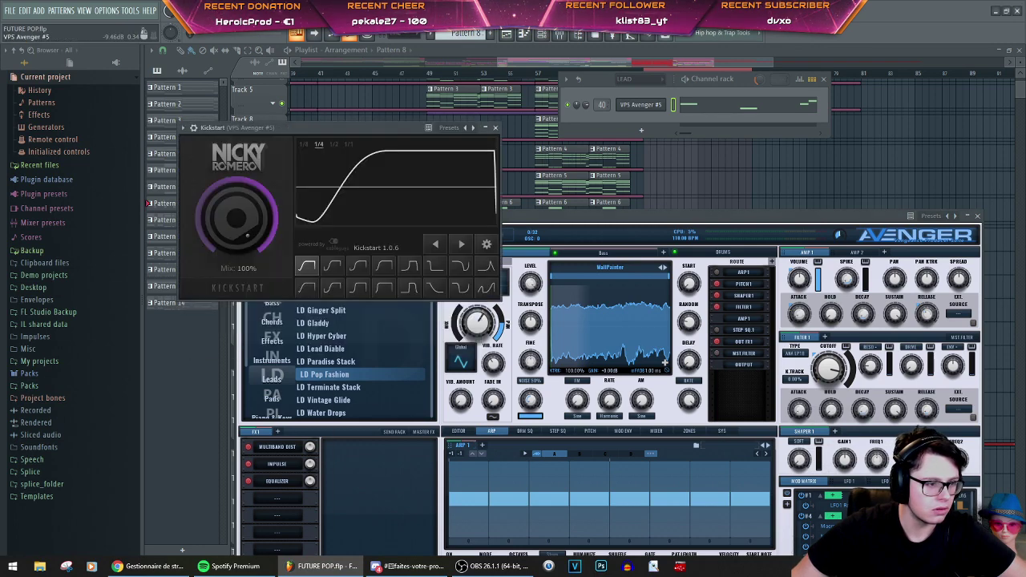
Step: Play the drop from bar 65 in the arrangement and inspect the Kickstart effect on the Serum #5 mixer track
key("space")
left_click(733, 55)
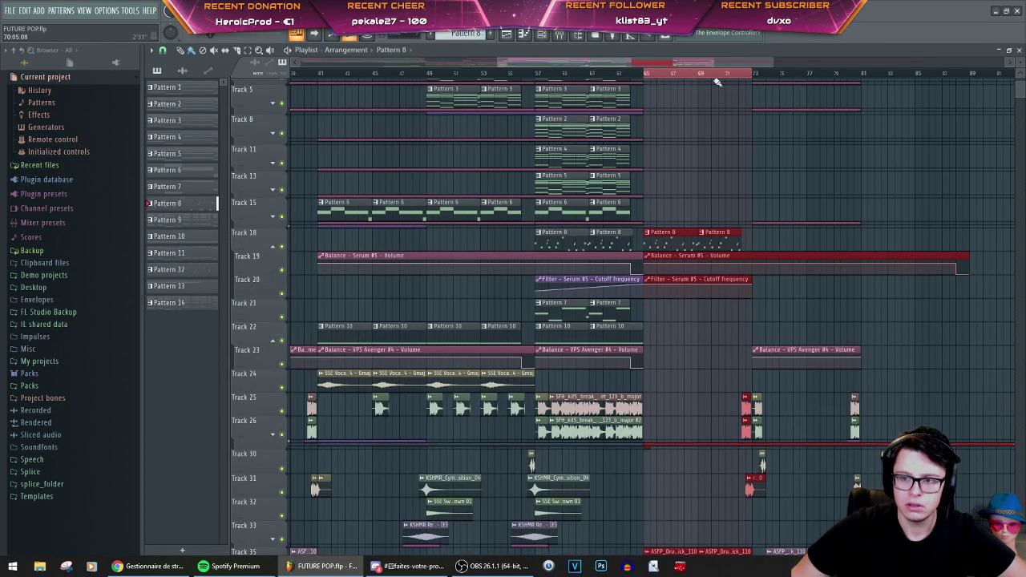
key("space")
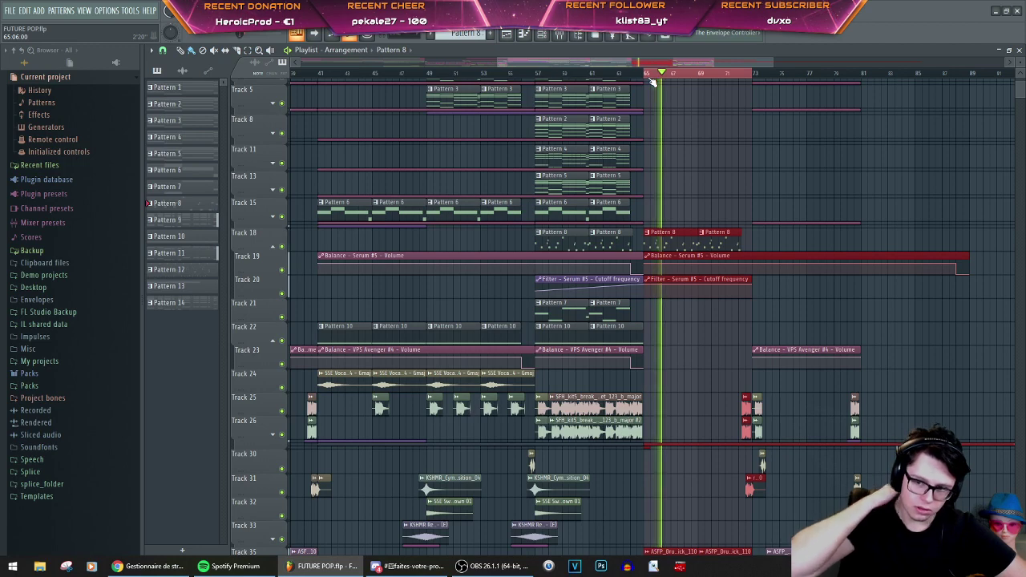
left_click(549, 37)
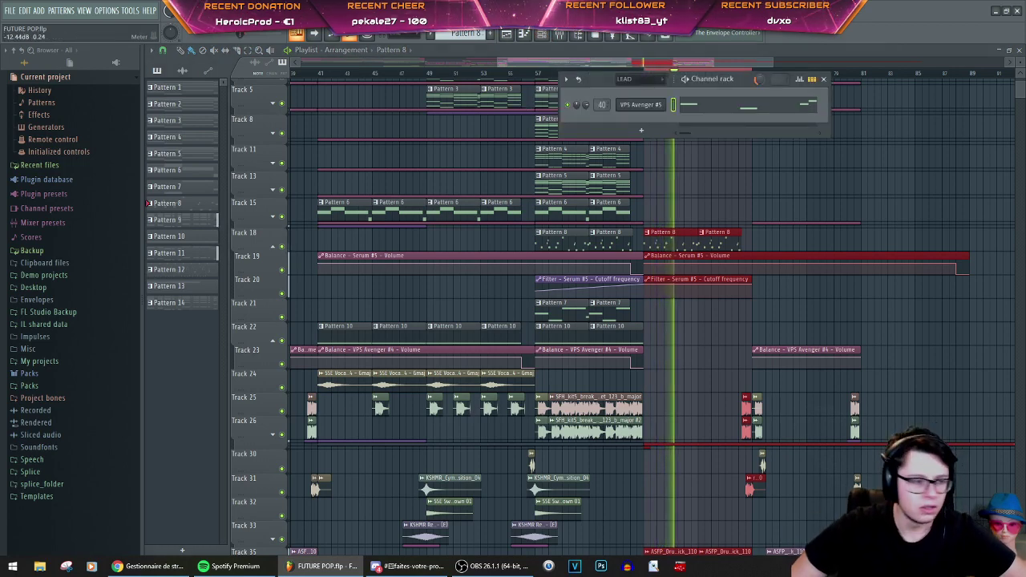
key("space")
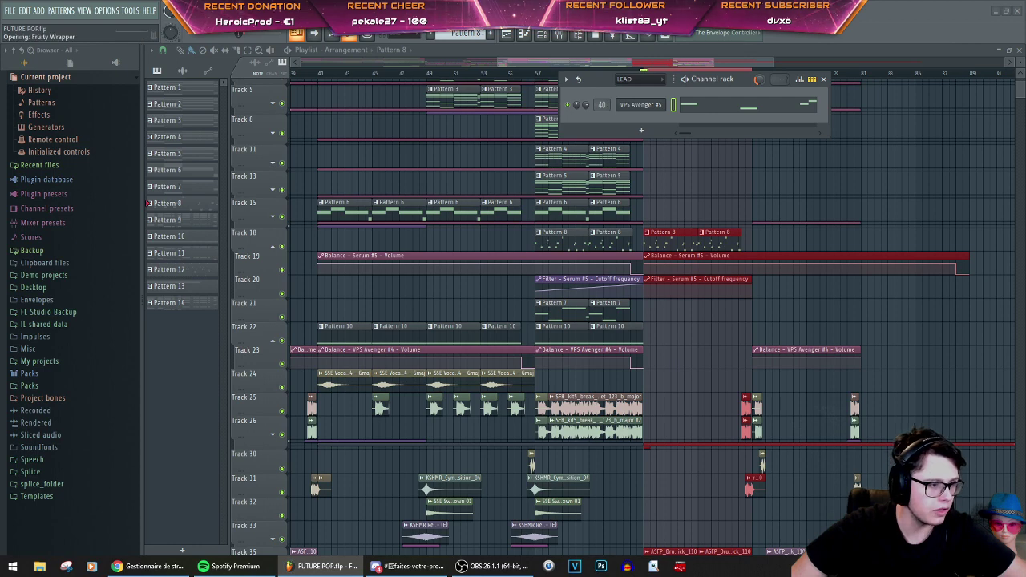
key("space")
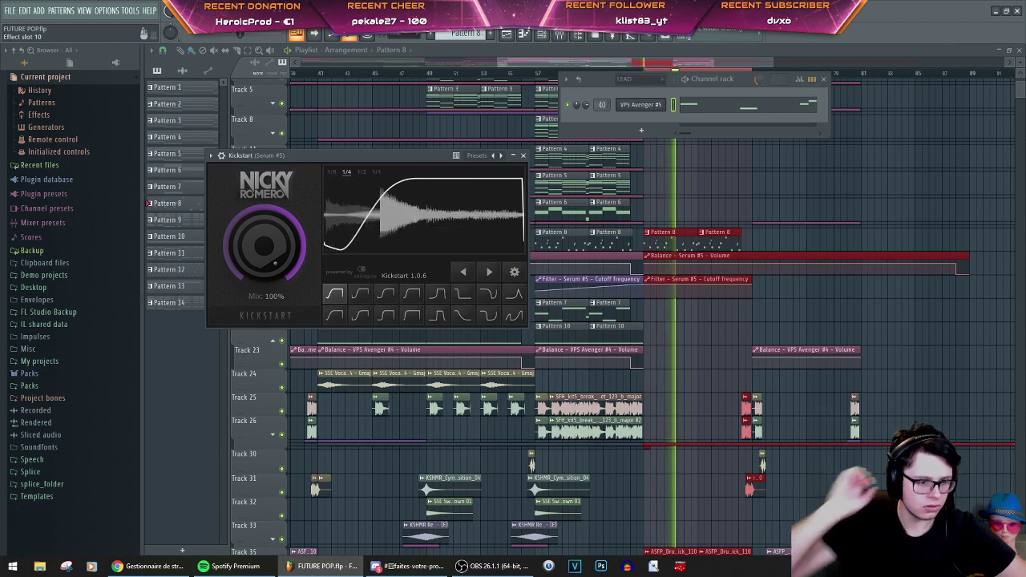
scroll(679, 276, "up", 2)
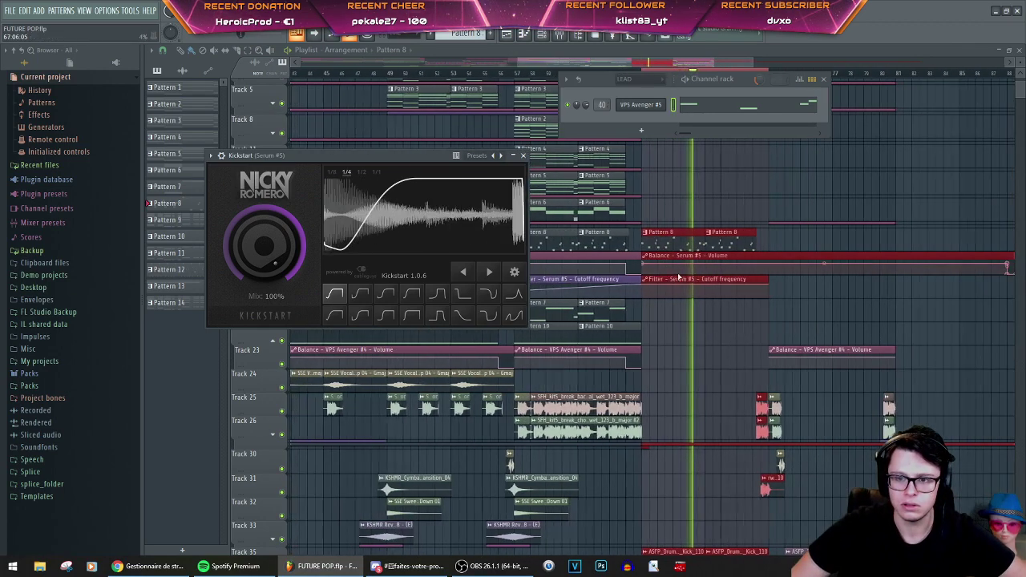
Step: Audition LD Terminate Stack, LD Vintage Glide, LD Water Drops and LD Blue Ride in VPS Avenger #5, and load LD Basic Future
left_click(666, 105)
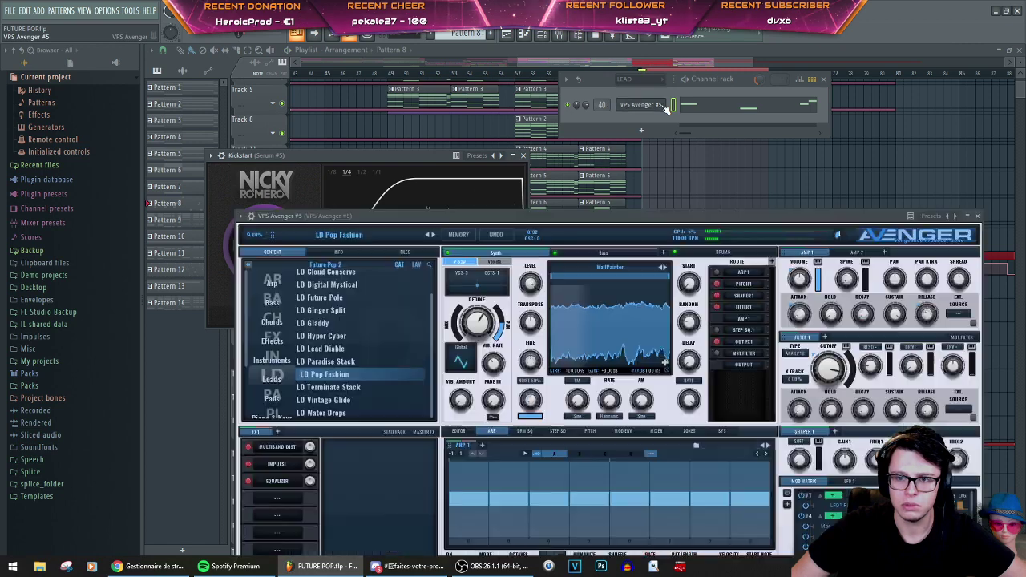
left_click(349, 389)
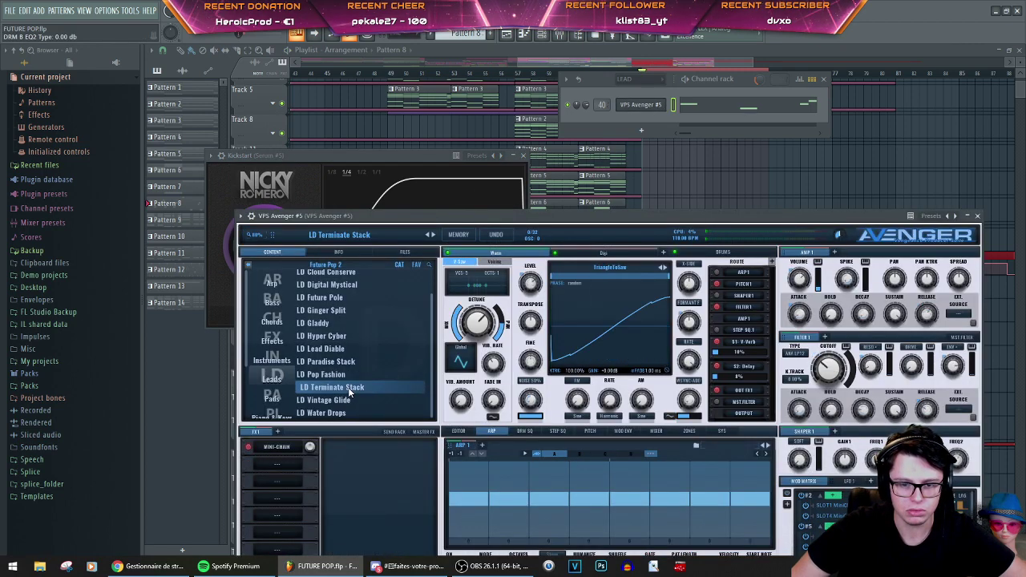
left_click(344, 399)
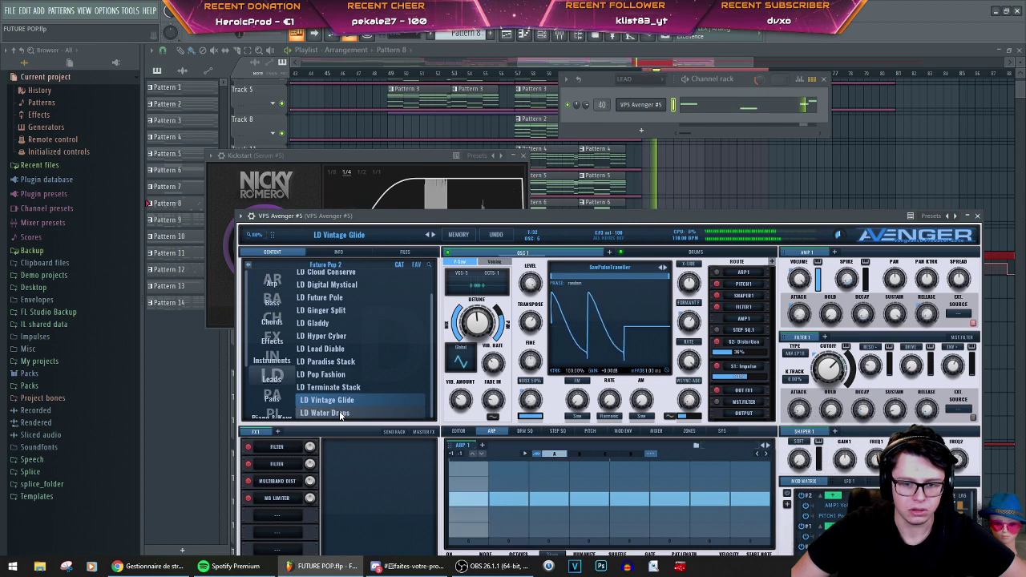
left_click(340, 414)
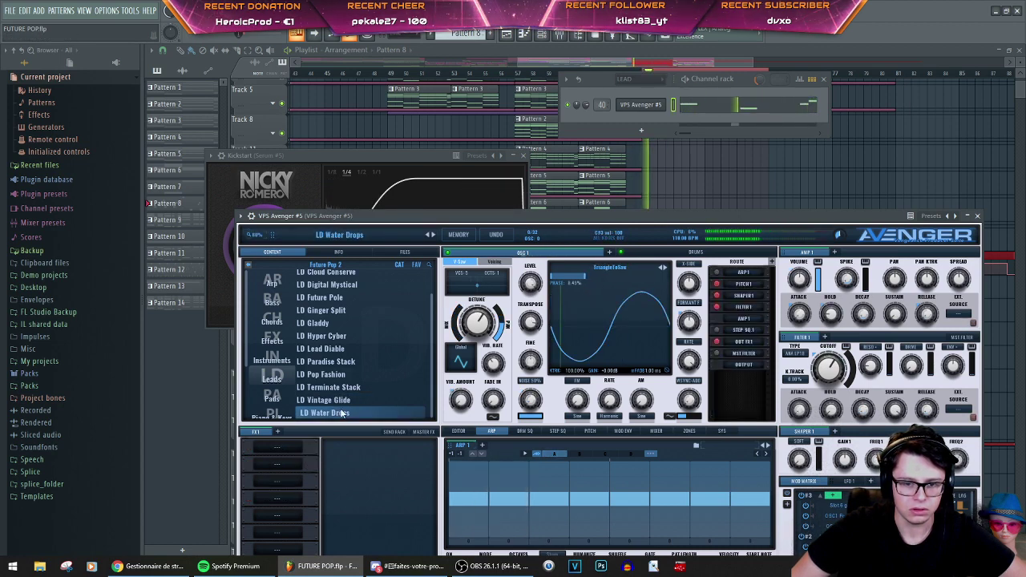
scroll(360, 350, "up", 3)
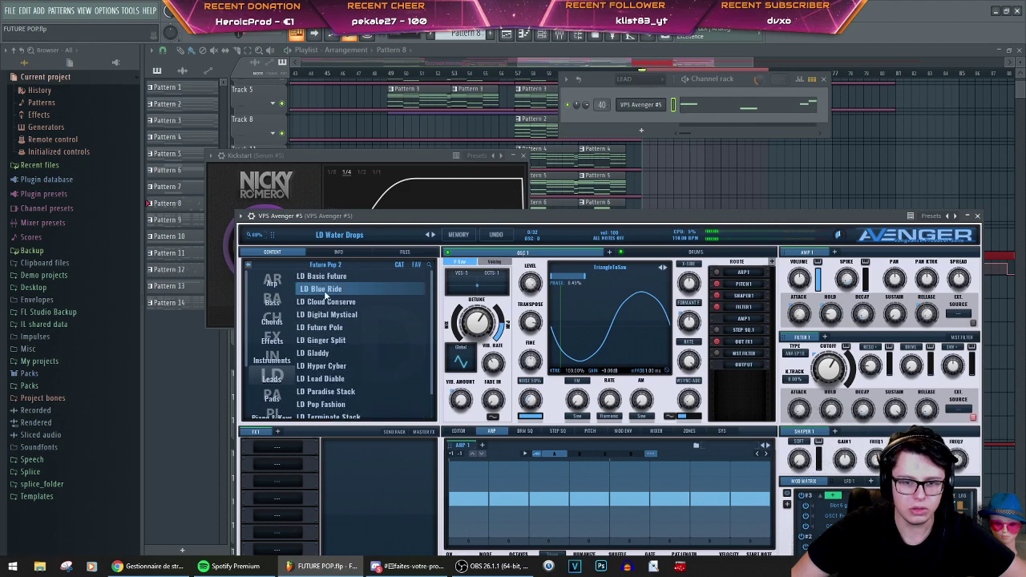
left_click(325, 292)
left_click(331, 276)
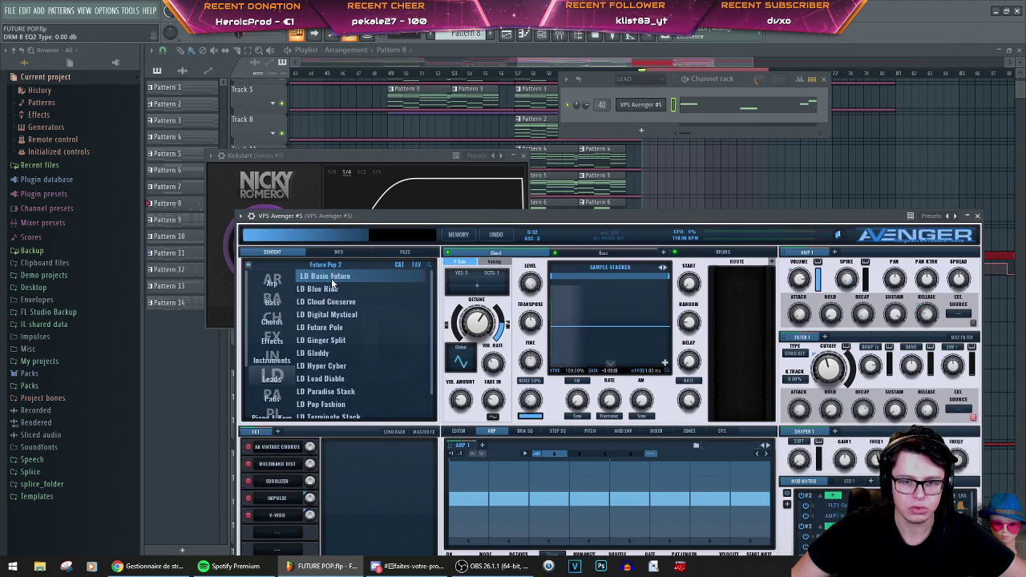
Step: Inspect the modulation source choices for the LFO 1 entry in the LD Basic Future modulation matrix
left_click_drag(542, 225, 496, 91)
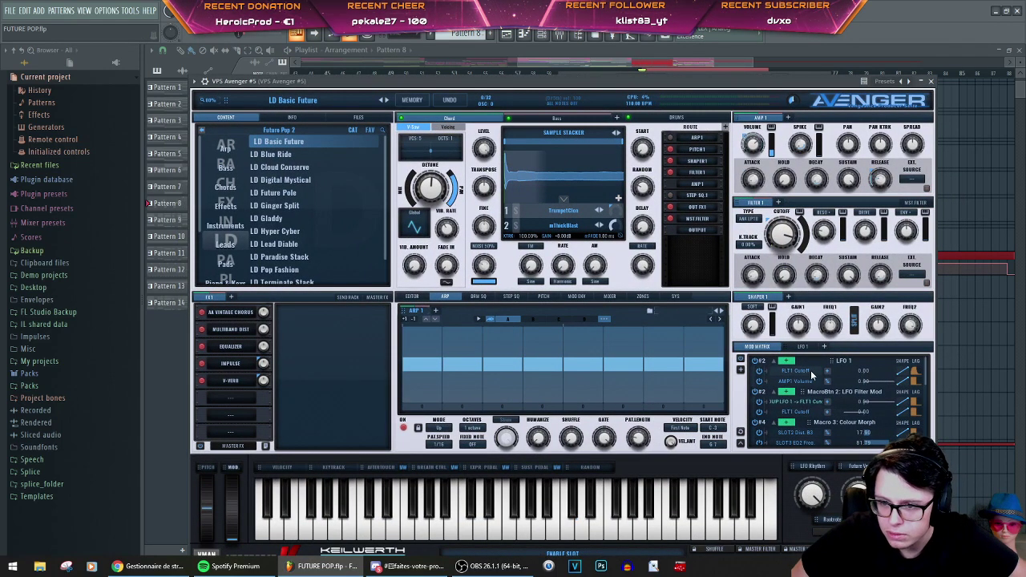
left_click(845, 361)
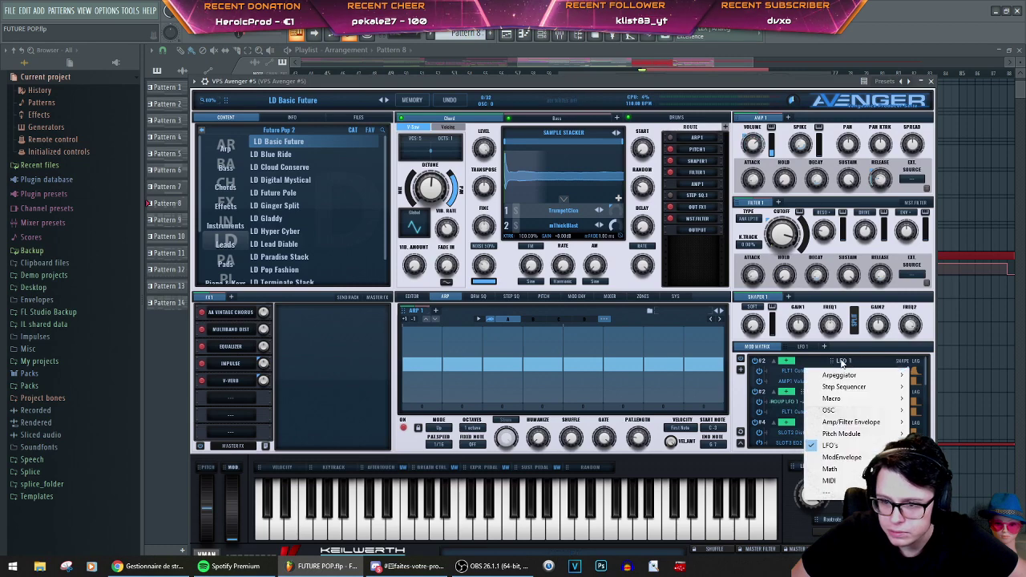
left_click(805, 362)
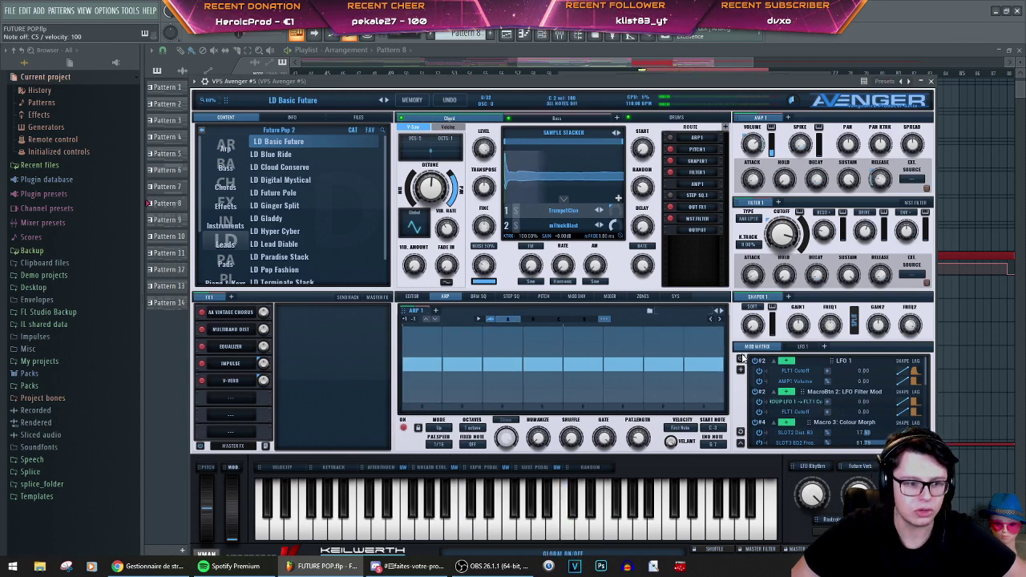
left_click_drag(620, 76, 608, 162)
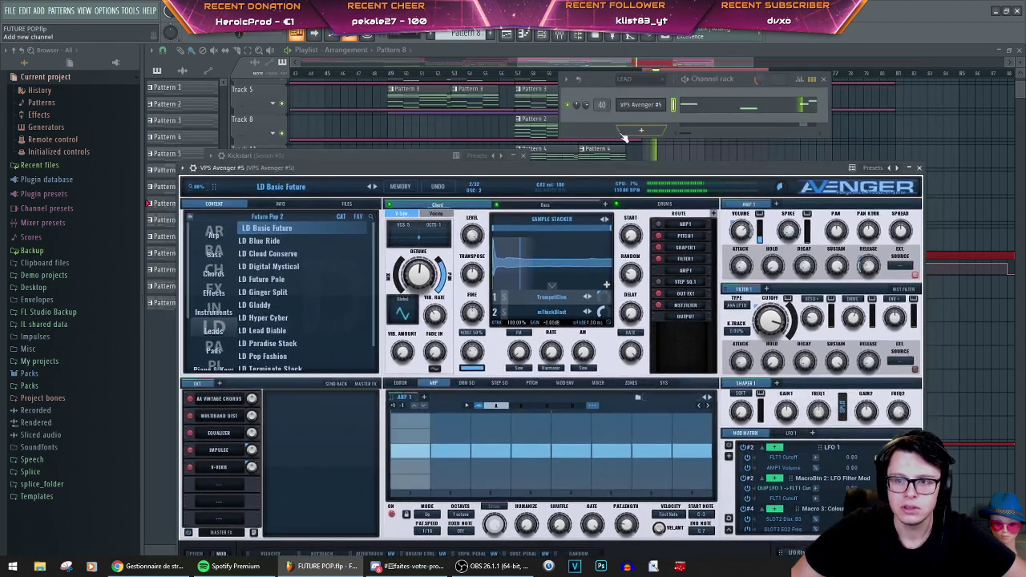
Step: Clone the VPS Avenger #5 channel and copy its notes into the cloned VPS Avenger #6
right_click(637, 115)
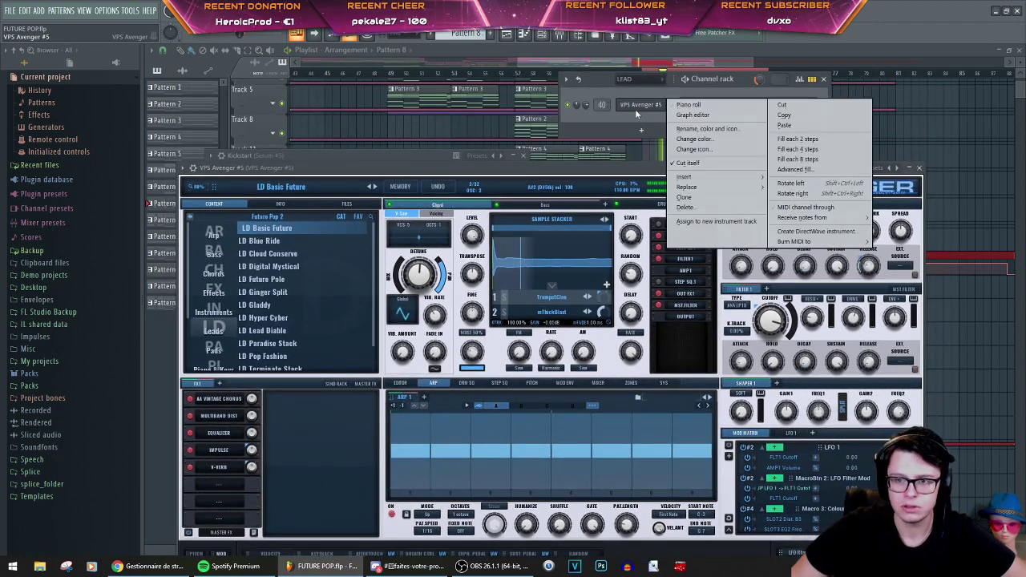
left_click(684, 197)
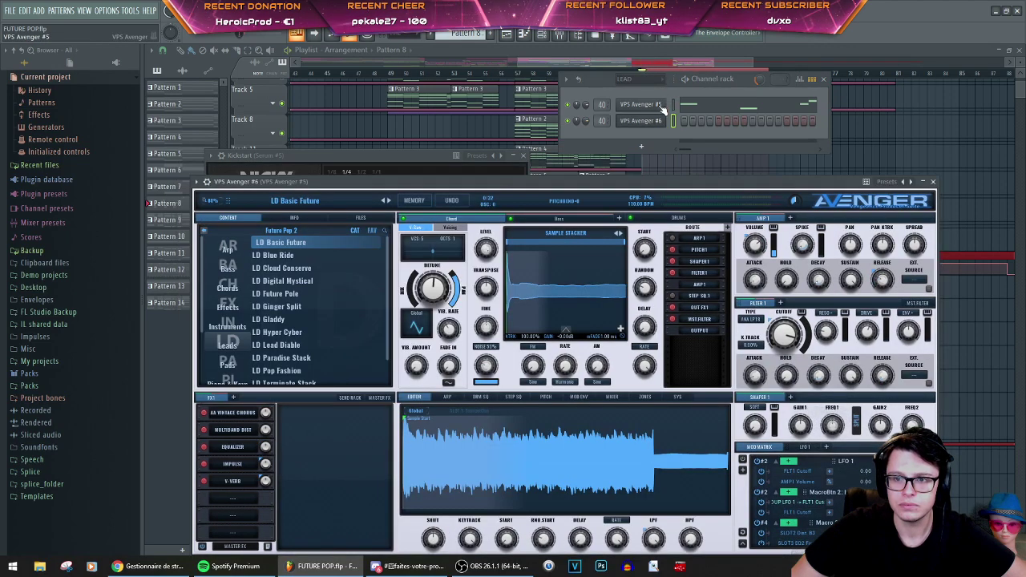
right_click(660, 107)
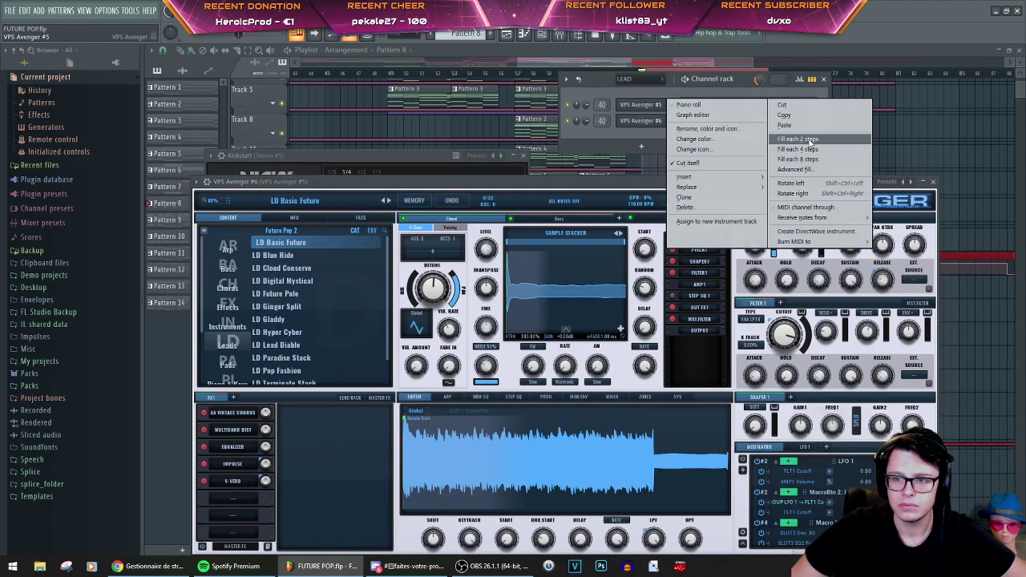
left_click(792, 116)
right_click(674, 119)
left_click(765, 140)
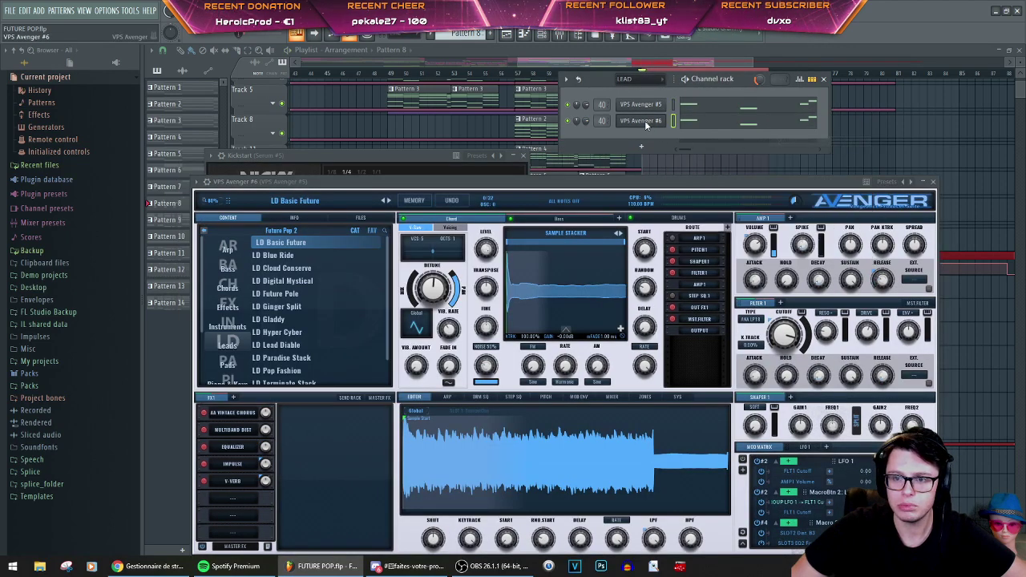
Step: Load the LD Future Pole preset in VPS Avenger #6
left_click(642, 121)
left_click(641, 121)
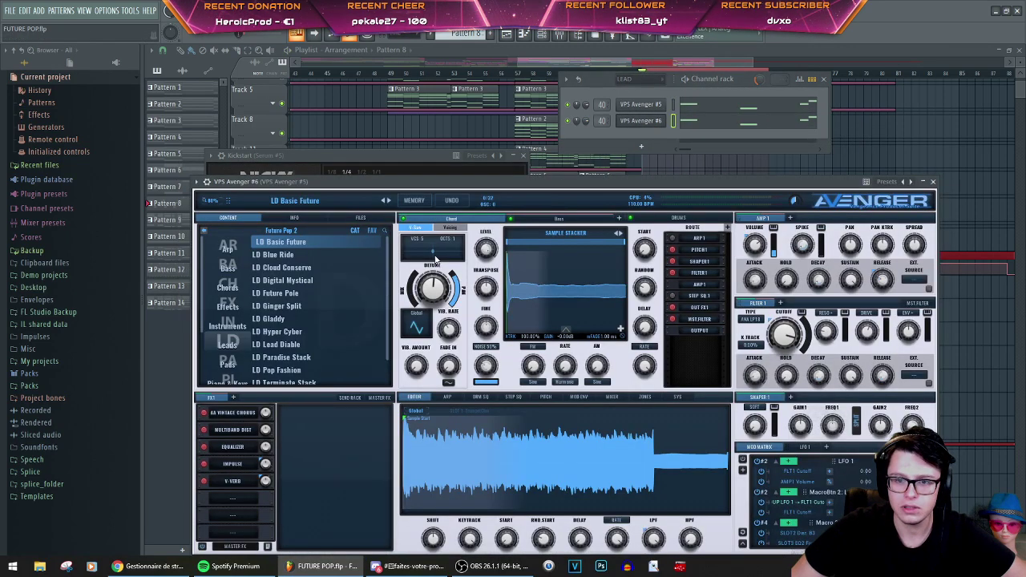
left_click(291, 293)
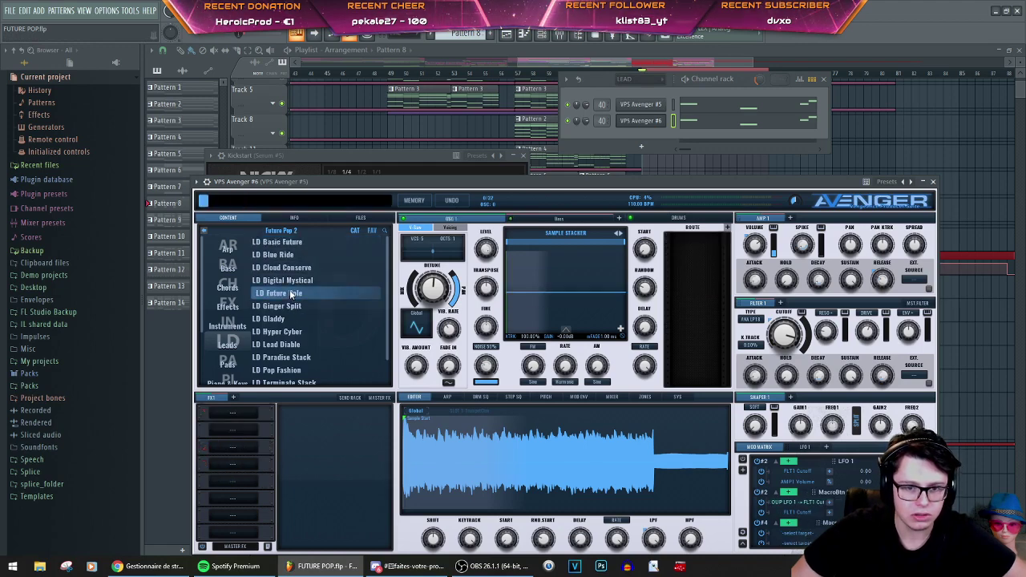
Step: Audition the layered VPS Avenger leads in Pattern 8, and add a Serum channel
key("space")
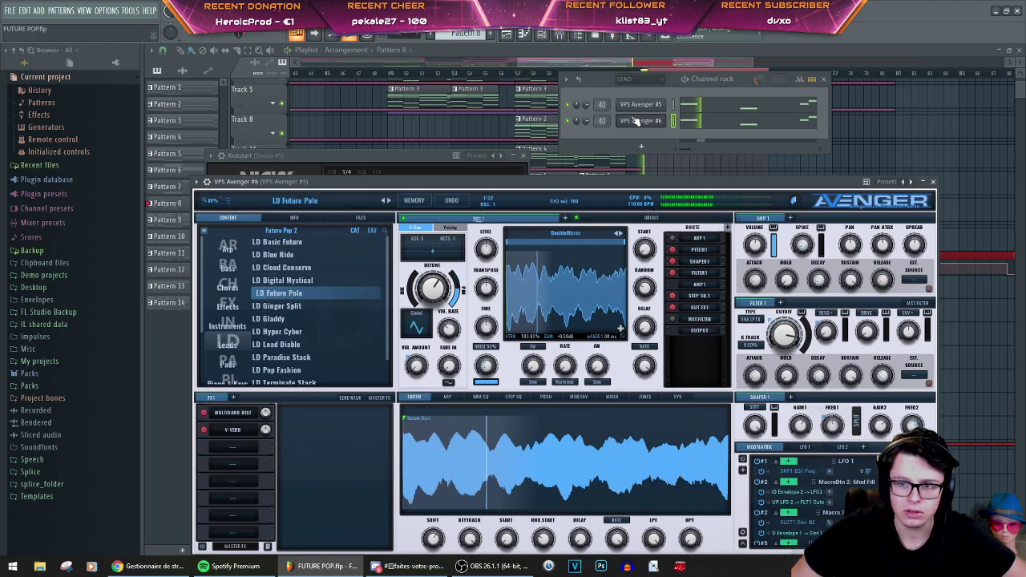
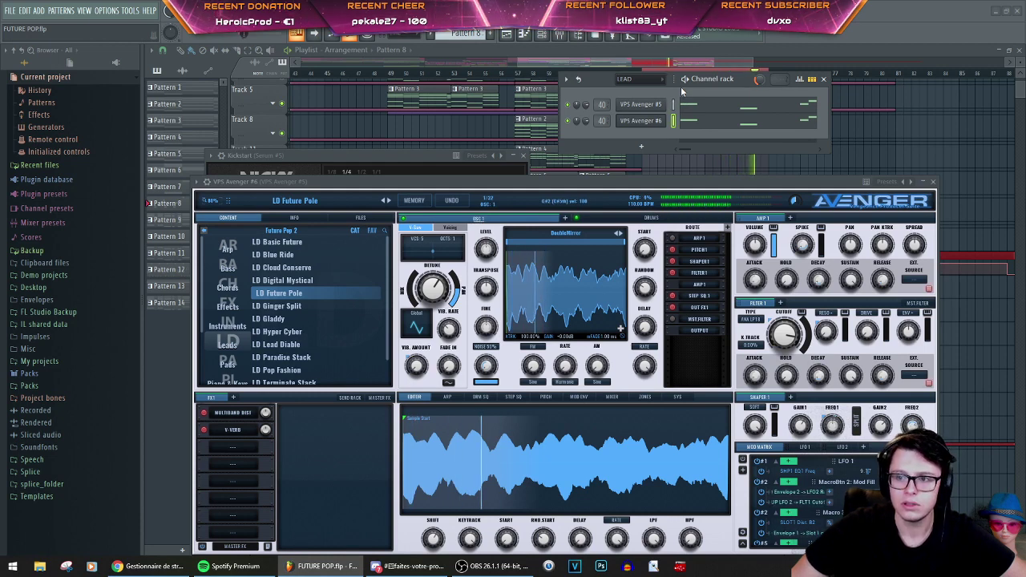
left_click(687, 80)
left_click(687, 80)
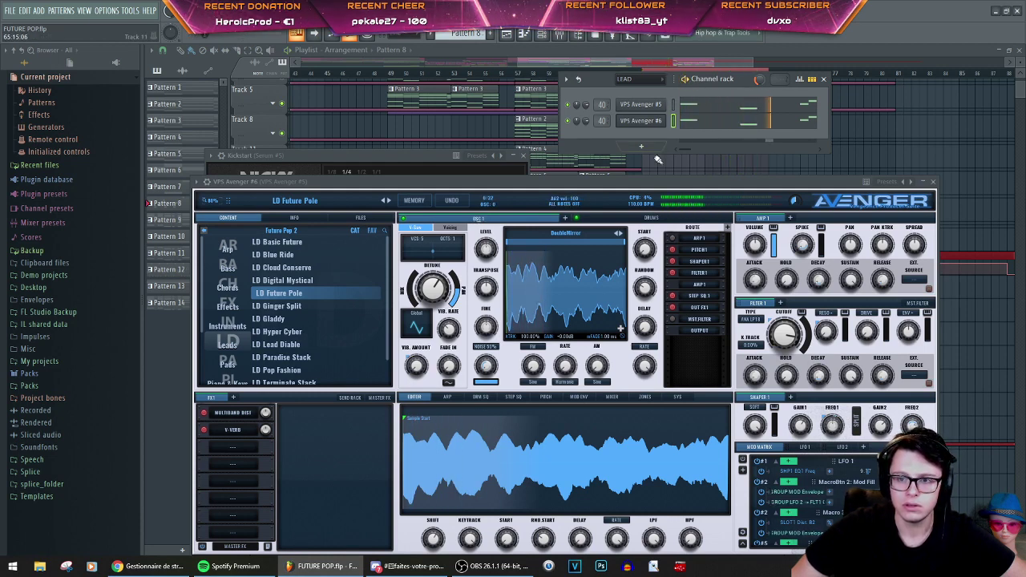
left_click(641, 146)
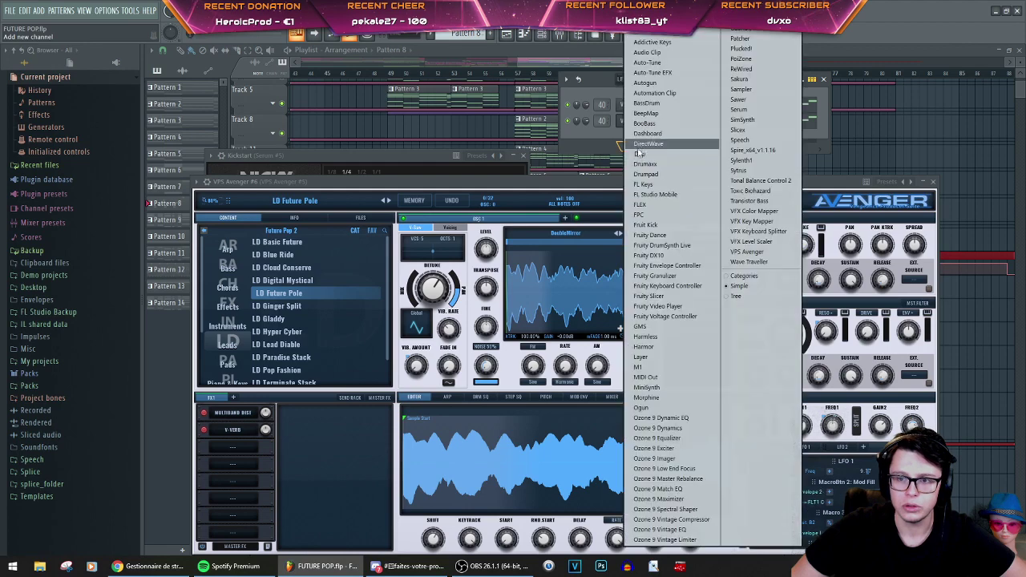
left_click(751, 110)
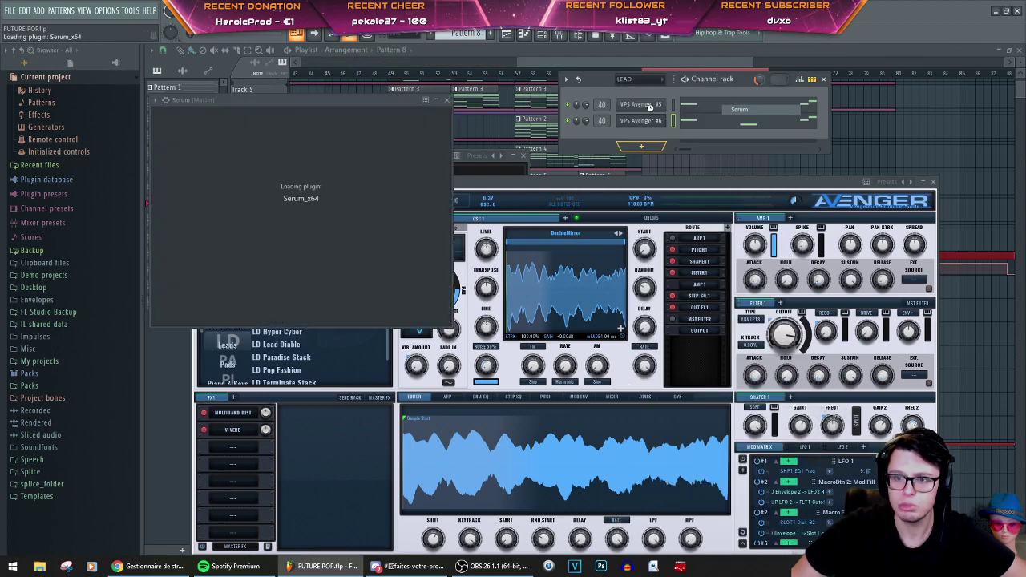
Step: Copy the VPS Avenger #5 notes into the Serum #15 channel and play the result
right_click(653, 106)
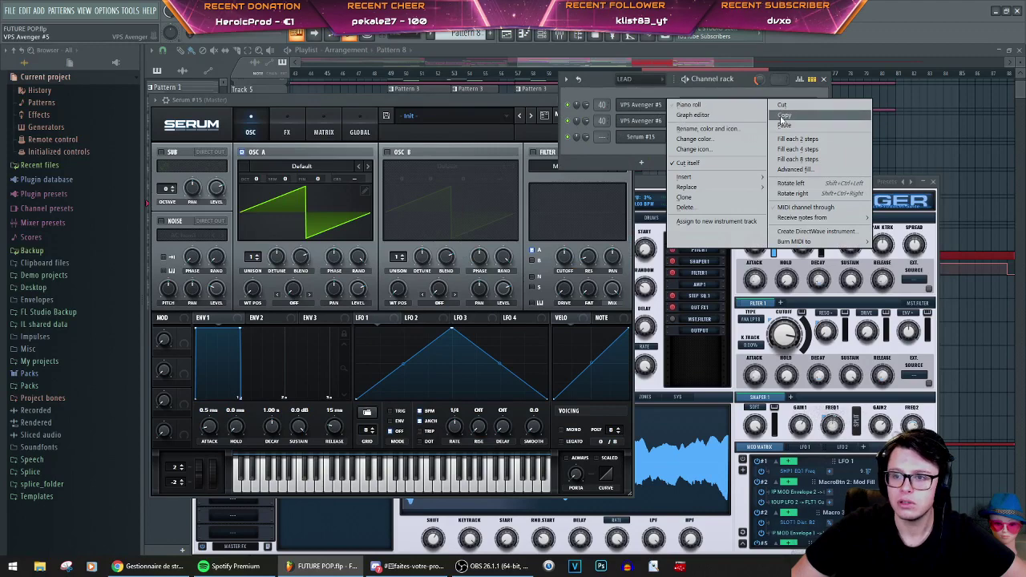
left_click(778, 118)
right_click(661, 134)
left_click(782, 158)
key("space")
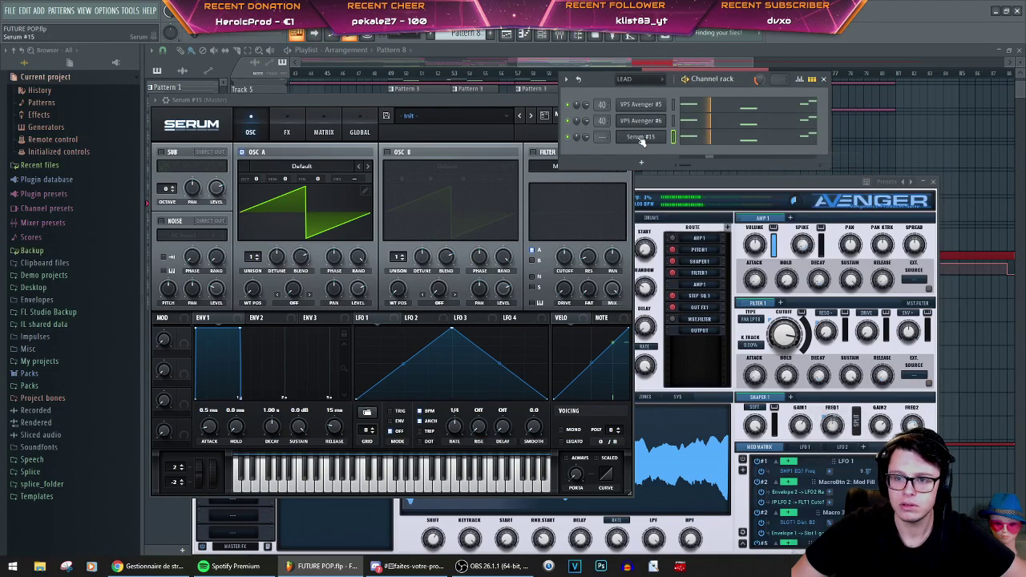
Step: Load the PL - Attack Pluck preset from L.M. Presets Pack for Serum in Serum #15
left_click(640, 138)
left_click(641, 141)
left_click(433, 115)
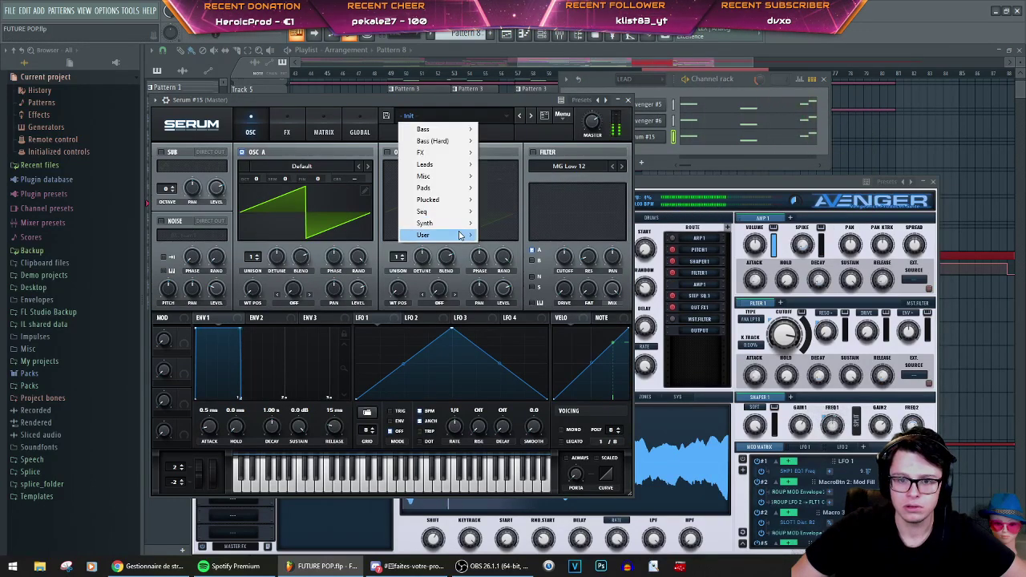
mouse_move(433, 235)
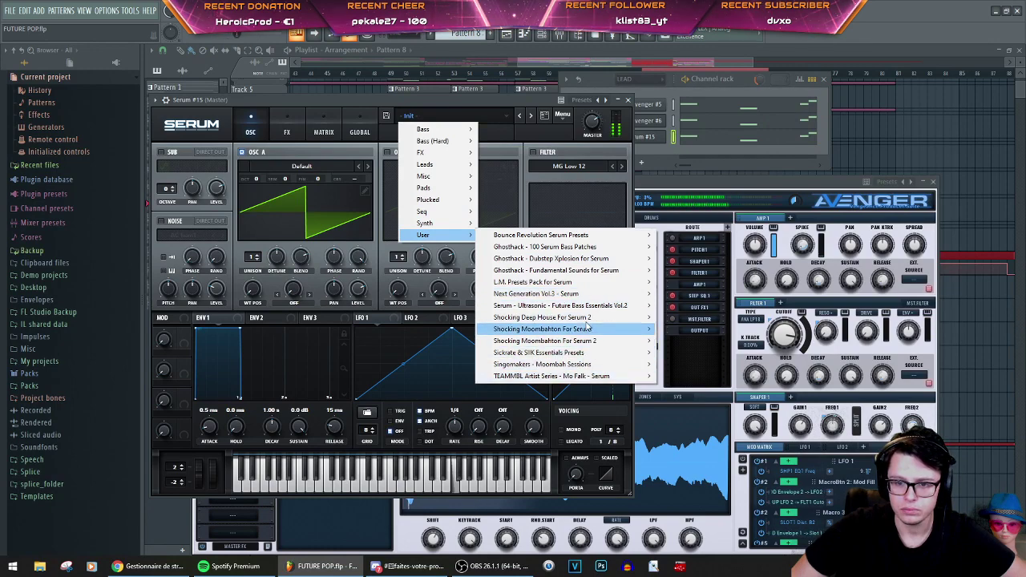
mouse_move(595, 285)
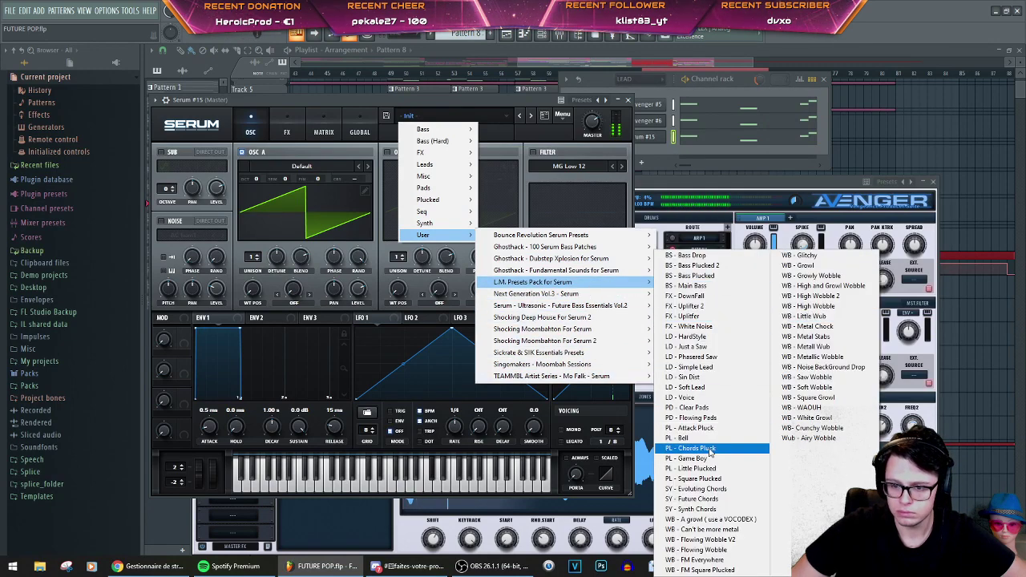
left_click(690, 427)
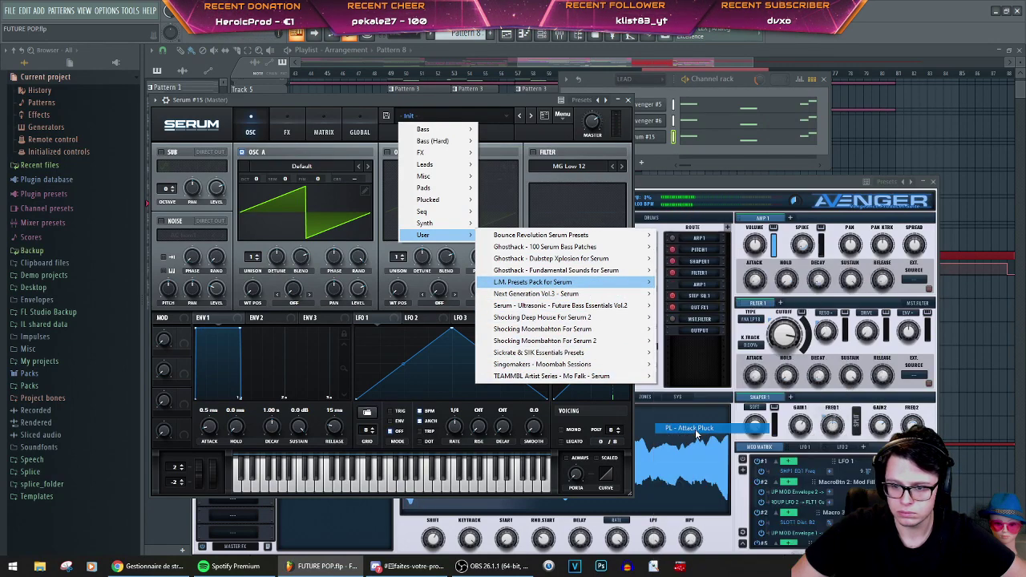
left_click(655, 138)
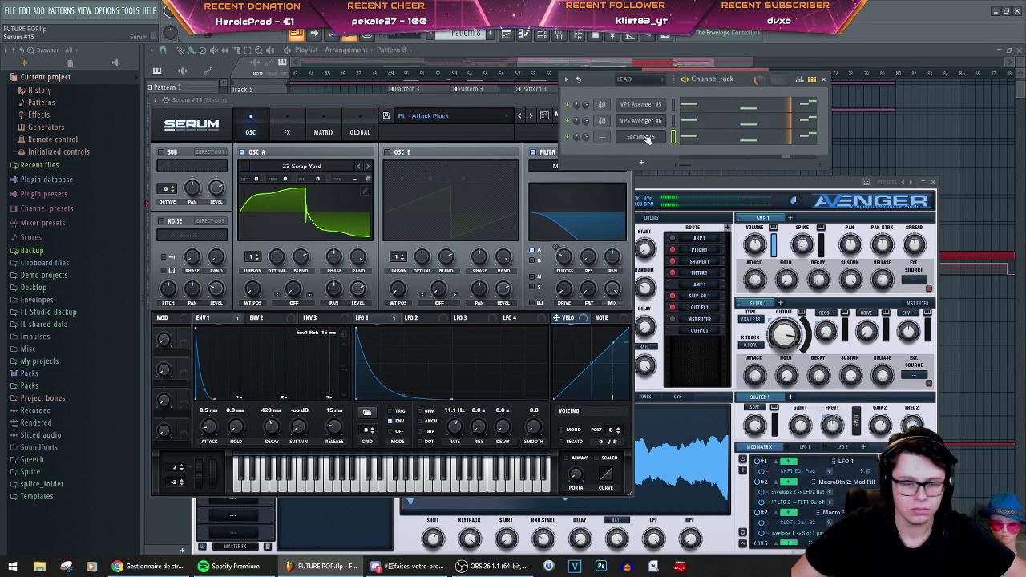
Step: Route Serum #15 to mixer track 40 and set its channel volume to 61%
scroll(602, 137, "up", 16)
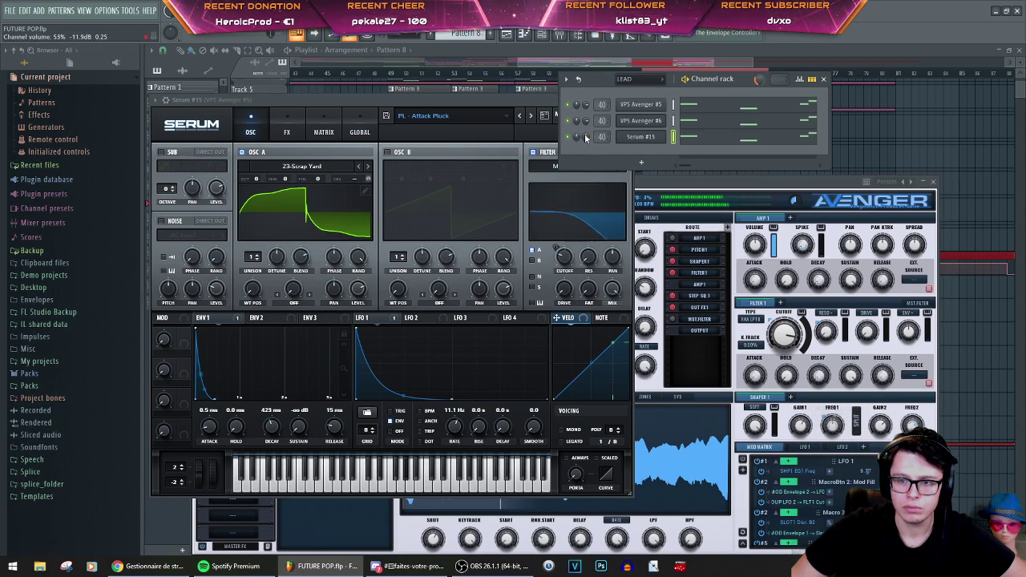
scroll(585, 136, "up", 4)
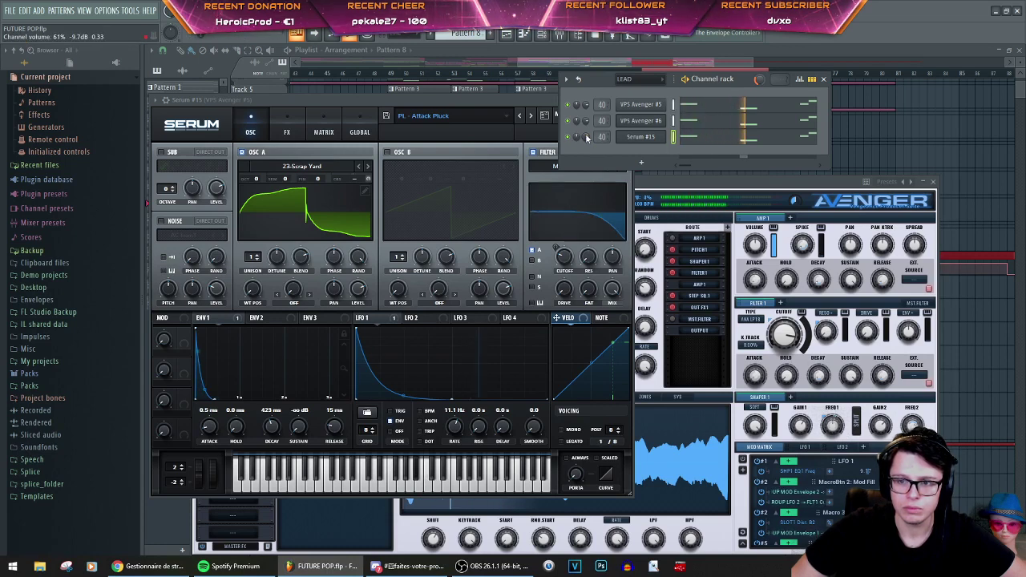
left_click(652, 137)
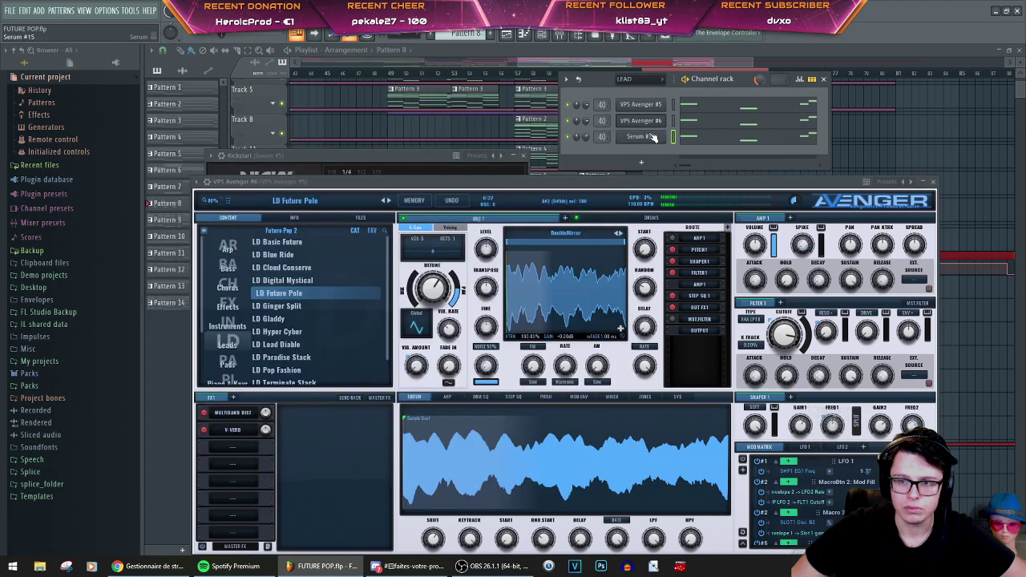
left_click(652, 137)
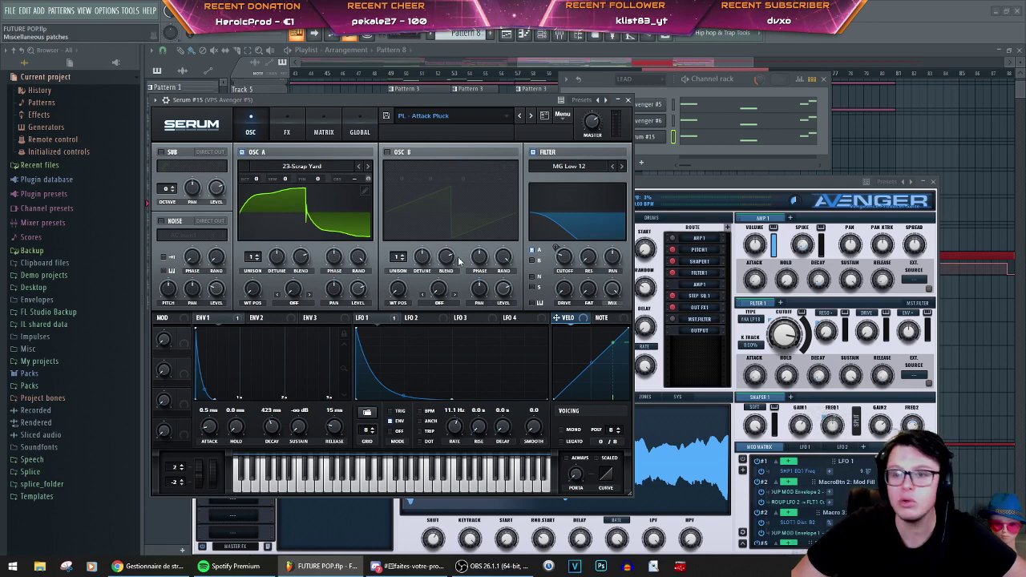
Step: Load the LD Plucky preset from Sickrate & SIIK Essentials Presets in Serum #15 and audition it at 40% channel volume
left_click(692, 84)
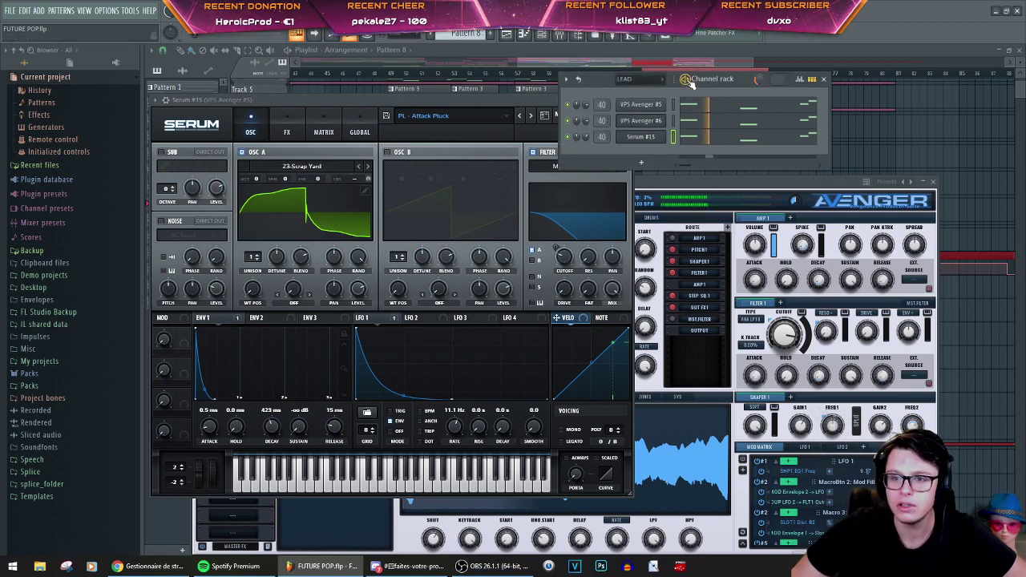
left_click(652, 138)
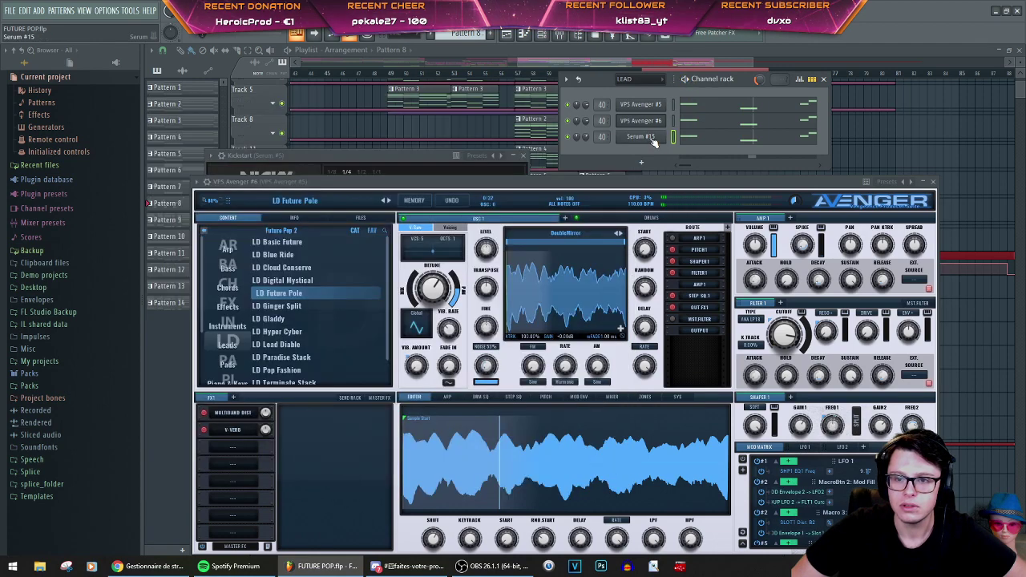
left_click(652, 138)
left_click(480, 115)
mouse_move(442, 239)
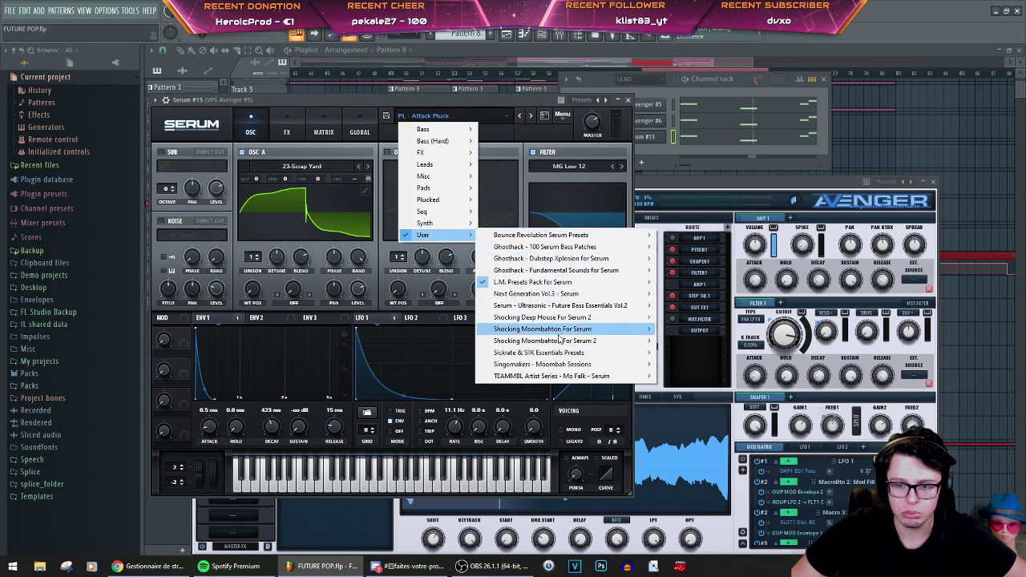
mouse_move(615, 357)
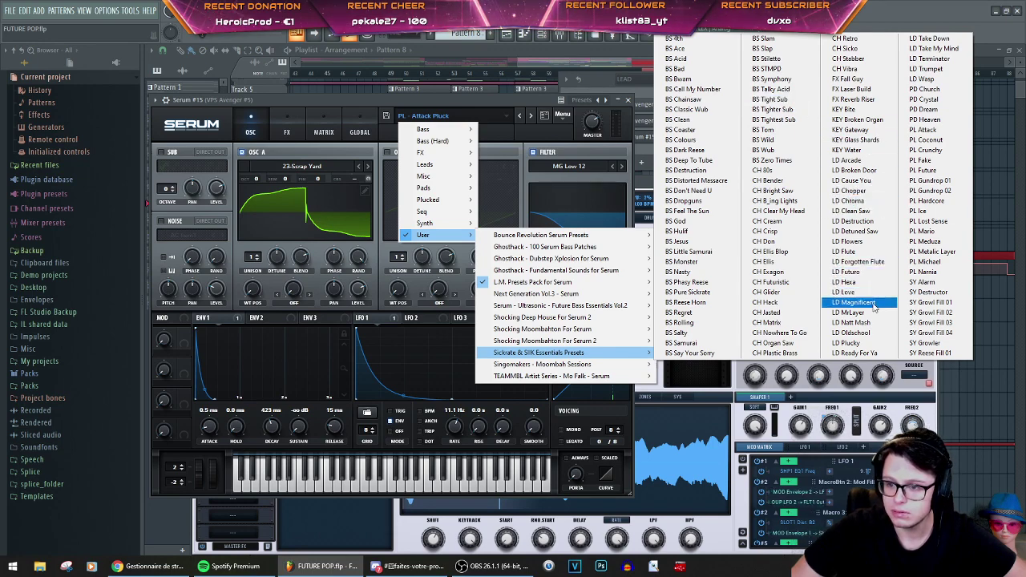
left_click(866, 344)
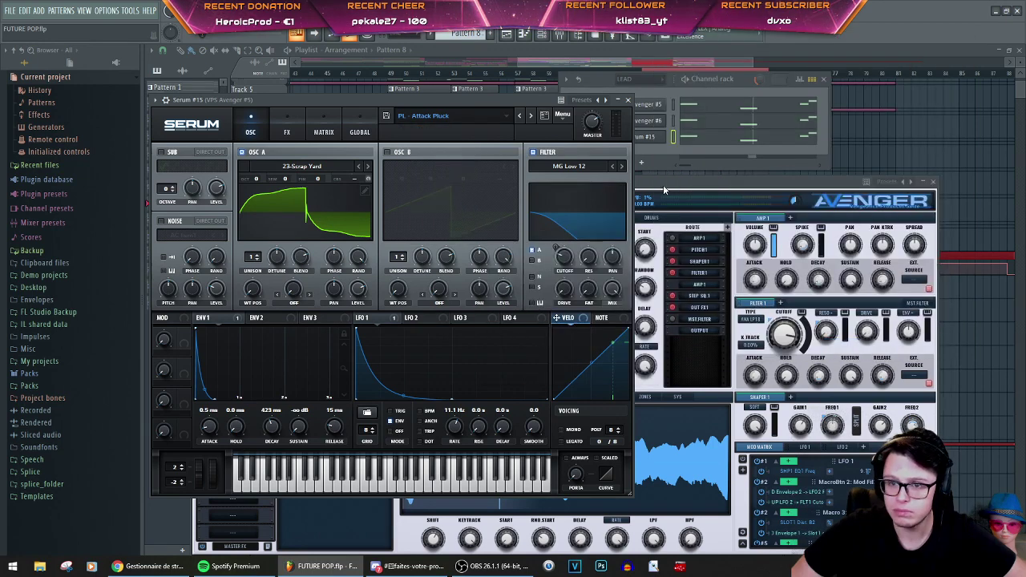
left_click(673, 91)
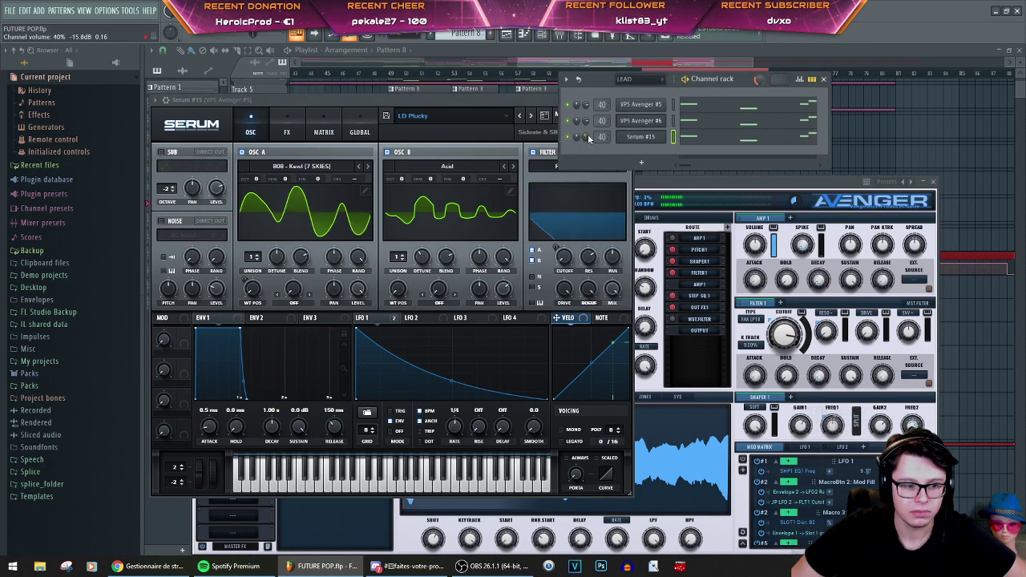
key("space")
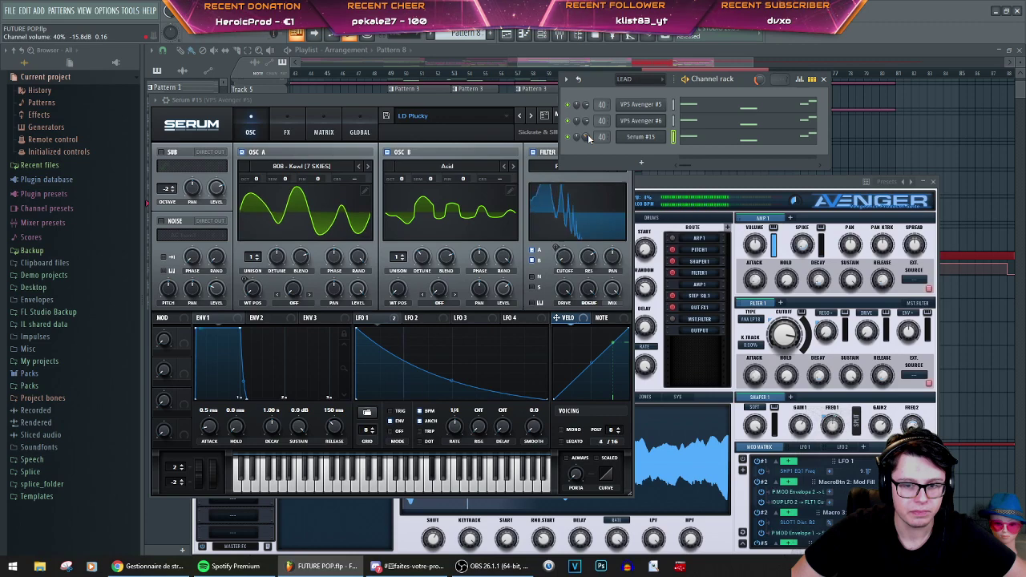
Step: Transpose all Serum #15 notes down one octave and set its channel volume to 53%
right_click(664, 134)
left_click(688, 137)
key("ctrl+a")
scroll(471, 372, "up", 1)
key("space")
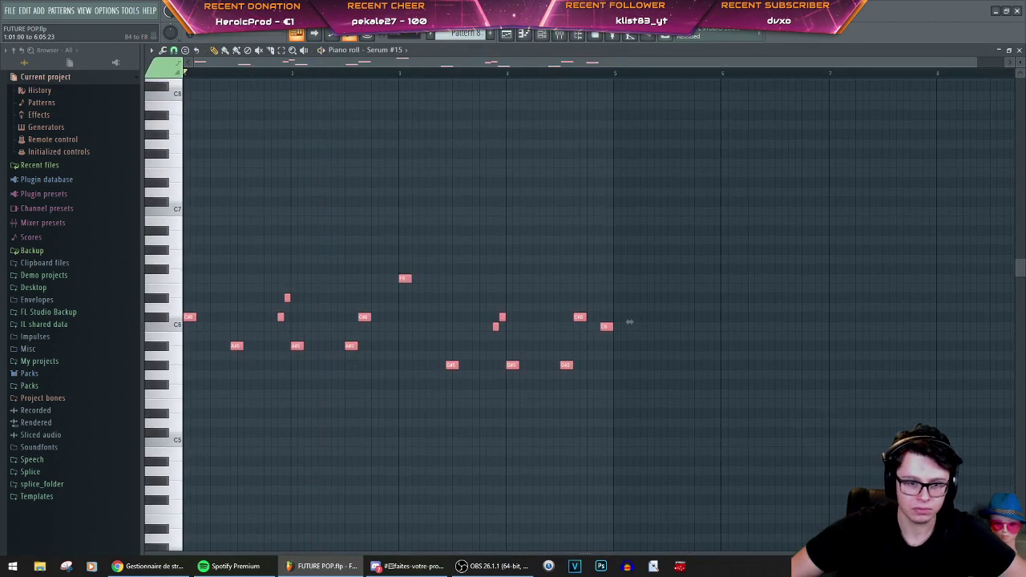
key("ctrl+Down")
key("space")
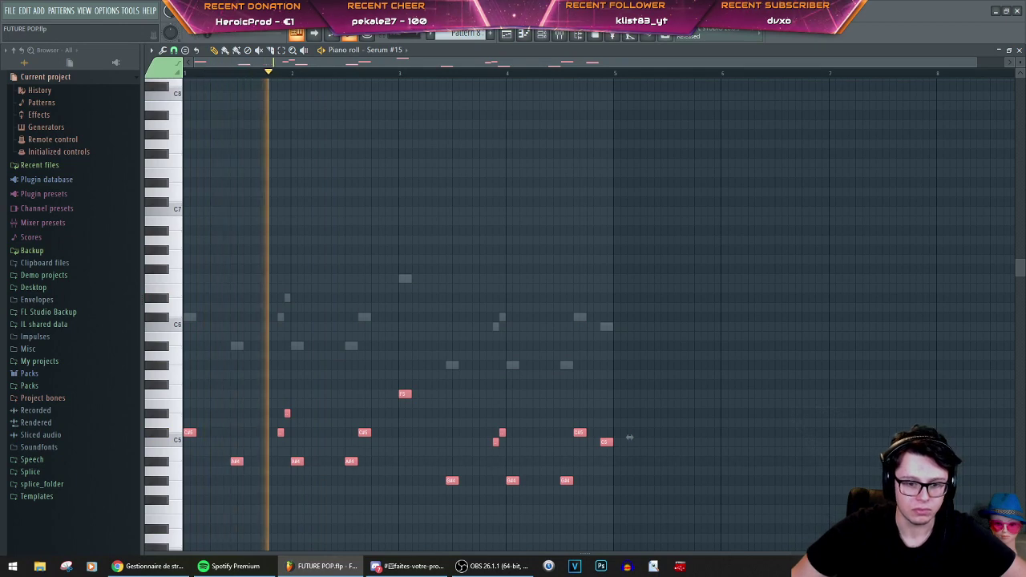
key("F7")
left_click_drag(587, 137, 587, 132)
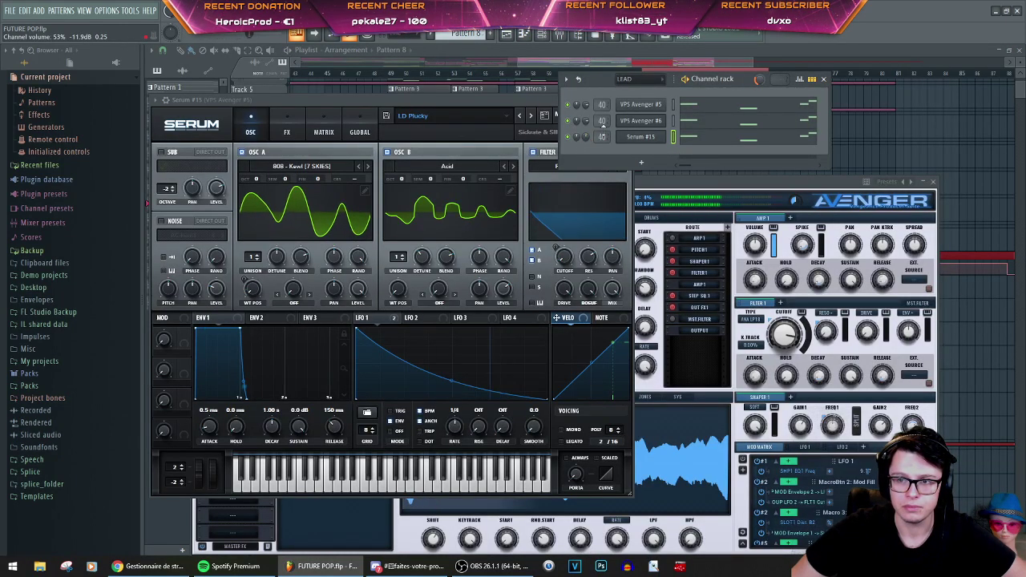
Step: Play the arrangement from bar 65 to hear the layered leads in the drop, with the LEAD channels in view
left_click(729, 50)
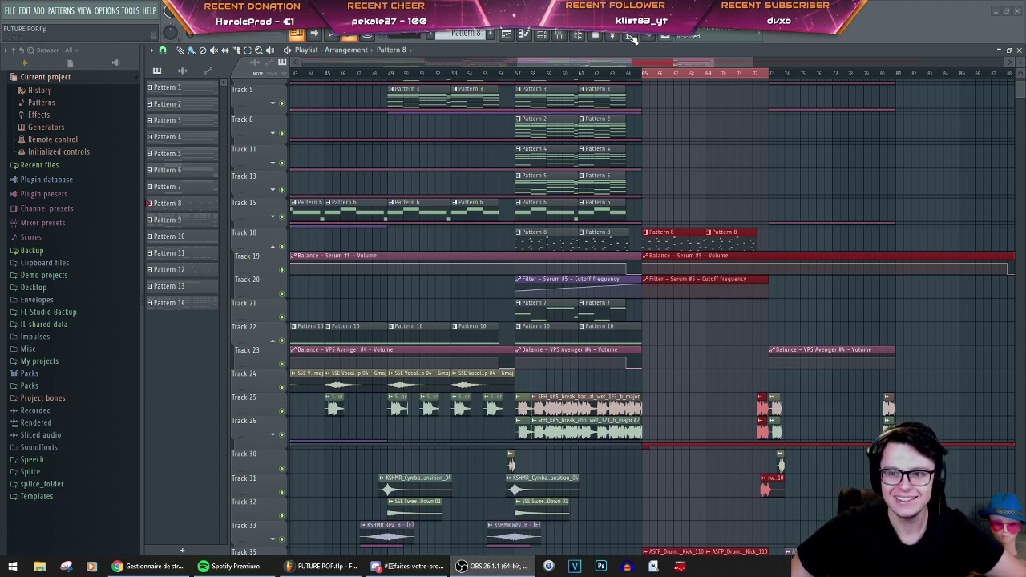
left_click(648, 75)
key("space")
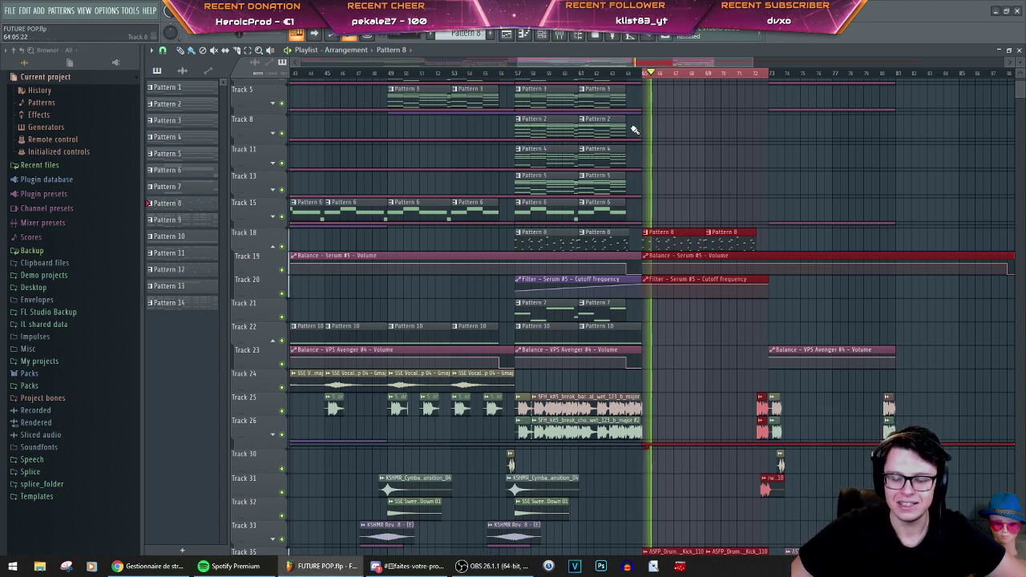
left_click(543, 36)
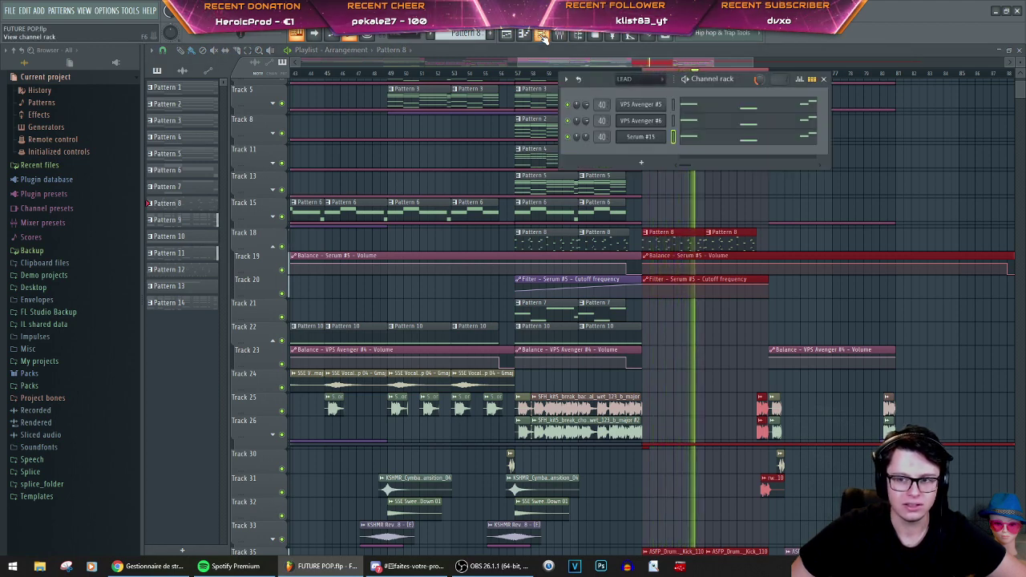
key("space")
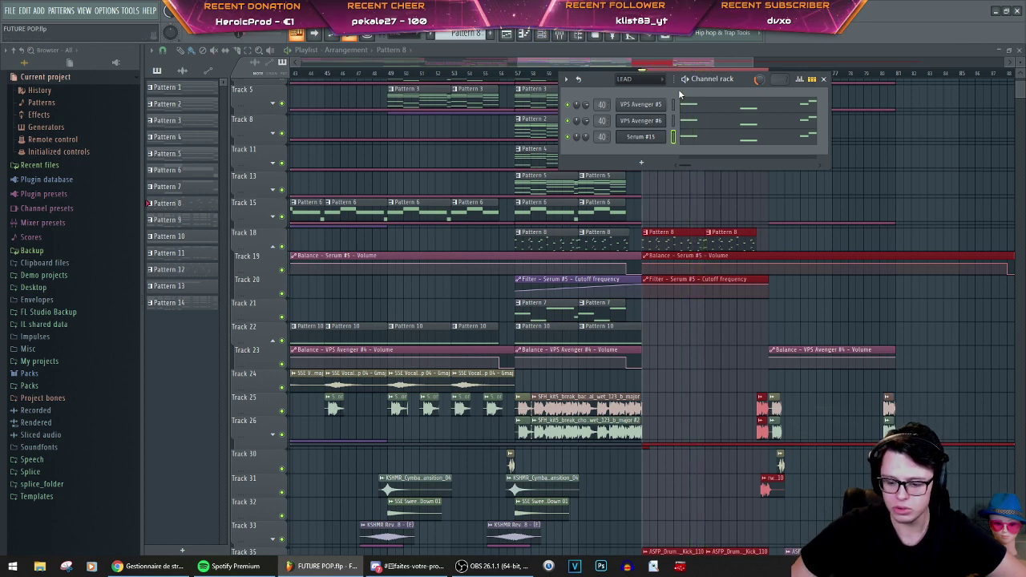
key("space")
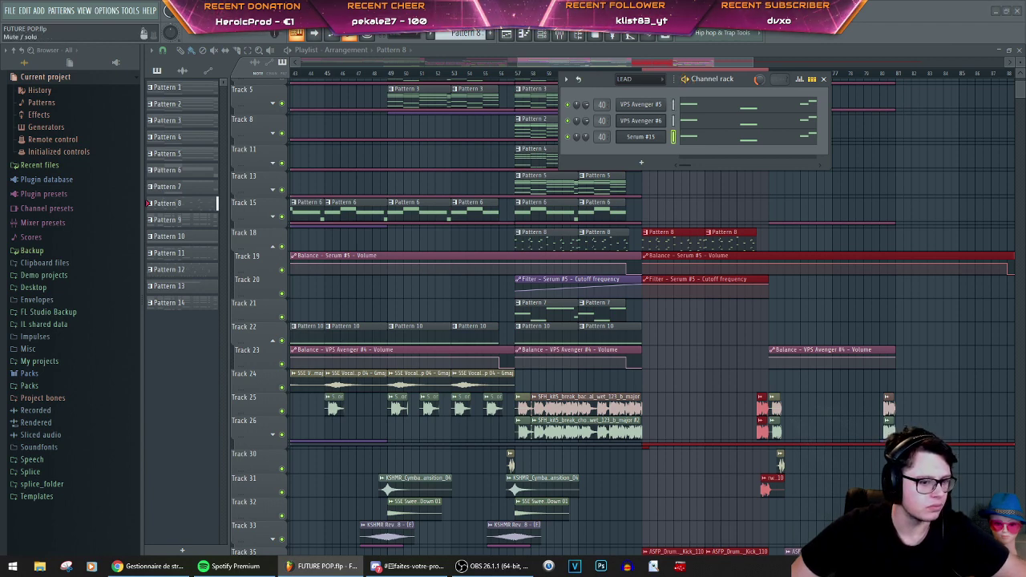
Step: Replay the drop from bar 65 and examine its clips across the playlist tracks
key("F6")
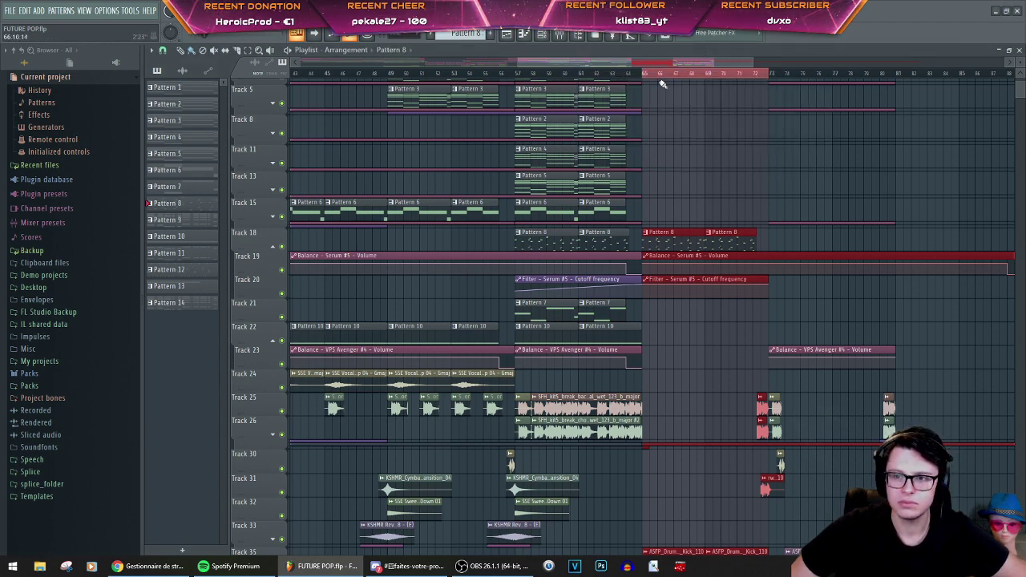
key("space")
scroll(651, 293, "up", 1)
scroll(654, 300, "down", 3)
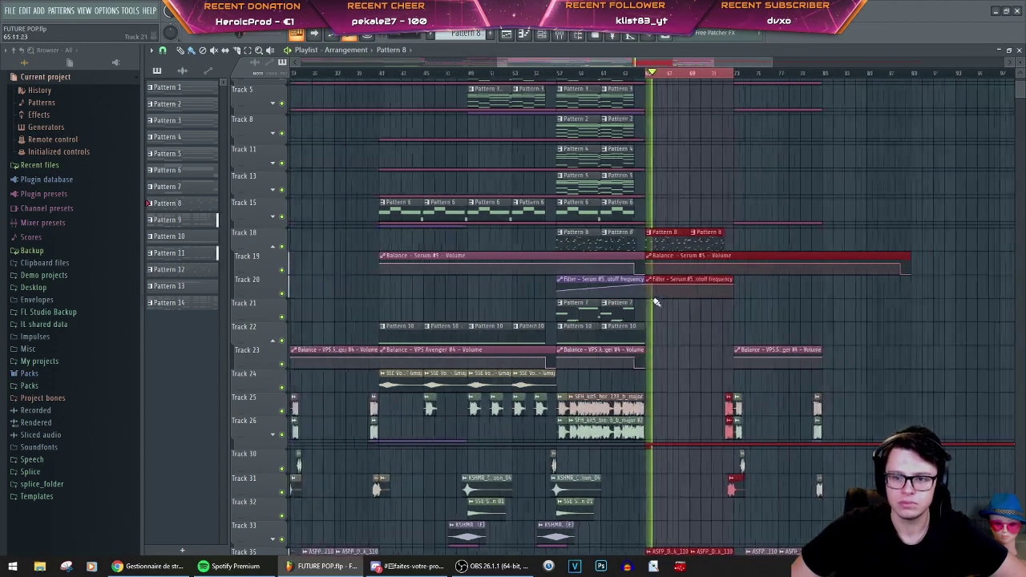
scroll(662, 304, "up", 1)
scroll(666, 302, "down", 3)
scroll(665, 287, "up", 2)
scroll(666, 271, "down", 3)
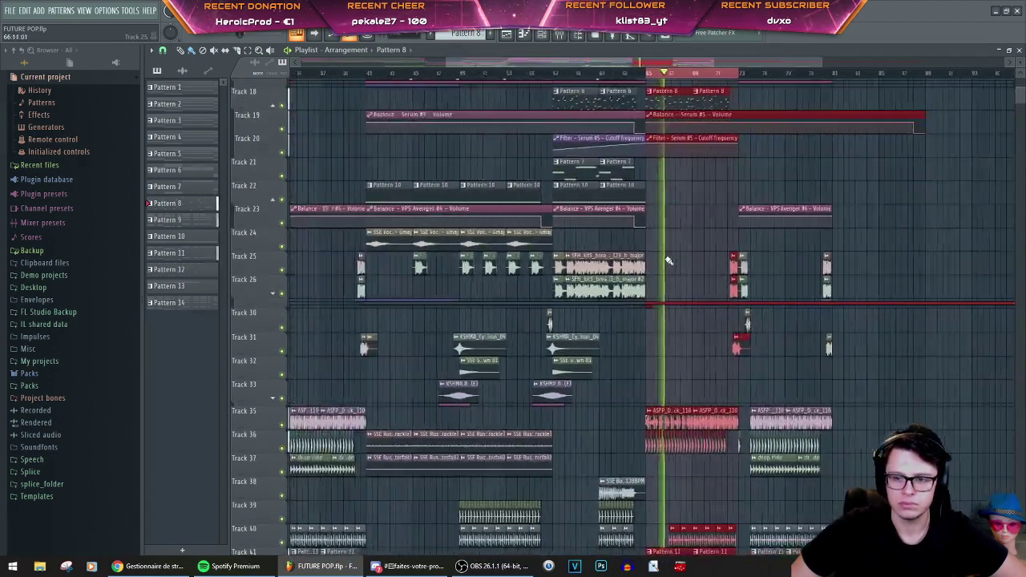
scroll(675, 250, "up", 1)
scroll(676, 251, "up", 1)
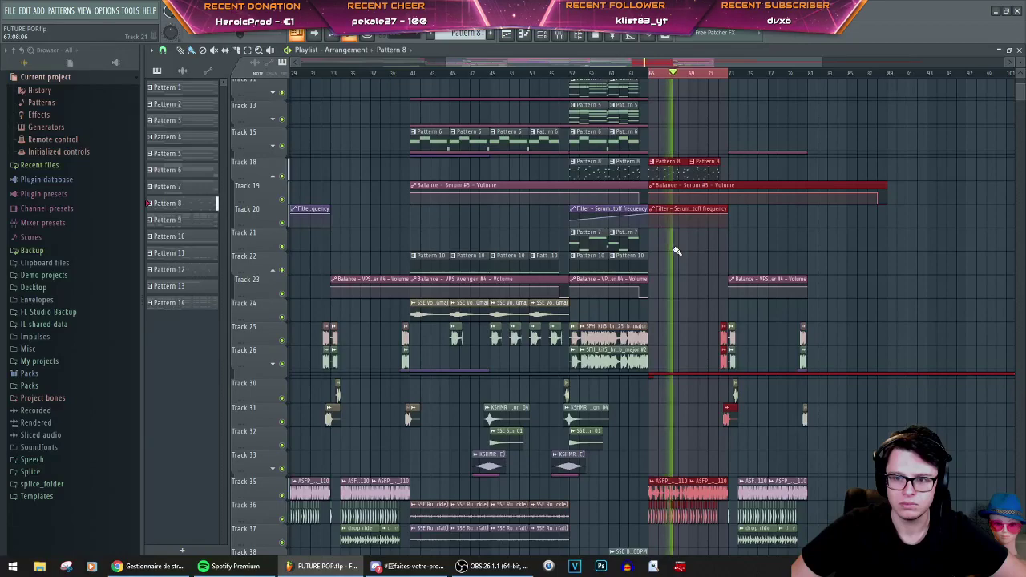
Step: Add a 24 dB/oct low cut at about 194 Hz in FabFilter Pro-Q 3 on the VPS Avenger #5 mixer insert
scroll(676, 251, "up", 2)
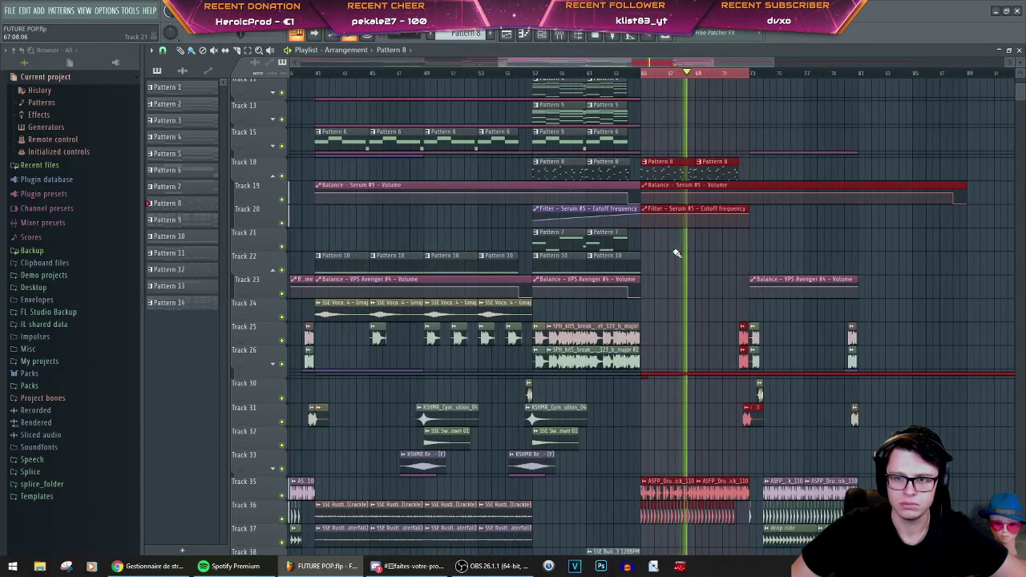
key("space")
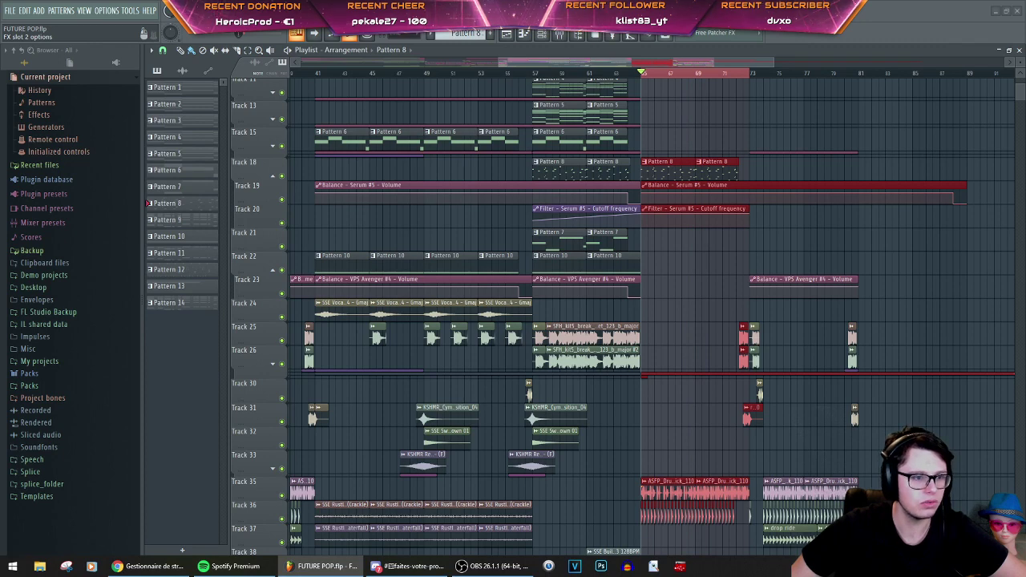
key("space")
double_click(239, 252)
left_click(239, 254, "alt+shift")
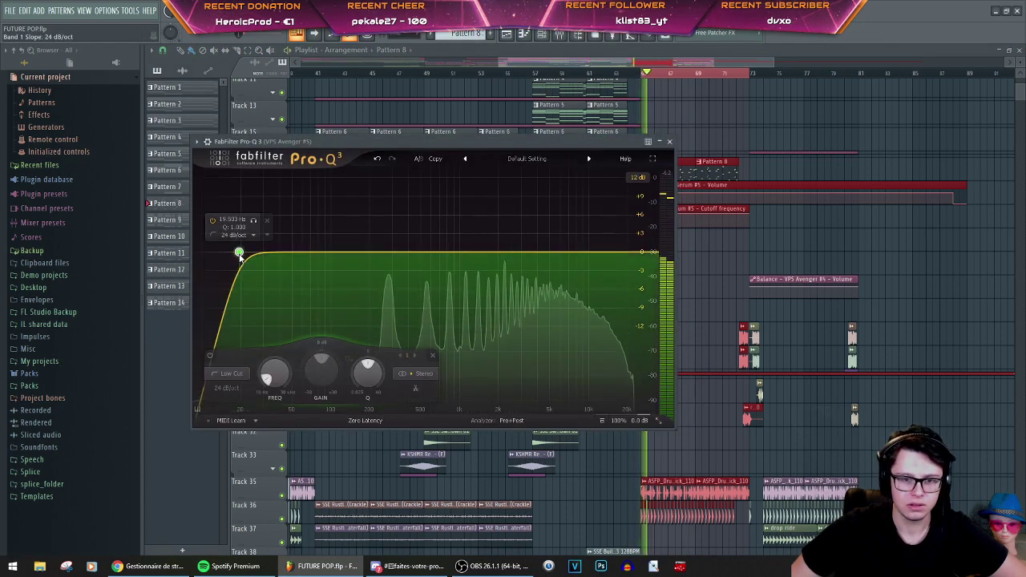
left_click_drag(239, 253, 367, 250)
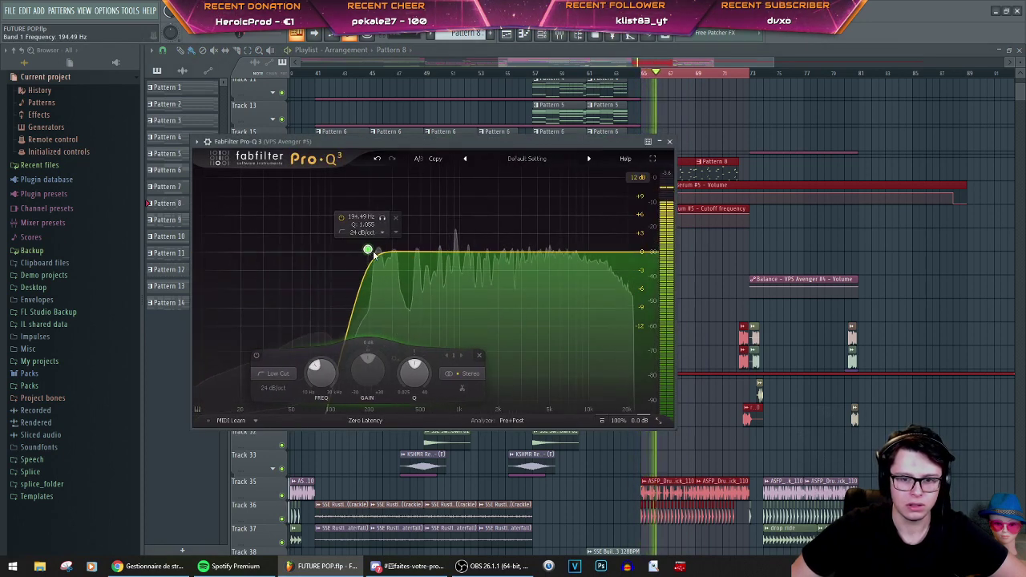
Step: Add a Brickwall high cut at about 17.4 kHz to the VPS Avenger #5 equalizer
left_click(625, 253)
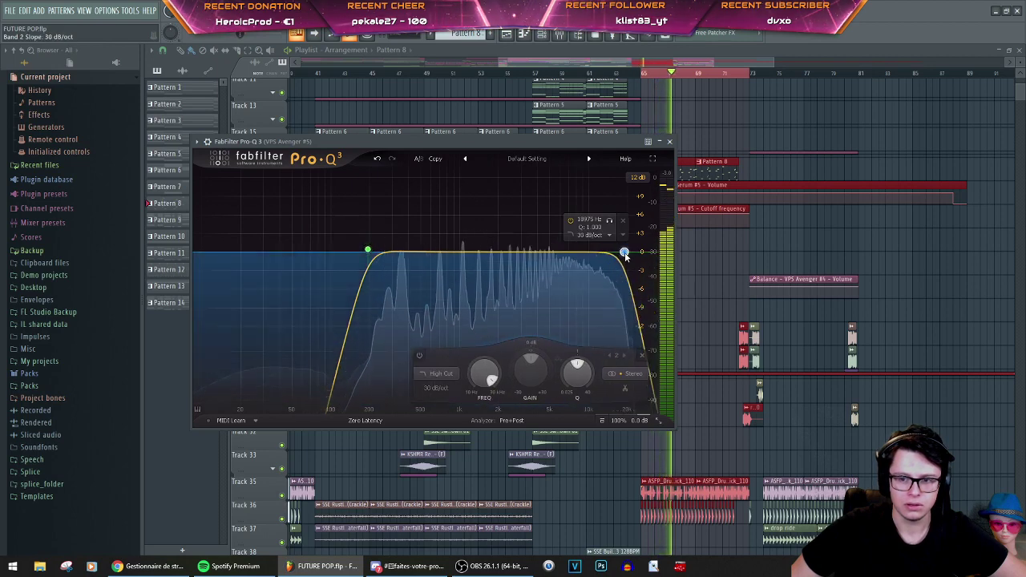
left_click(625, 254, "alt+shift")
left_click(624, 253, "alt+shift")
left_click(624, 254, "alt+shift")
left_click(624, 254, "alt+shift")
left_click(625, 253, "alt+shift")
left_click_drag(625, 253, 618, 254)
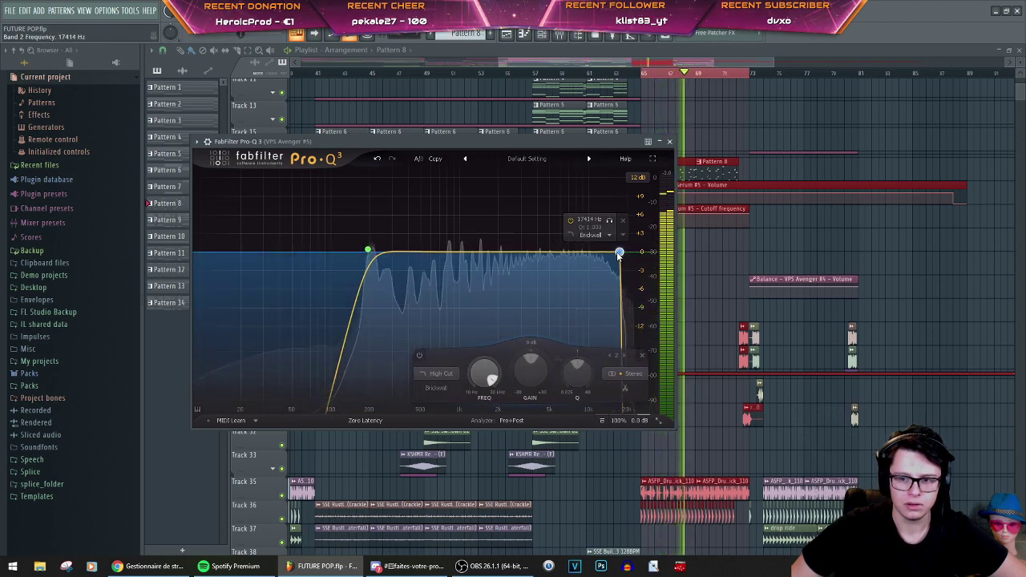
Step: Add a bell boost of about +2.85 dB near 6579 Hz, close Pro-Q 3 and replay the drop from bar 65
mouse_move(564, 226)
left_mouse_down()
mouse_move(542, 217)
mouse_move(576, 228)
mouse_move(565, 236)
left_mouse_up()
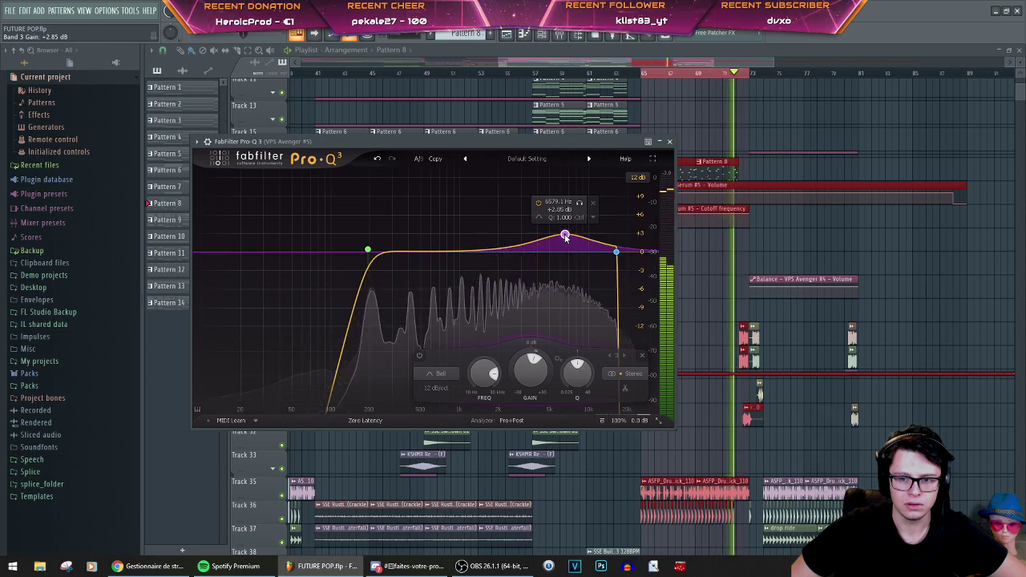
left_click(670, 142)
key("space")
key("space")
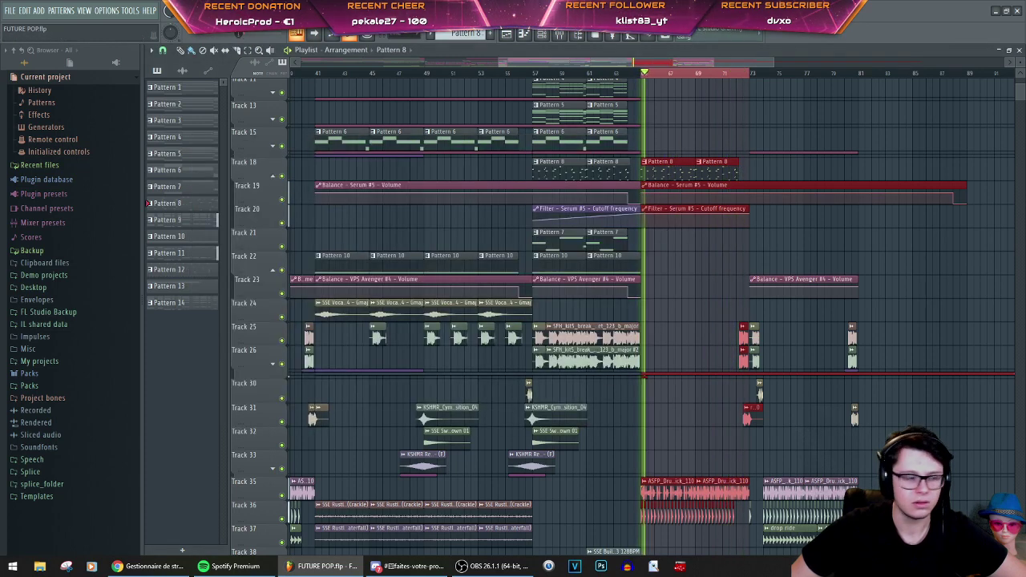
Step: Audition the LEAD channels in the drop and delete the Serum #15 channel
left_click(542, 35)
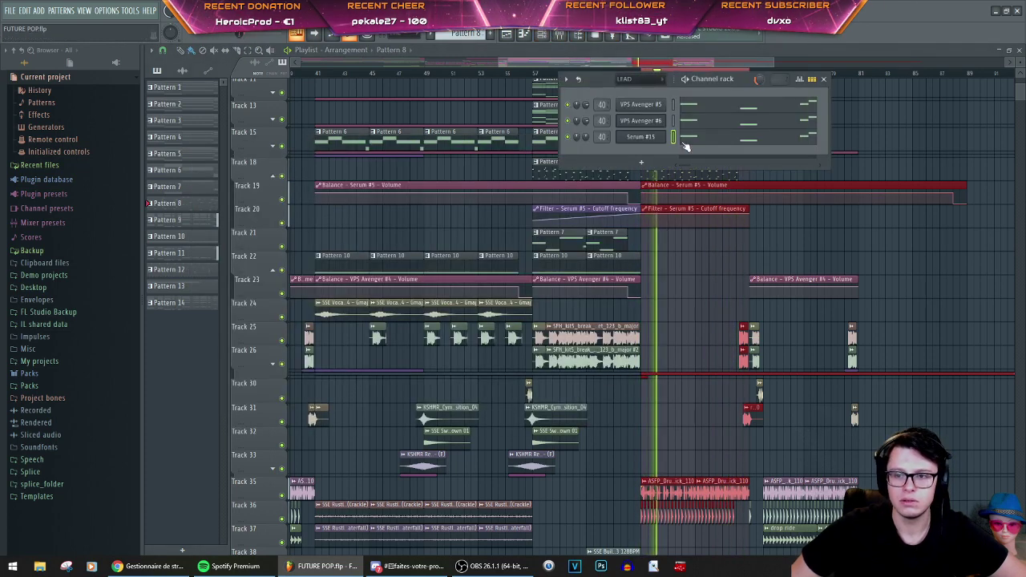
key("space")
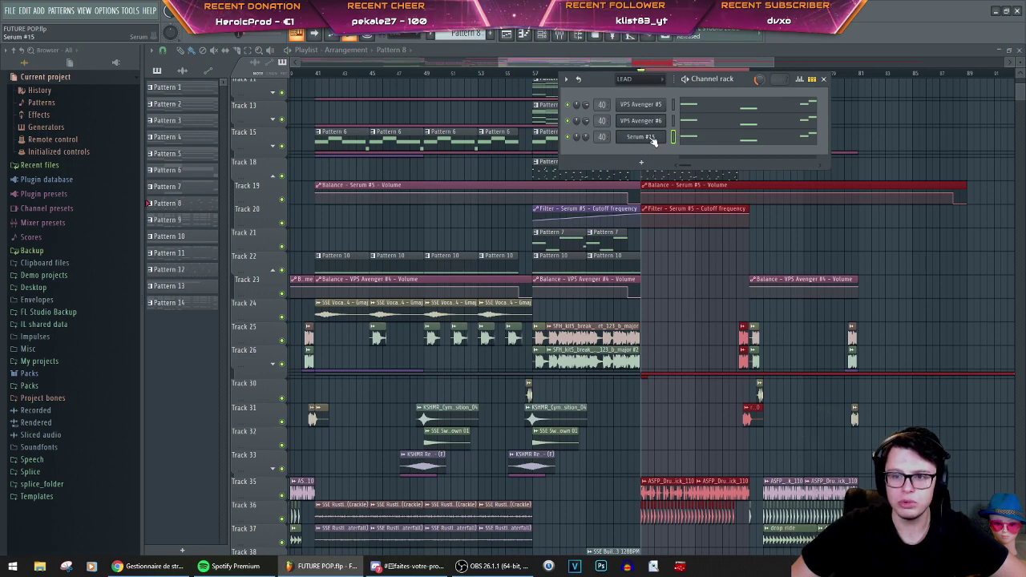
key("space")
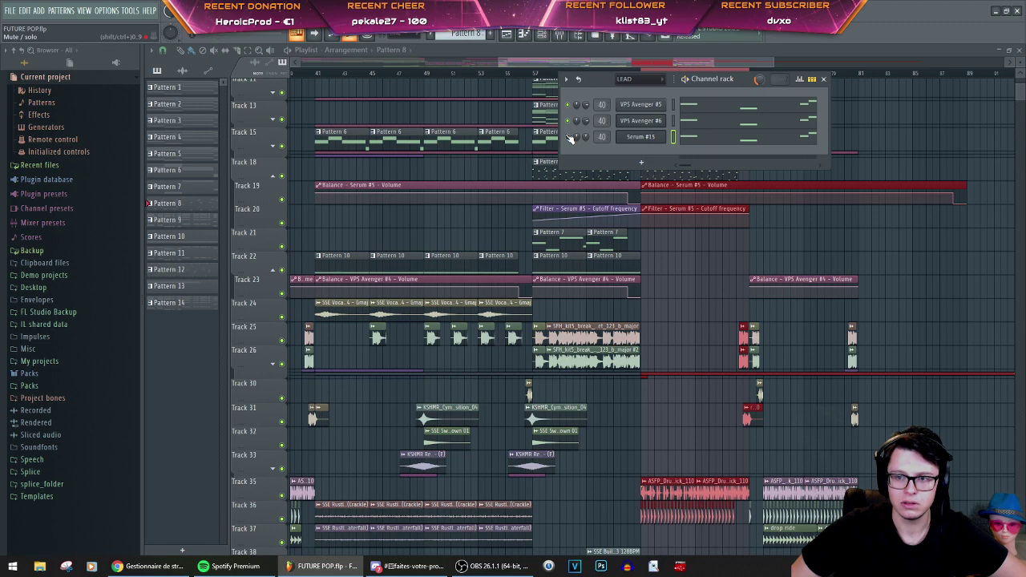
right_click(679, 141)
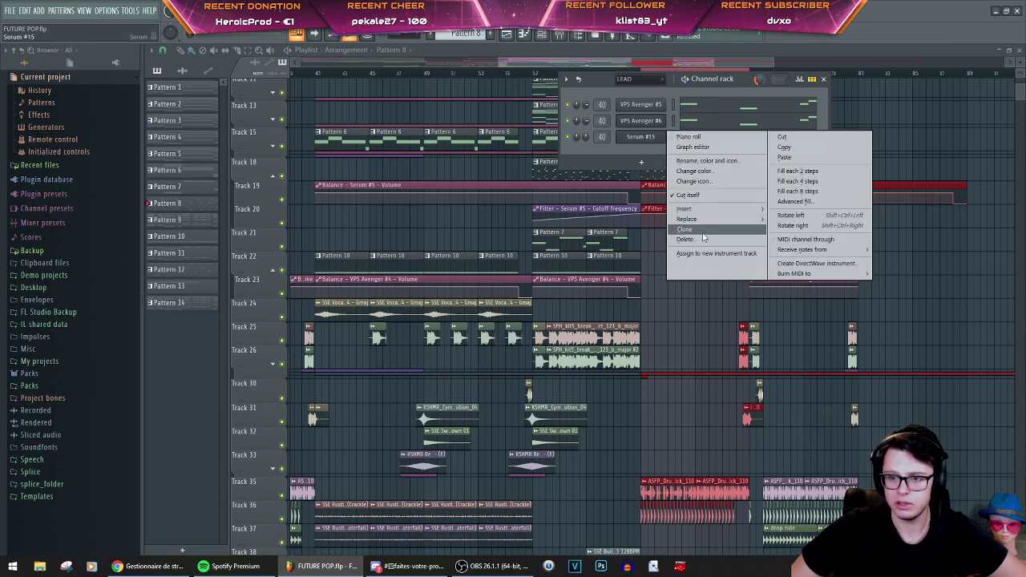
left_click(701, 240)
key("Return")
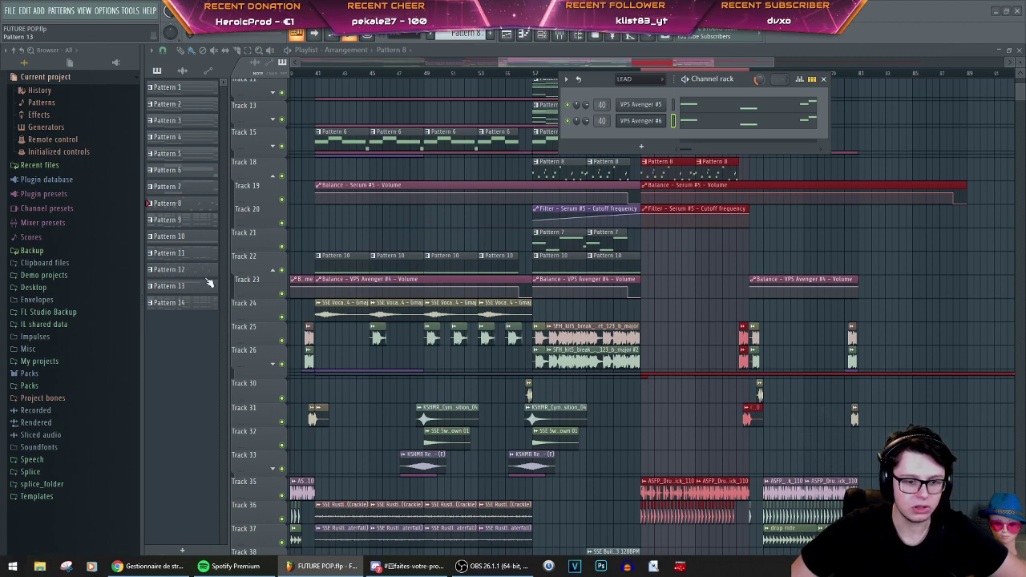
Step: Play the arrangement from bar 1 and import the layered Serum and VPS Avenger lead from the LEAD SLAP HOUSE folder into the LEAD channels
left_click_drag(583, 93, 0, 94)
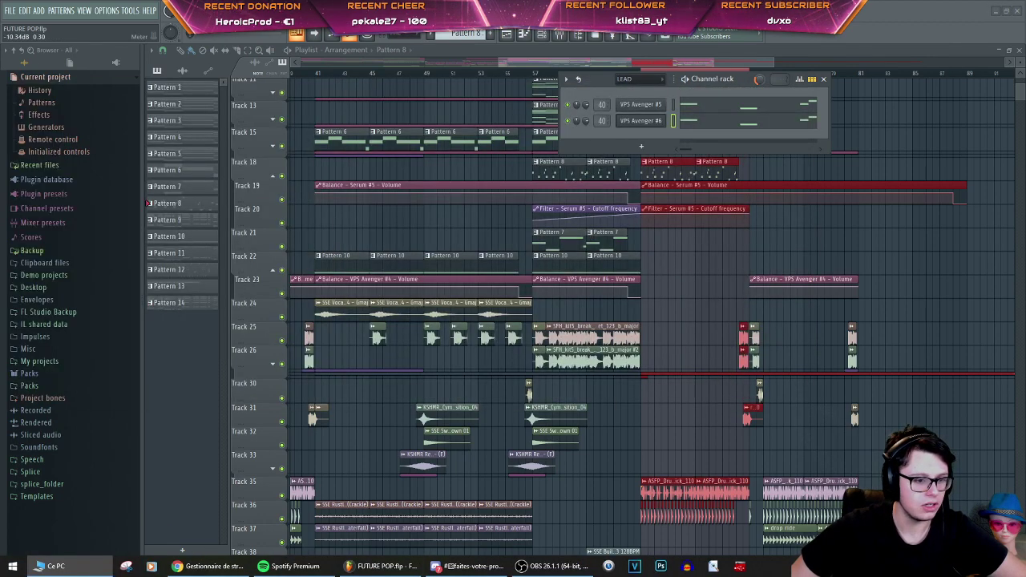
scroll(431, 279, "down", 3)
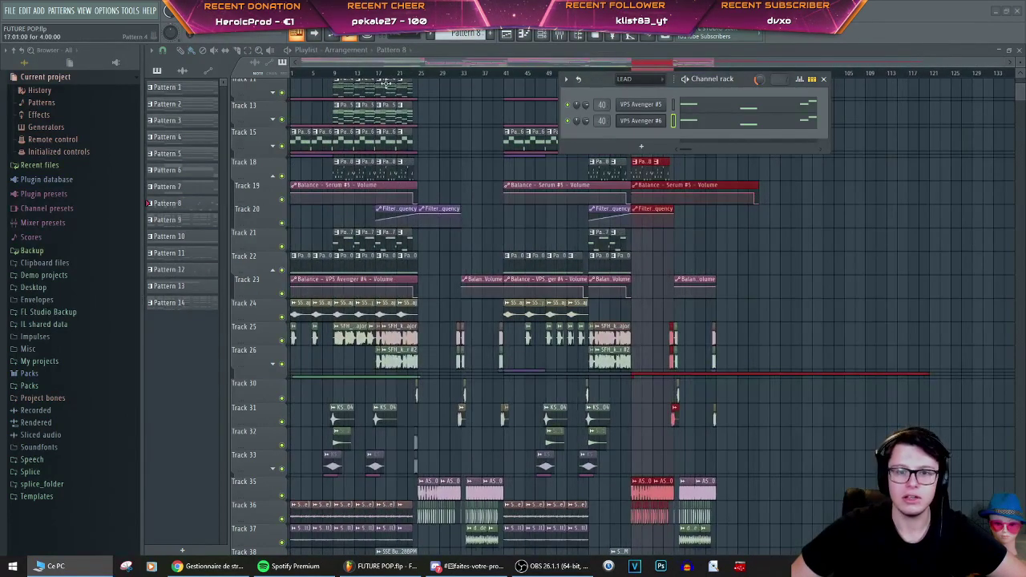
left_click(298, 75)
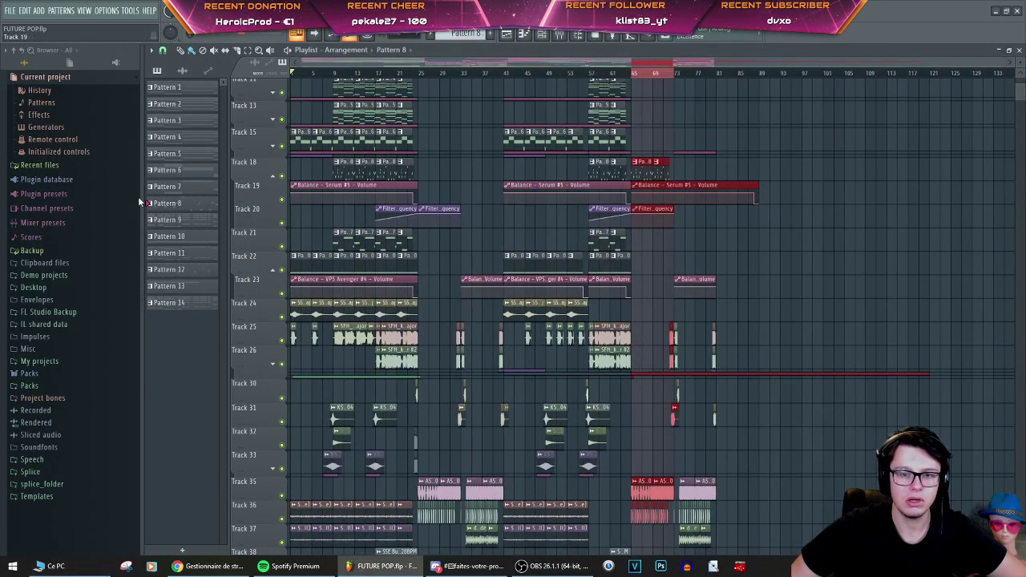
key("alt+Tab")
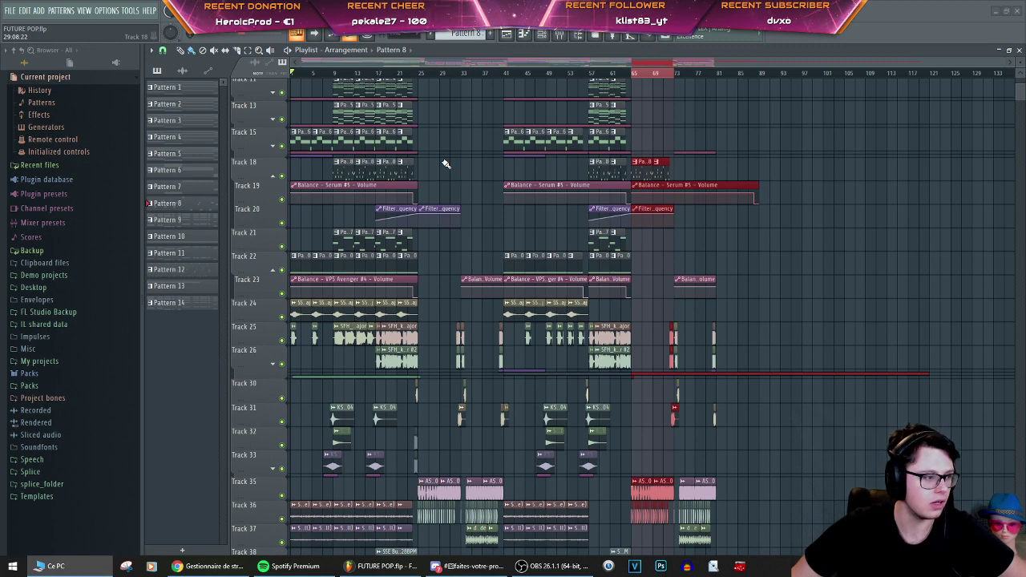
key("space")
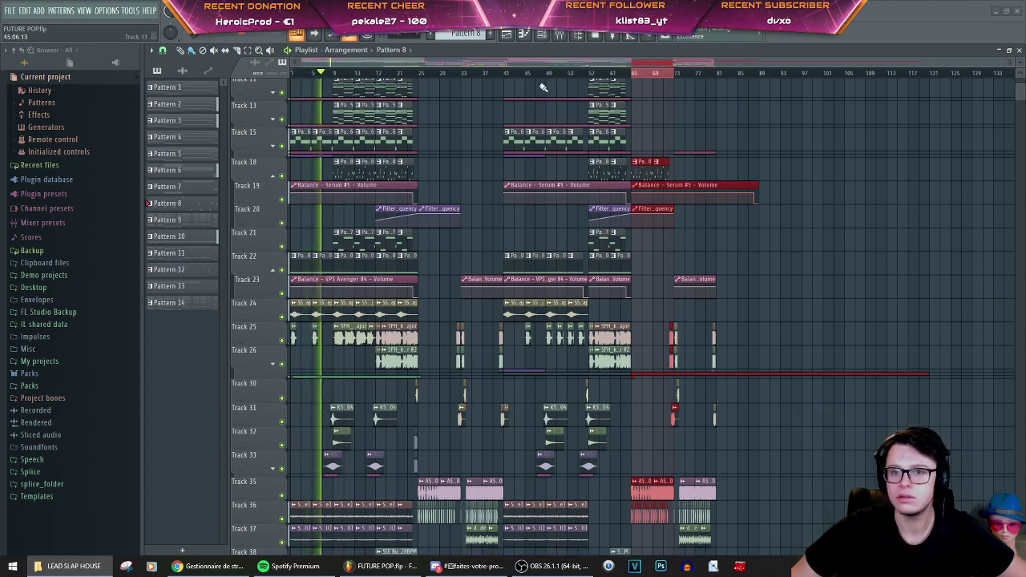
left_click(544, 37)
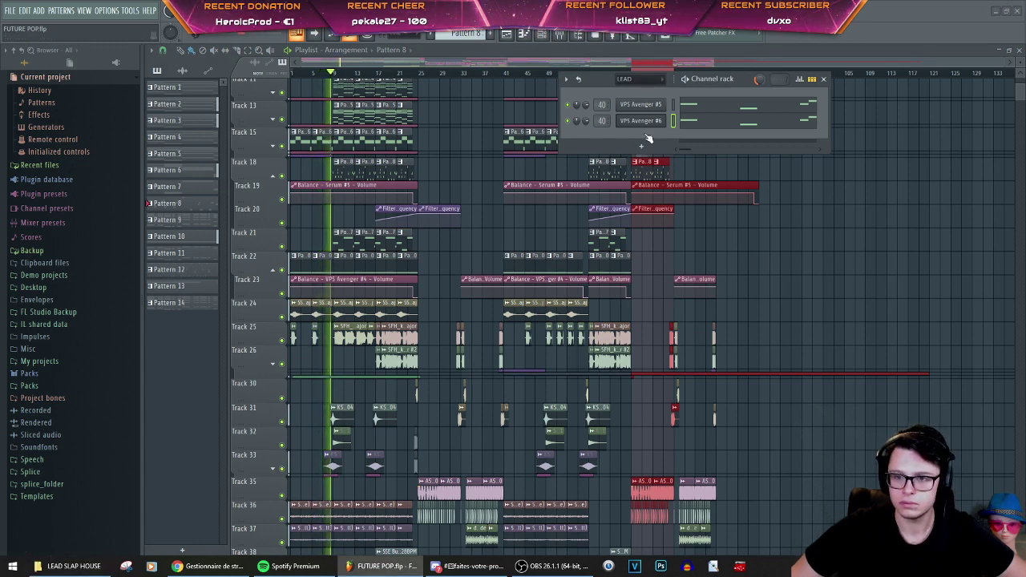
left_click_drag(649, 139, 646, 135)
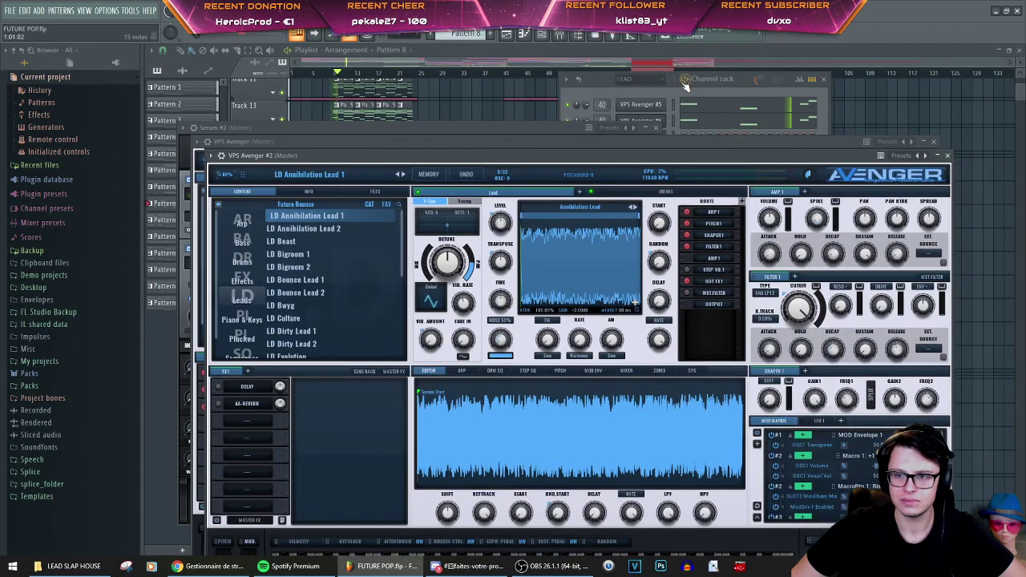
Step: Mute the original VPS Avenger #5 and #6 leads and close the imported VPS Avenger plugin windows
left_click(660, 93)
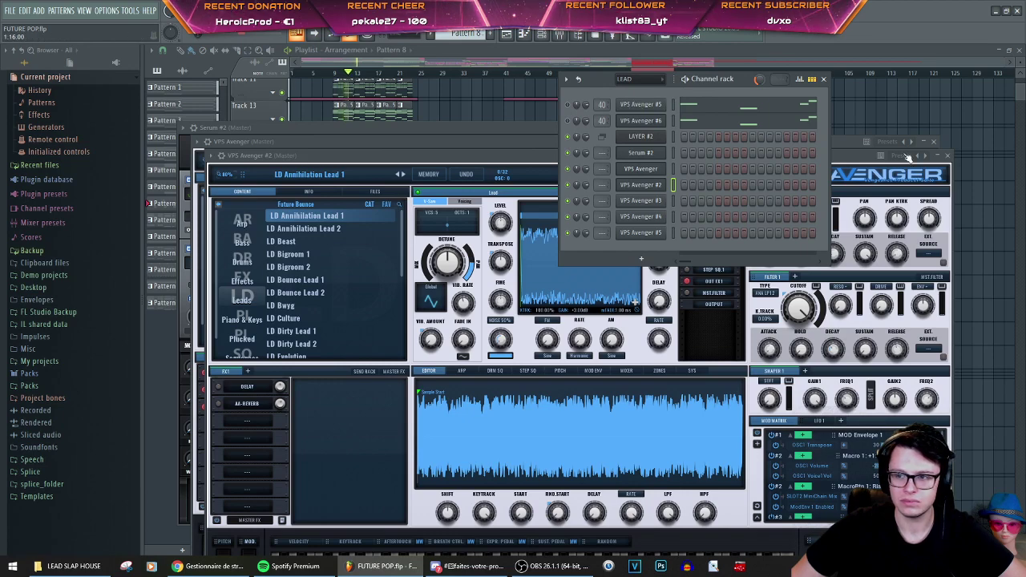
left_click(948, 155)
left_click(935, 141)
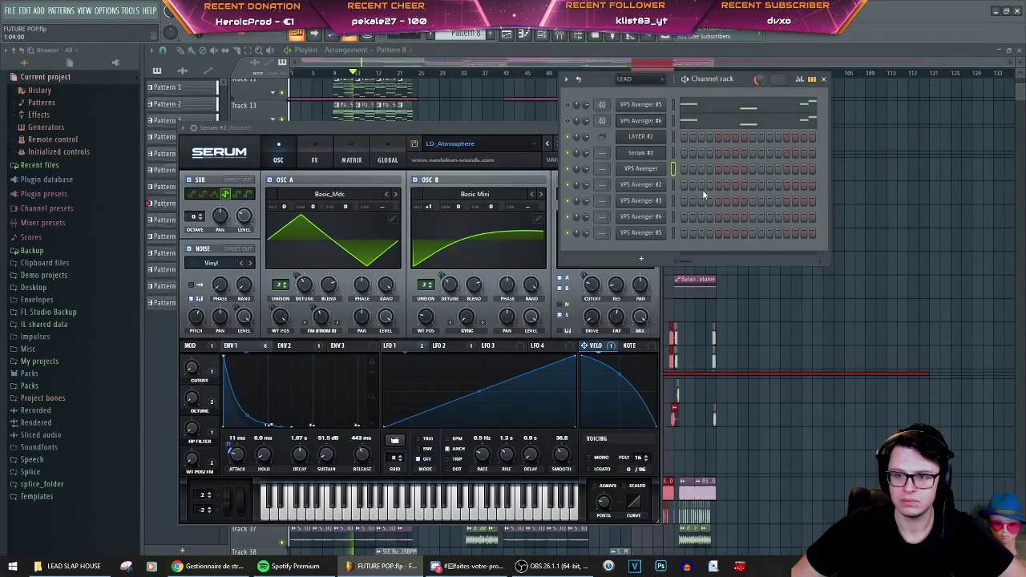
key("space")
Step: Try to copy the notes of VPS Avenger #6 into the LAYER #2 channel
right_click(664, 120)
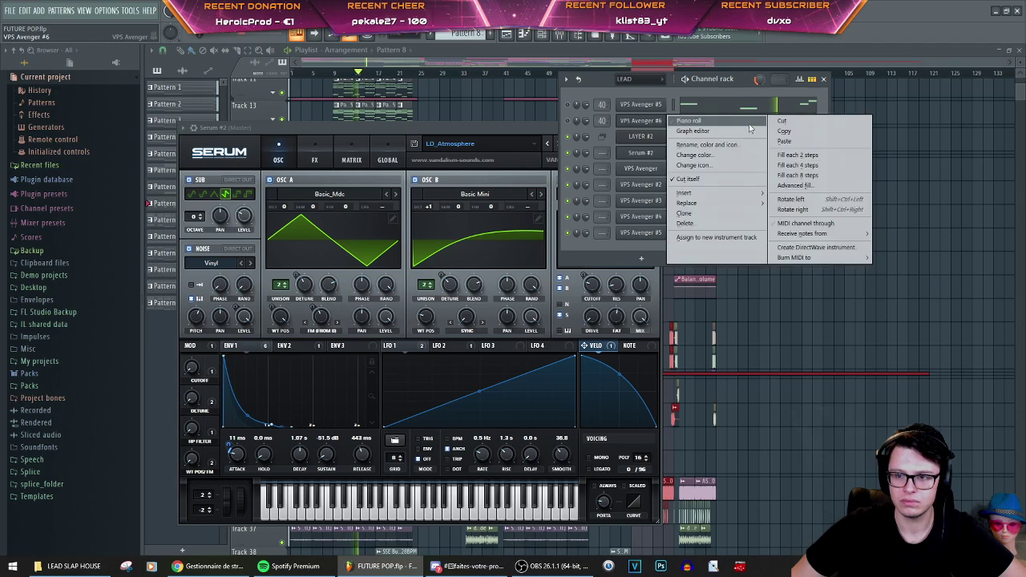
left_click(791, 131)
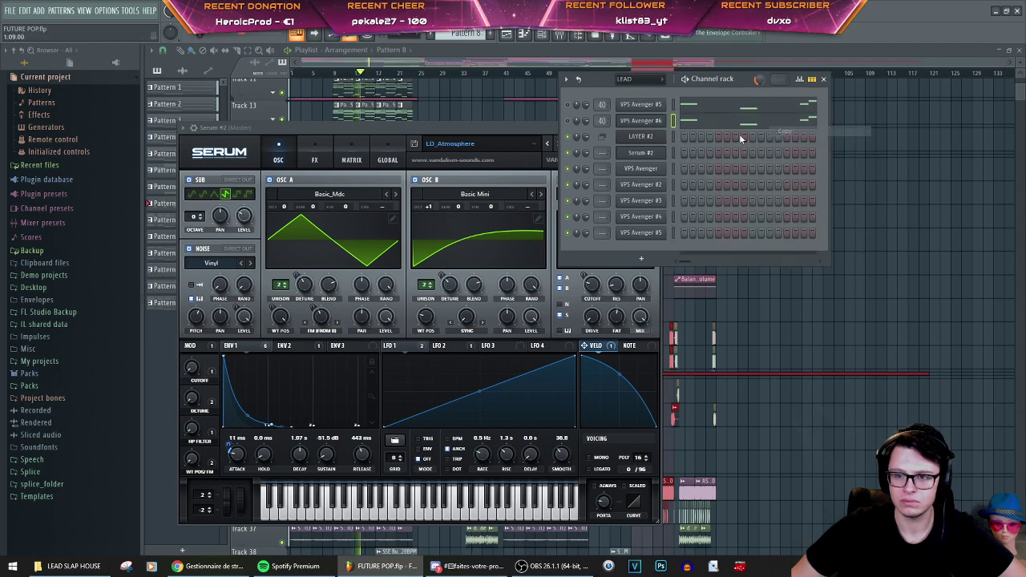
right_click(657, 138)
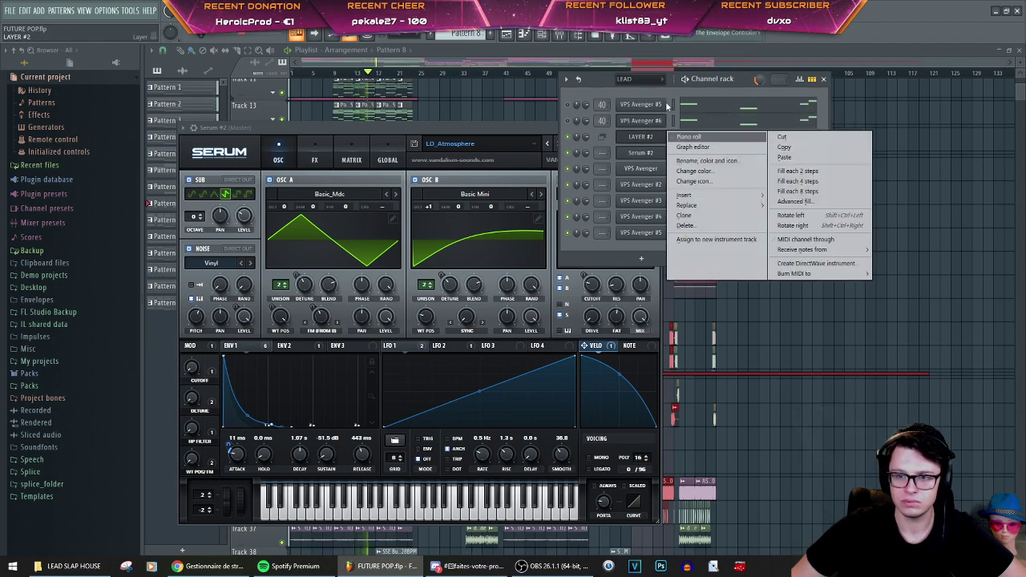
left_click(782, 158)
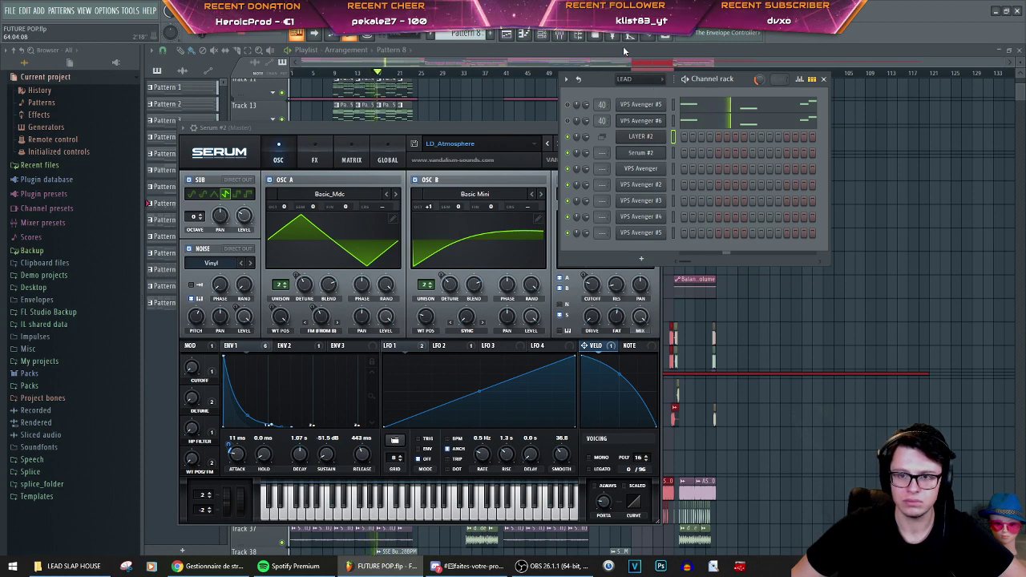
Step: Close the Serum #2 window, route the imported lead channels to mixer track 40 and unmute playlist Track 56
left_click(651, 131)
left_click(653, 129)
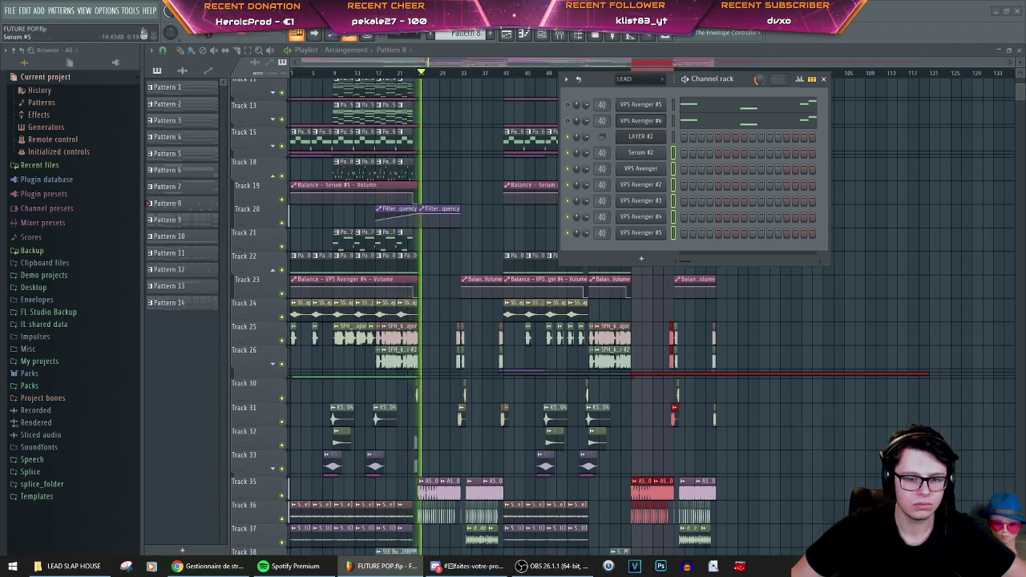
scroll(343, 369, "down", 8)
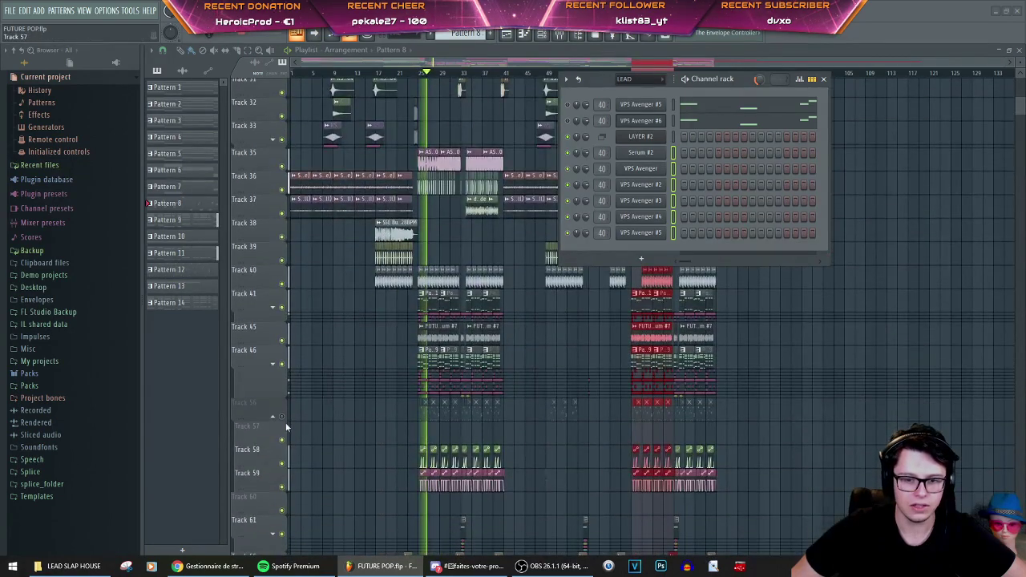
left_click(282, 418)
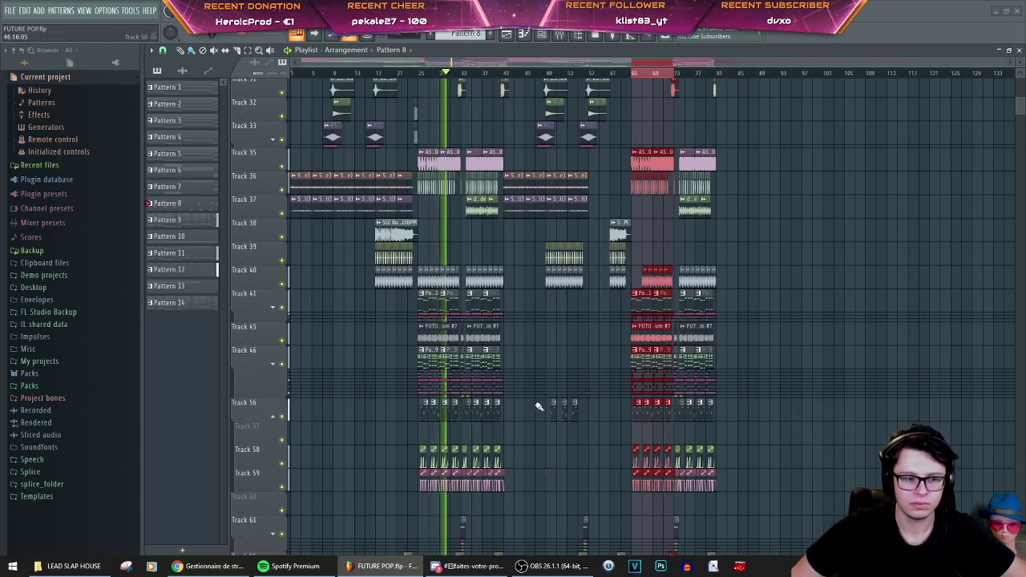
Step: Check the notes of the last Pattern 8 clip and filter the channel rack to the LEAD group
scroll(541, 403, "up", 10)
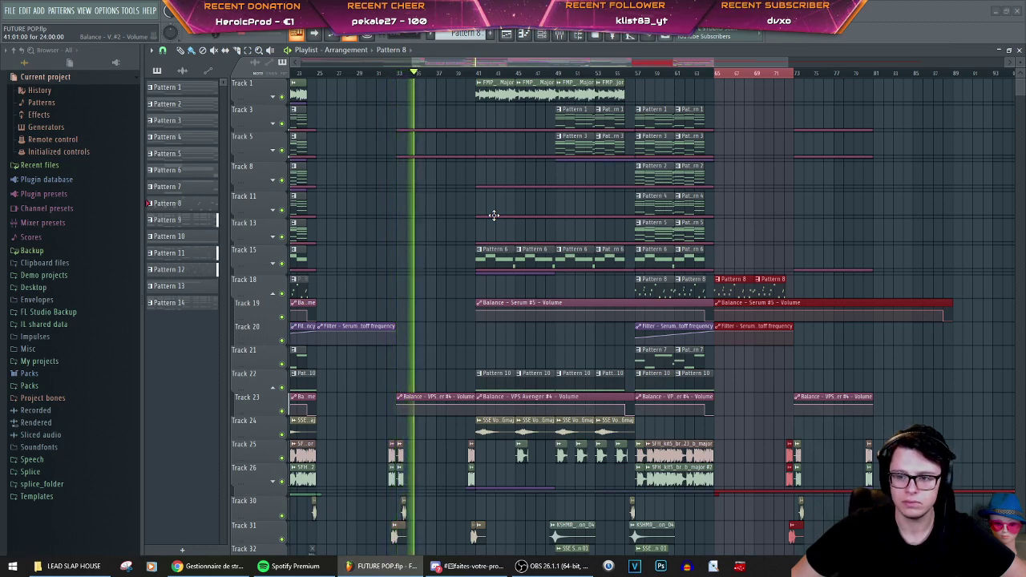
double_click(778, 278)
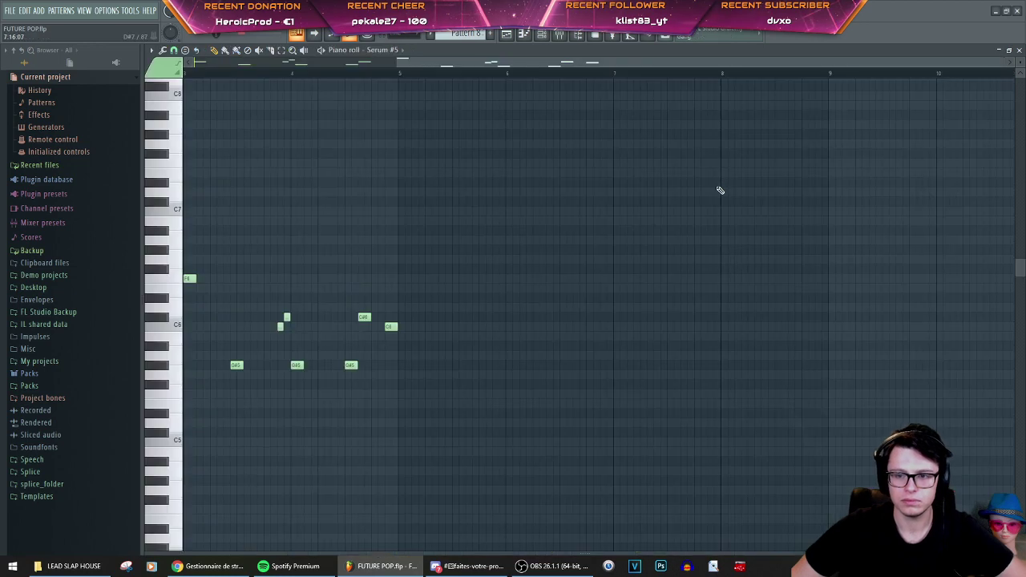
key("Escape")
left_click(641, 79)
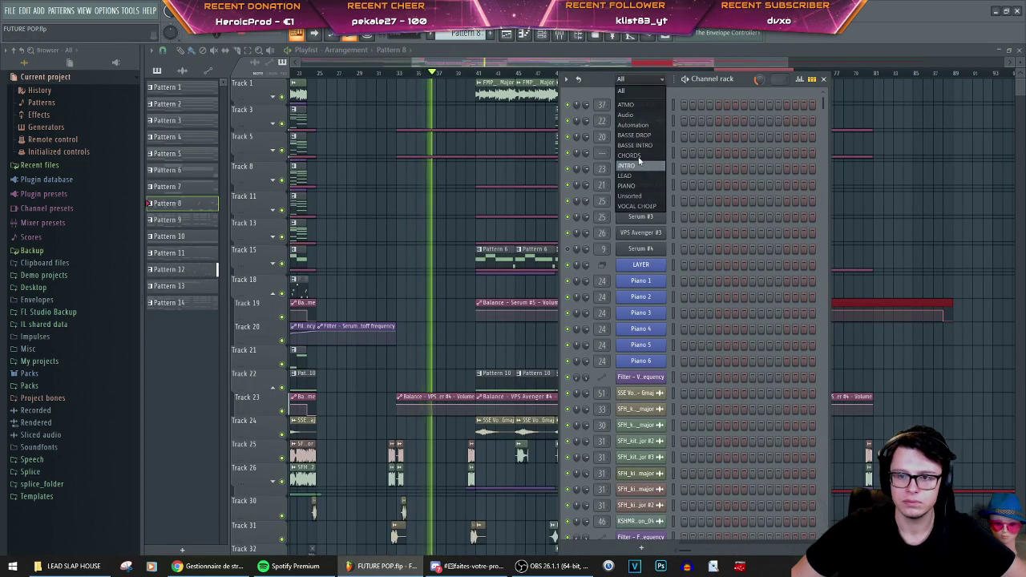
left_click(639, 175)
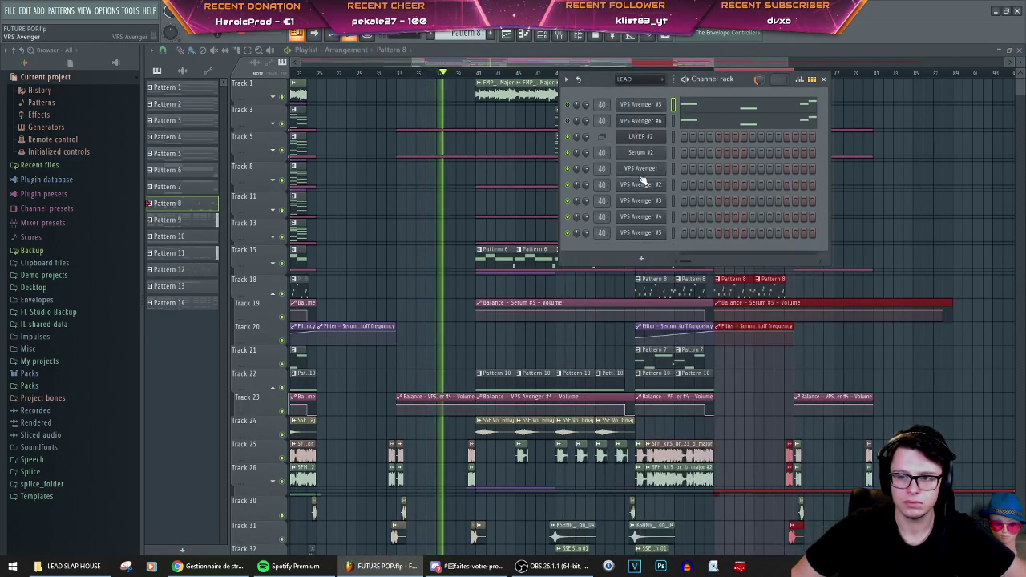
Step: Copy the melody notes of the original VPS Avenger #5 channel into the LAYER #2 channel
right_click(641, 105)
left_click(785, 117)
right_click(656, 142)
right_click(654, 133)
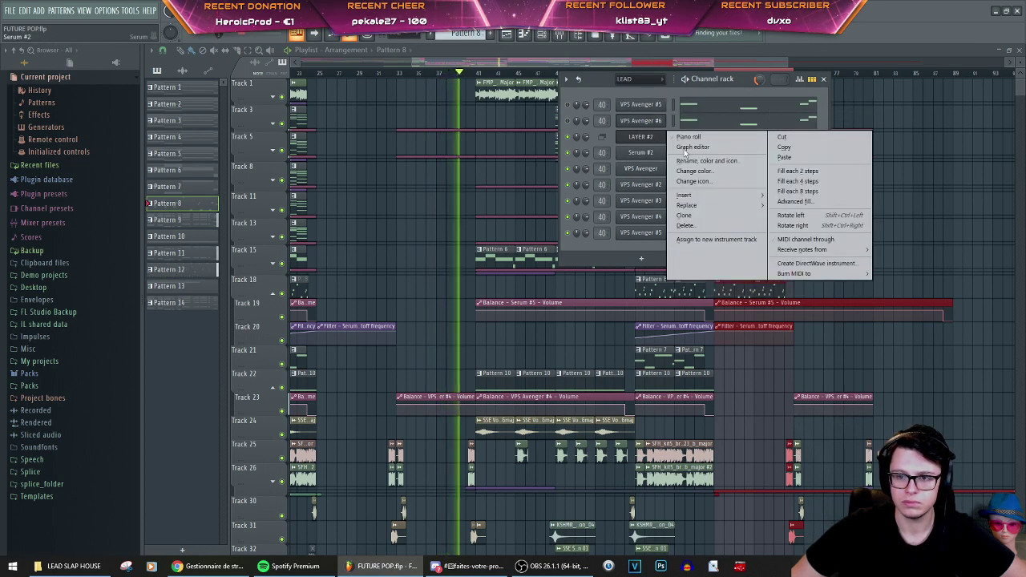
left_click(783, 158)
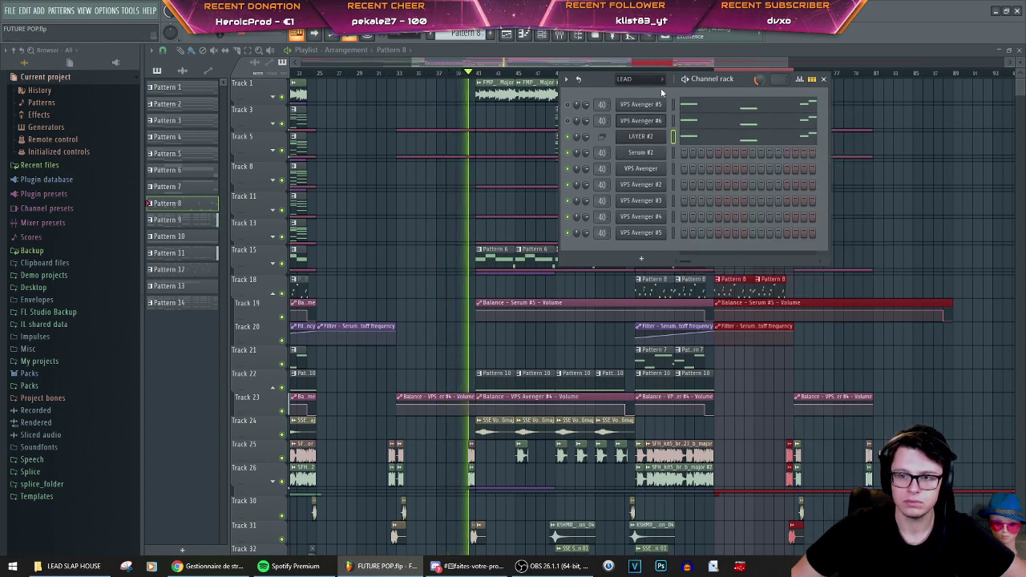
Step: Raise the notes of the first VPS Avenger #5 channel and the VPS Avenger #6 channel by one octave, and save the project
key("space")
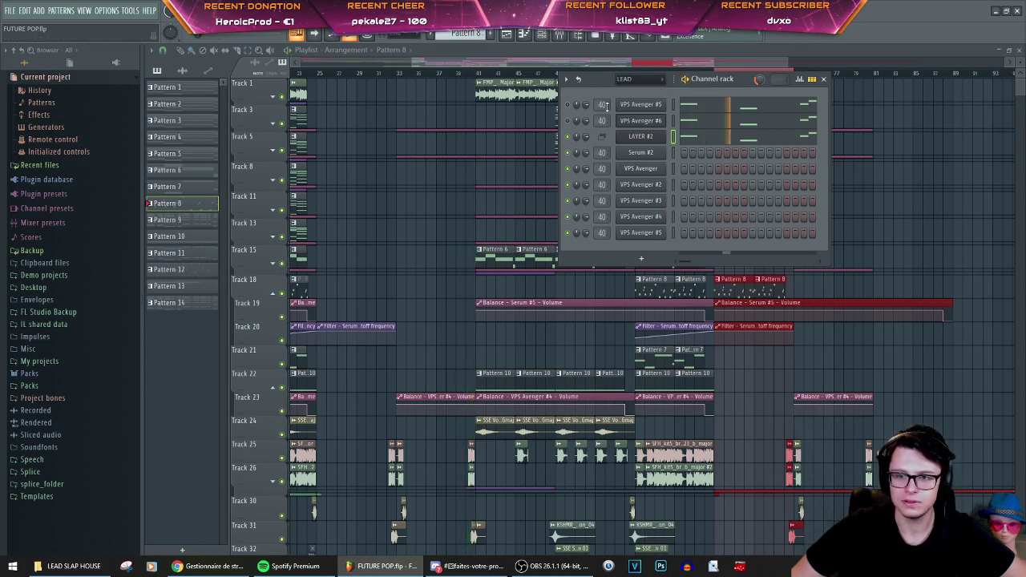
right_click(662, 117)
left_click(681, 107)
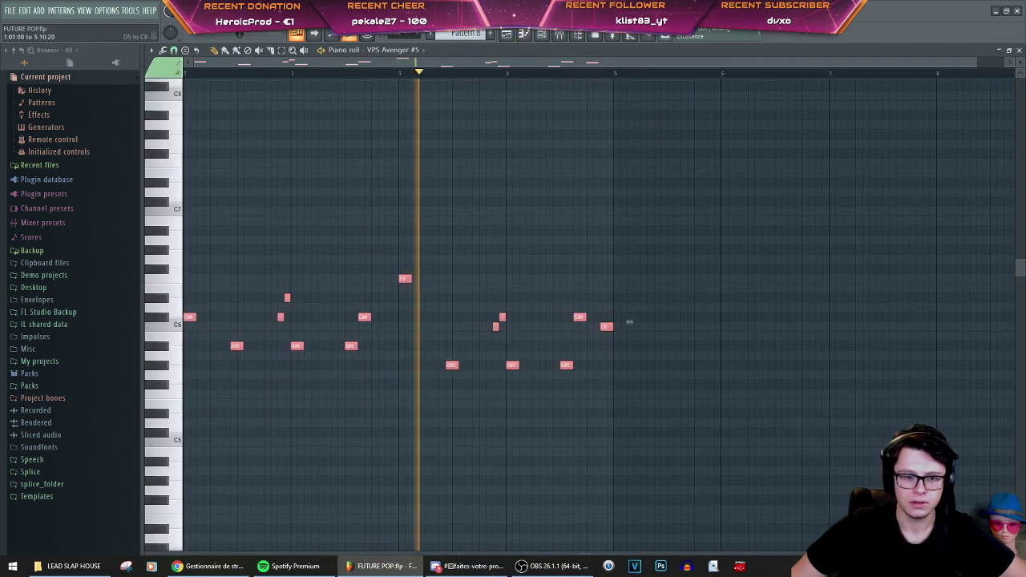
key("ctrl+s")
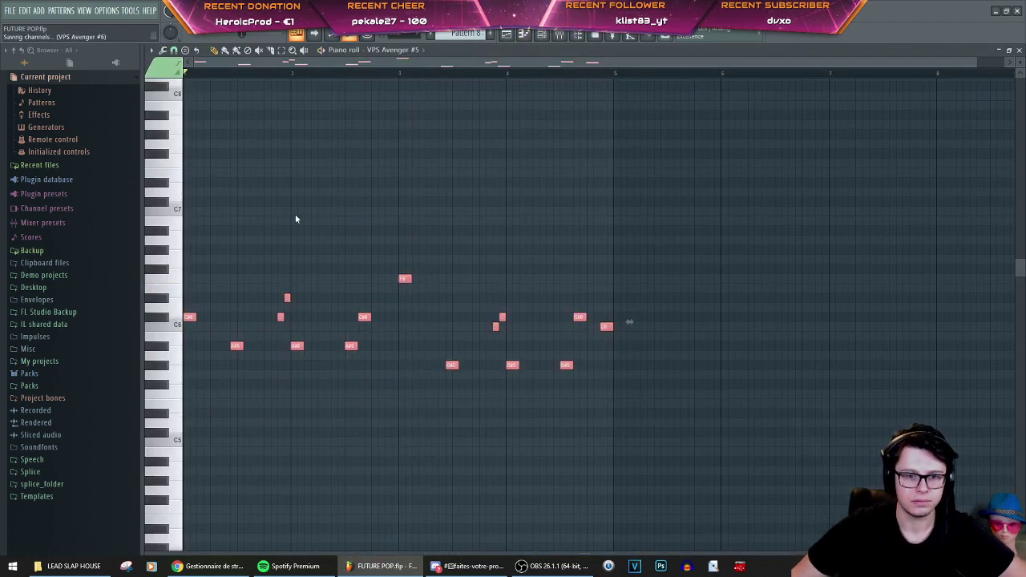
key("ctrl+Up")
key("space")
key("Escape")
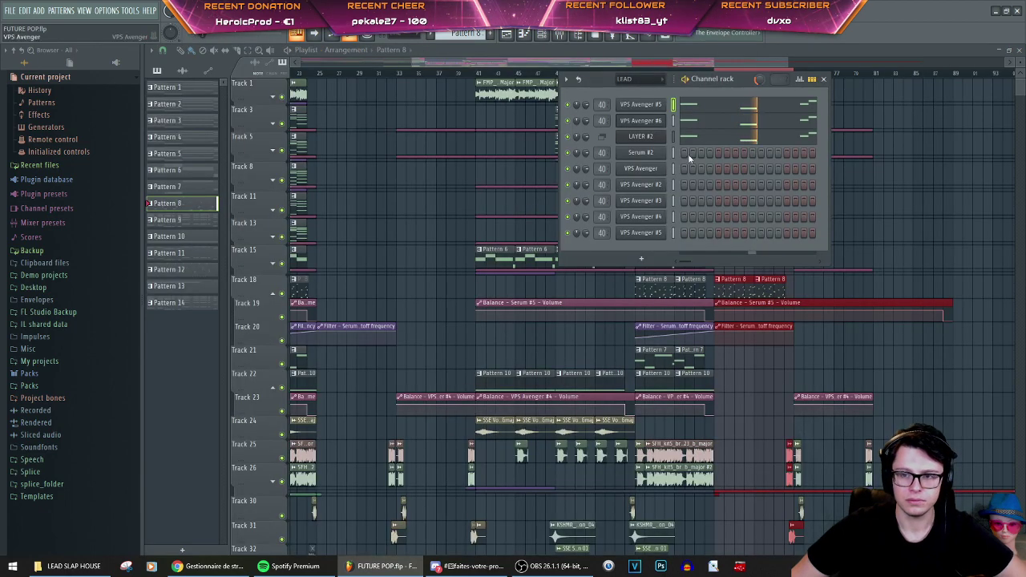
right_click(656, 120)
left_click(677, 105)
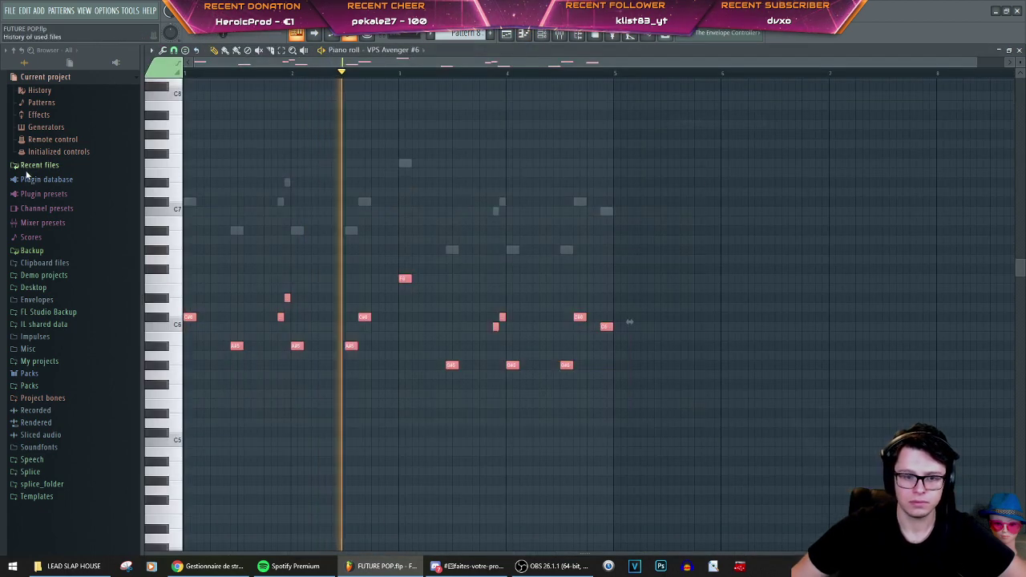
key("F7")
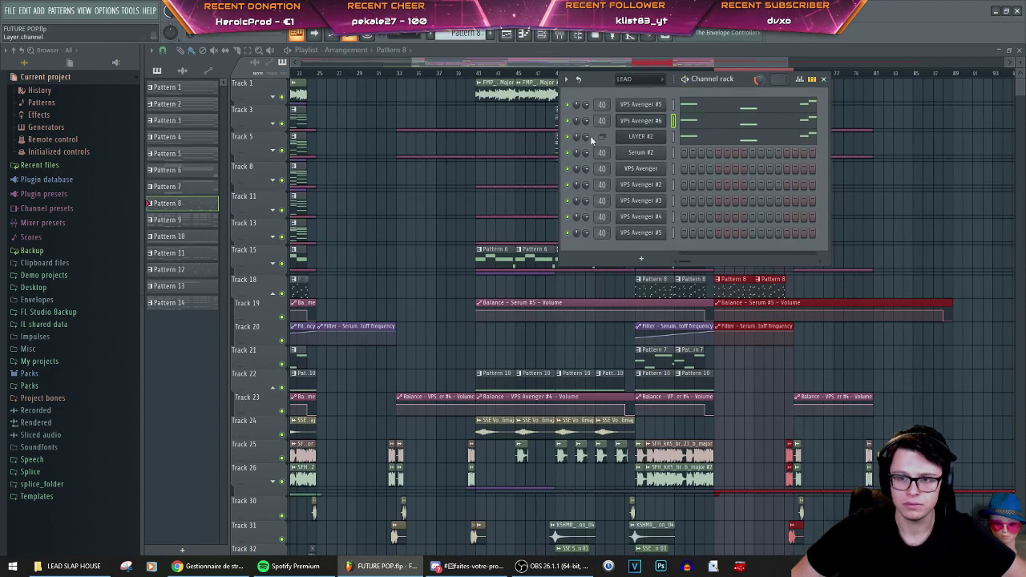
Step: Audition the LEAD group's child channels one at a time during playback and check the presets of VPS Avenger #2, #4 and #5
left_click(567, 232)
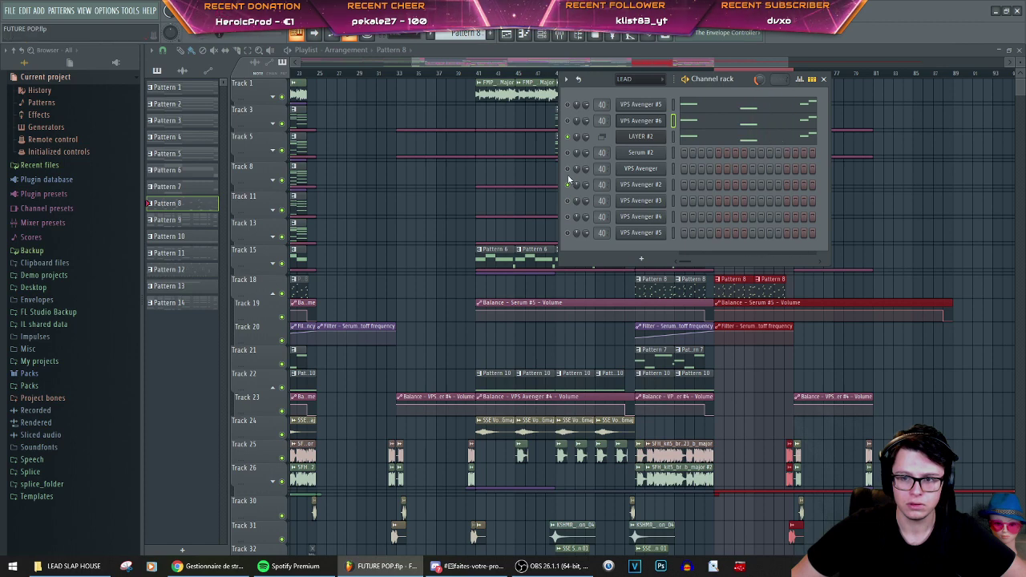
left_click(638, 185)
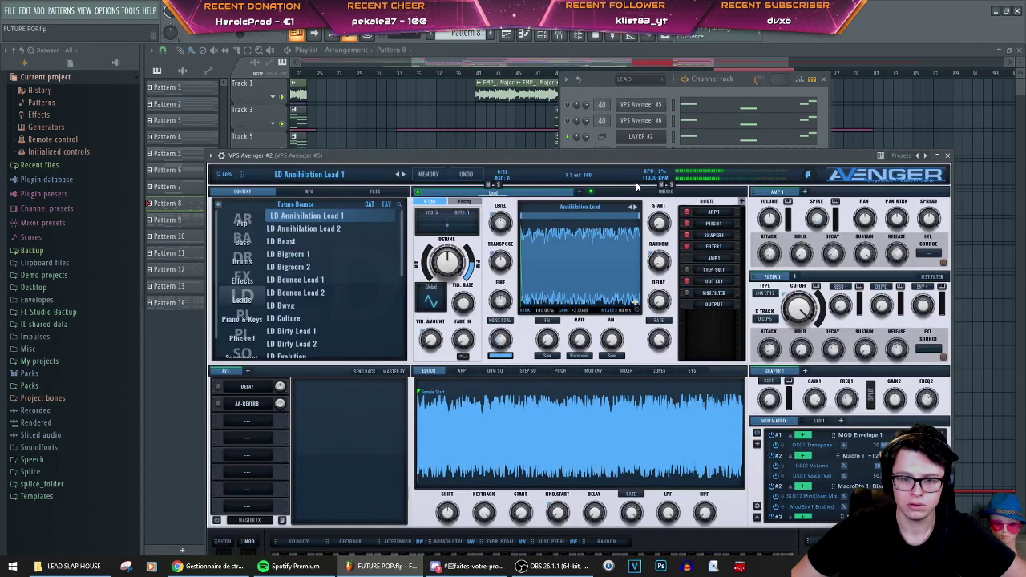
left_click(948, 156)
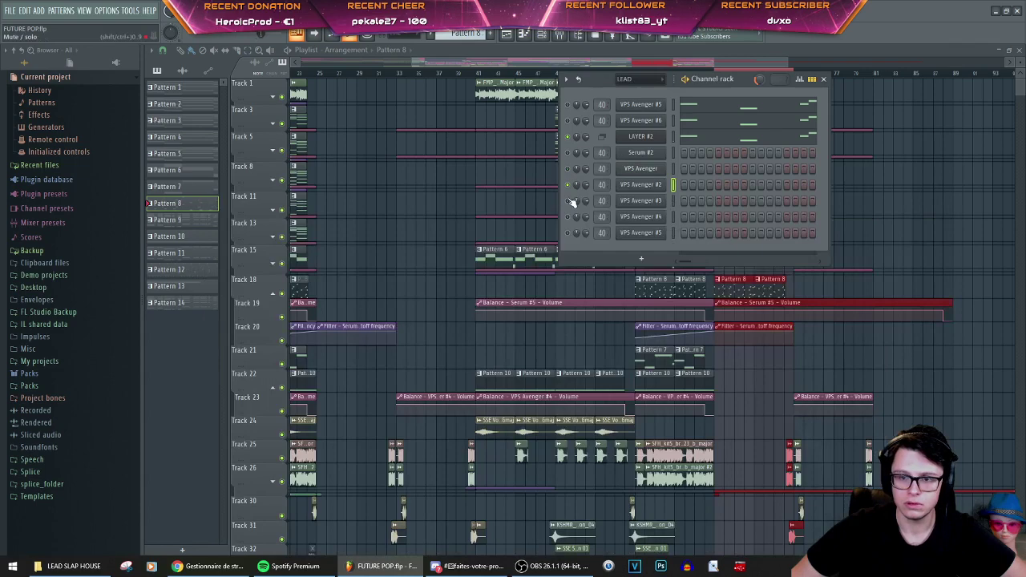
left_click(658, 212)
key("space")
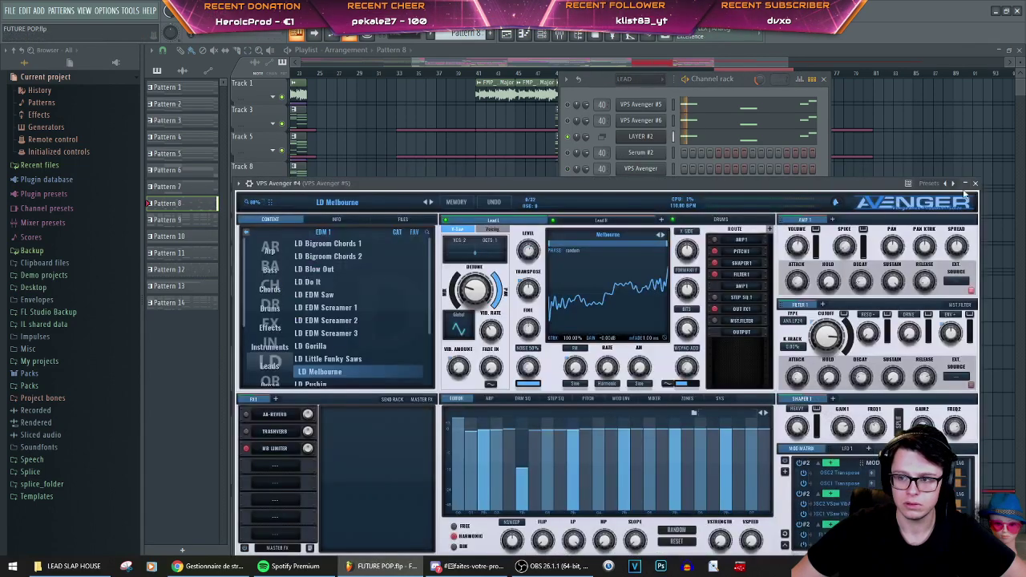
key("Escape")
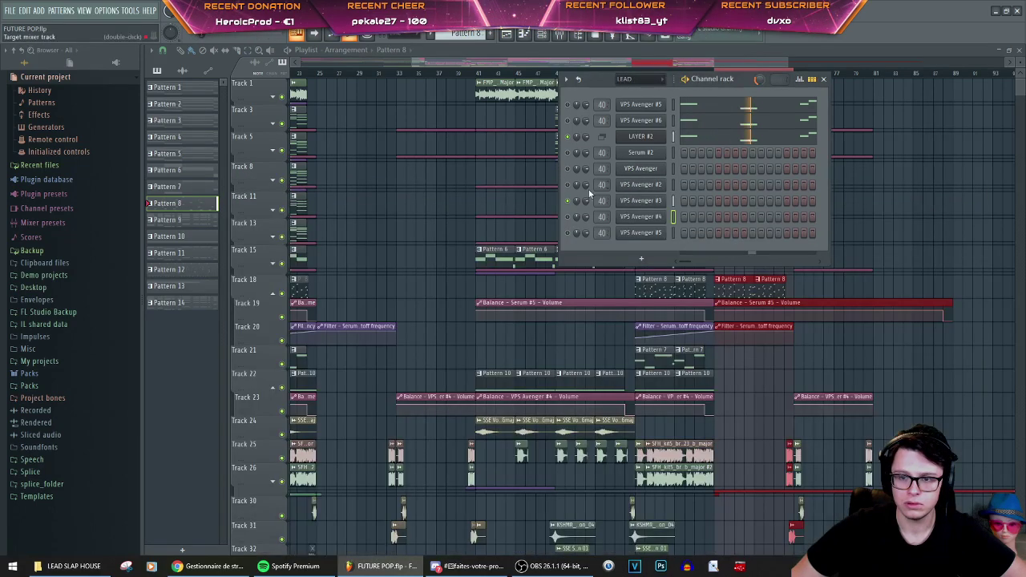
left_click(633, 219)
key("Escape")
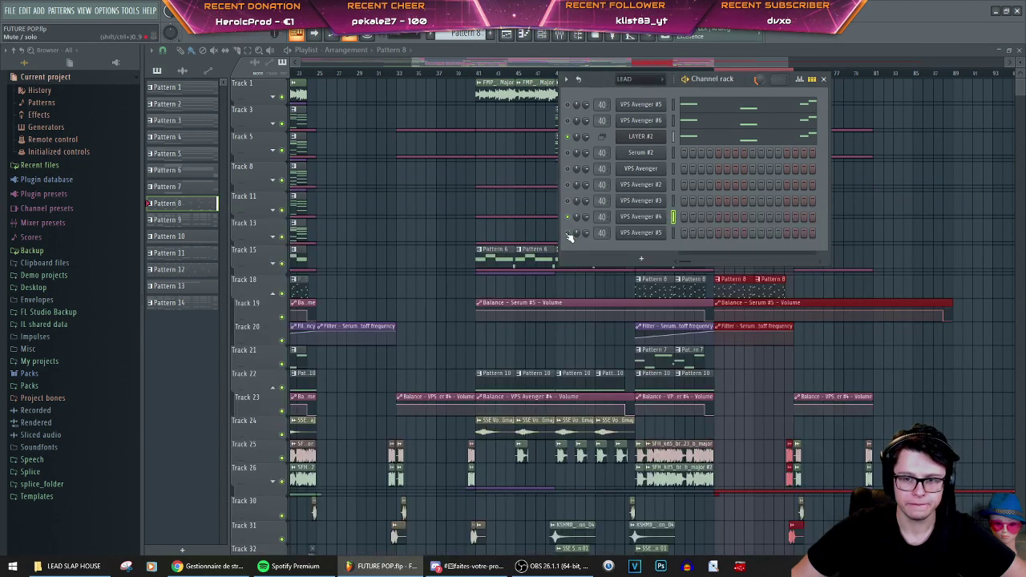
left_click(660, 234)
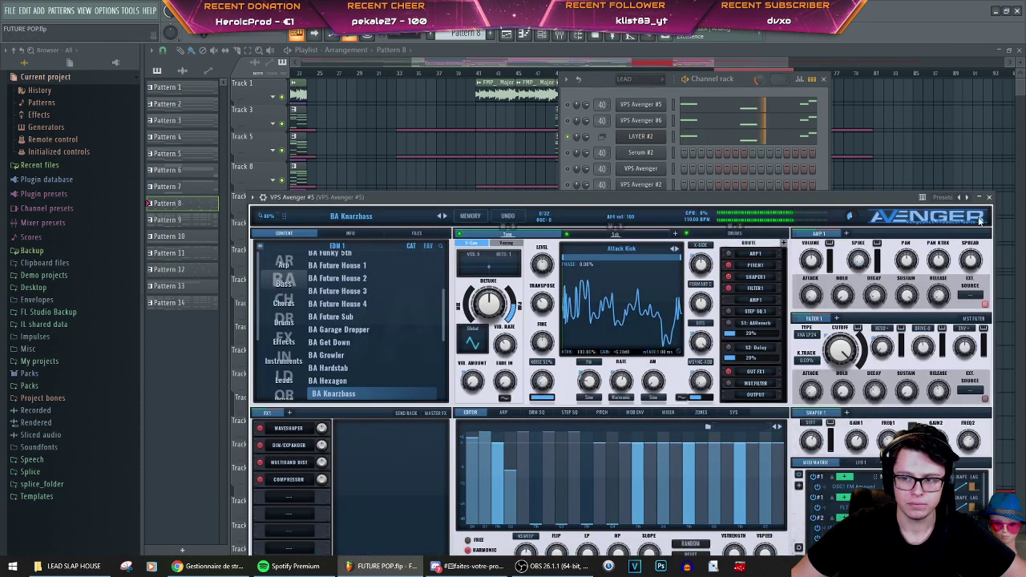
left_click(991, 197)
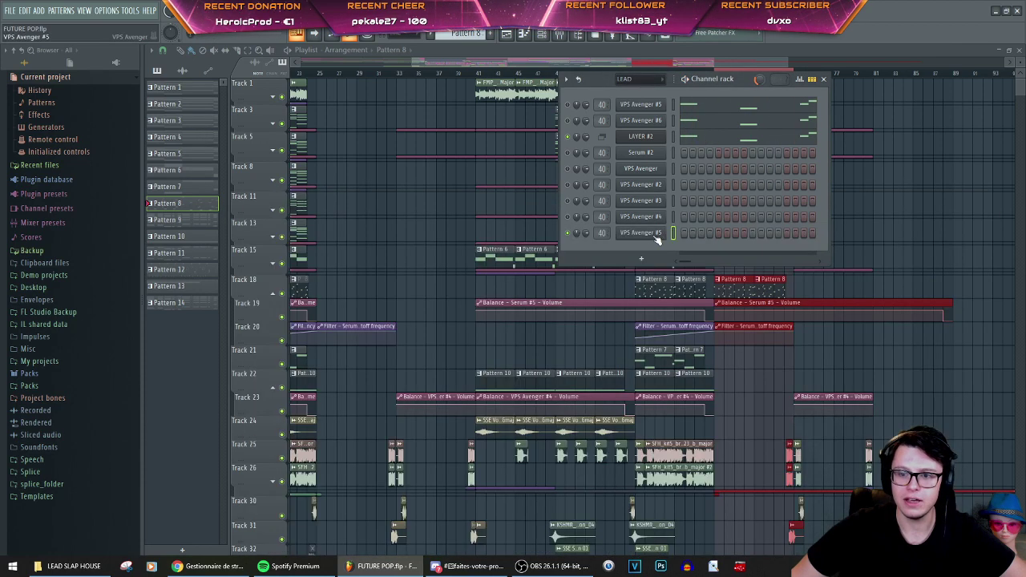
Step: Turn off the portamento mode in the pitch settings of the VPS Avenger #5 layer with the BA Knarzbass preset
left_click(653, 234)
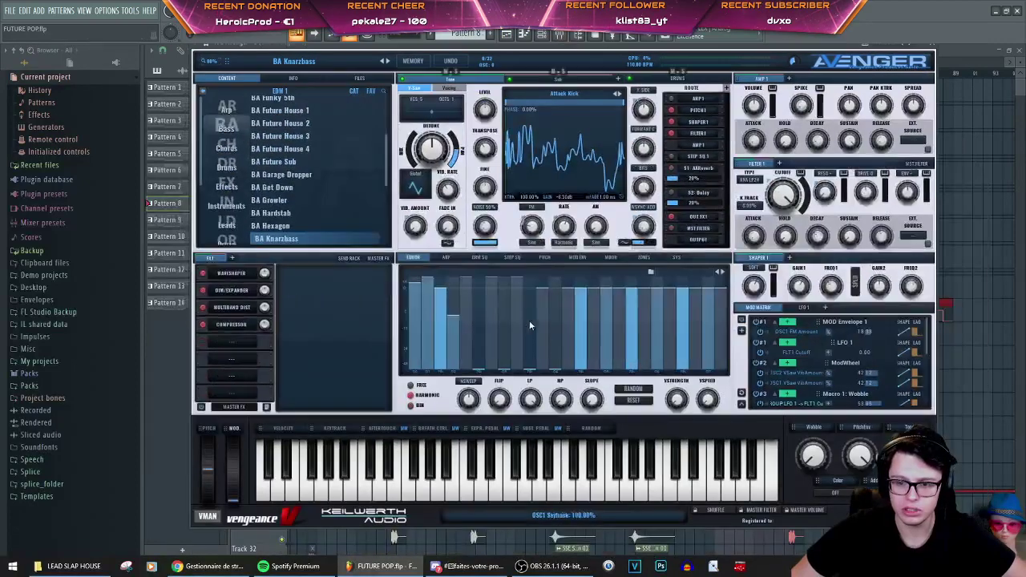
left_click(546, 258)
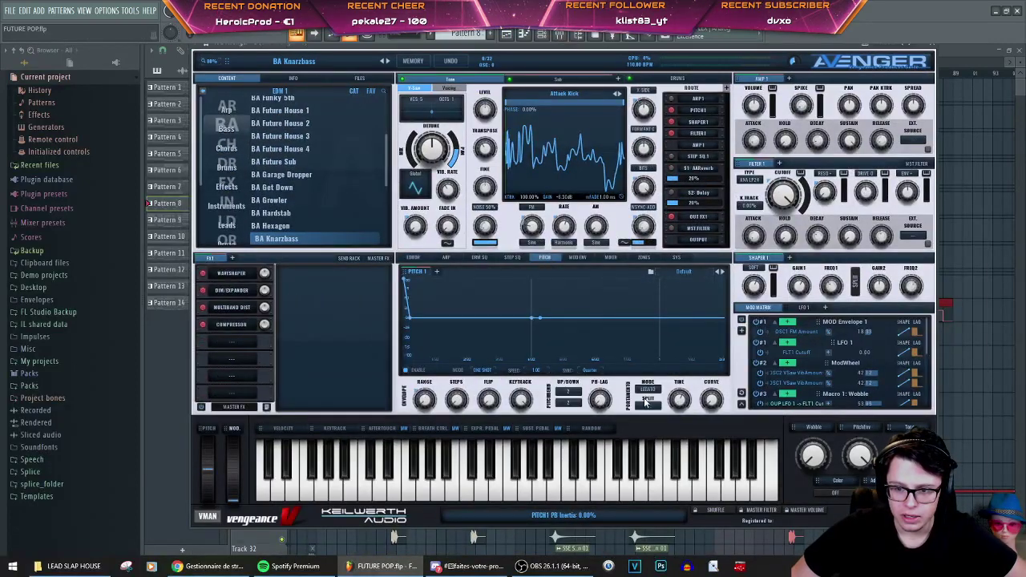
key("z")
key("z")
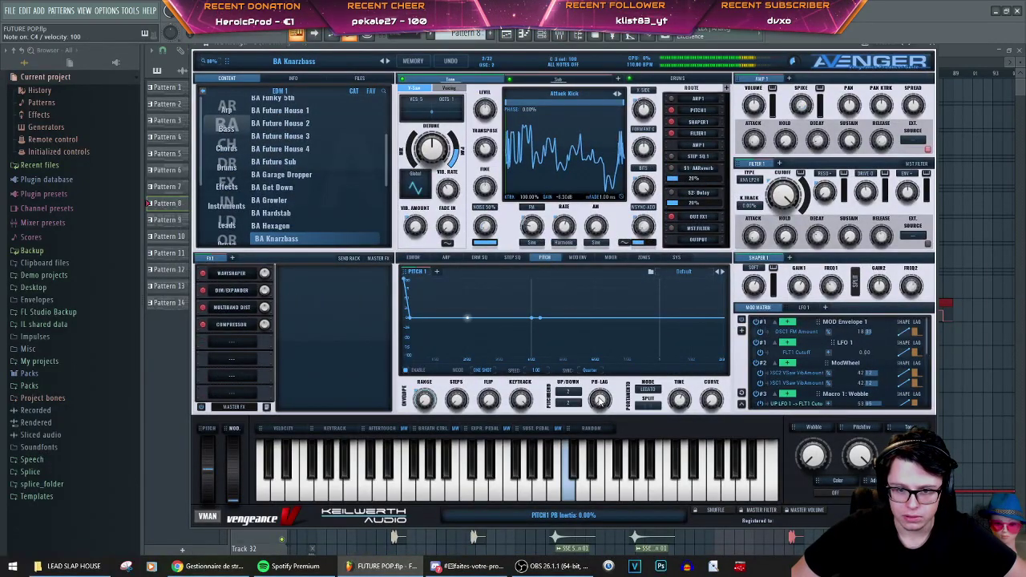
key("x")
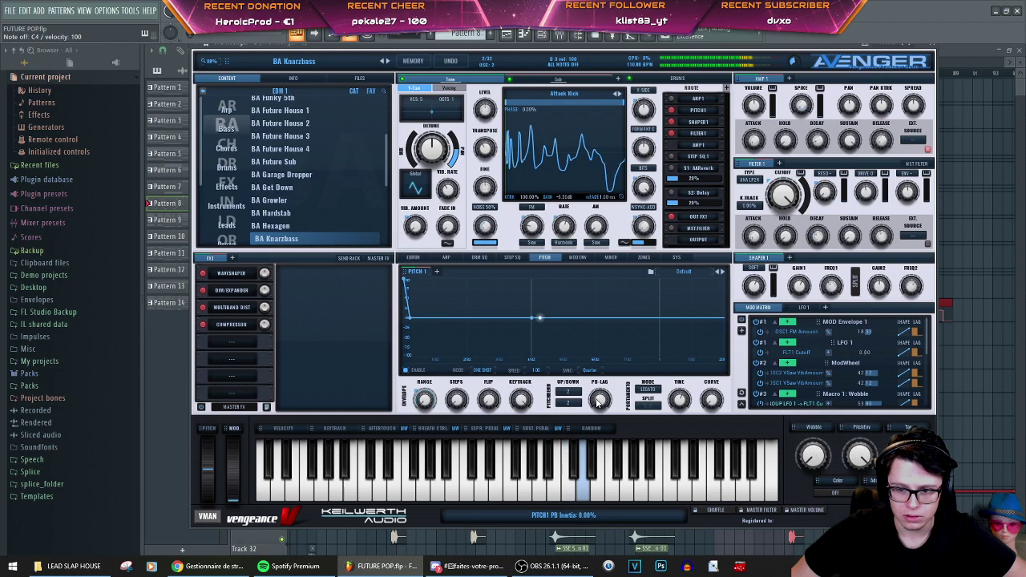
left_click(648, 391)
left_click(658, 403)
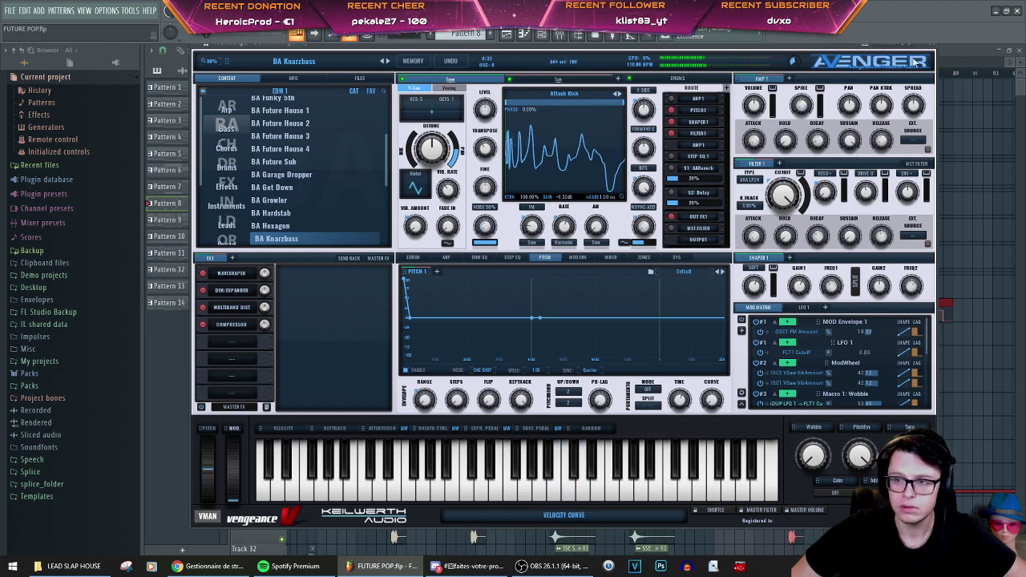
left_click(930, 46)
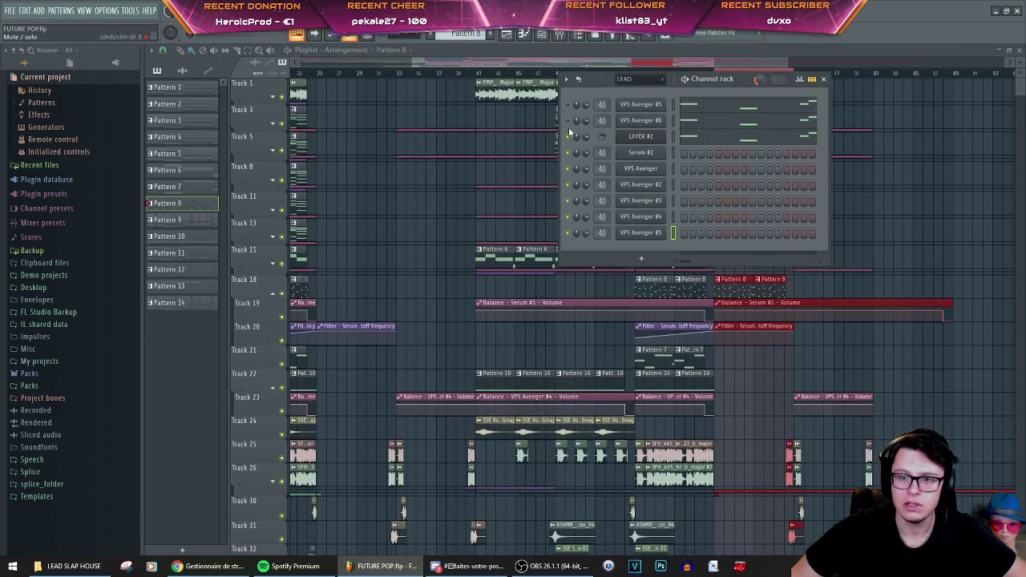
Step: Lower the notes of the original VPS Avenger #5 channel and the VPS Avenger #6 channel by one octave
right_click(642, 105)
left_click(673, 113)
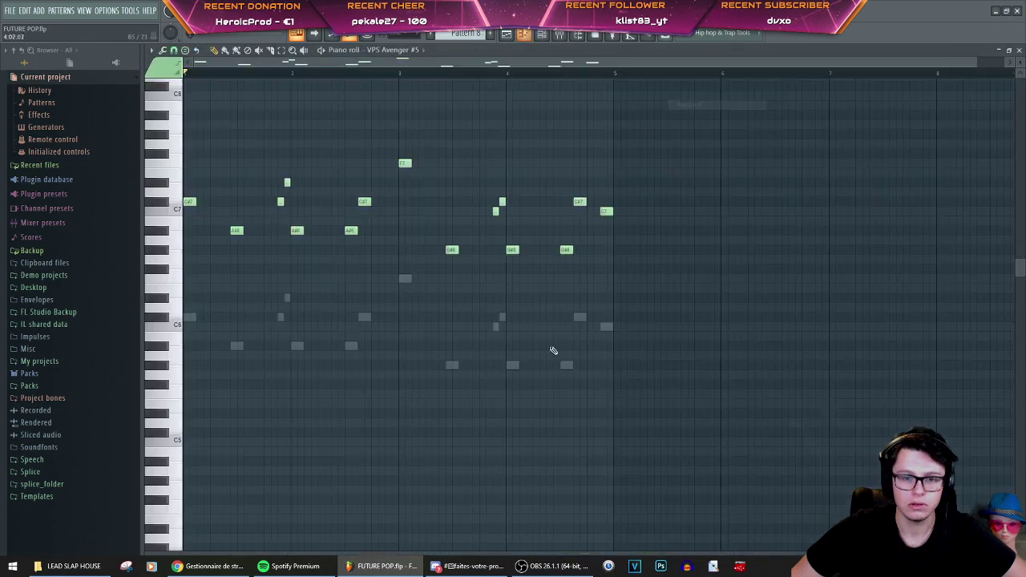
key("ctrl+Down")
key("space")
key("F7")
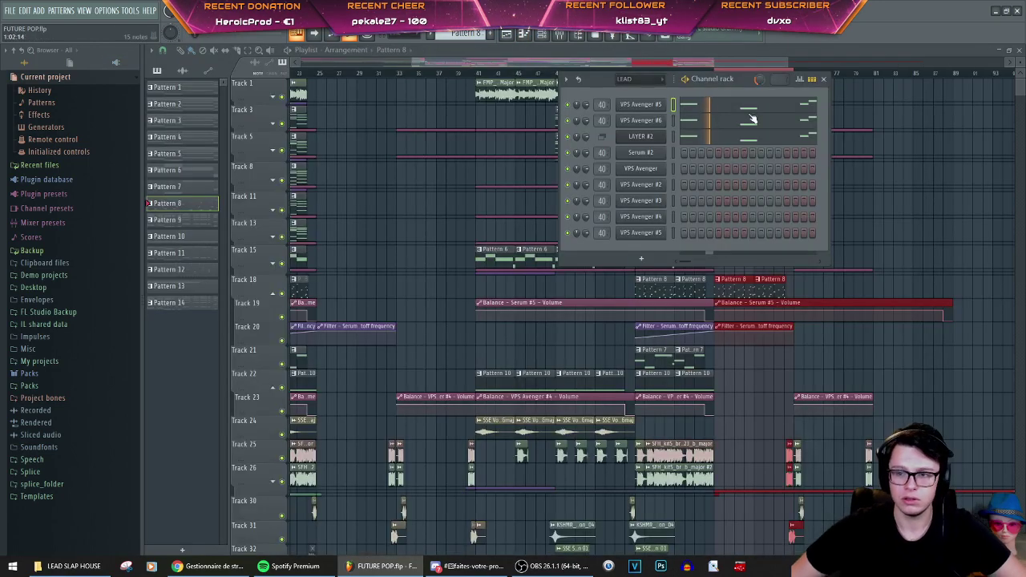
right_click(663, 119)
left_click(686, 121)
key("ctrl+a")
key("space")
key("ctrl+Down")
key("space")
key("F7")
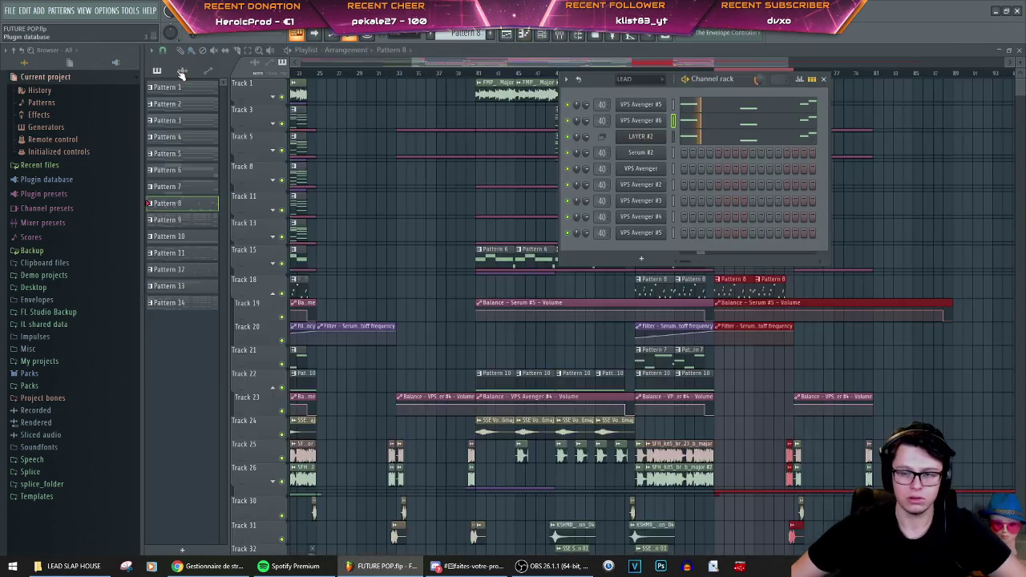
Step: Check the notes of LAYER #2, close the channel rack and play the drop section from bar 65
right_click(666, 136)
left_click(690, 140)
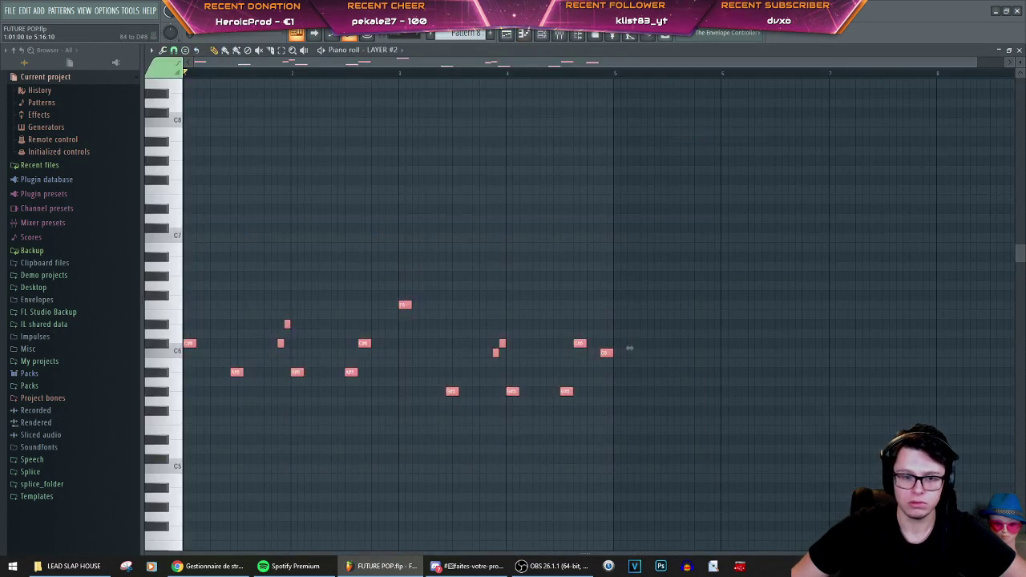
key("space")
key("F7")
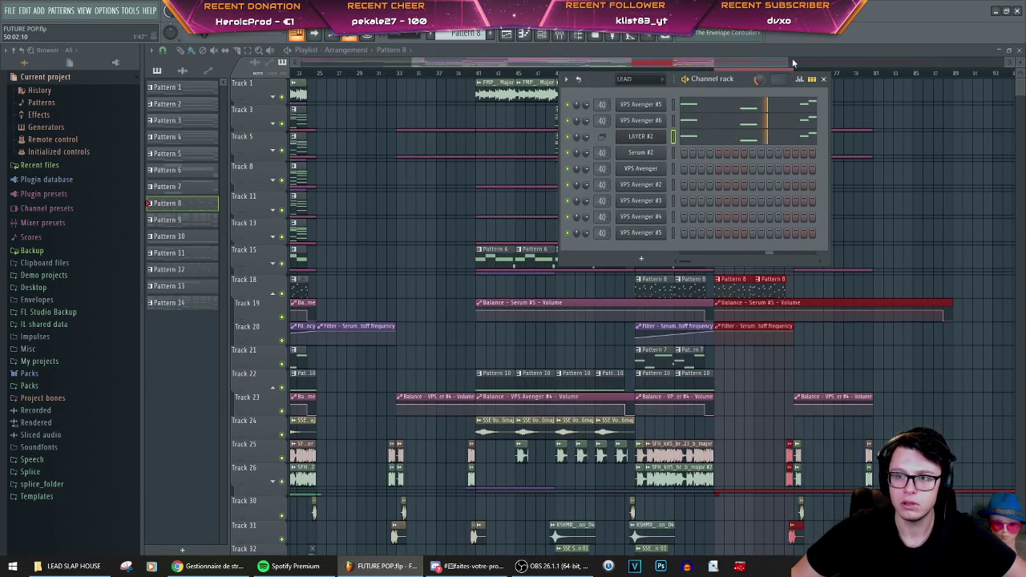
left_click(819, 78)
key("space")
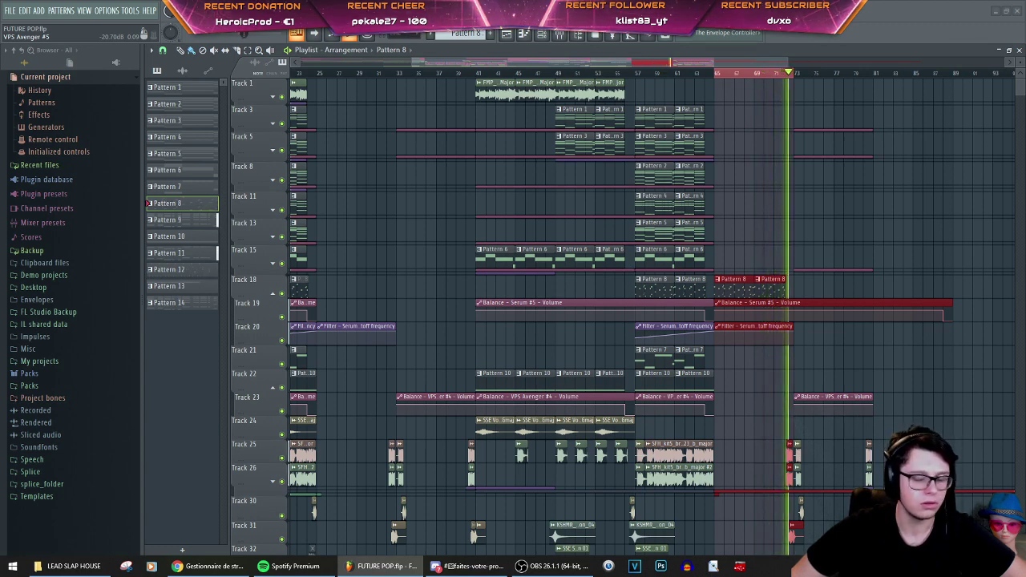
key("space")
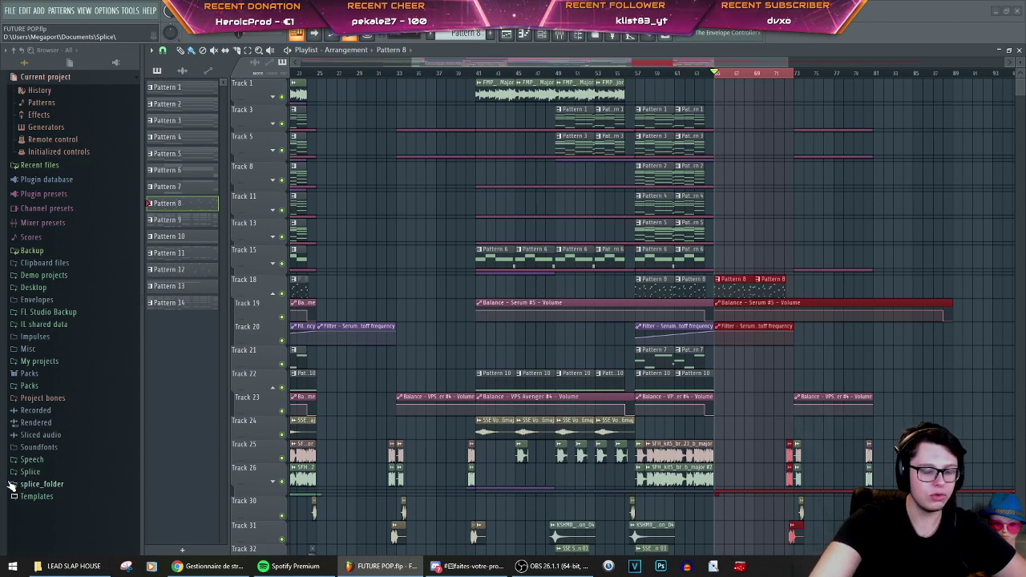
Step: Play the arrangement from bar 1 and review the tracks used in the intro
scroll(855, 154, "down", 4)
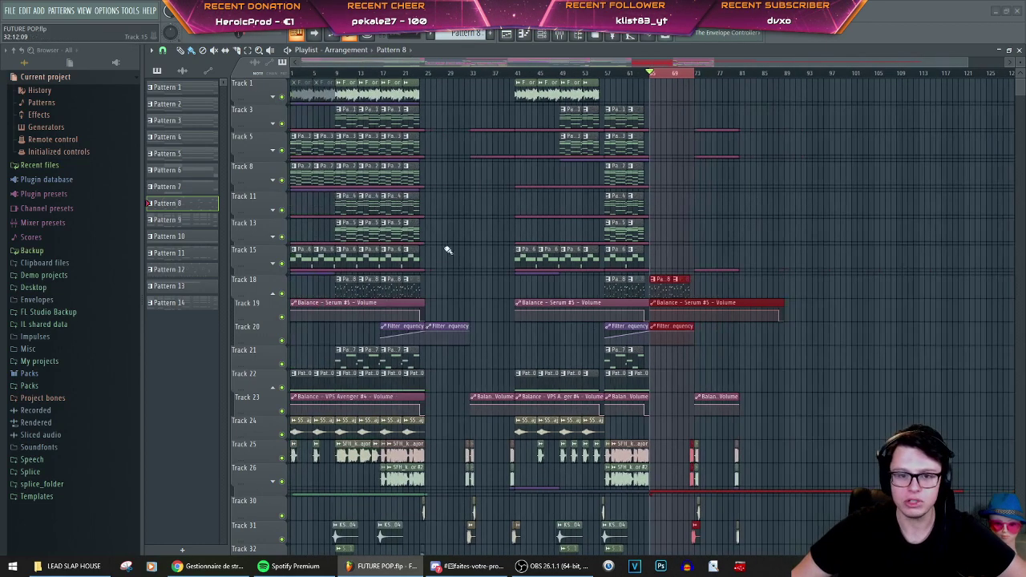
scroll(294, 82, "up", 5)
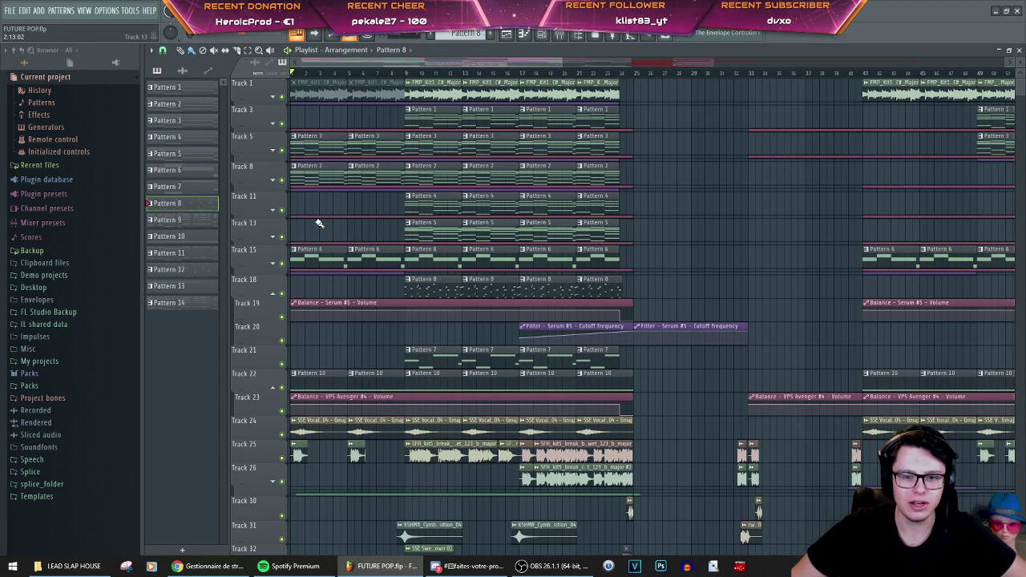
key("space")
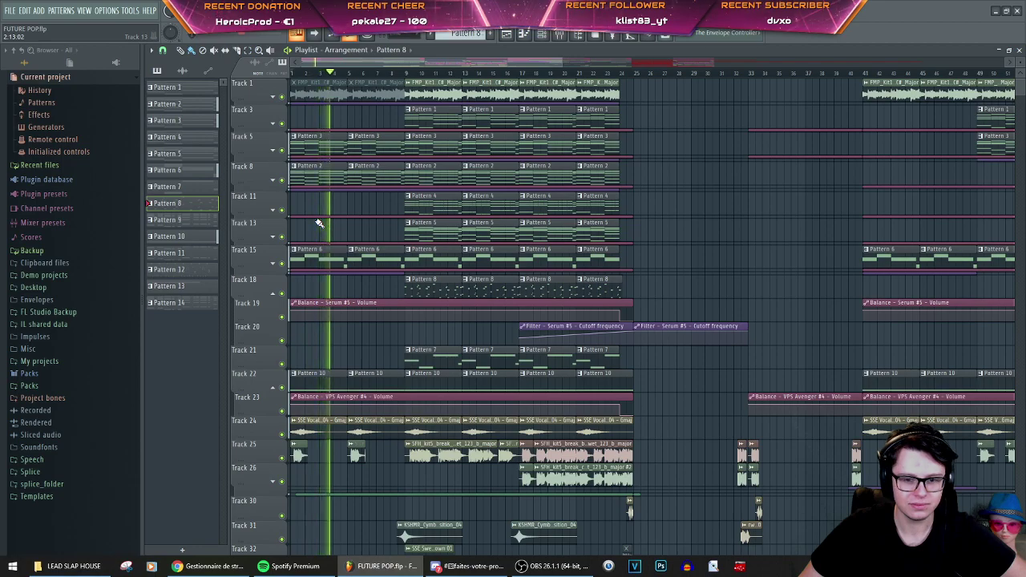
scroll(318, 224, "down", 3)
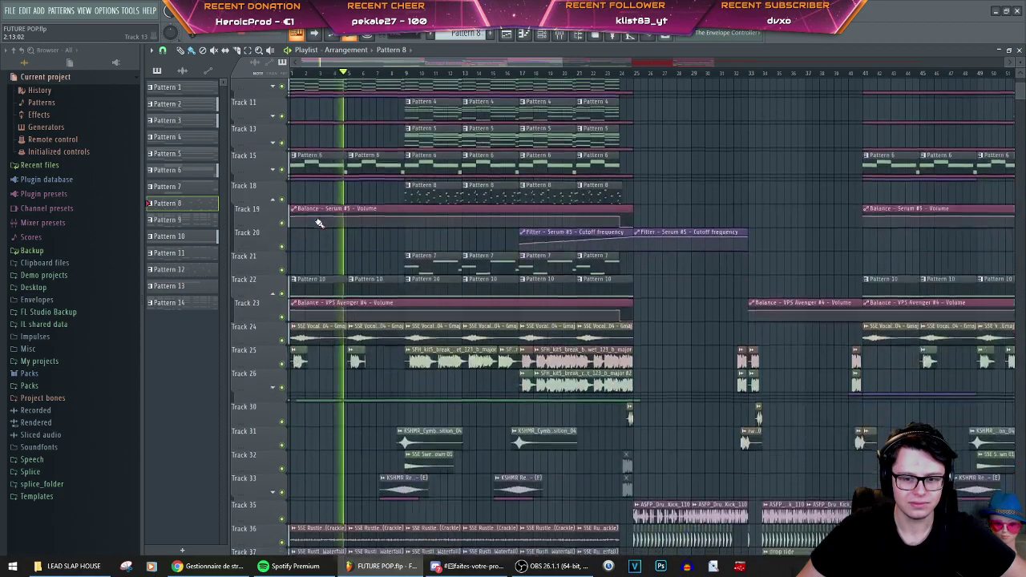
scroll(318, 224, "up", 2)
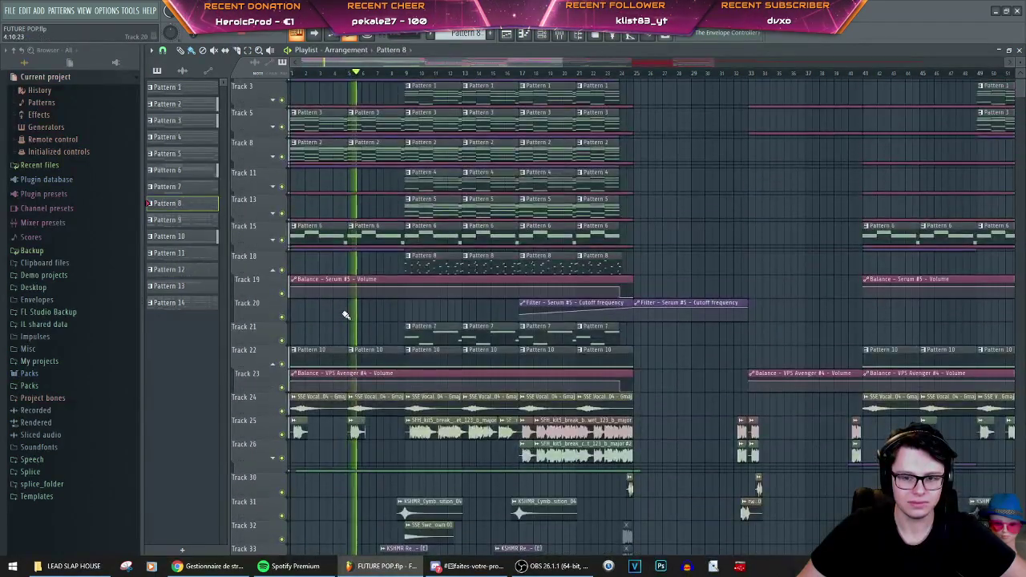
scroll(347, 324, "down", 3)
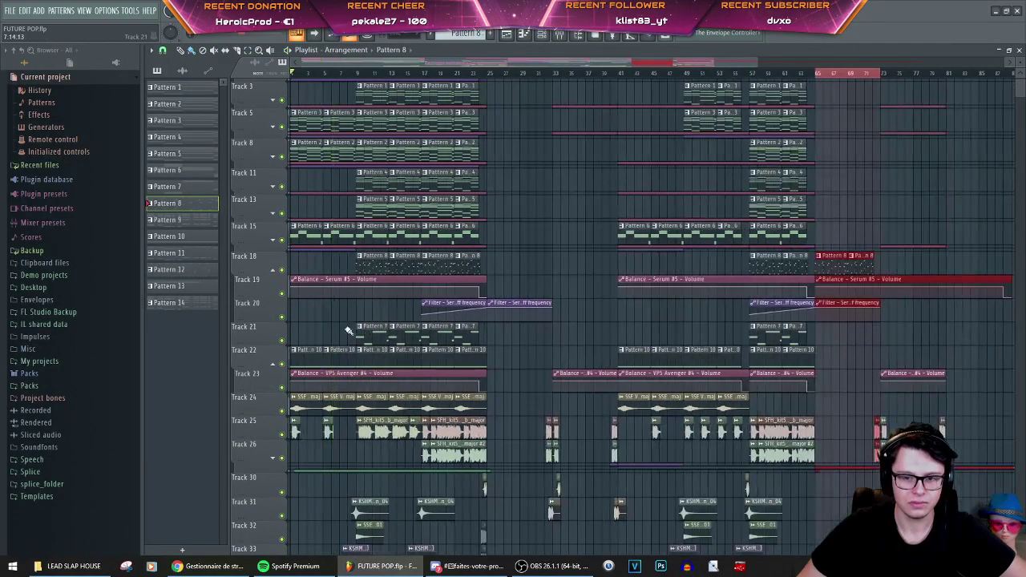
Step: Inspect the channels behind the first Pattern 7 clip on Track 21 and the first Pattern 10 clip on Track 22
left_click_drag(346, 325, 364, 338)
double_click(364, 337)
key("Escape")
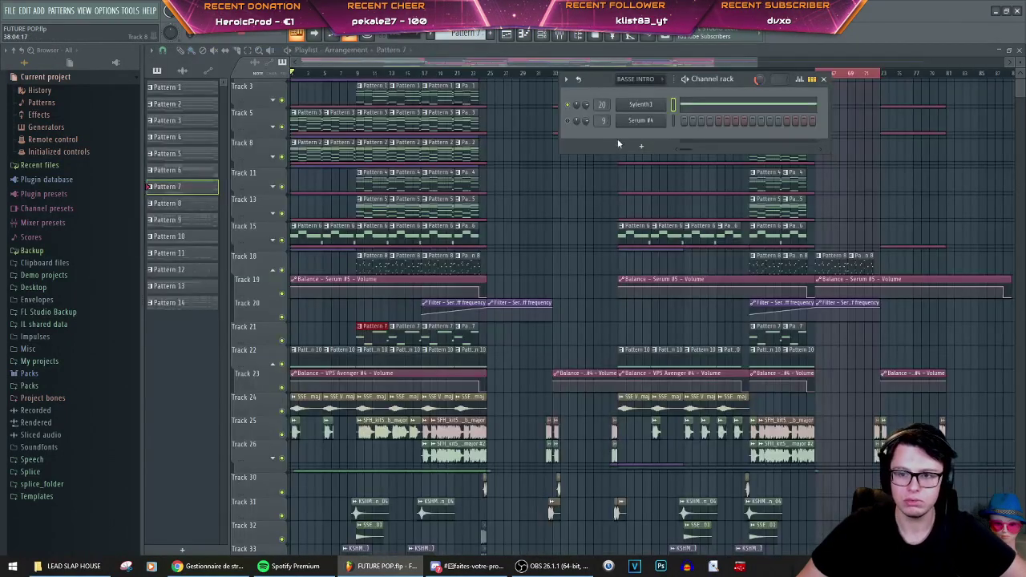
double_click(307, 355)
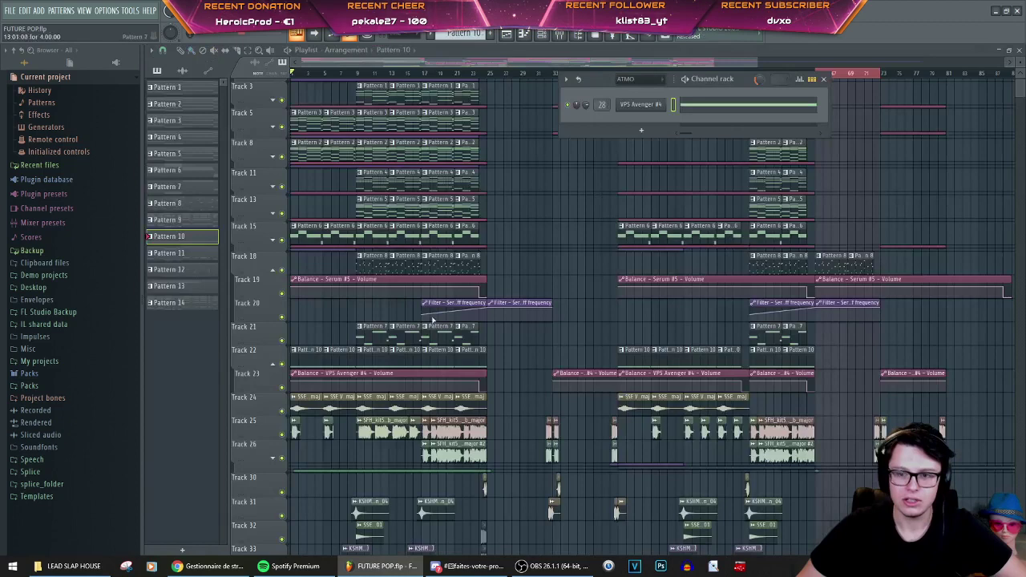
Step: Inspect the preset and settings of the VPS Avenger #4 atmosphere channel behind Pattern 10, listen to its sound, and close the plugin
left_click(657, 105)
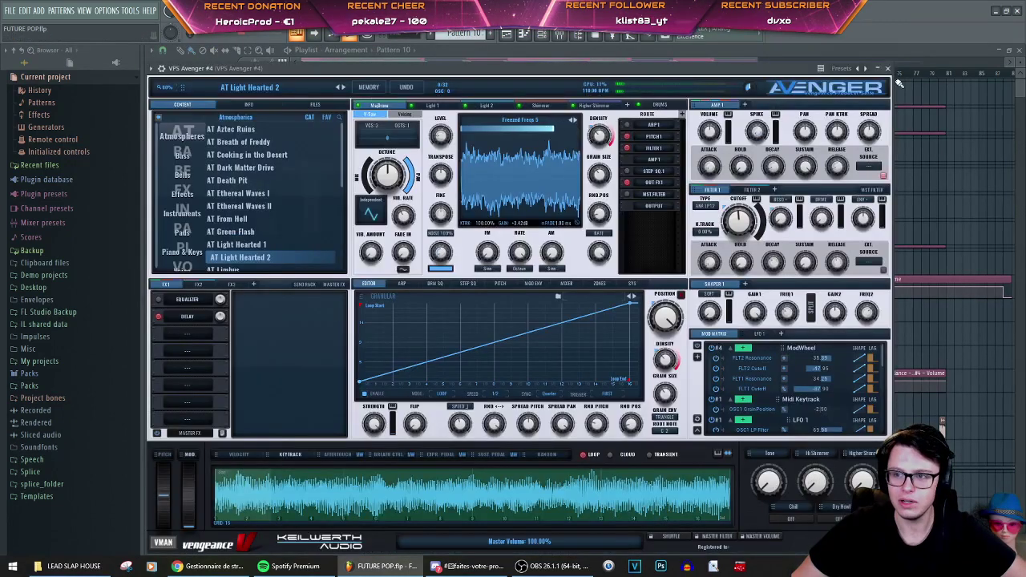
key("Escape")
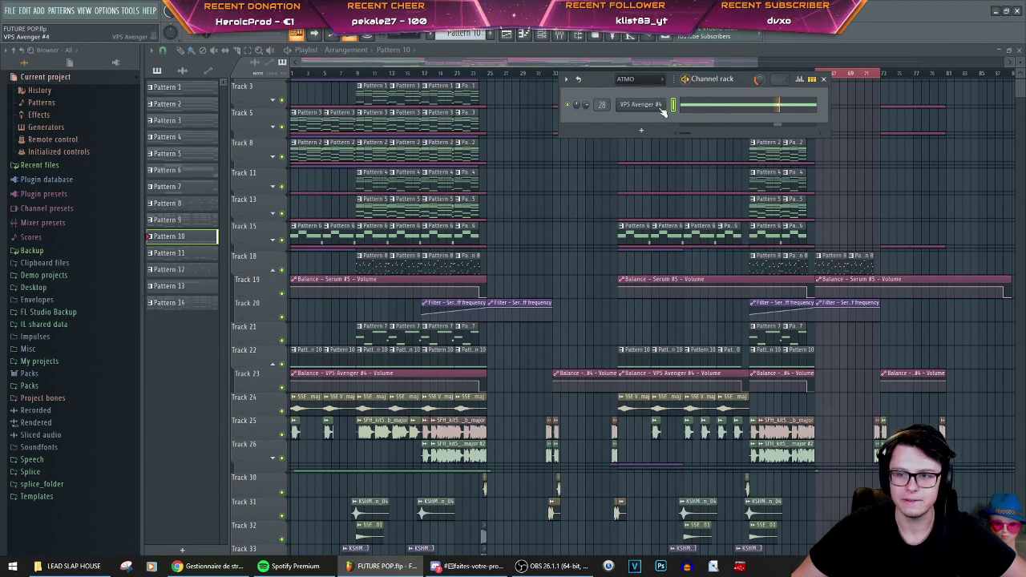
left_click(662, 110)
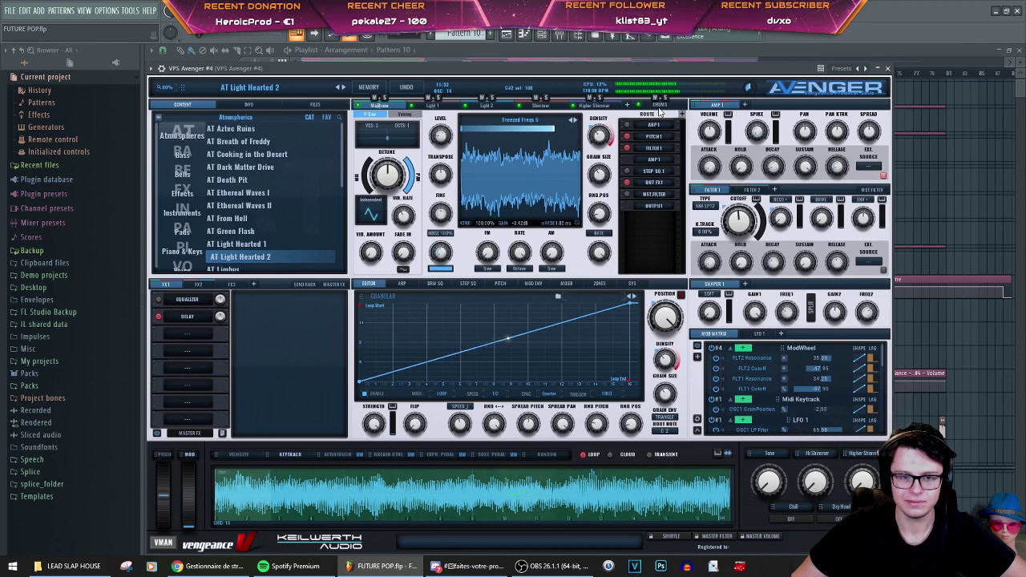
left_click(887, 68)
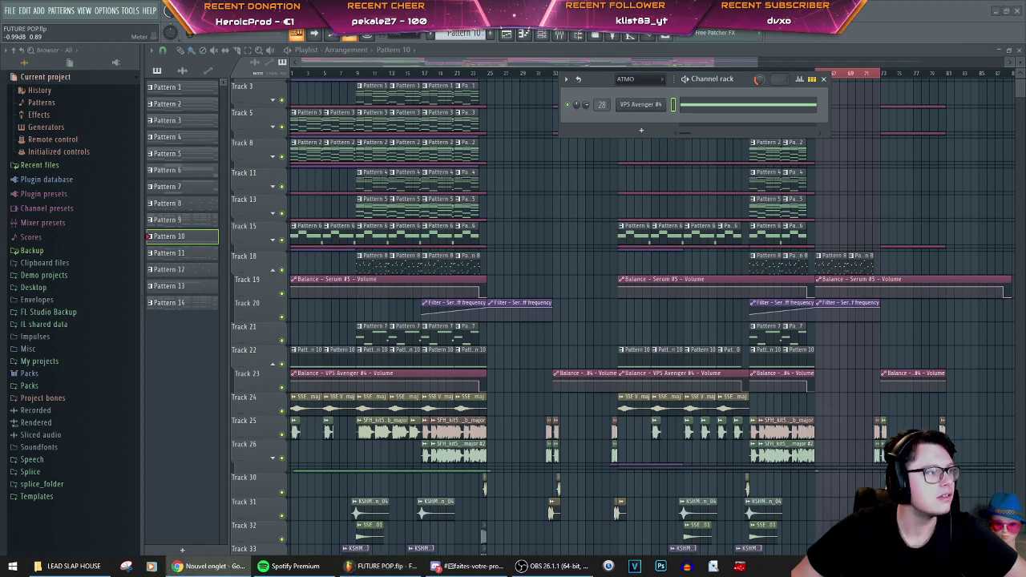
Step: Switch to Chrome, set up a tirokdo random number draw with a maximum of 199, and open a new browser tab
left_click_drag(0, 16, 564, 2)
left_click(892, 45)
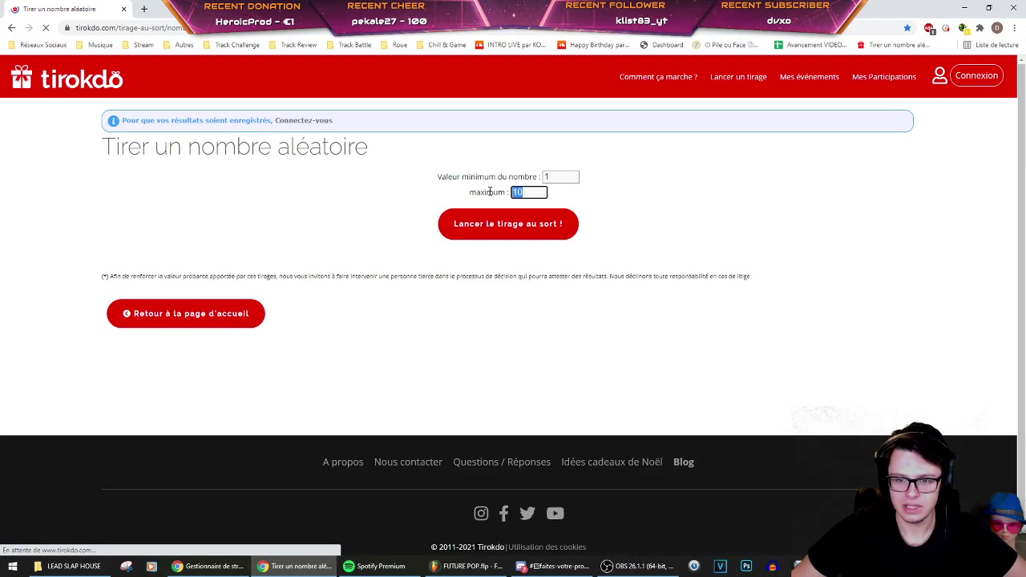
type("199")
key("Return")
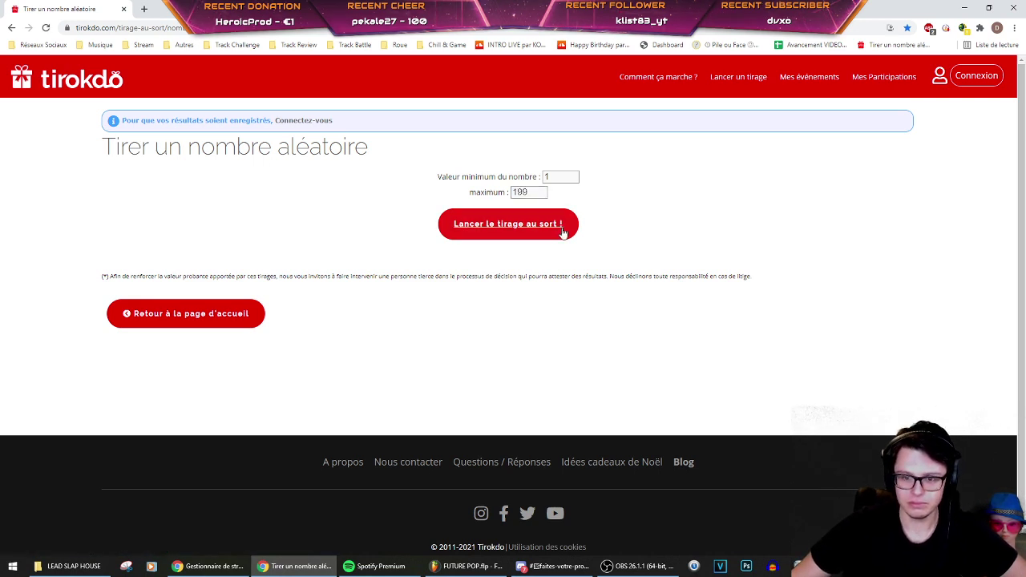
left_click(144, 9)
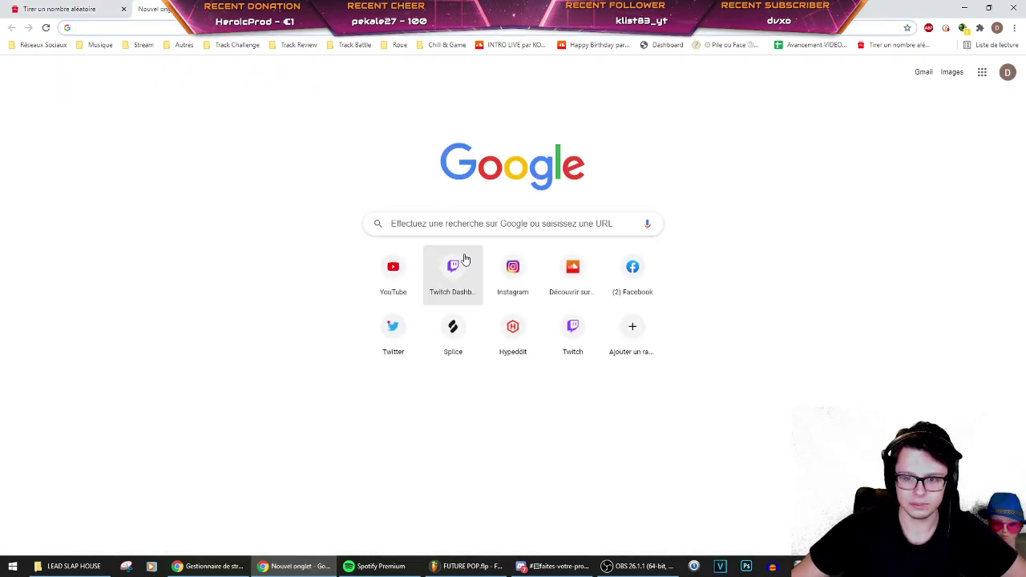
Step: Open Splice, list its samples without any instrument filter, and go to results page 159
left_click(453, 333)
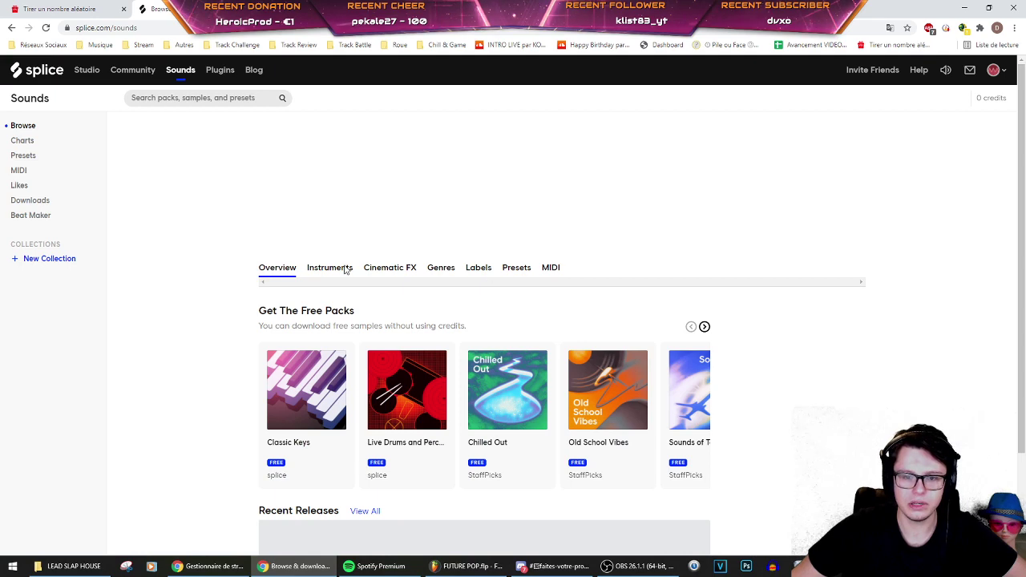
left_click(345, 269)
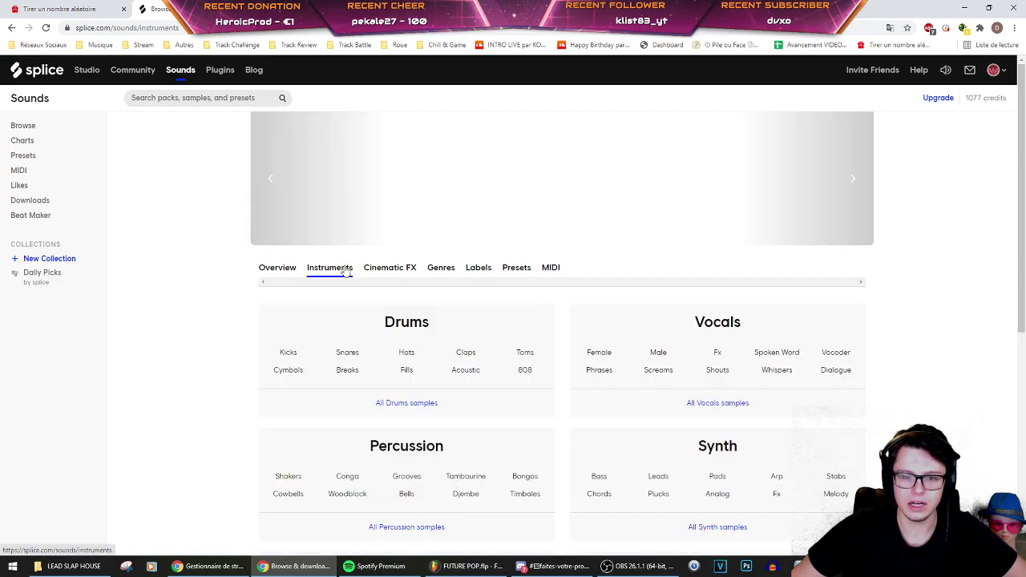
left_click(417, 322)
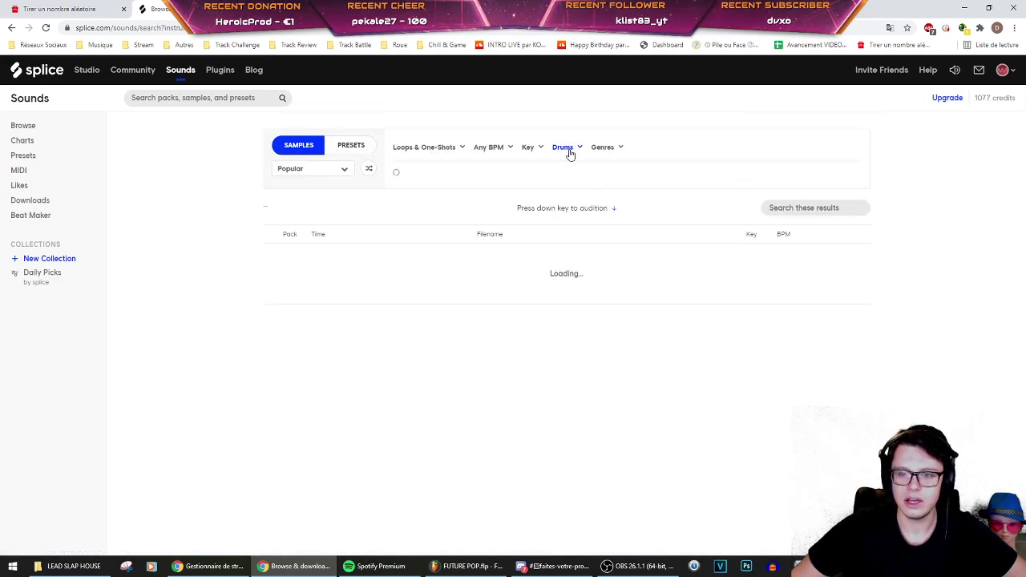
left_click(629, 164)
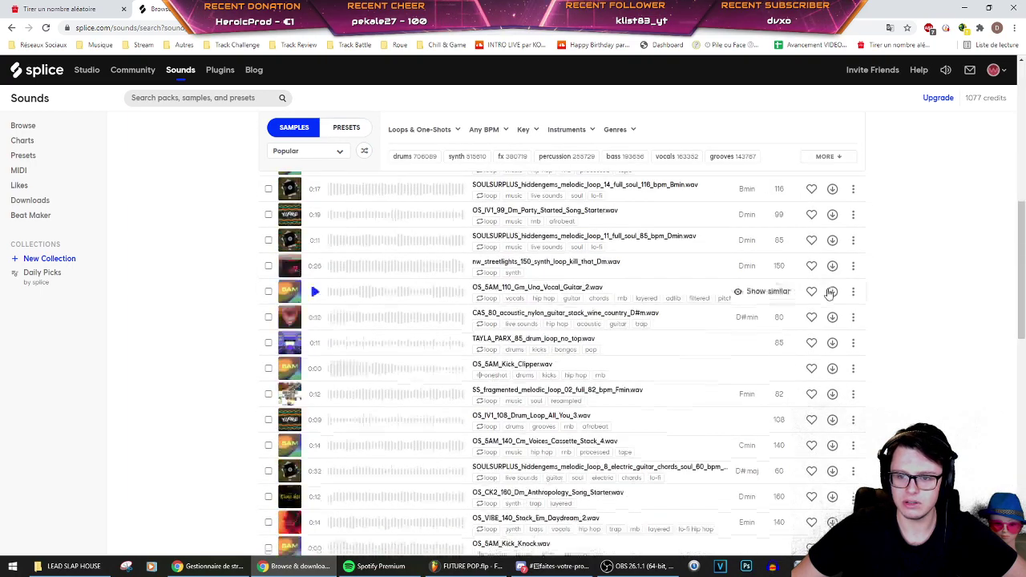
scroll(826, 293, "down", 10)
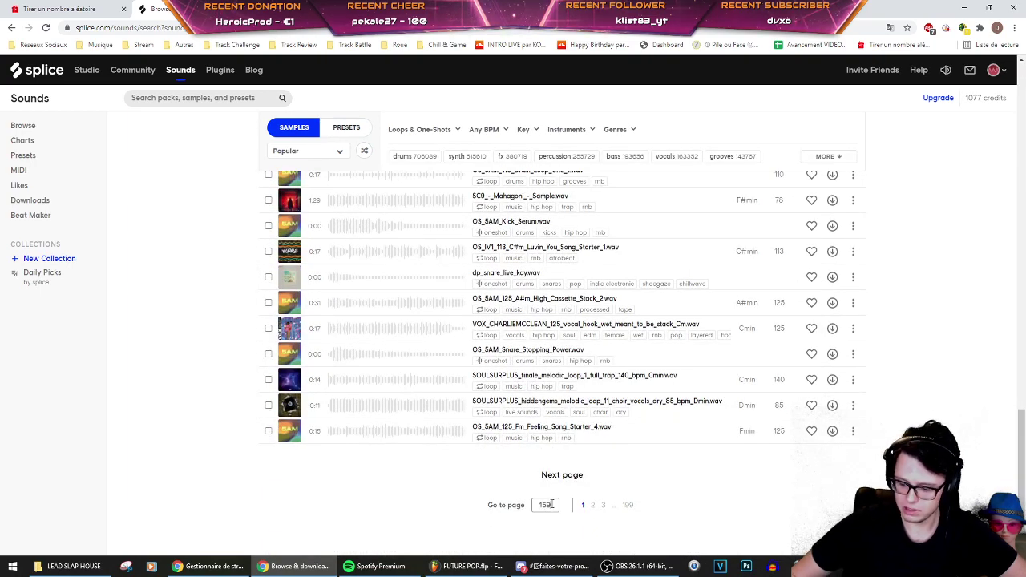
key("Return")
Step: Draw a random number from 1 to 50 and download the sample at that position on the Splice page, SO_FF_150_synth_swell_mica_Dmin.wav
key("ctrl+shift+Tab")
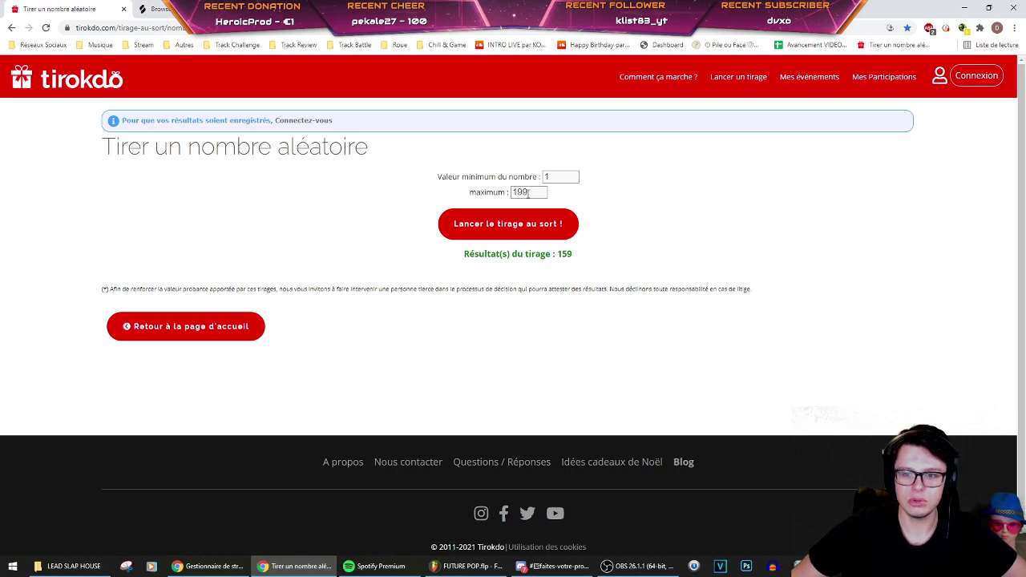
left_click(448, 235)
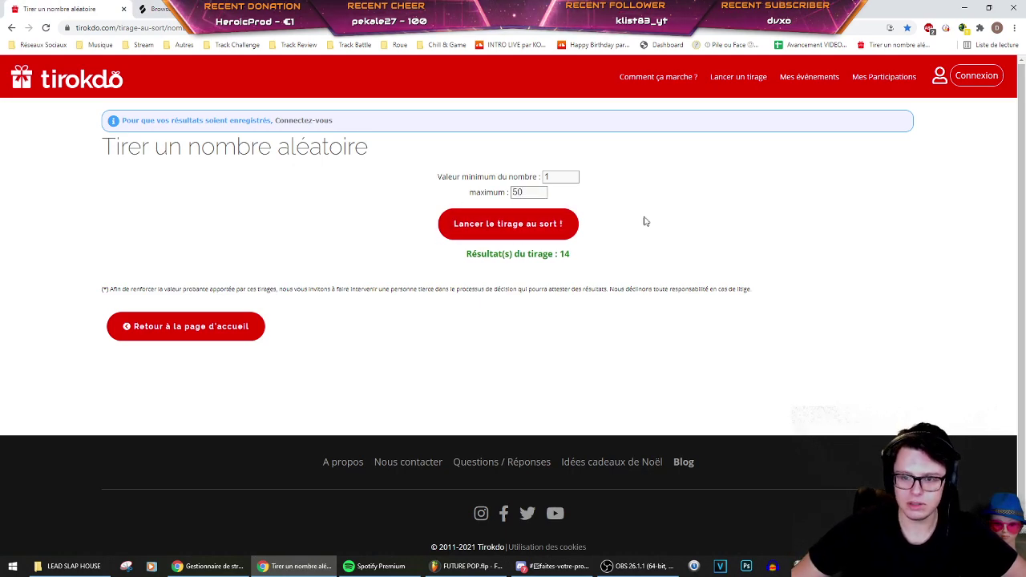
key("ctrl+Tab")
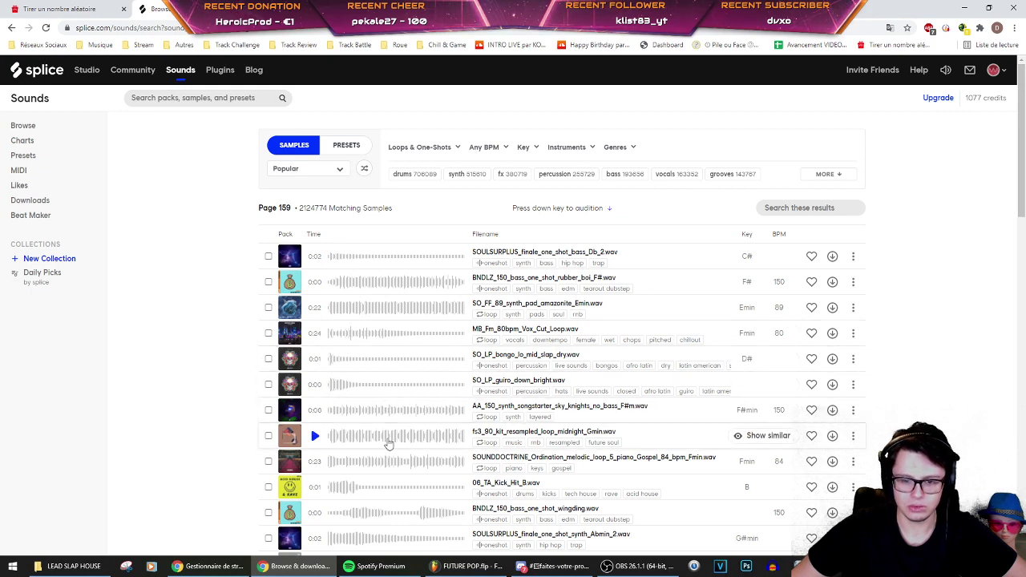
scroll(375, 530, "down", 3)
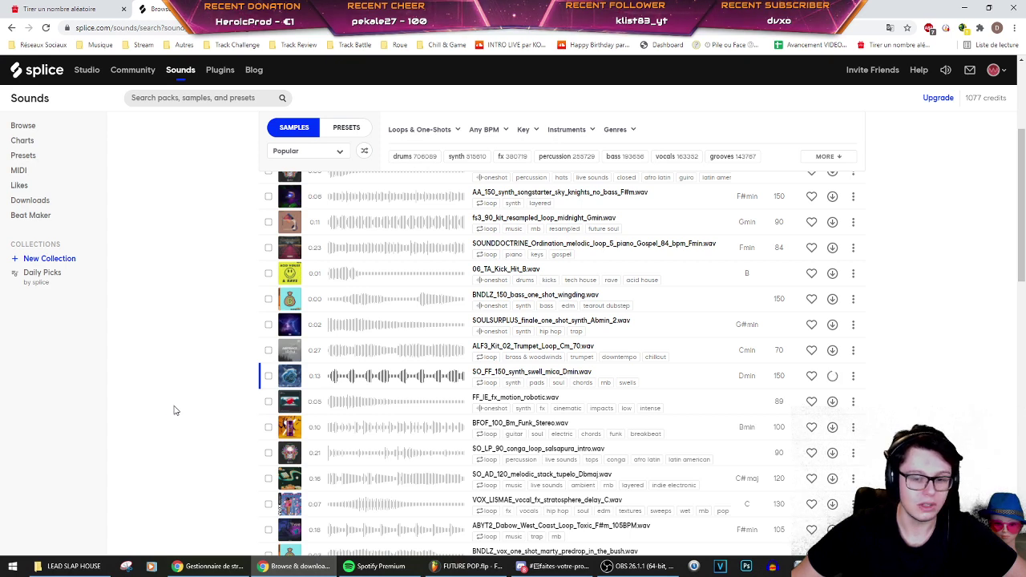
Step: Switch to the Splice desktop app, open the enclosing folder of SO_FF_150_synth_swell_mica_Dmin.wav, and clear the app window away
key("alt+Tab")
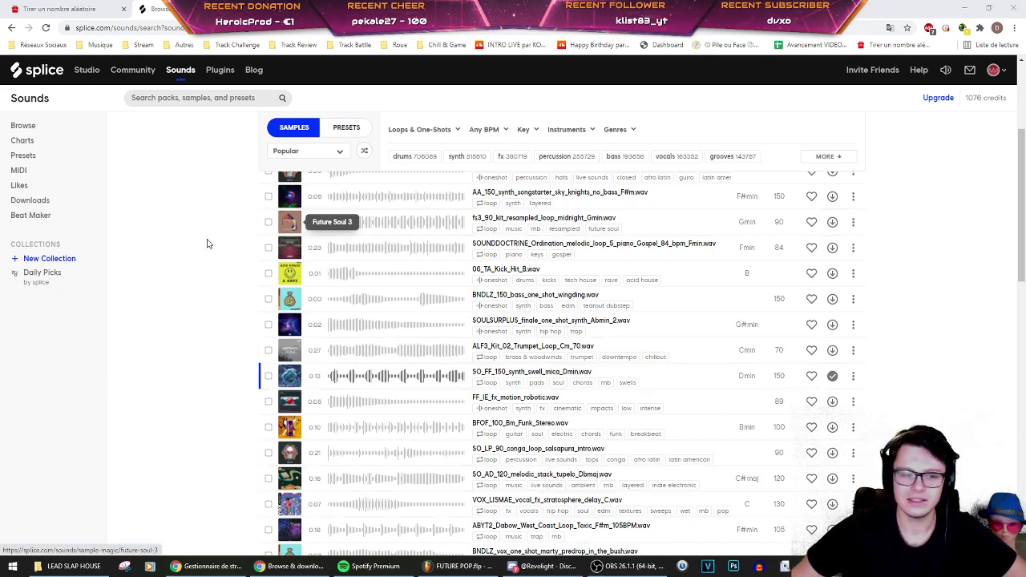
left_click_drag(341, 105, 271, 40)
left_click(388, 336)
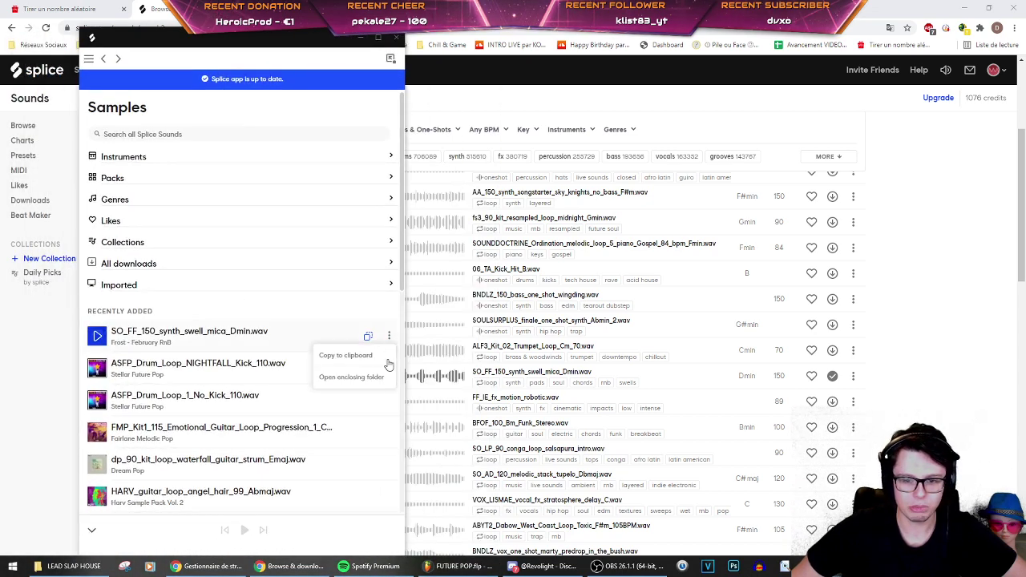
left_click(380, 378)
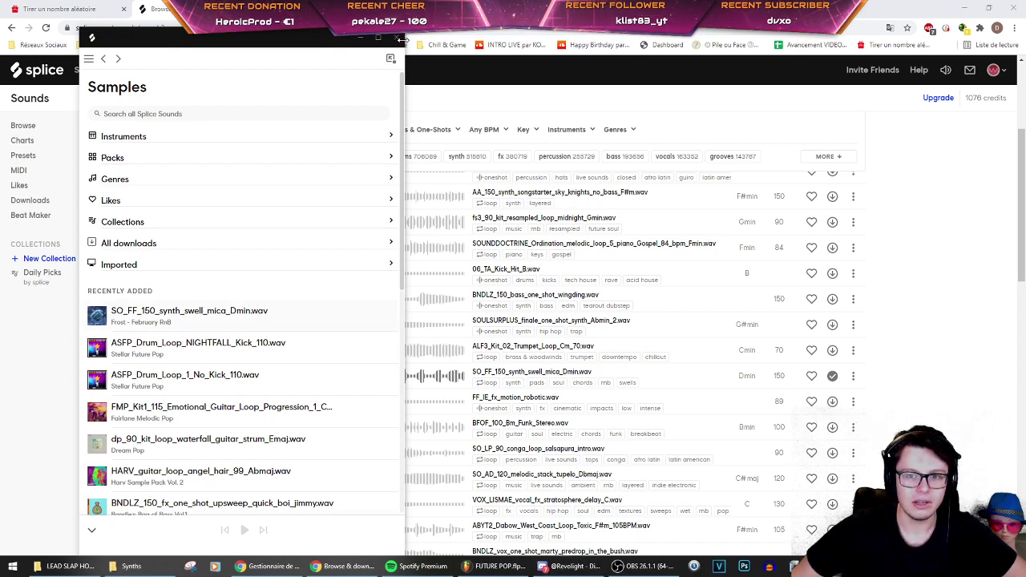
left_click_drag(324, 43, 2, 44)
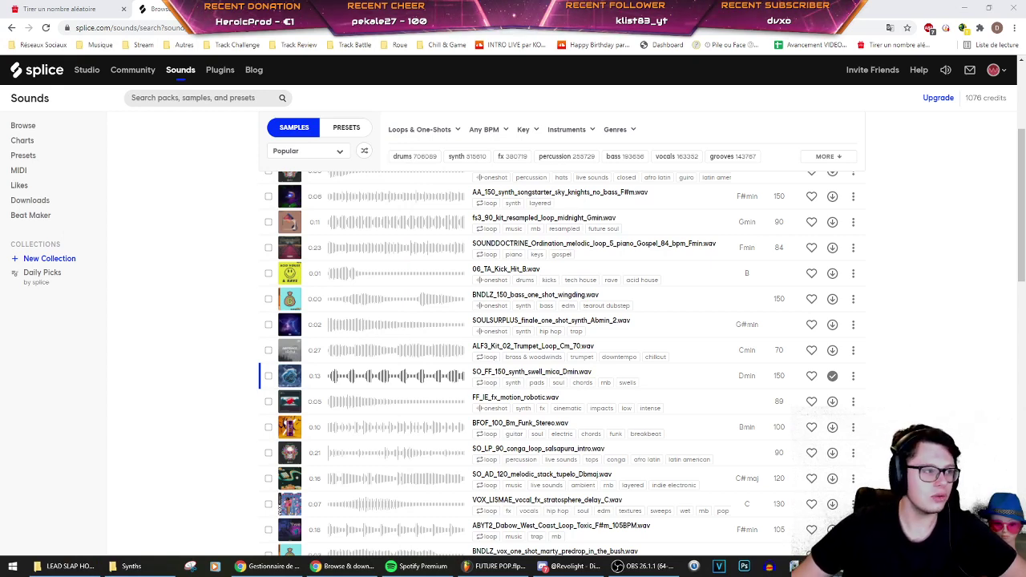
Step: Switch to the FUTURE POP project in FL Studio and play the arrangement from bar 65
left_click(966, 8)
left_click(729, 50)
scroll(534, 185, "down", 3)
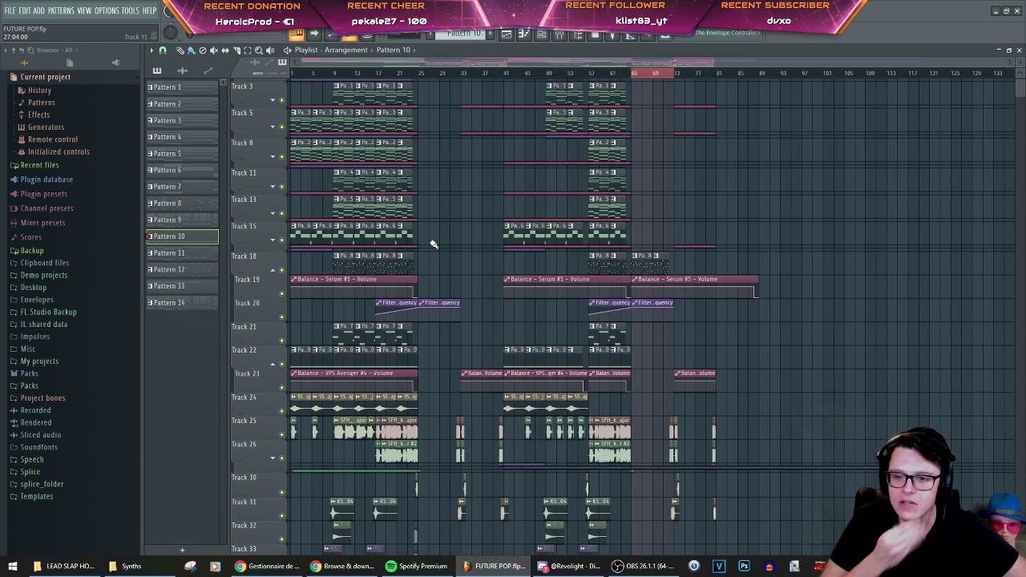
left_click(633, 72)
scroll(662, 133, "down", 4)
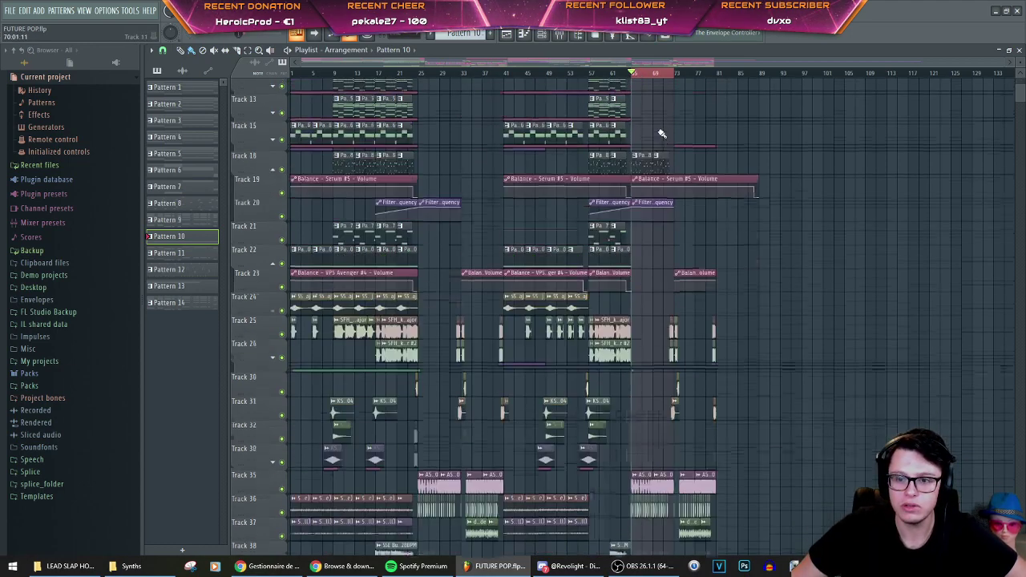
scroll(663, 133, "down", 2)
scroll(669, 274, "up", 2)
scroll(610, 272, "down", 2)
key("space")
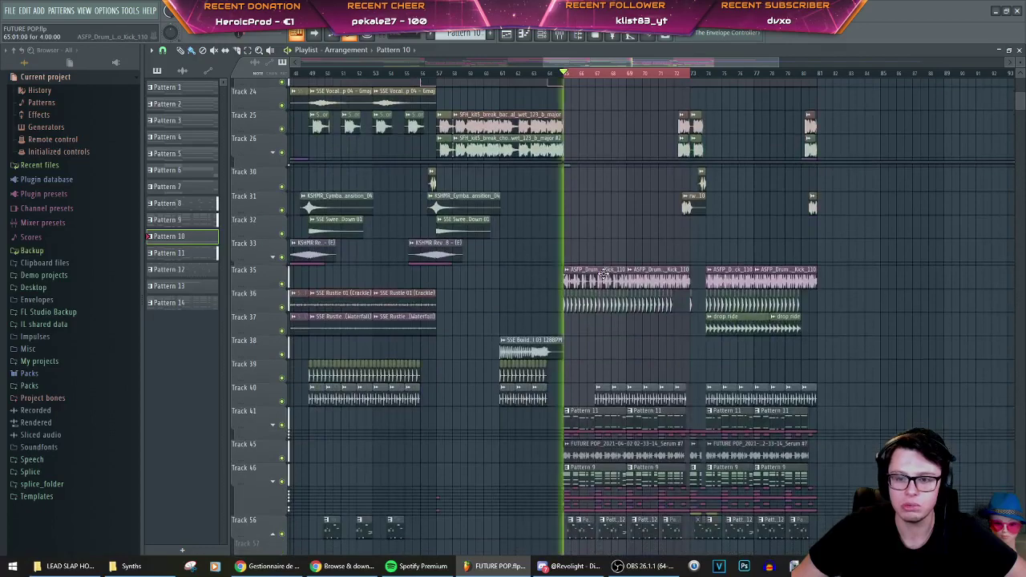
key("space")
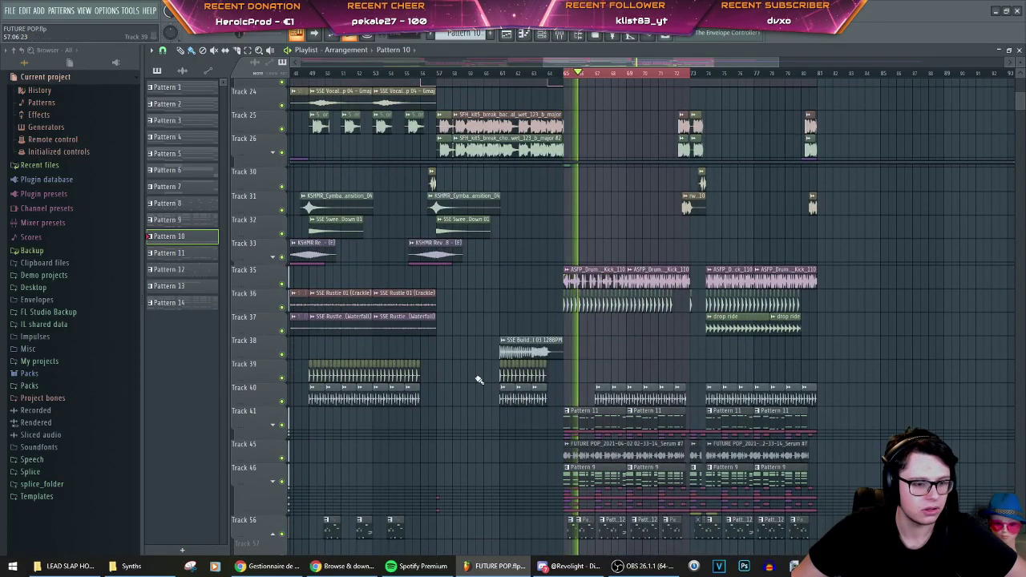
Step: Delete the two Pattern 8 clips on Track 18 starting at bar 65 and replay that section
scroll(637, 284, "up", 8)
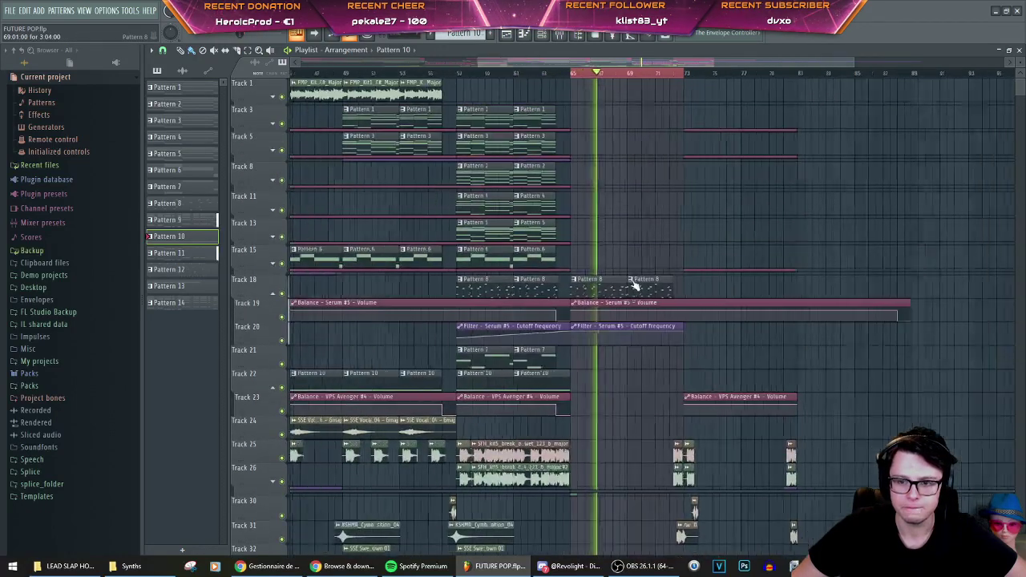
scroll(633, 284, "down", 6)
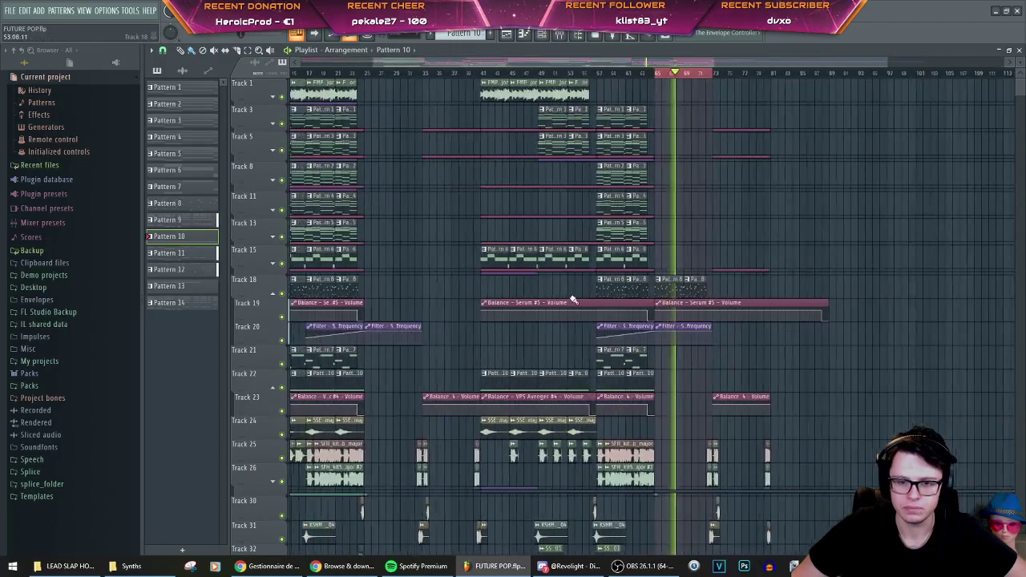
scroll(644, 288, "up", 3)
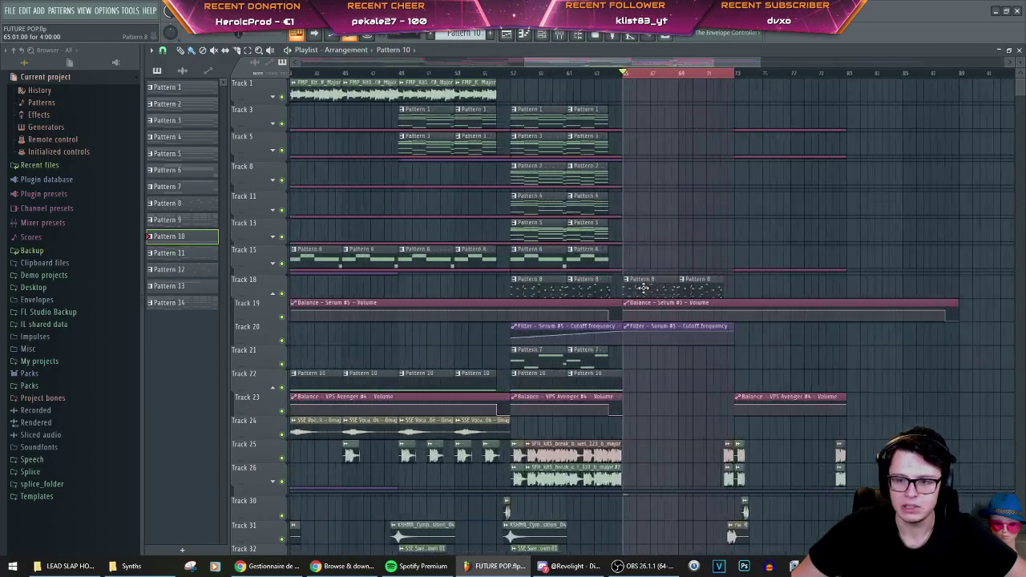
scroll(667, 362, "down", 3)
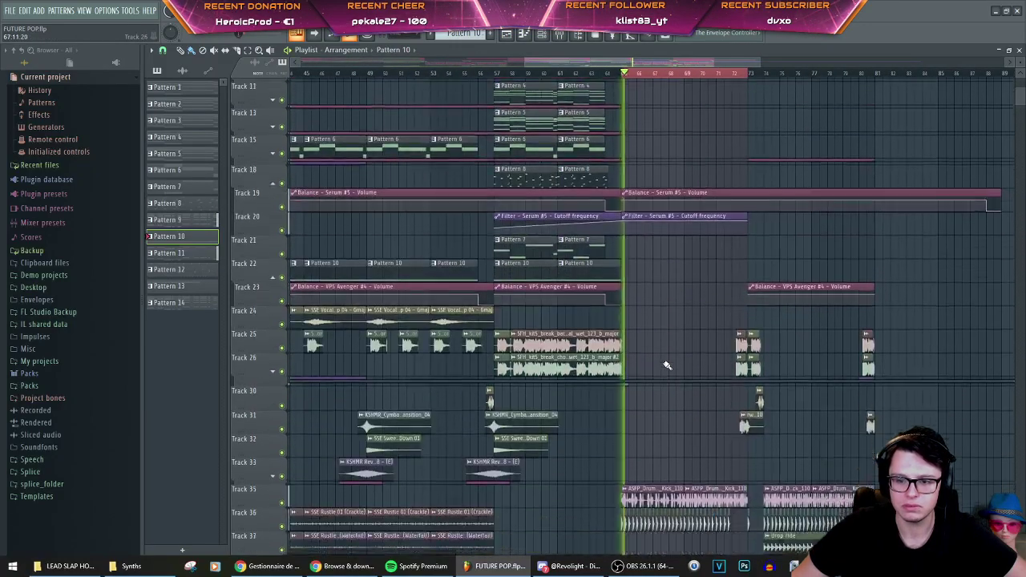
scroll(667, 366, "down", 7)
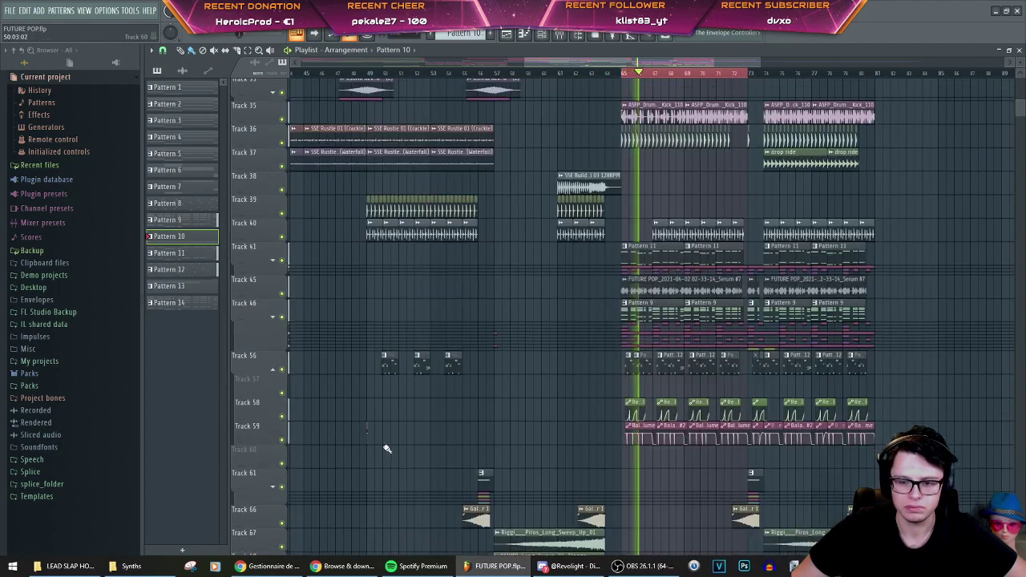
key("space")
Step: Collapse the track group under Track 56 and expand the group under Track 46 in the playlist
left_click(275, 371)
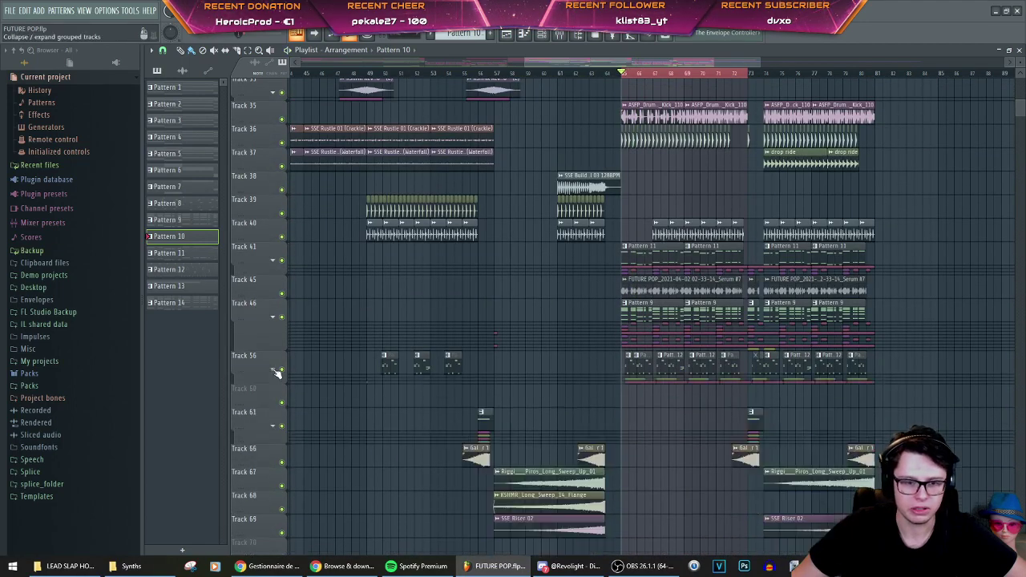
left_click(275, 318)
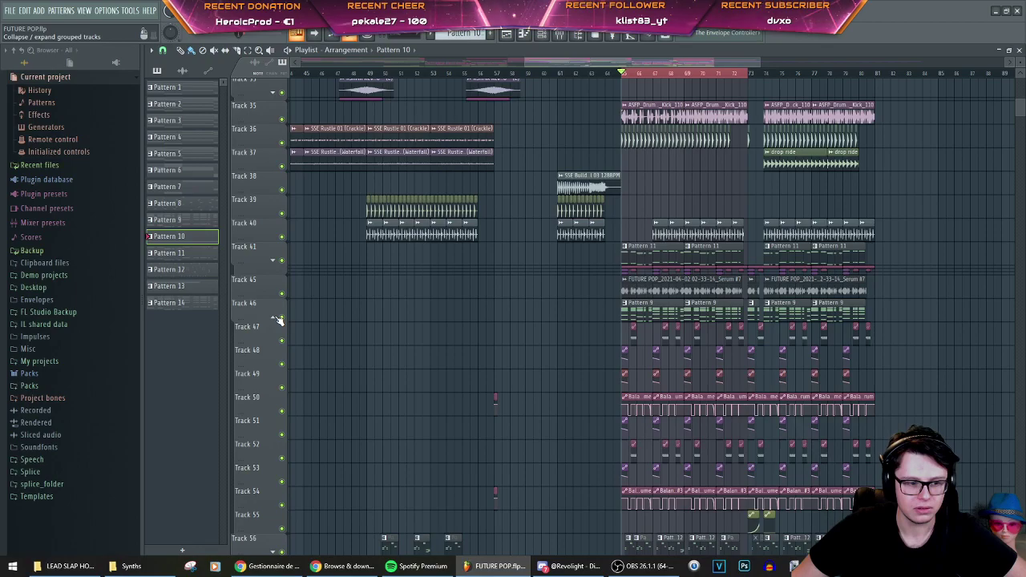
scroll(568, 412, "down", 3)
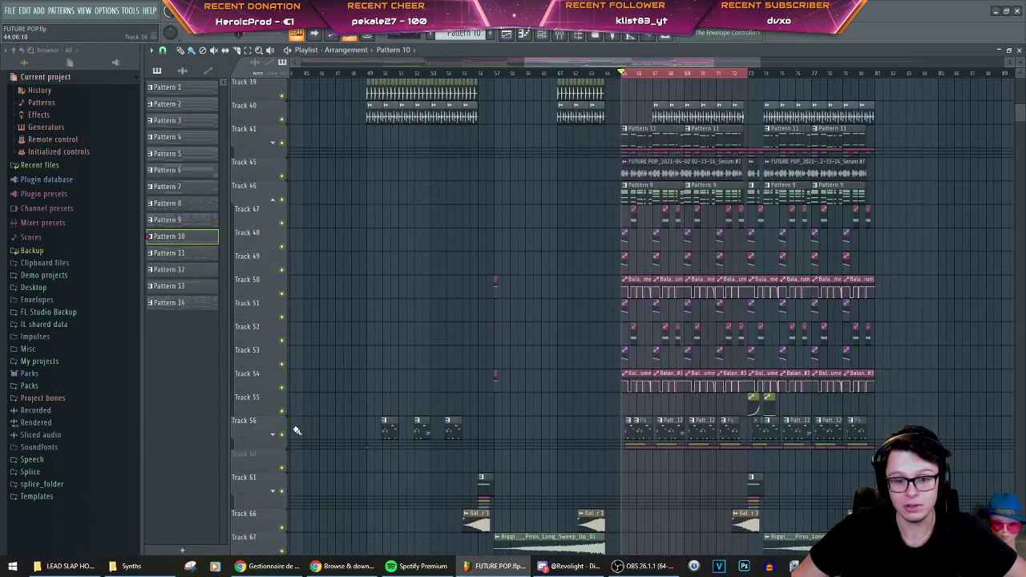
Step: Play the arrangement from bar 1 to listen to the intro
scroll(513, 385, "up", 10)
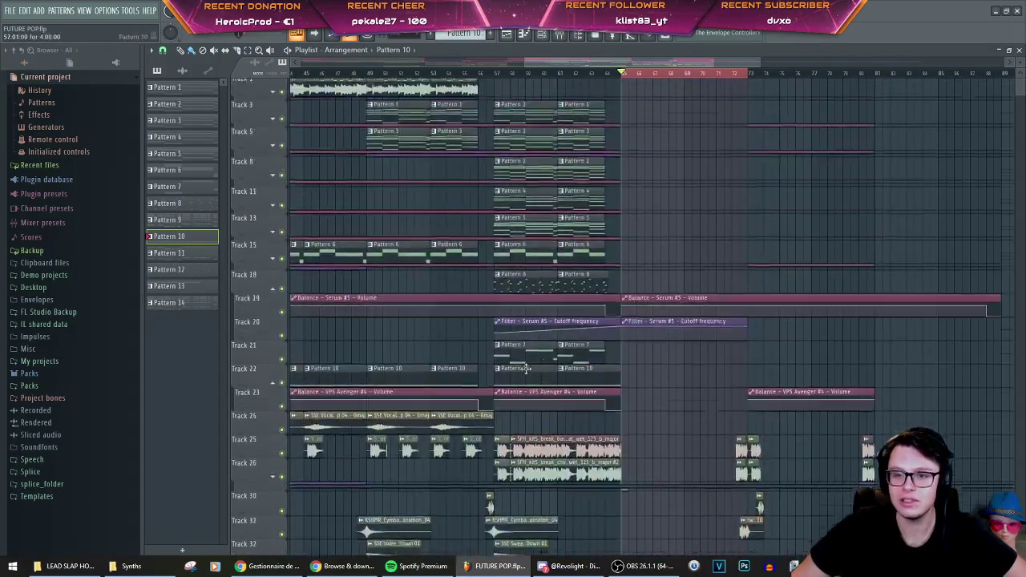
scroll(648, 280, "down", 5)
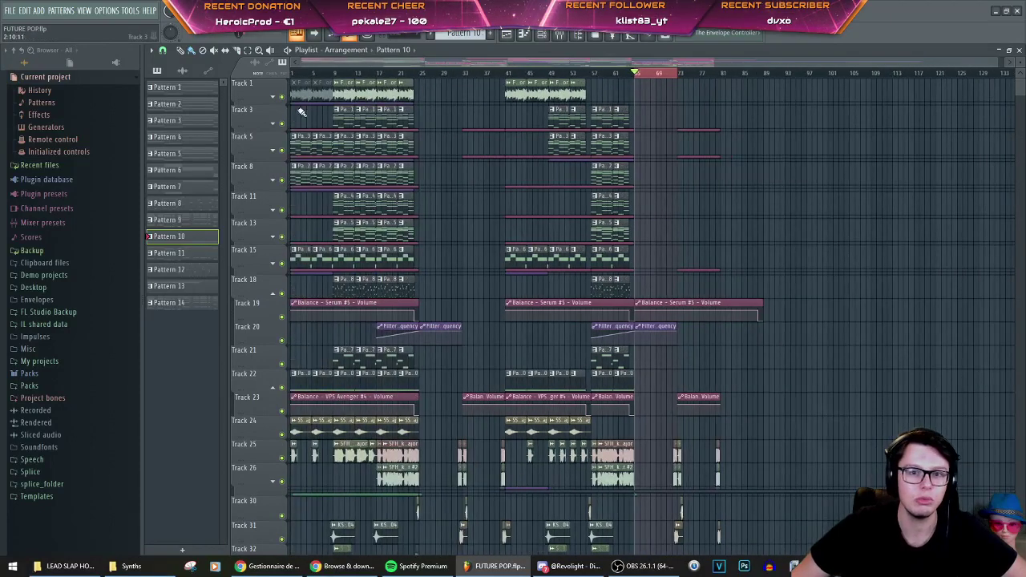
left_click(297, 74)
key("space")
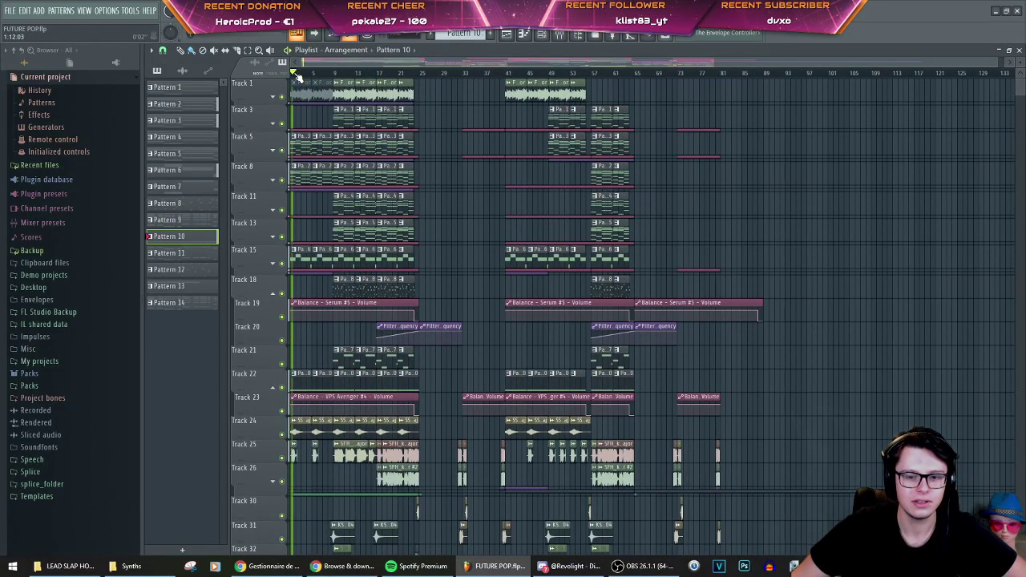
key("space")
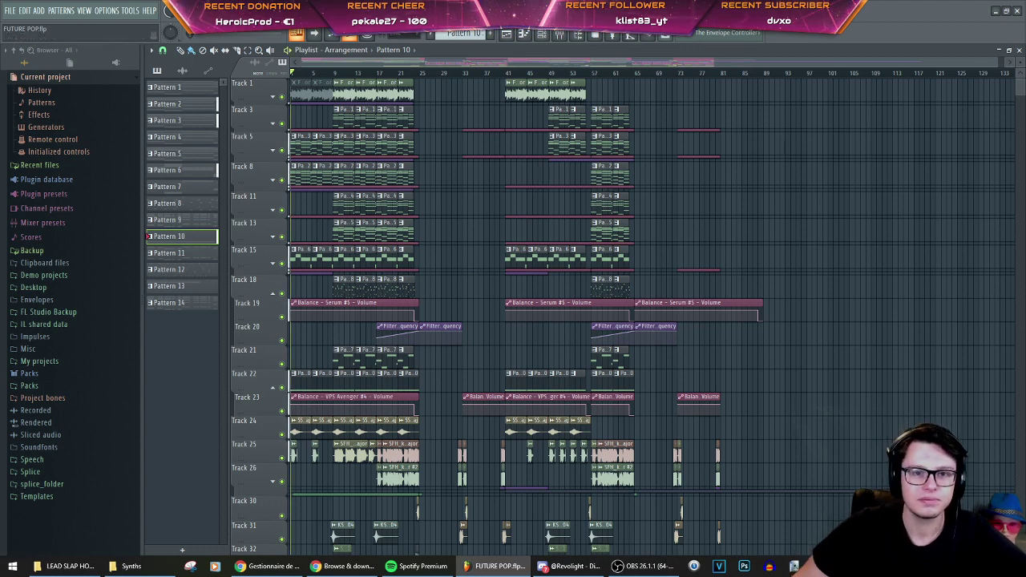
key("space")
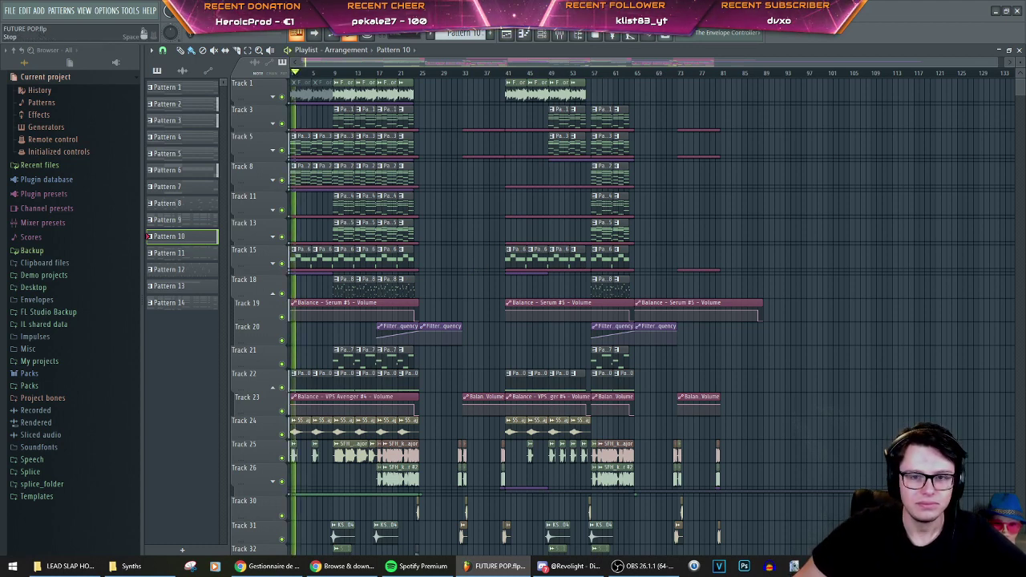
key("space")
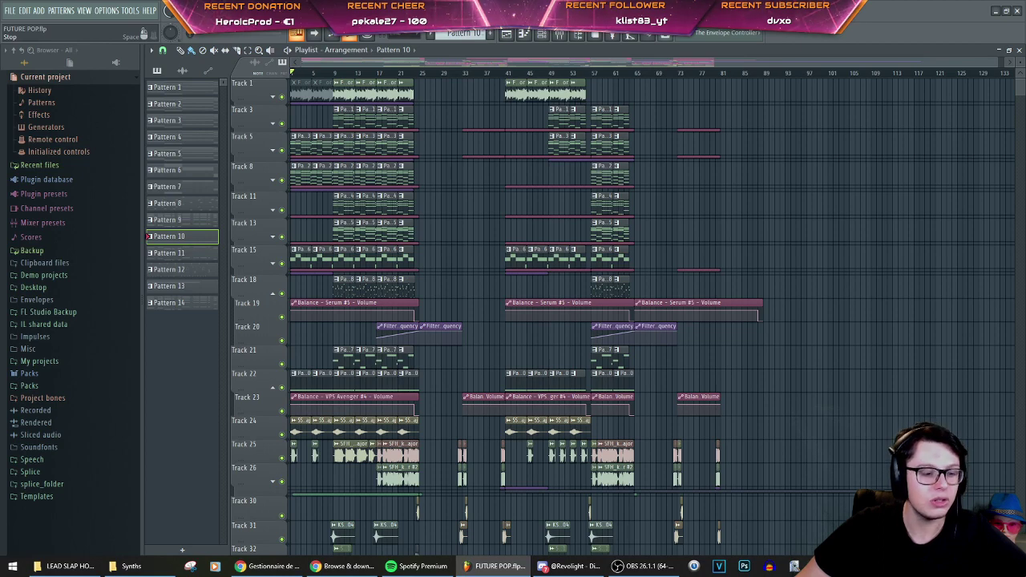
Step: Play from bar 9 and inspect Pattern 8's lead notes in the channel rack, filtered to the LEAD group
left_click(339, 74)
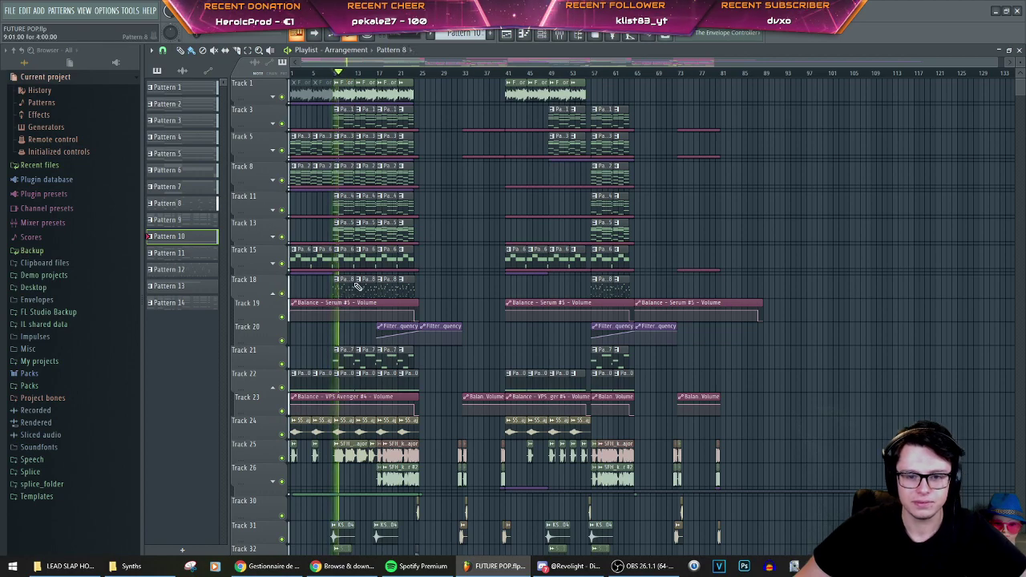
key("F6")
left_click(652, 83)
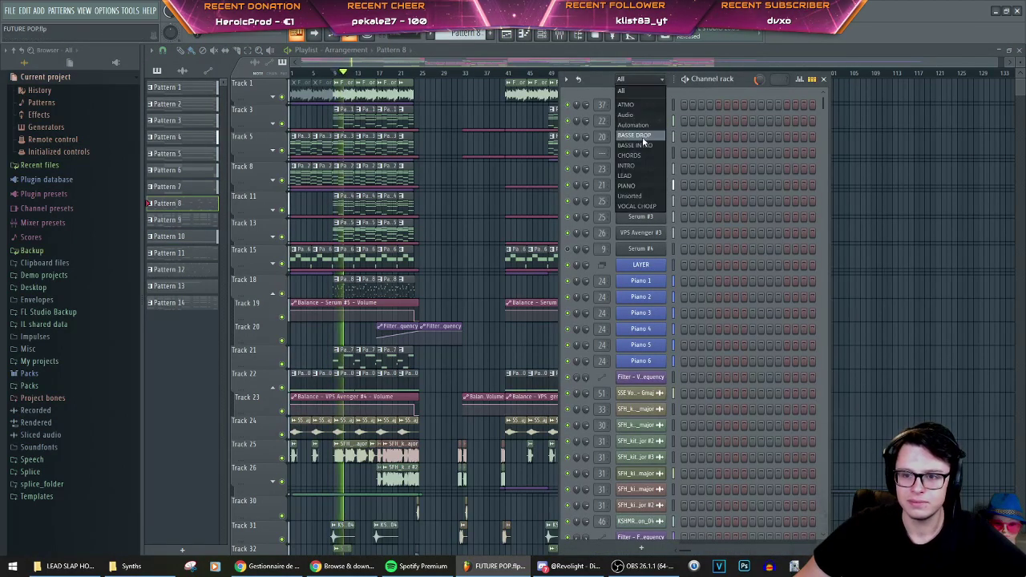
left_click(626, 175)
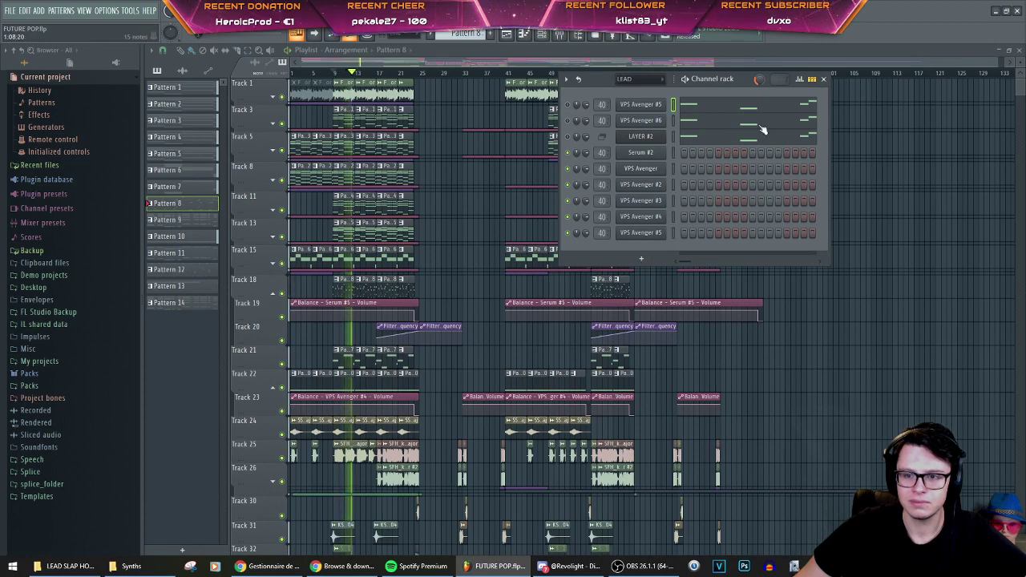
left_click(824, 78)
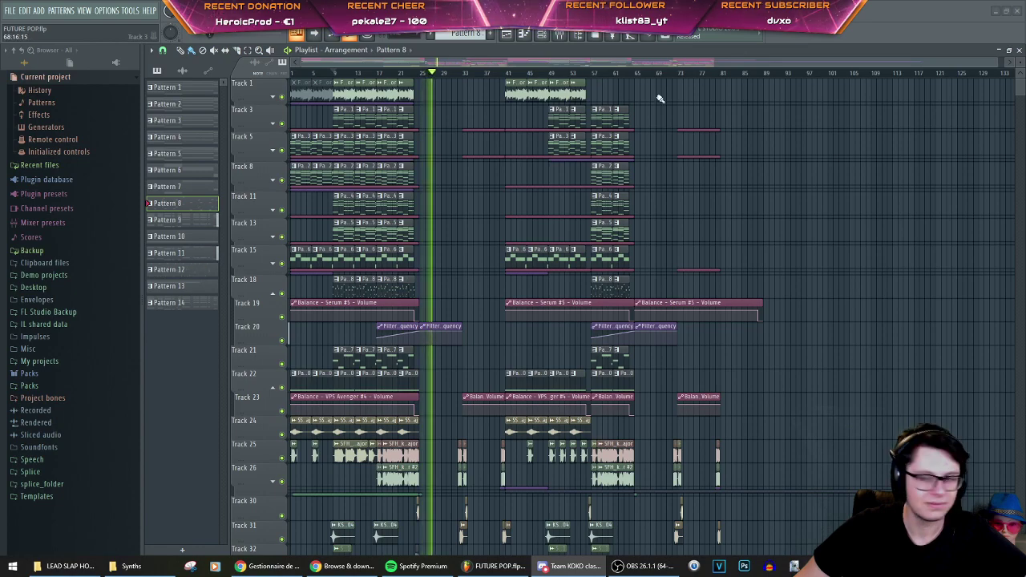
Step: Play the first drop from bar 25 and look over the tracks in that section of the playlist
scroll(433, 309, "down", 10)
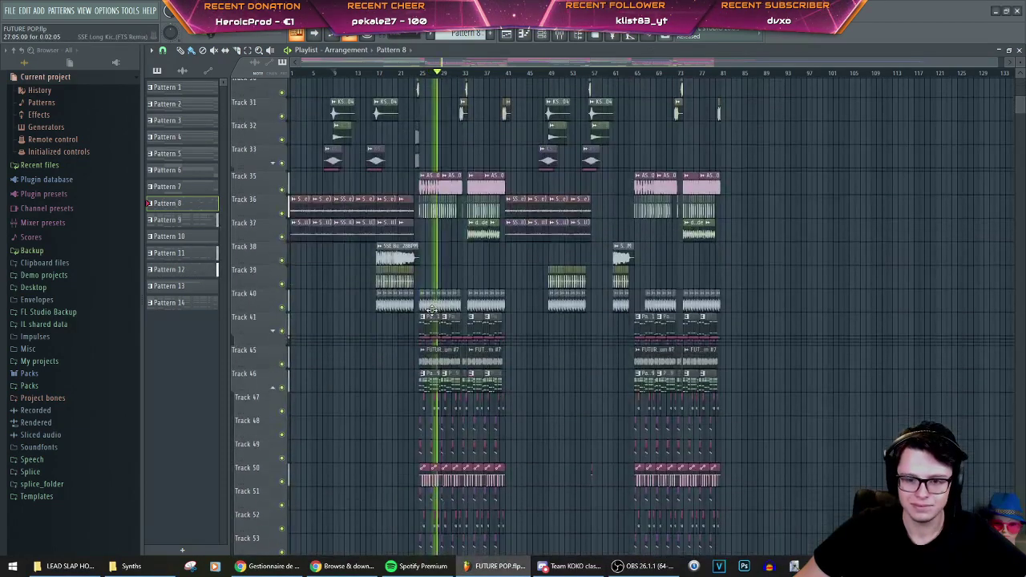
scroll(431, 309, "down", 1)
scroll(419, 435, "down", 3)
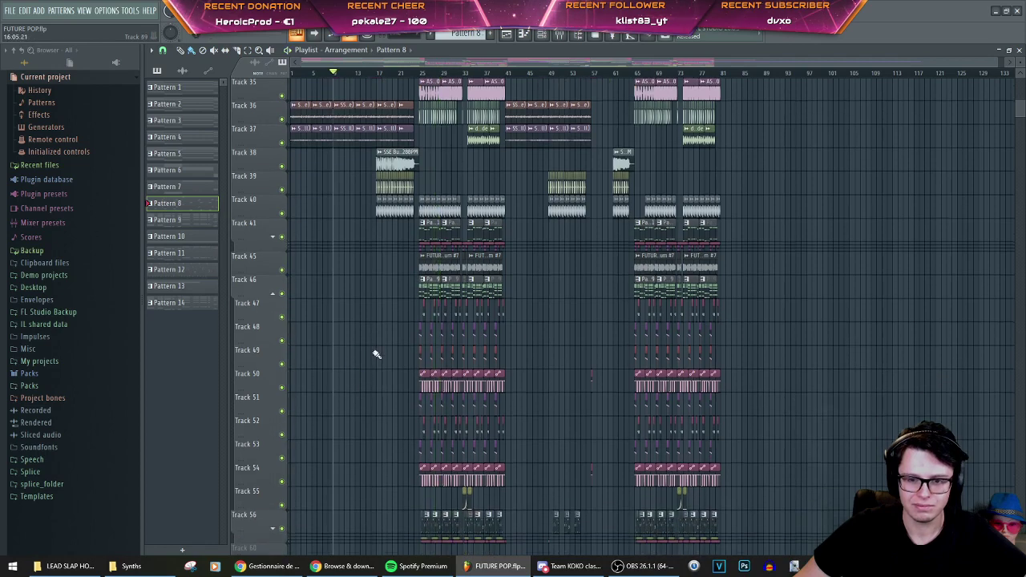
scroll(378, 349, "down", 4)
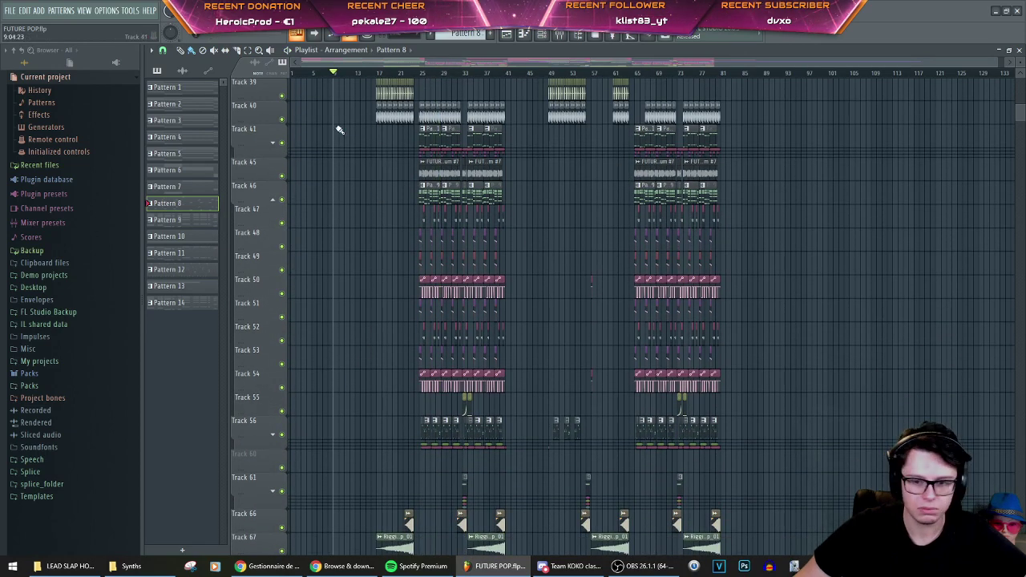
left_click(421, 73)
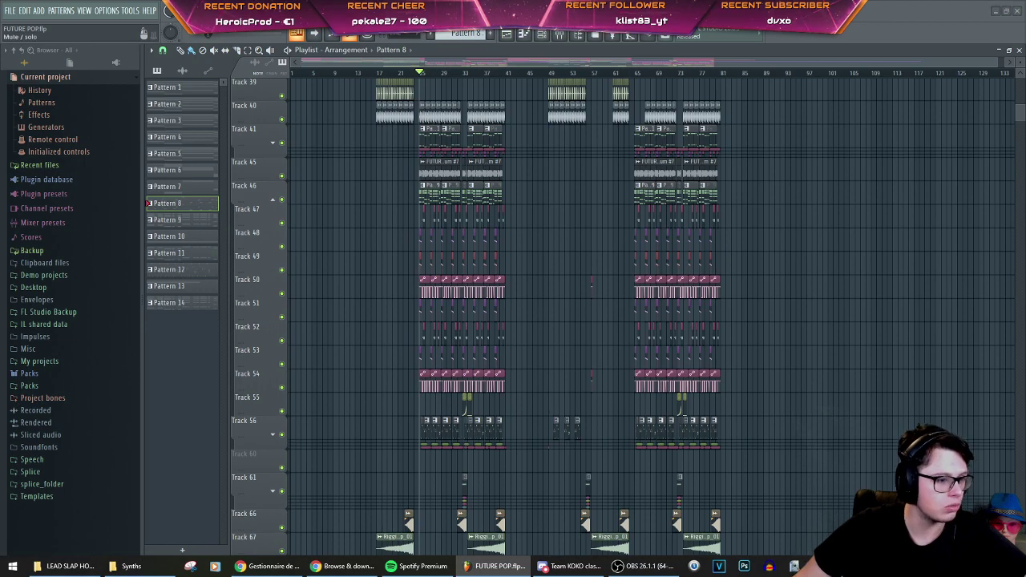
key("space")
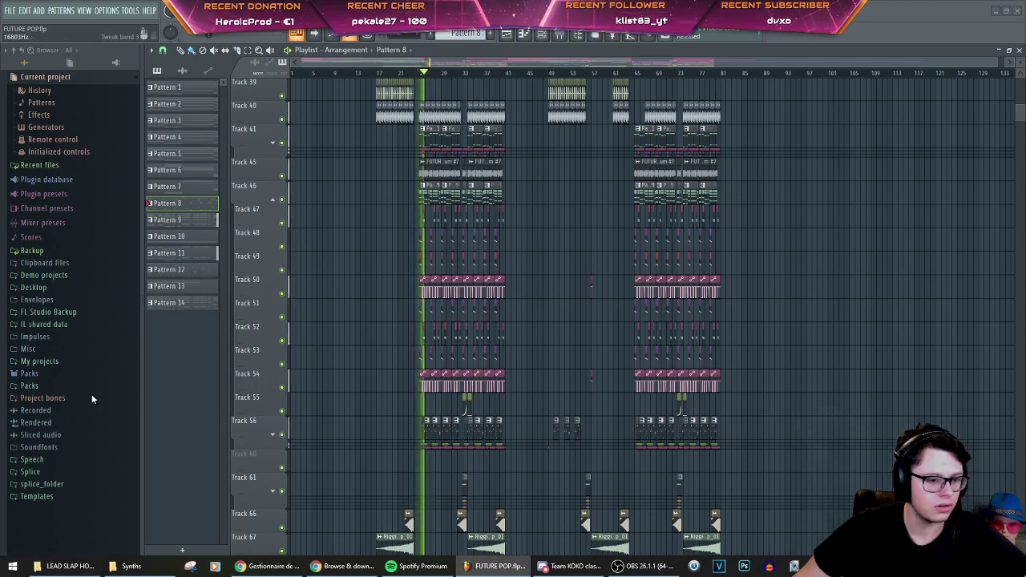
scroll(538, 369, "up", 12)
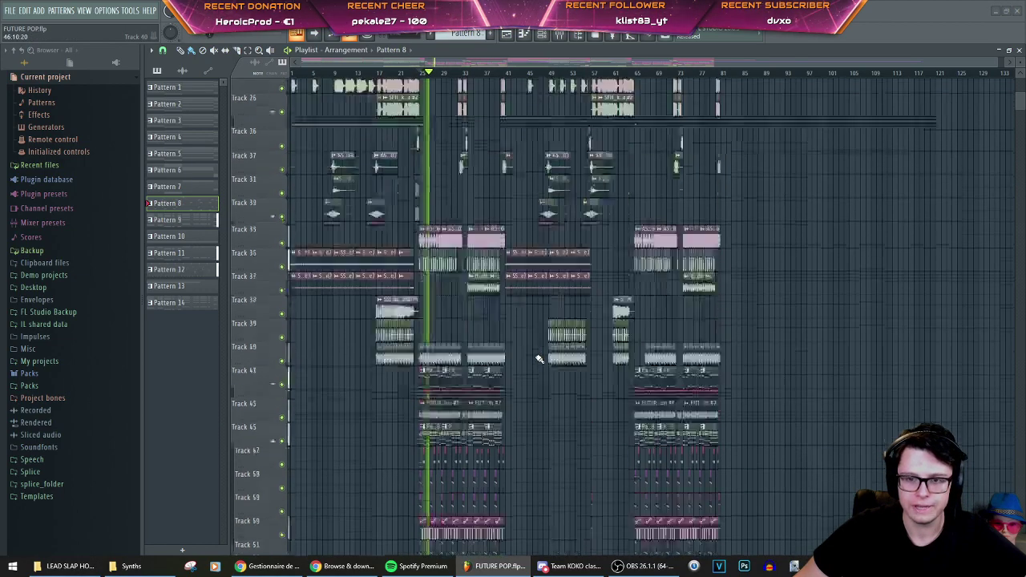
key("space")
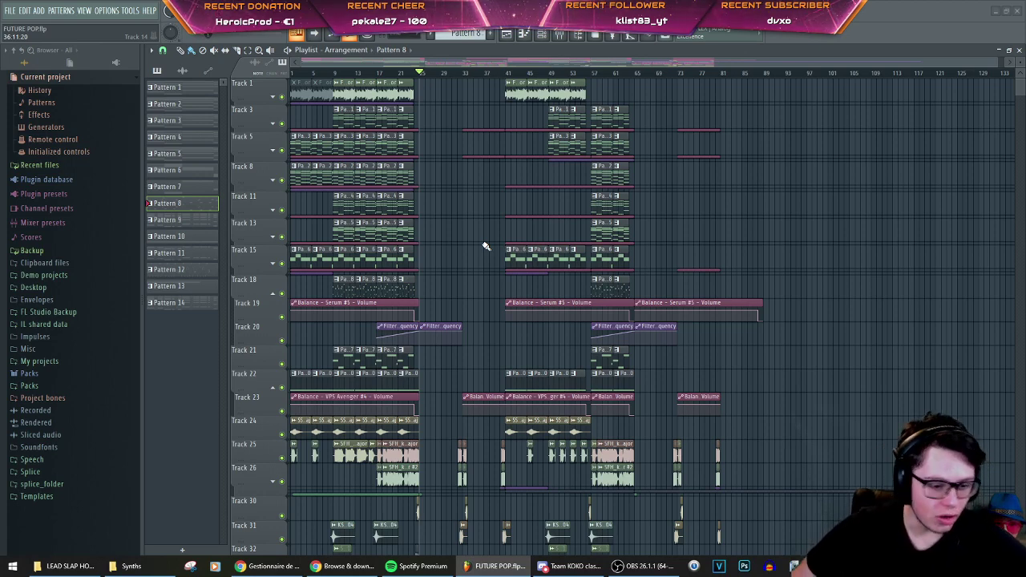
Step: Play the arrangement from bar 41 to listen to the start of the second verse
left_click(503, 74)
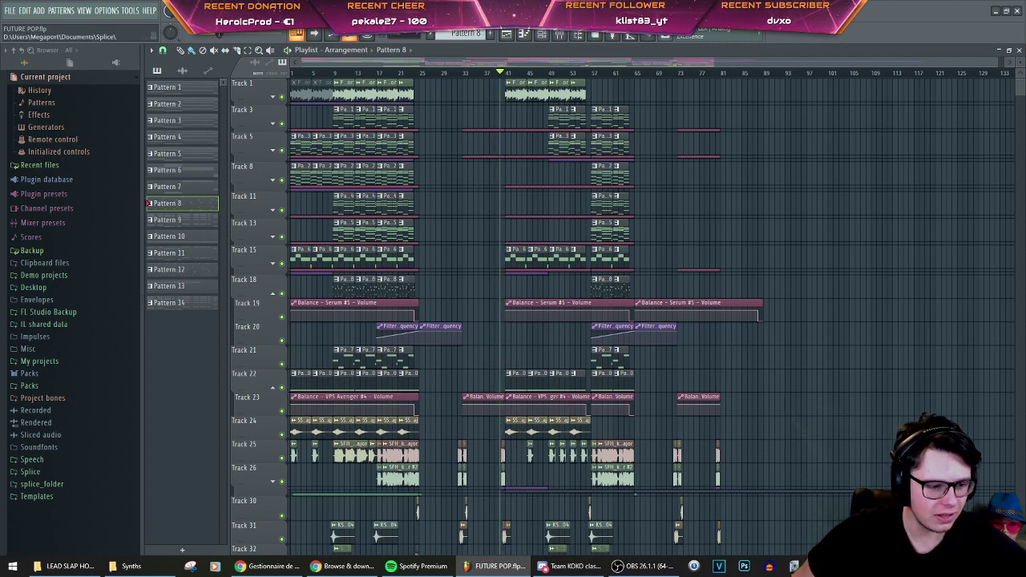
key("alt+Tab")
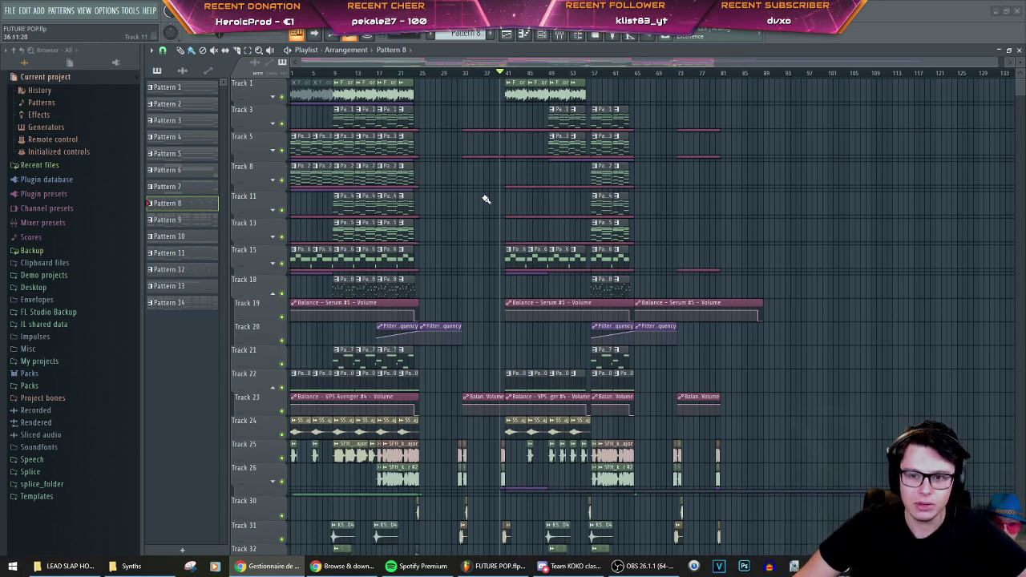
scroll(497, 204, "up", 3)
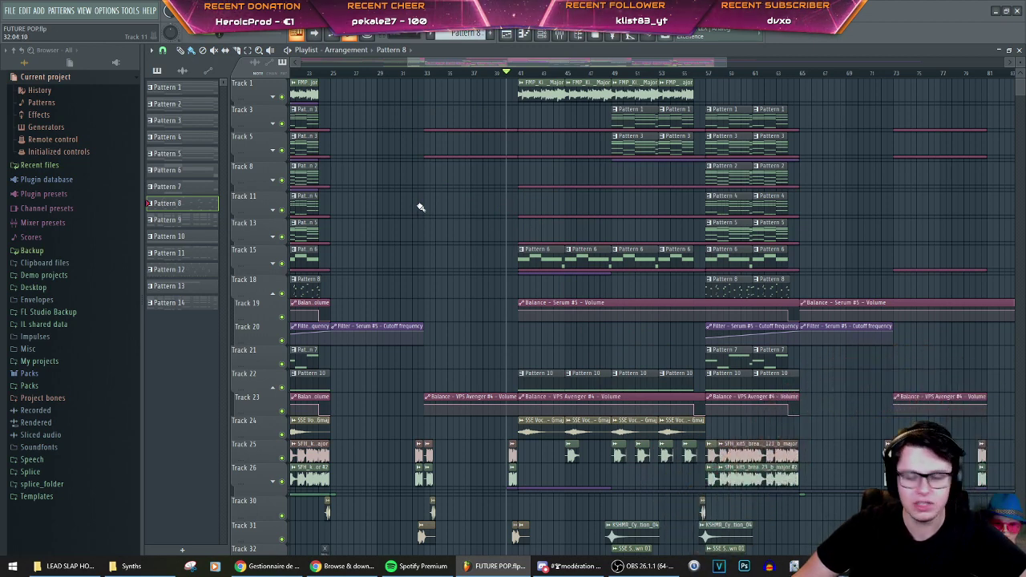
left_click(523, 74)
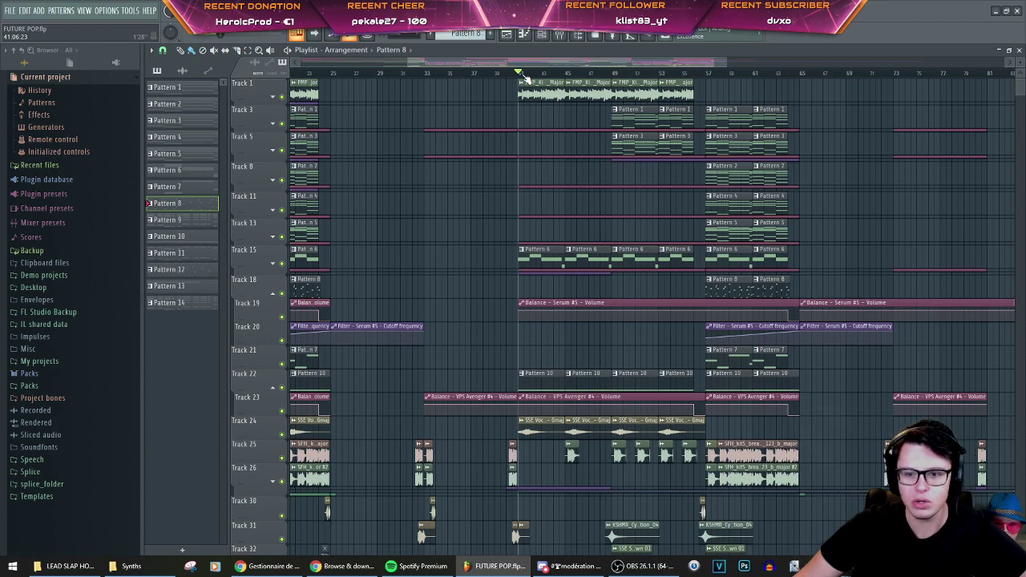
key("space")
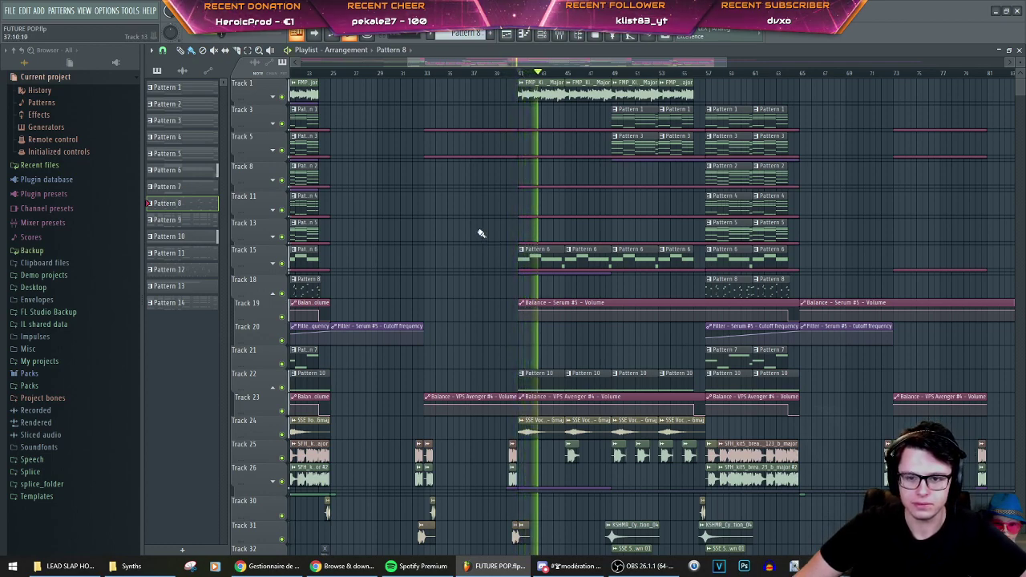
scroll(451, 230, "down", 3)
key("space")
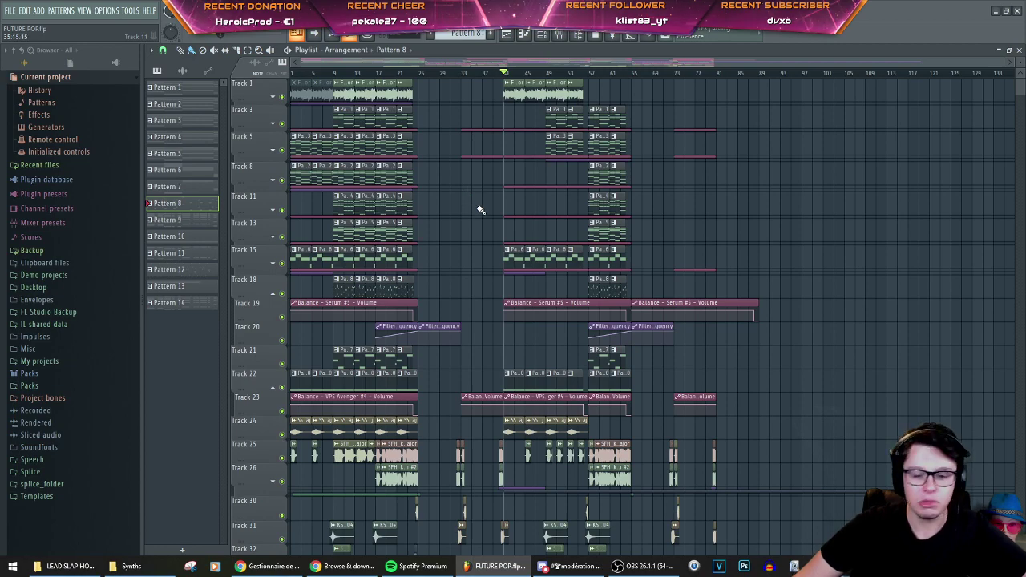
Step: Switch to Spotify and move its window off this screen to the other monitor
left_click(424, 569)
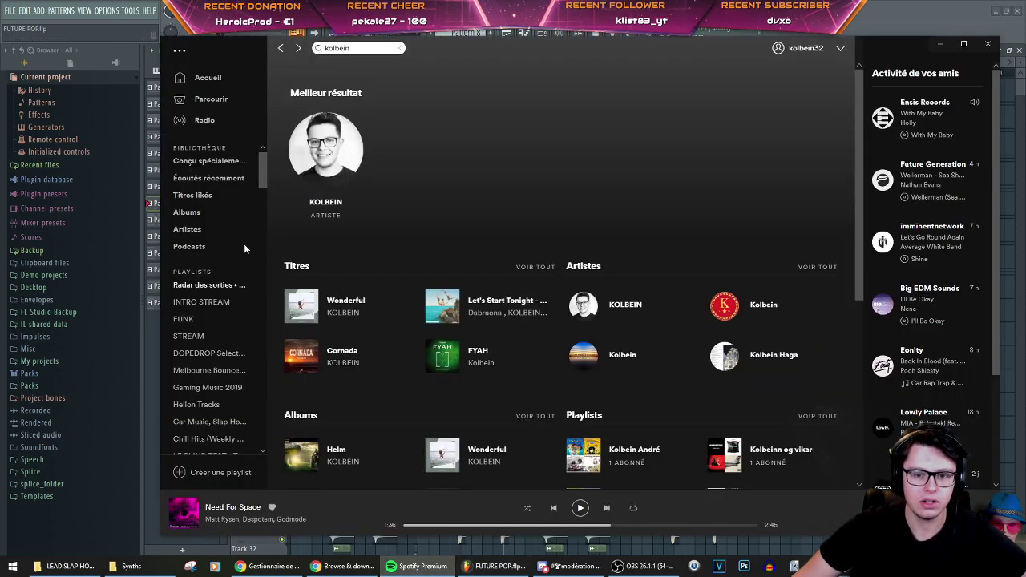
left_click_drag(487, 54, 0, 54)
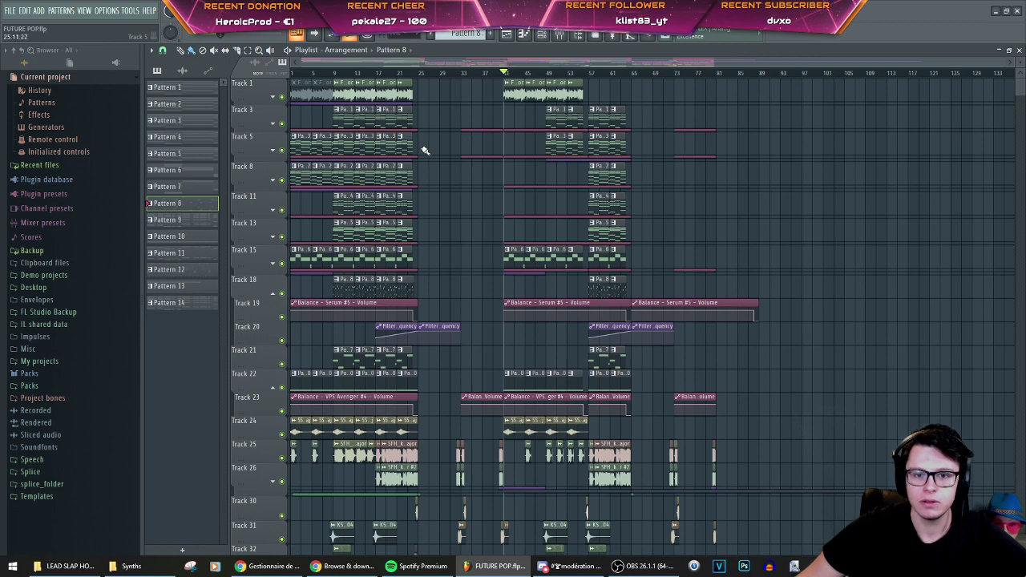
key("alt+Tab")
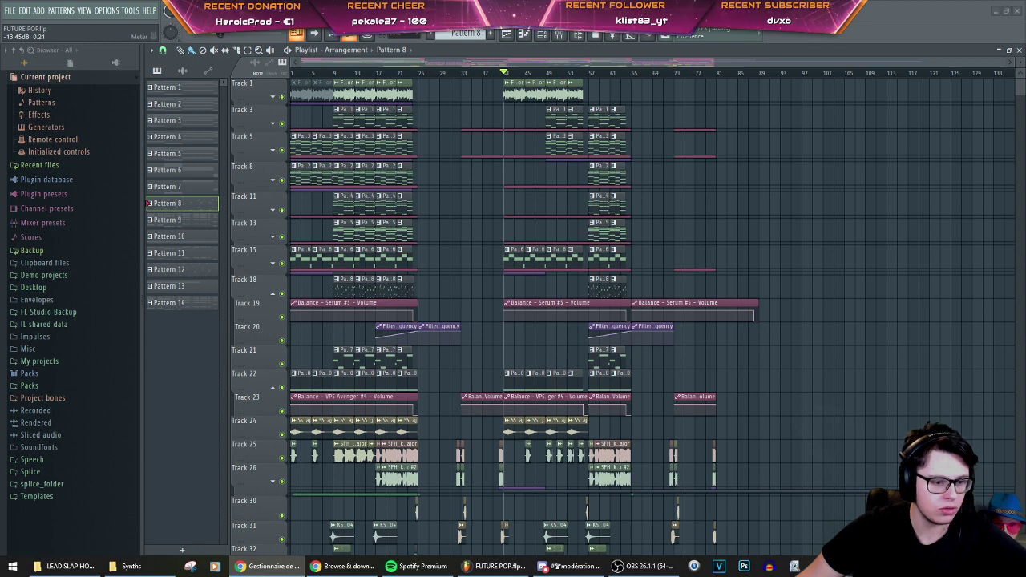
key("alt+Tab")
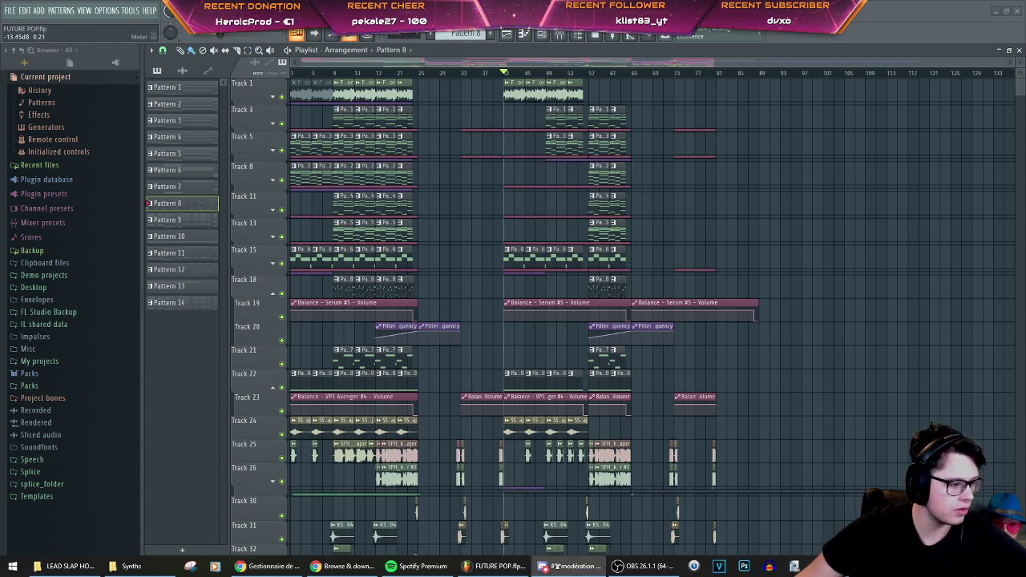
key("alt+Tab")
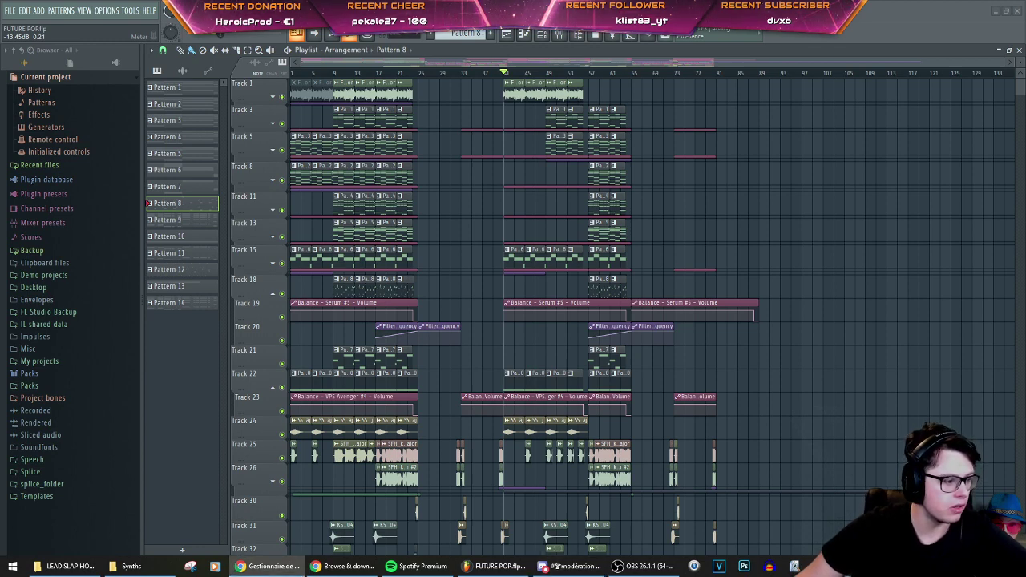
key("alt+Tab")
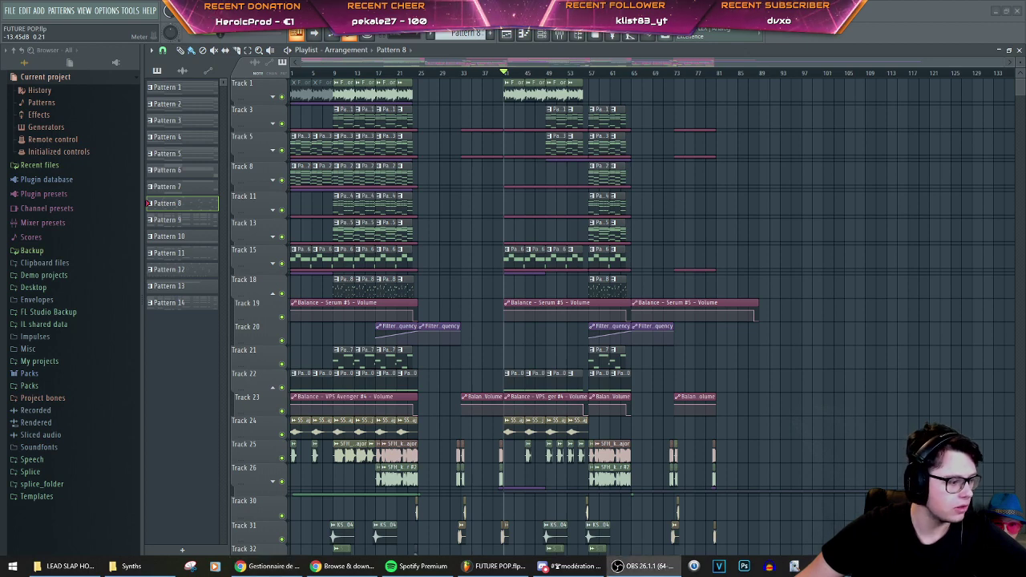
key("alt+Tab")
key("super+d")
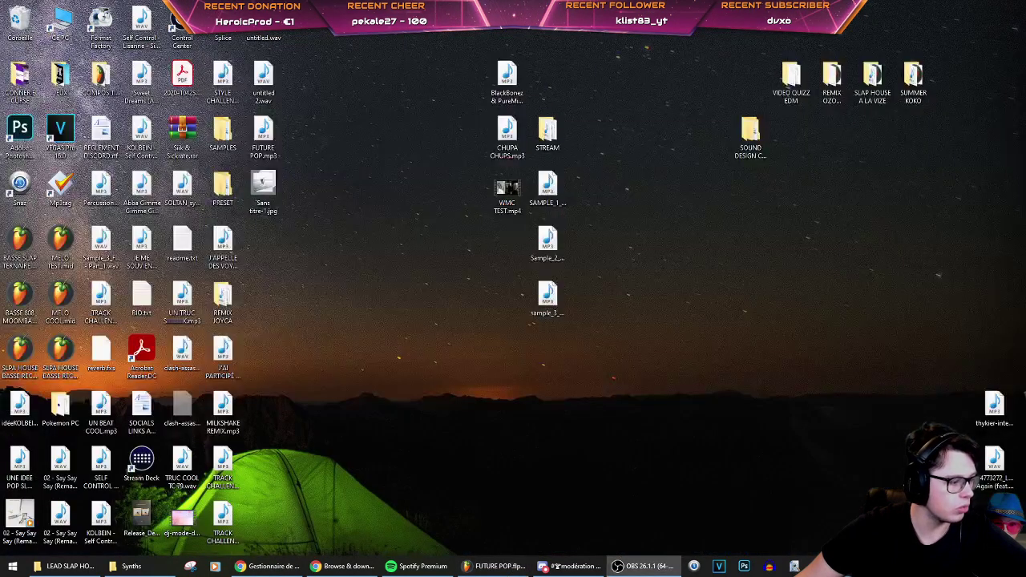
left_click(491, 567)
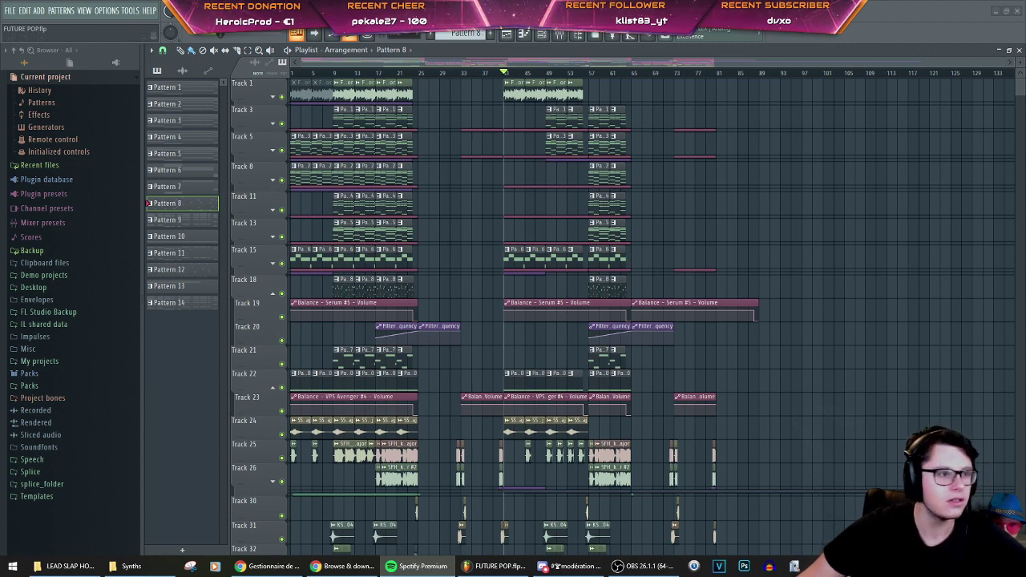
Step: Bring the Spotify window with the Marshmello page back onto this screen and play the opening seconds of FRIENDS
left_click_drag(0, 32, 588, 48)
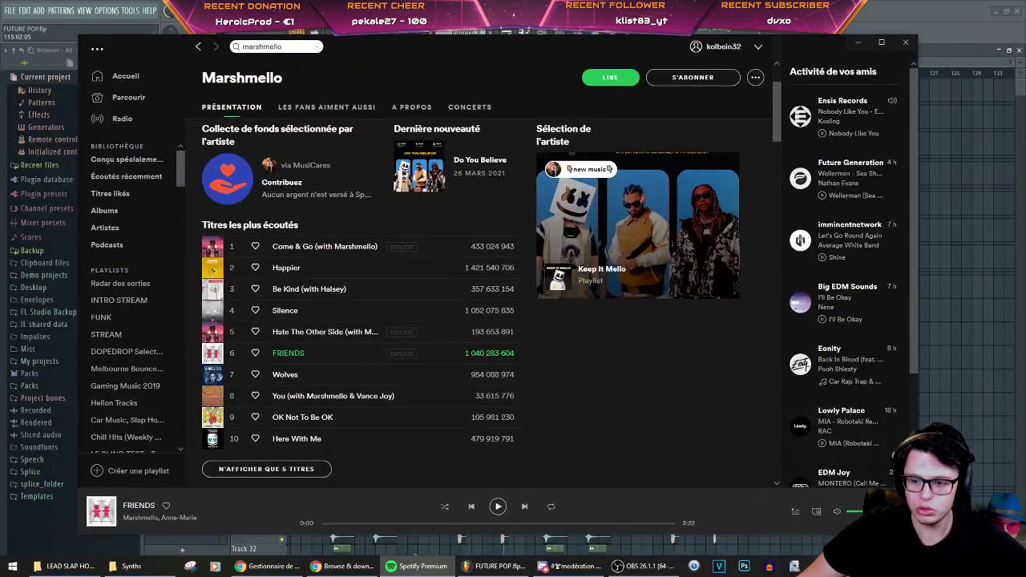
left_click(498, 507)
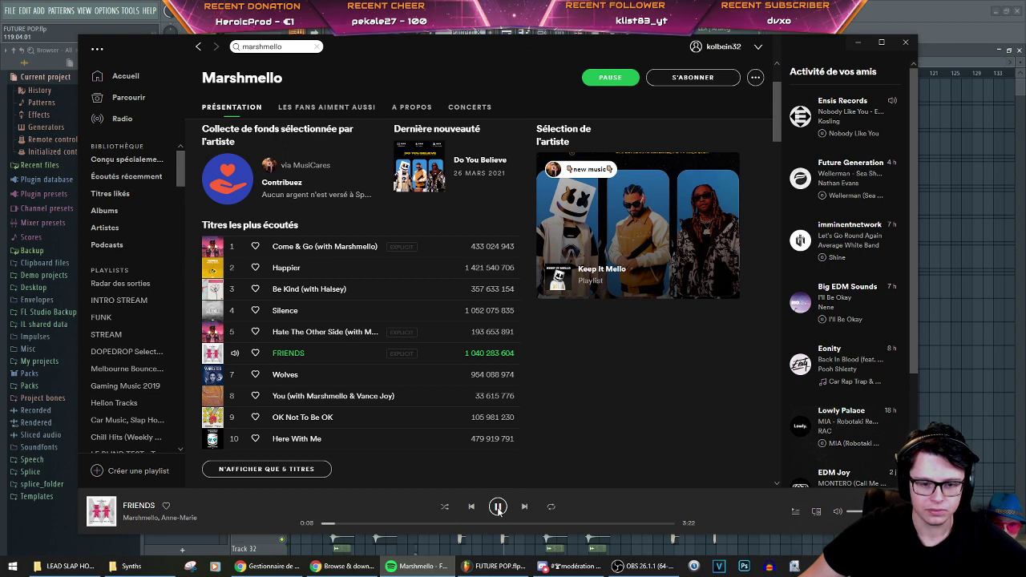
left_click(498, 507)
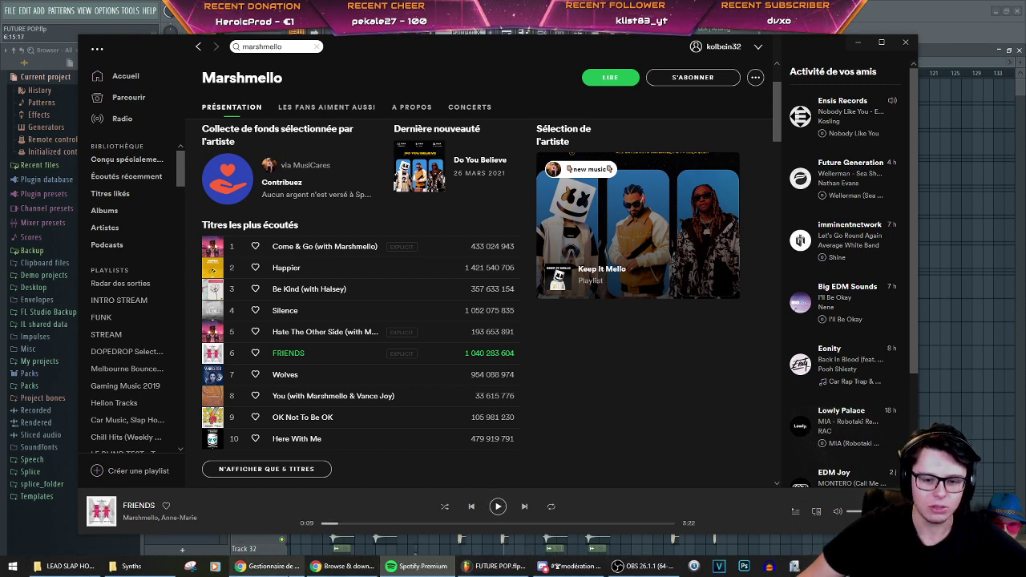
Step: Switch to Chrome, search Google in a new tab for "marshmello friends key" and open the Tunebat key and BPM page
left_click(345, 567)
key("ctrl+t")
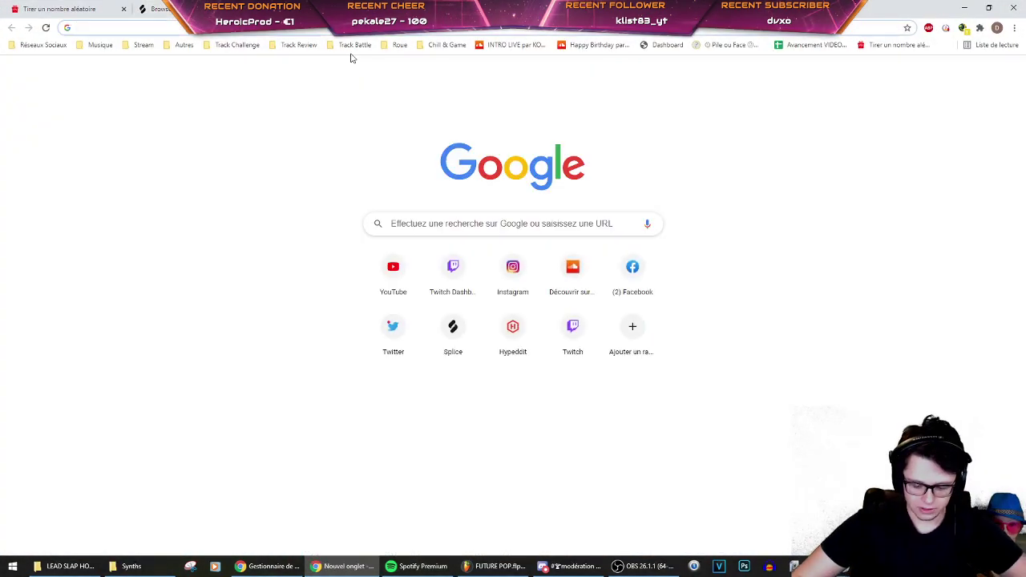
type("marsh")
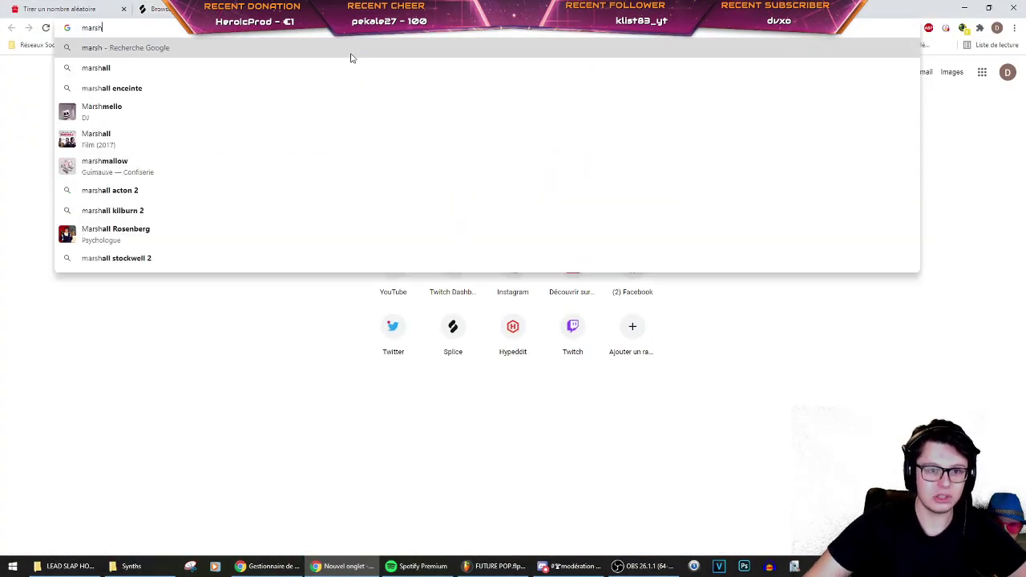
type("mello friends ")
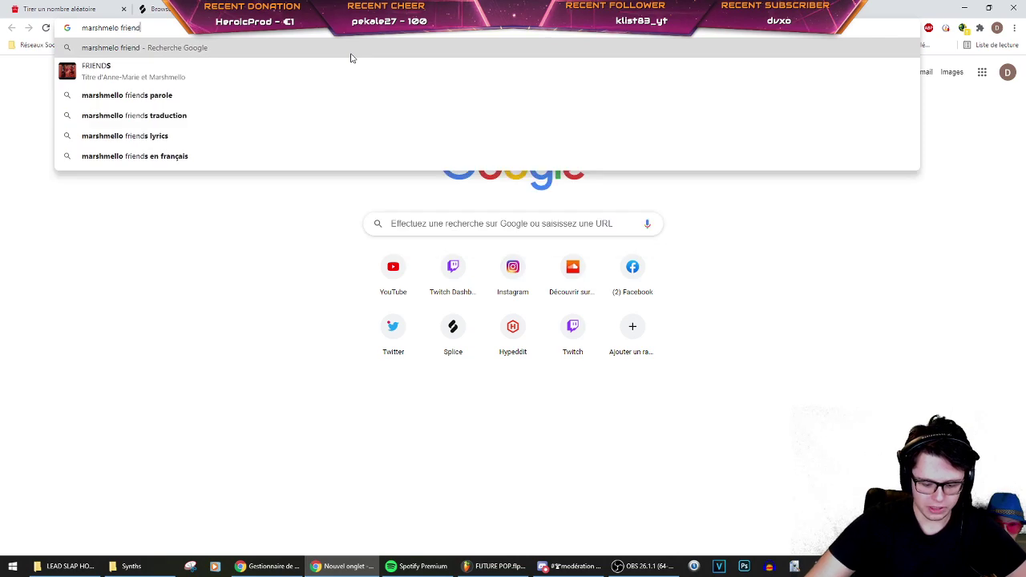
type("key")
key("Return")
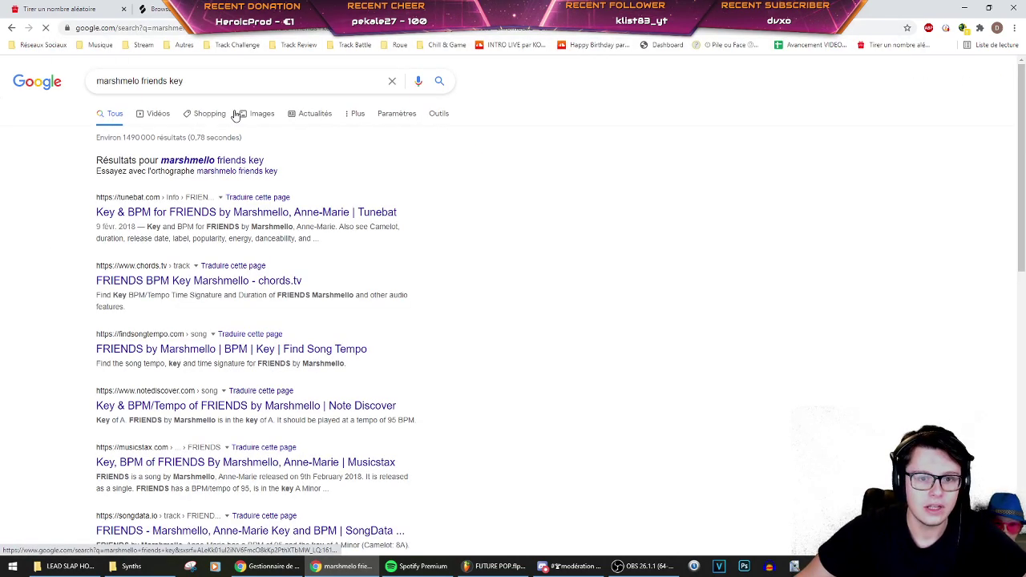
left_click(203, 173)
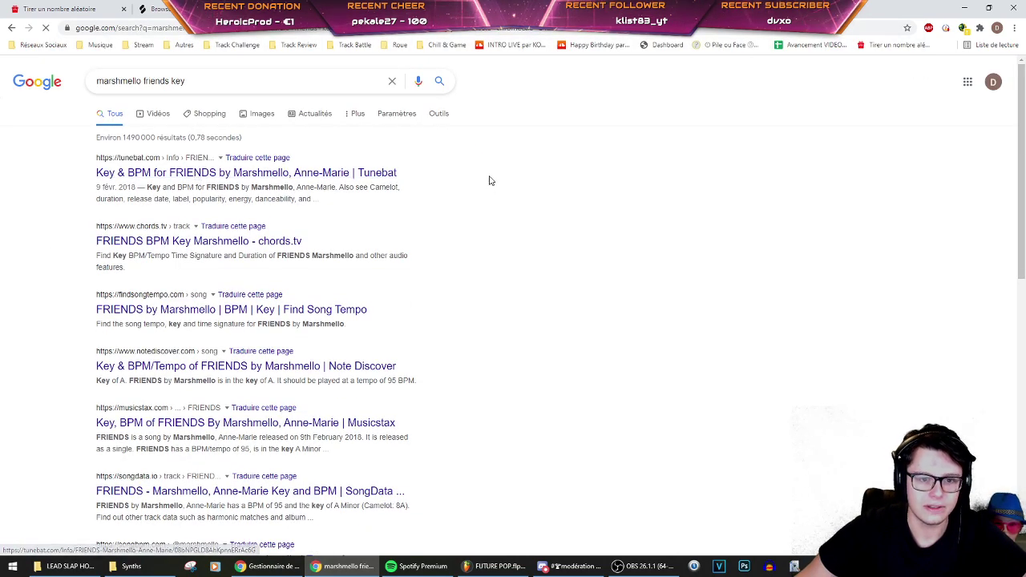
left_click(261, 173)
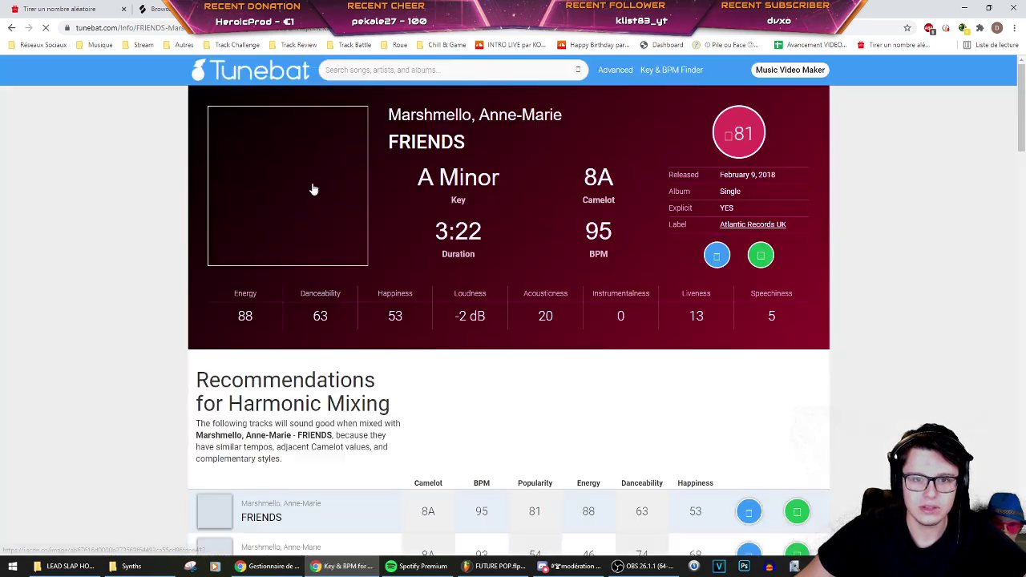
Step: Return to the Splice sounds page and filter the samples to the Guitar instrument in the key of A minor
left_click(160, 8)
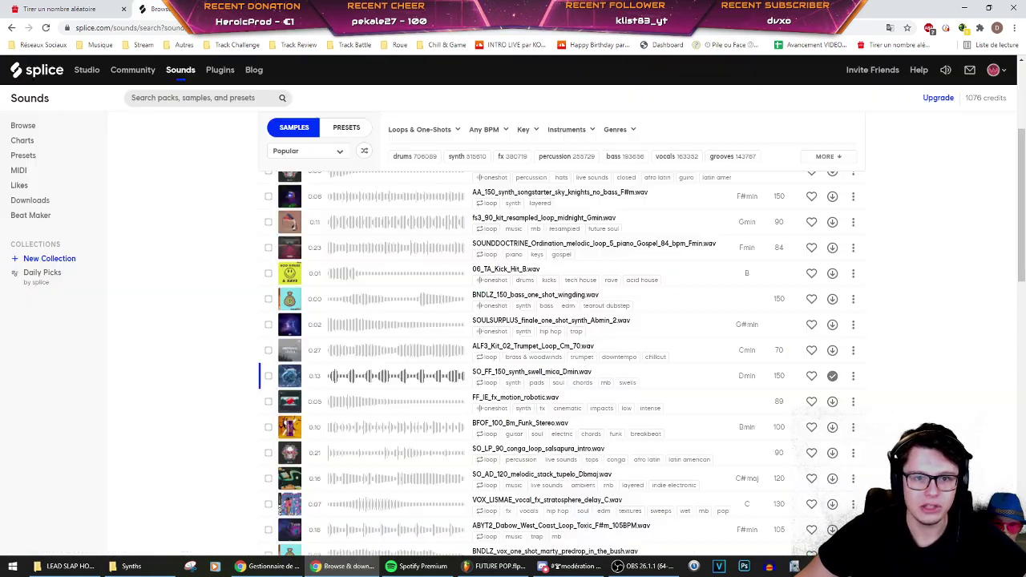
left_click(577, 131)
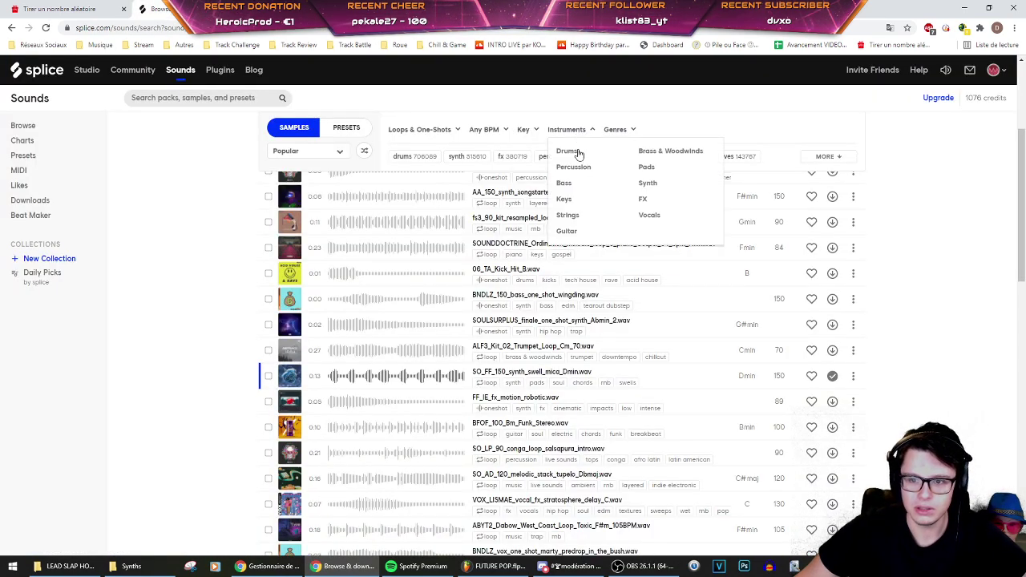
left_click(568, 232)
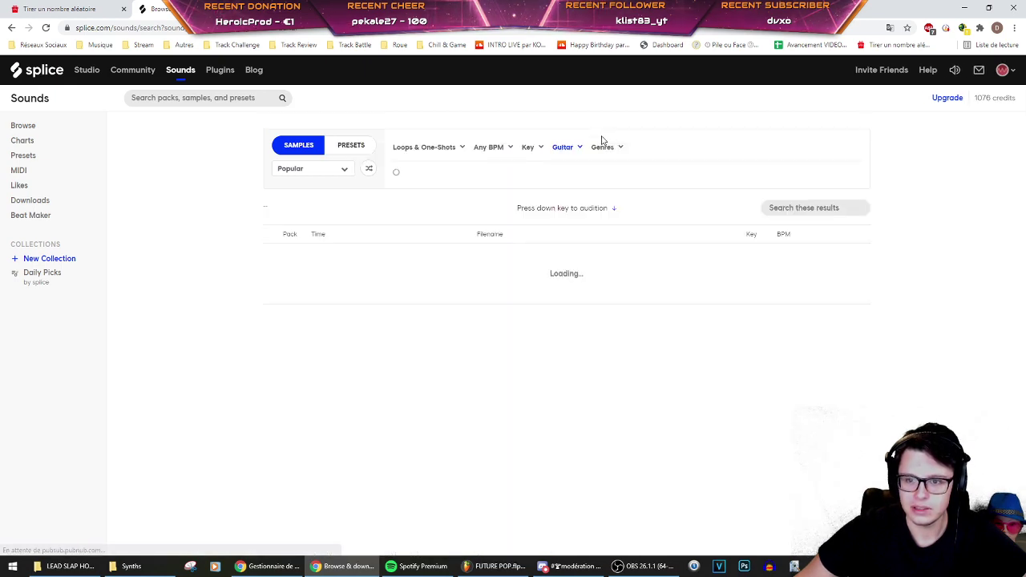
left_click(528, 149)
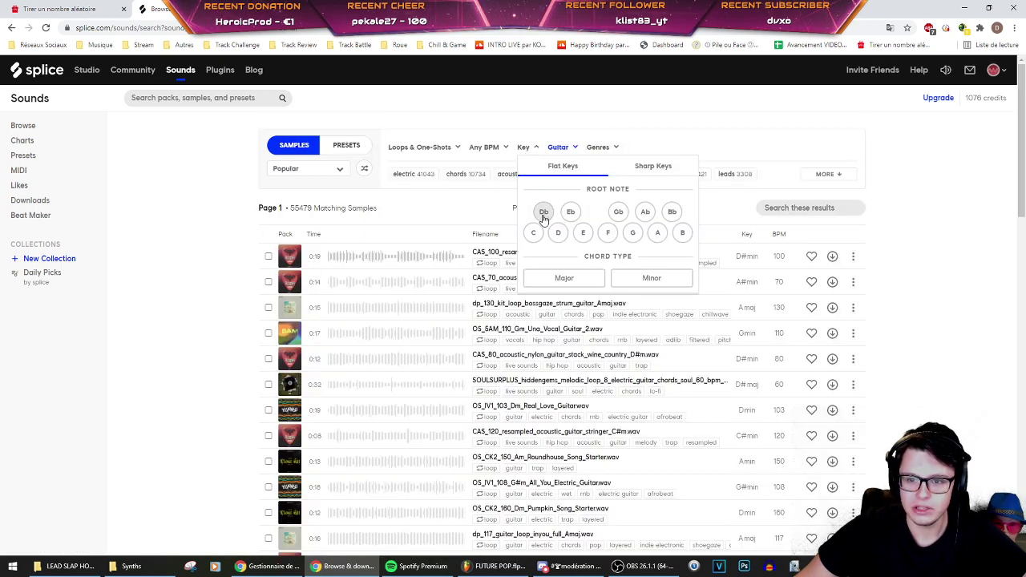
left_click(660, 233)
left_click(527, 149)
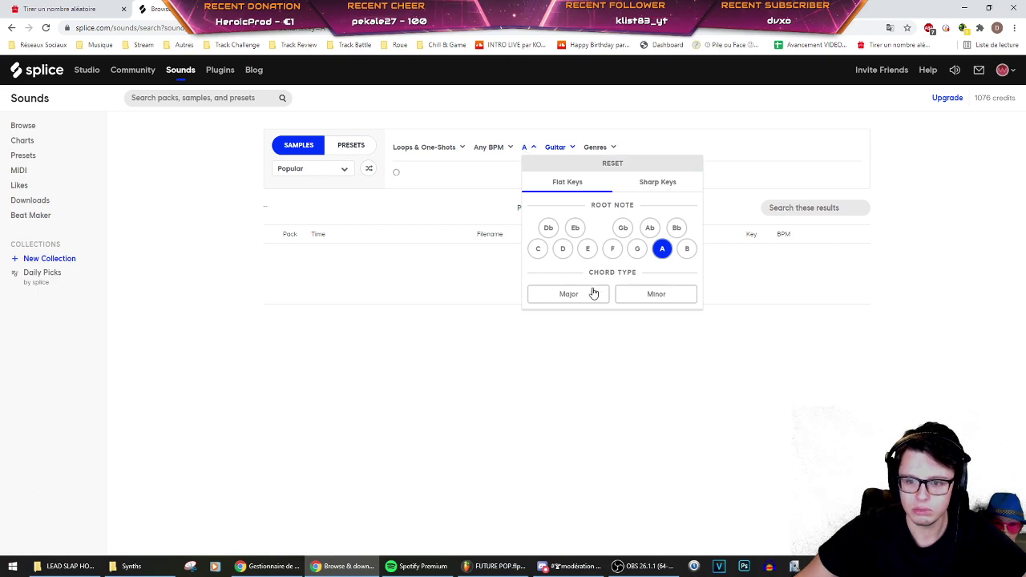
left_click(639, 297)
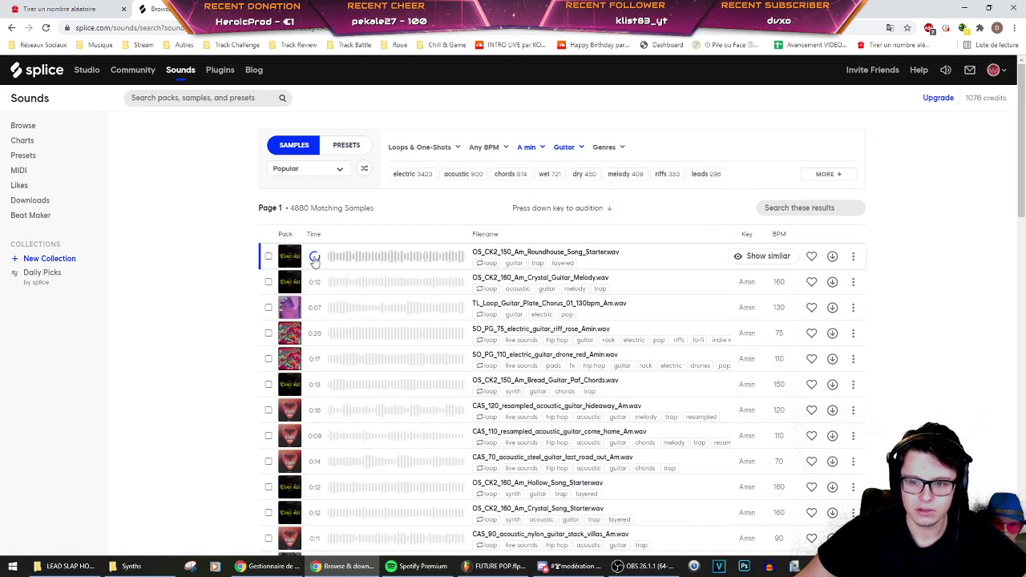
Step: Audition the top A minor guitar loops down to SO_PG_75_electric_guitar_riff_rose_Amin.wav and narrow the results to the acoustic tag
left_click(315, 286)
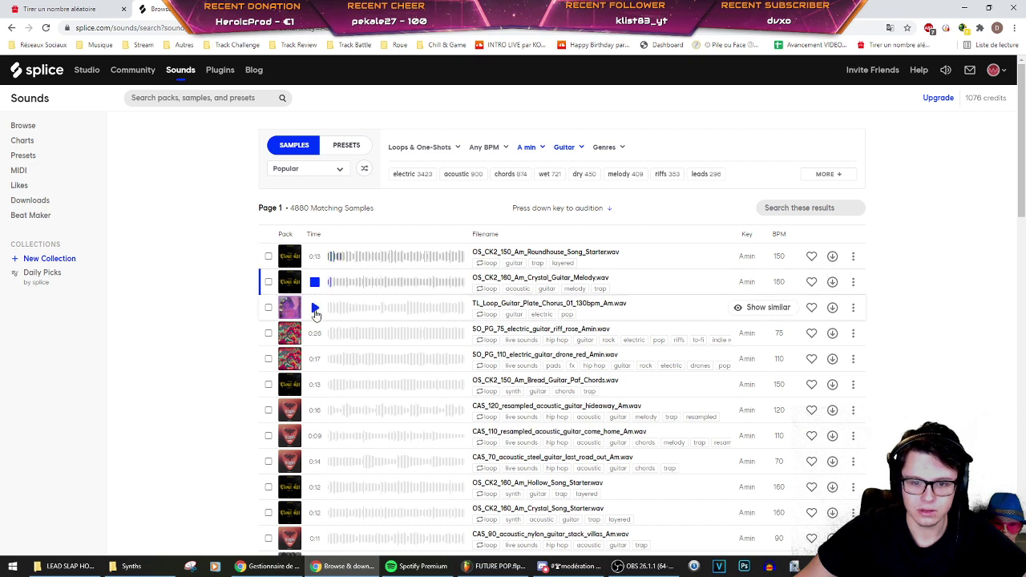
left_click(315, 310)
left_click(315, 333)
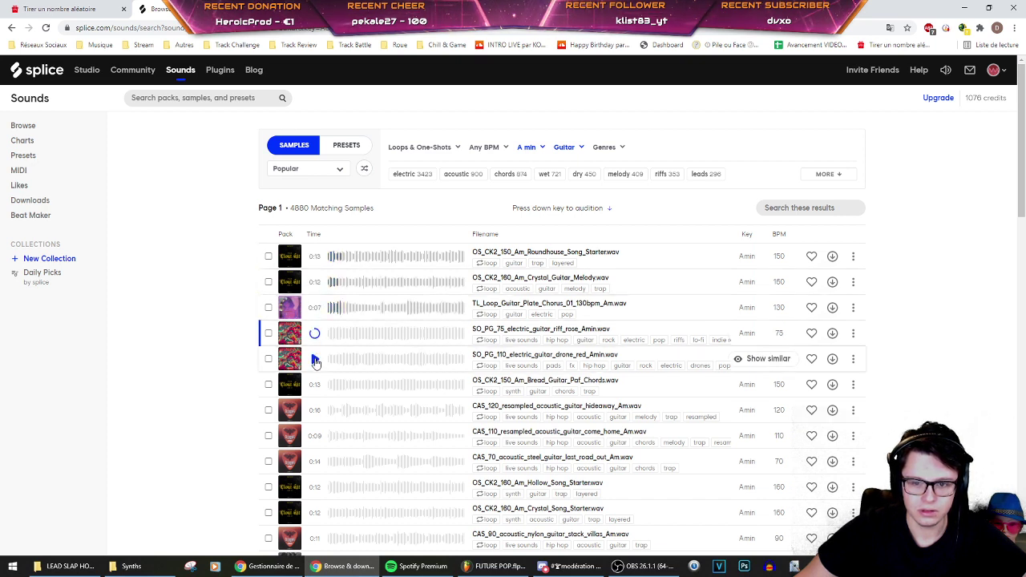
left_click(462, 174)
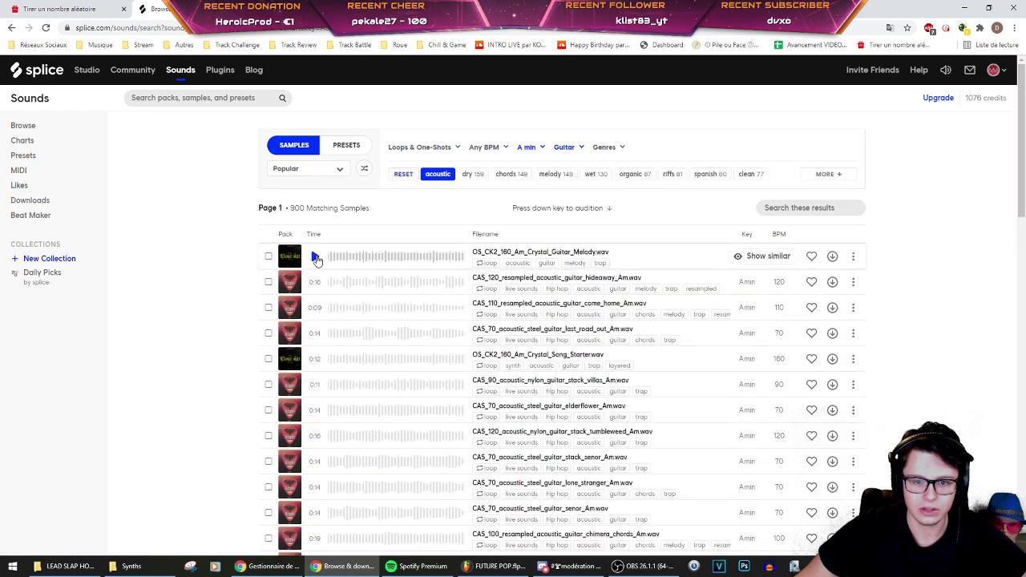
Step: Audition the first acoustic guitar loops, from OS_CK2_160_Am_Crystal_Guitar_Melody.wav to CAS_90_acoustic_nylon_guitar_stack_villas_Am.wav
left_click(314, 257)
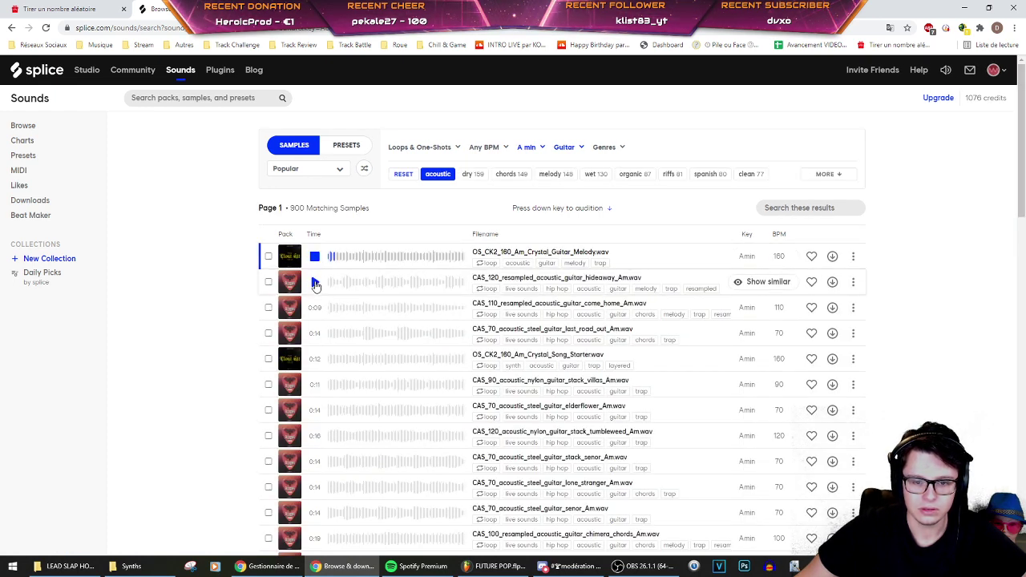
left_click(315, 283)
left_click(315, 308)
left_click(314, 334)
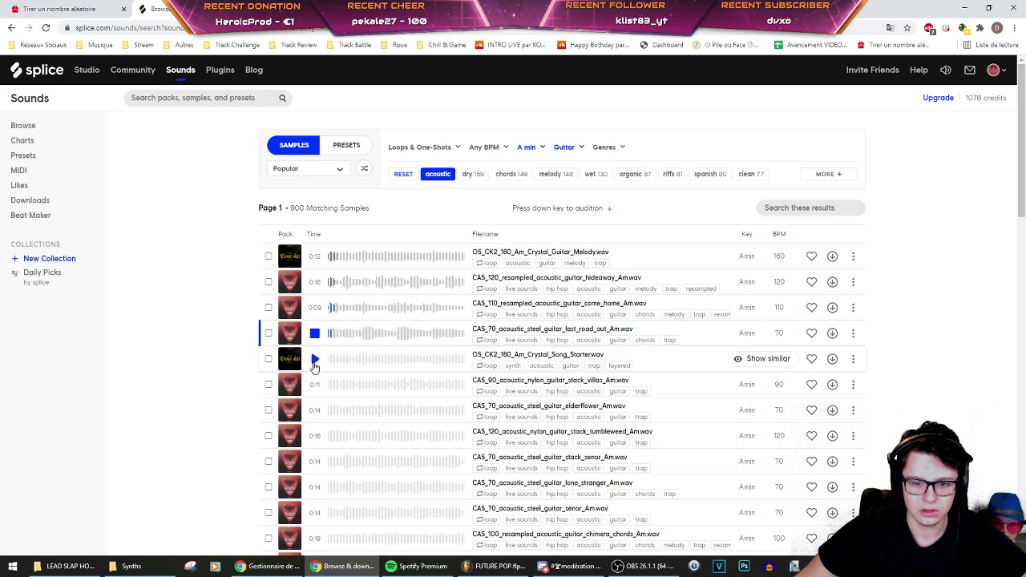
left_click(315, 360)
left_click(314, 385)
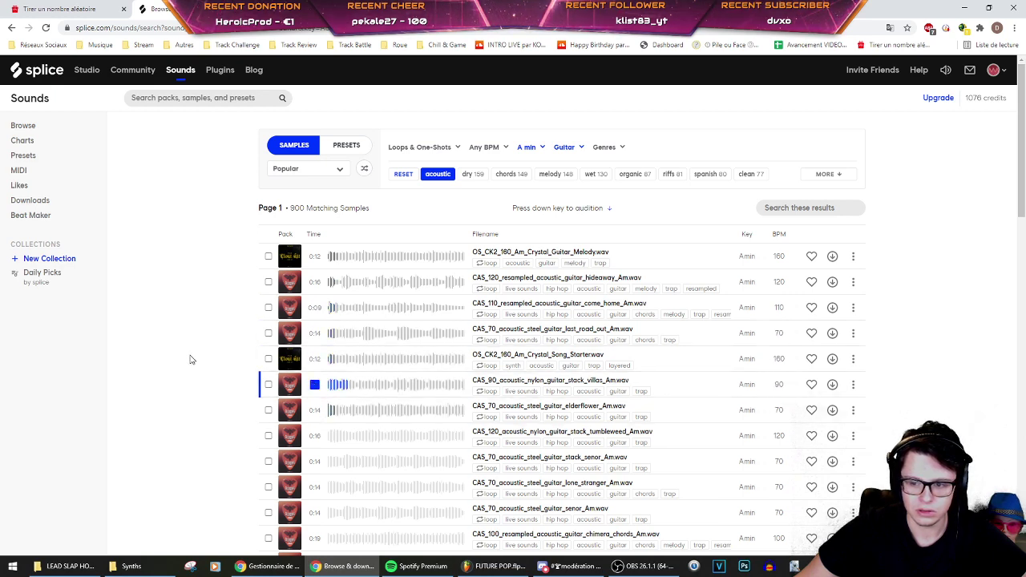
Step: Audition the acoustic loops from CAS_70_acoustic_steel_guitar_elderflower_Am.wav down to sa6_buenovista_80BPM_Aminor.wav
scroll(316, 390, "down", 1)
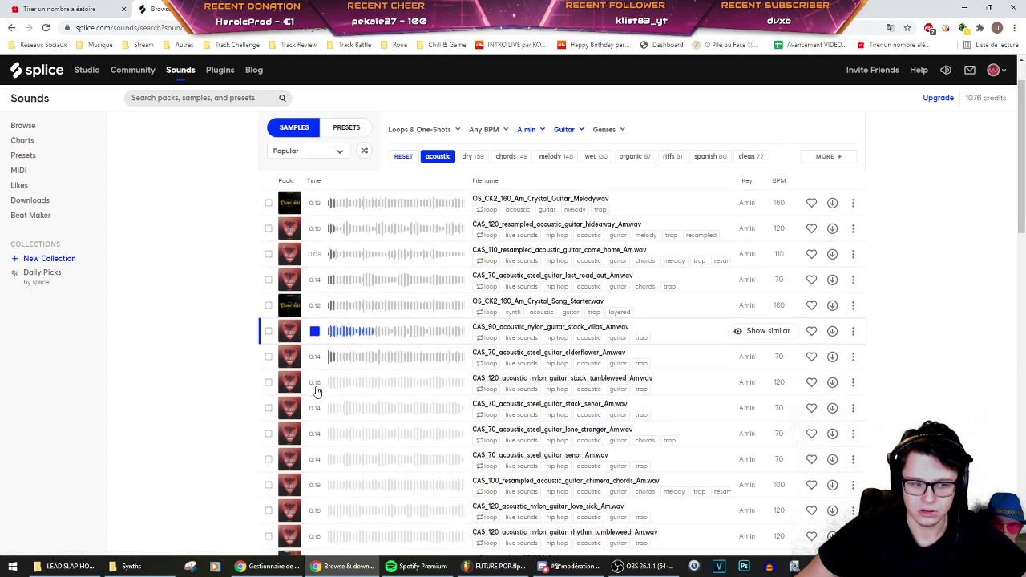
left_click(315, 360)
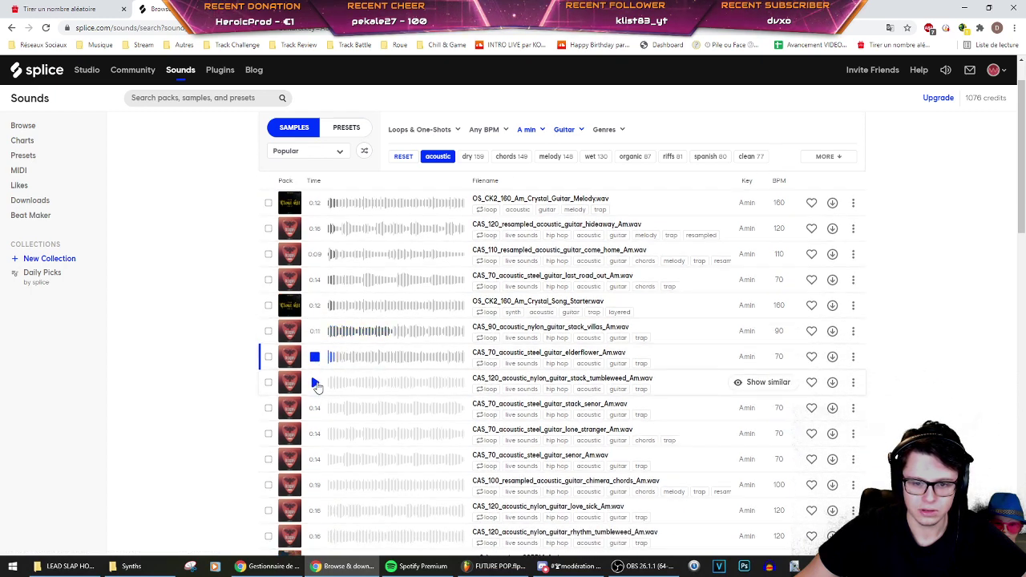
left_click(314, 382)
left_click(315, 409)
scroll(315, 408, "down", 2)
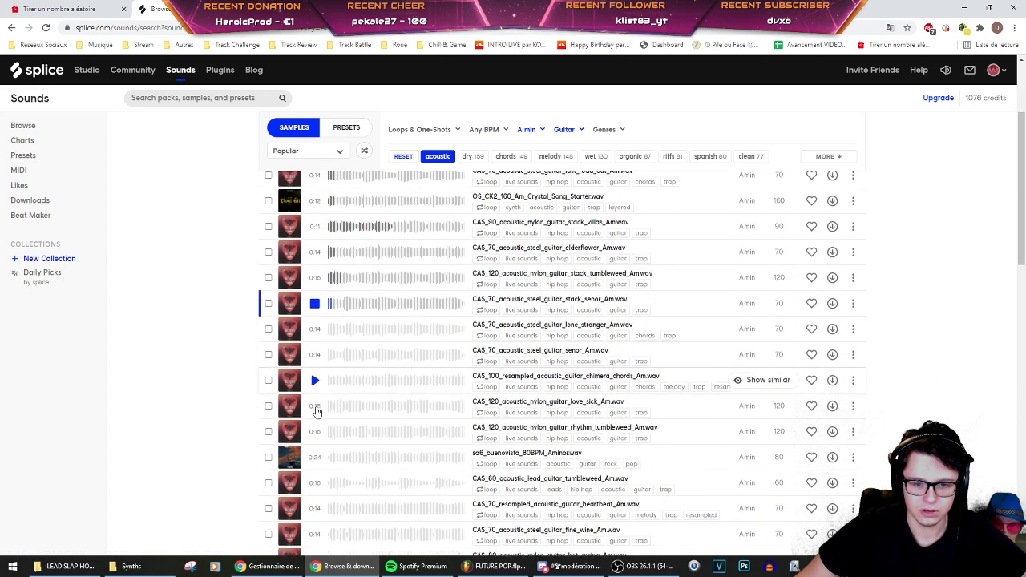
left_click(316, 352)
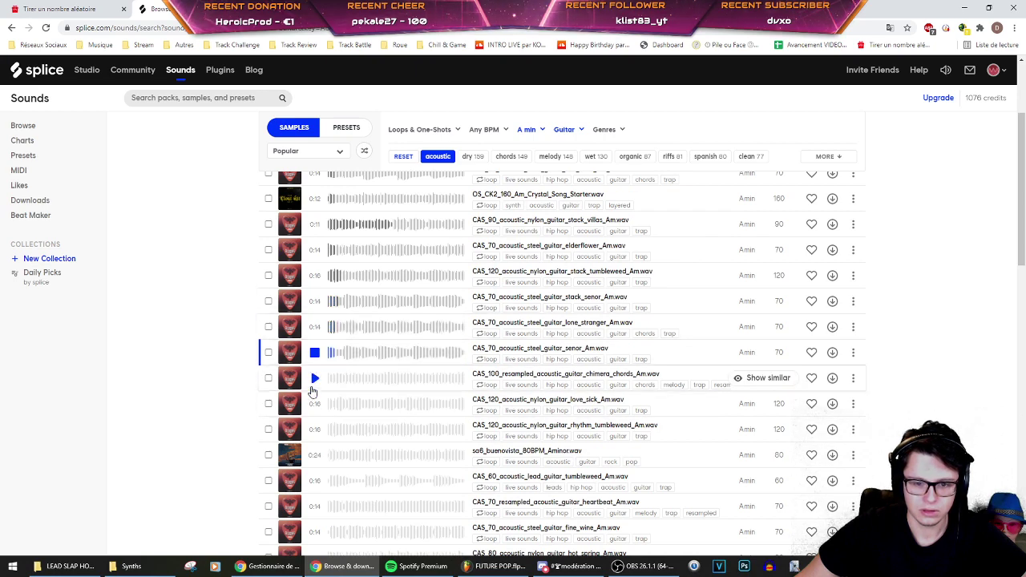
left_click(314, 377)
left_click(315, 403)
left_click(314, 429)
left_click(315, 454)
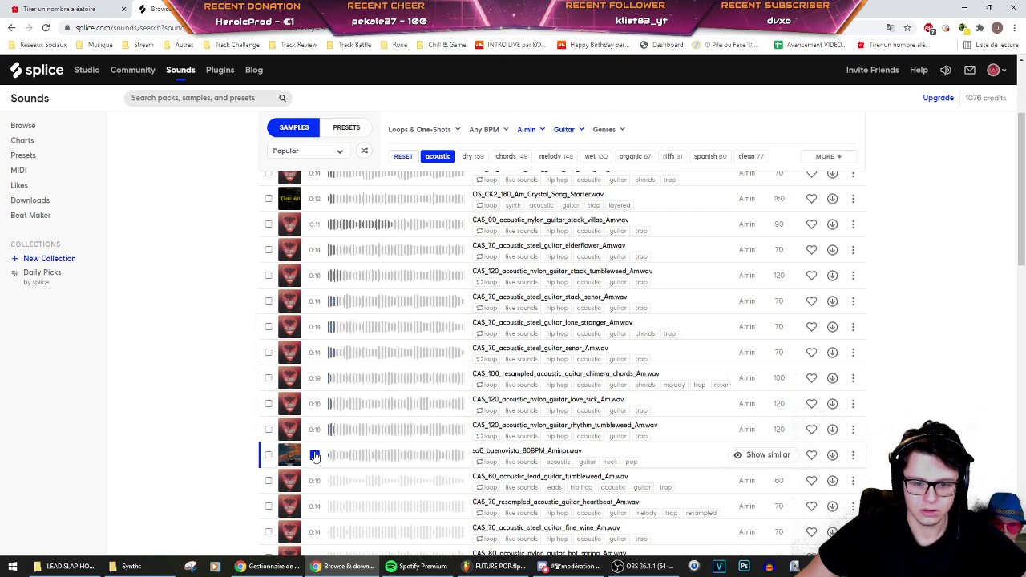
Step: Audition the acoustic loops from CAS_60_acoustic_lead_guitar_tumbleweed_Am.wav down to CAS_80_resampled_acoustic_guitar_chop_fasionably_late_Am.wav
scroll(314, 441, "down", 1)
left_click(314, 427)
scroll(315, 417, "down", 1)
left_click(314, 405)
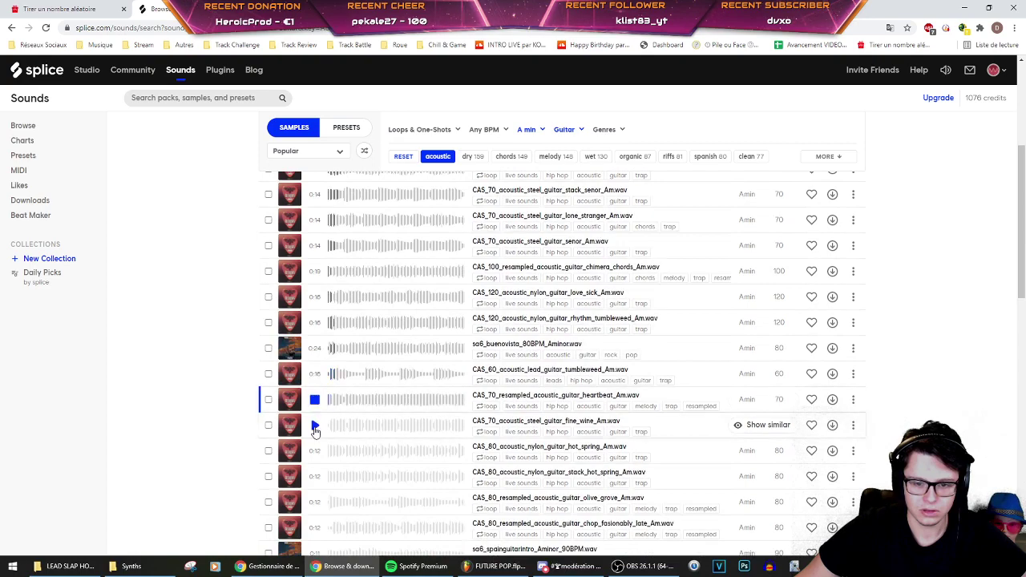
left_click(314, 423)
scroll(314, 424, "down", 1)
left_click(314, 398)
scroll(315, 398, "down", 1)
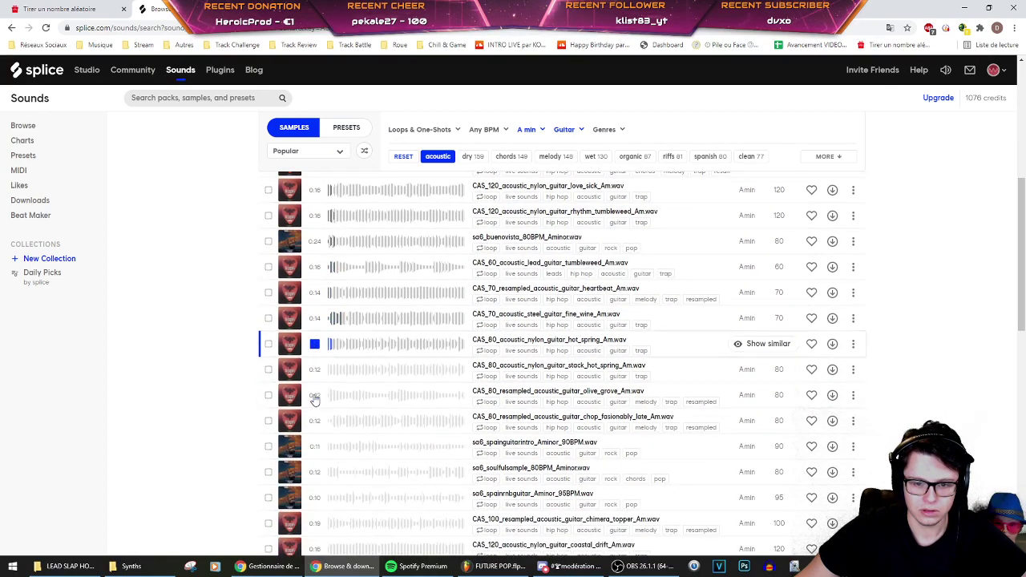
left_click(314, 369)
scroll(315, 369, "down", 1)
left_click(315, 342)
left_click(316, 371)
Step: Audition the acoustic loops from sa6_spainguitarintro_Aminor_90BPM.wav down to CAS_80_resampled_acoustic_guitar_drips_Am.wav
scroll(316, 371, "down", 1)
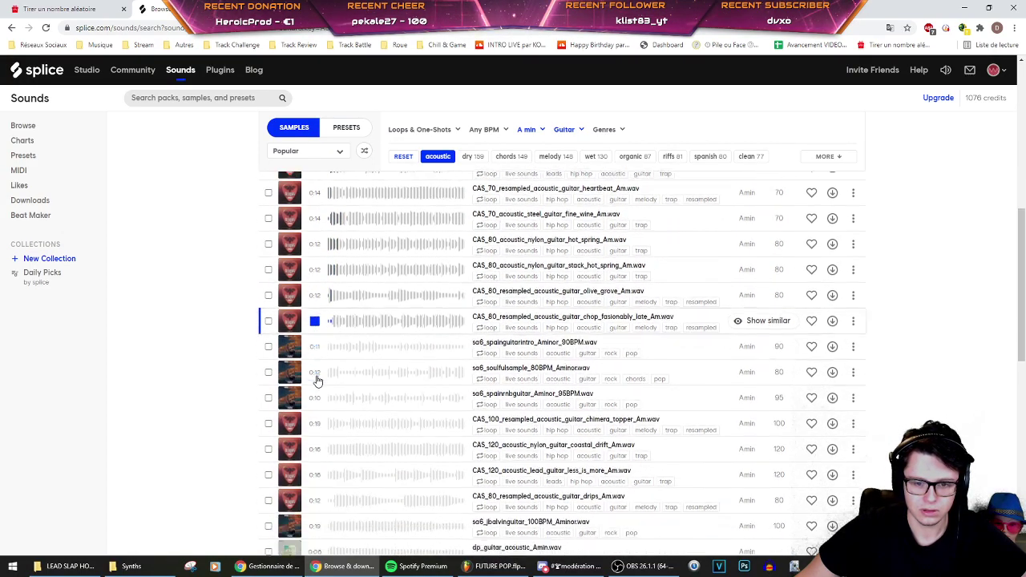
left_click(315, 347)
left_click(314, 367)
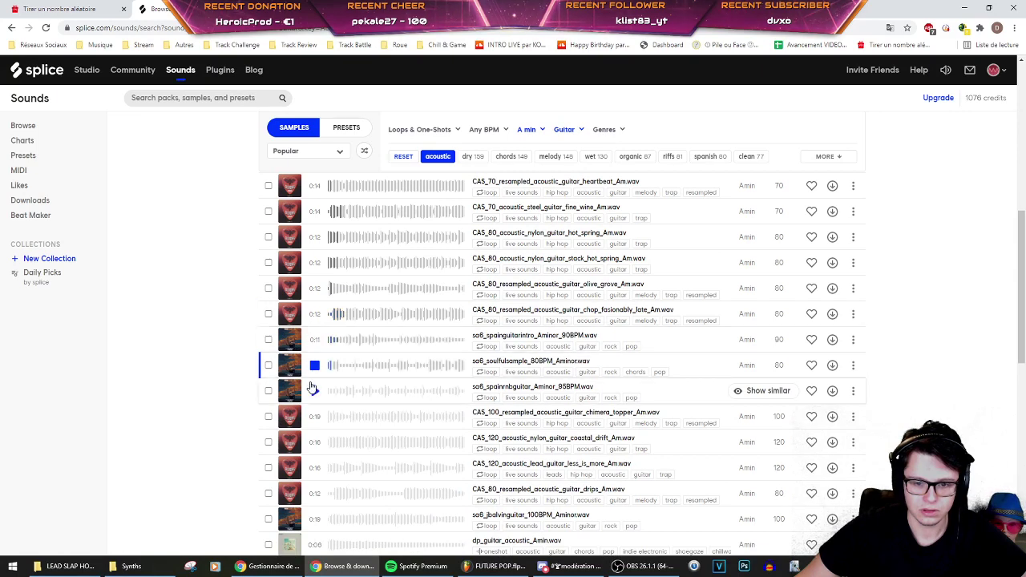
left_click(314, 390)
scroll(315, 391, "down", 1)
left_click(314, 365)
left_click(314, 389)
scroll(315, 389, "down", 1)
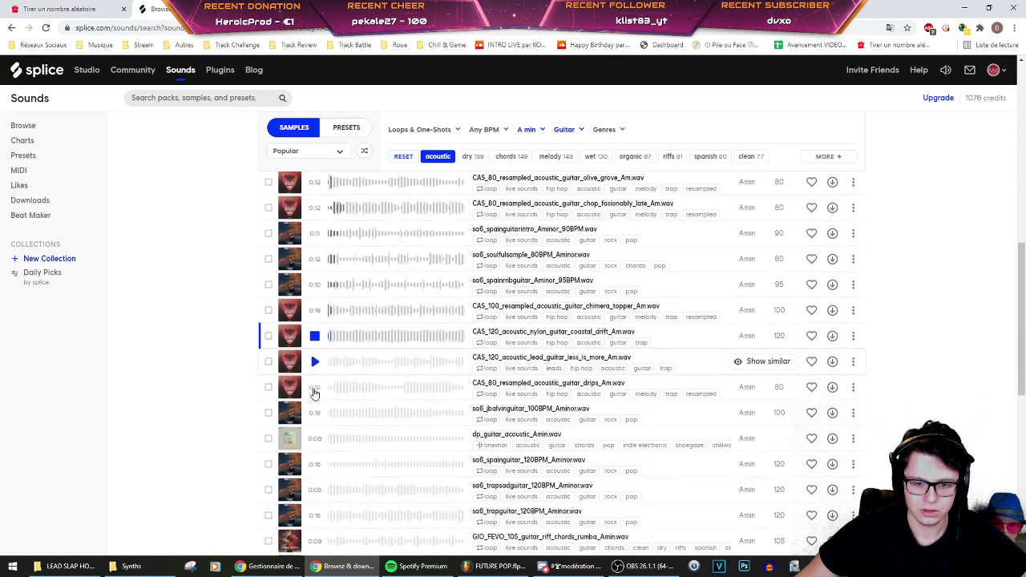
left_click(315, 363)
left_click(314, 388)
Step: Audition the acoustic samples from sa6_jbalvinguitar_100BPM_Aminor.wav down to sa6_trapguitar_120BPM_Aminor.wav
scroll(313, 388, "down", 1)
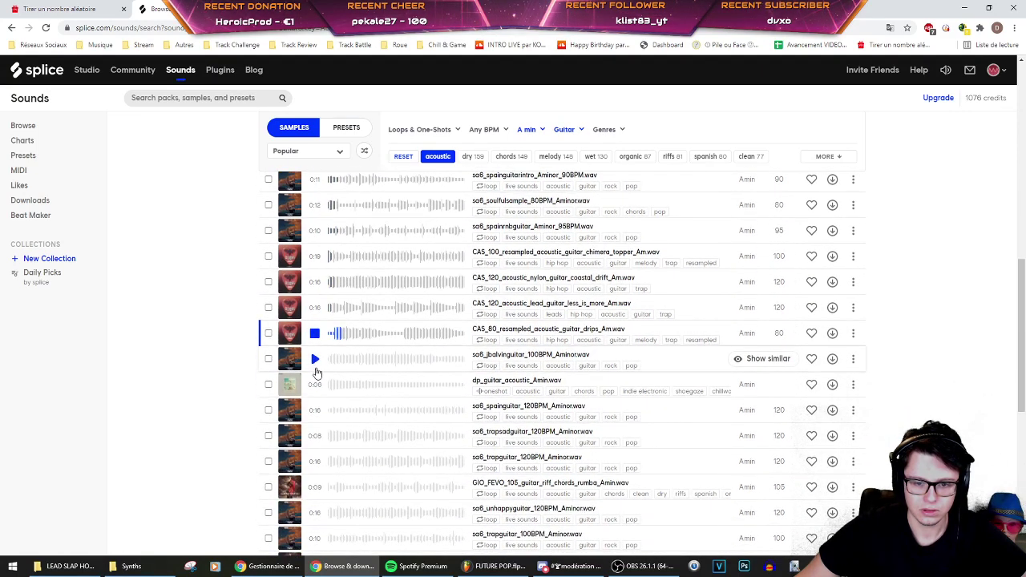
left_click(316, 362)
left_click(315, 385)
scroll(315, 385, "down", 1)
left_click(316, 361)
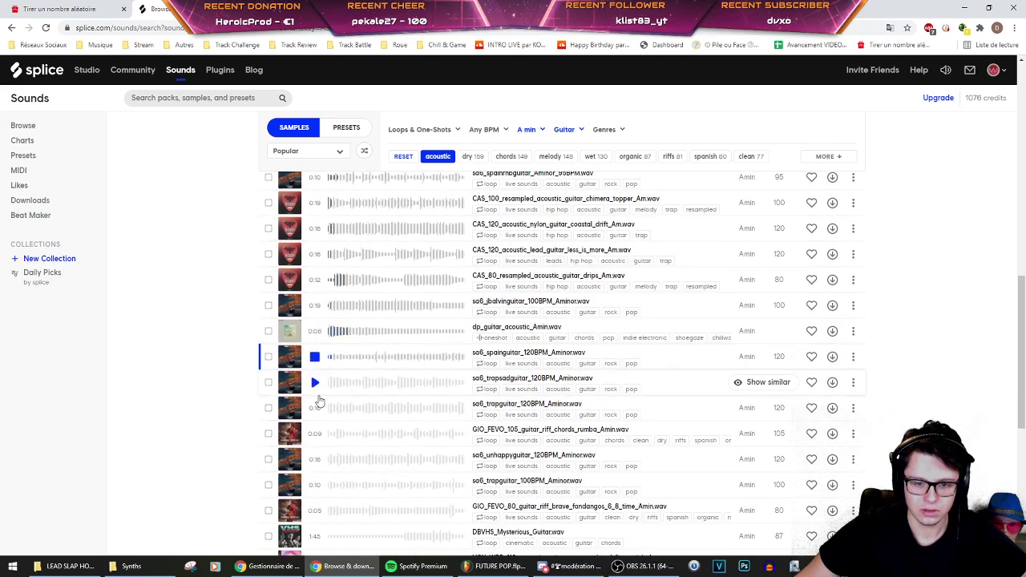
left_click(315, 387)
left_click(315, 409)
Step: Audition the acoustic loops from GIO_FEVO_105_guitar_riff_chords_rumba_Amin.wav down to PMFE_guitar_loop_160_Amin_still_waters.wav
scroll(315, 409, "down", 2)
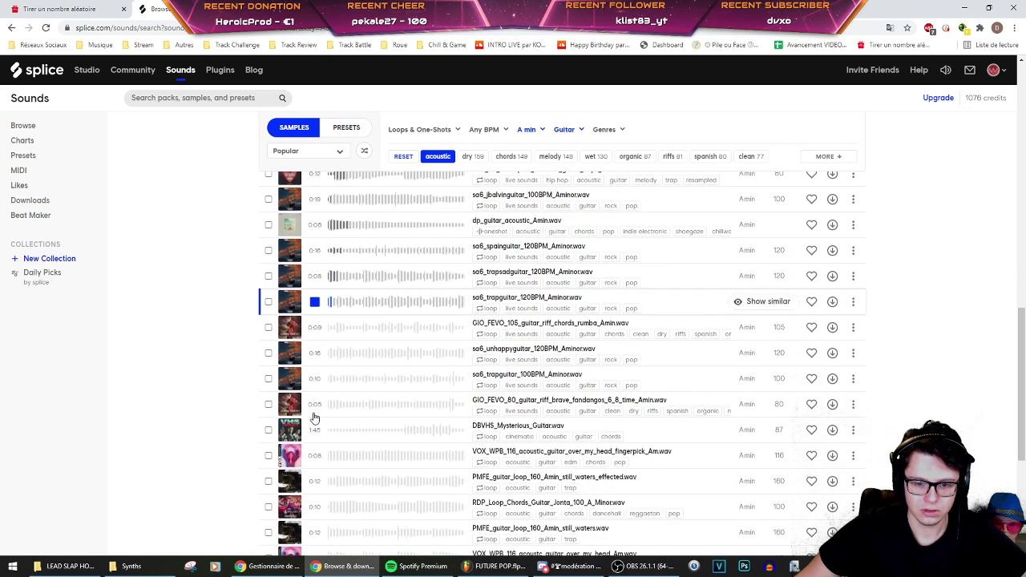
key("Down")
key("Down")
key("Down")
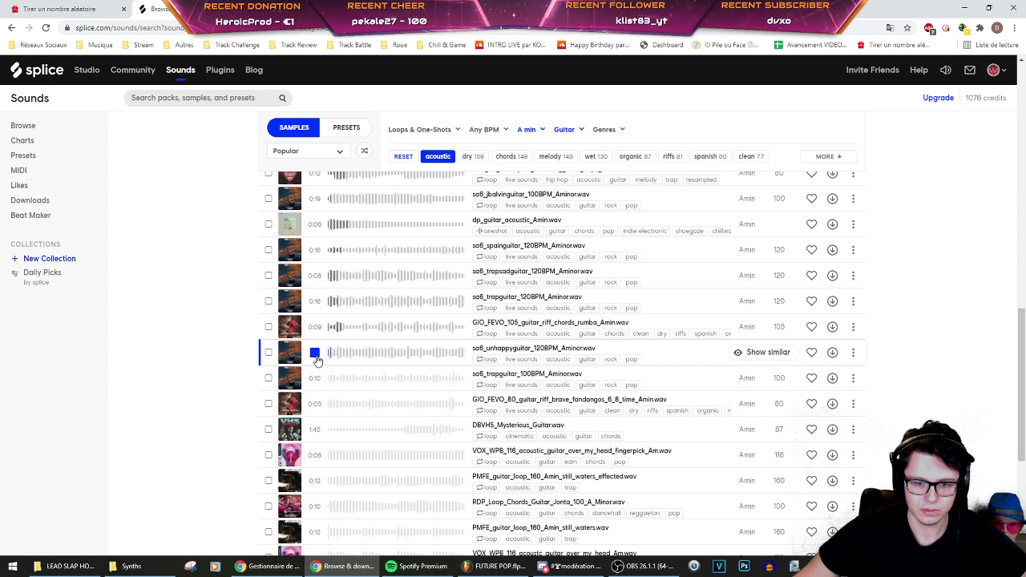
key("Down")
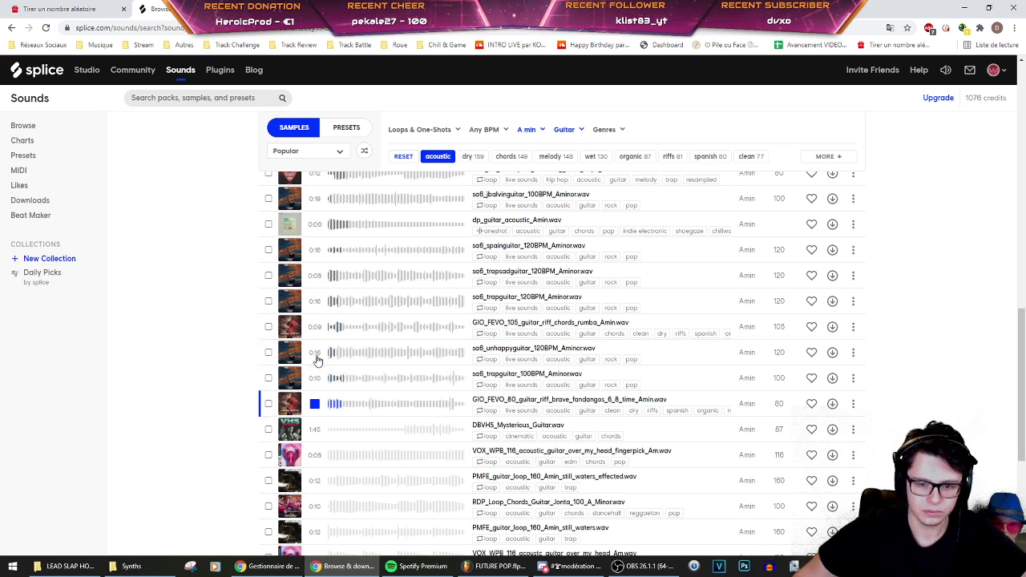
key("Down")
key("Down")
key("Down")
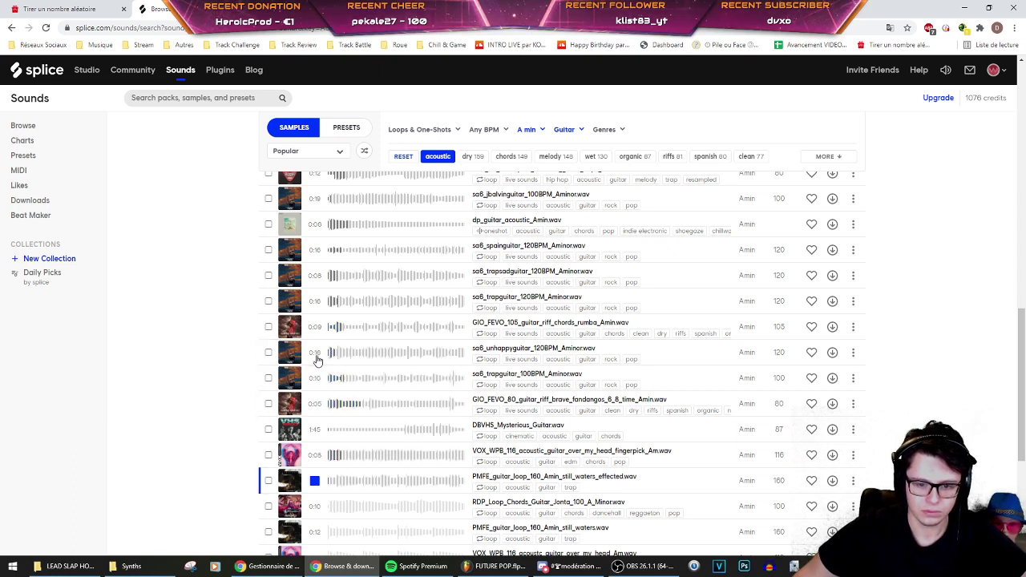
key("Down")
key("Down")
Step: Audition the remaining loops on page 1, from VOX_WPB_116_acoustc_guitar_over_my_head_Am.wav to GIO_FEVO_120_guitar_riff_mute_palm_tanguillos_Amin.wav
scroll(317, 360, "down", 3)
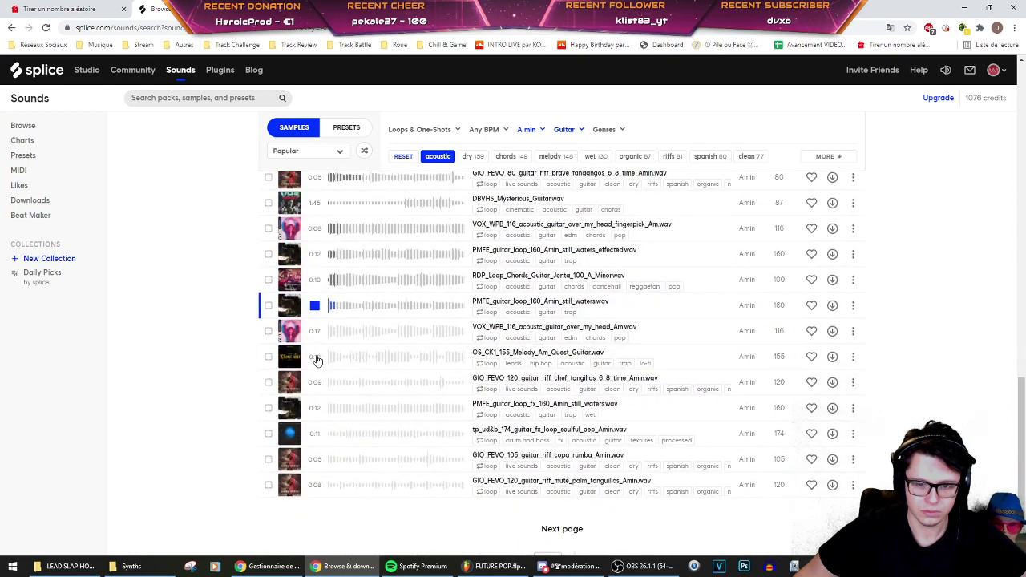
key("Down")
key("Down")
key("Down")
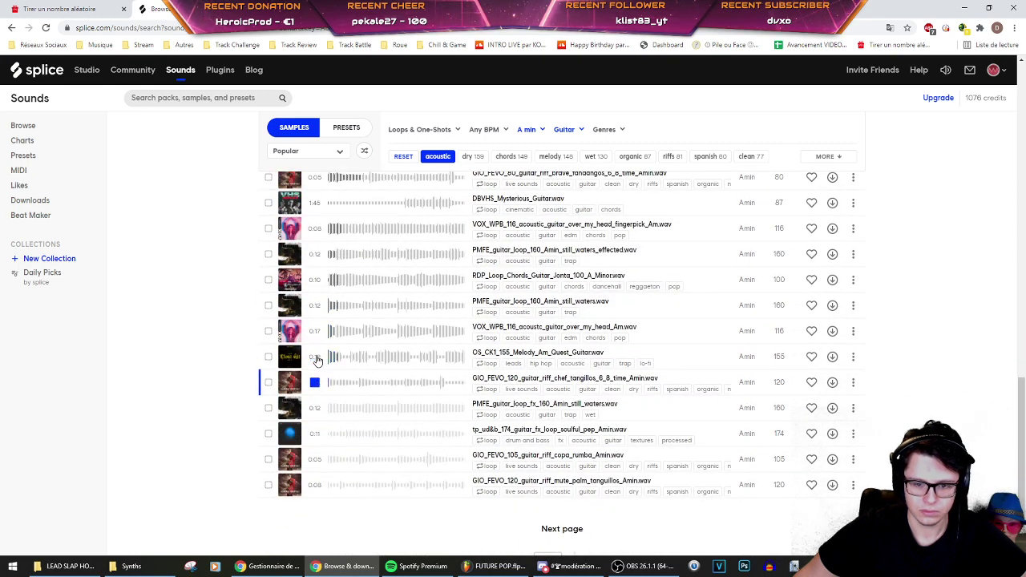
key("Down")
key("Down")
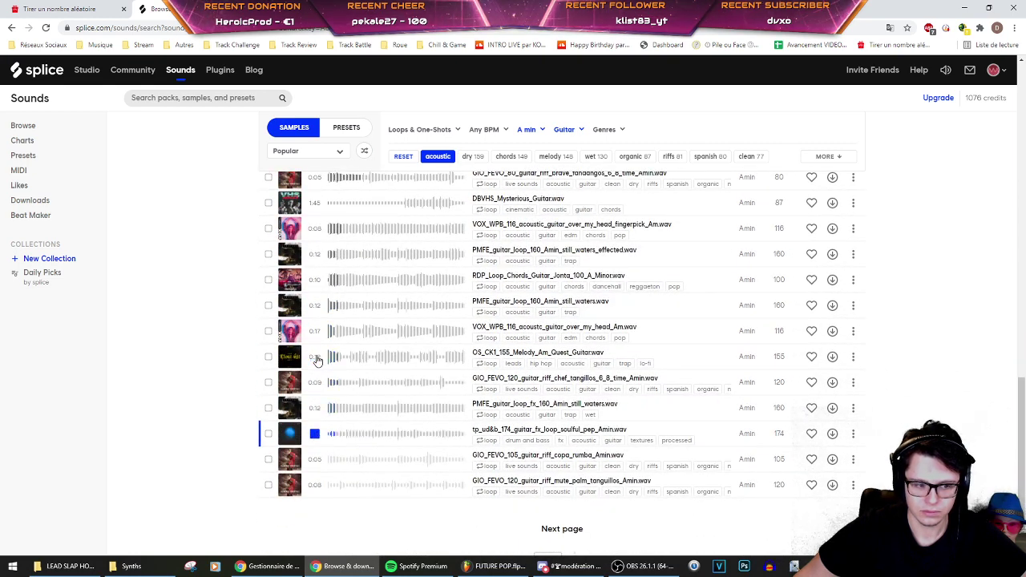
key("Down")
key("Down")
Step: Open page 2 of the acoustic guitar results and audition its first loops, starting with GIO_FEVO_120_guitar_riff_riffing_tanguillos_6_8_time_Amin.wav
scroll(318, 361, "down", 1)
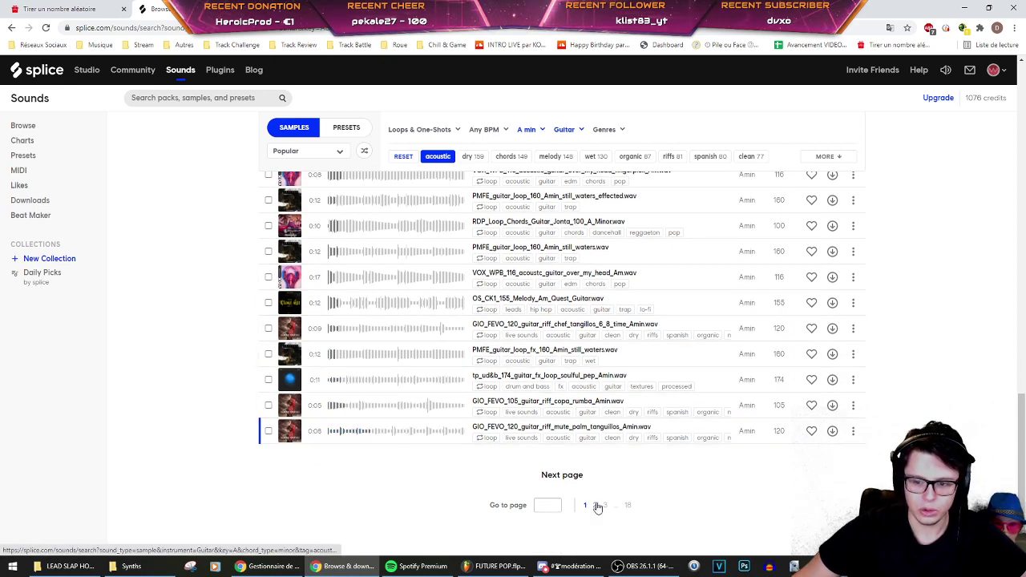
left_click(595, 505)
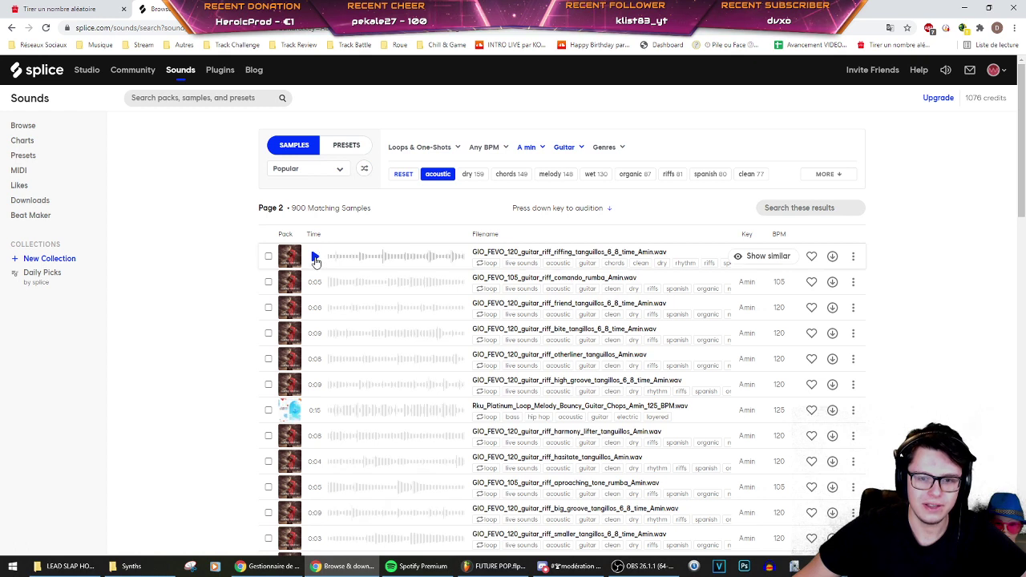
left_click(315, 255)
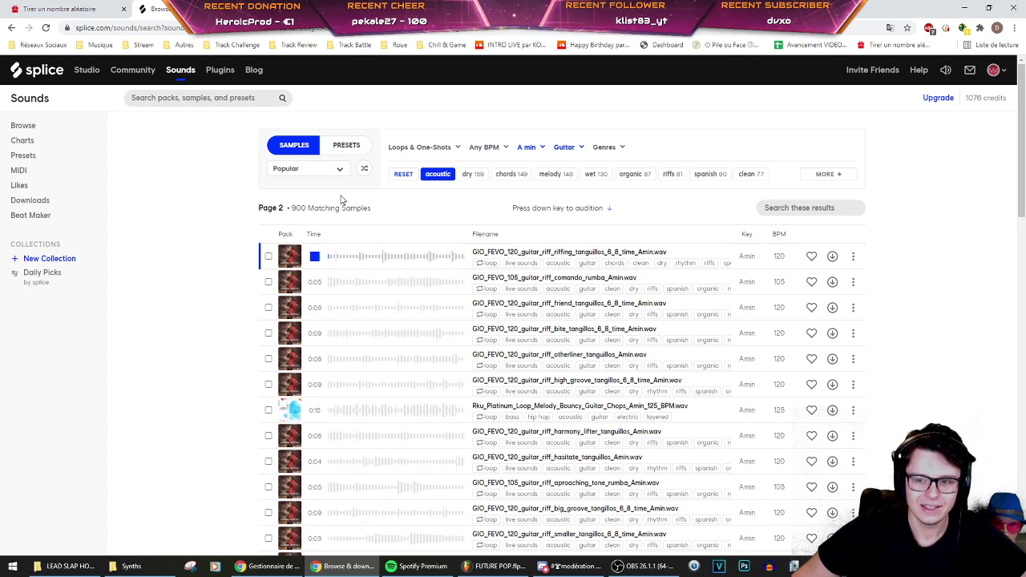
key("Down")
key("Down")
key("Down")
key("Down")
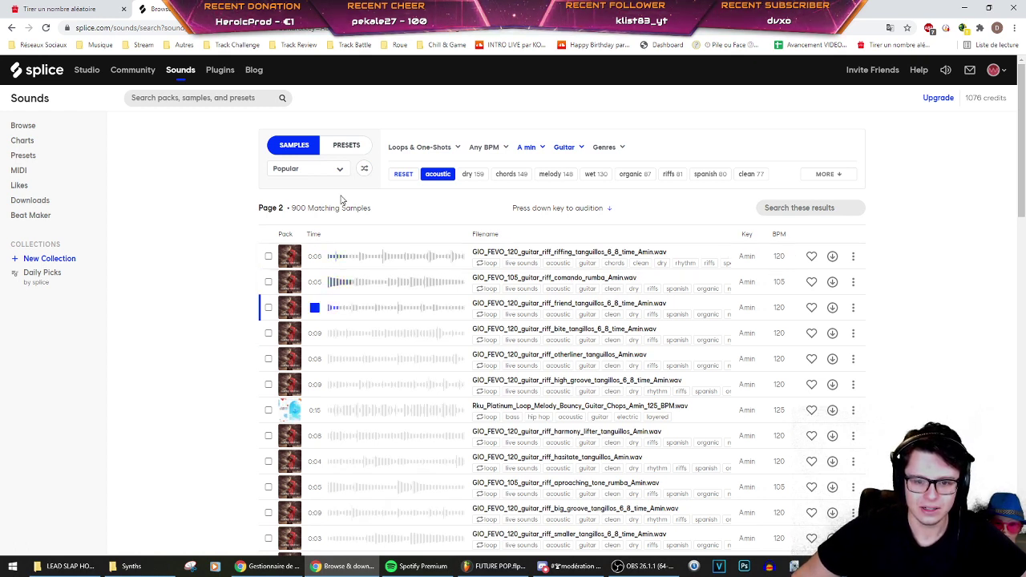
Step: Audition the page 2 loops from GIO_FEVO_120_guitar_riff_bite_tangillos_6_8_time_Amin.wav down to GIO_FEVO_120_guitar_riff_big_groove_tangillos_6_8_time_Amin.wav
key("Down")
key("Down")
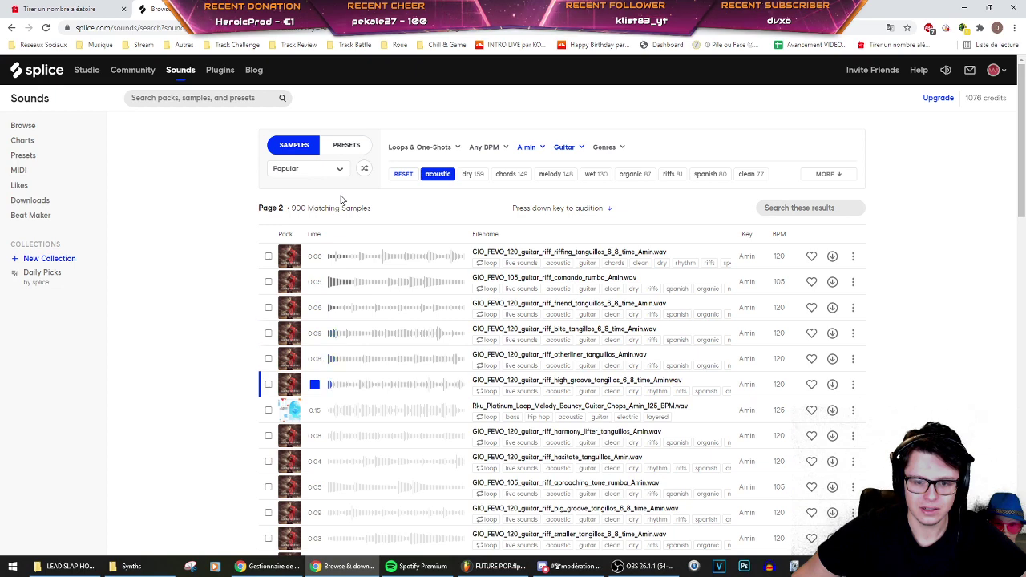
key("Down")
key("Down")
key("Down")
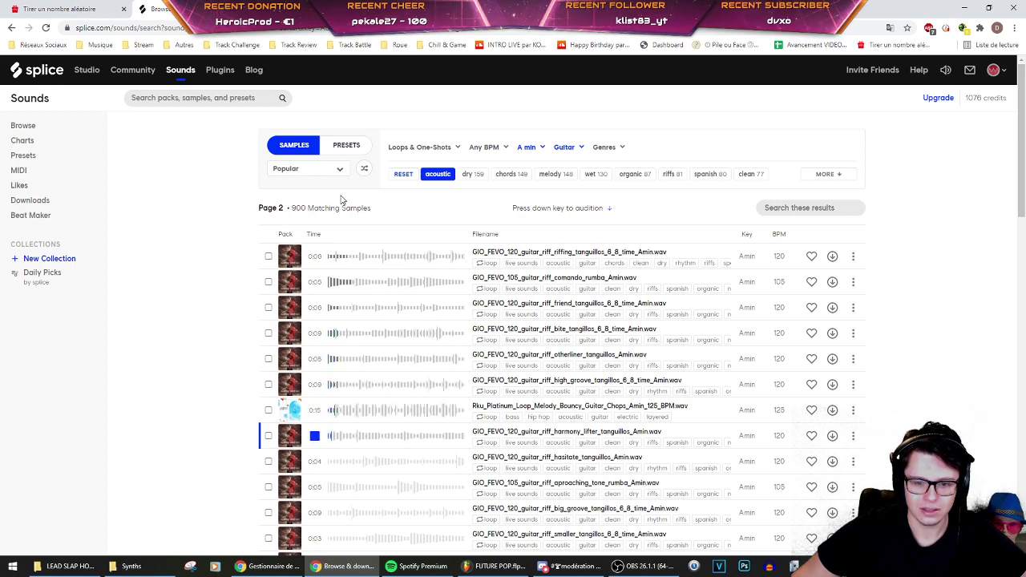
key("Down")
key("Down")
key("Down")
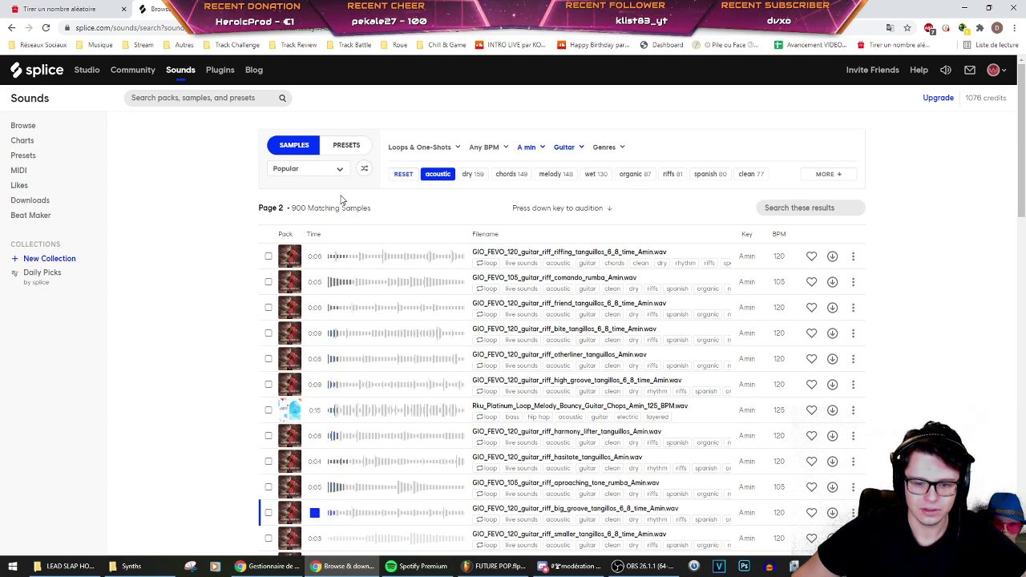
Step: Audition the loops from GIO_FEVO_120_guitar_riff_smaller_tangillos_6_8_time_Amin.wav down to DIASPORA_requinto_melodic_loop_2_rhythm_guitar_bachata_130_bpm_Amin.wav
key("Down")
key("Down")
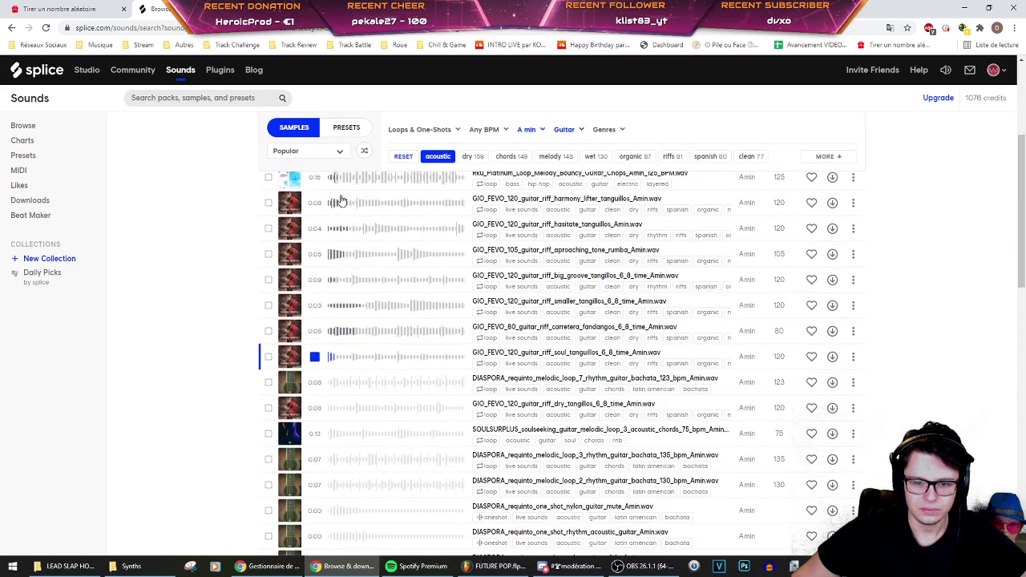
key("Down")
key("Down")
key("Down")
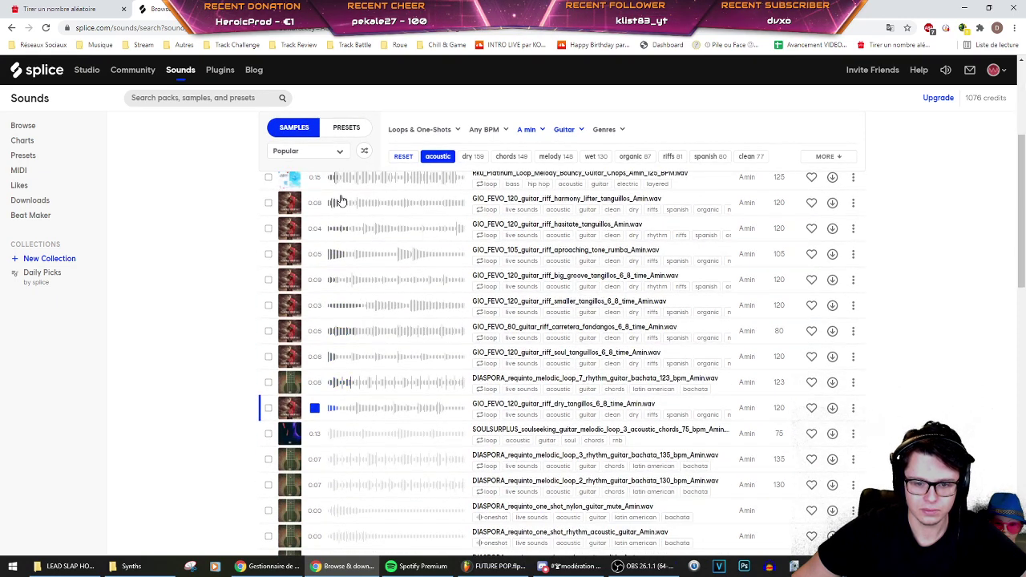
key("Down")
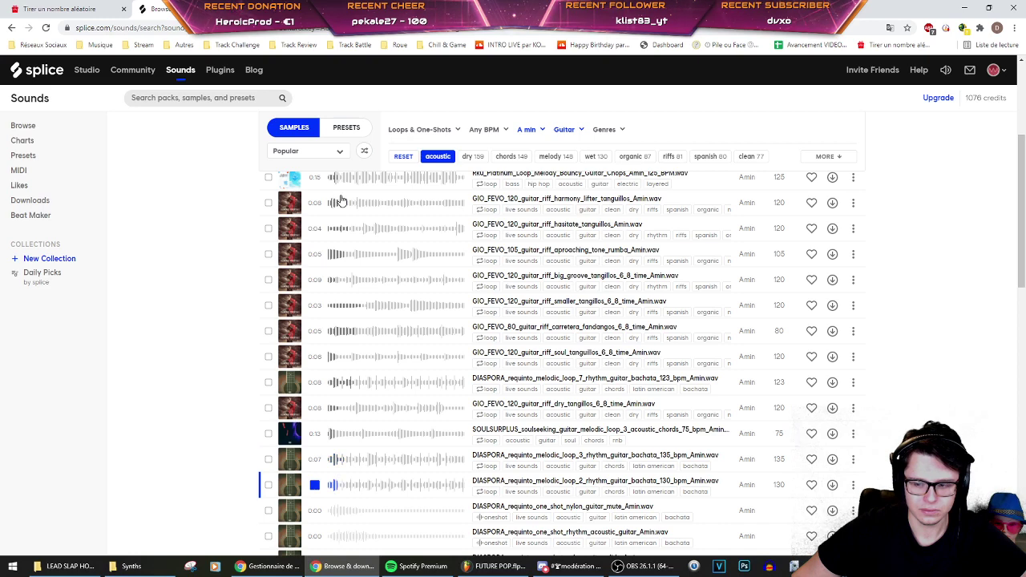
Step: Audition the samples from DIASPORA_requinto_one_shot_nylon_guitar_mute_Amin.wav to DBB_-_Universe_-_Guitar_Chords.wav and stop the preview
key("Down")
key("Down")
key("Down")
key("Down")
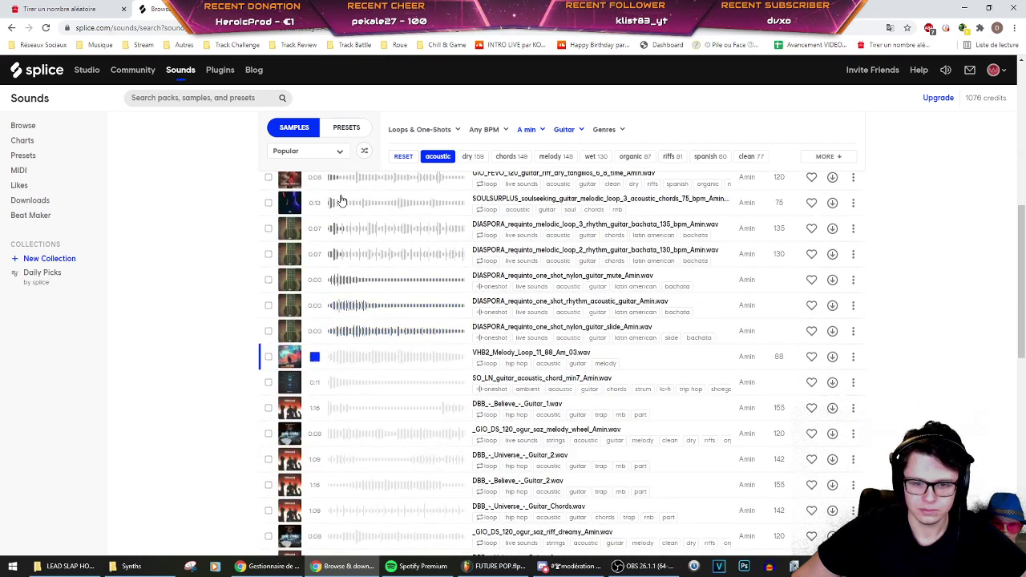
key("Down")
key("Down")
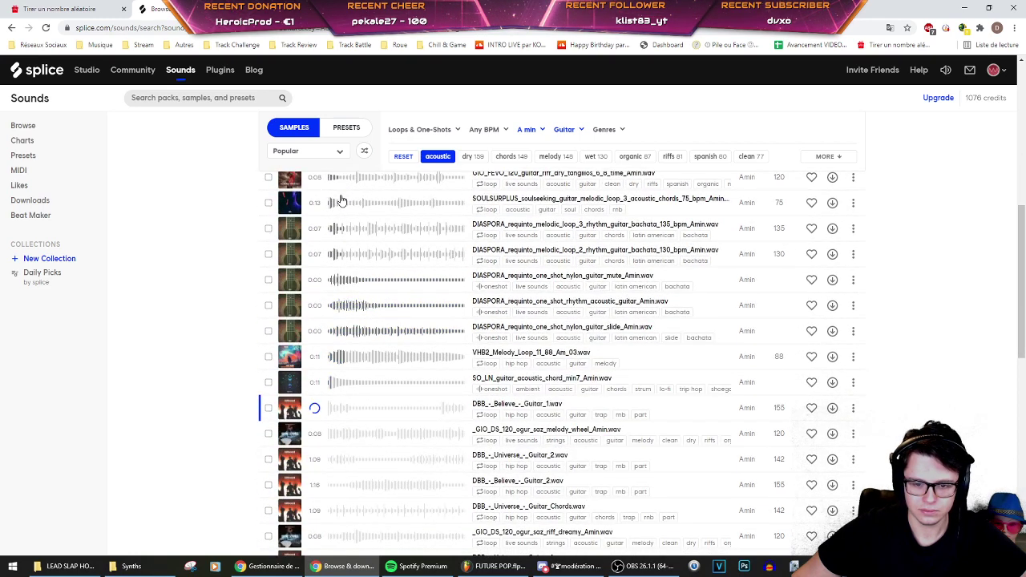
key("Down")
key("Down")
key("Down")
key("Down")
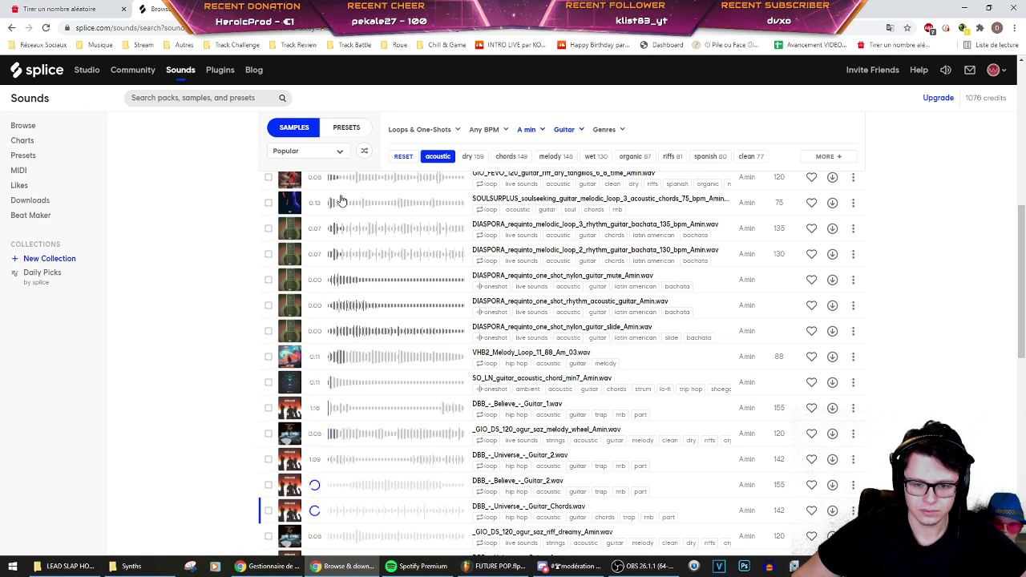
left_click(315, 511)
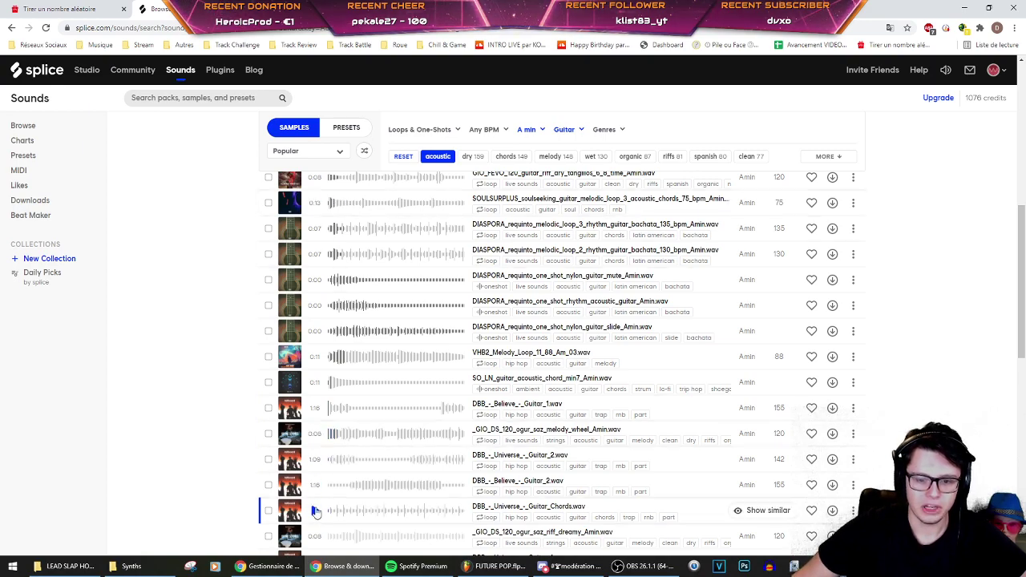
scroll(215, 365, "up", 6)
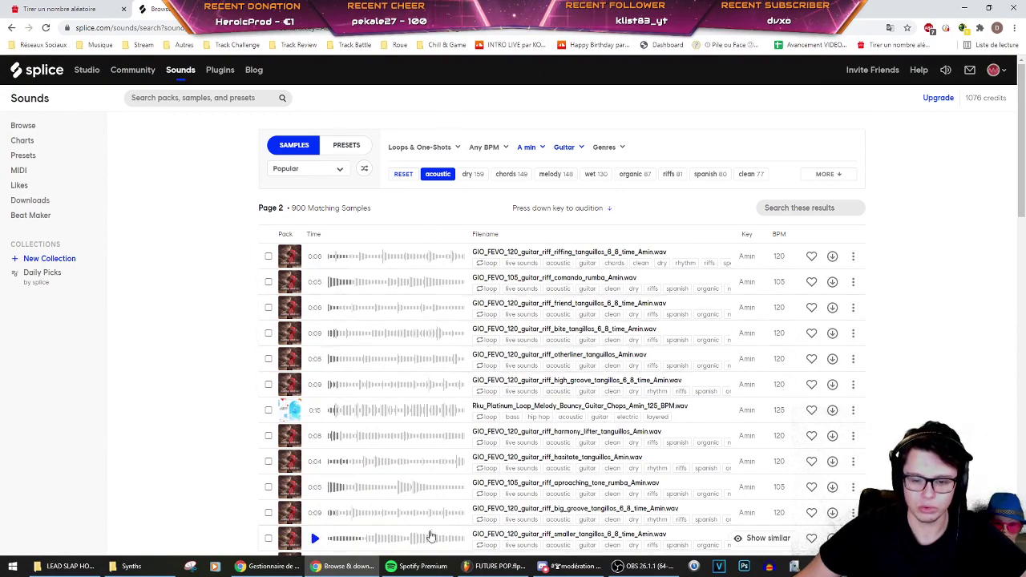
Step: Switch to Spotify and resume playing FRIENDS by Marshmello and Anne-Marie
left_click(417, 566)
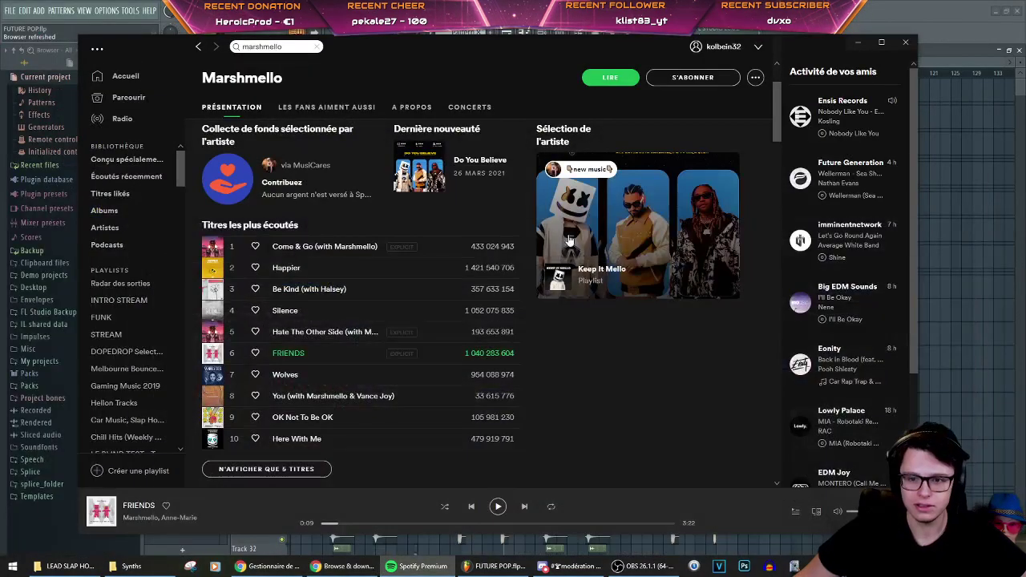
left_click(857, 42)
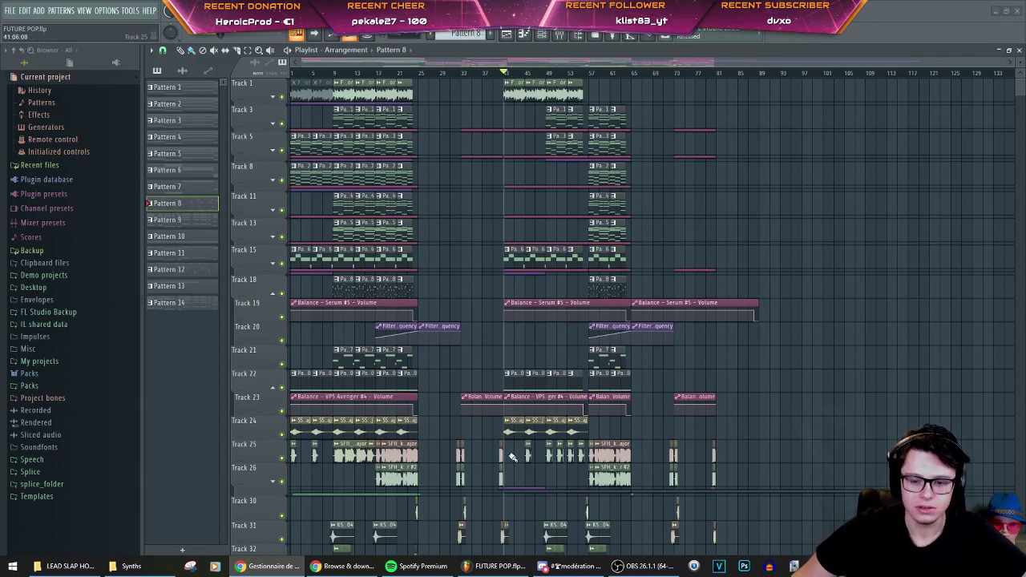
left_click(417, 566)
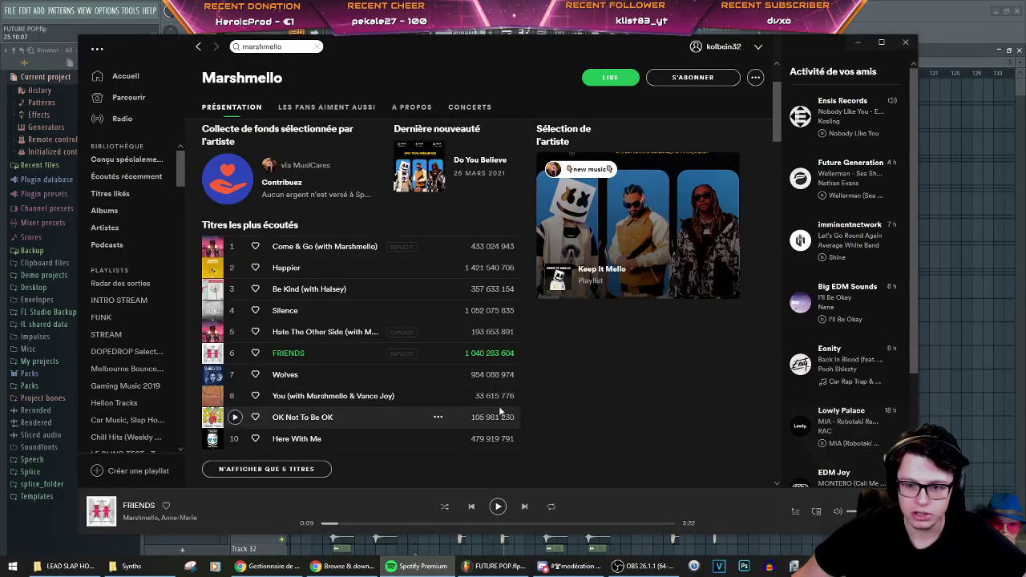
left_click(498, 506)
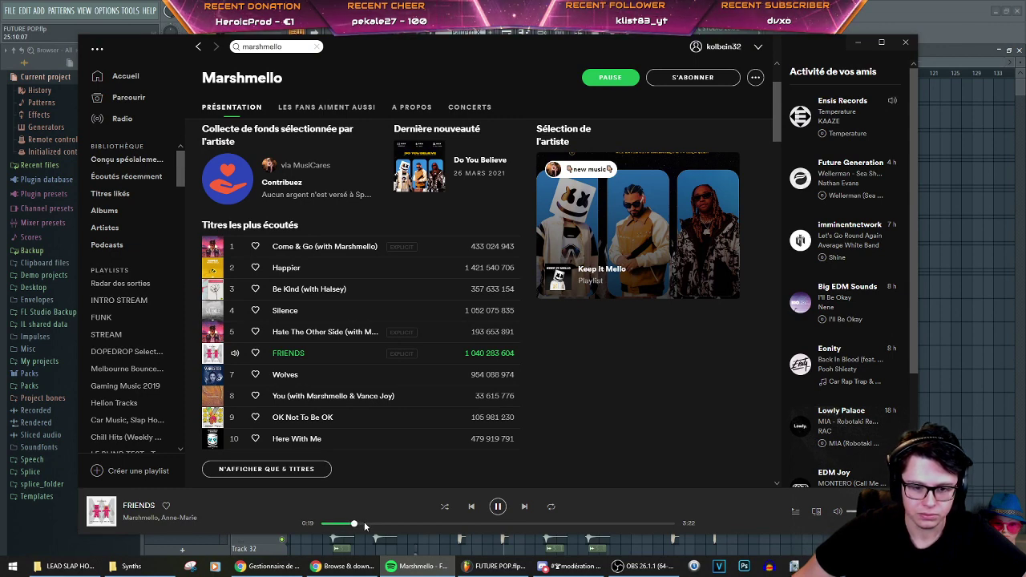
Step: Listen to FRIENDS by skipping ahead through its sections to about 1:39, pause it, and return to the FL Studio playlist
left_click(413, 523)
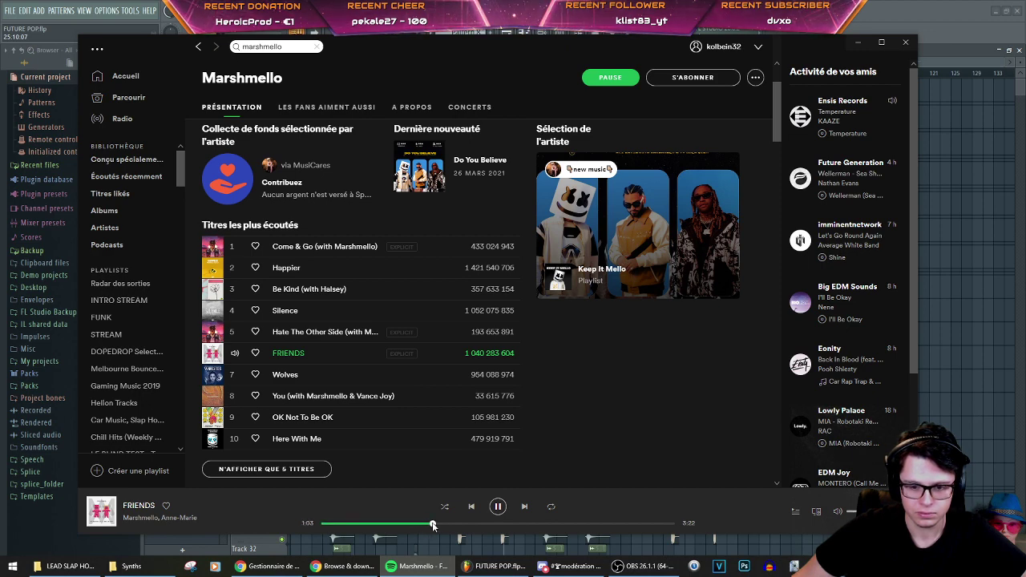
left_click(432, 522)
left_click(443, 523)
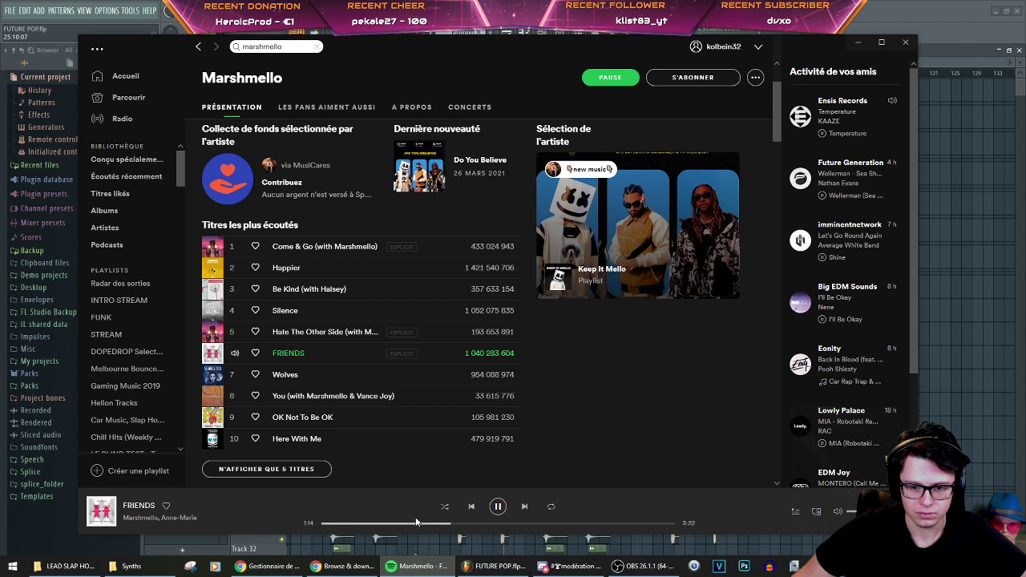
left_click(463, 525)
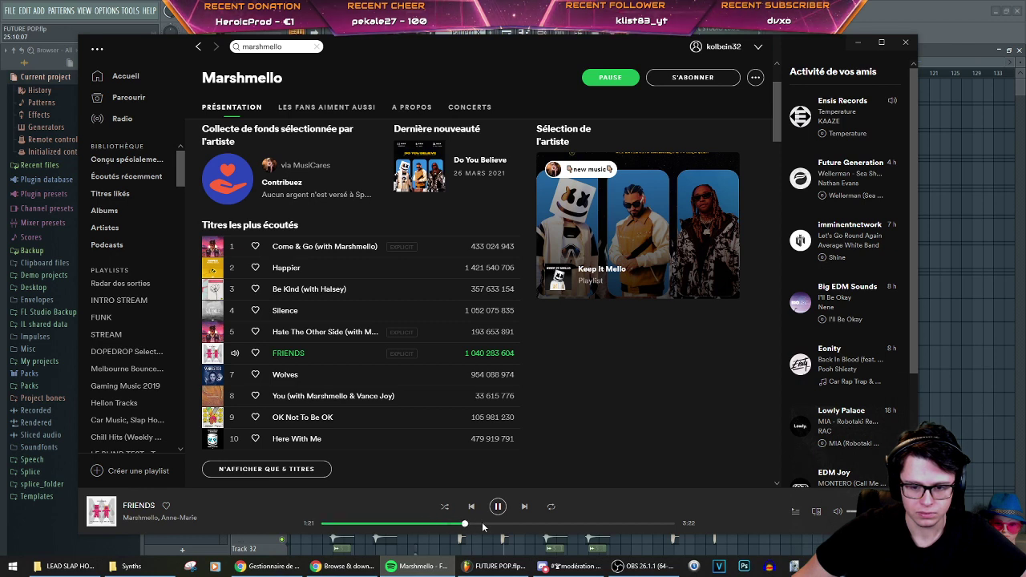
left_click(482, 525)
left_click(493, 525)
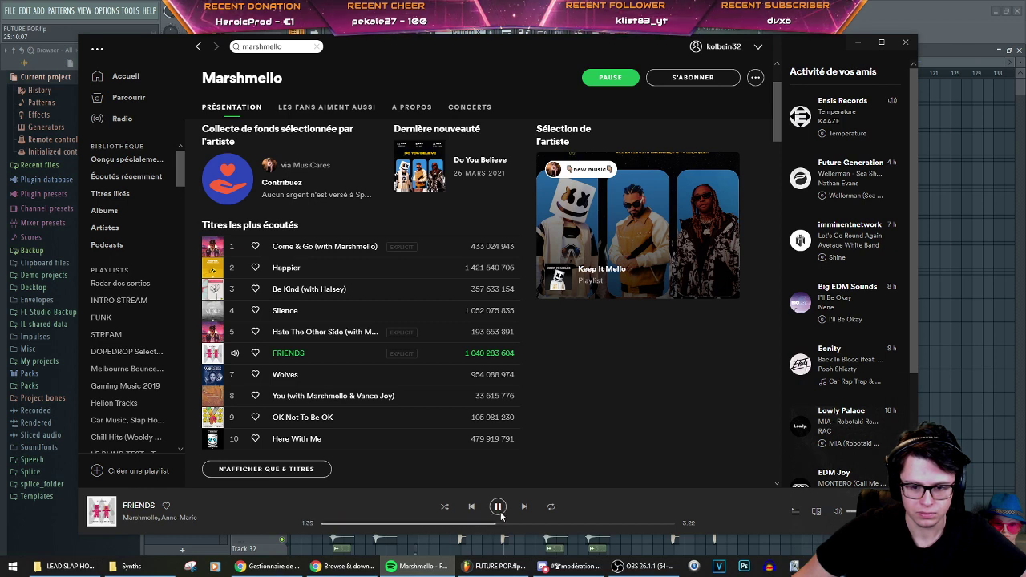
left_click(497, 506)
left_click_drag(580, 45, 0, 80)
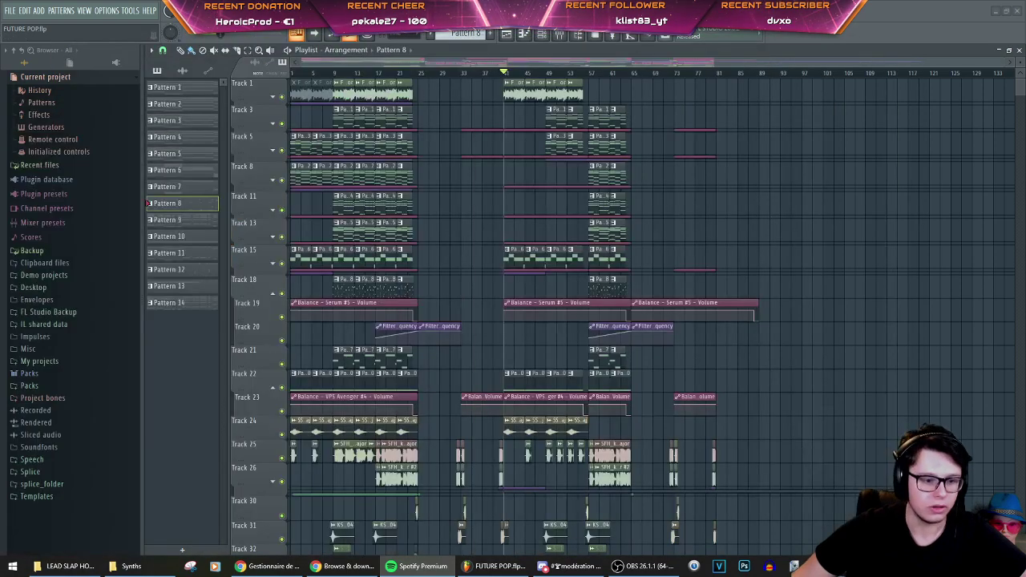
Step: Play the FUTURE POP arrangement from the beginning and expand the tracks grouped under Track 1
scroll(297, 73, "up", 3)
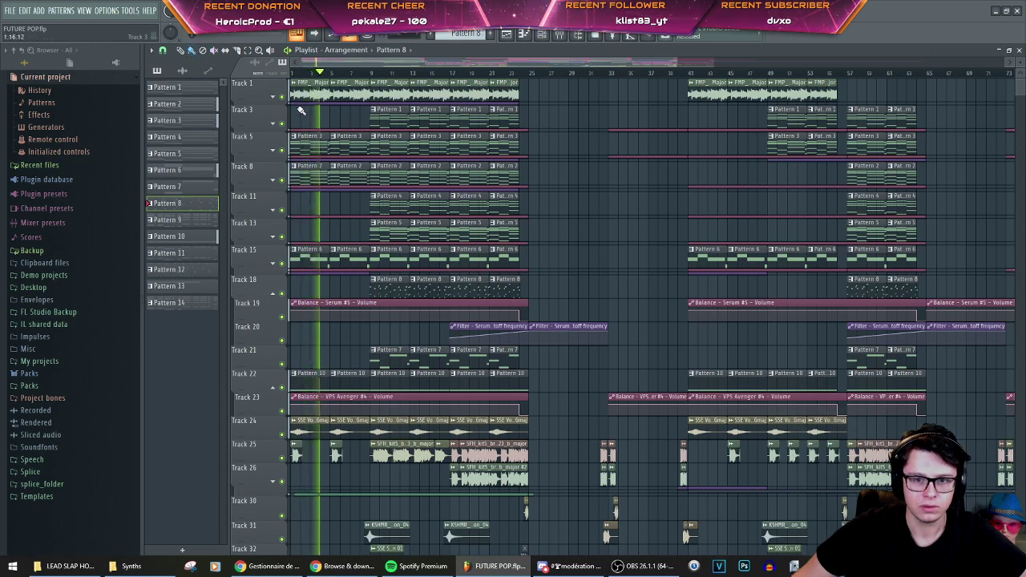
left_click(274, 97)
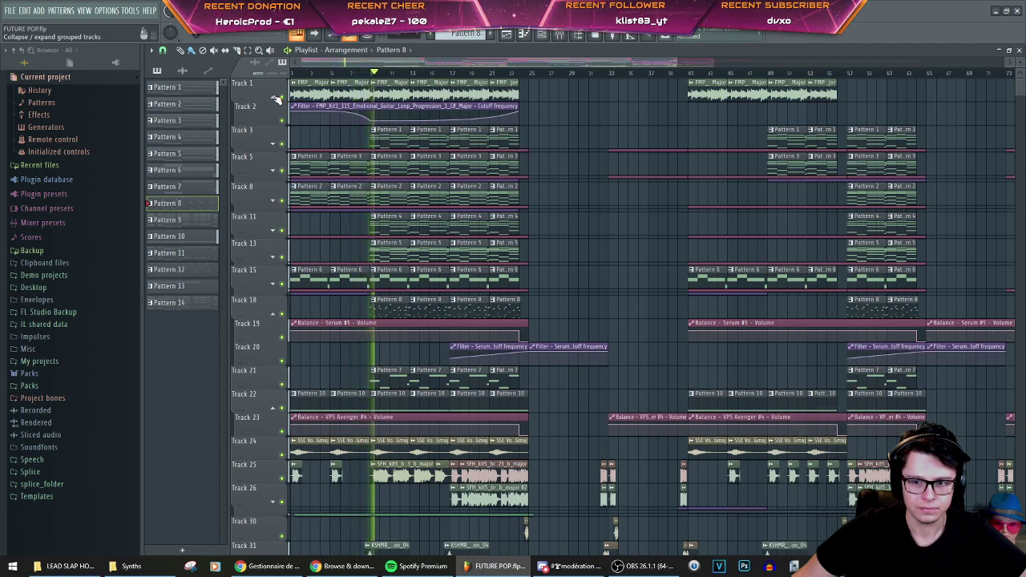
scroll(616, 222, "down", 5)
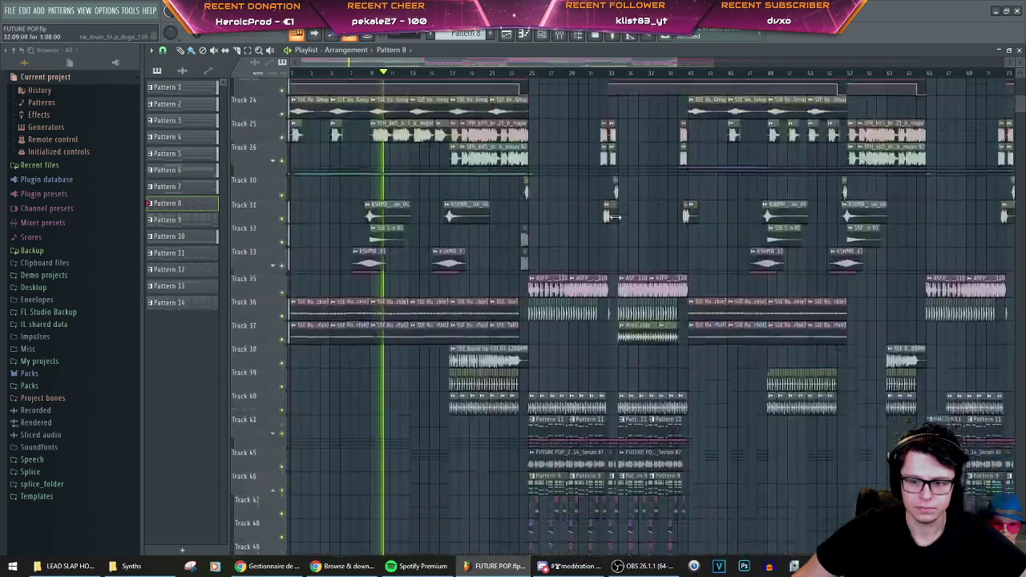
scroll(616, 218, "up", 5)
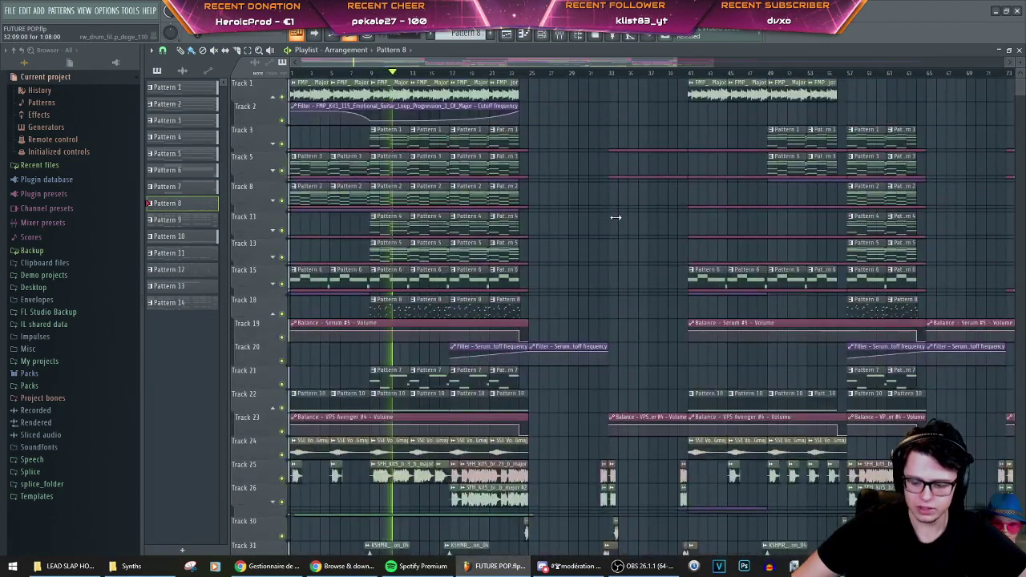
key("F5")
left_click(509, 36)
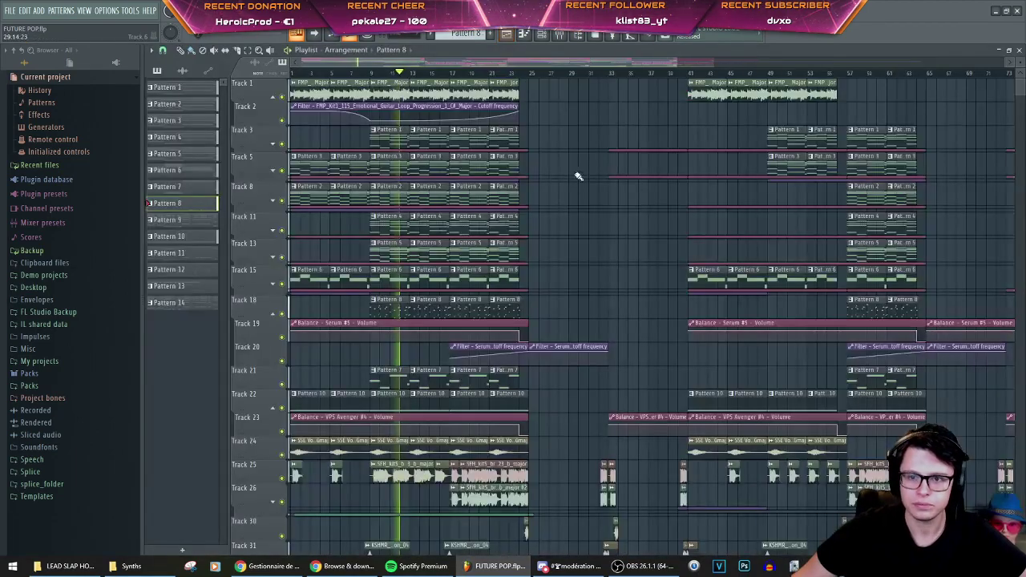
Step: Play the arrangement from the drop at bar 25 and examine the layout of all playlist tracks
left_click(527, 78)
scroll(574, 217, "down", 4)
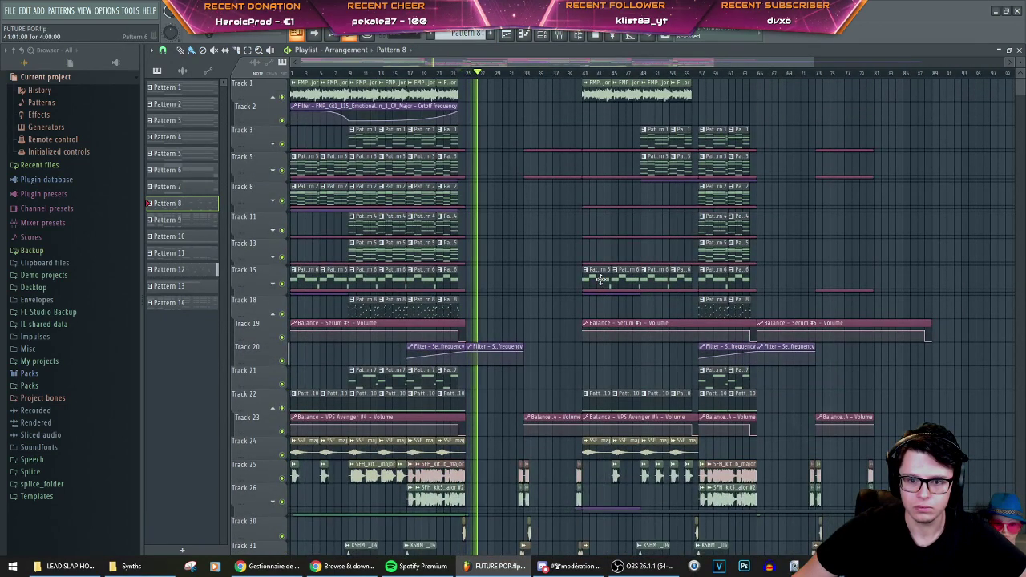
scroll(601, 277, "down", 3)
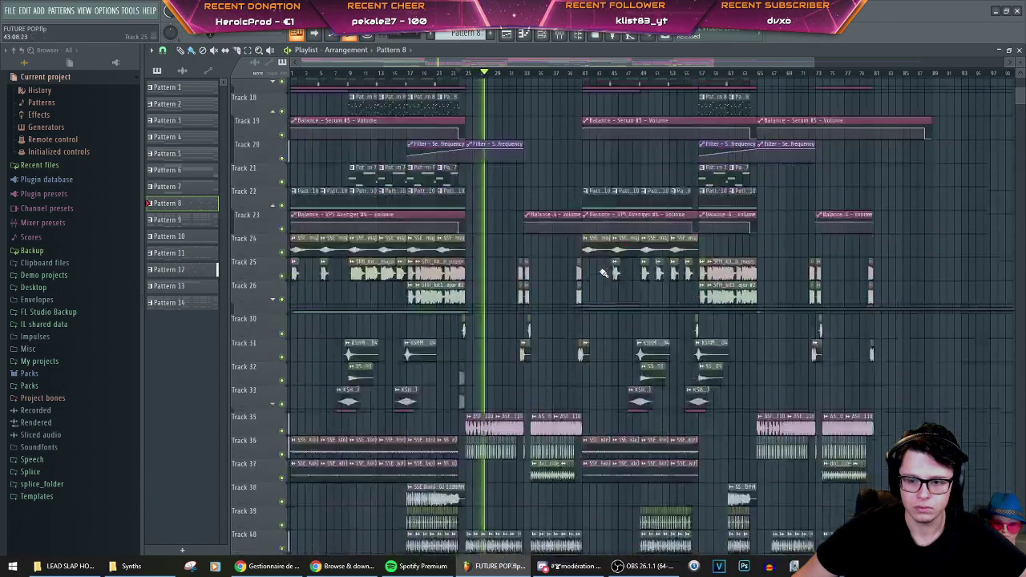
scroll(602, 271, "down", 4)
scroll(601, 269, "up", 5)
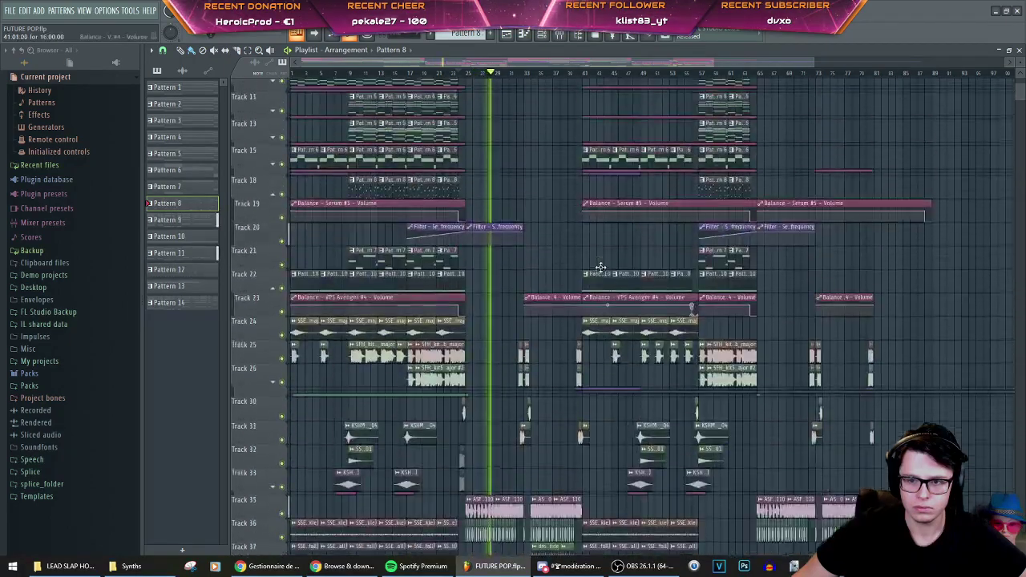
scroll(600, 267, "up", 3)
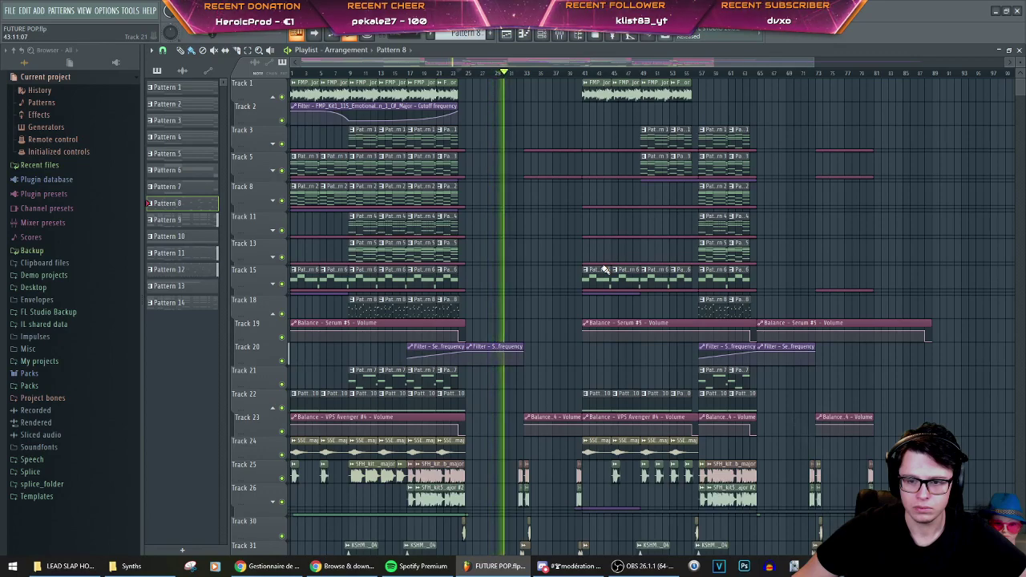
Step: Move the SSE Rustle and rainfall clips starting at bar 41 from Tracks 36 and 37 down to Tracks 45 and 46
scroll(605, 270, "down", 5)
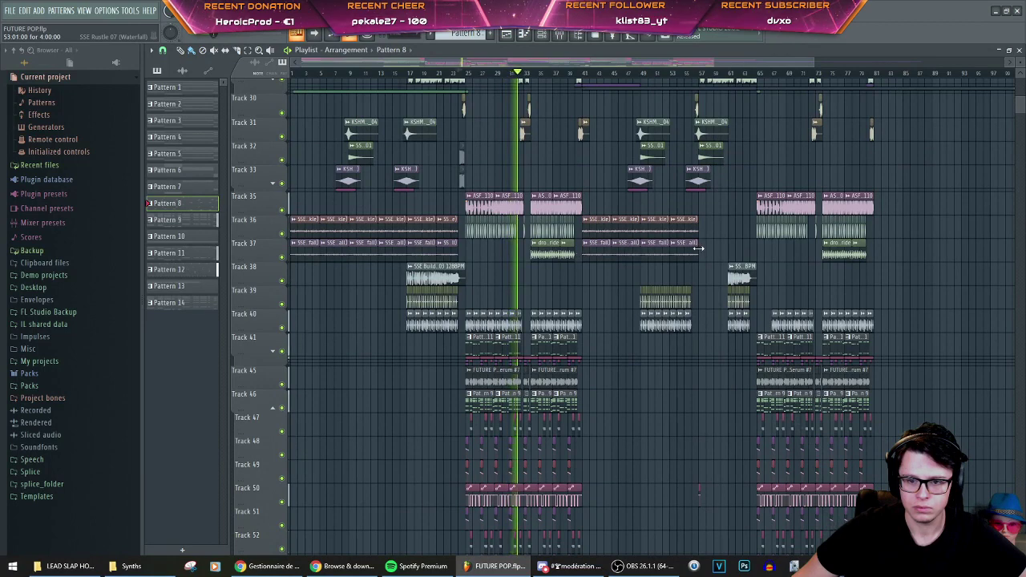
left_click_drag(709, 253, 580, 229)
key("shift+Down")
key("shift+Down")
key("shift+Down")
key("shift+Down")
key("shift+Down")
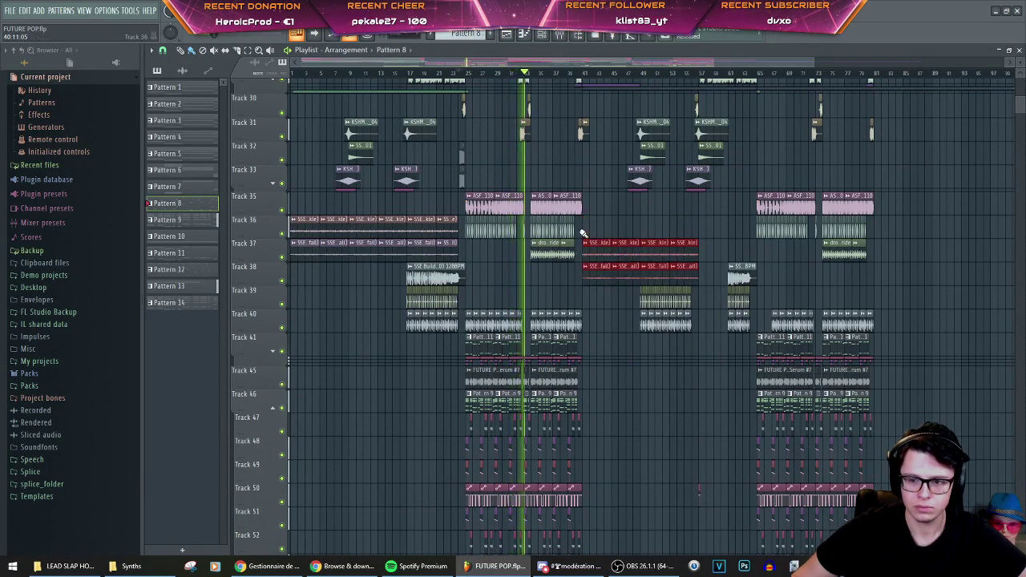
key("shift+Down")
key("shift+Down")
key("shift+Down")
key("shift+Down")
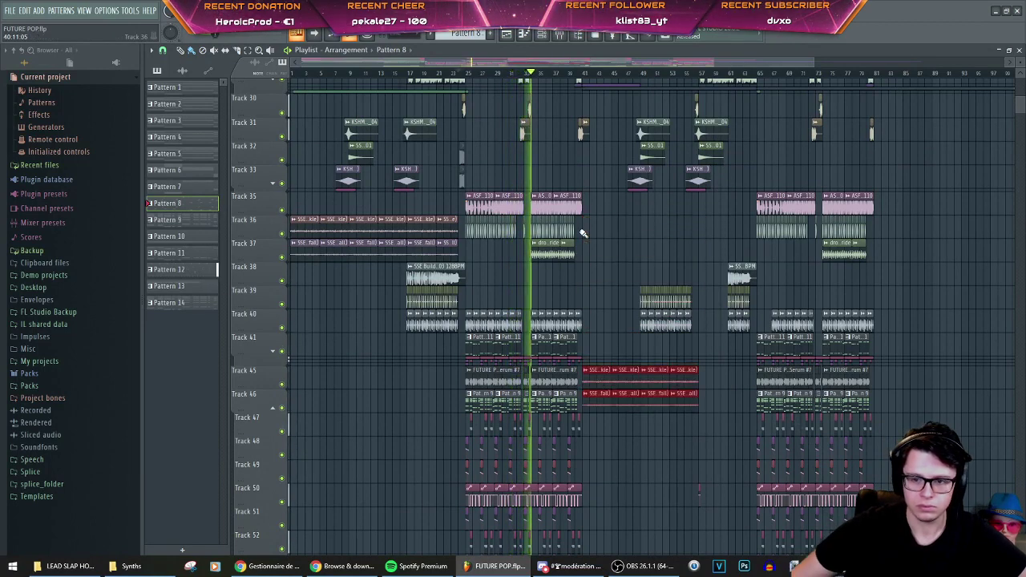
Step: Copy the drop's kick clips on Track 36 to bar 41 and play the arrangement from just before them
scroll(583, 233, "up", 3)
mouse_move(595, 234)
left_mouse_down()
mouse_move(425, 229)
mouse_move(590, 222)
left_mouse_up()
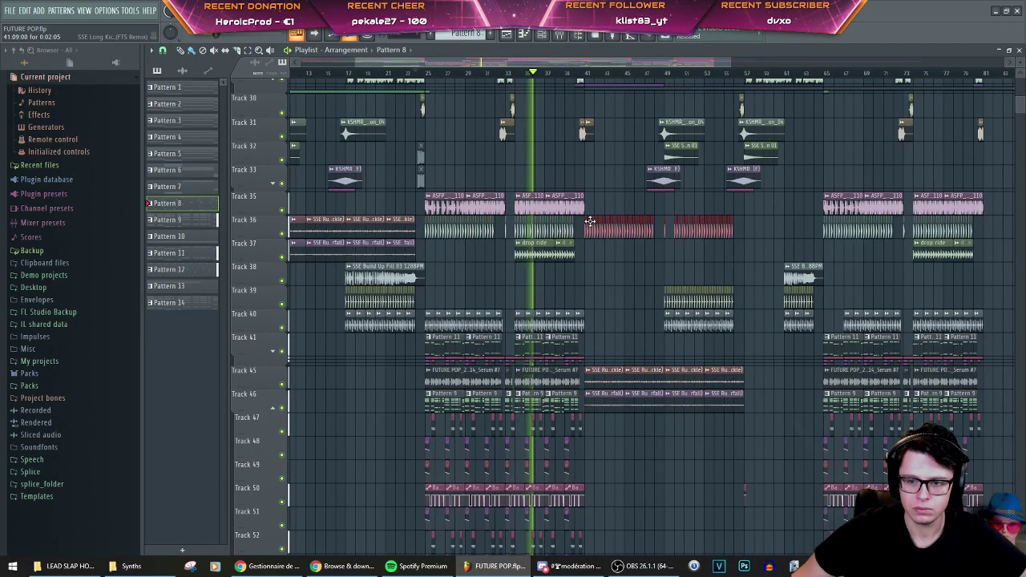
left_click(579, 73)
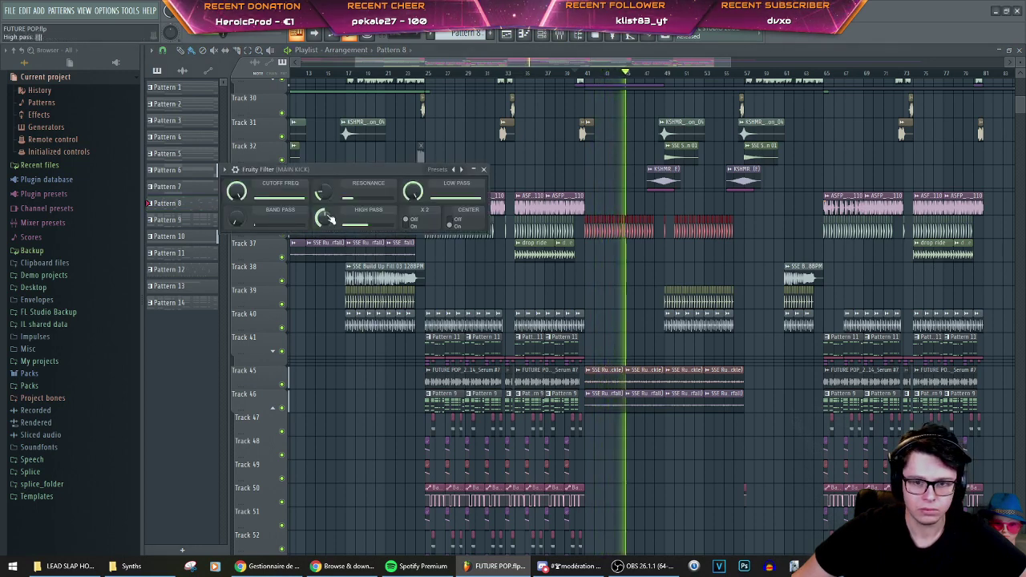
Step: Lower the high-pass level and cutoff frequency of the MAIN KICK Fruity Filter and create an automation clip for the cutoff
left_click_drag(328, 218, 328, 240)
left_click_drag(236, 191, 236, 210)
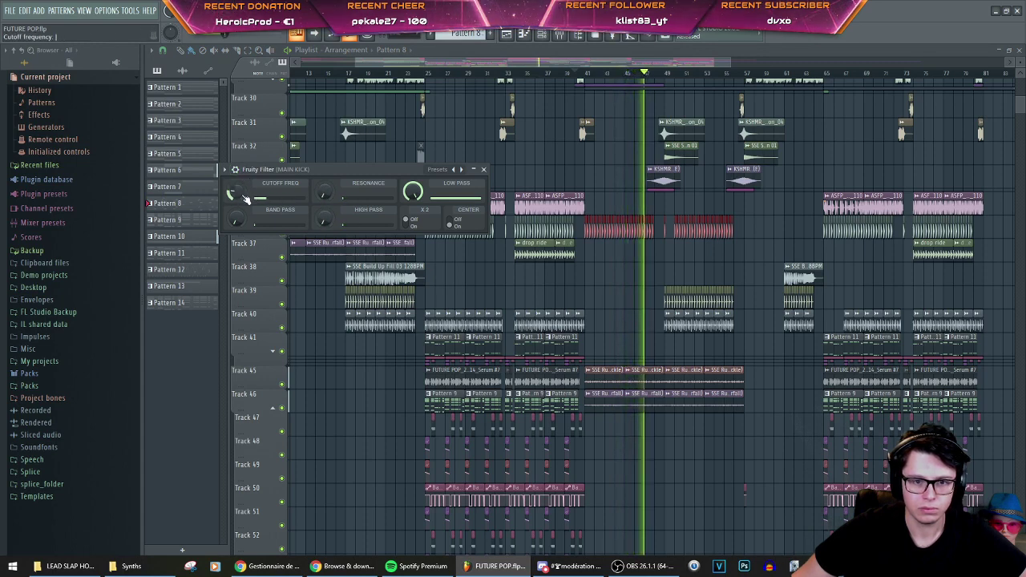
right_click(235, 193)
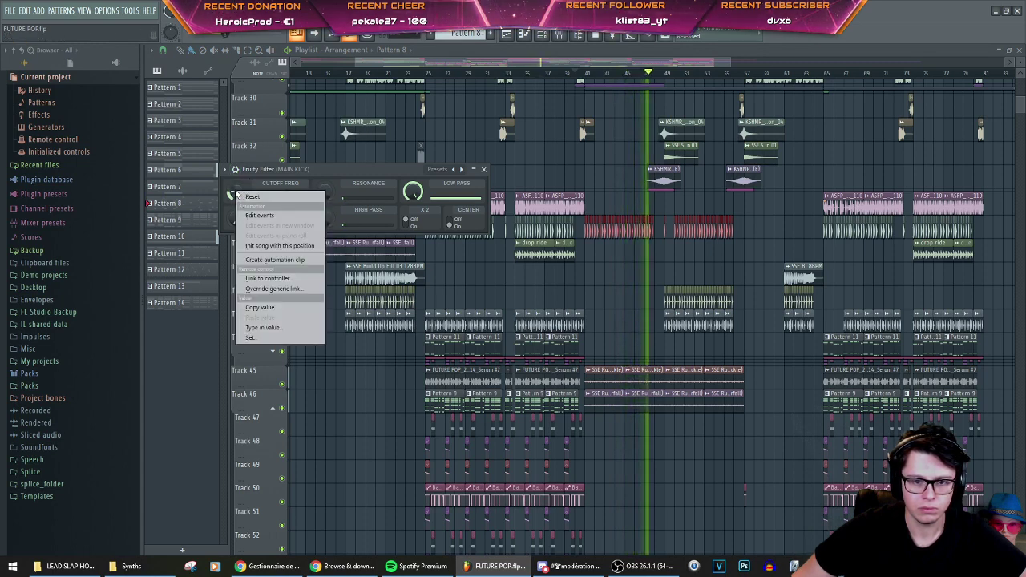
left_click(276, 260)
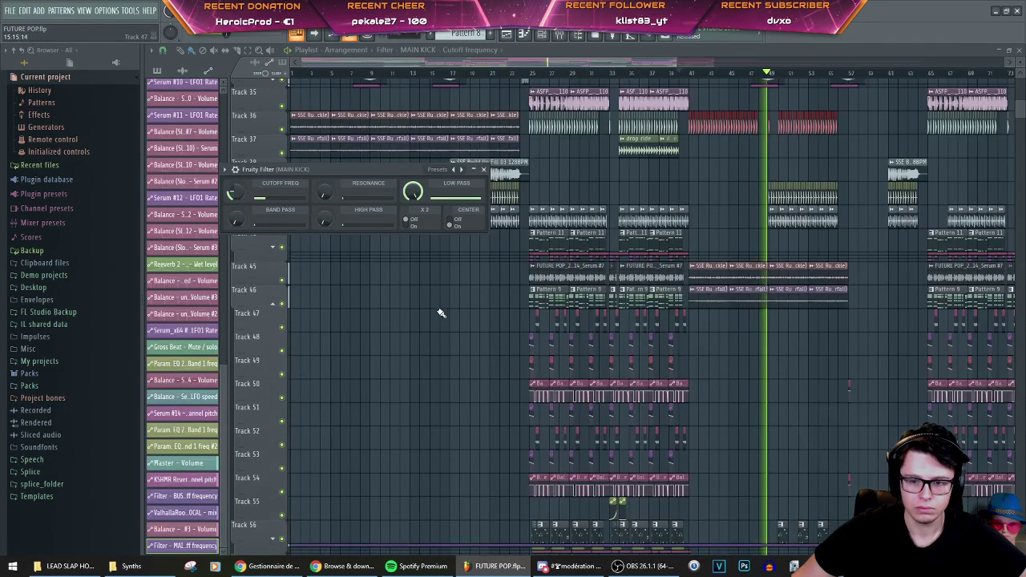
Step: Move the MAIN KICK cutoff automation clip to Track 60 and drop its value to 31% at bar 41
scroll(440, 313, "down", 5)
scroll(401, 381, "down", 2, "ctrl")
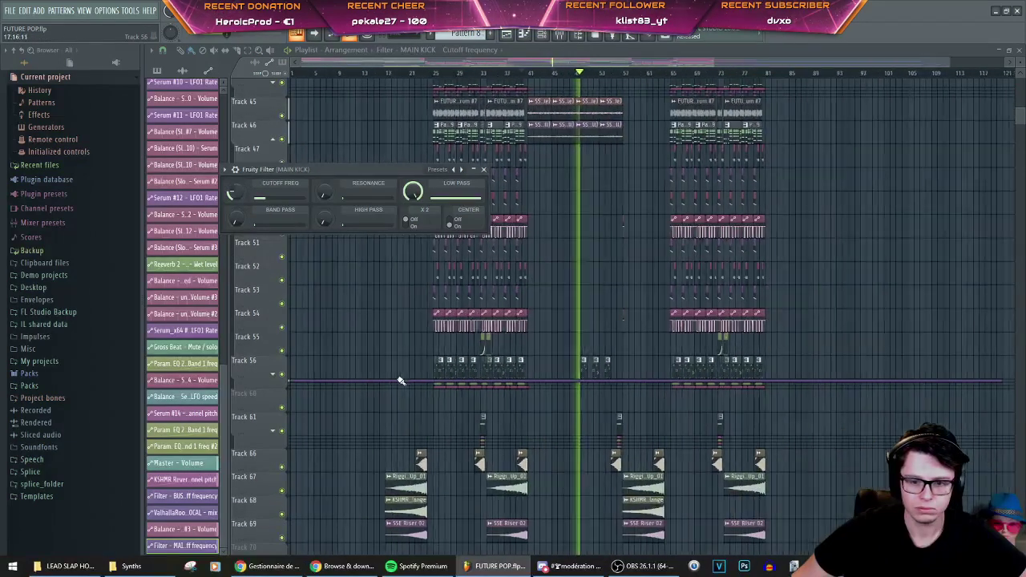
left_click_drag(389, 381, 381, 418)
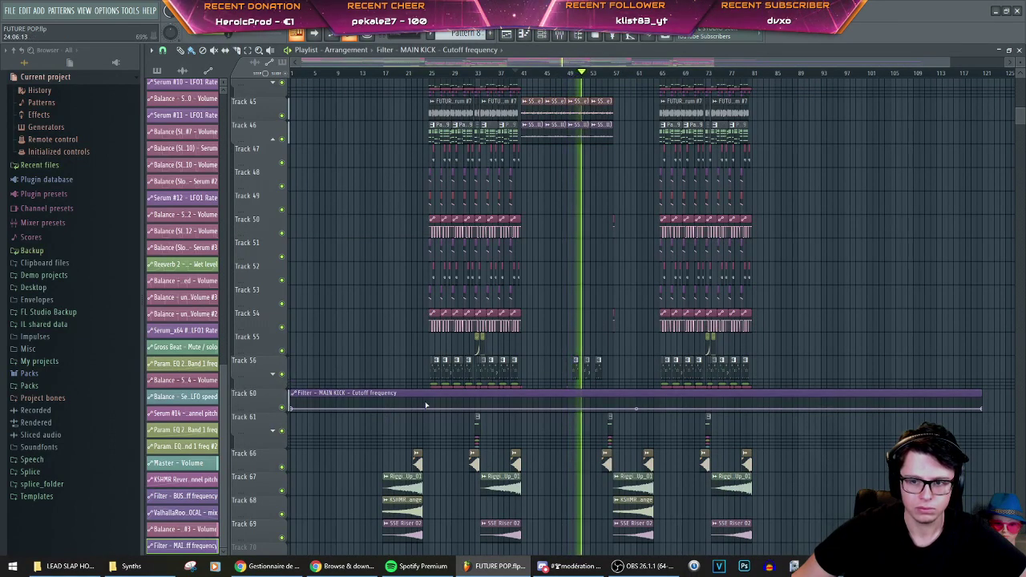
key("space")
key("space")
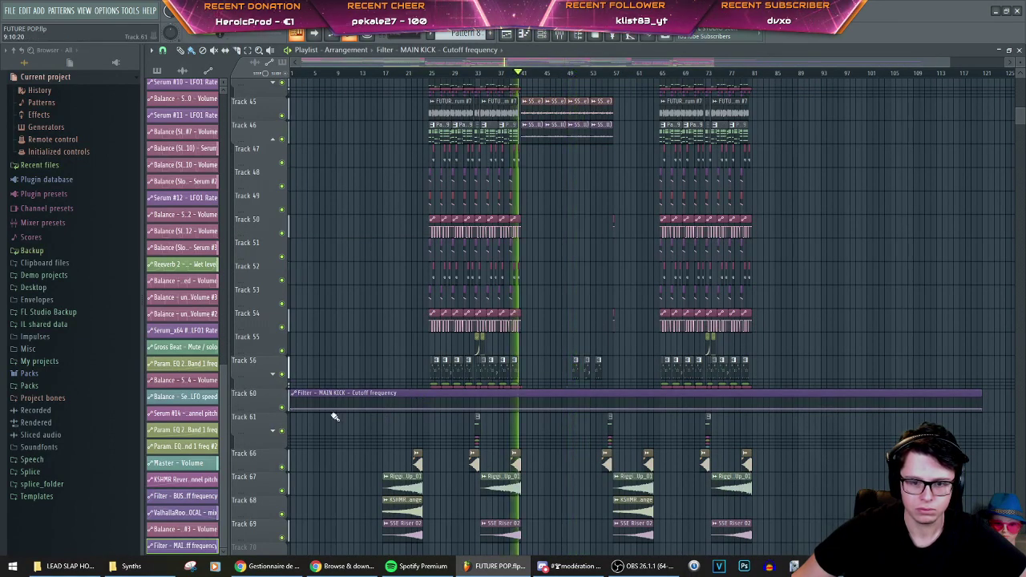
scroll(514, 403, "up", 4, "ctrl")
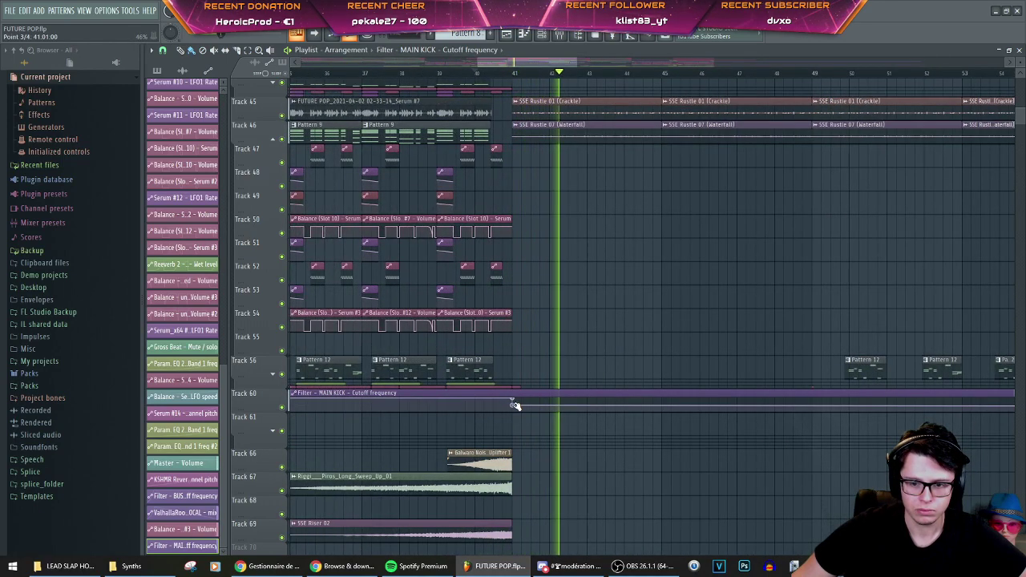
left_click_drag(514, 404, 514, 411)
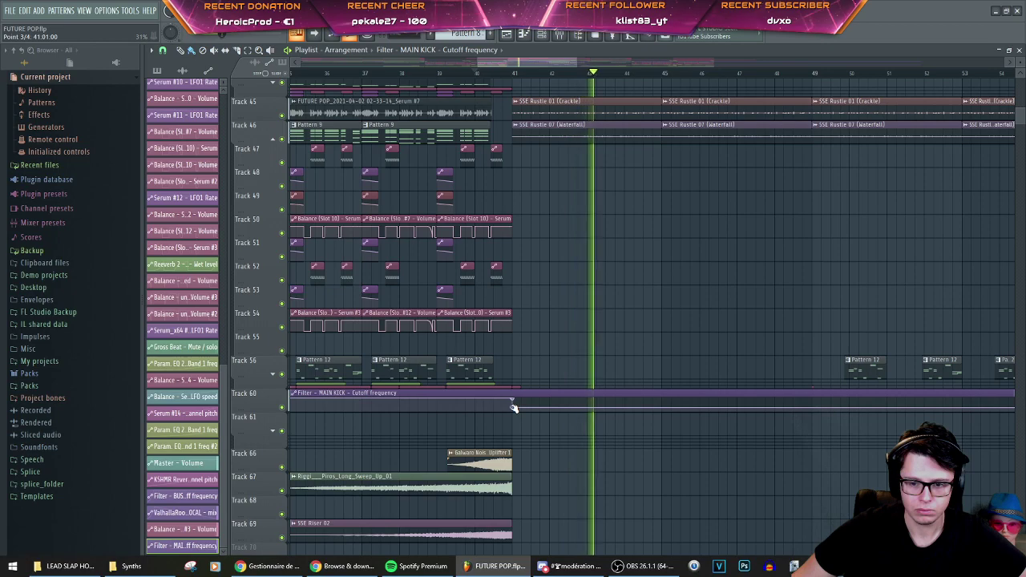
Step: Copy the 21% value of the cutoff automation's last point to its lower point at bar 41
scroll(505, 420, "down", 3, "ctrl")
scroll(505, 413, "down", 3, "ctrl")
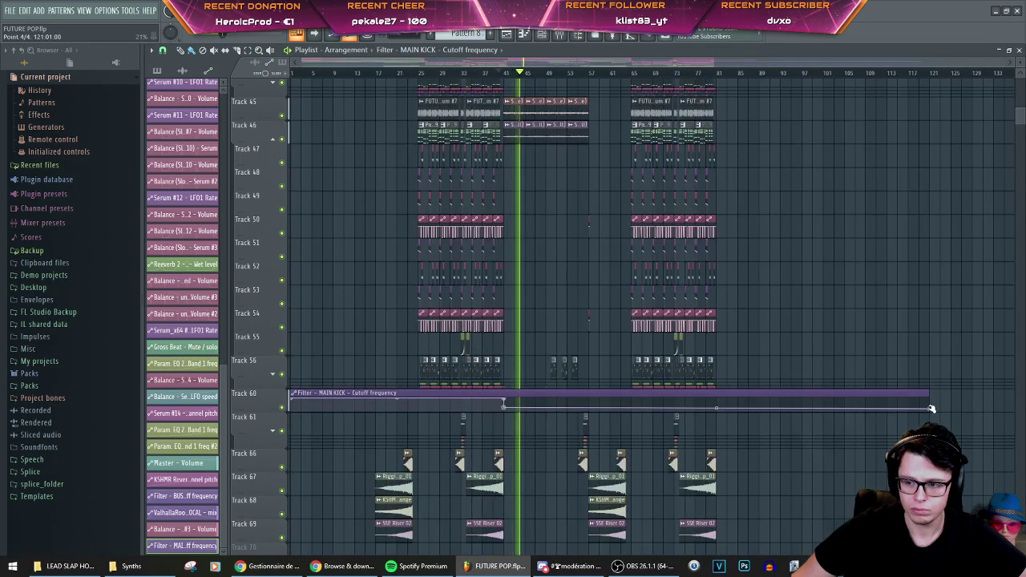
right_click(931, 408)
left_click(803, 499)
right_click(505, 406)
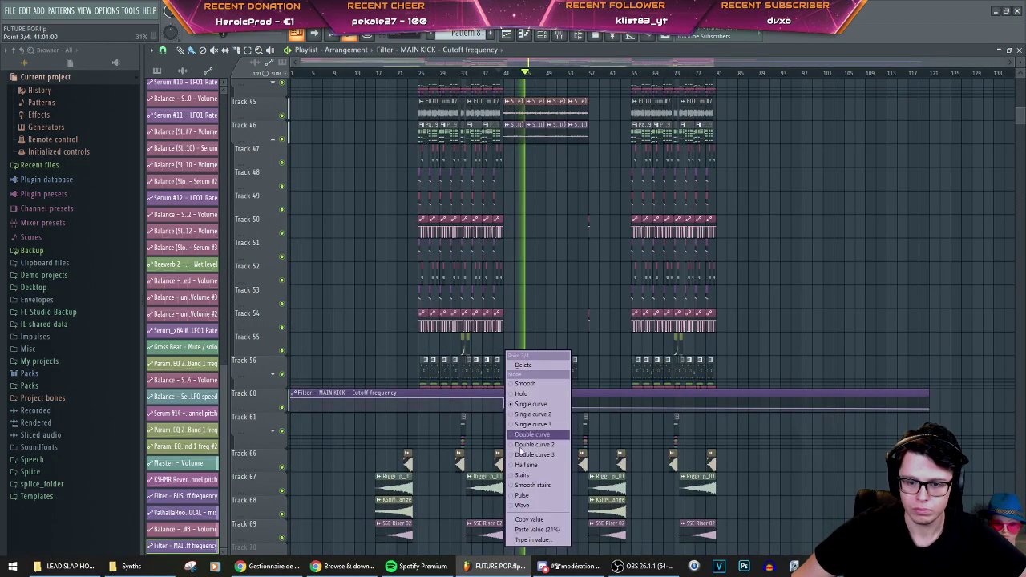
left_click(542, 530)
Step: Thin out the kick clips on Track 36 in bars 50 and 51 and add a kick late in bar 50
scroll(552, 273, "up", 2, "ctrl")
scroll(568, 289, "up", 8)
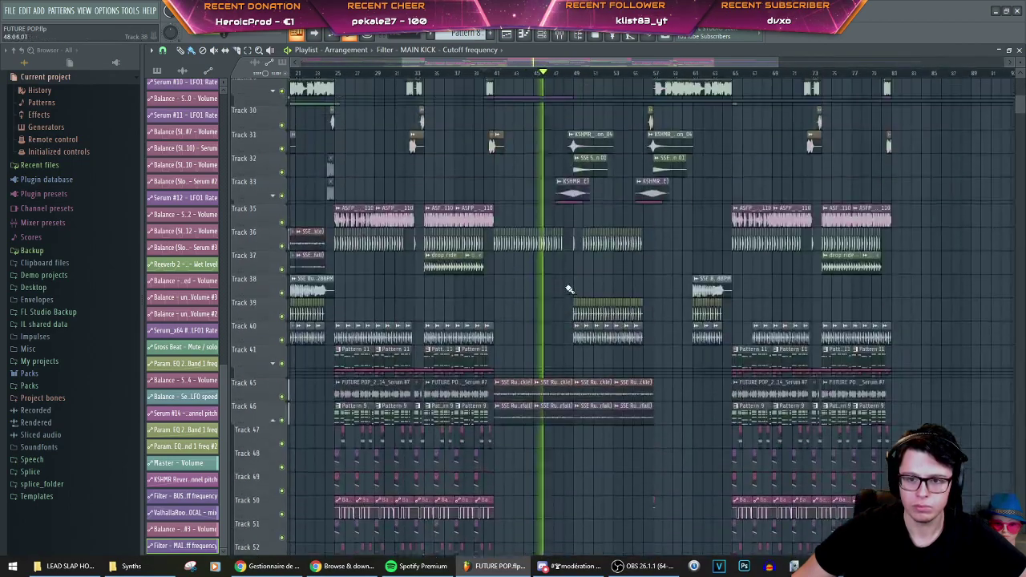
scroll(589, 311, "up", 2, "ctrl")
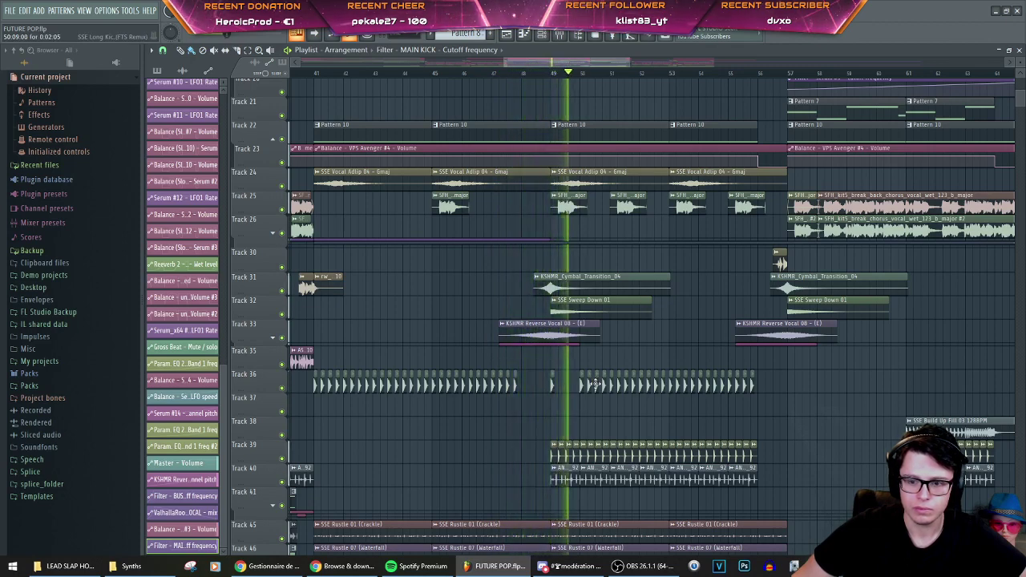
right_click(591, 385)
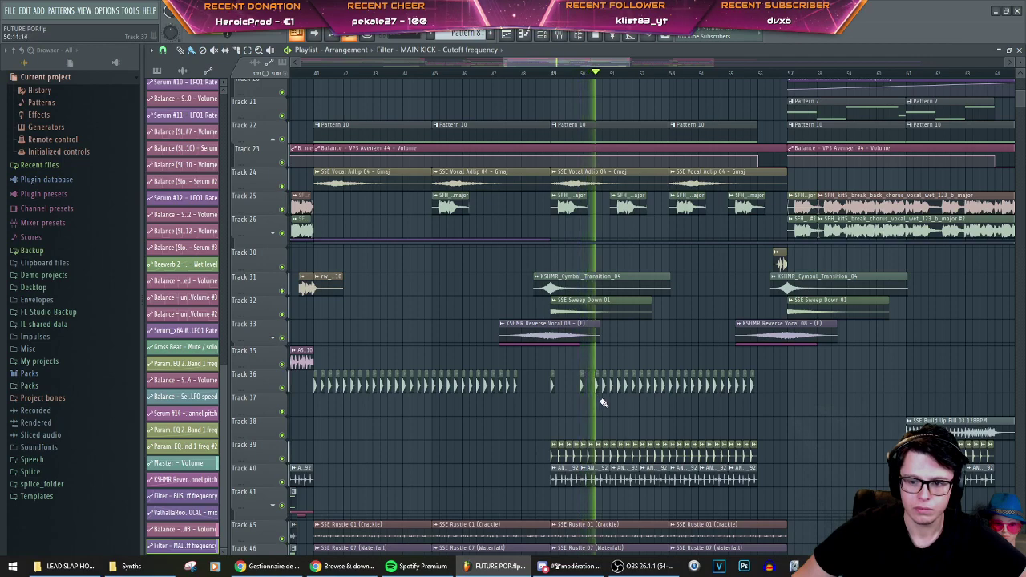
right_click(606, 389)
scroll(605, 389, "up", 3)
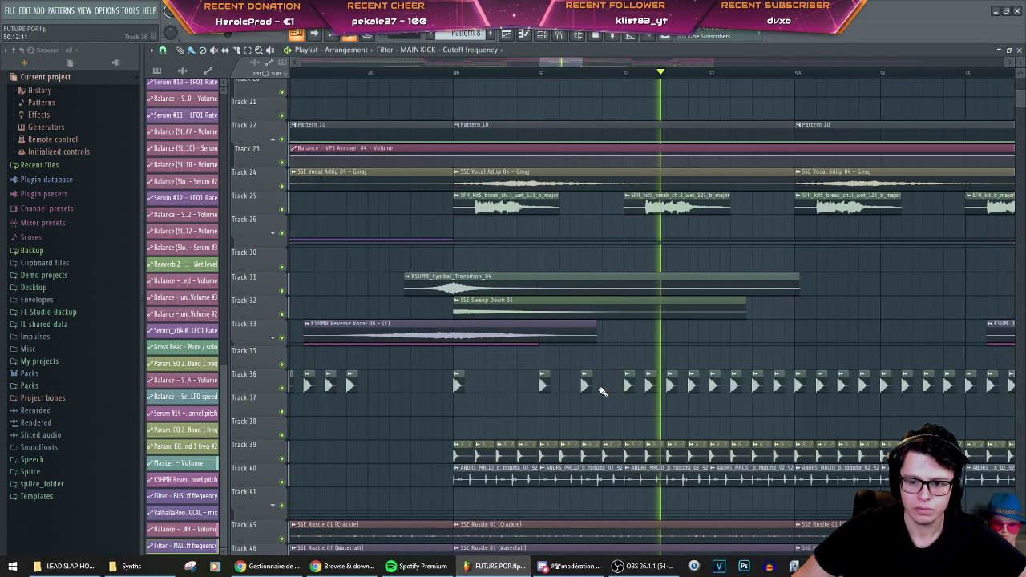
left_click(608, 387)
key("space")
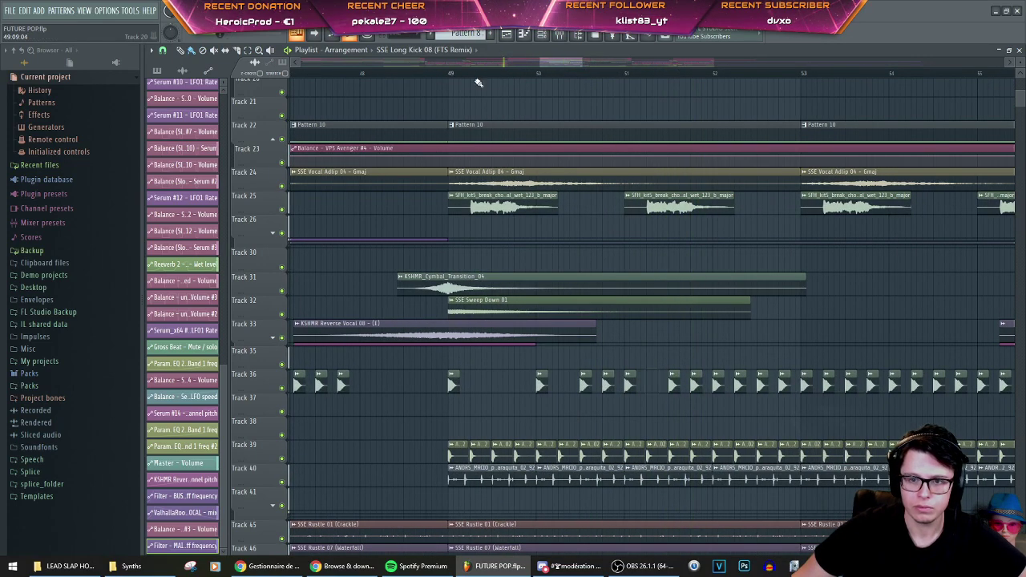
Step: Play from bar 49, remove alternate kicks in bars 51 and 52, and replace the kicks from bar 53 with a copy of the bar 49 pattern
left_click(452, 73)
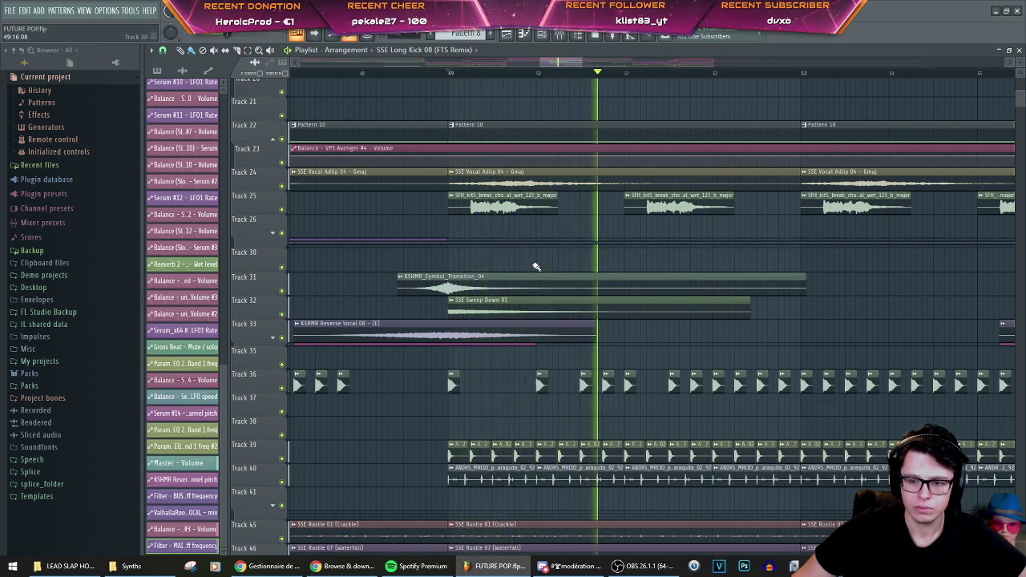
right_click(696, 387)
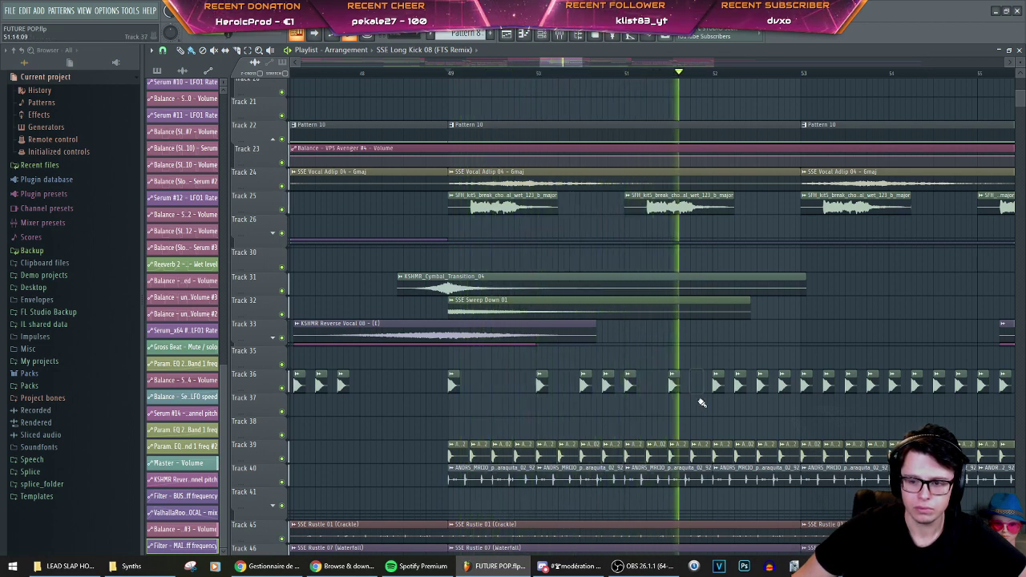
right_click(739, 387)
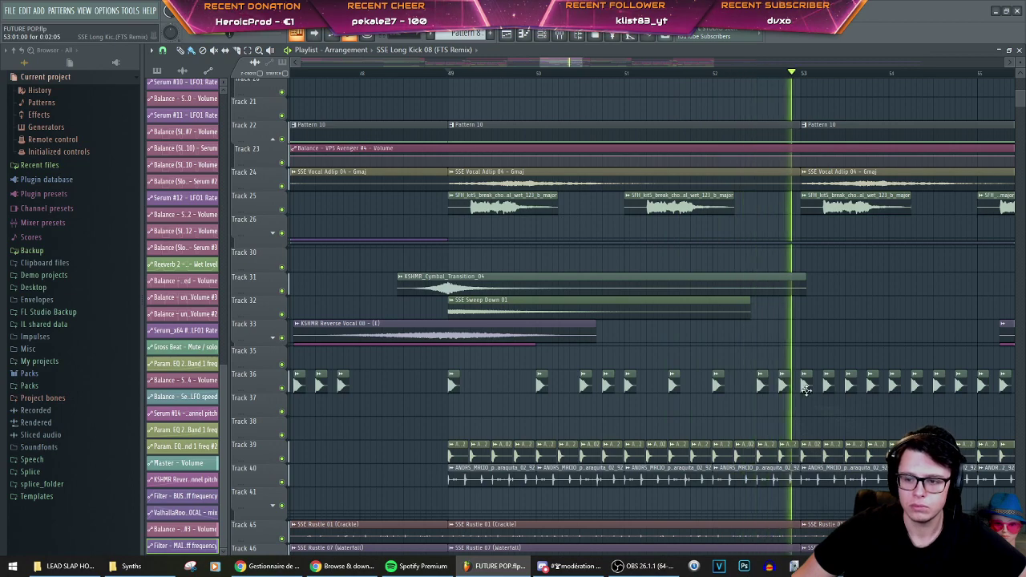
scroll(845, 385, "down", 5)
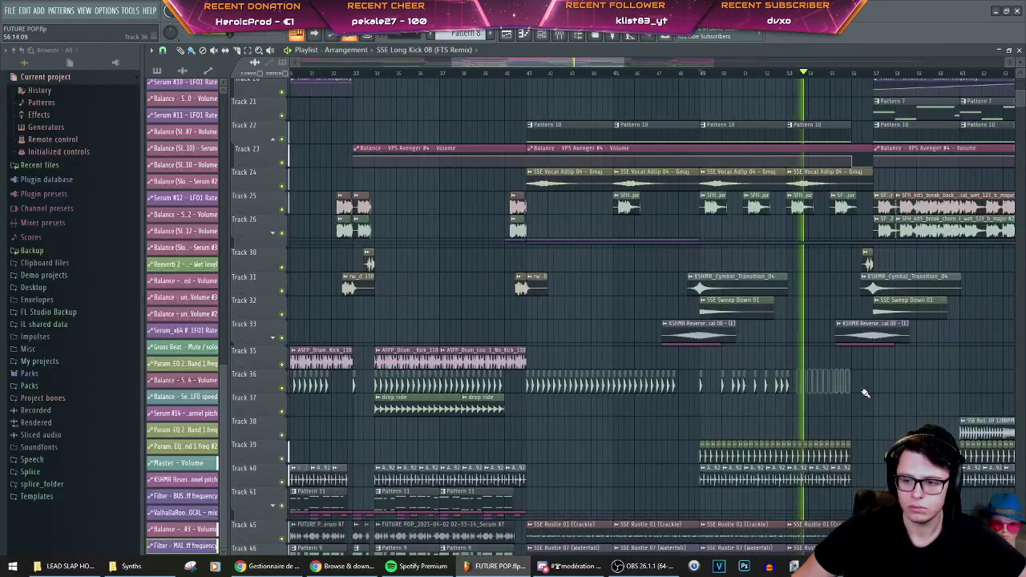
left_click_drag(865, 393, 700, 388)
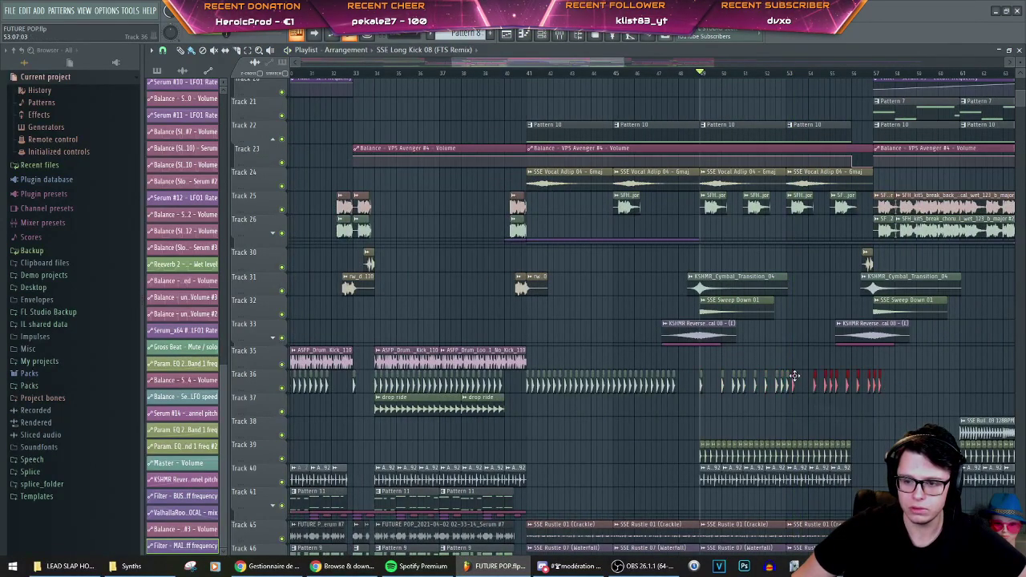
Step: Play the section from bars 49 and 41 and examine its tracks against the intro's layout
scroll(745, 356, "up", 4)
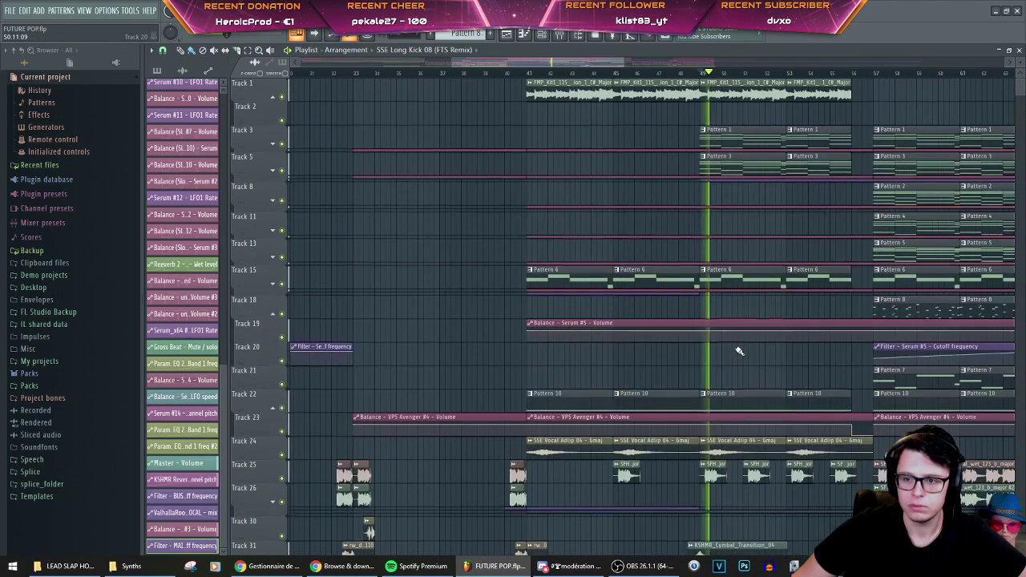
scroll(721, 355, "down", 3)
scroll(662, 385, "down", 4)
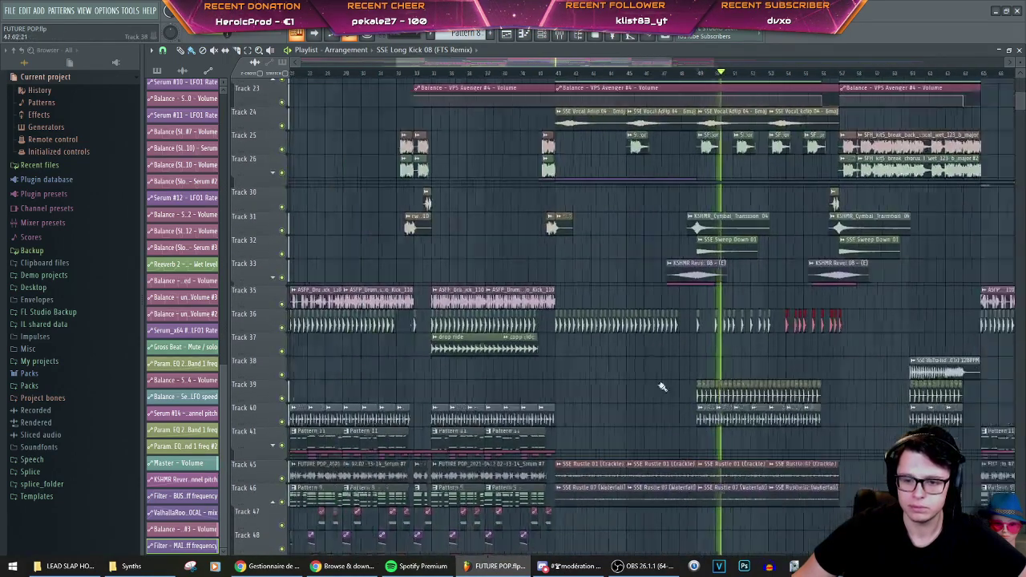
scroll(621, 403, "up", 1)
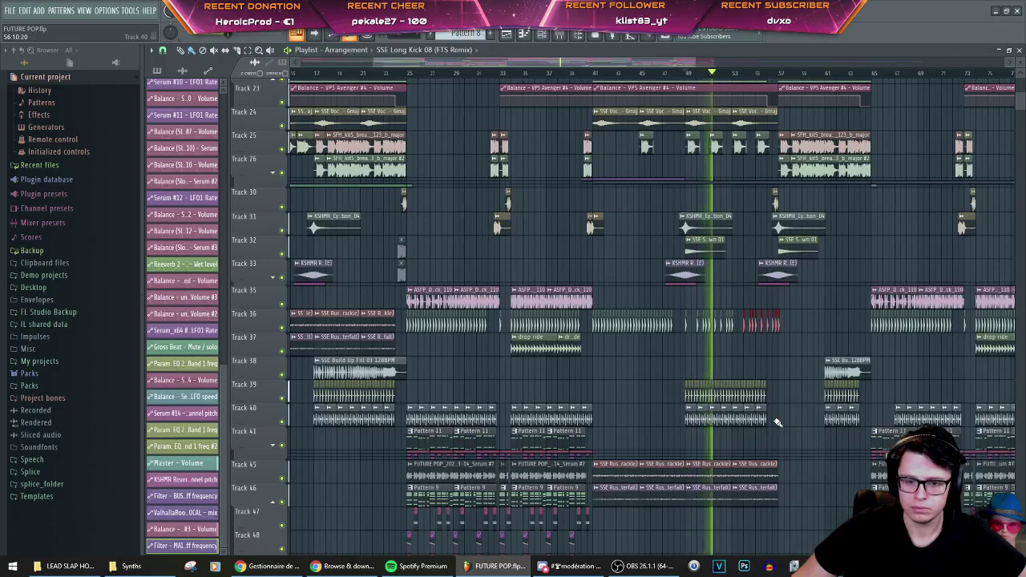
scroll(776, 423, "up", 8)
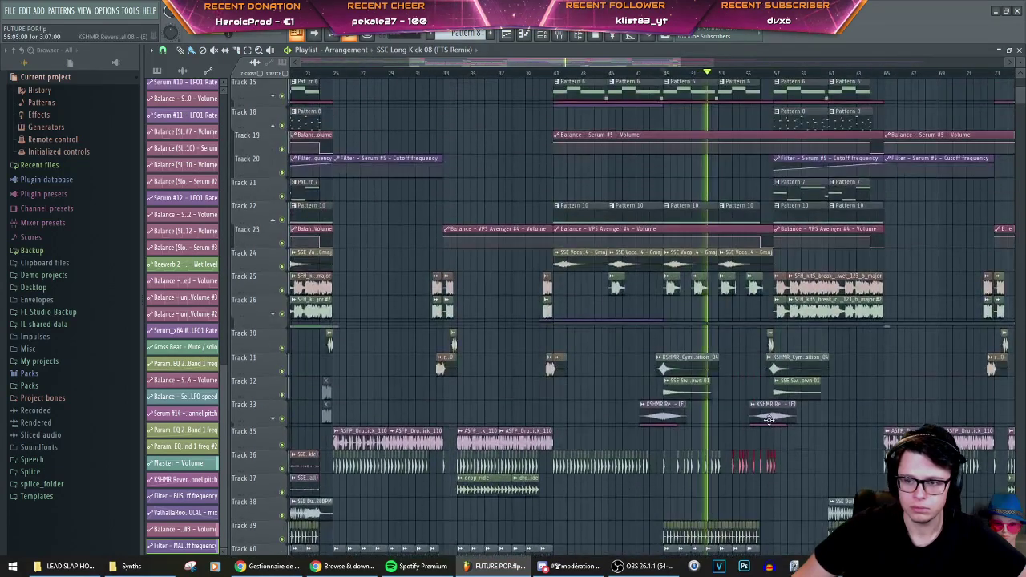
scroll(769, 418, "down", 7)
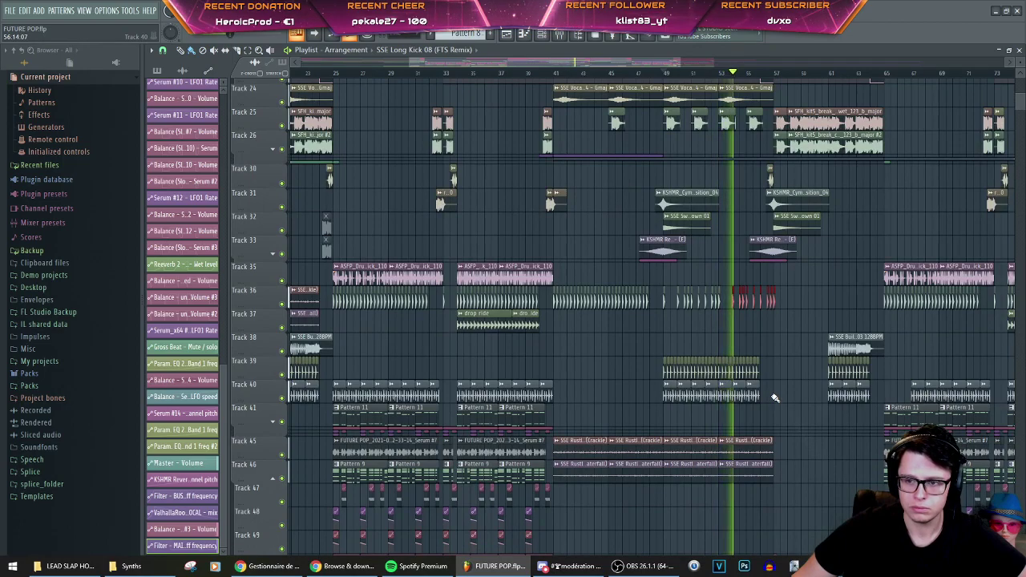
key("space")
scroll(589, 250, "up", 12)
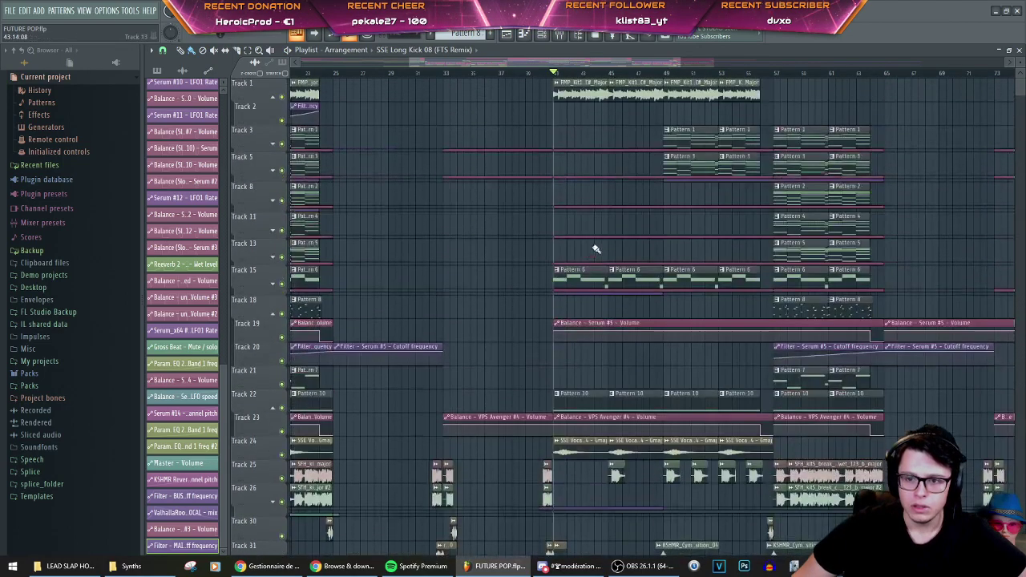
scroll(595, 242, "down", 4)
key("space")
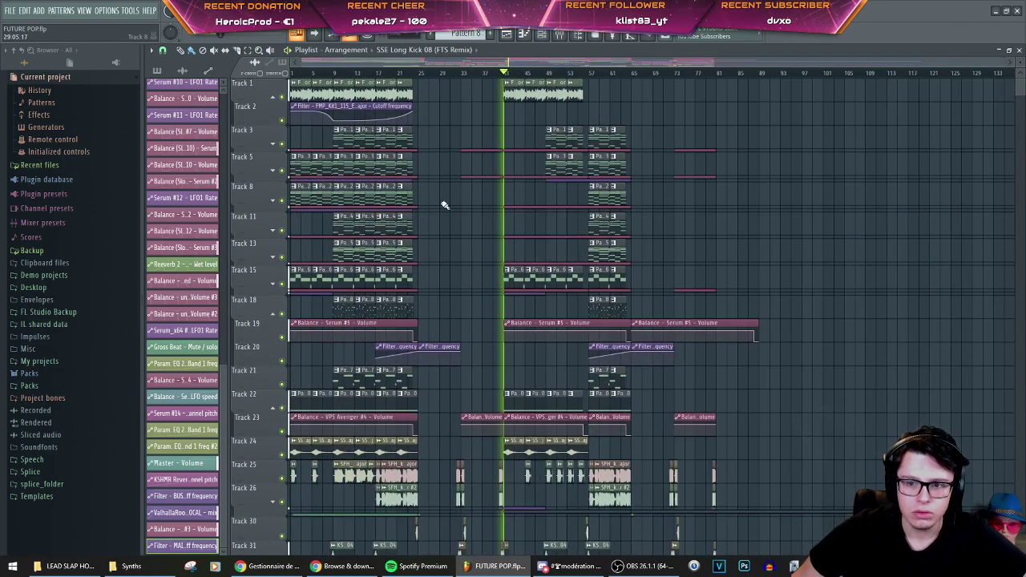
scroll(327, 187, "up", 3)
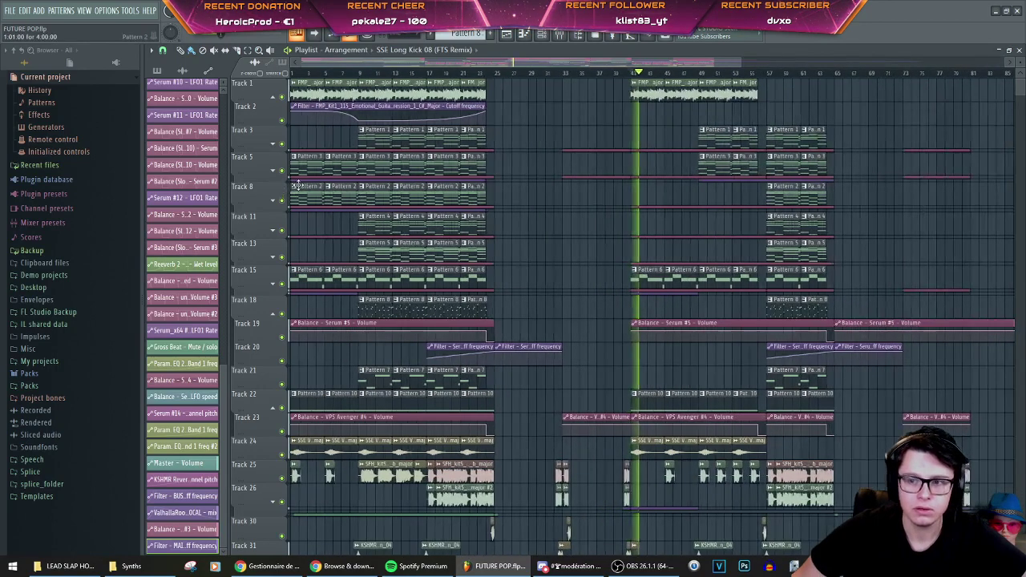
scroll(312, 174, "up", 2)
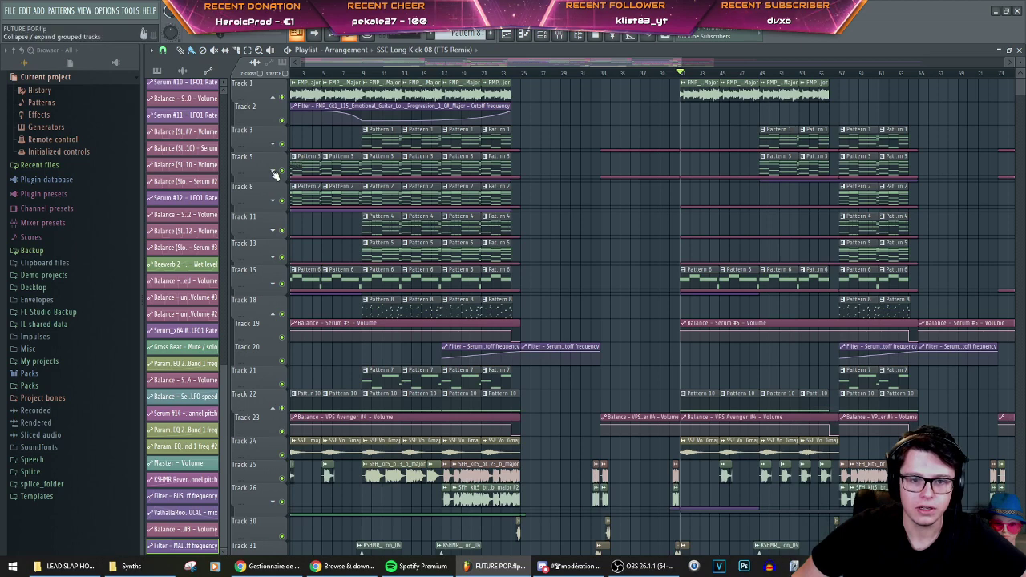
Step: Expand the tracks grouped under Track 5 and delete the VPS Avenger volume and cutoff automation clips between bars 41 and 64
left_click(274, 172)
right_click(721, 196)
right_click(878, 197)
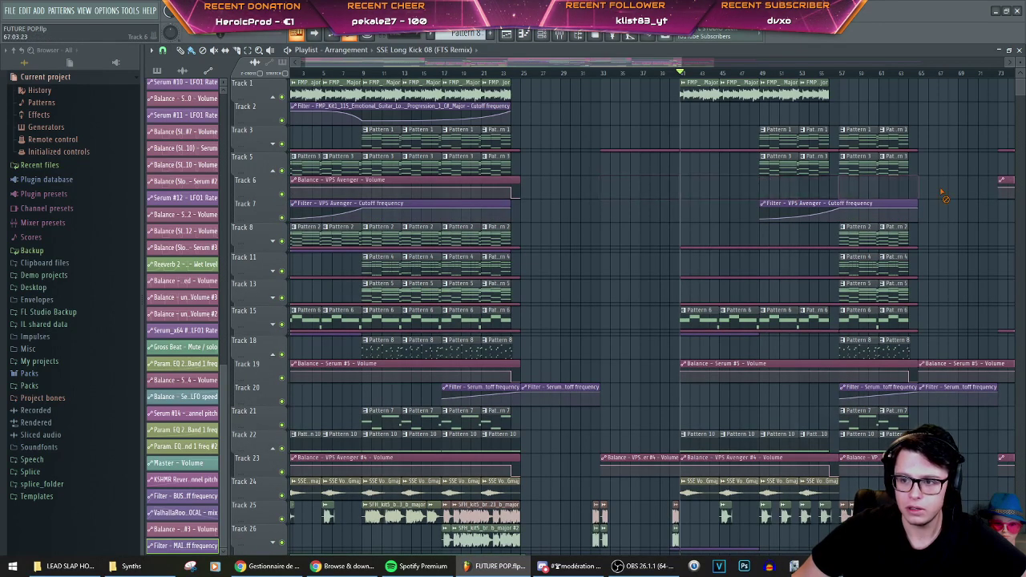
right_click(825, 209)
Step: Delete the Pattern 1 clips on Track 3 and the Pattern 3 clips on Track 5 between bars 49 and 64
right_click(776, 161)
right_click(813, 163)
right_click(813, 138)
right_click(859, 133)
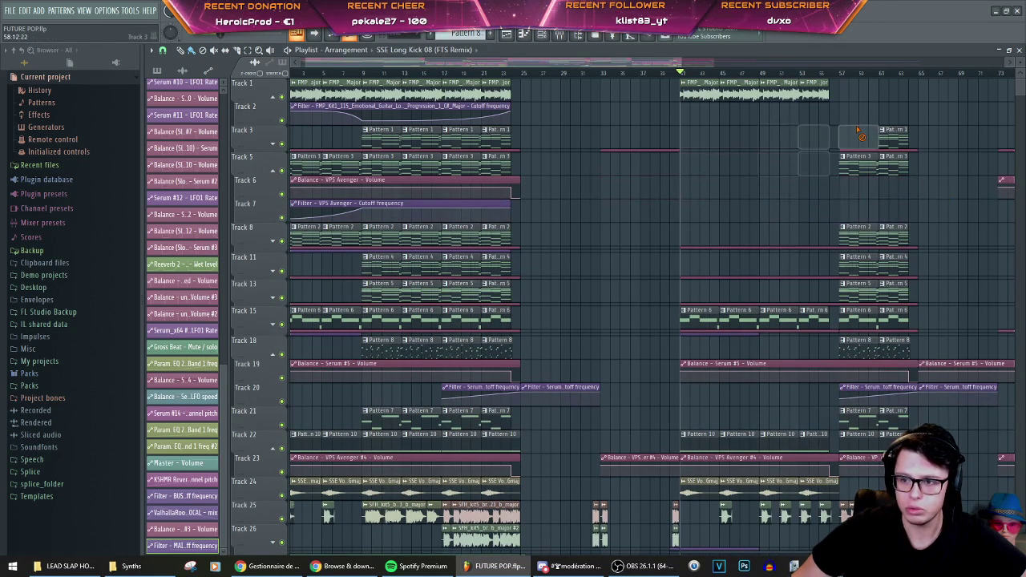
right_click(893, 138)
right_click(893, 164)
right_click(860, 169)
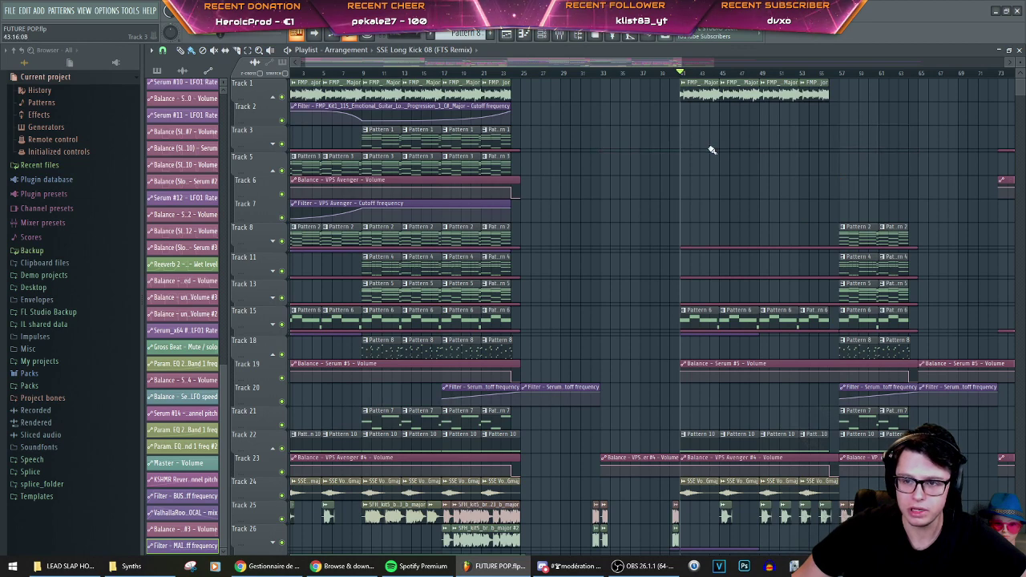
Step: Copy the intro's Pattern 1 and Pattern 3 clips and the VPS Avenger volume and cutoff automation from bar 1 to bar 41
key("space")
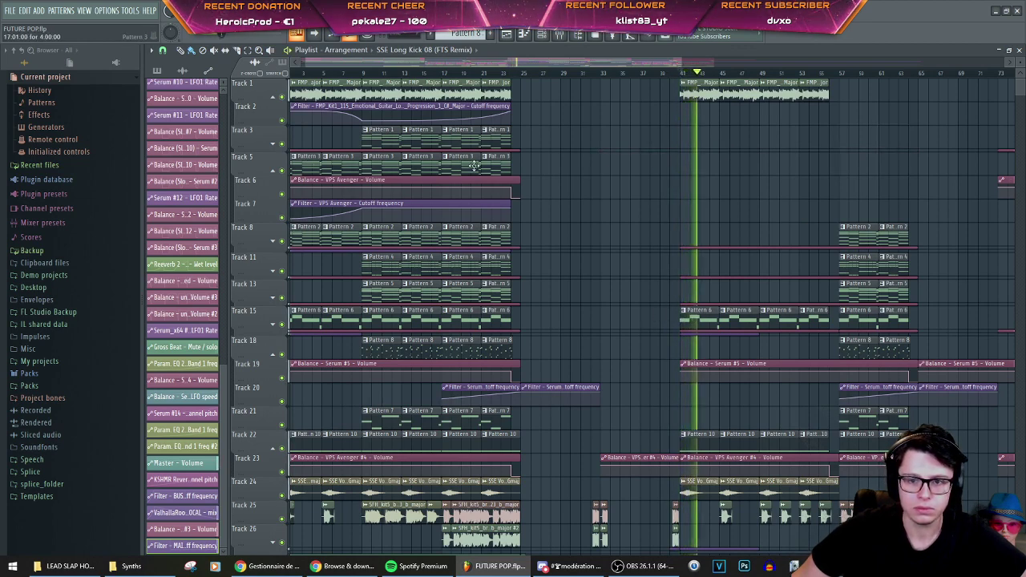
left_click_drag(451, 155, 291, 127)
left_click_drag(314, 162, 713, 166)
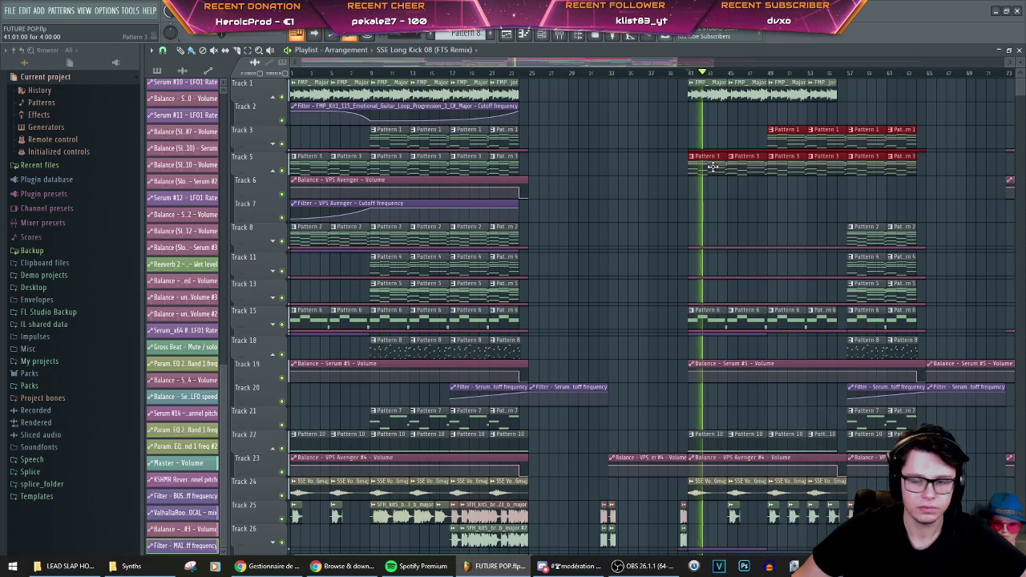
left_click_drag(543, 216, 733, 175)
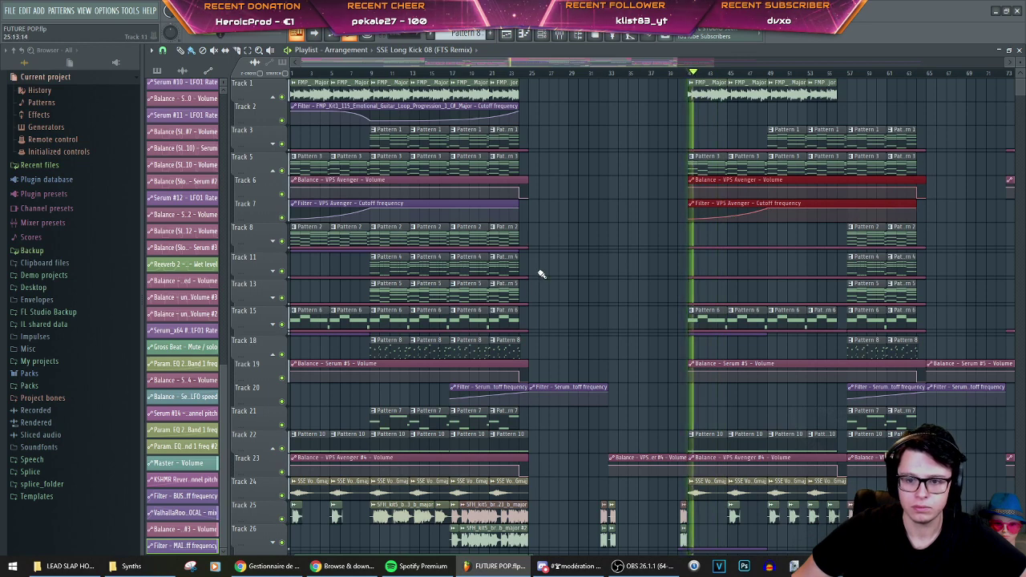
Step: Delete the Pattern 2, 4, 5, 6 and 8 clips on Tracks 8 to 18 between bars 41 and 64
left_click_drag(946, 319, 653, 224)
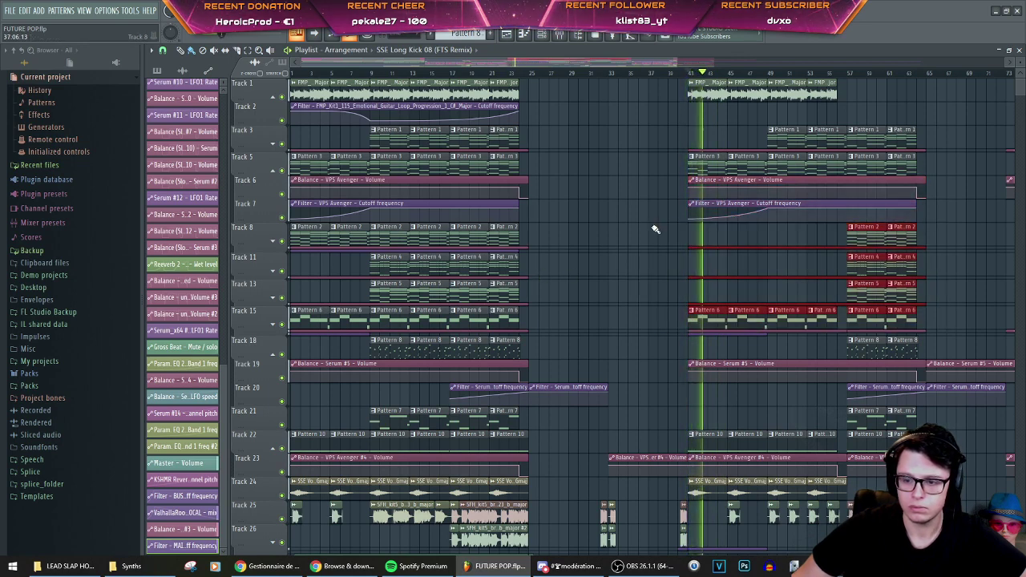
key("Delete")
right_click(906, 346)
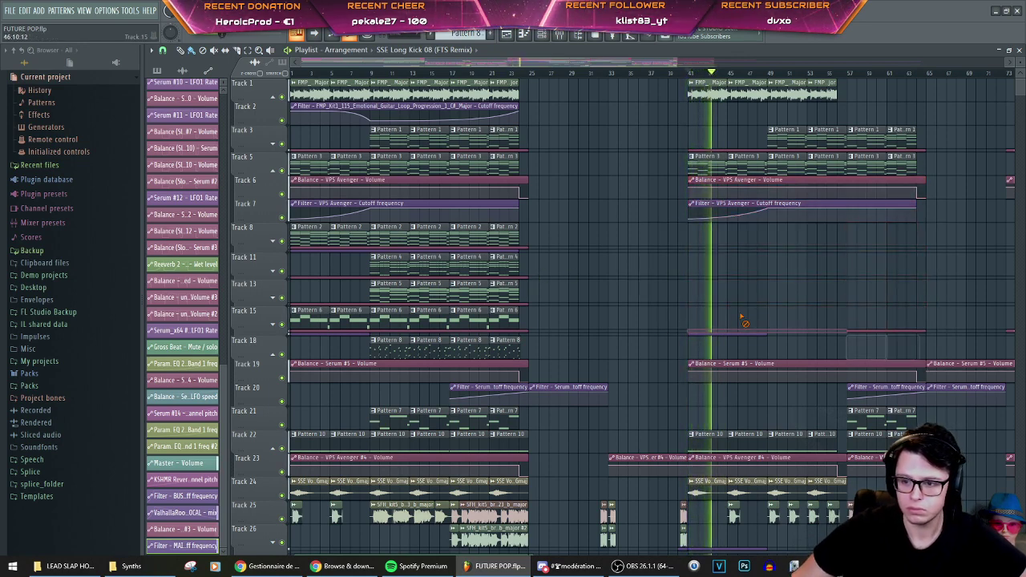
Step: Collapse the tracks grouped under Track 18 and delete their automation from bar 41 onward, plus the leftover VPS Avenger volume automation at bar 73
scroll(810, 346, "down", 2)
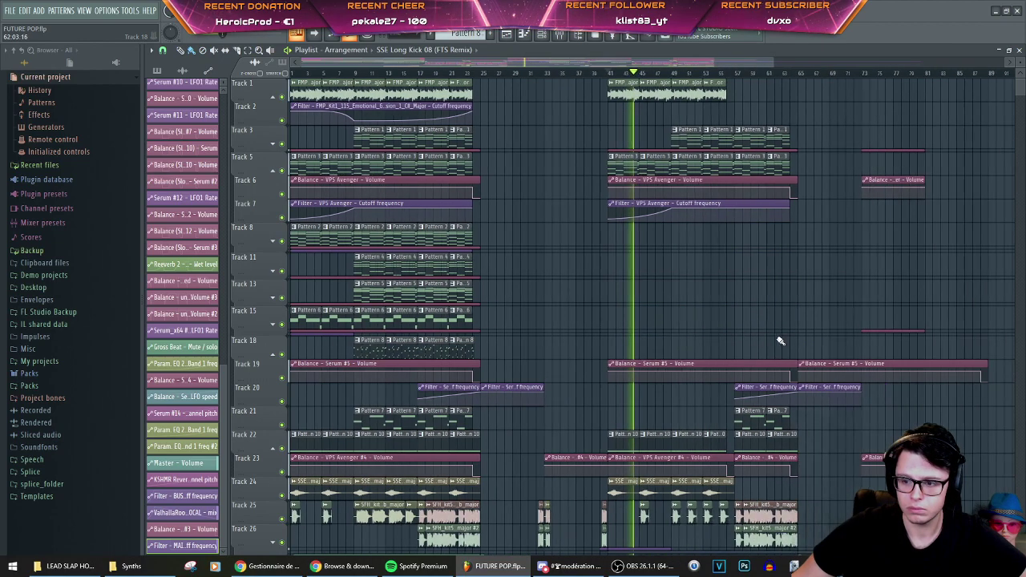
left_click(273, 355)
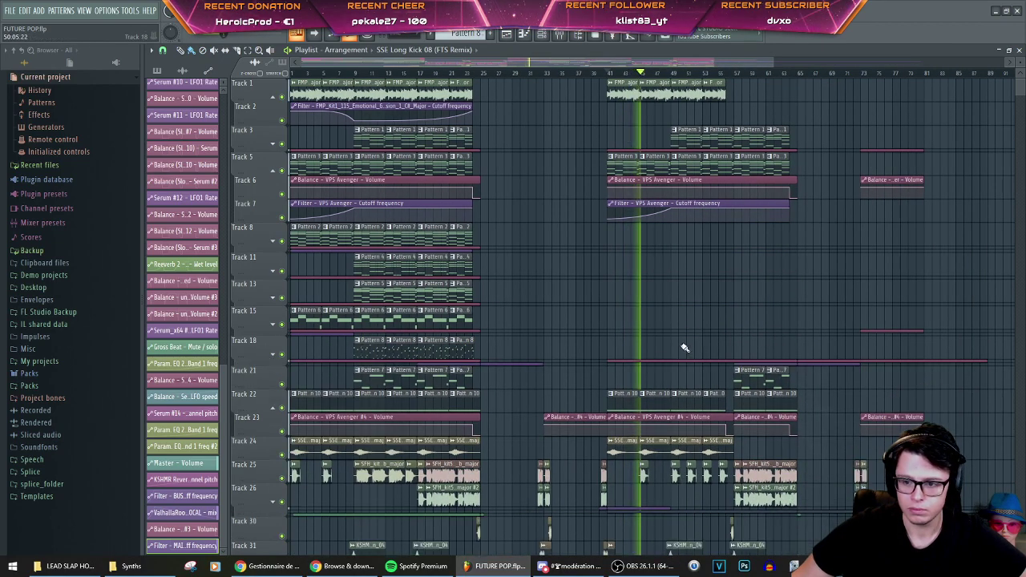
right_click(776, 364)
right_click(831, 363)
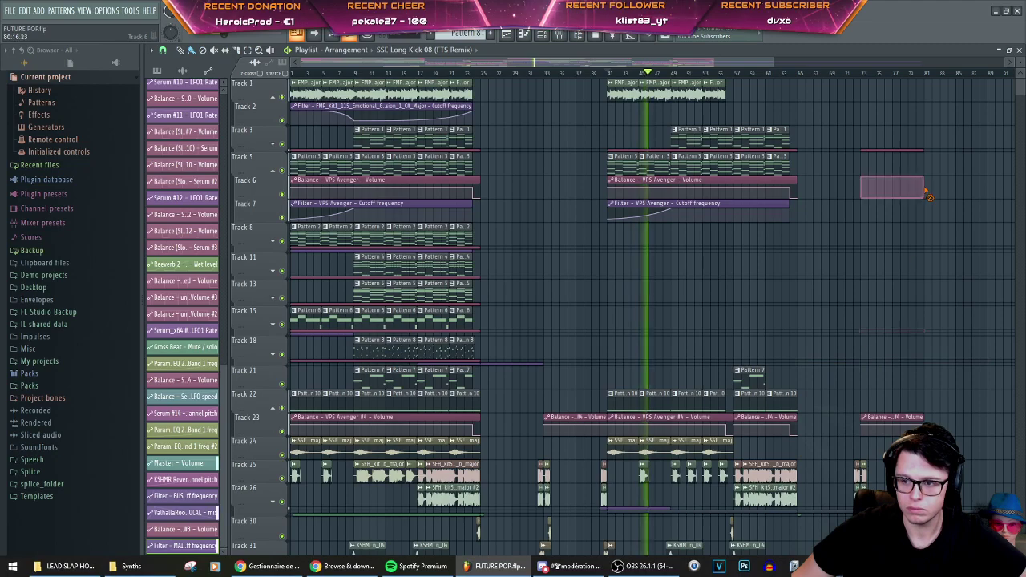
Step: Delete all remaining clips from bar 65 onward on every track above the kick filter automation, and play from bar 41
scroll(894, 294, "down", 10)
scroll(901, 289, "up", 2)
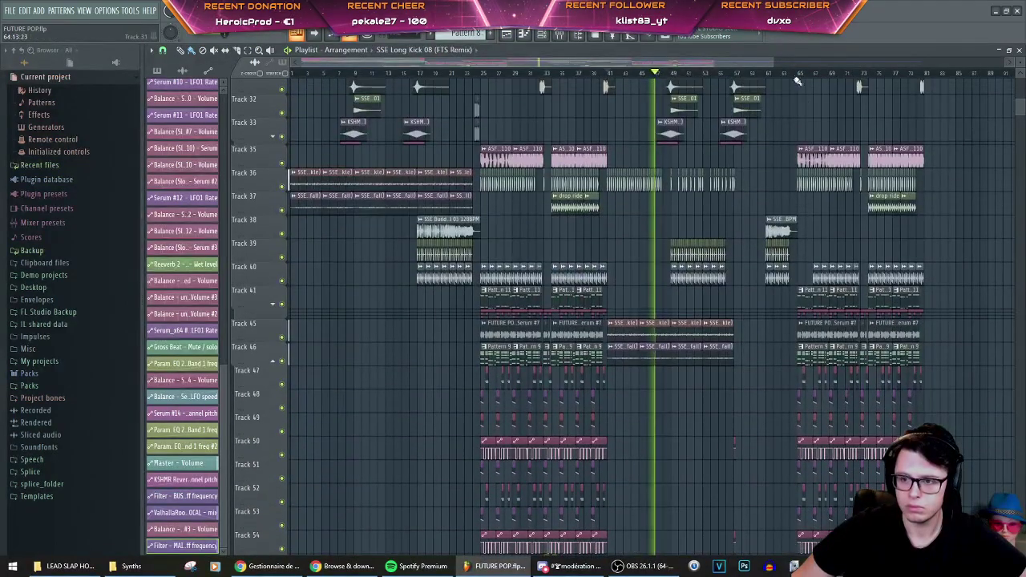
scroll(798, 75, "down", 3)
scroll(770, 233, "down", 5)
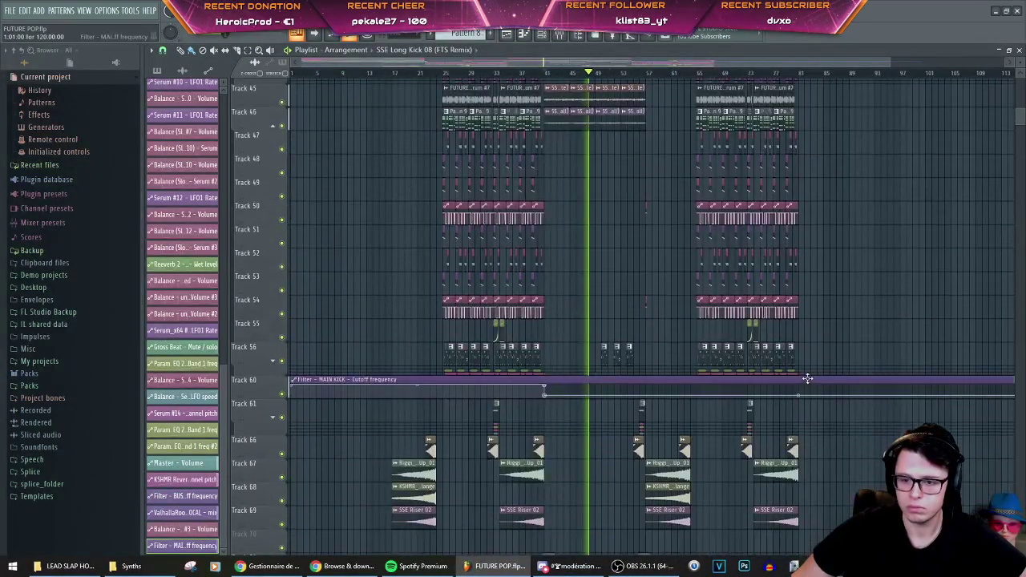
left_click_drag(808, 378, 695, 76)
key("Delete")
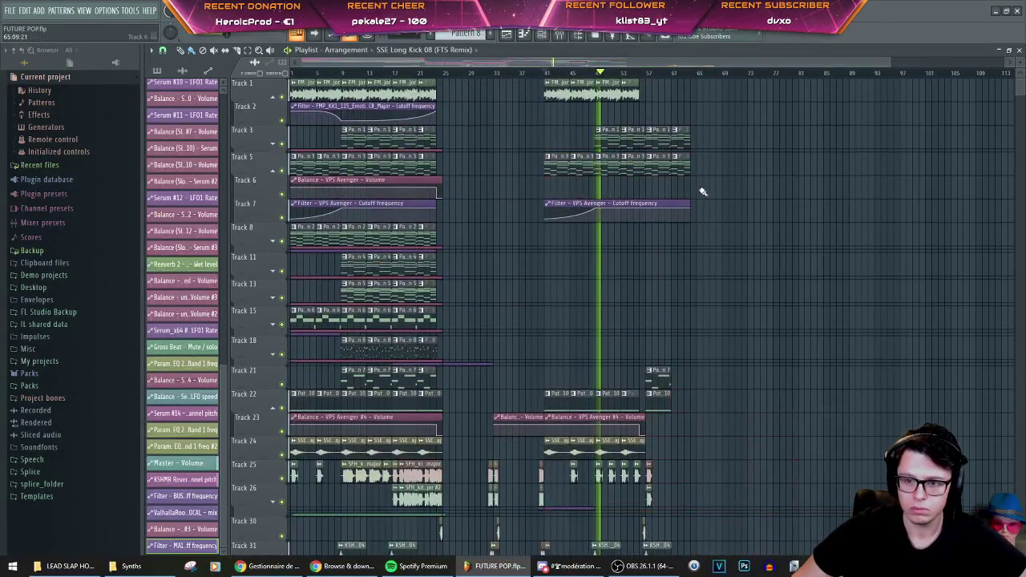
key("space")
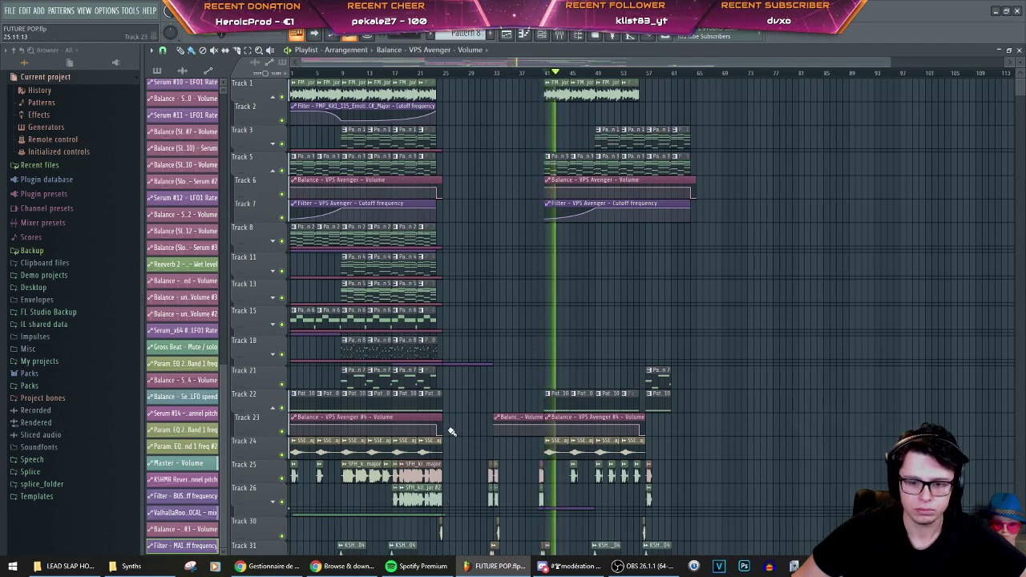
Step: Delete the remaining Pattern 7, Pattern 10 and VPS Avenger #4 volume clips on Tracks 21 to 23 between bars 33 and 64
right_click(629, 399)
right_click(658, 377)
right_click(657, 400)
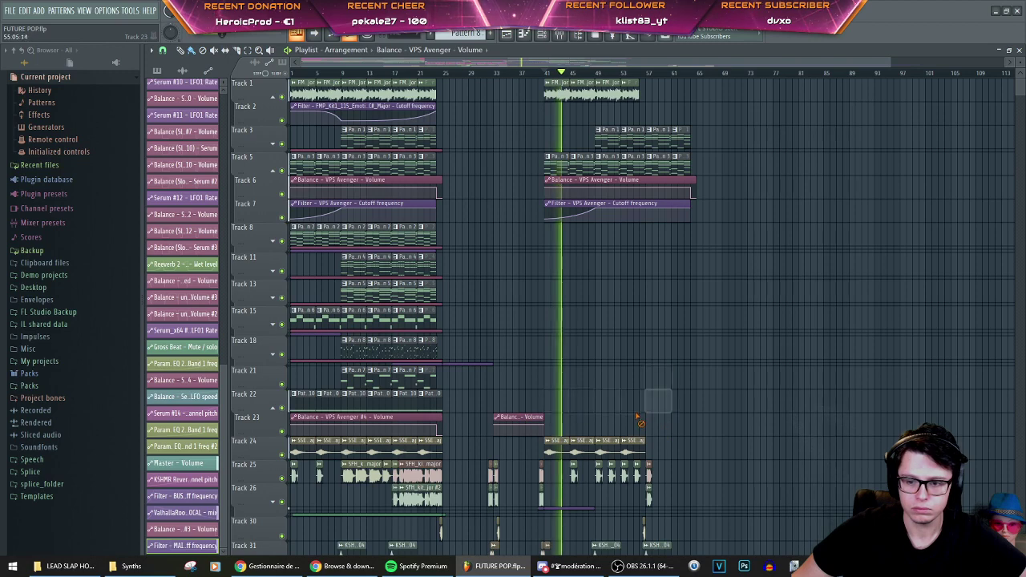
right_click(518, 424)
Step: Copy the intro's clips on Tracks 8 to 23 from bar 1 to bar 41 and play the section
left_click_drag(464, 436, 198, 190)
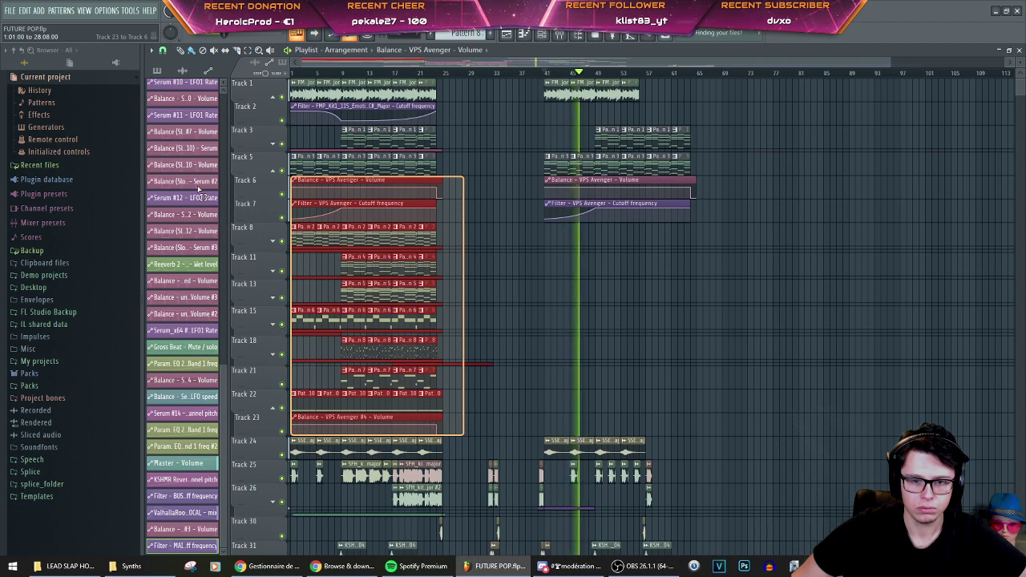
left_click_drag(201, 191, 191, 240)
left_click_drag(308, 234, 561, 234, "shift")
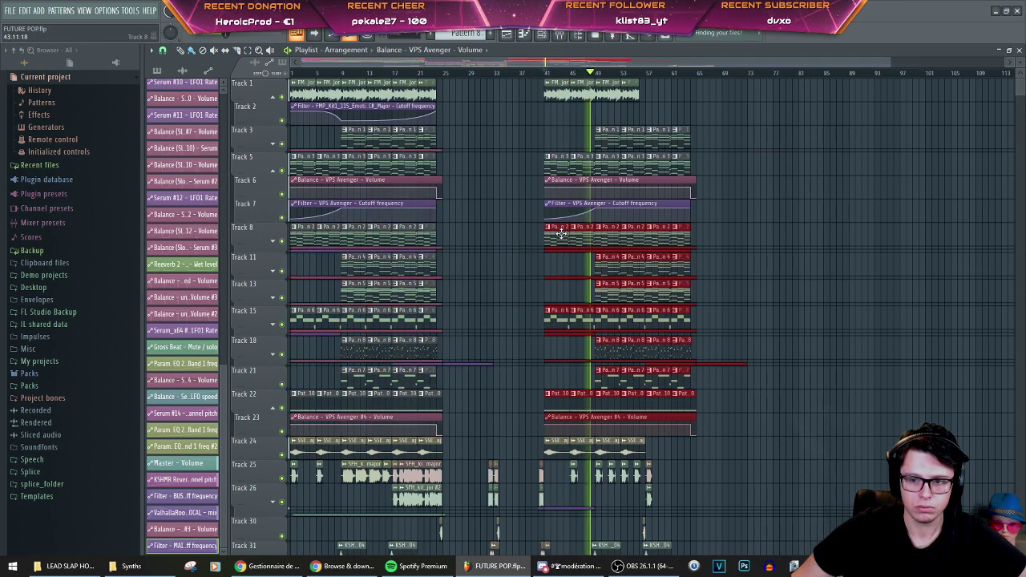
key("space")
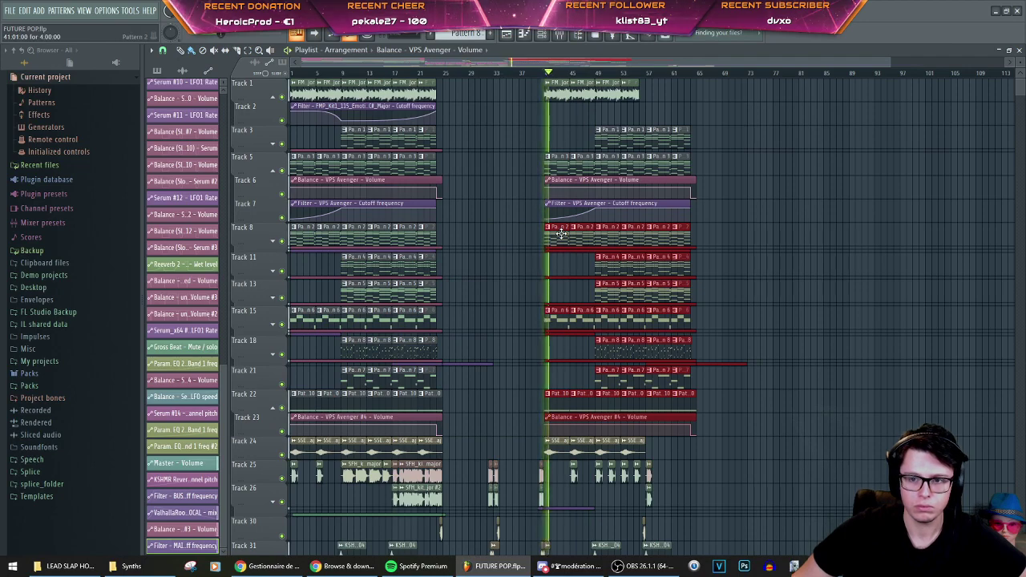
key("space")
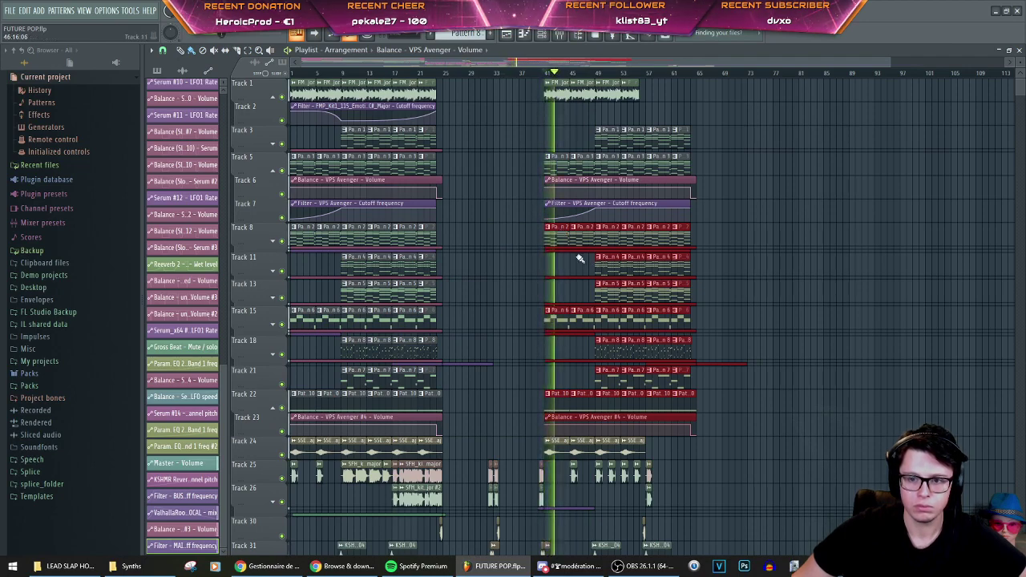
Step: Delete the first two Pattern 3 clips on Track 5 and the first two Pattern 2 clips on Track 8, from bar 41 to 48
scroll(581, 258, "up", 3)
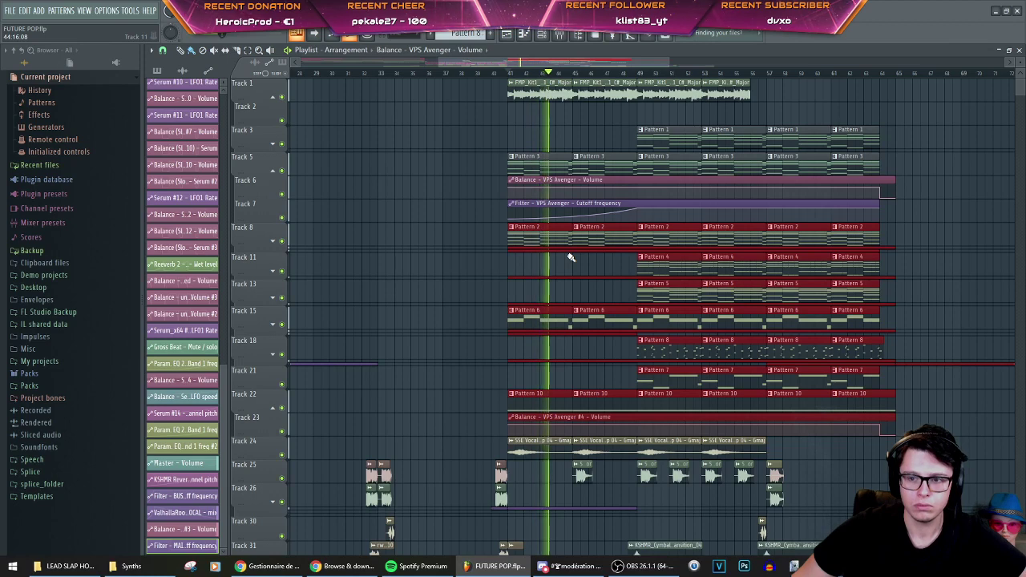
right_click(595, 167)
right_click(562, 167)
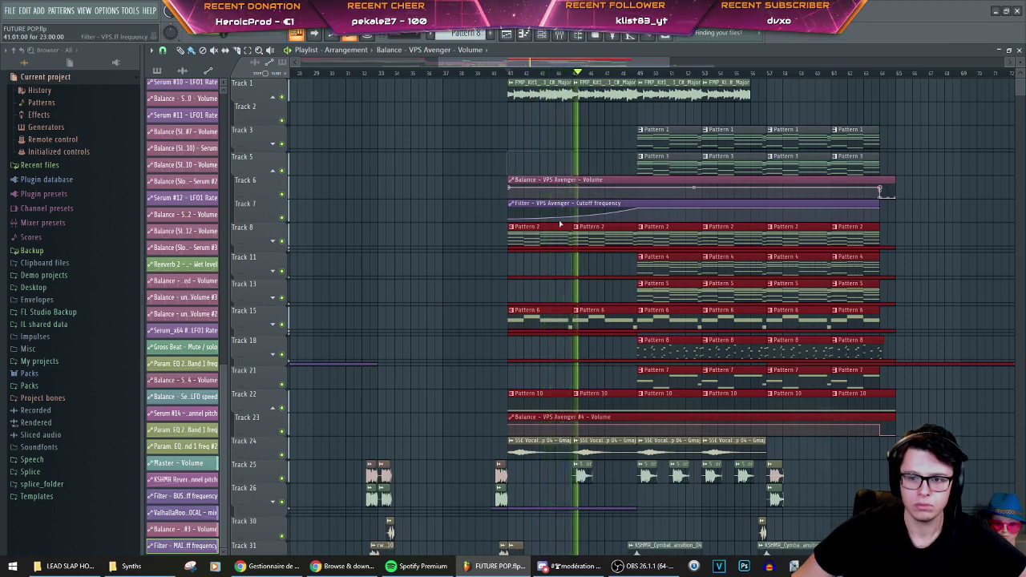
right_click(560, 228)
right_click(601, 233)
key("space")
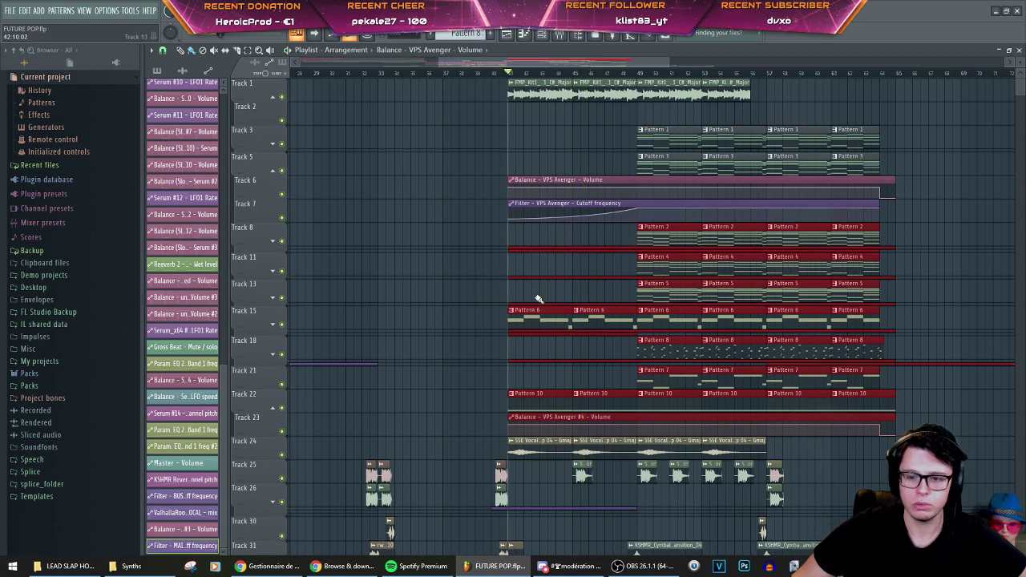
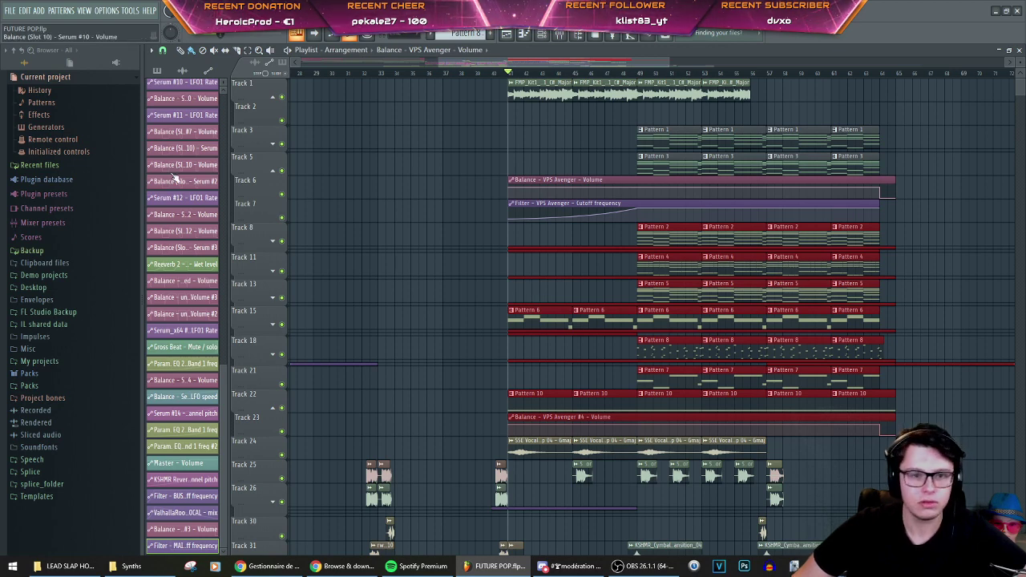
Step: Play the section from bar 41 and delete the first two Pattern 10 clips on Track 22, between bars 41 and 48
key("alt+Tab")
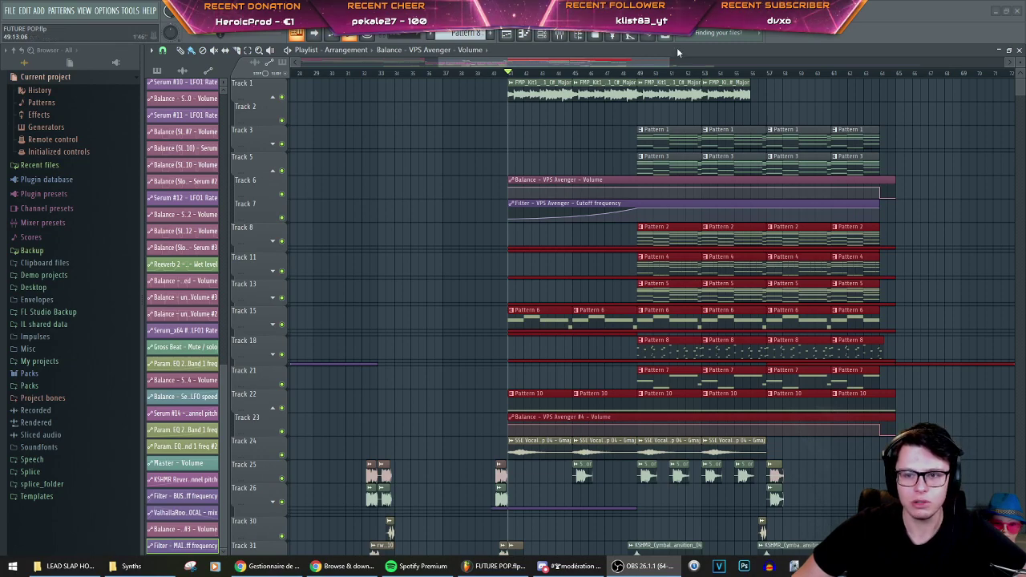
left_click(512, 72)
key("space")
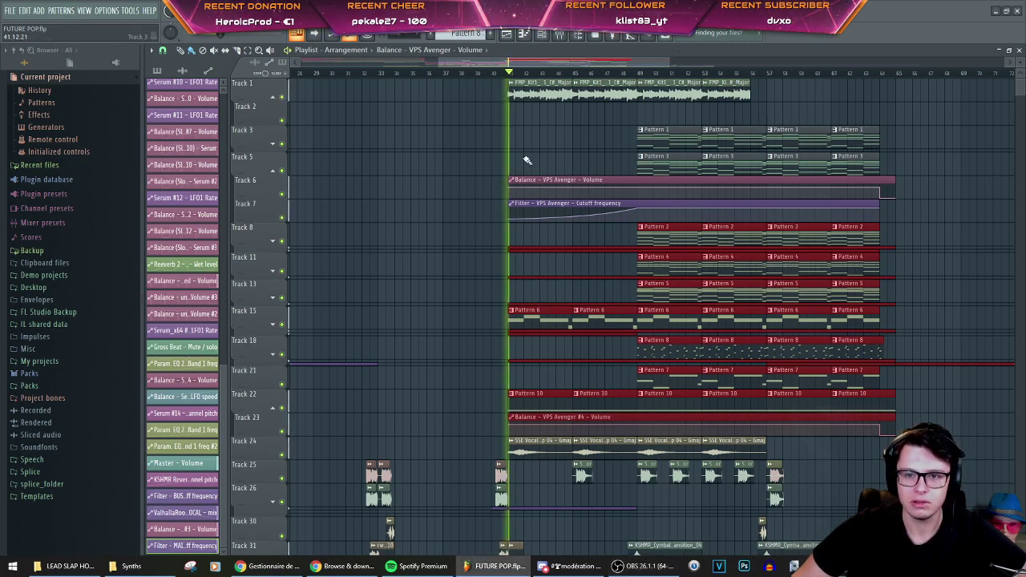
scroll(496, 192, "down", 4)
scroll(473, 241, "up", 3)
scroll(505, 253, "up", 2)
scroll(561, 251, "down", 2)
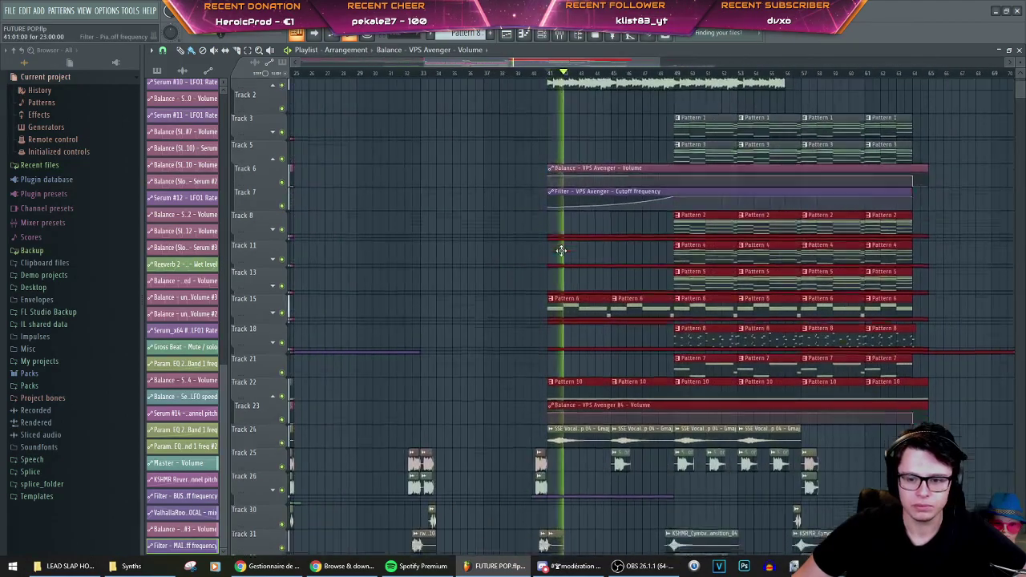
scroll(561, 249, "down", 4)
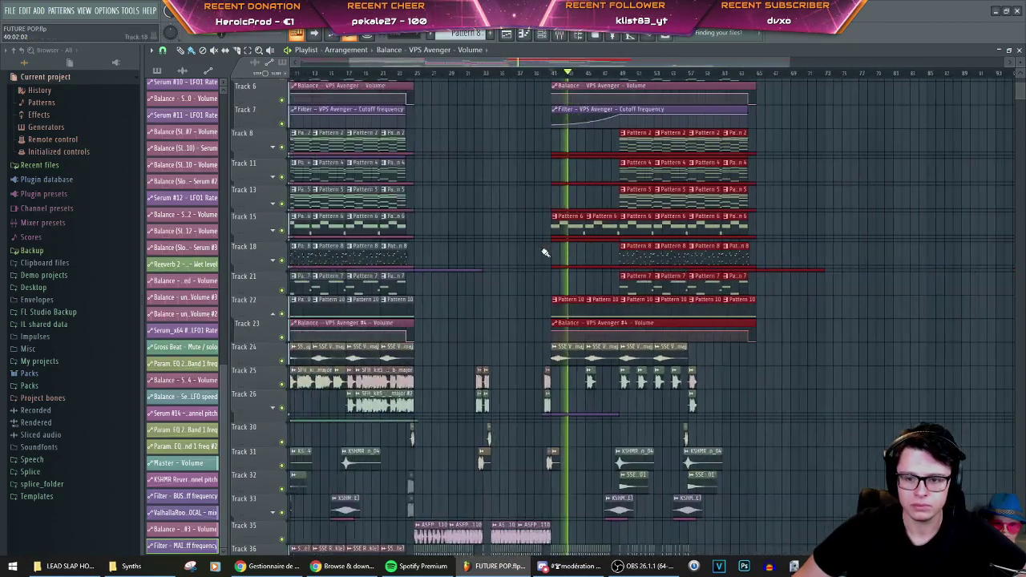
key("space")
right_click(542, 310)
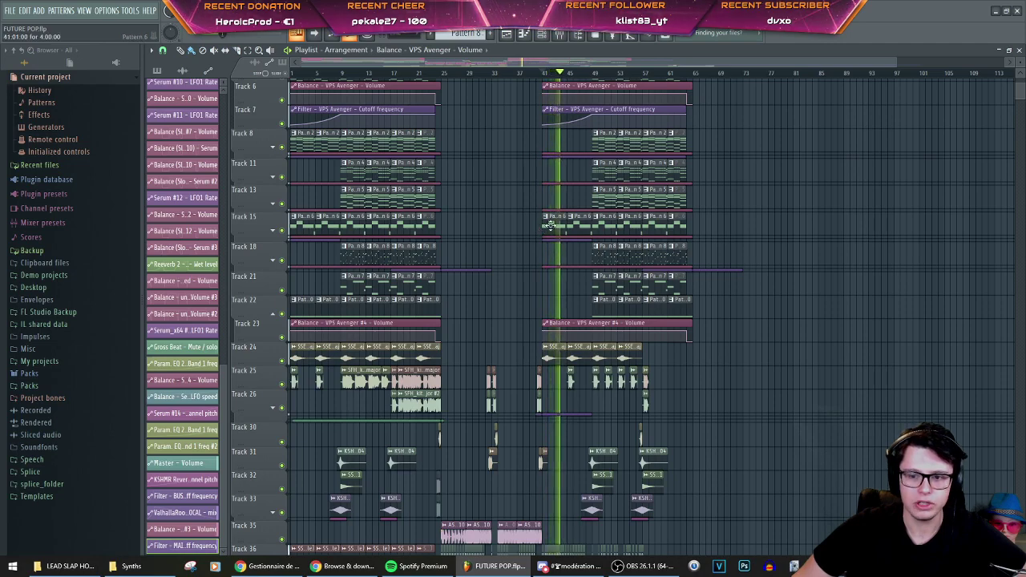
Step: Move the thinned-out kicks on Track 36 from bar 49 to bar 57 and copy the kicks at bar 41 to bar 49
scroll(553, 228, "down", 3)
scroll(586, 345, "up", 2, "ctrl")
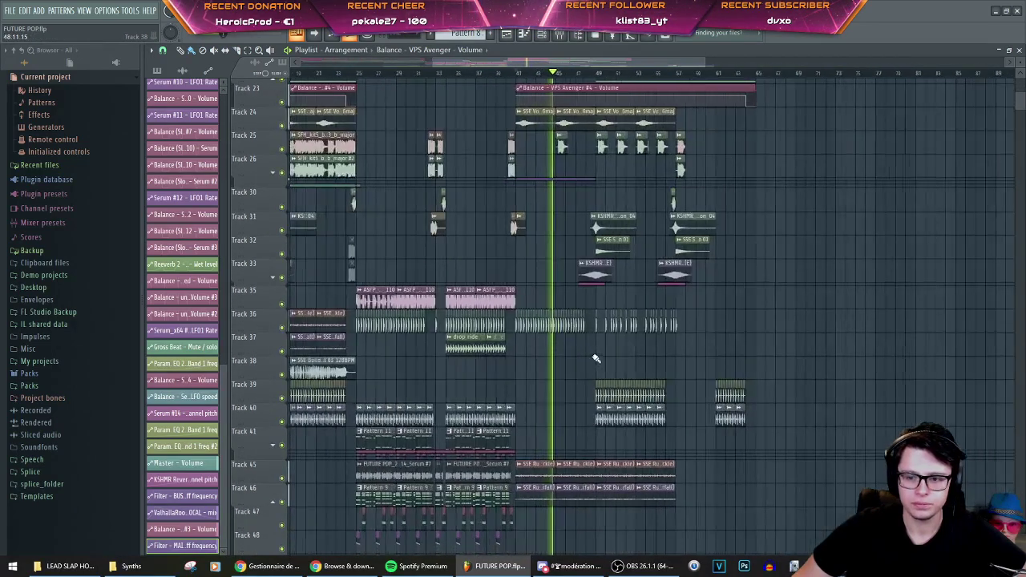
left_click_drag(763, 330, 734, 319)
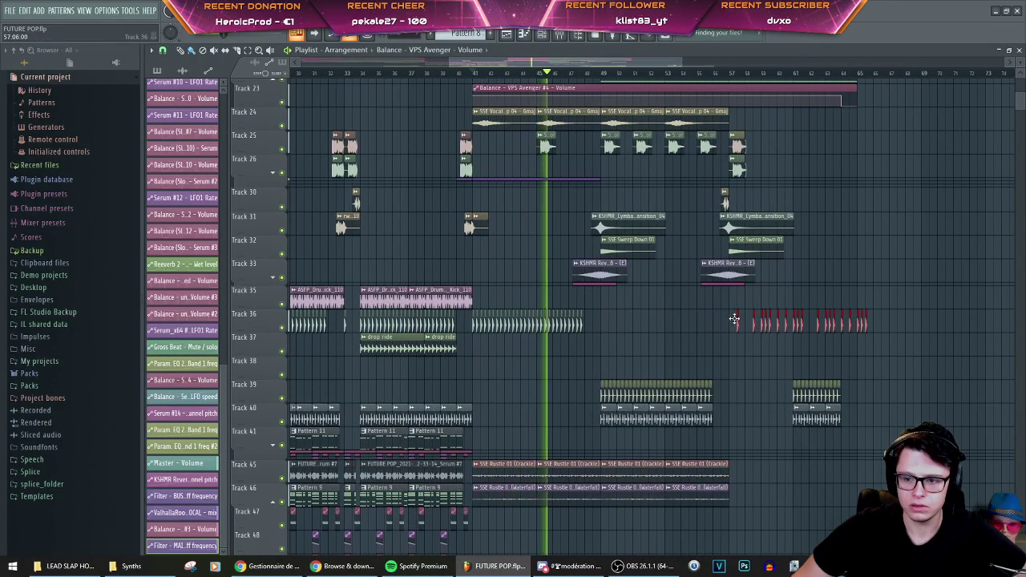
left_click_drag(595, 313, 475, 323)
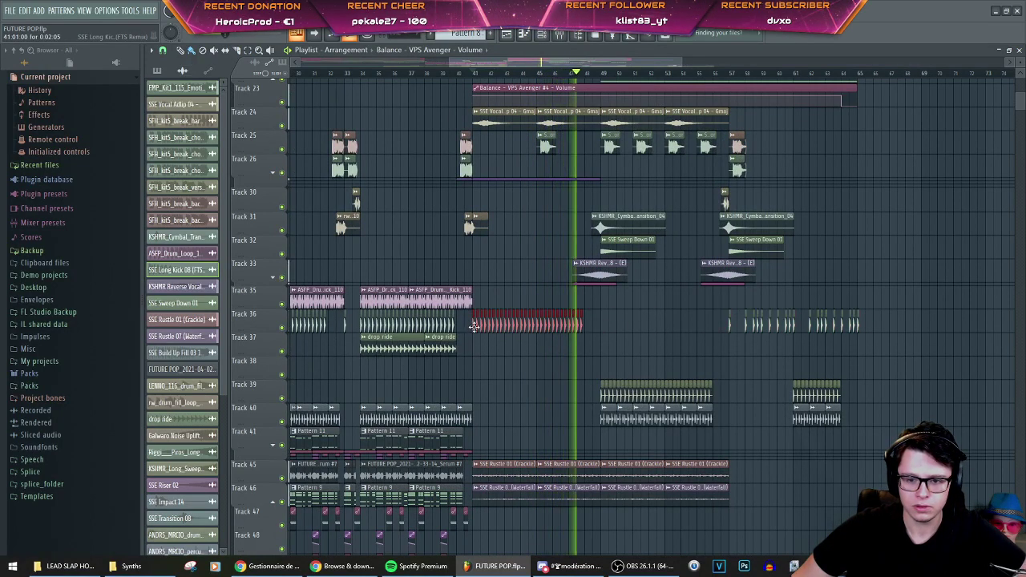
left_click_drag(473, 324, 604, 313)
Step: Delete the drum clips on Tracks 39 and 40 between bars 49 and 56
left_click_drag(729, 426, 579, 395)
key("Delete")
scroll(526, 436, "down", 4)
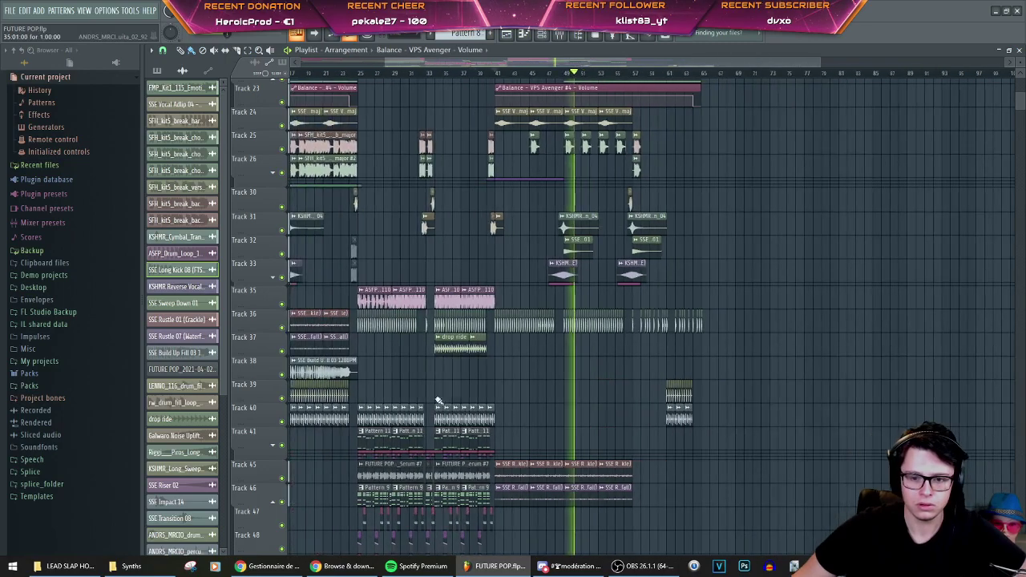
Step: Try the ASFP drum loop at bar 49 on Track 35 by copying the two clips that end at bar 41
left_click_drag(488, 295, 559, 298)
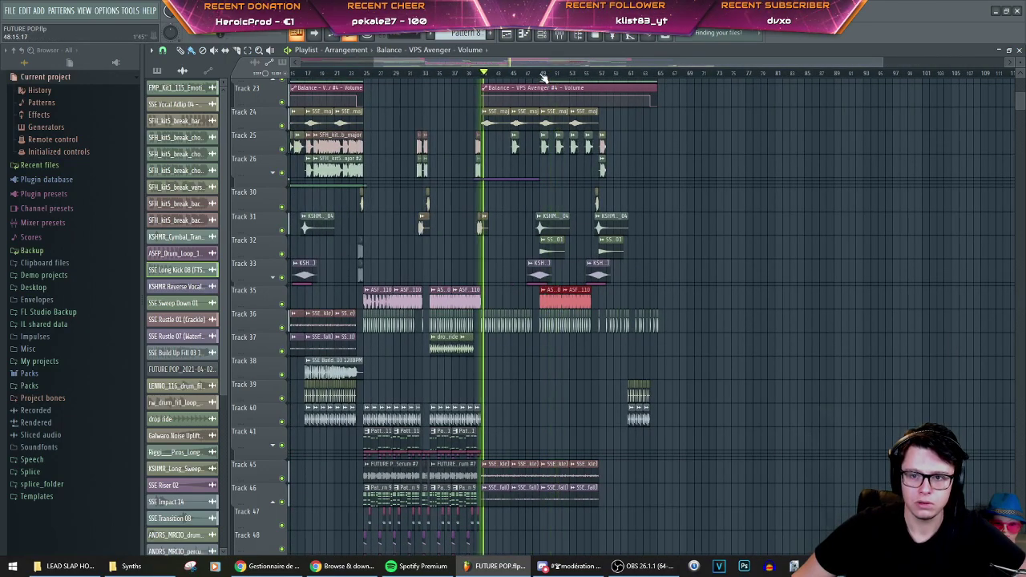
scroll(553, 385, "up", 4)
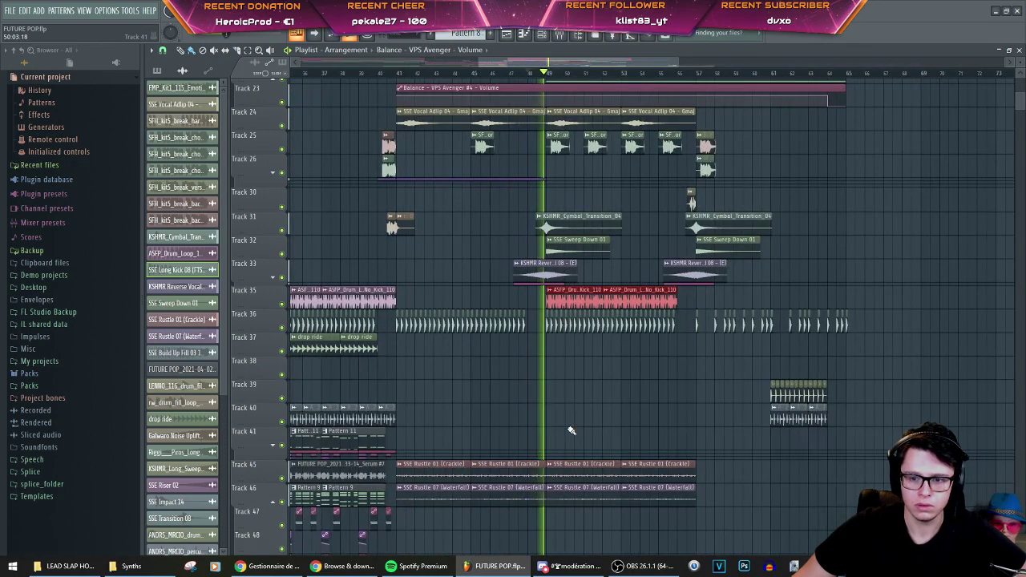
scroll(571, 431, "down", 3)
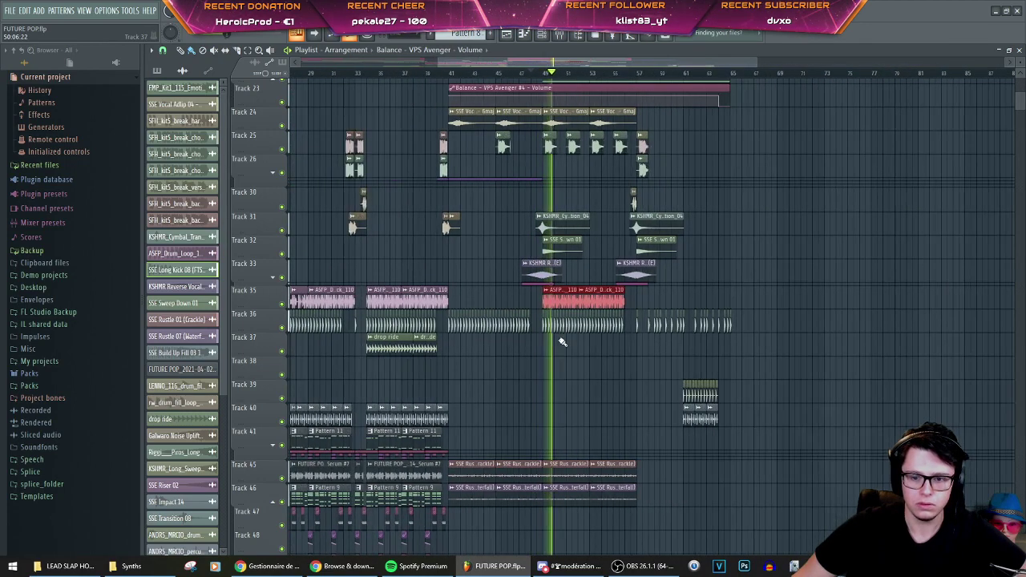
scroll(562, 342, "up", 2)
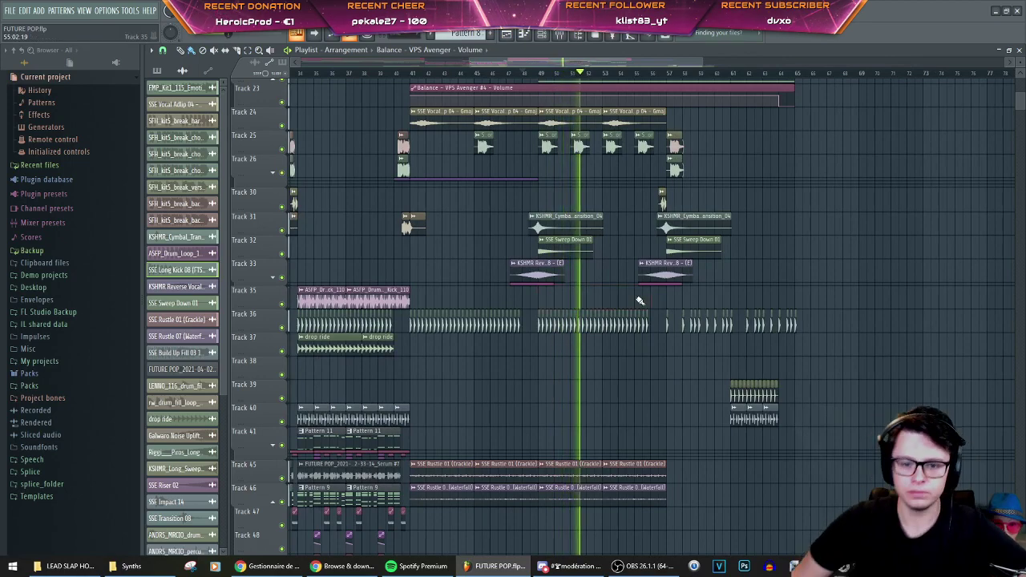
Step: Copy the intro's drum clips on Tracks 39 and 40 from bar 17 to bar 49 and play the section from there
scroll(639, 300, "down", 3)
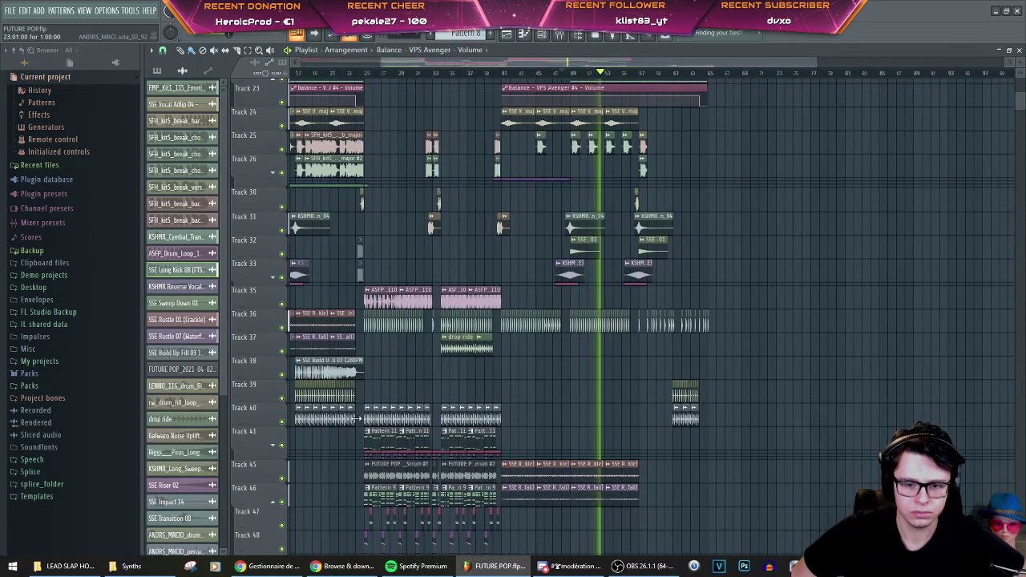
left_click_drag(325, 410, 588, 408)
key("space")
key("space")
left_click(582, 73)
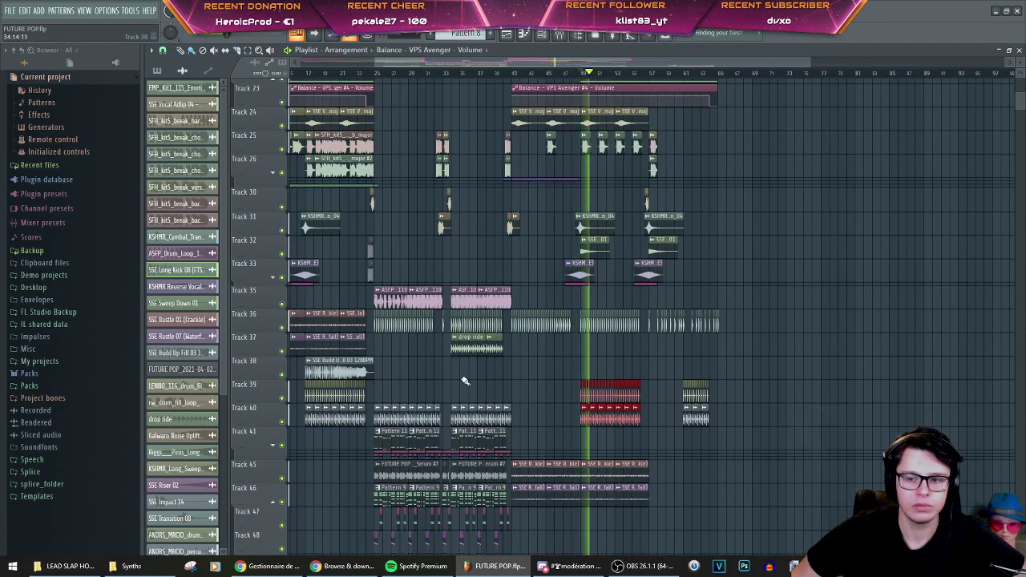
scroll(603, 350, "up", 2)
scroll(605, 351, "down", 3)
scroll(618, 369, "up", 3)
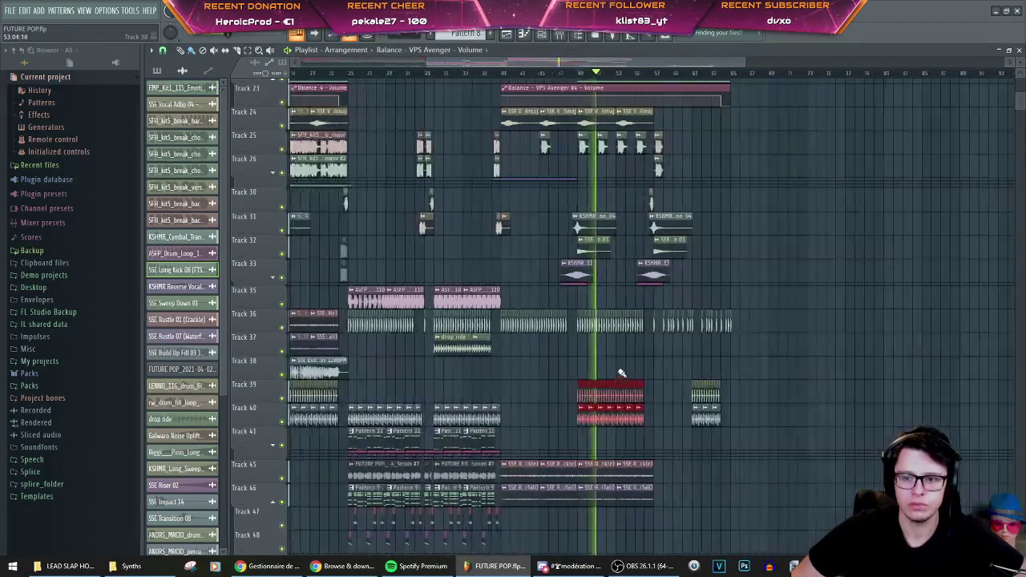
scroll(630, 369, "up", 2)
scroll(633, 368, "up", 8)
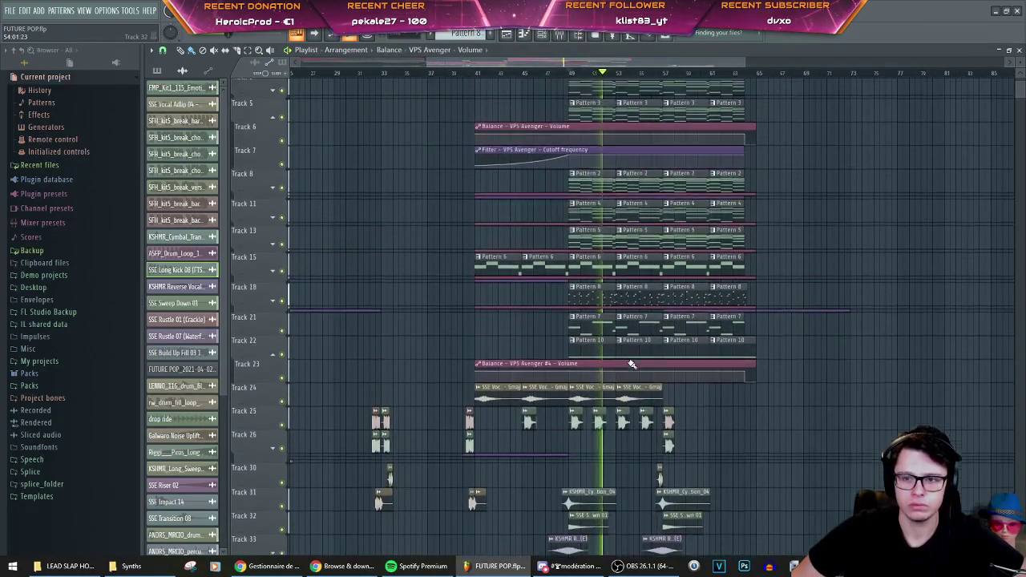
Step: Copy the starting value of the intro's Serum #5 filter cutoff automation, and duplicate the final cutoff clip on Track 20 to bar 49
scroll(497, 317, "down", 4)
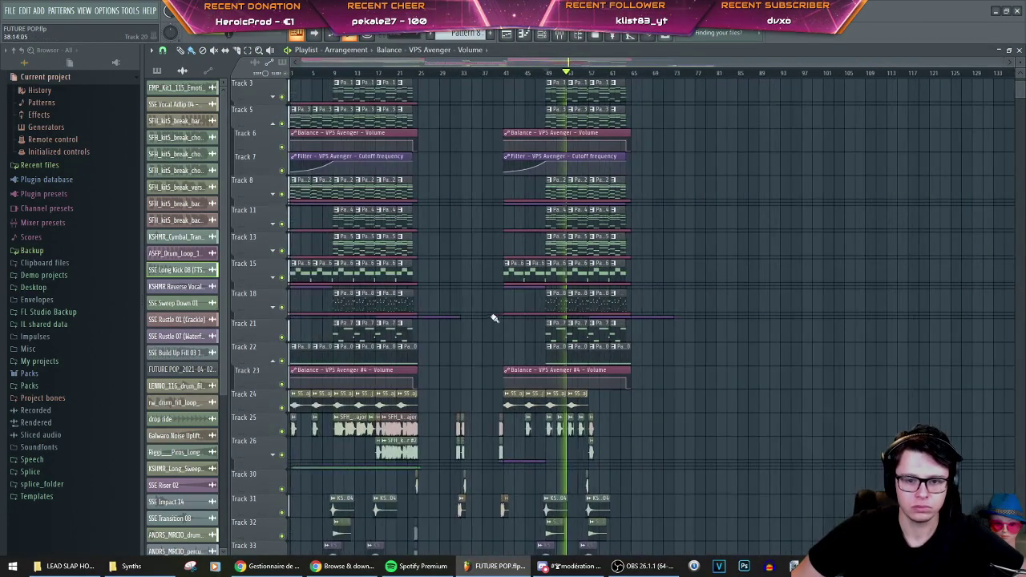
left_click(326, 73)
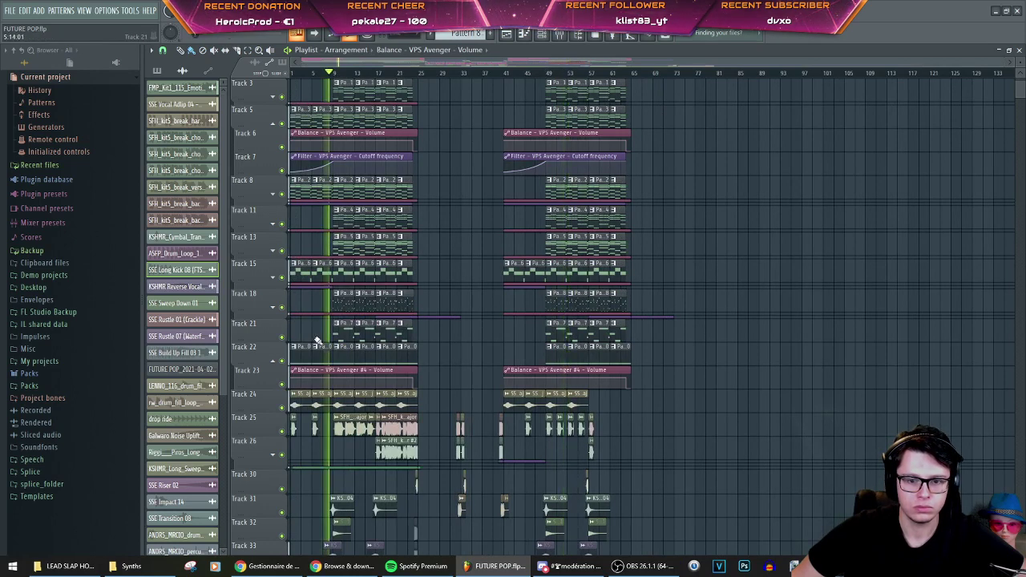
left_click(274, 309)
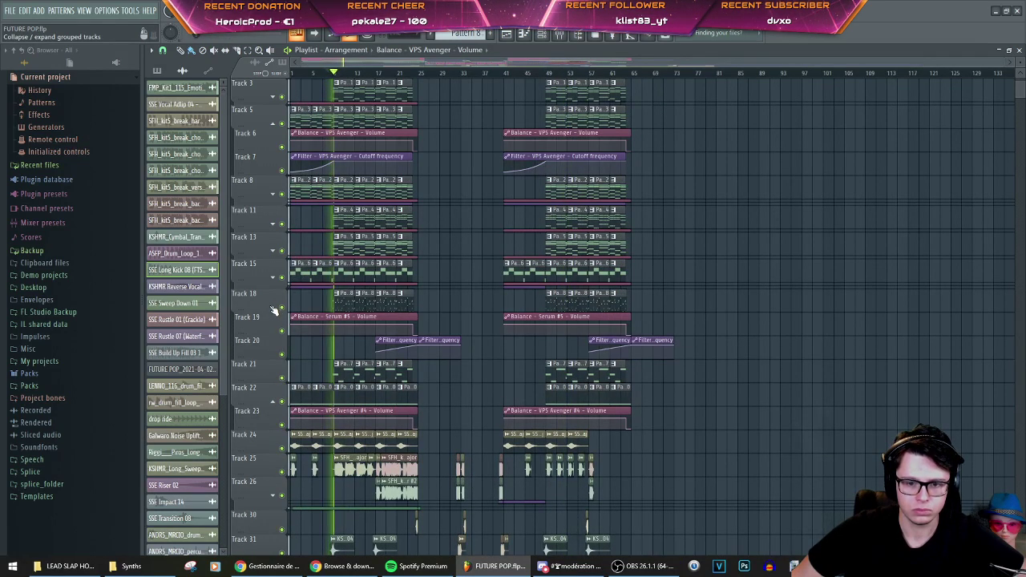
right_click(378, 350)
left_click(410, 520)
scroll(586, 350, "up", 3)
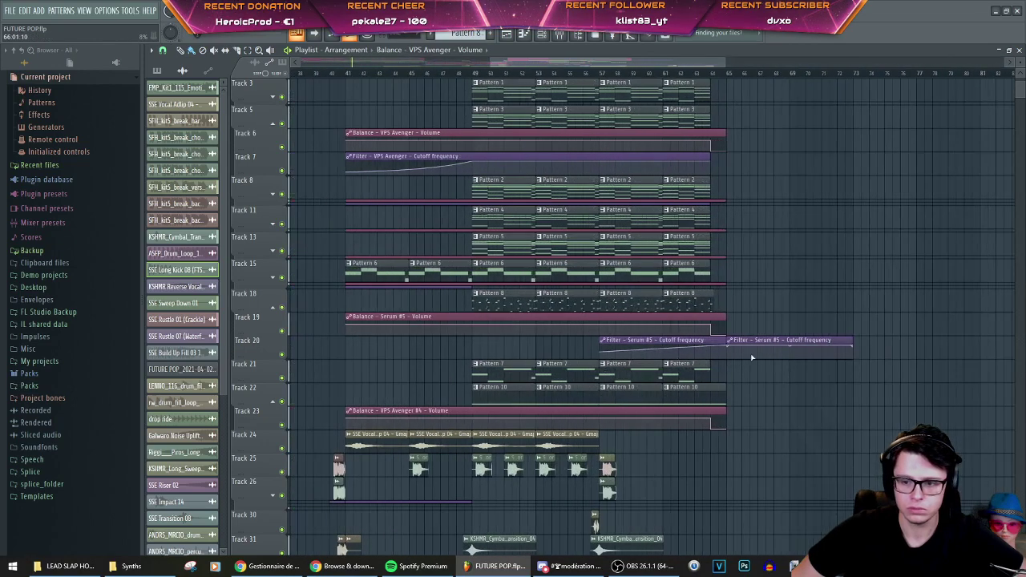
left_click_drag(777, 340, 517, 338)
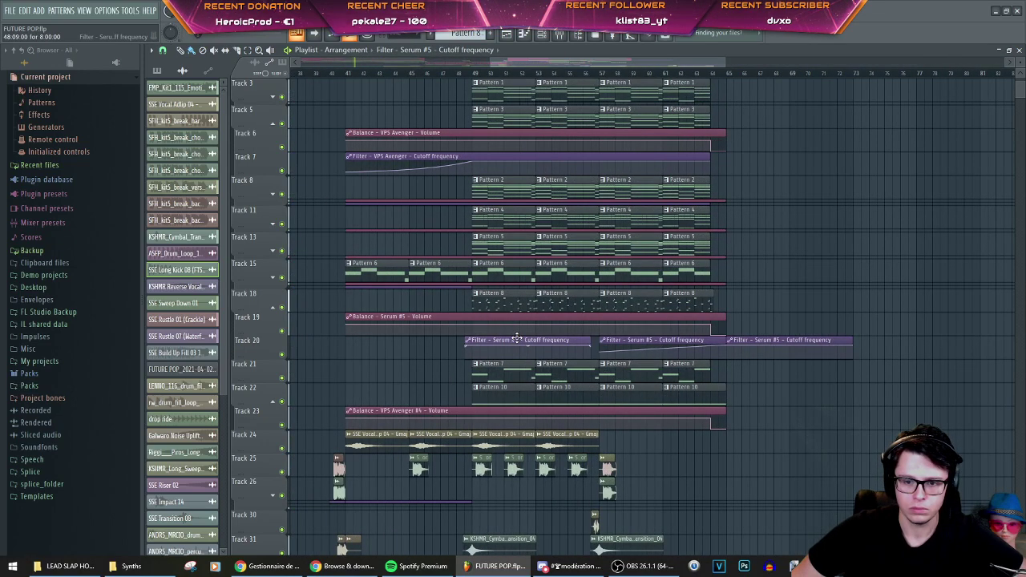
Step: Make the duplicated cutoff clip unique and paste the 49% value into its points at bars 49 and 57
left_click(473, 343)
left_click(504, 431)
right_click(473, 348)
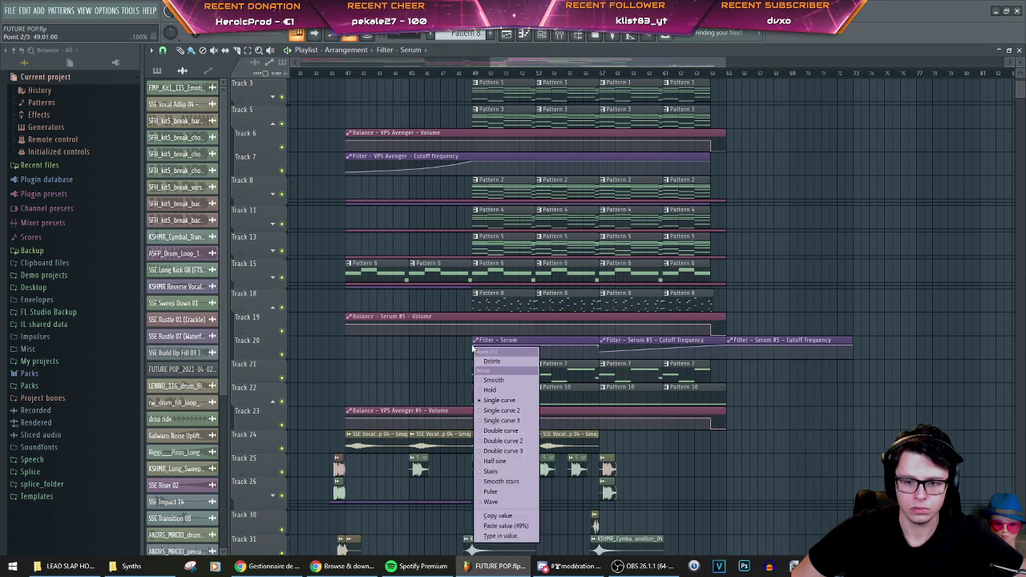
left_click(506, 526)
right_click(599, 346)
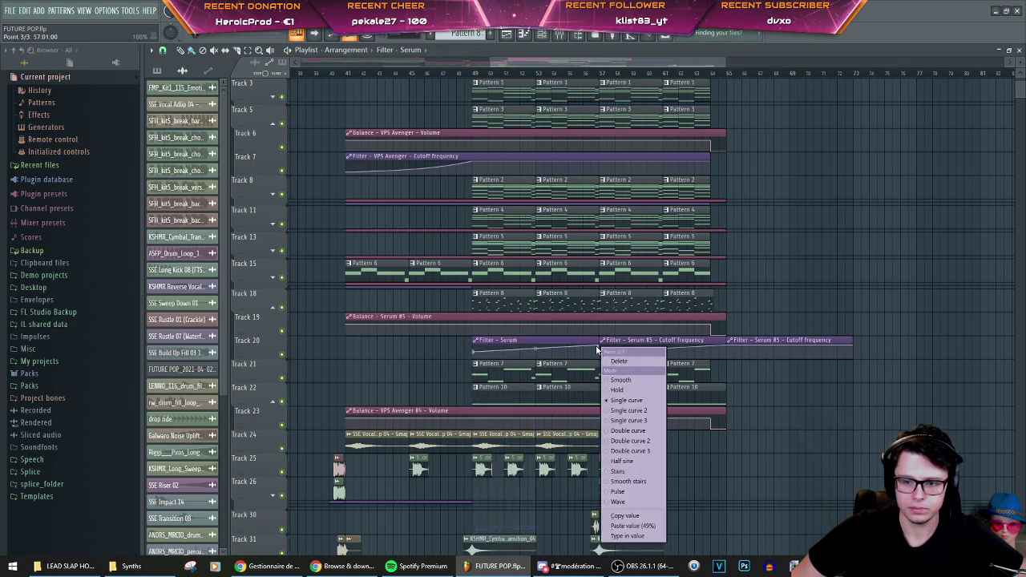
left_click(634, 526)
key("space")
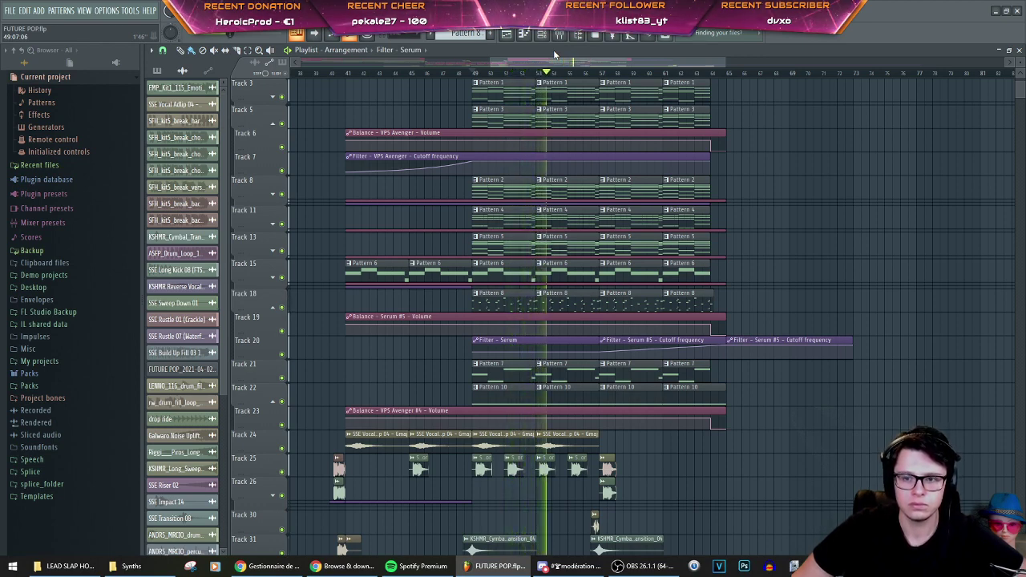
Step: Replace the FMP_Kit1 clips on Track 1 at bar 41 with the intro's clips and Track 2 filter automation, and play from there
scroll(645, 376, "down", 3)
scroll(647, 352, "down", 1)
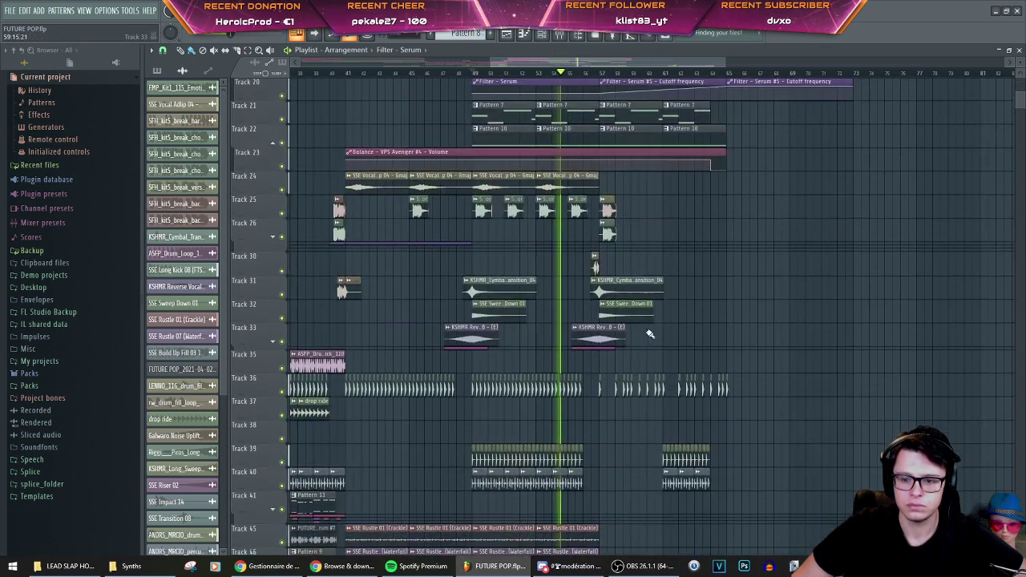
scroll(649, 332, "down", 6)
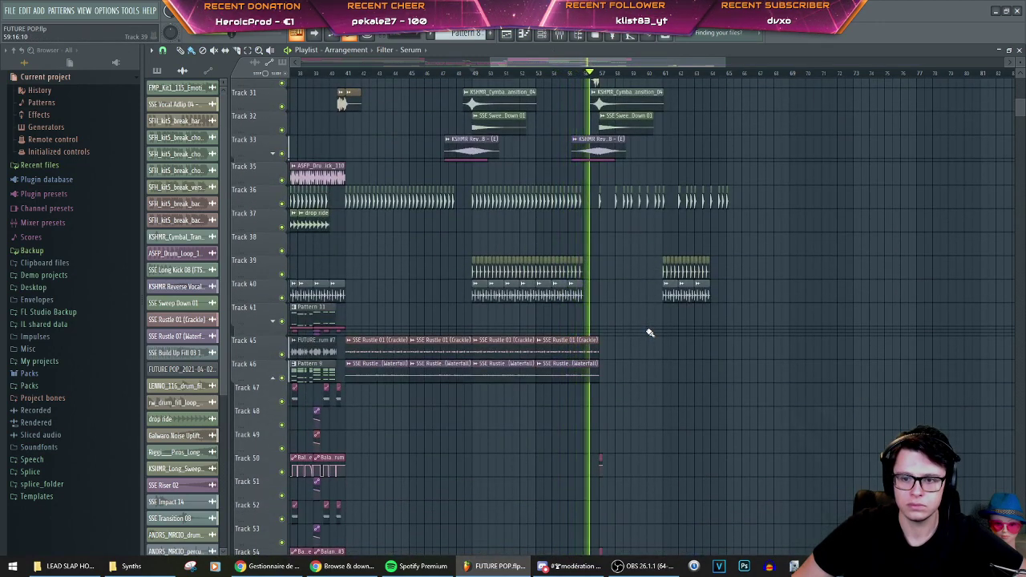
scroll(650, 333, "up", 8)
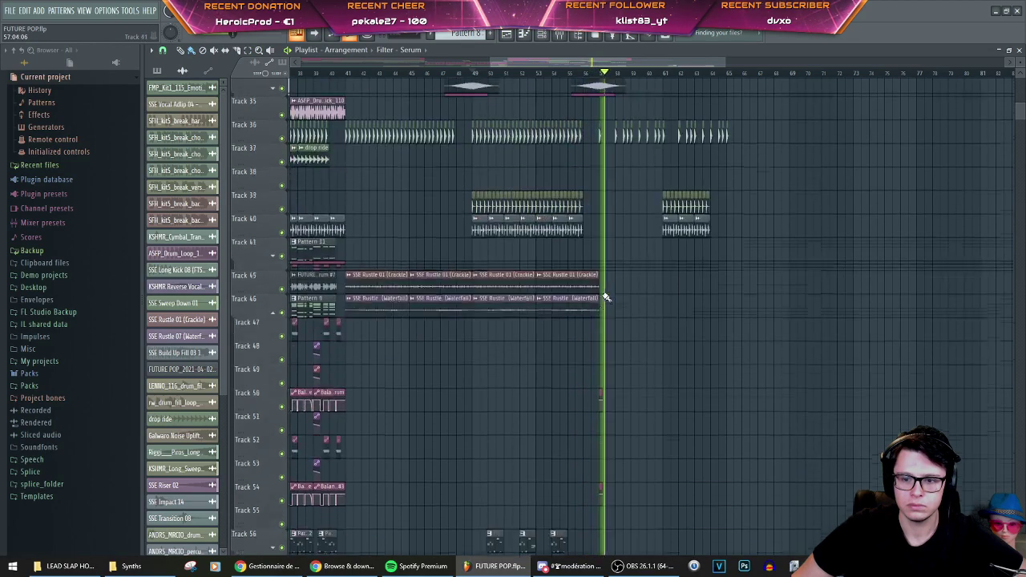
scroll(597, 267, "up", 4)
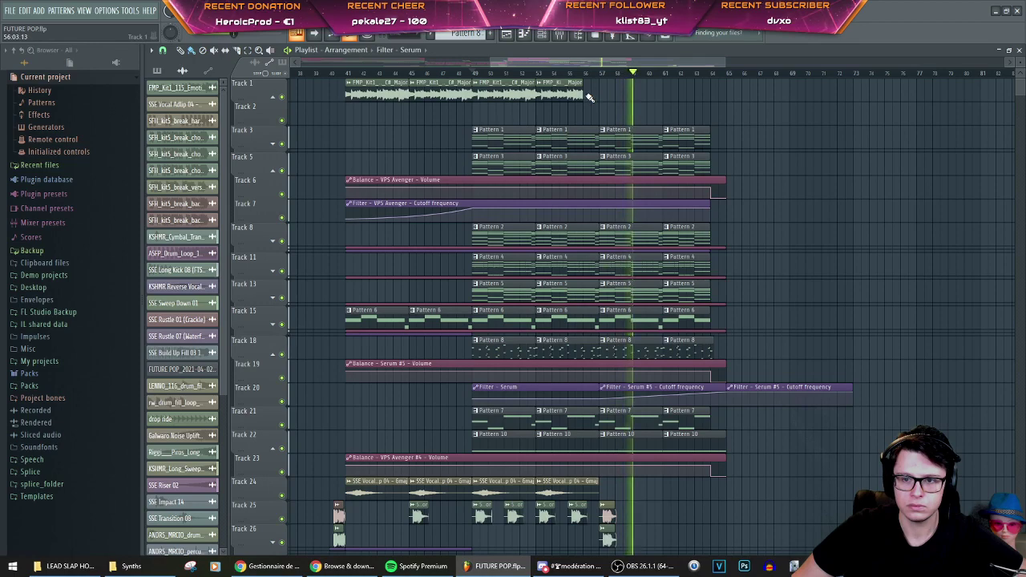
scroll(588, 99, "down", 3)
right_click(579, 95)
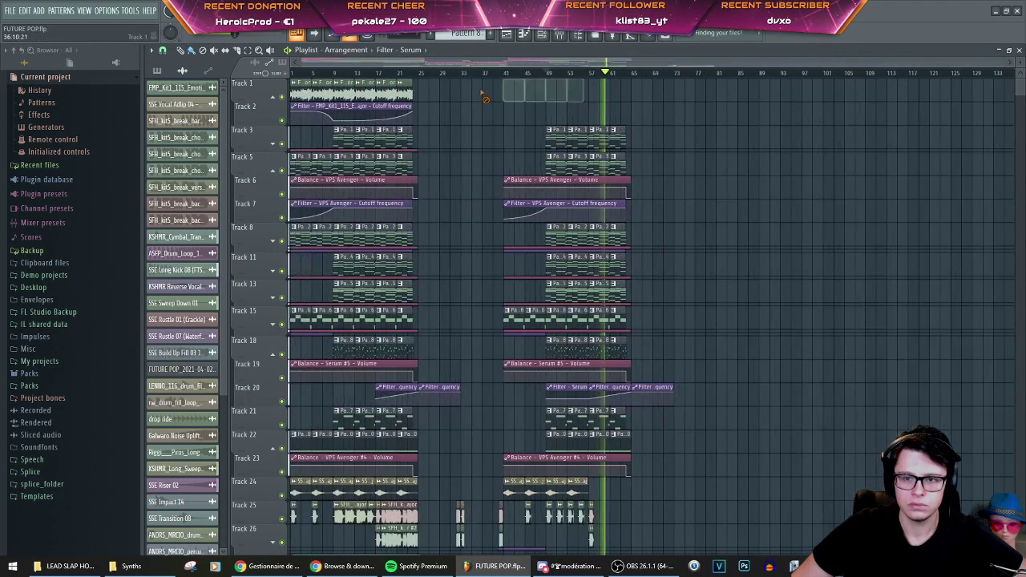
left_click(279, 94)
left_click_drag(296, 90, 512, 88)
left_click(507, 73)
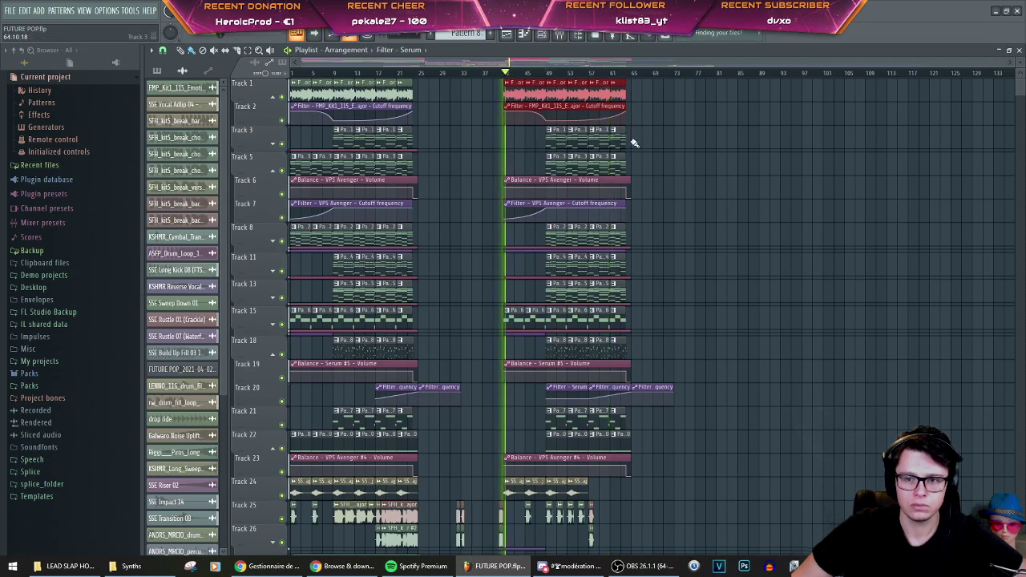
Step: Delete Pattern 13 with its grouped clips, the noise uplifter, impact and transition around bar 56 on Tracks 61 to 72
scroll(635, 142, "down", 10)
scroll(595, 220, "up", 4)
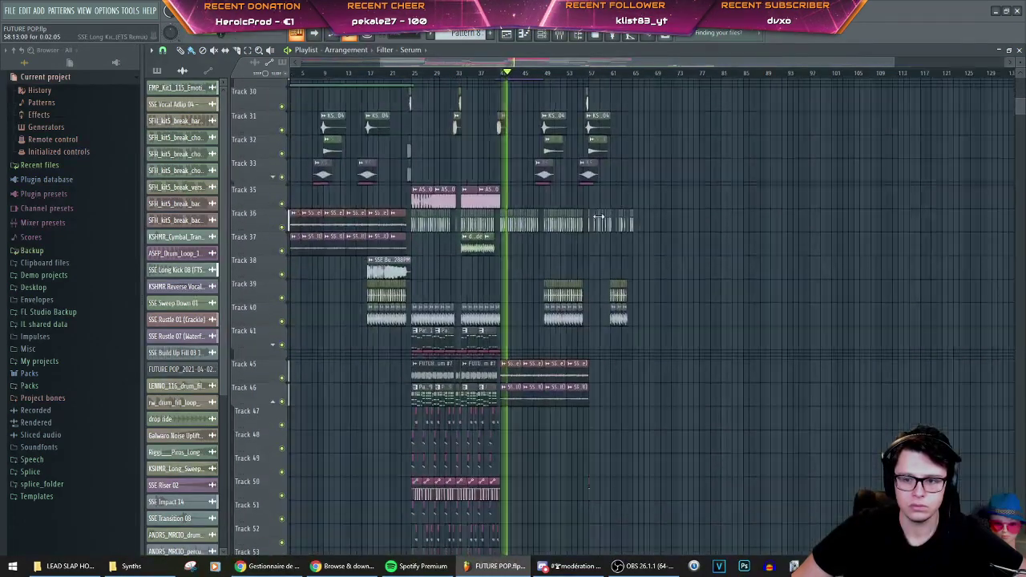
scroll(566, 181, "down", 8)
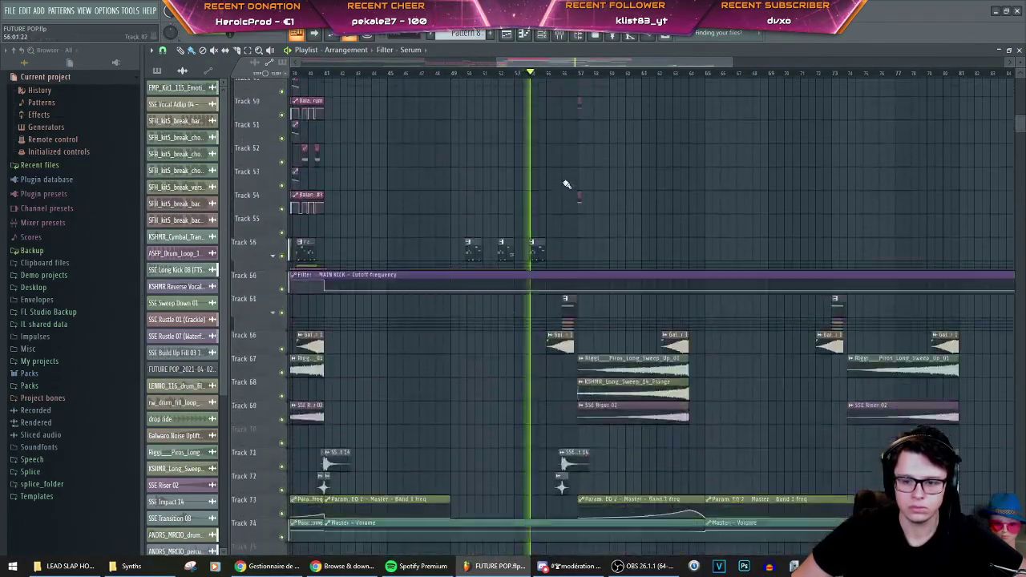
scroll(556, 275, "up", 4)
left_click_drag(620, 287, 583, 210)
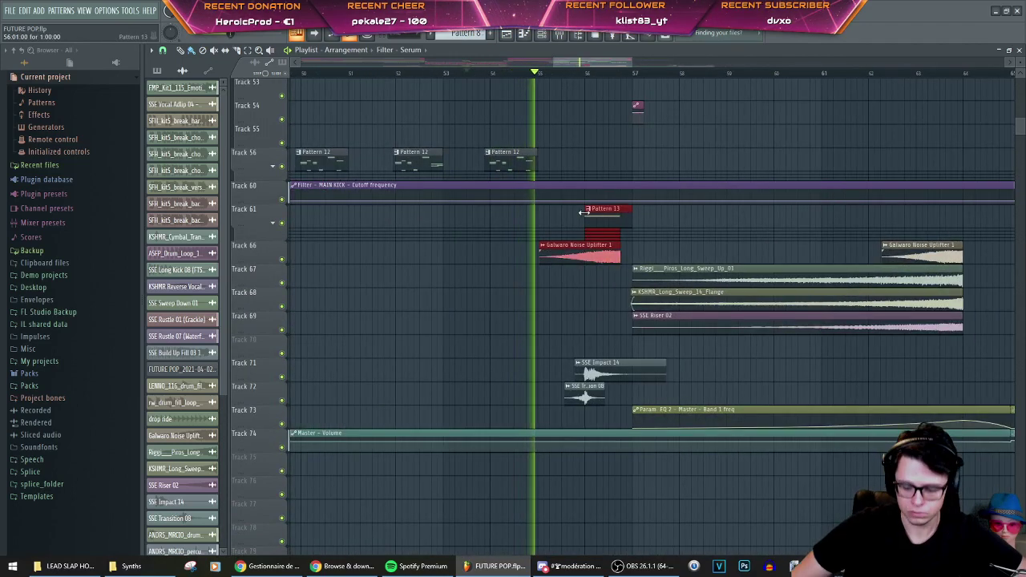
key("Delete")
Step: Fill bars 57 to 65 on Tracks 25 and 26 with the long SFH_kit5 break vocal clips
scroll(587, 225, "down", 3)
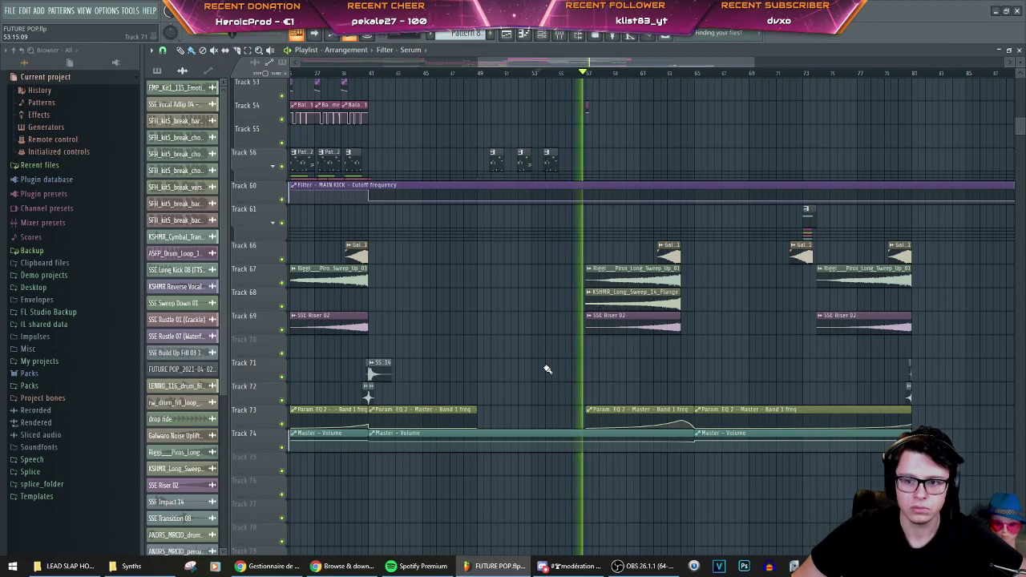
scroll(536, 353, "down", 4)
scroll(585, 319, "up", 10)
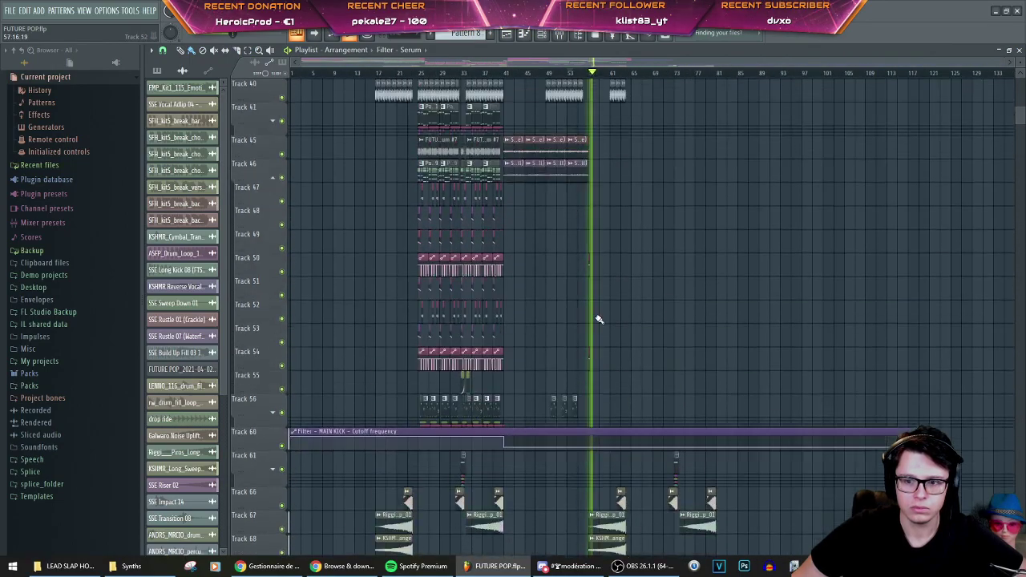
scroll(601, 313, "up", 4)
scroll(607, 320, "up", 5)
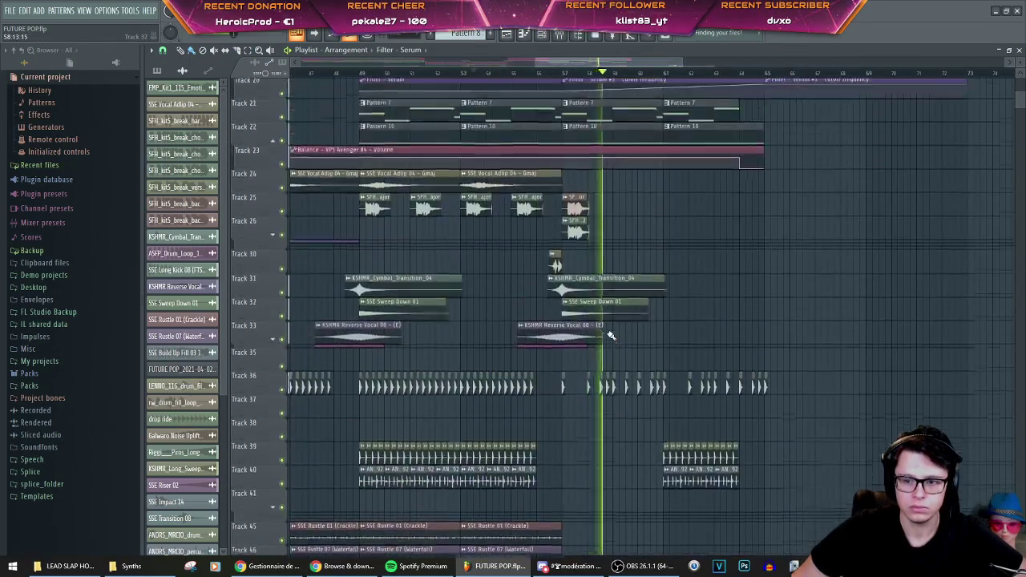
scroll(627, 329, "down", 2)
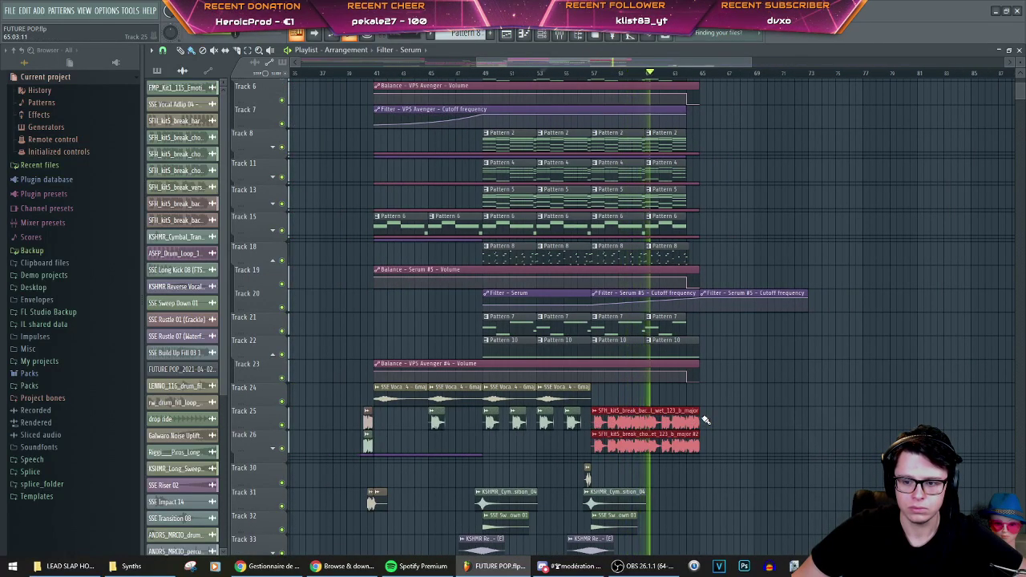
Step: Examine the clips on all tracks between bars 57 and 65 while the end of the section plays
scroll(714, 284, "down", 8)
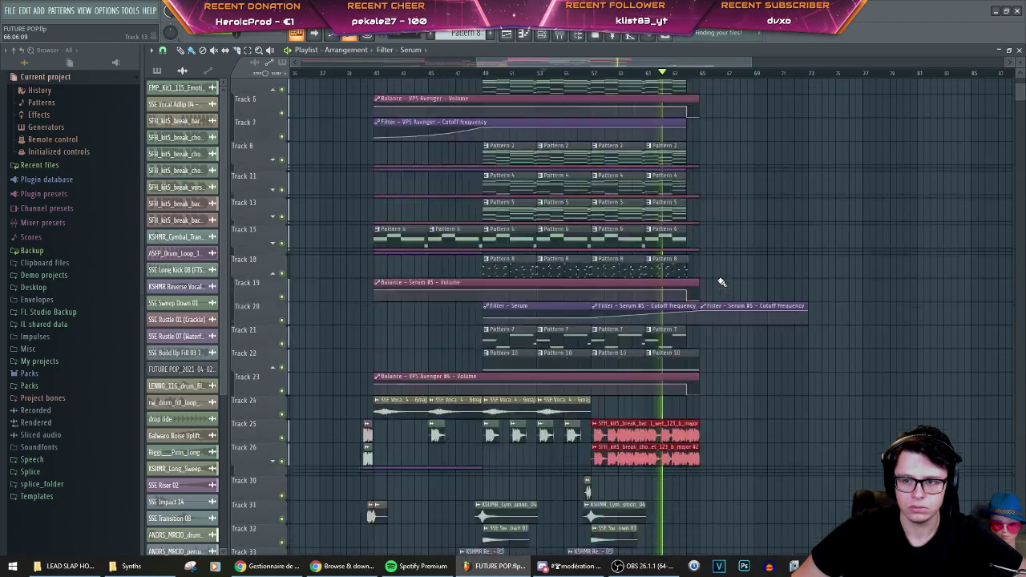
scroll(713, 285, "down", 9)
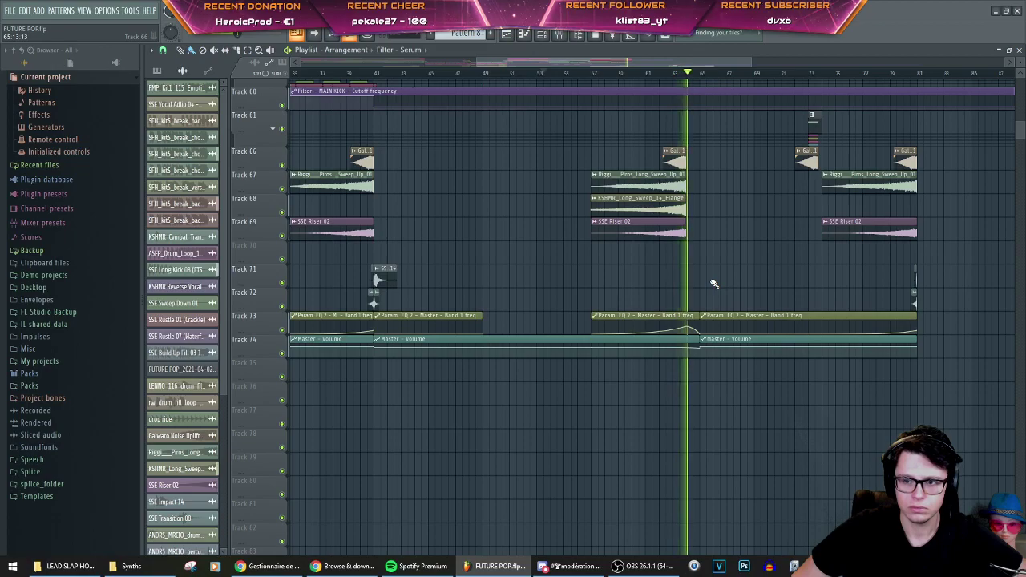
scroll(714, 285, "down", 5, "ctrl")
scroll(639, 278, "up", 5)
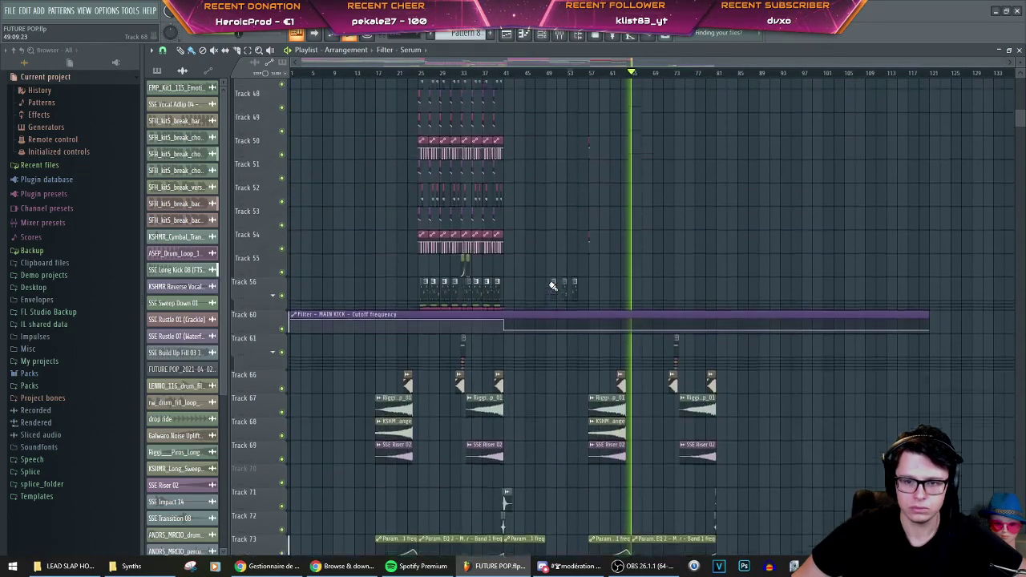
scroll(641, 277, "up", 5)
scroll(617, 301, "up", 6, "ctrl")
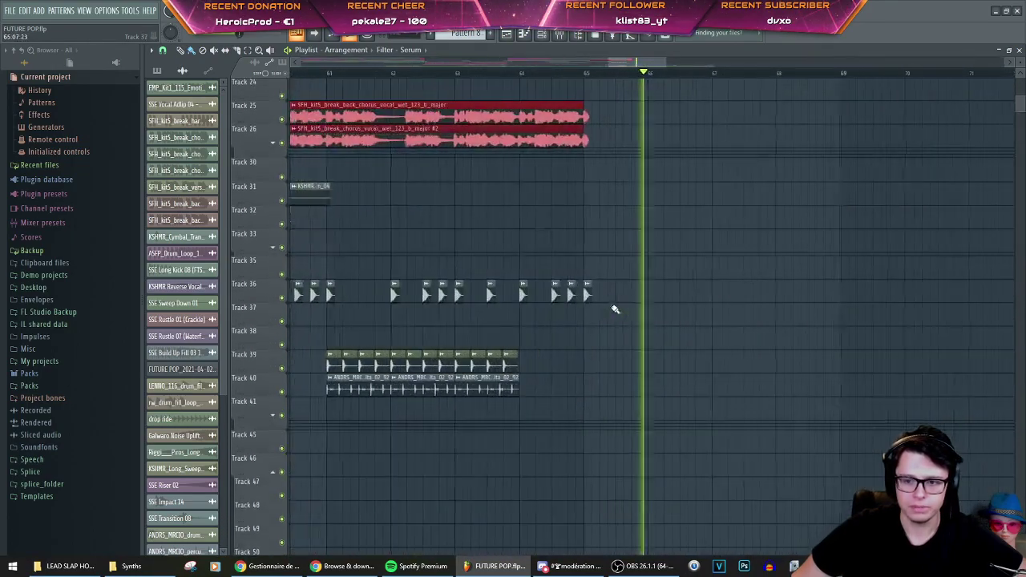
scroll(591, 307, "down", 6, "ctrl")
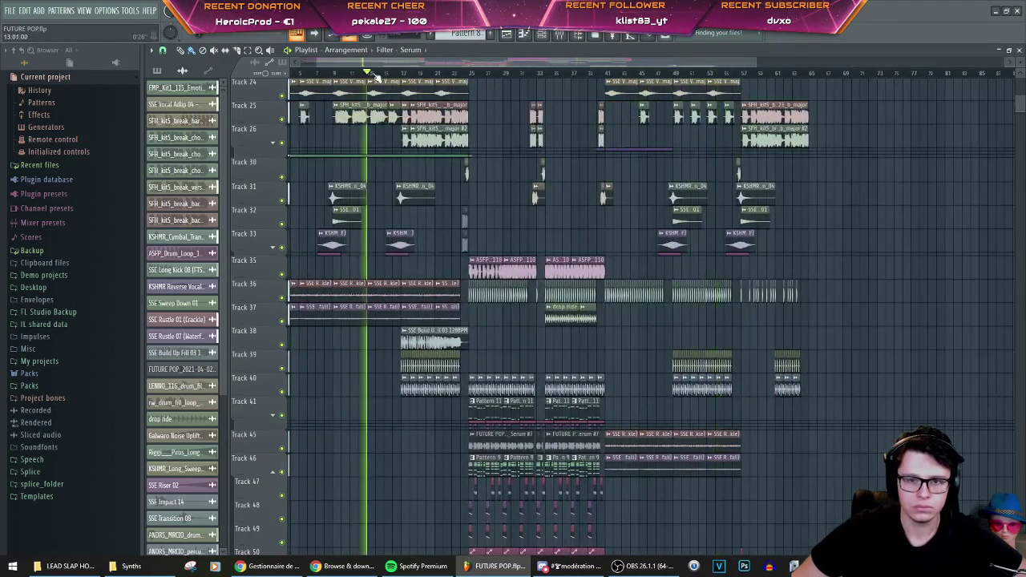
Step: Delete the kicks on Track 36 from bar 57 and copy the intro's SSE Build Up Fill 03 to bar 61 on Track 38
scroll(385, 225, "up", 3)
scroll(389, 230, "down", 10)
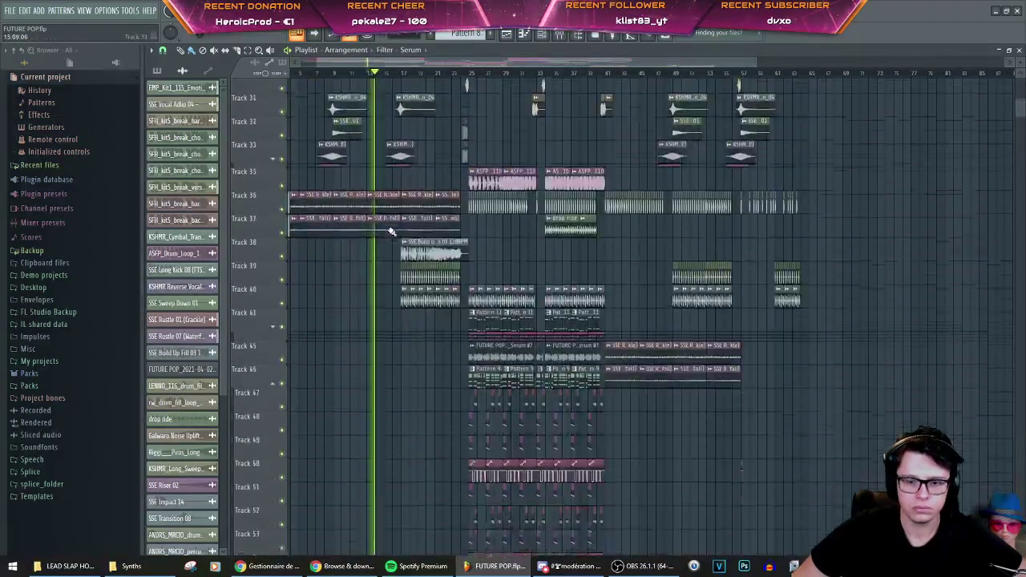
scroll(393, 236, "up", 8)
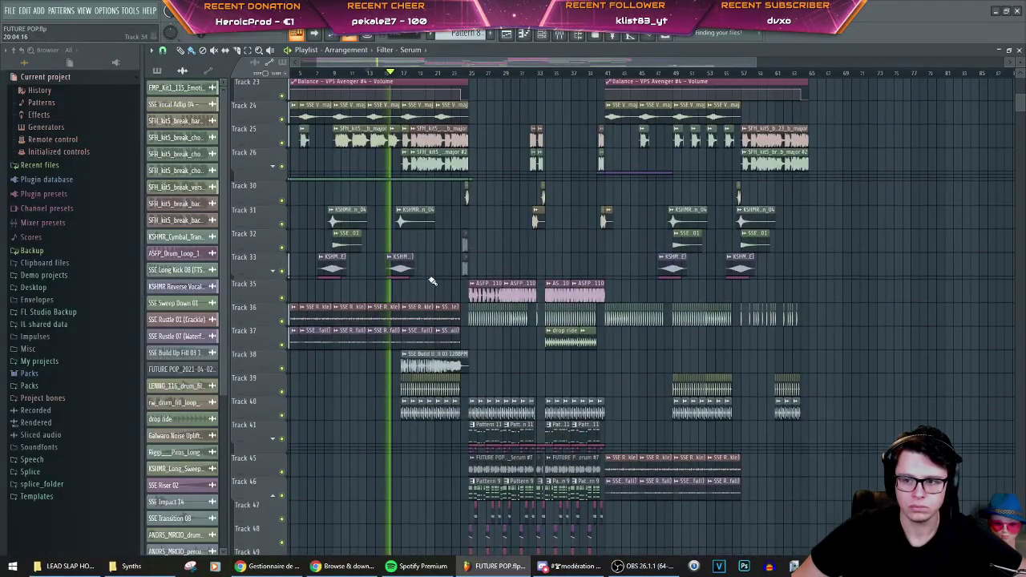
left_click(736, 73)
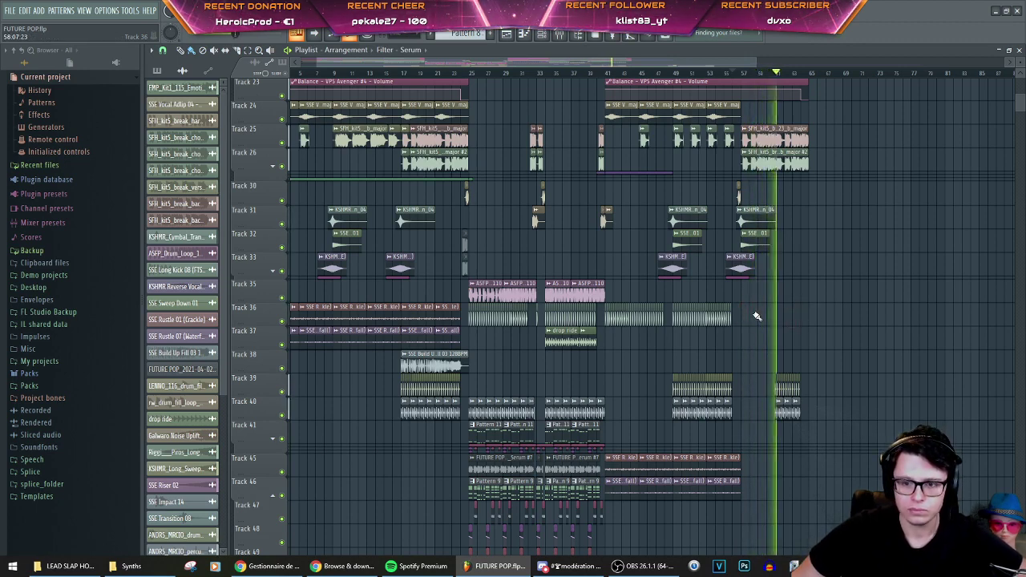
left_click_drag(425, 363, 724, 350)
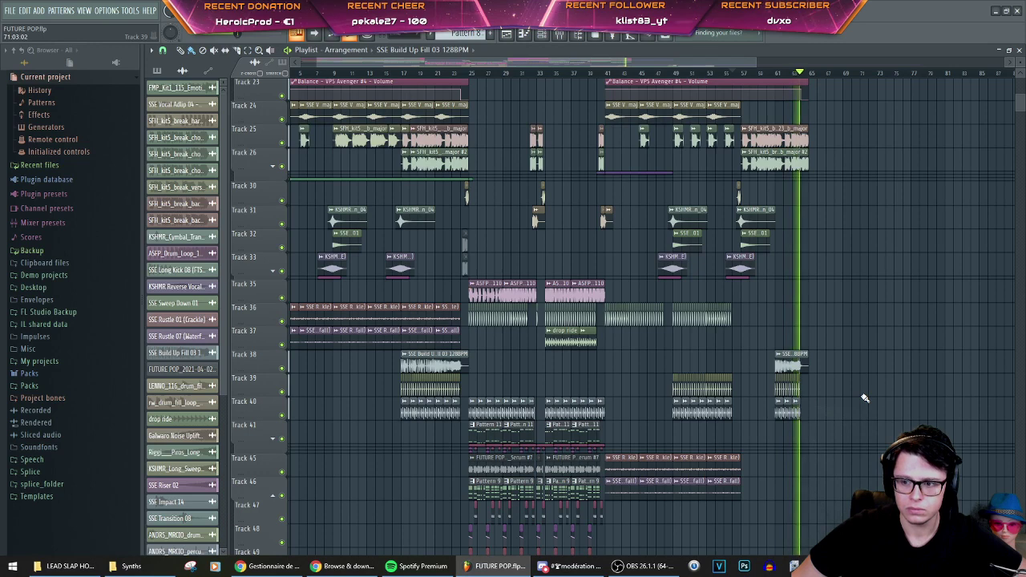
Step: Copy the intro's Gross Beat mute/solo automation on Track 29 to bar 41 and check how it ends around bar 65
left_click(272, 166)
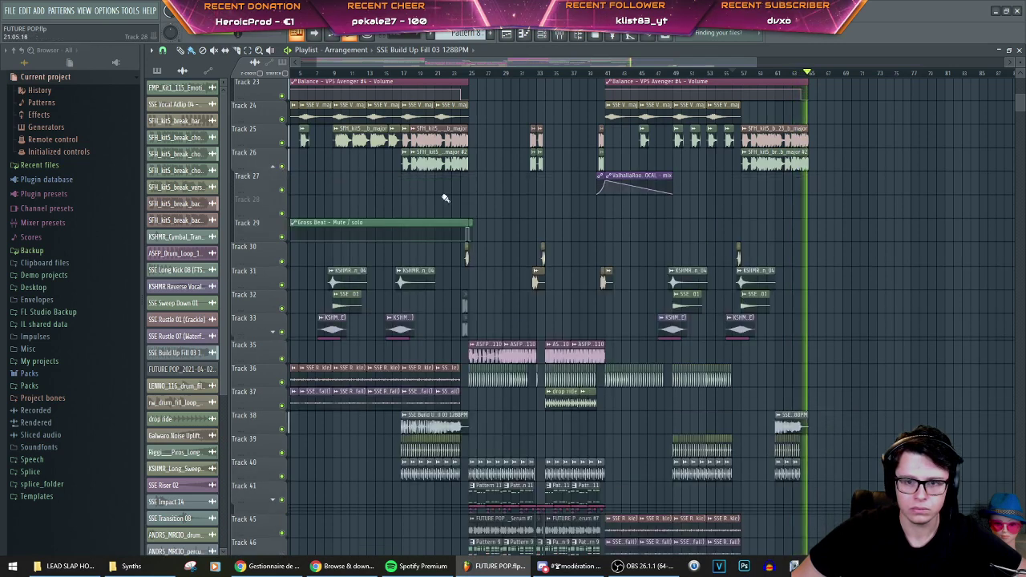
left_click_drag(483, 225, 449, 231)
key("space")
left_click_drag(376, 222, 696, 212)
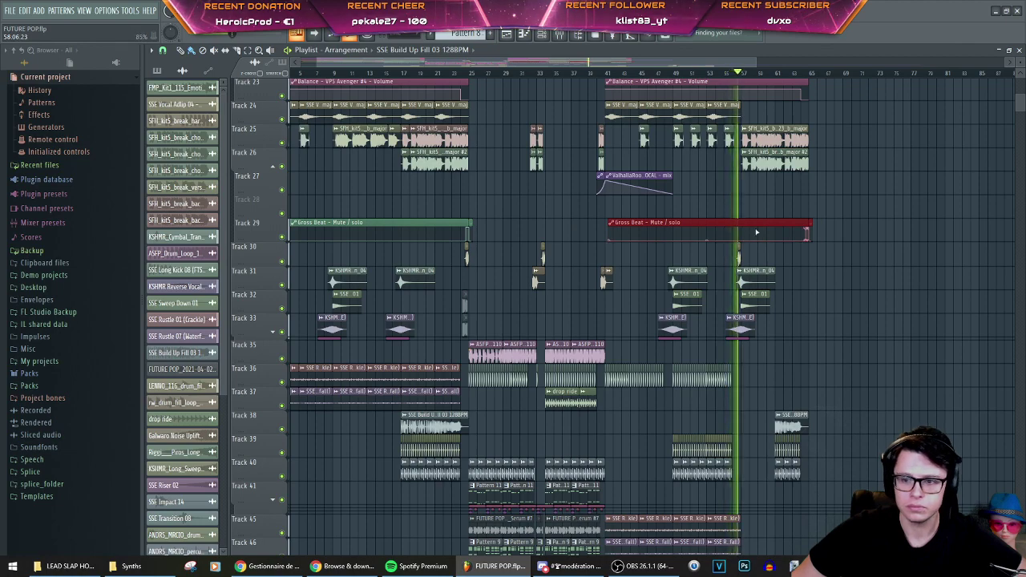
scroll(808, 201, "up", 5)
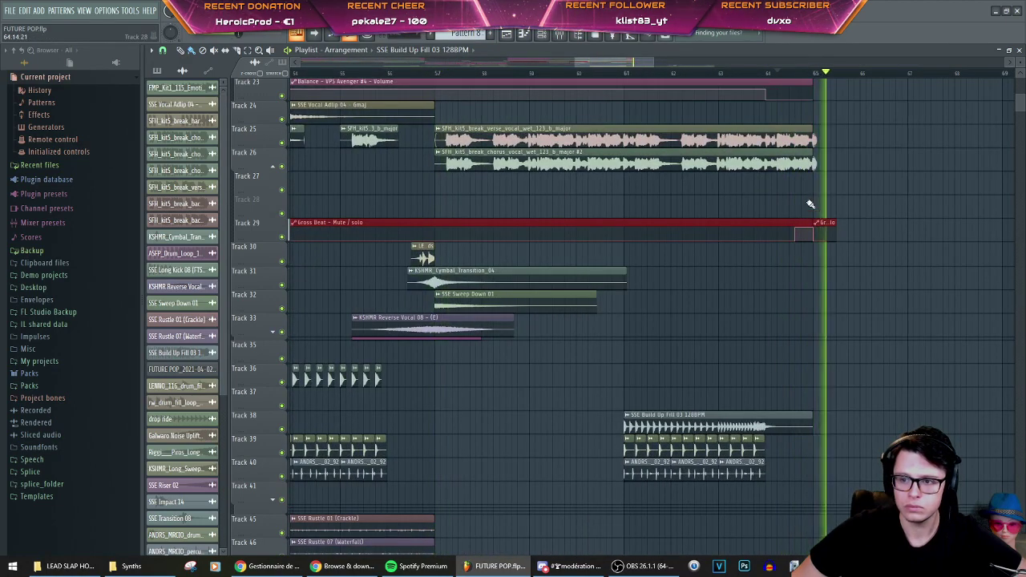
scroll(596, 185, "down", 6)
scroll(596, 185, "down", 1)
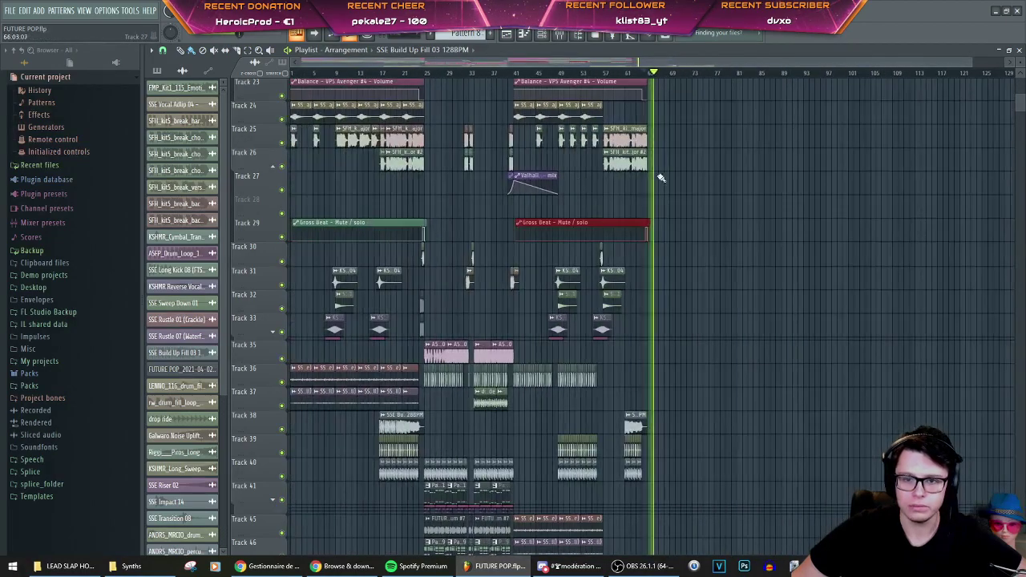
Step: Replace the vocal clips at bar 57 on Tracks 25 and 26 with copies of the intro's vocals from bar 17
key("space")
left_click_drag(628, 128, 613, 167)
key("Delete")
left_click_drag(420, 180, 623, 131)
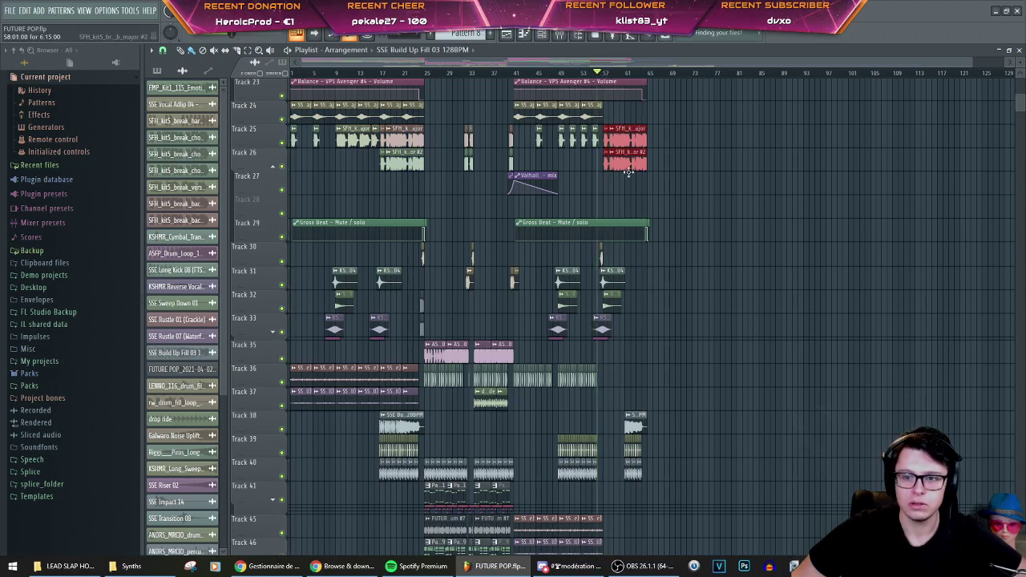
Step: Play bars 57 to 65 and check the copied vocals and automation against the clips on the surrounding tracks
scroll(616, 195, "up", 2)
scroll(616, 195, "up", 1)
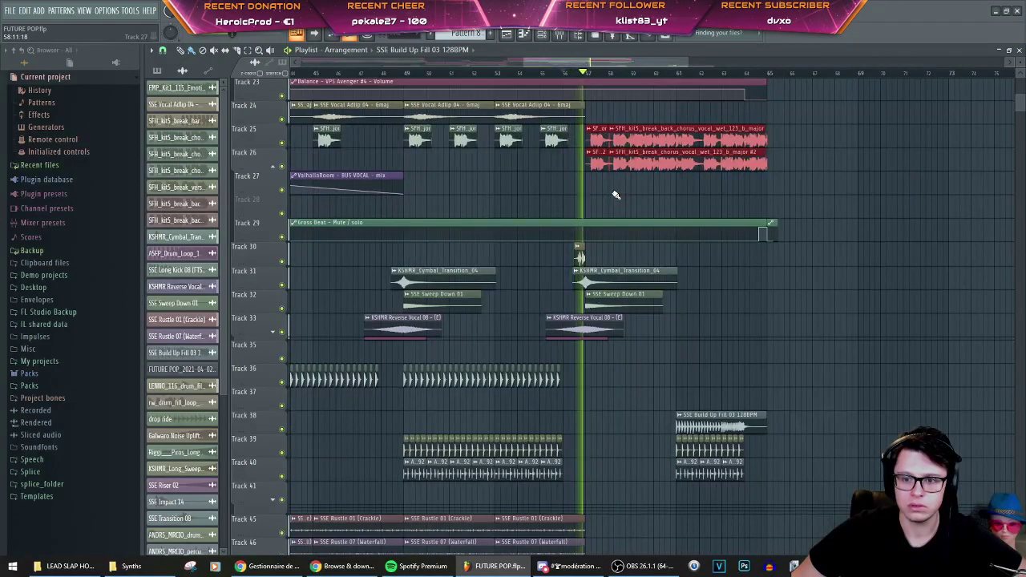
scroll(616, 195, "down", 2)
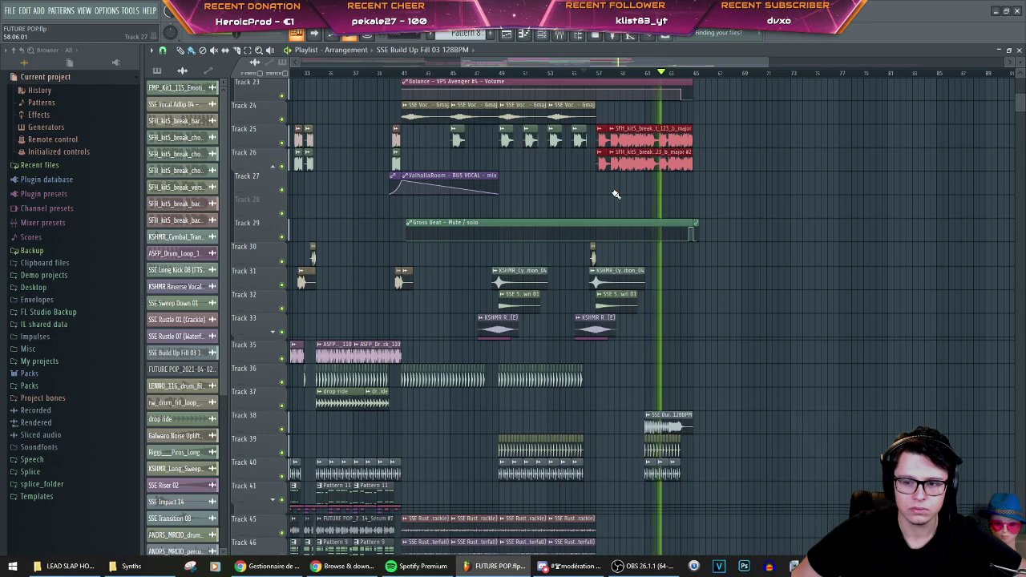
scroll(614, 193, "down", 6)
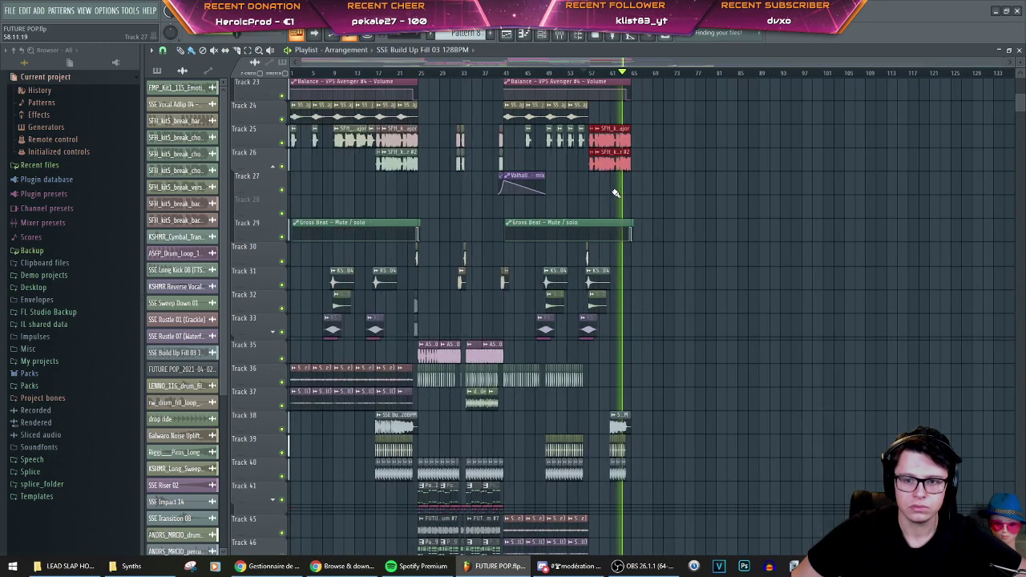
scroll(438, 202, "up", 1)
scroll(438, 202, "up", 5)
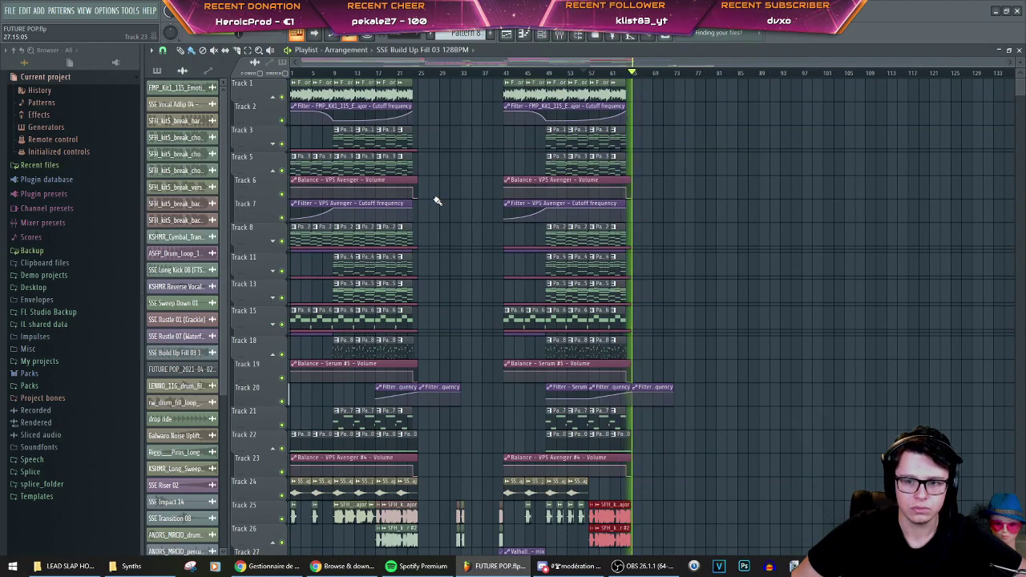
Step: Replay from about bar 38 and mute the kicks on Track 36 between bars 41 and 48
key("space")
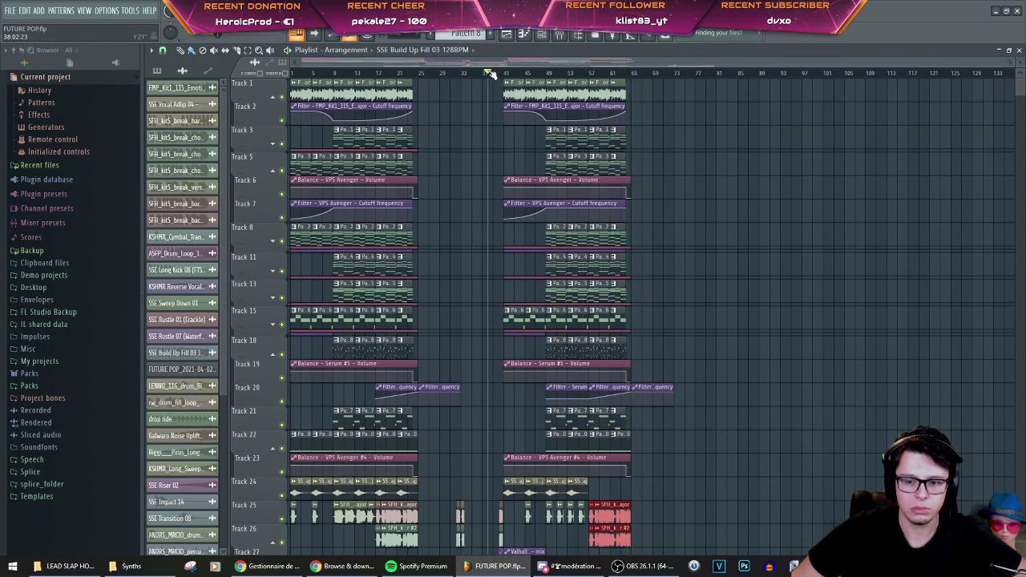
left_click(489, 74)
key("space")
scroll(741, 199, "down", 8)
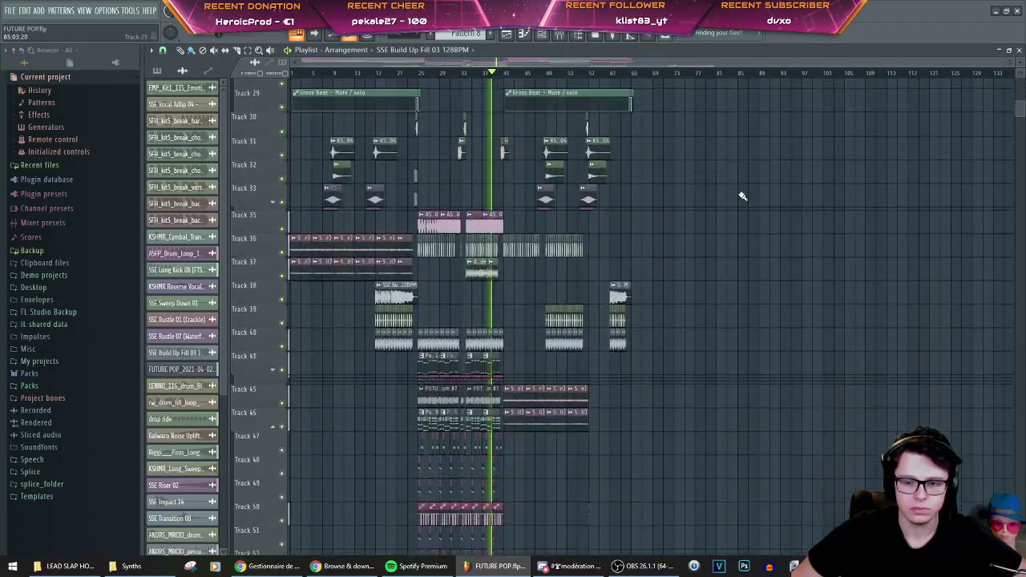
scroll(742, 195, "down", 3)
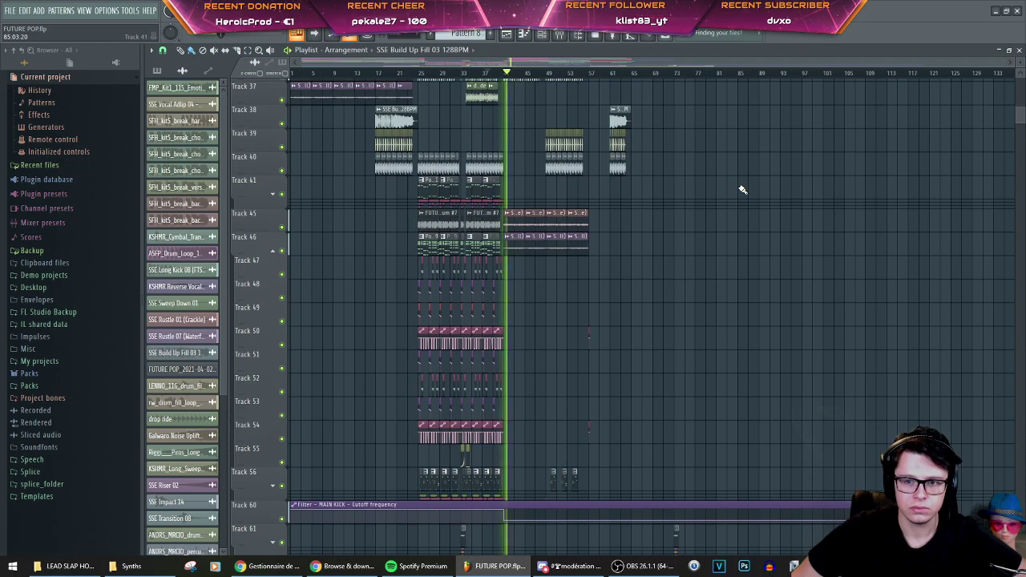
scroll(508, 195, "up", 3, "ctrl")
scroll(508, 213, "up", 3)
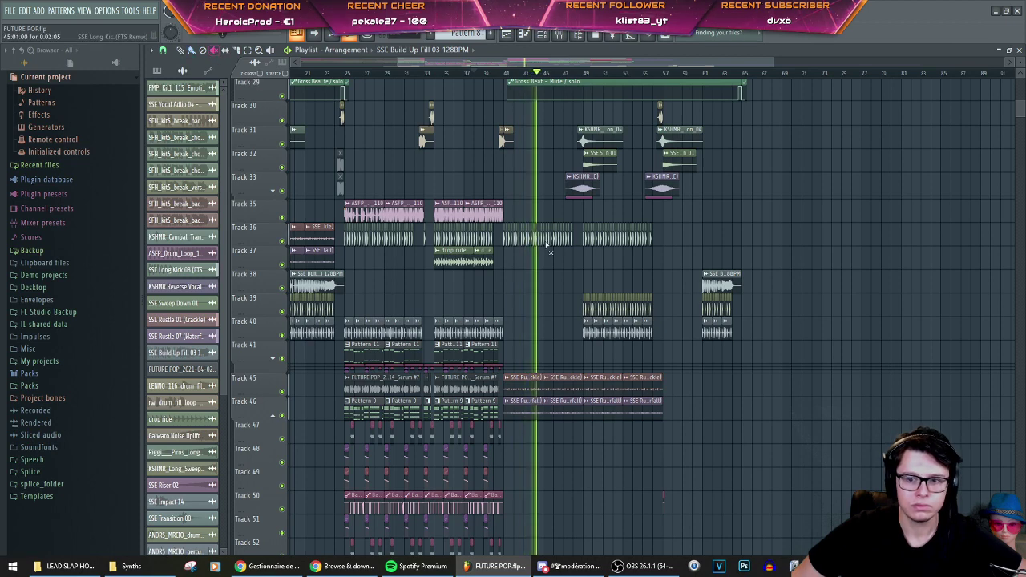
left_click_drag(575, 244, 495, 242)
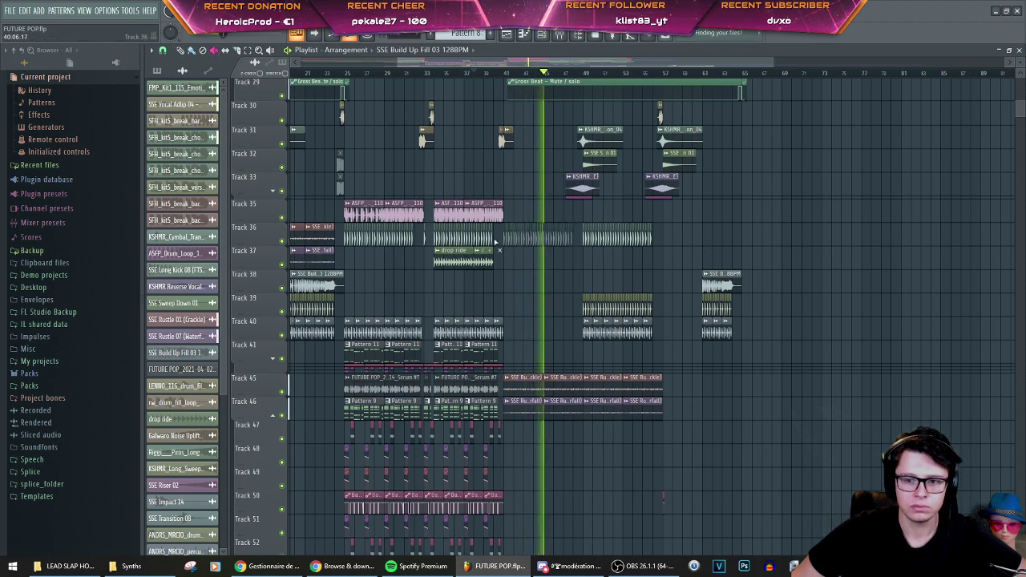
left_click(191, 49)
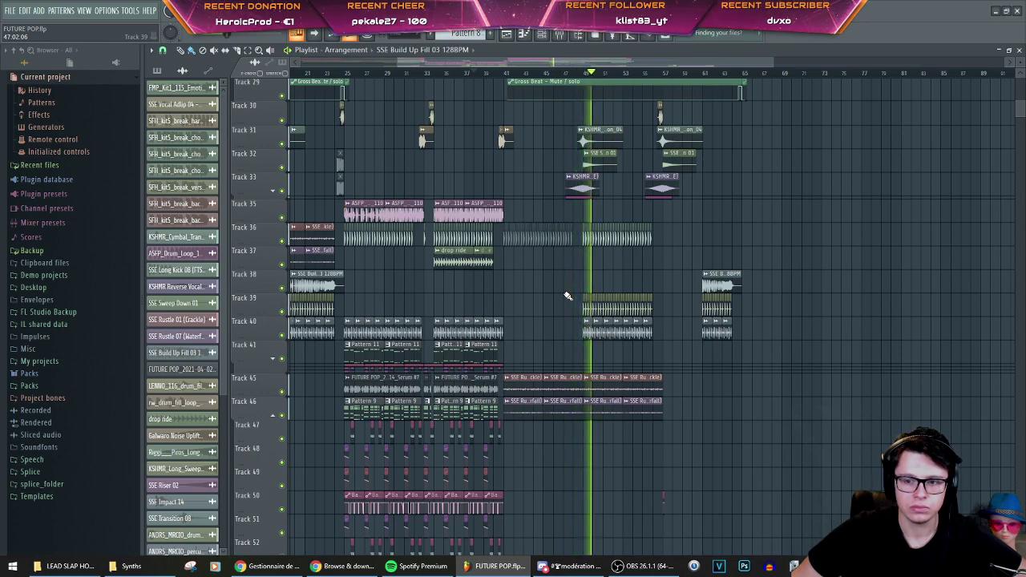
Step: Replace the vocal chops from bar 49 on Track 25 with short vocal clips on Tracks 25 and 26 at bars 49, 51, 53 and 55
scroll(568, 297, "up", 4)
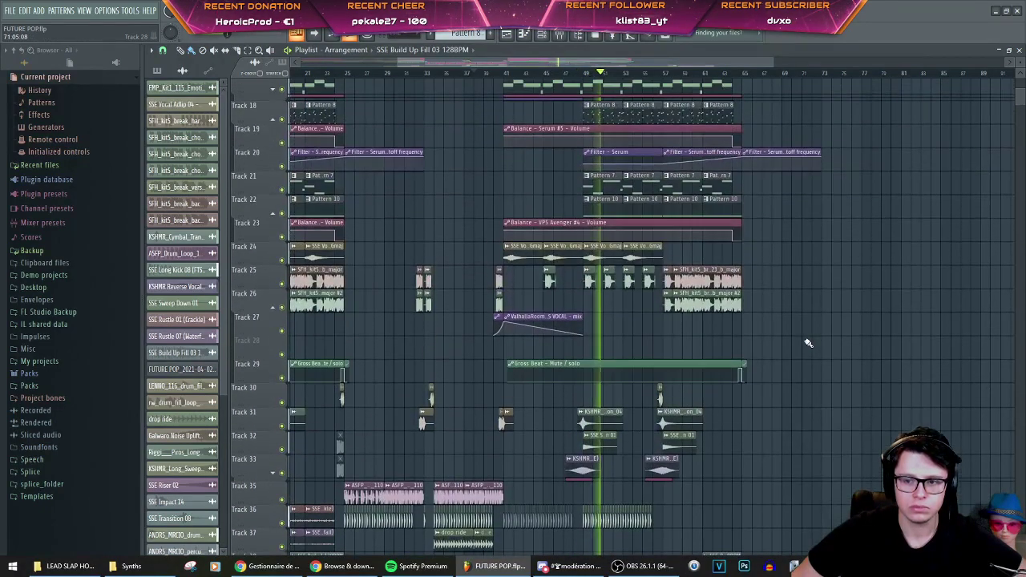
scroll(809, 344, "down", 10)
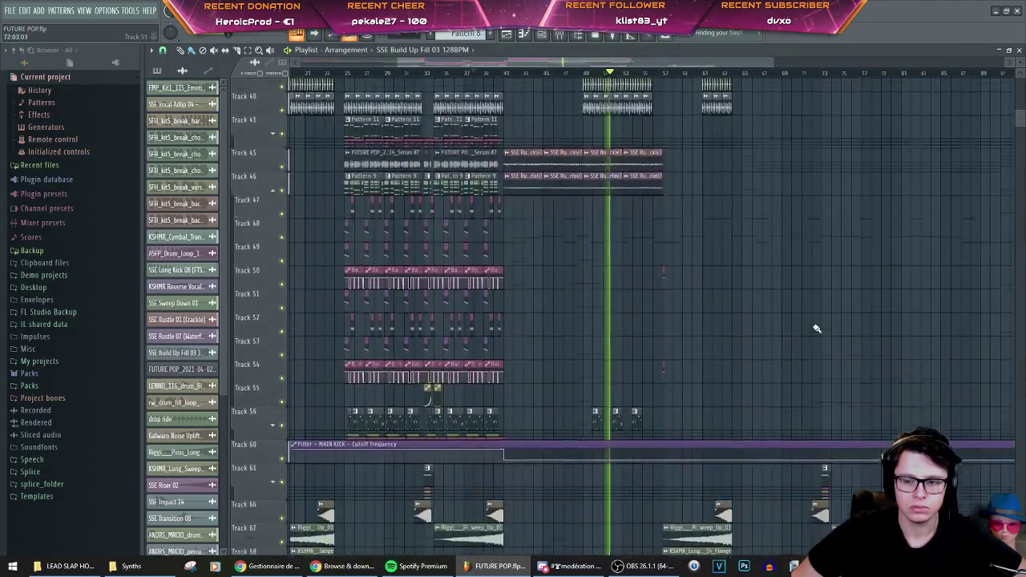
scroll(772, 324, "up", 10)
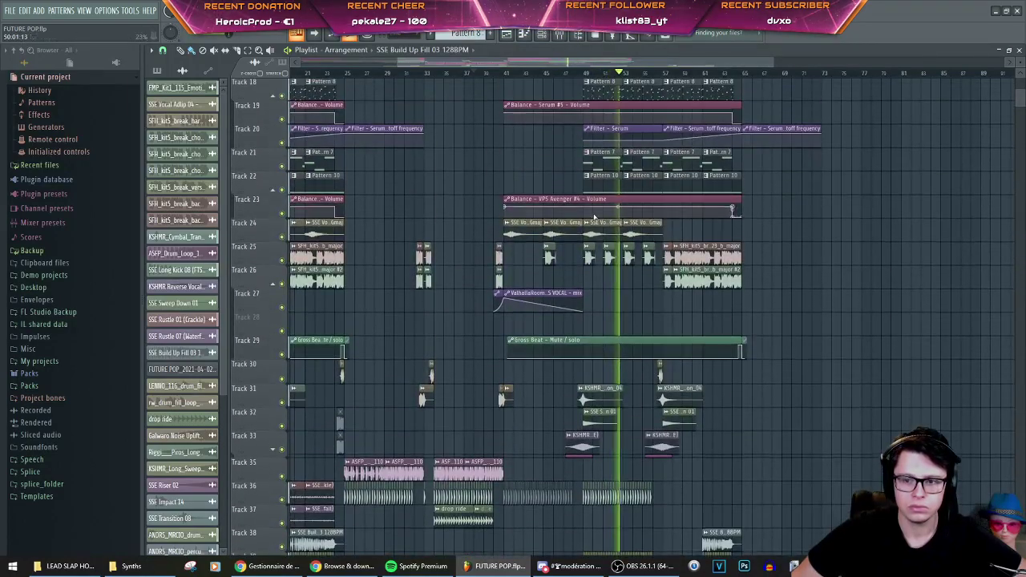
scroll(673, 277, "up", 2)
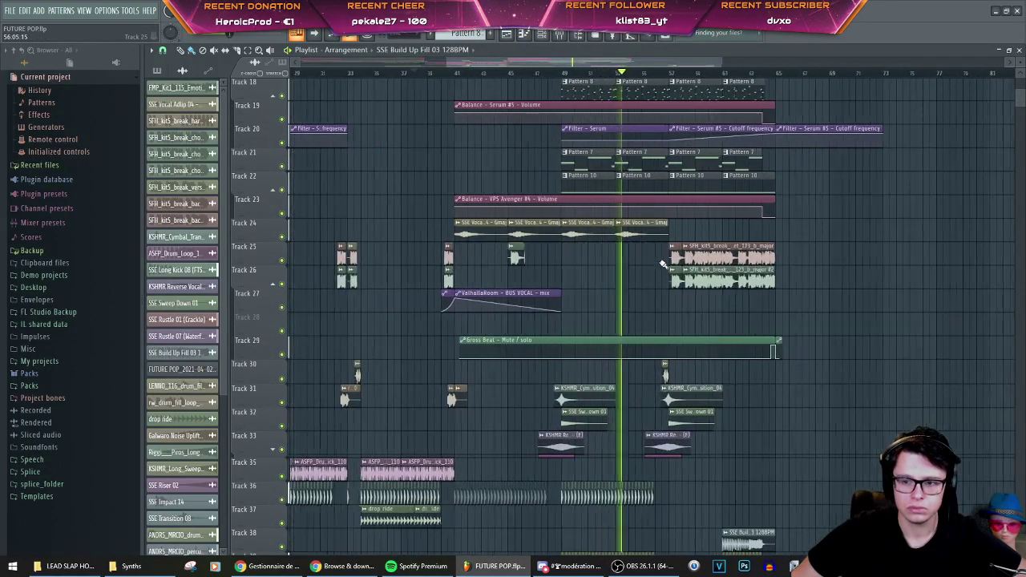
key("space")
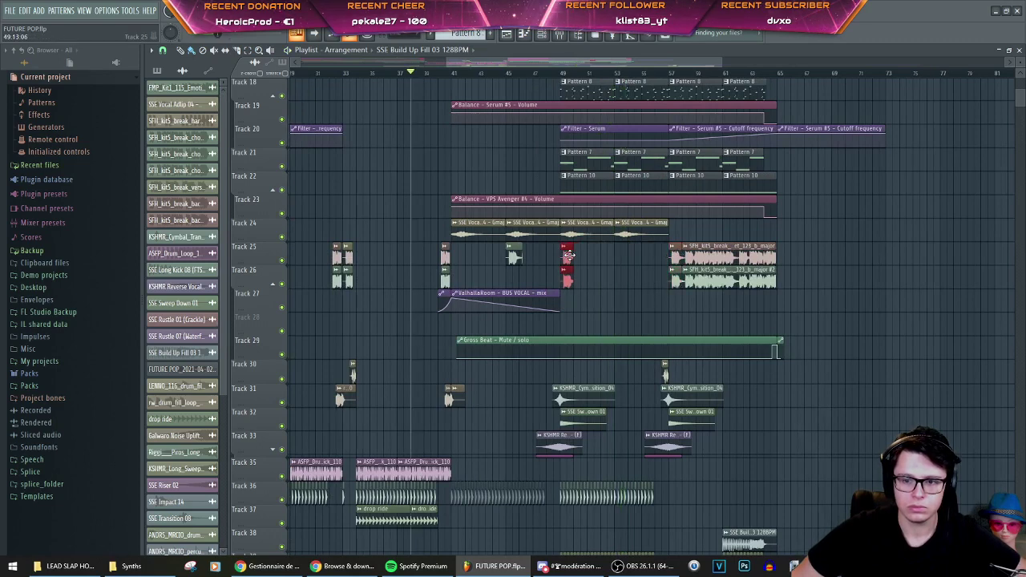
left_click(563, 74)
key("space")
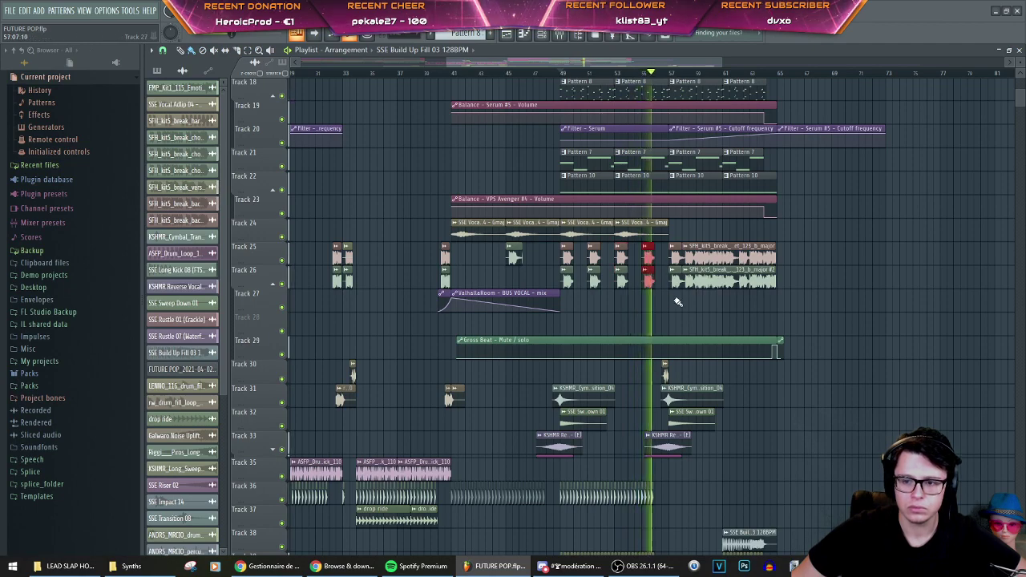
Step: Examine the drum, texture, Pattern 12 and riser tracks around bars 49 to 65 while the section plays
scroll(678, 302, "down", 10)
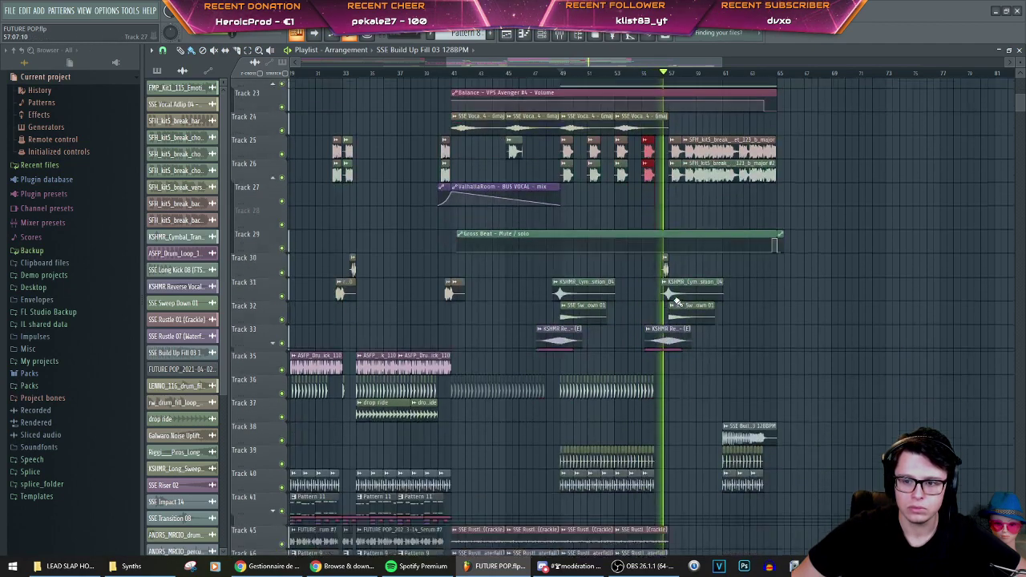
scroll(665, 313, "up", 4)
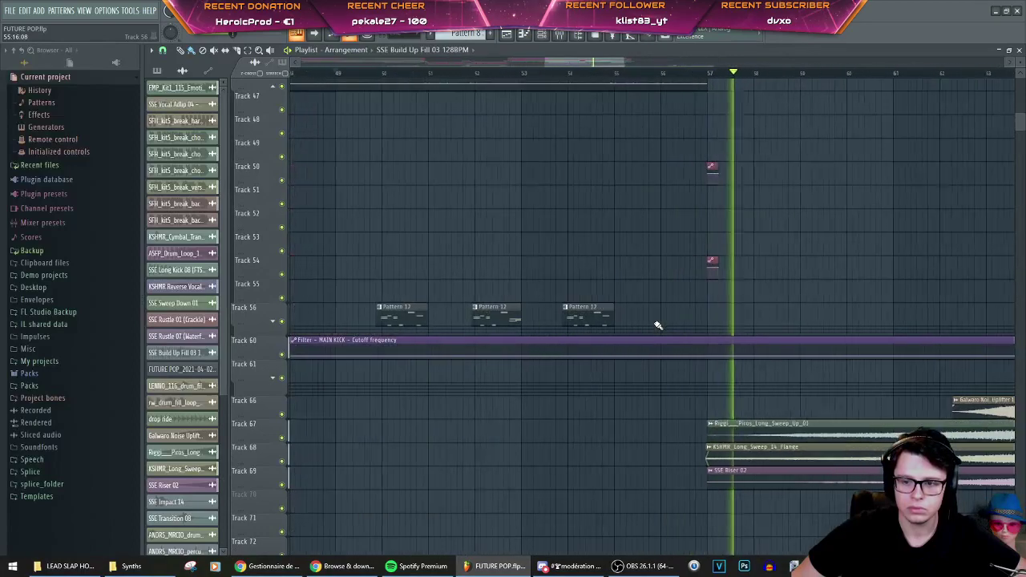
scroll(652, 151, "up", 6)
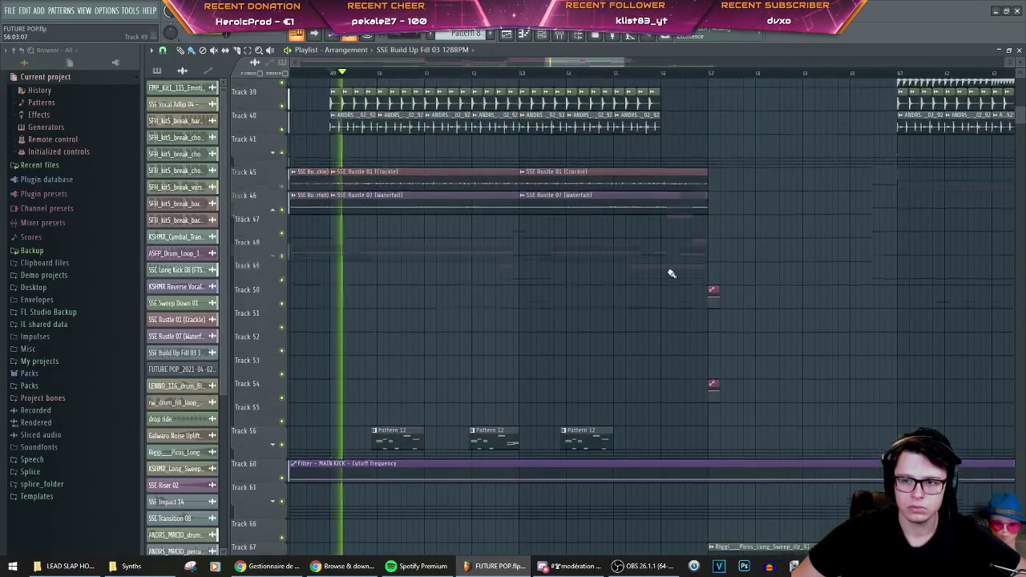
left_click(630, 74)
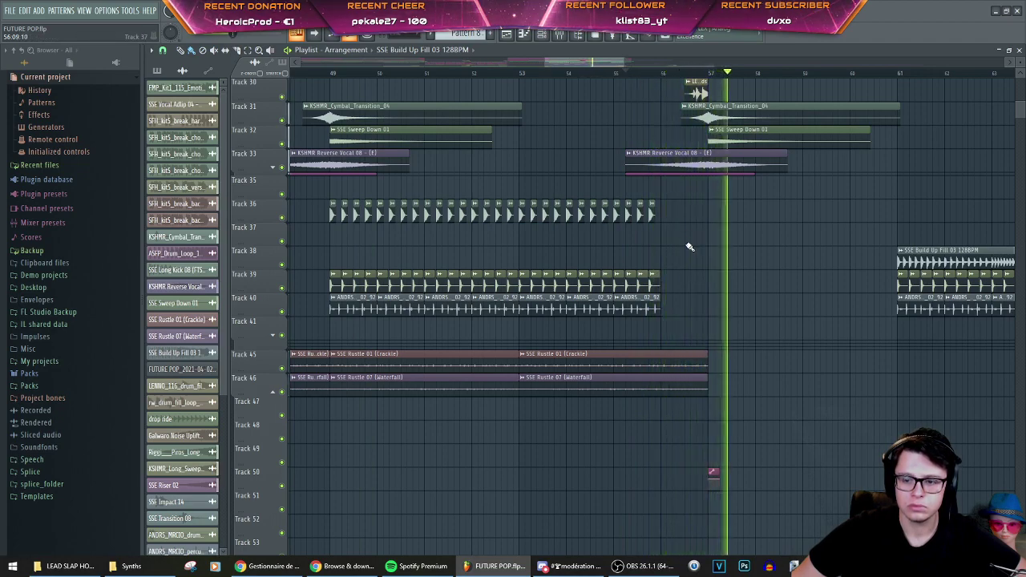
scroll(682, 265, "down", 5)
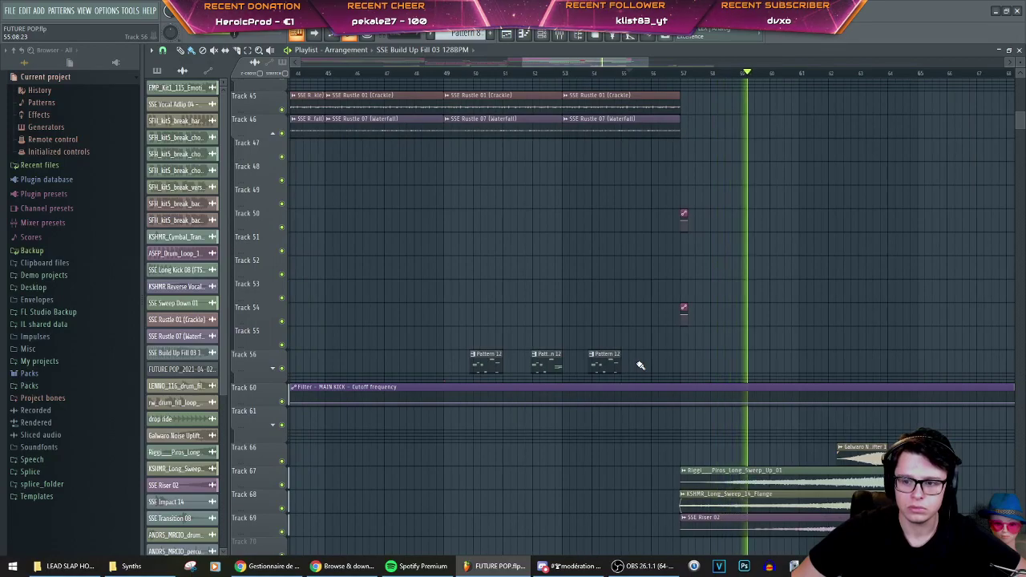
scroll(644, 357, "down", 7)
scroll(674, 343, "up", 3)
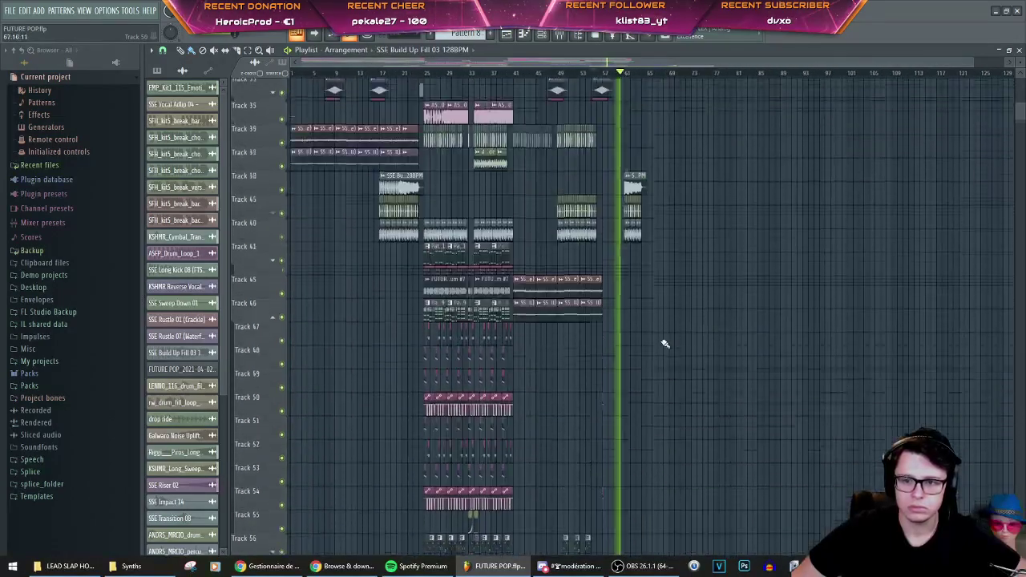
scroll(666, 345, "down", 5)
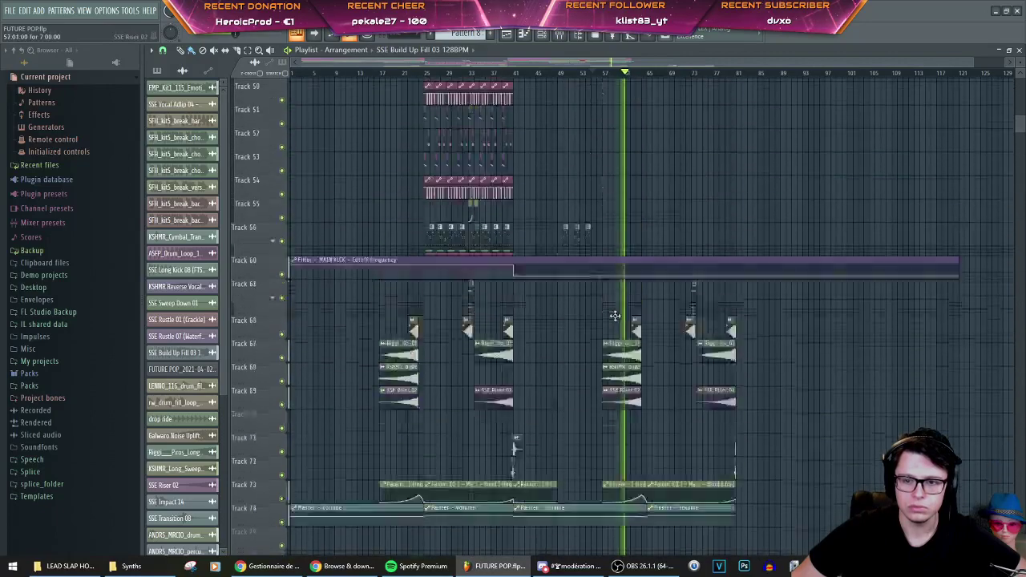
Step: Copy the Serum #7 audio clip to bar 57 on Track 45 and trim its end to bar 64
scroll(585, 355, "up", 6)
key("space")
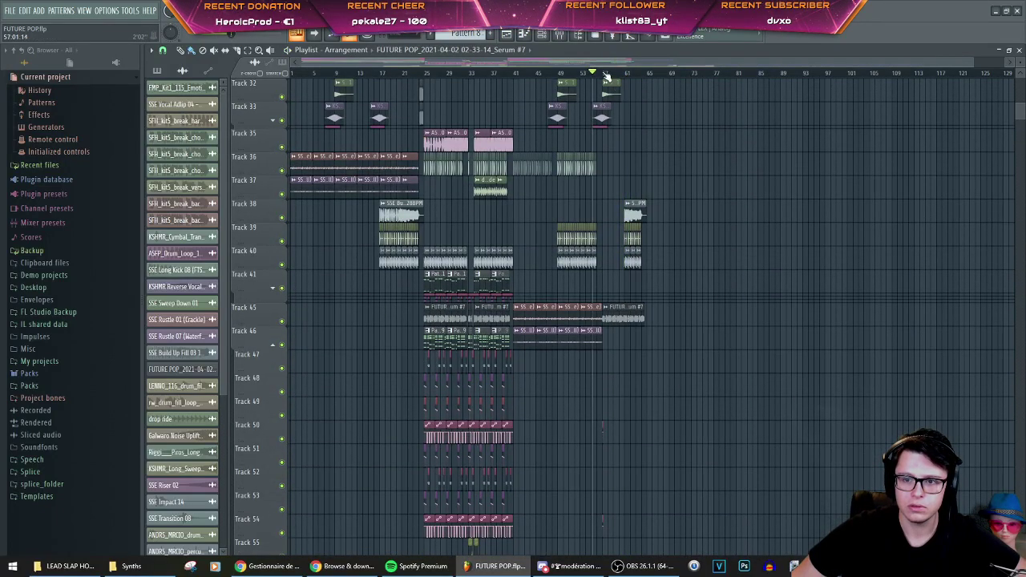
key("space")
scroll(648, 385, "up", 3)
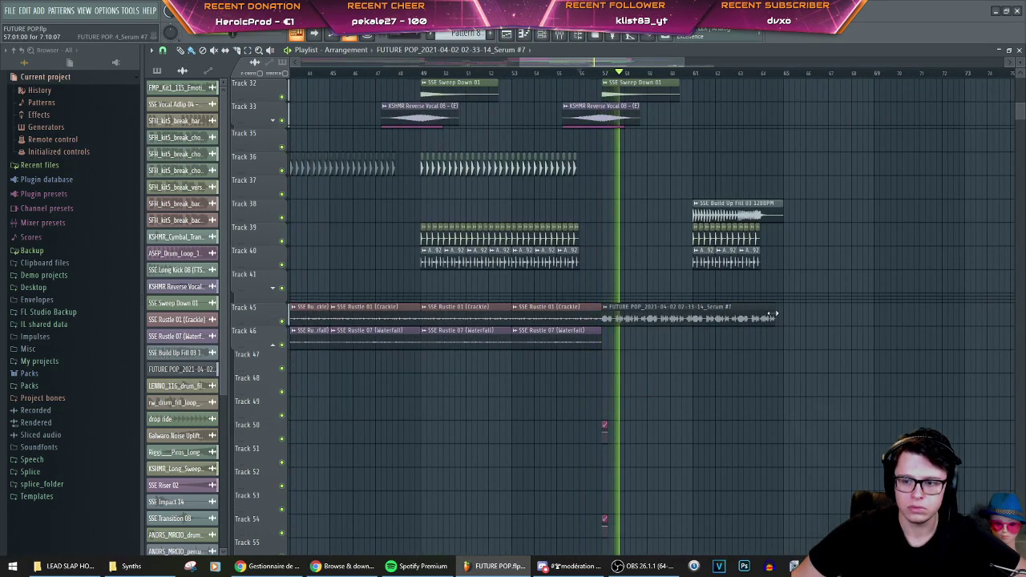
scroll(770, 317, "up", 2)
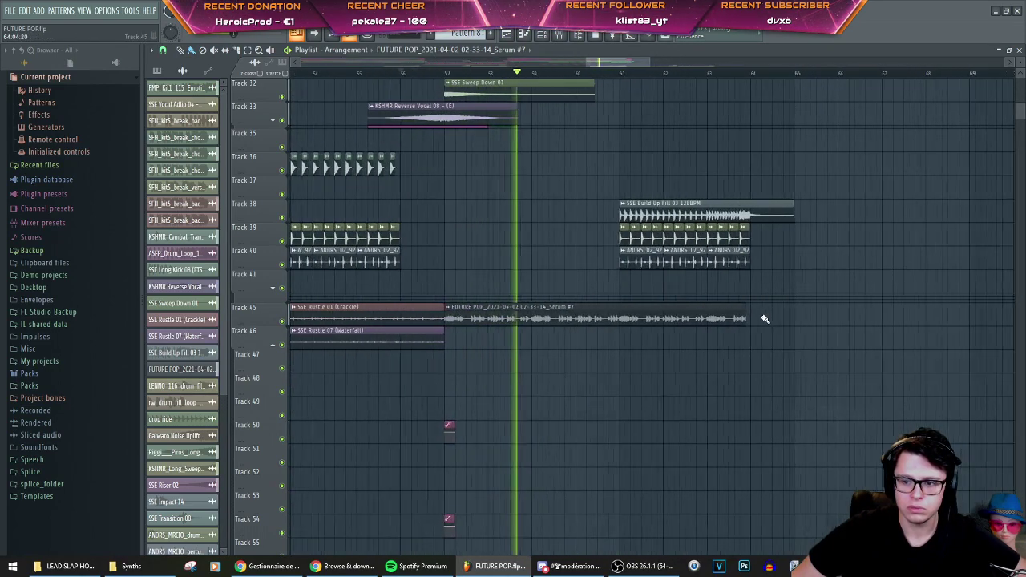
scroll(766, 319, "up", 2)
scroll(758, 318, "up", 2)
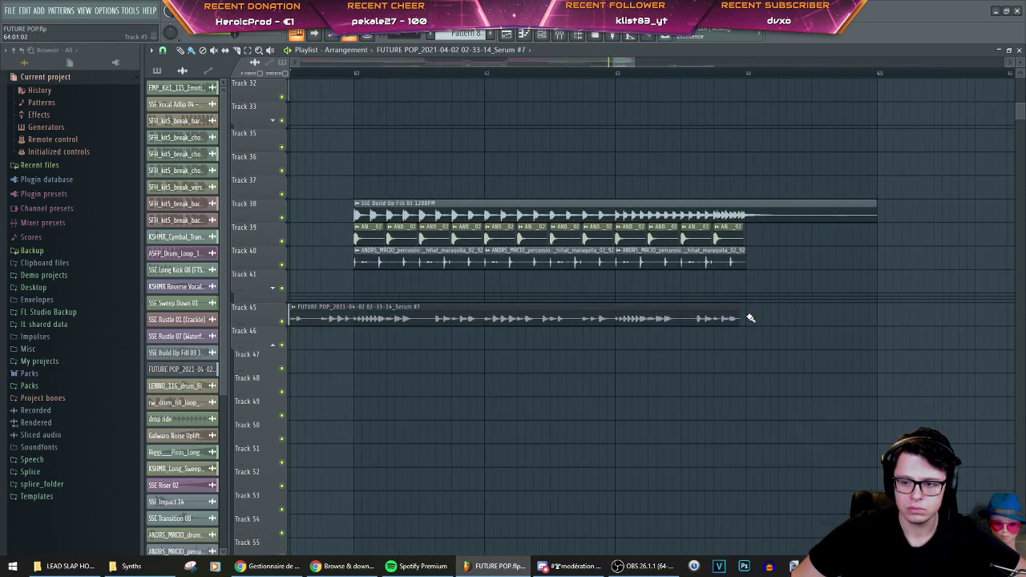
scroll(731, 312, "up", 4)
scroll(770, 319, "up", 2)
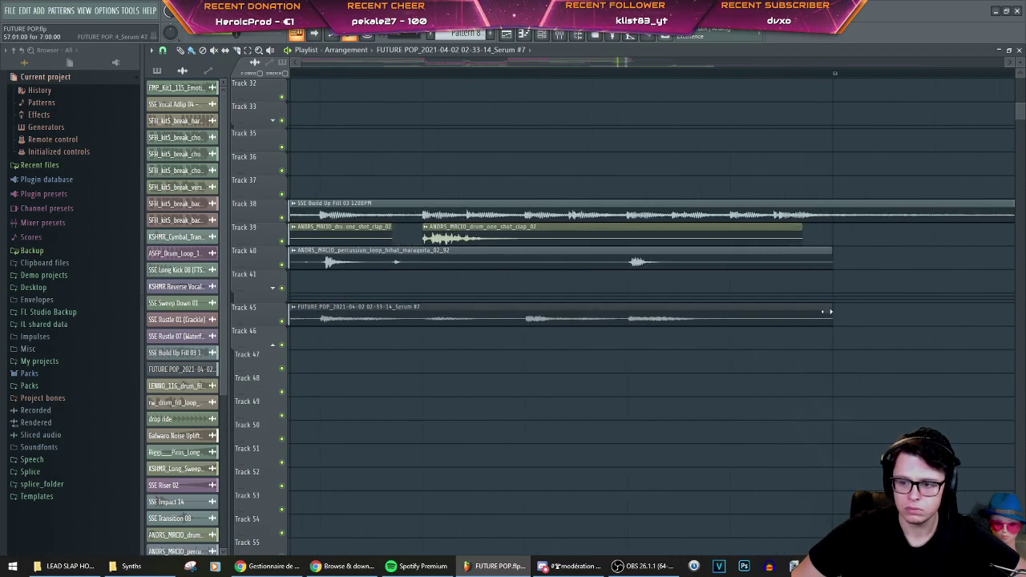
Step: Copy the Pattern 9 clips on Track 46 from bar 25 to bar 57
scroll(665, 355, "down", 3)
scroll(601, 355, "down", 3)
scroll(573, 361, "down", 3)
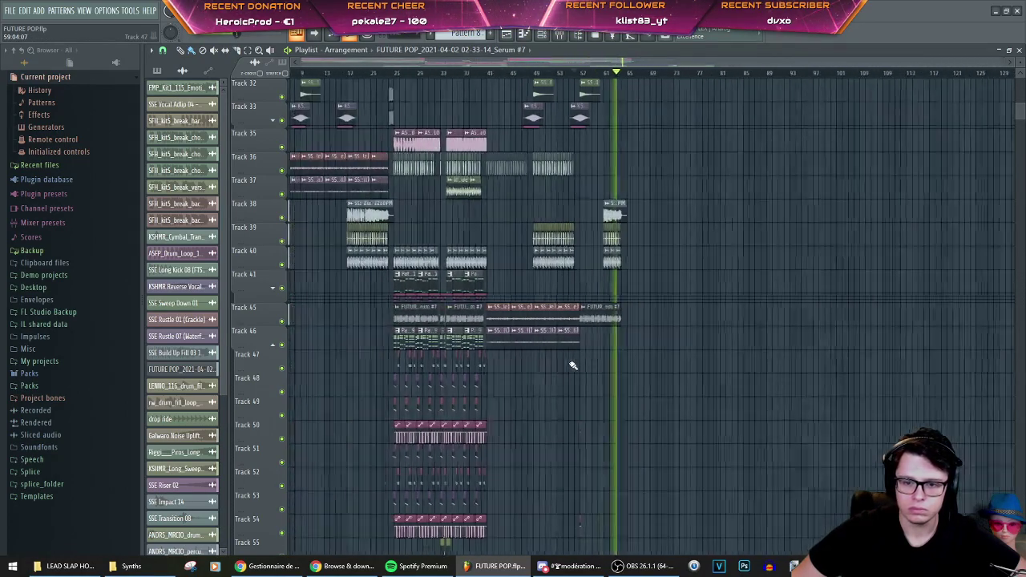
scroll(518, 363, "down", 2)
scroll(505, 357, "up", 2)
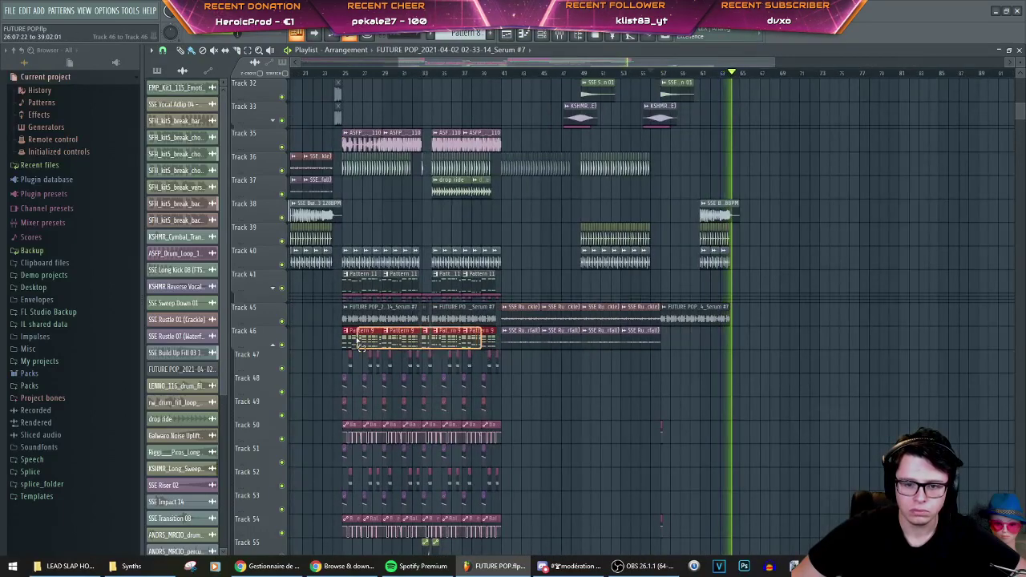
left_click_drag(491, 336, 772, 103)
scroll(758, 343, "up", 1)
scroll(645, 329, "down", 3)
scroll(625, 326, "down", 3)
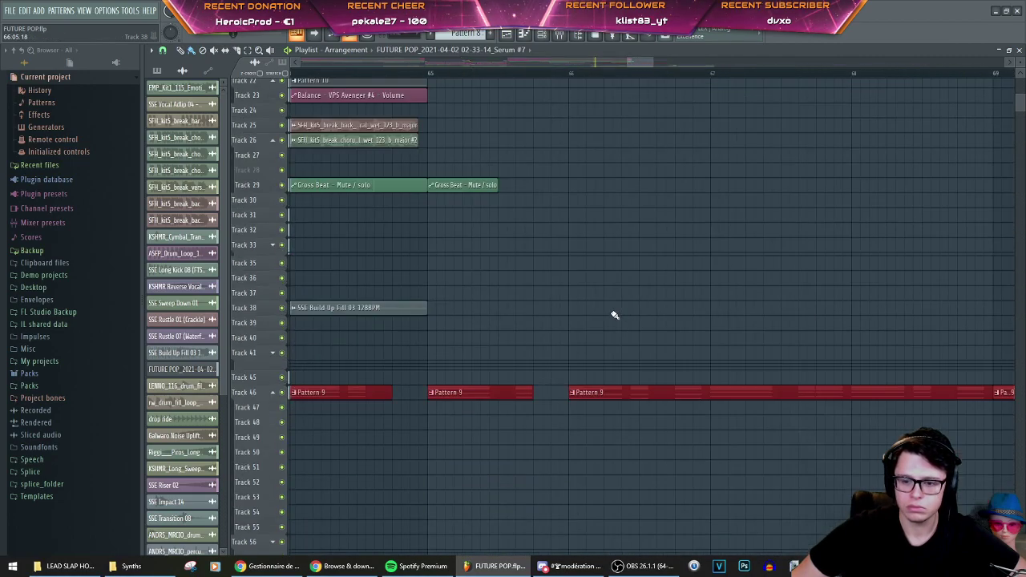
scroll(602, 325, "down", 3)
scroll(600, 328, "down", 3)
scroll(594, 360, "up", 3)
Step: Delete the surplus Pattern 9 copies from bar 65 on Track 46 and trim the last remaining clip to bar 64
key("space")
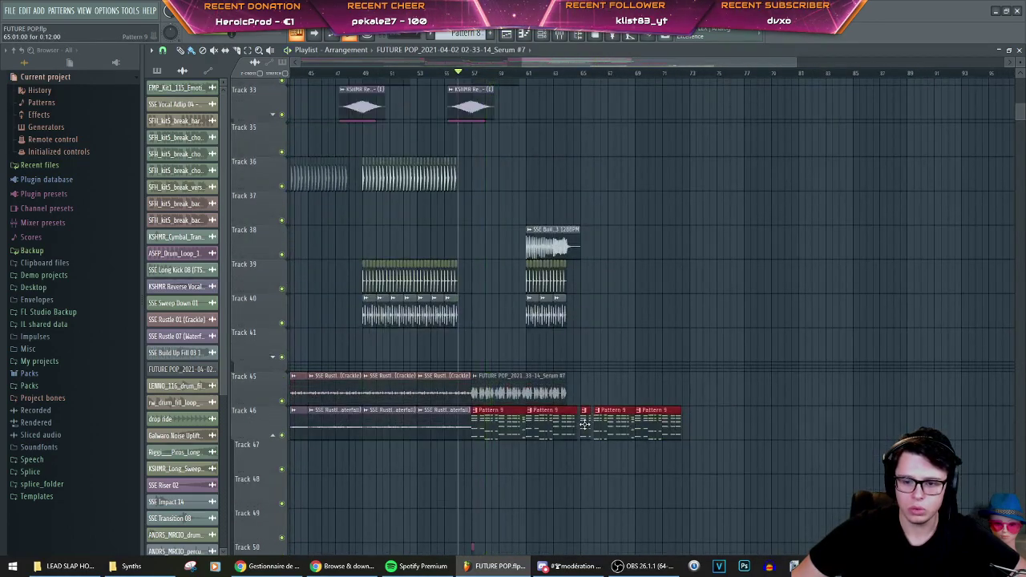
right_click(585, 425)
scroll(610, 425, "up", 2)
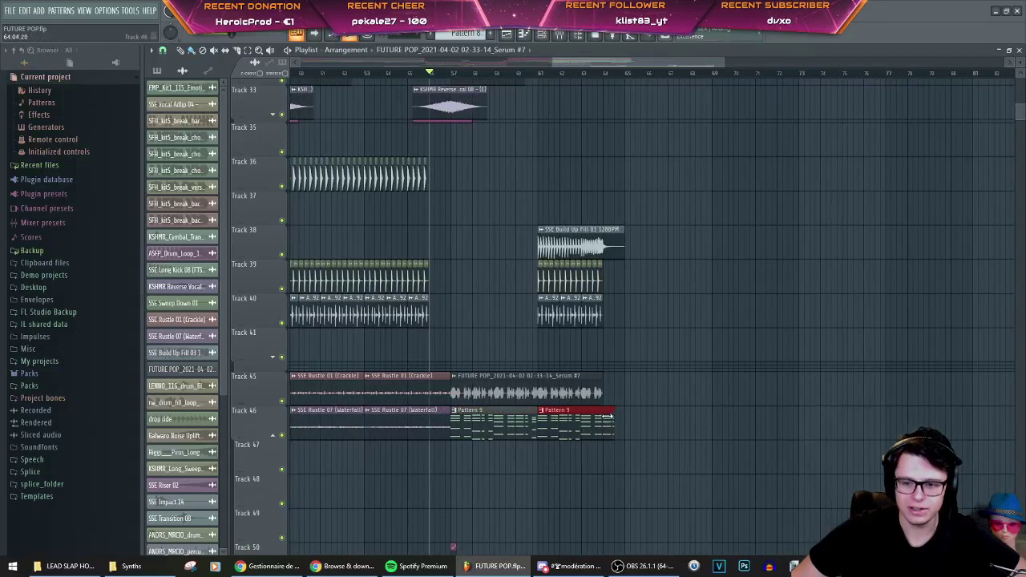
key("space")
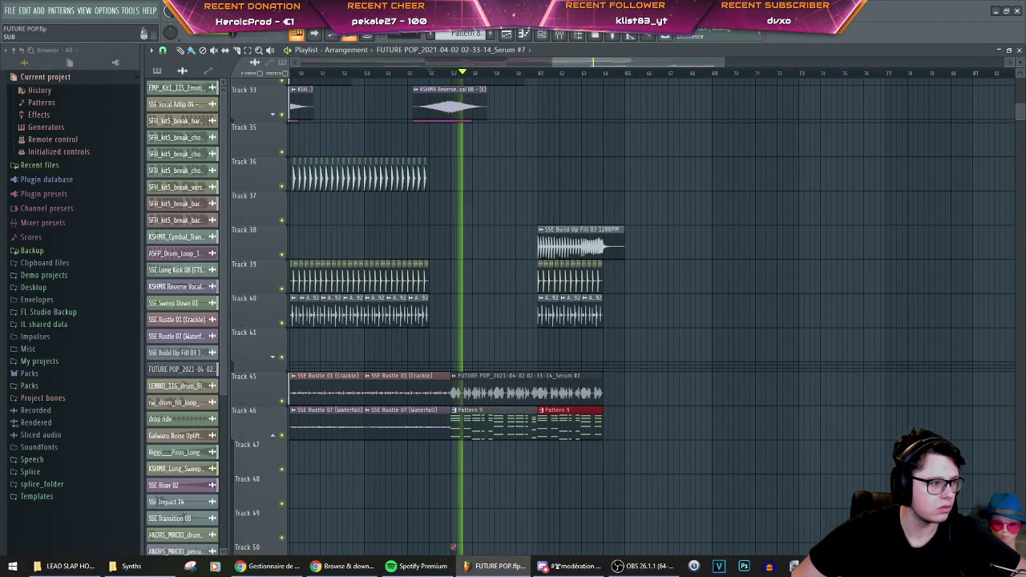
scroll(550, 458, "down", 3)
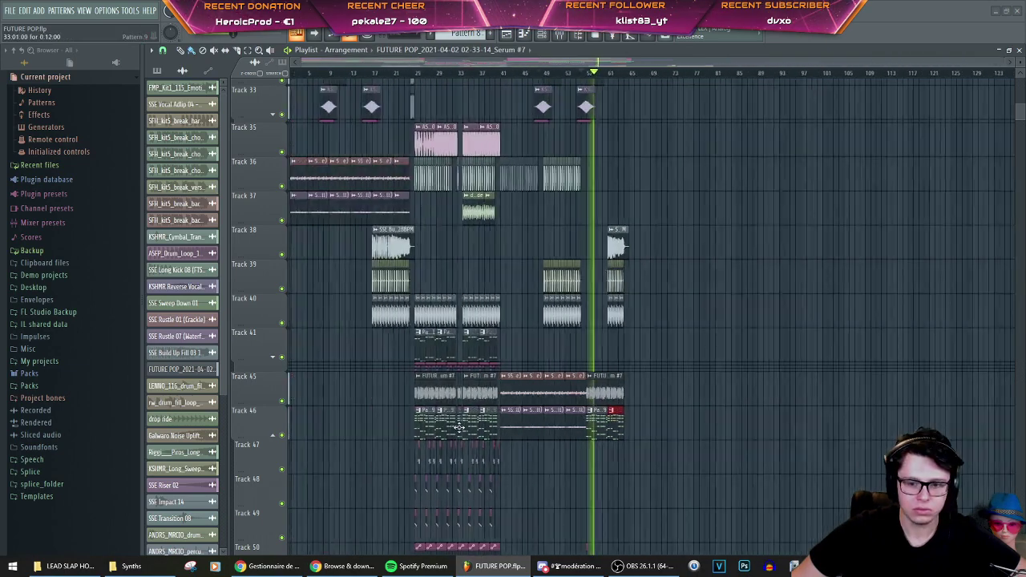
Step: Insert an empty track directly below Track 55 and group it with the track above
scroll(550, 458, "down", 5)
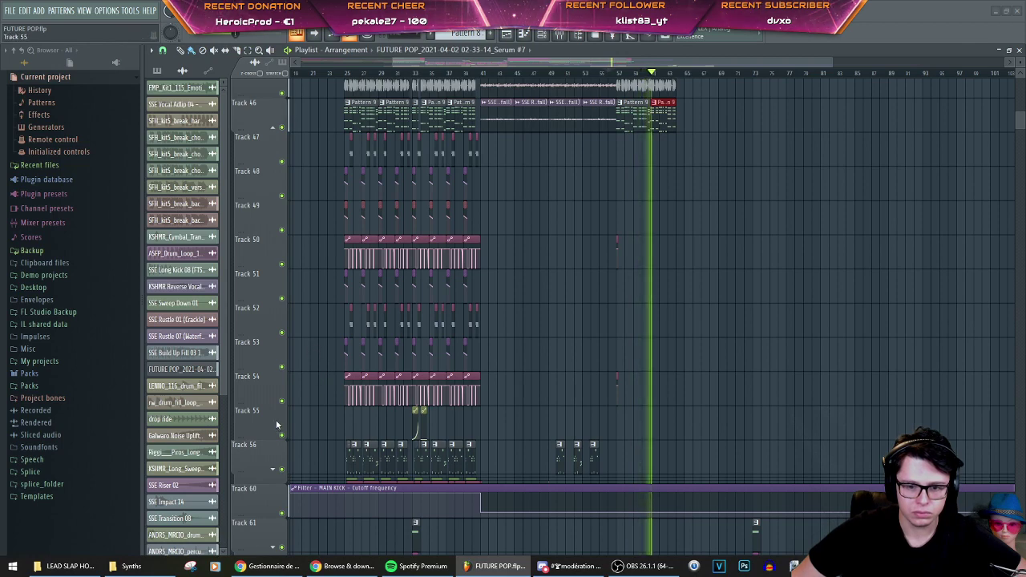
right_click(267, 449)
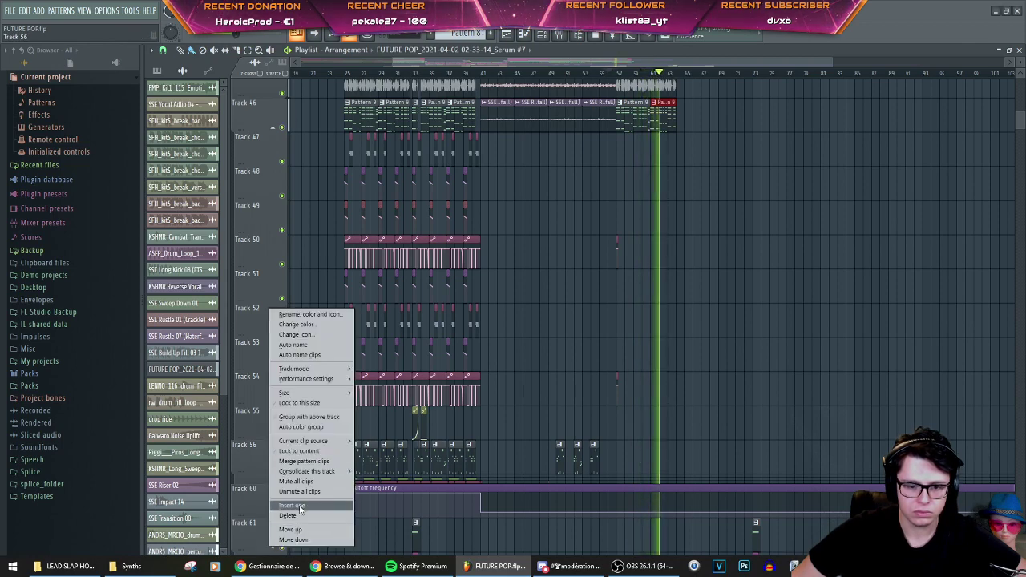
left_click(302, 509)
right_click(266, 455)
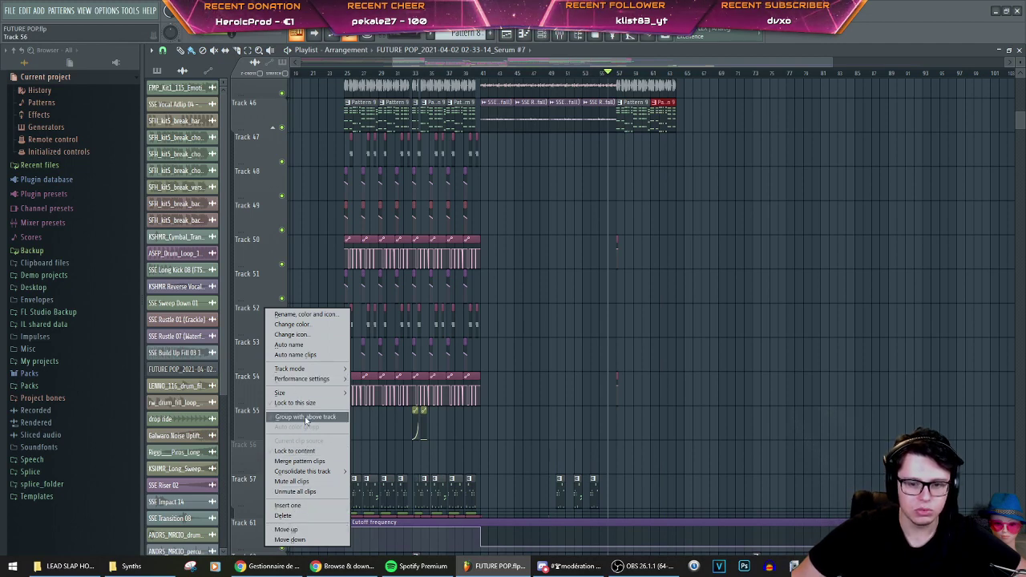
left_click(306, 418)
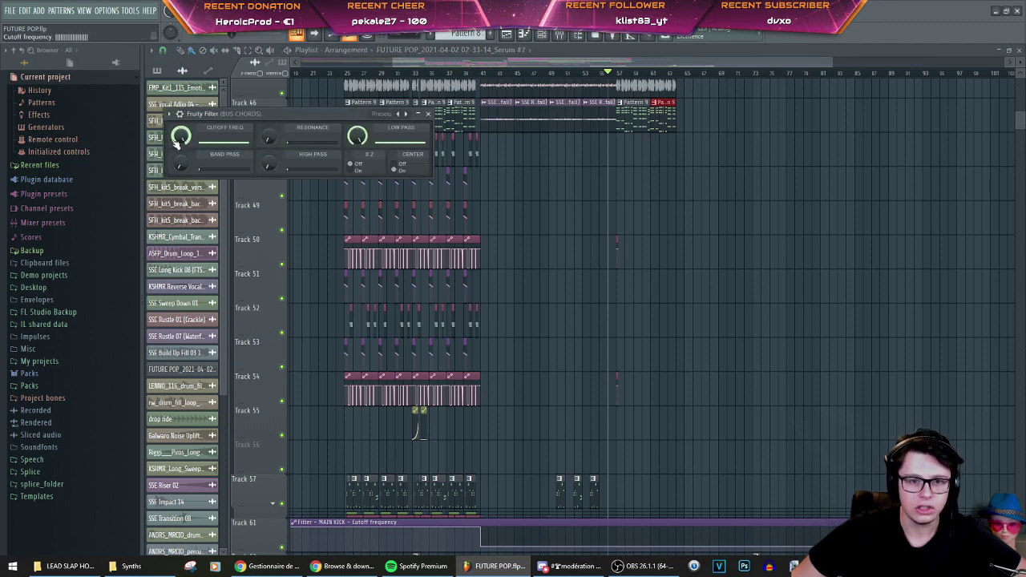
Step: Create an automation clip for the BUS CHORDS Fruity Filter cutoff frequency and place it on Track 56 from bar 1
right_click(177, 140)
left_click(211, 209)
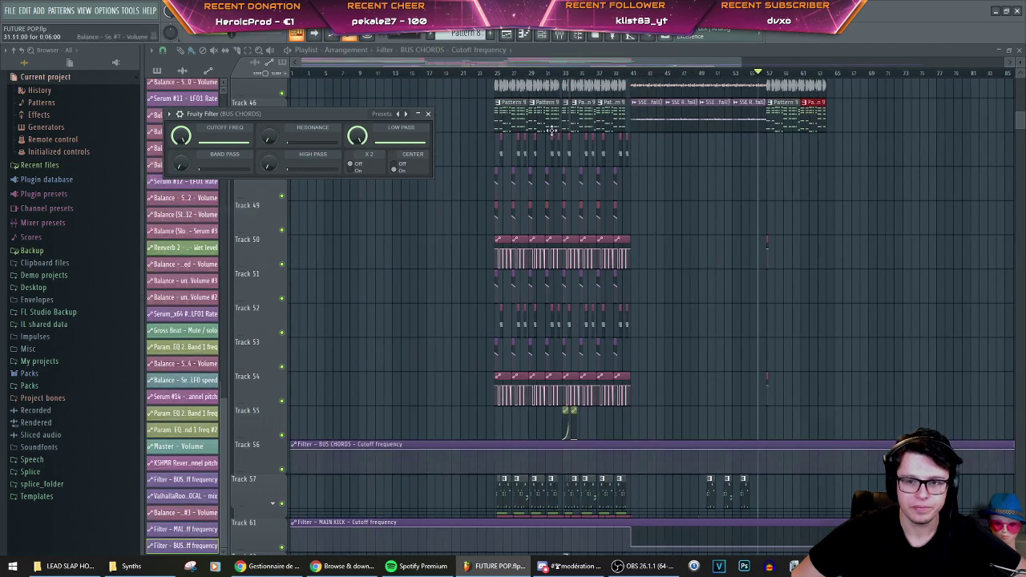
left_click_drag(426, 444, 825, 440)
scroll(901, 436, "up", 5)
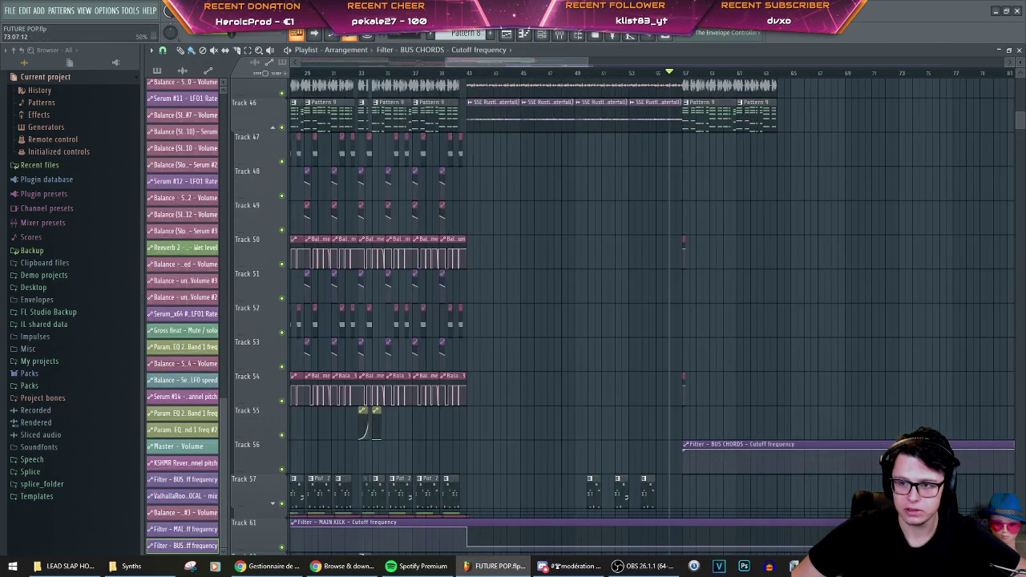
key("space")
scroll(508, 445, "down", 6)
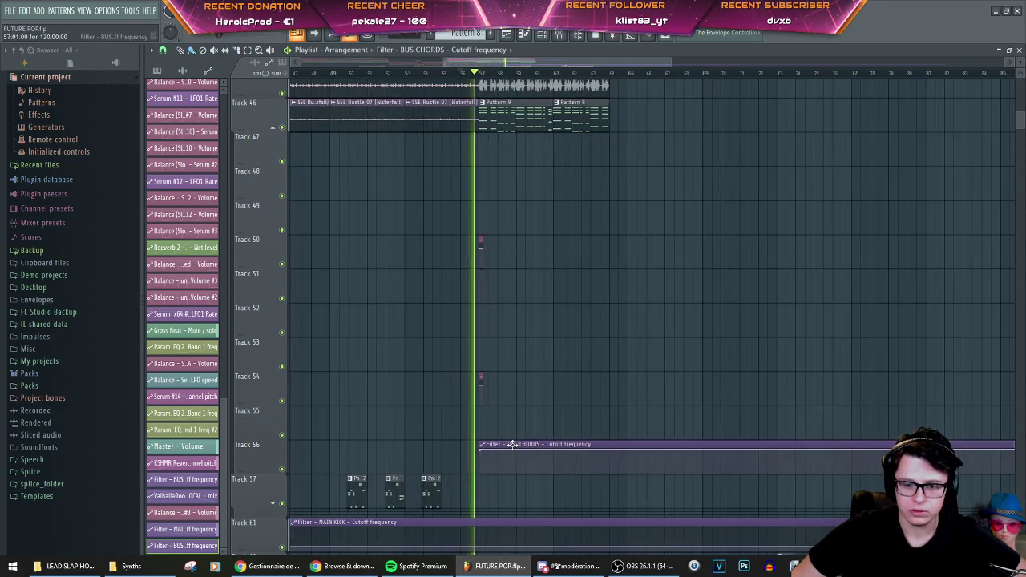
left_click_drag(518, 446, 164, 449)
Step: Shape the BUS CHORDS cutoff automation to drop to about 15% at bar 57 and curve up to 100% at bar 64
scroll(519, 440, "up", 5)
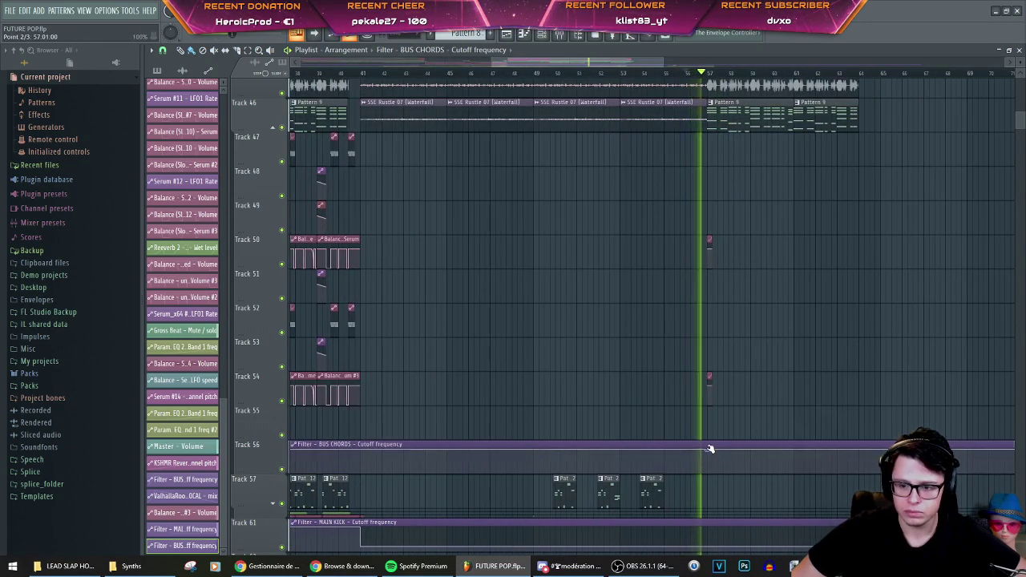
right_click(709, 450)
right_click(711, 466)
left_click_drag(709, 465, 709, 470)
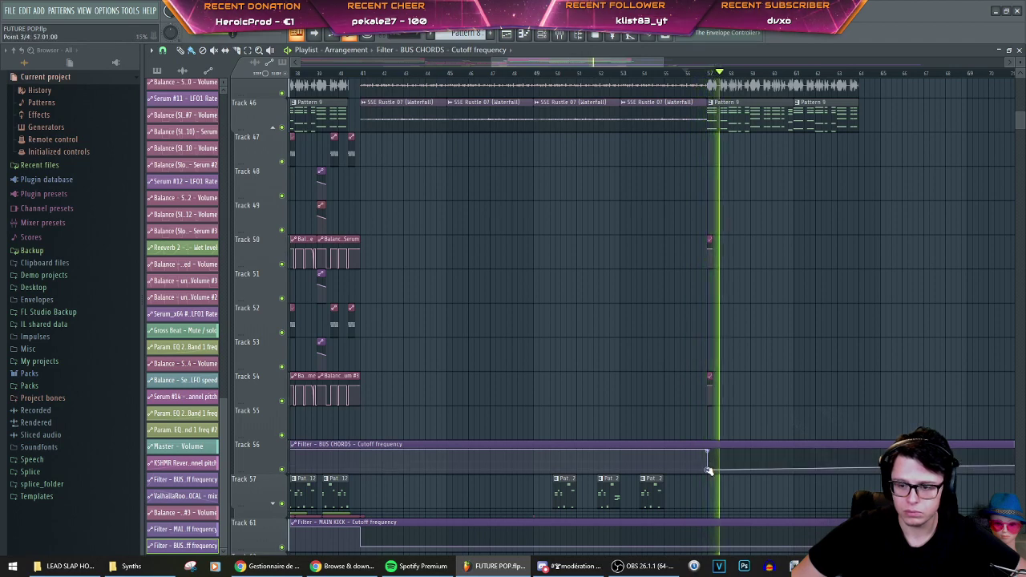
scroll(866, 471, "up", 1)
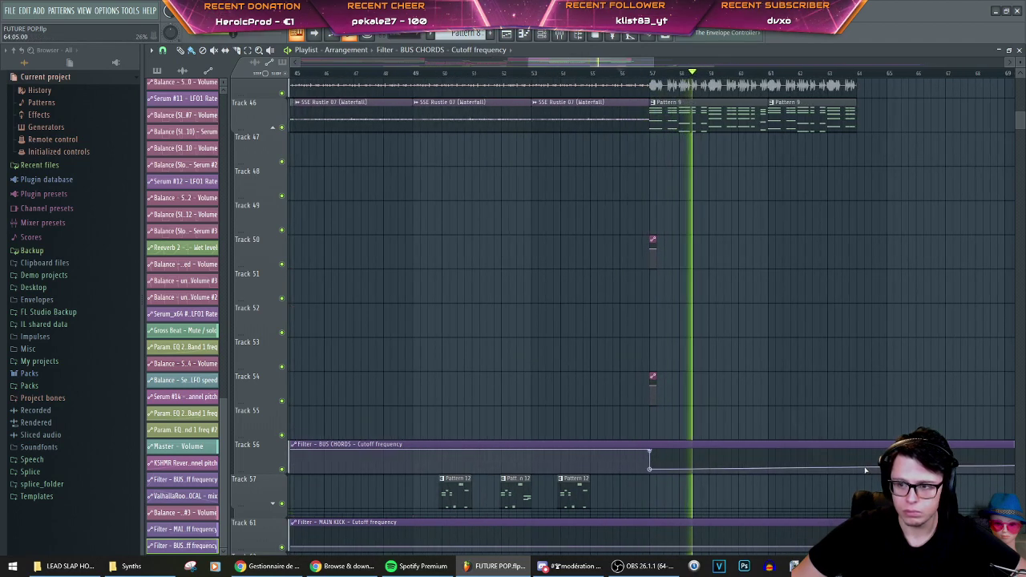
left_click_drag(858, 461, 863, 458)
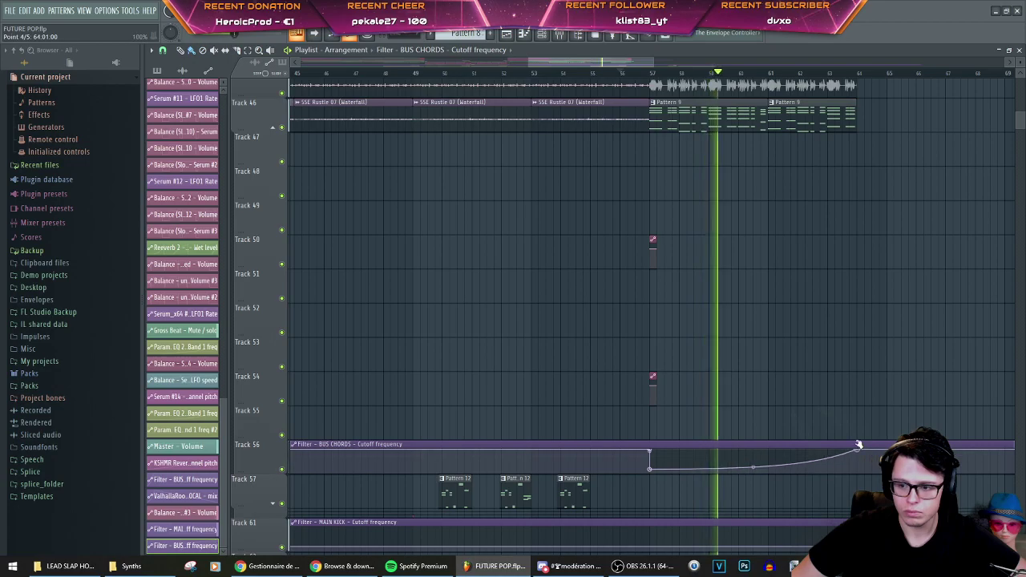
Step: Play the arrangement from bar 41 and examine the melodic, automation and vocal tracks up to bar 64
scroll(746, 455, "down", 5)
scroll(660, 408, "down", 3)
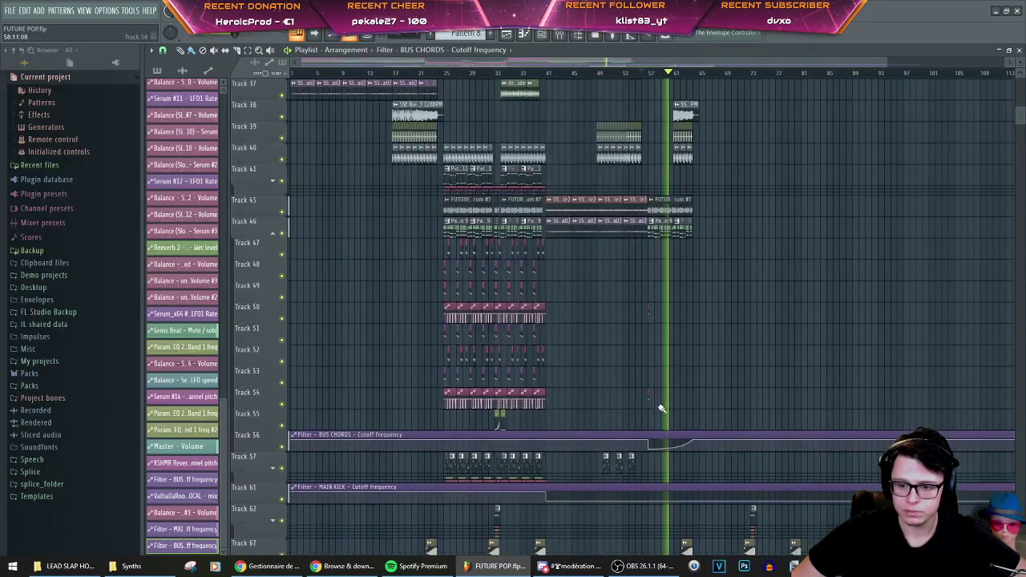
scroll(662, 396, "up", 2)
scroll(656, 398, "up", 12)
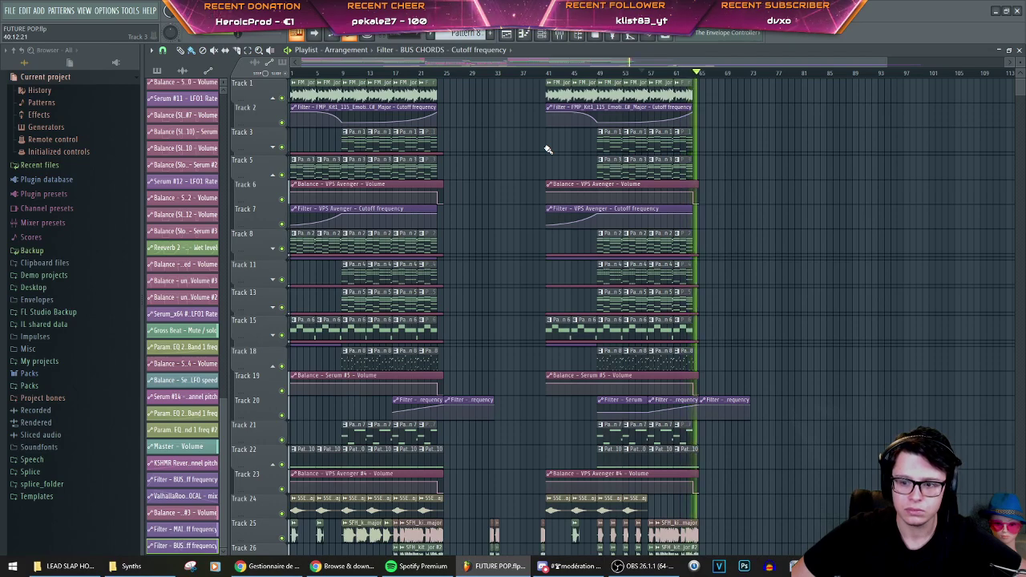
left_click(550, 75)
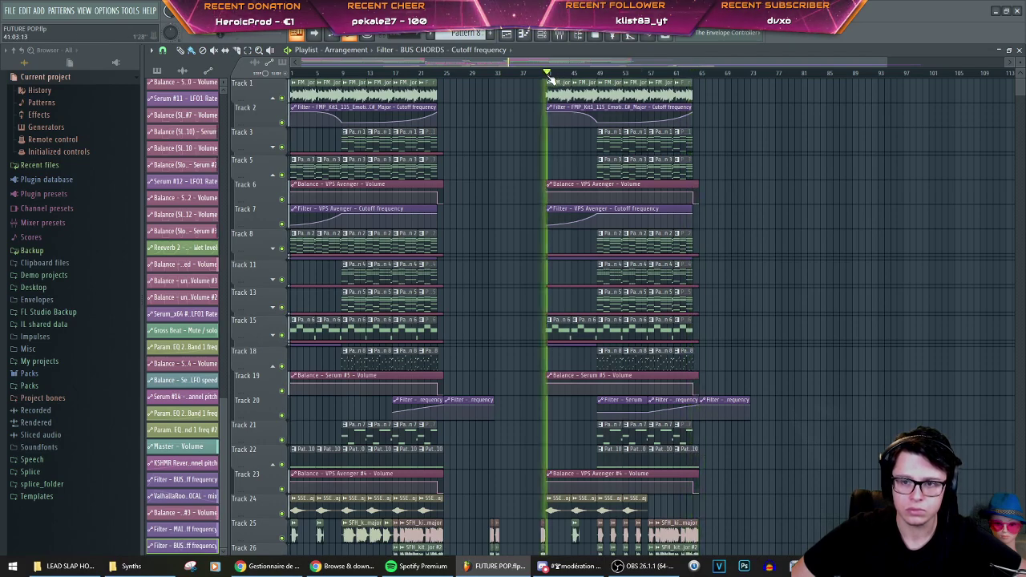
scroll(555, 277, "up", 2)
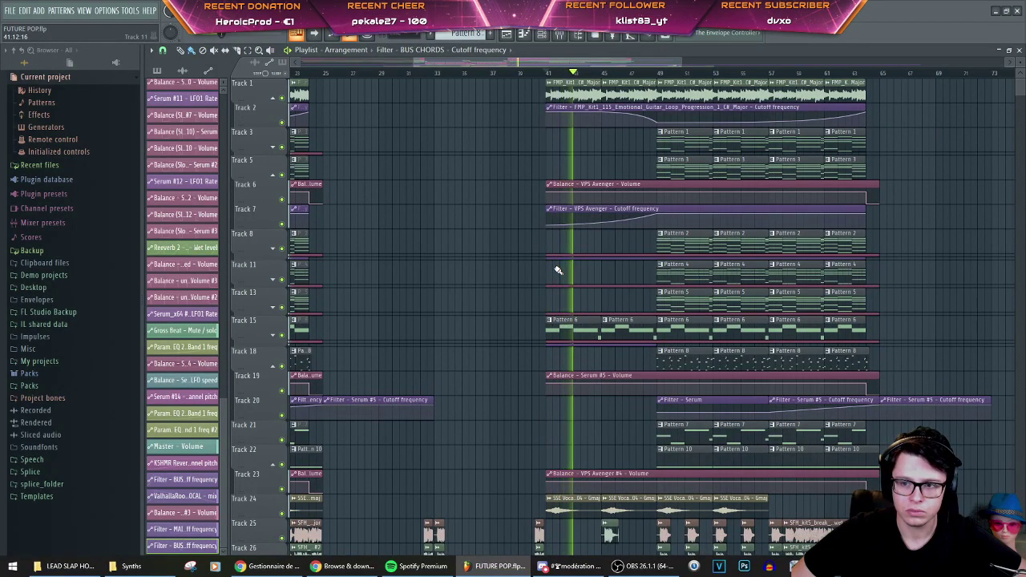
scroll(558, 271, "down", 5)
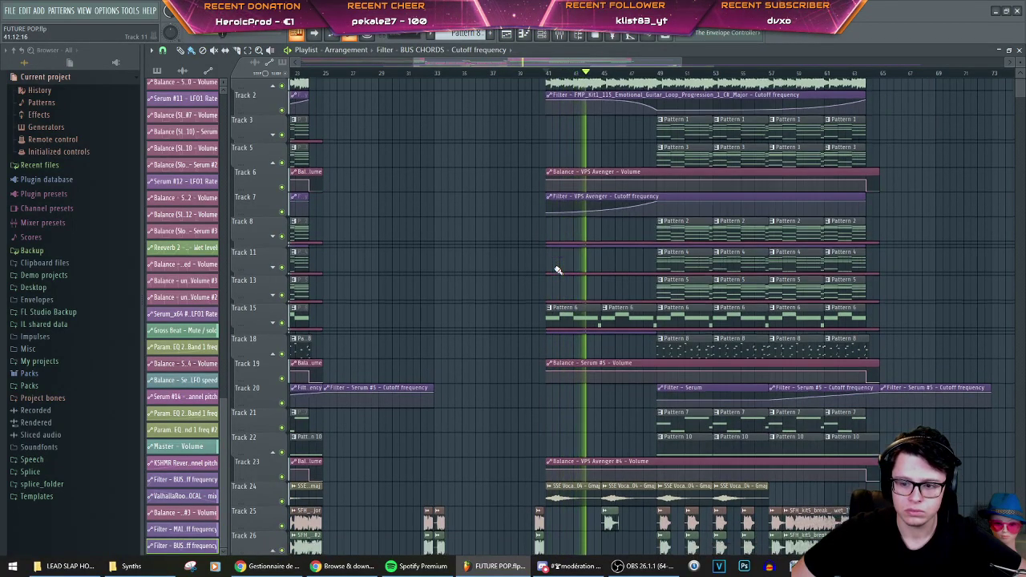
scroll(693, 329, "up", 4)
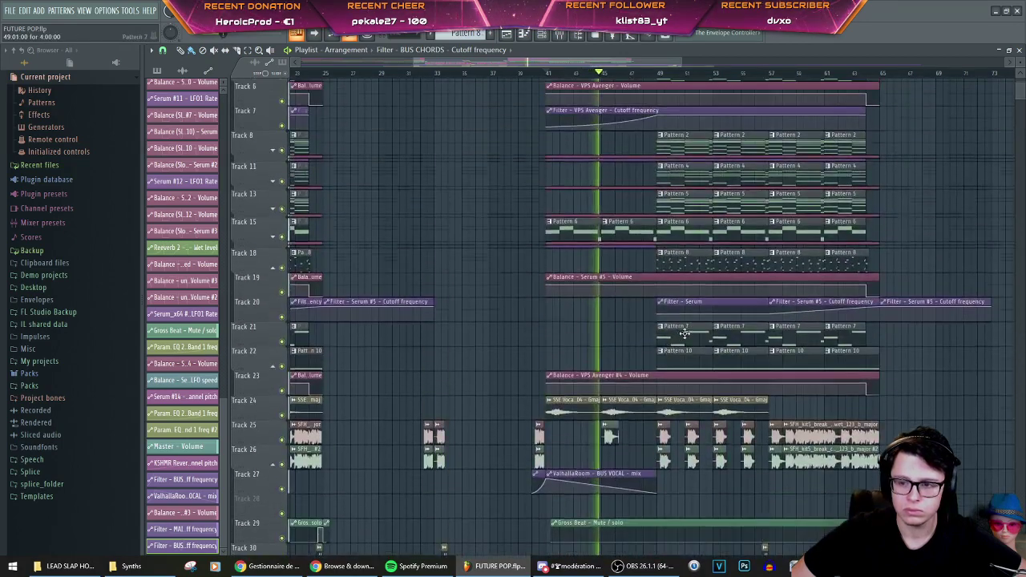
scroll(693, 329, "up", 1)
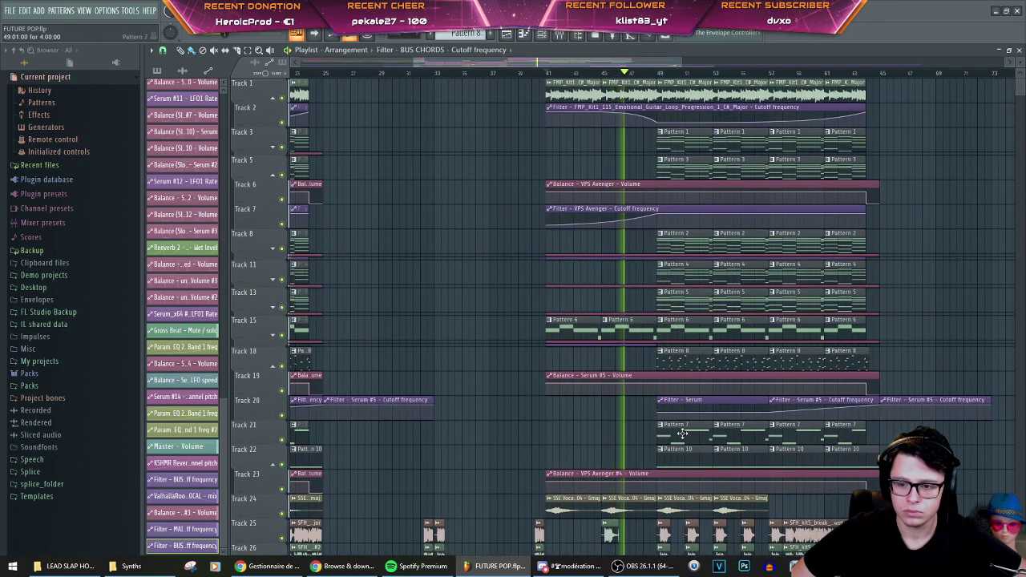
Step: Mute the first two Pattern 7 clips on Track 21 from bar 49, stop playback and save the project
left_click(214, 50)
left_click_drag(687, 441, 754, 438)
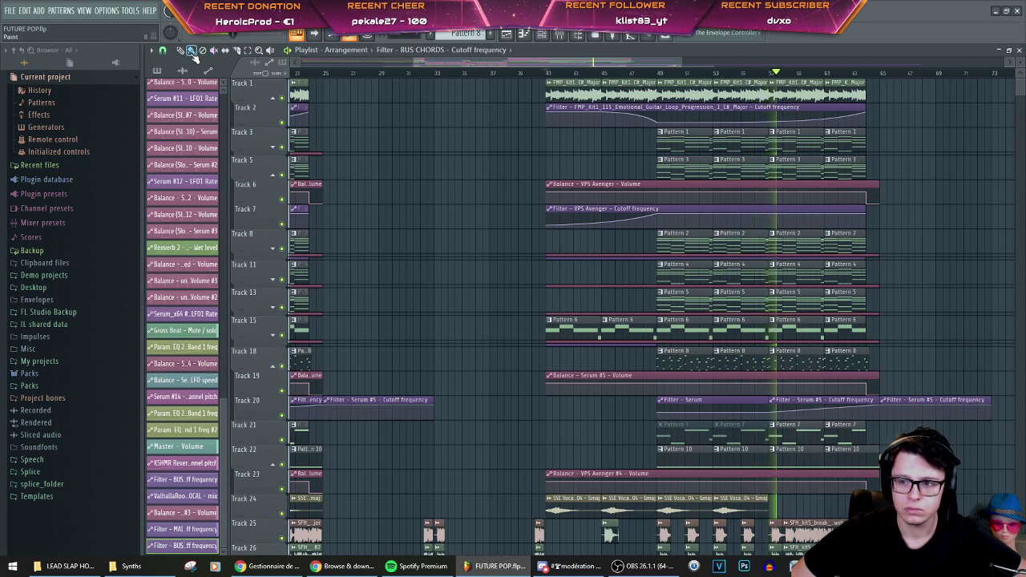
key("space")
key("ctrl+s")
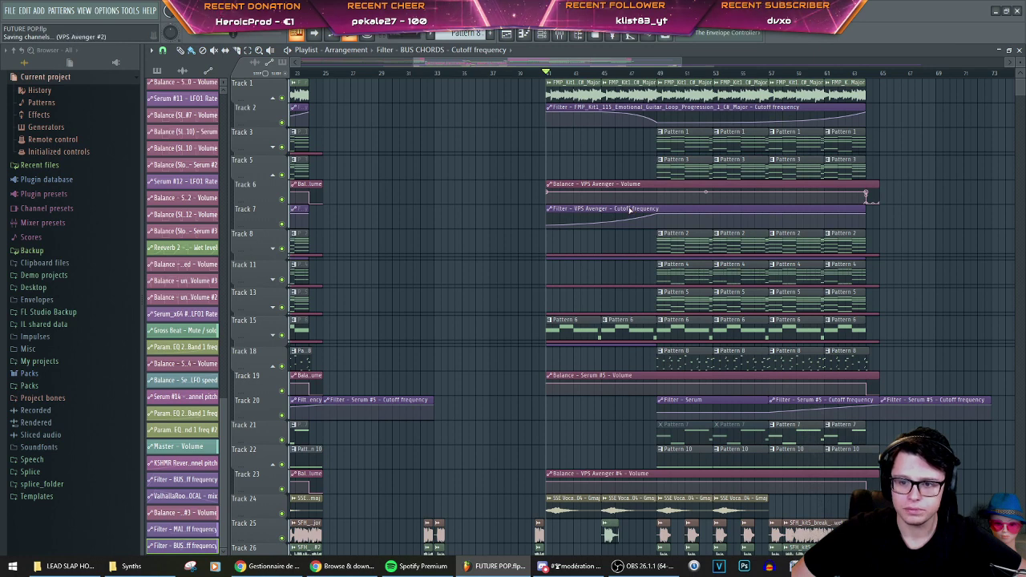
Step: Move the VPS Avenger and Piano 1 cutoff frequency automation clips on Tracks 7 and 10 from bar 41 to bar 49
left_click_drag(626, 210, 738, 207)
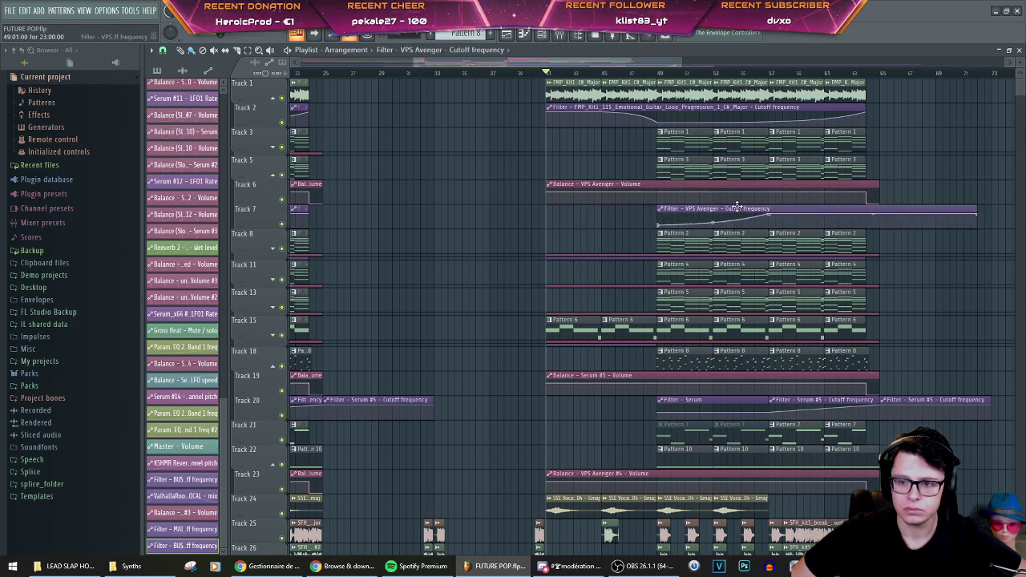
left_click(667, 73)
key("space")
left_click(271, 248)
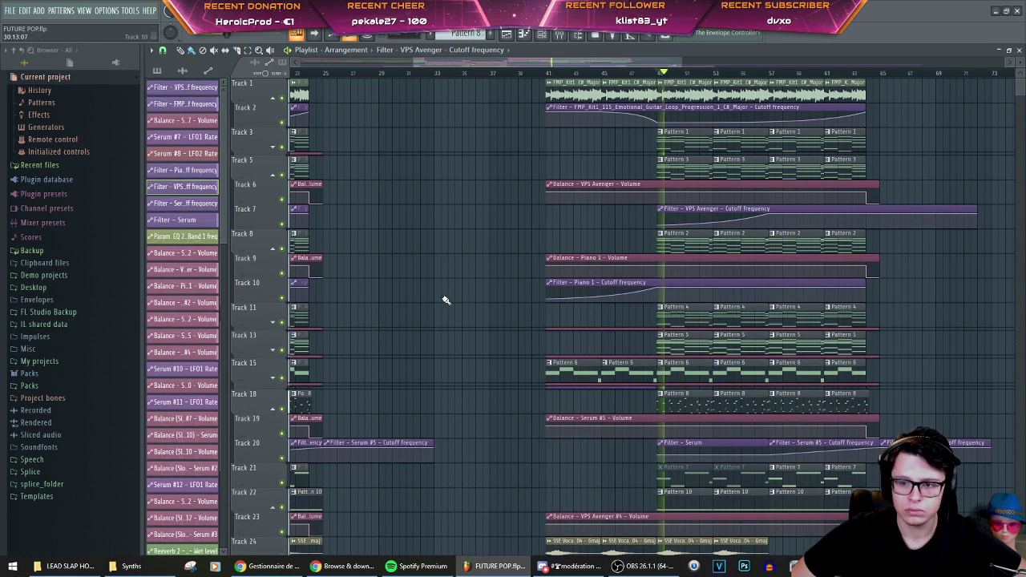
left_click_drag(625, 282, 723, 286)
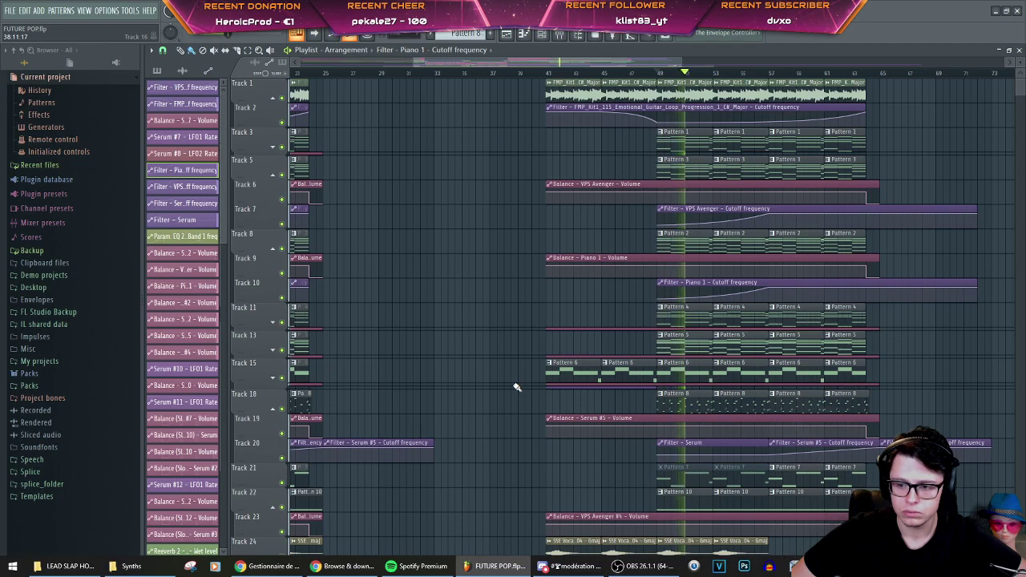
Step: Copy the second Pattern 12 clip on Track 57 to 55:16:00 so that the copy ends at bar 57
scroll(517, 387, "down", 12)
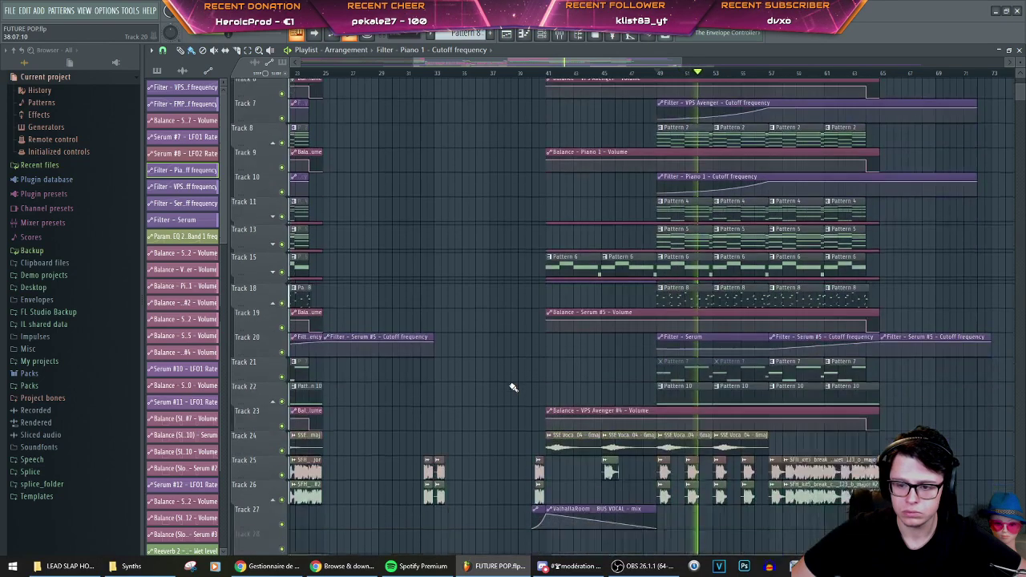
scroll(718, 331, "down", 2)
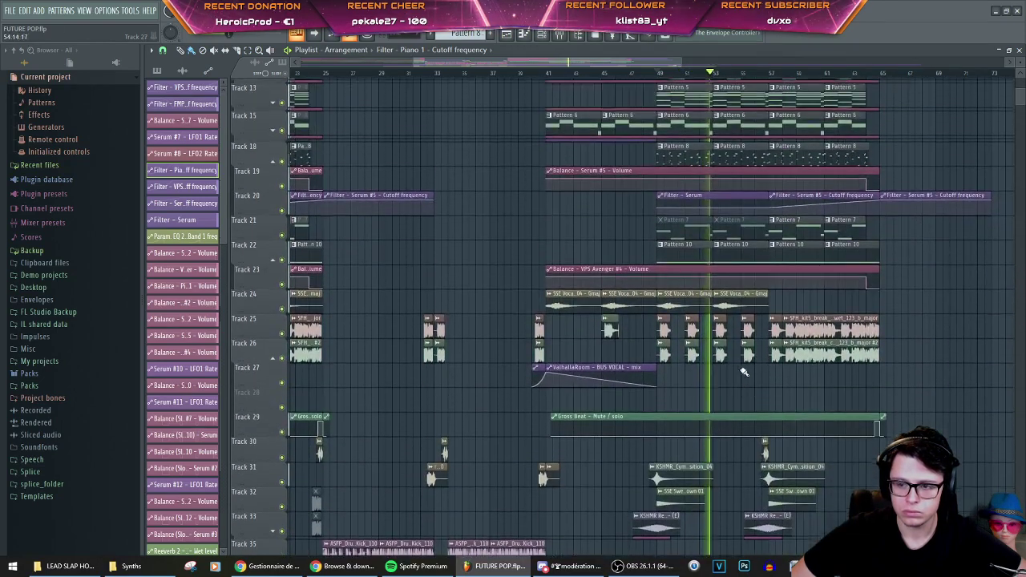
scroll(746, 404, "up", 7)
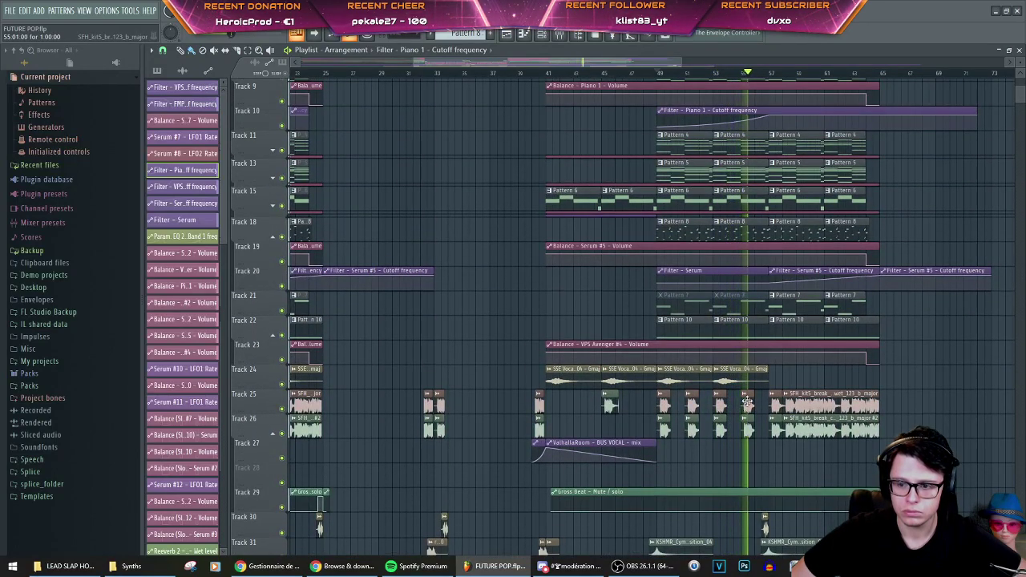
scroll(745, 405, "down", 12)
scroll(748, 383, "down", 1)
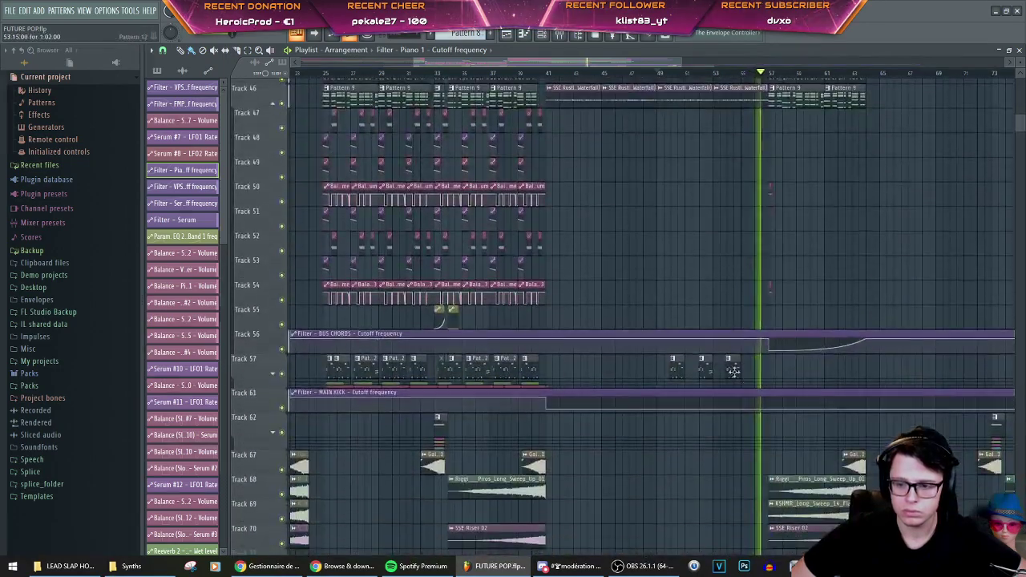
scroll(718, 374, "up", 4)
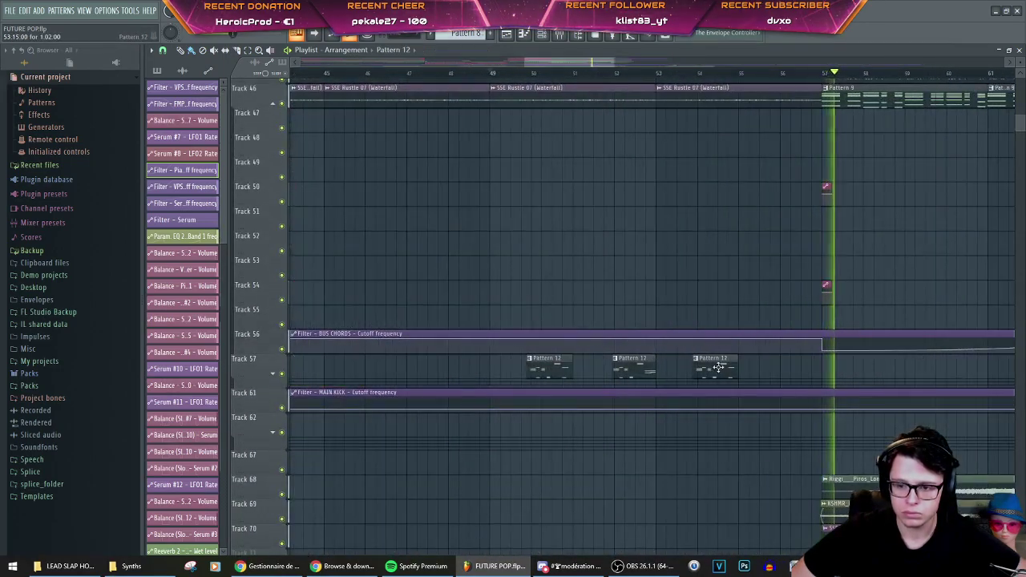
left_click_drag(717, 368, 721, 306)
right_click(713, 313)
left_click_drag(642, 369, 807, 367)
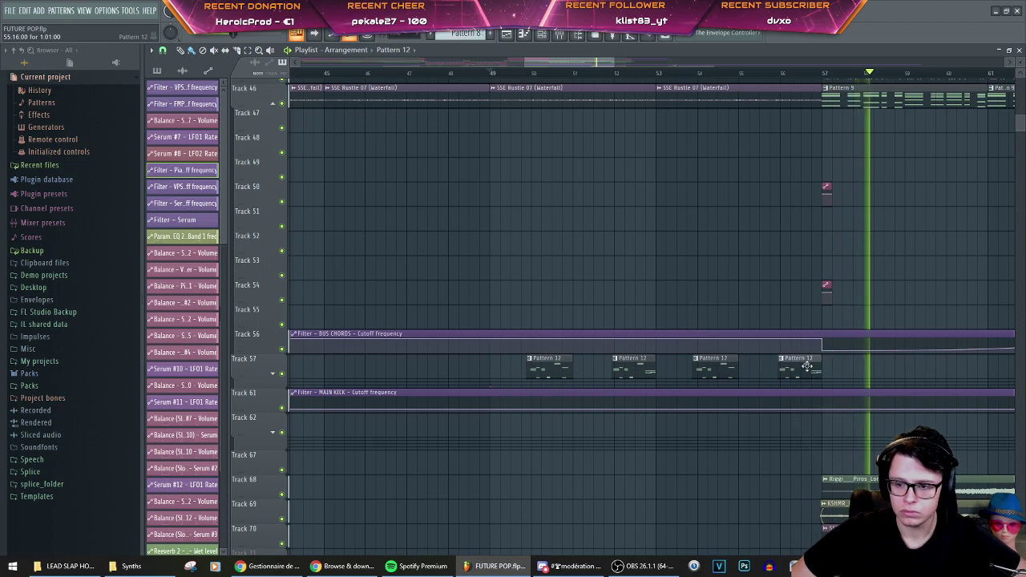
Step: Play the arrangement from bar 56 to check the added Pattern 12 clip and the transition into bar 57
key("space")
key("space")
left_click(781, 78)
left_click(780, 74)
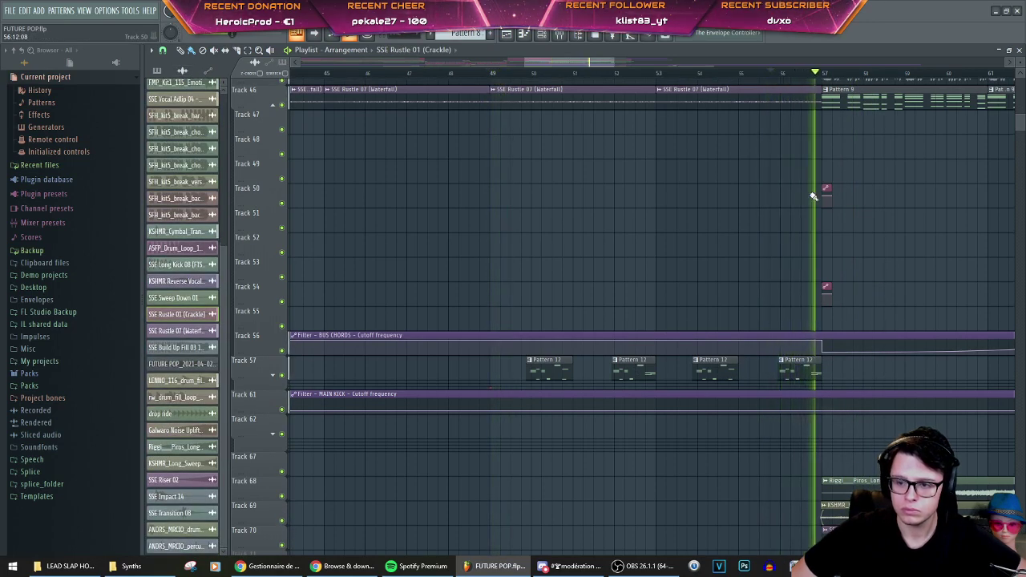
scroll(761, 250, "up", 4)
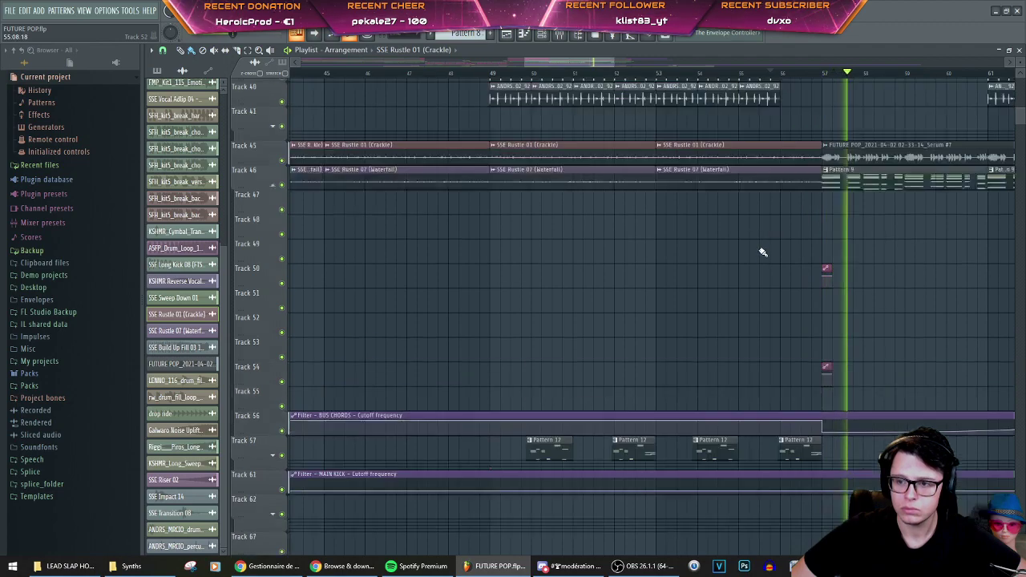
scroll(700, 286, "down", 3)
key("F5")
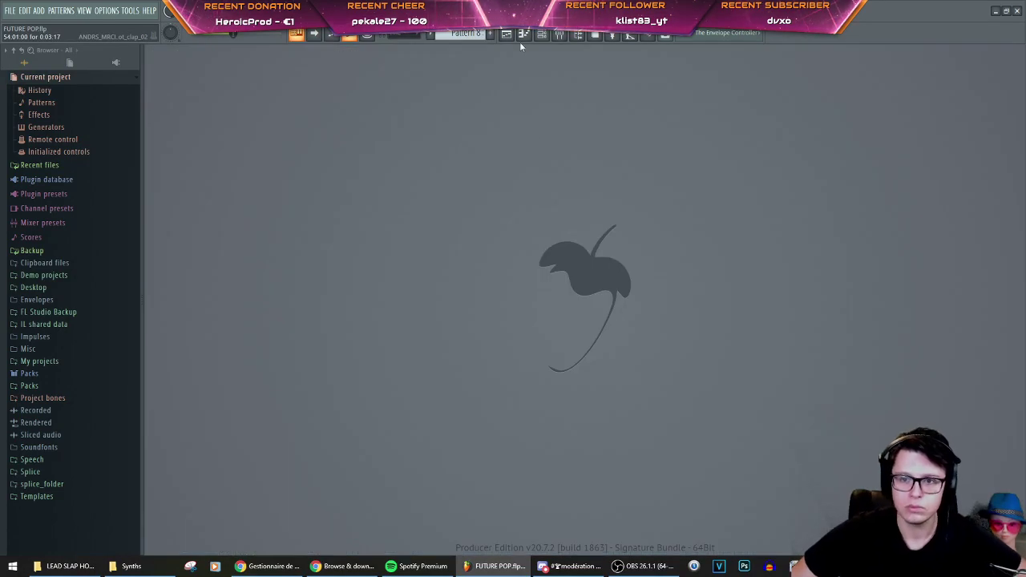
key("F5")
Step: Run the macro that switches smart disable for all plugins
left_click(107, 10)
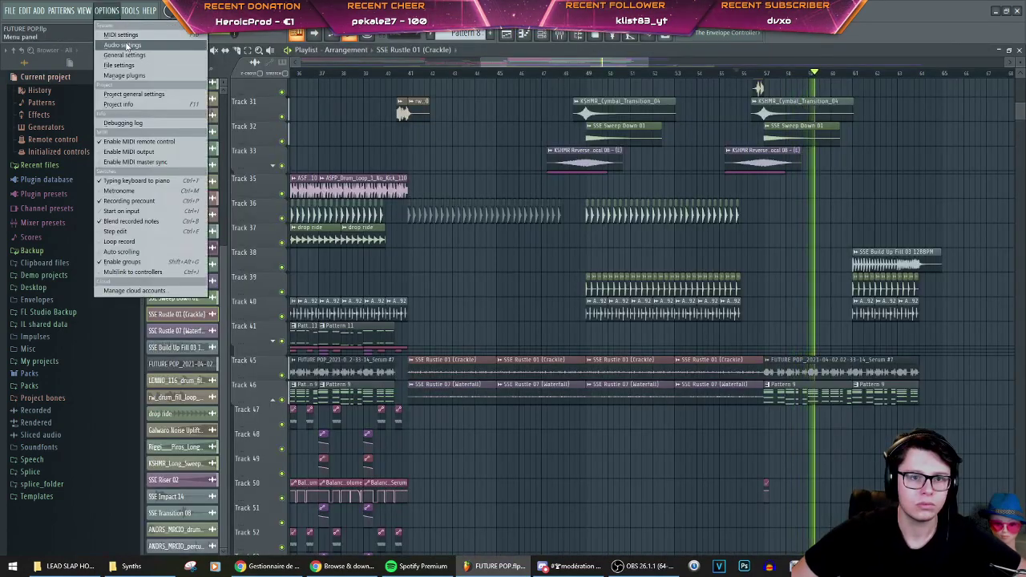
mouse_move(130, 11)
mouse_move(143, 47)
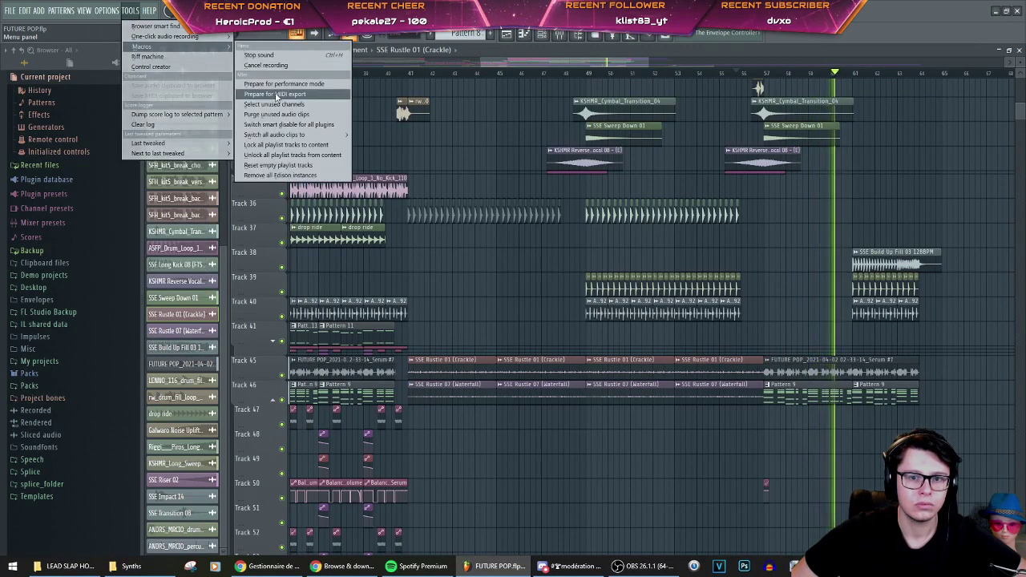
left_click(288, 125)
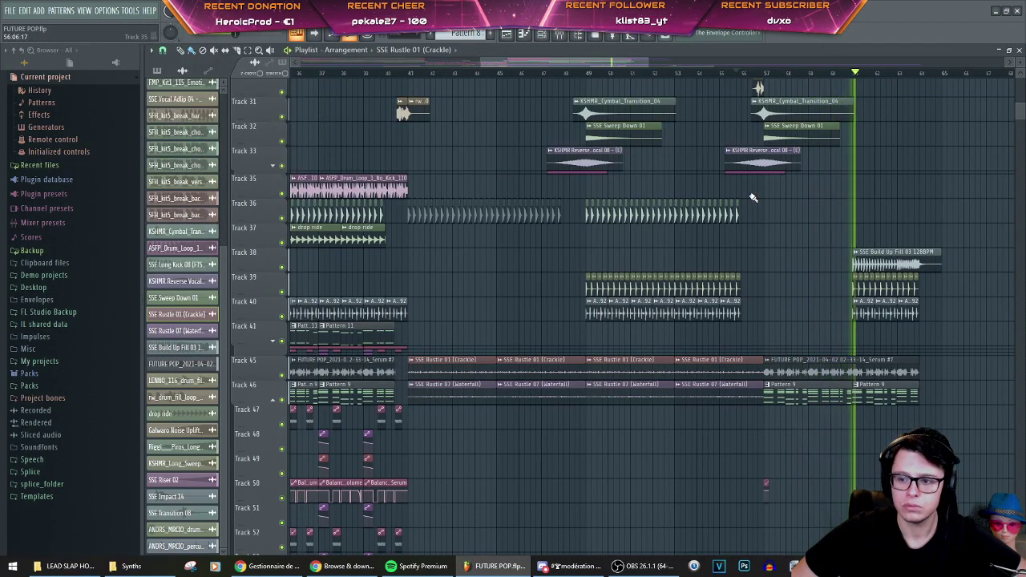
Step: Slice the clips crossing bar 65 on the upper tracks, including the VPS Avenger, Piano 1 and Serum #5 cutoff automation
scroll(763, 255, "down", 3)
scroll(827, 289, "down", 2)
scroll(827, 289, "up", 10)
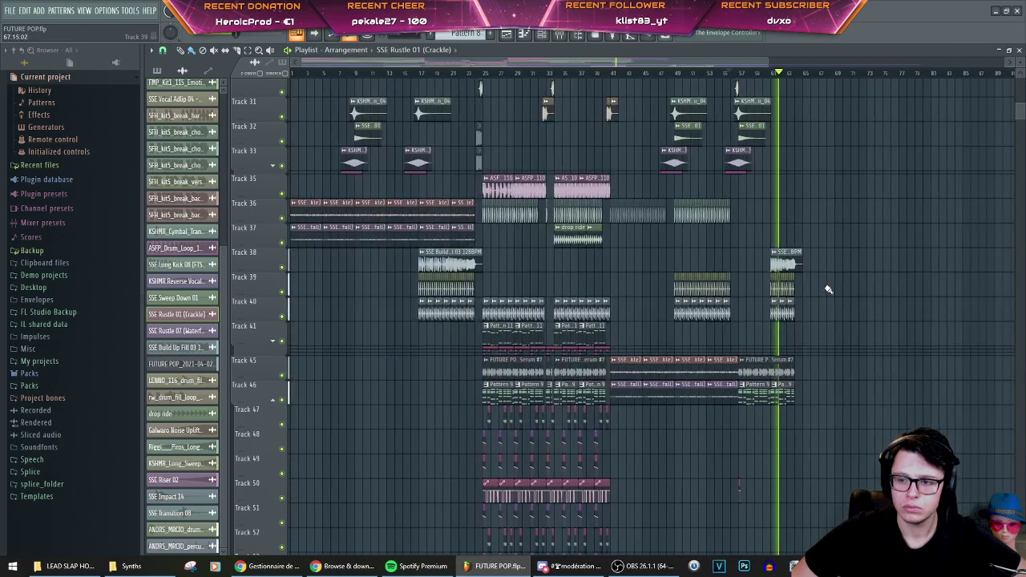
scroll(835, 294, "up", 1)
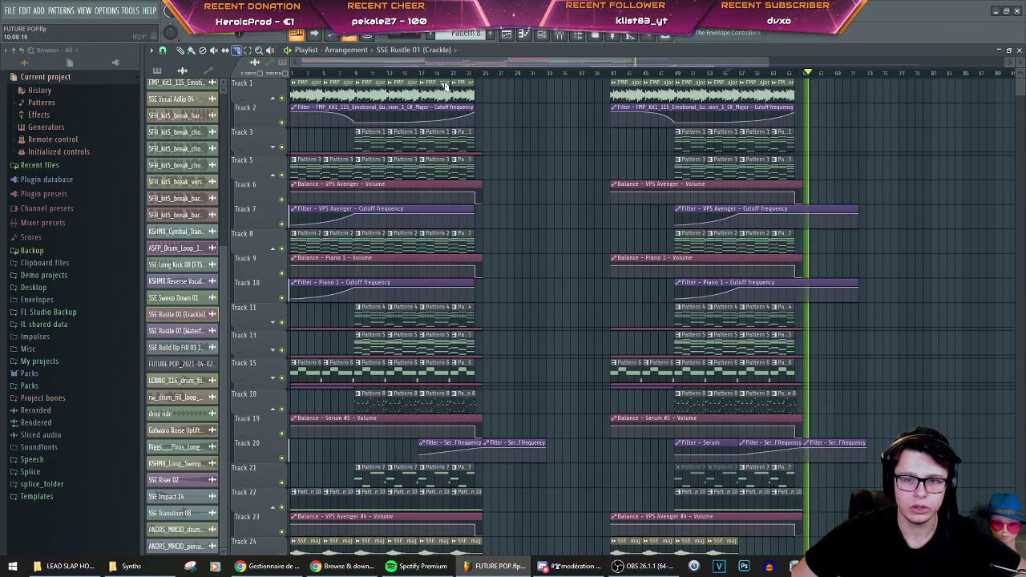
scroll(836, 112, "up", 4)
left_click_drag(785, 93, 794, 550)
scroll(800, 520, "down", 8)
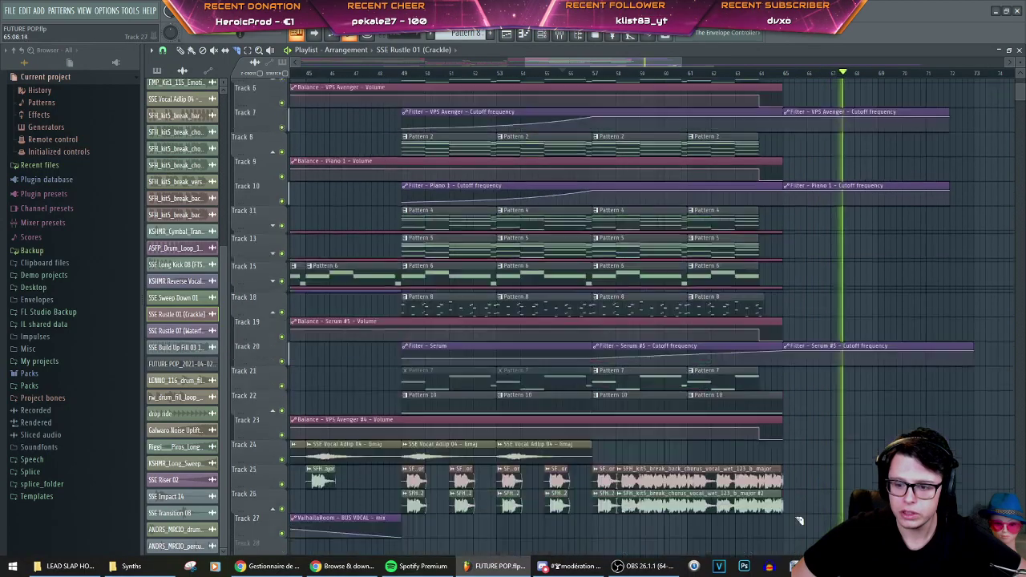
scroll(802, 259, "down", 7)
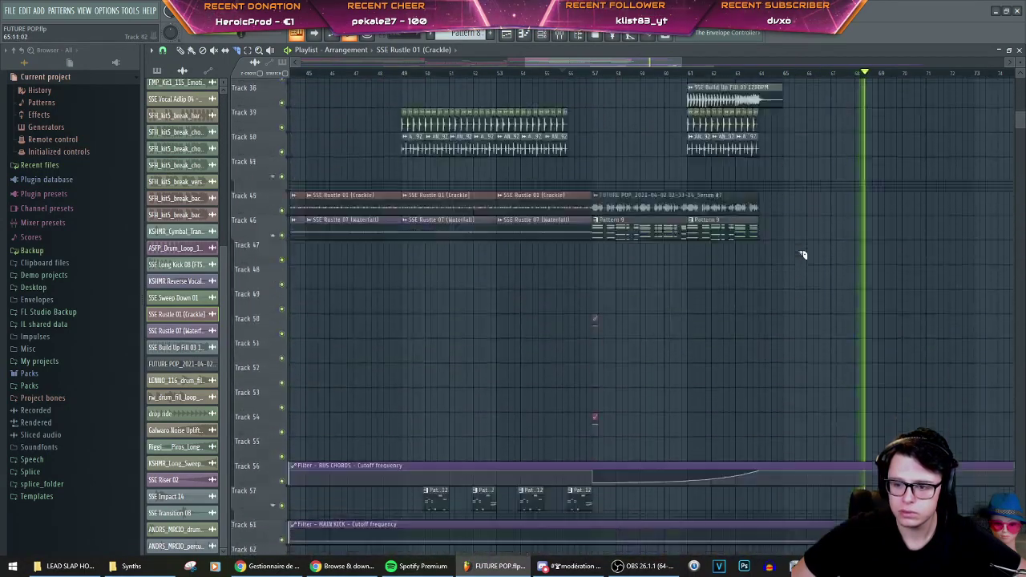
Step: Slice the BUS CHORDS and MAIN KICK cutoff, Master Band 1 freq and Master Volume automation clips at bar 65
scroll(794, 264, "down", 3)
left_click_drag(793, 264, 792, 400)
key("ctrl+z")
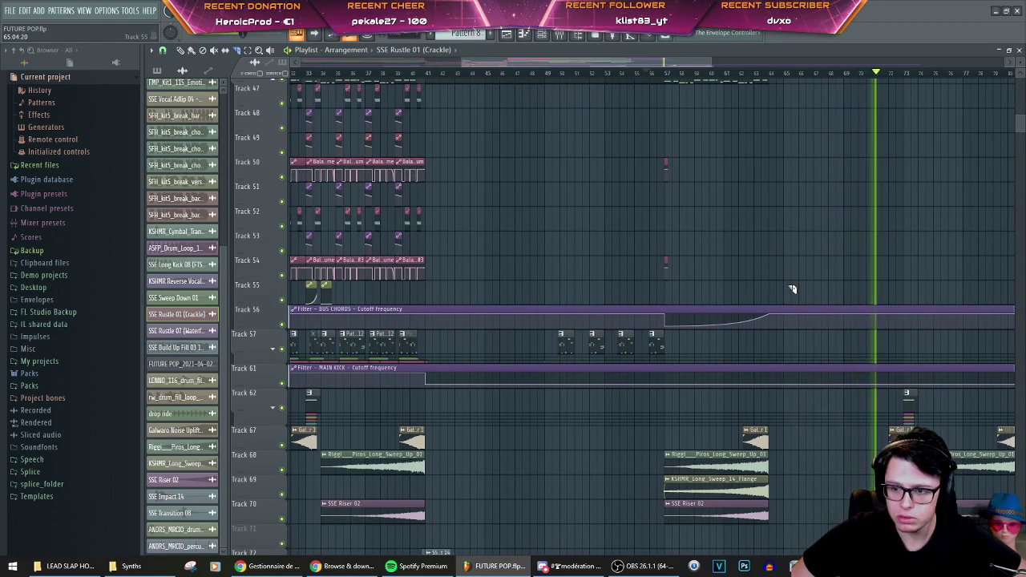
left_click_drag(790, 410, 793, 410)
scroll(792, 409, "down", 3)
scroll(788, 390, "down", 4)
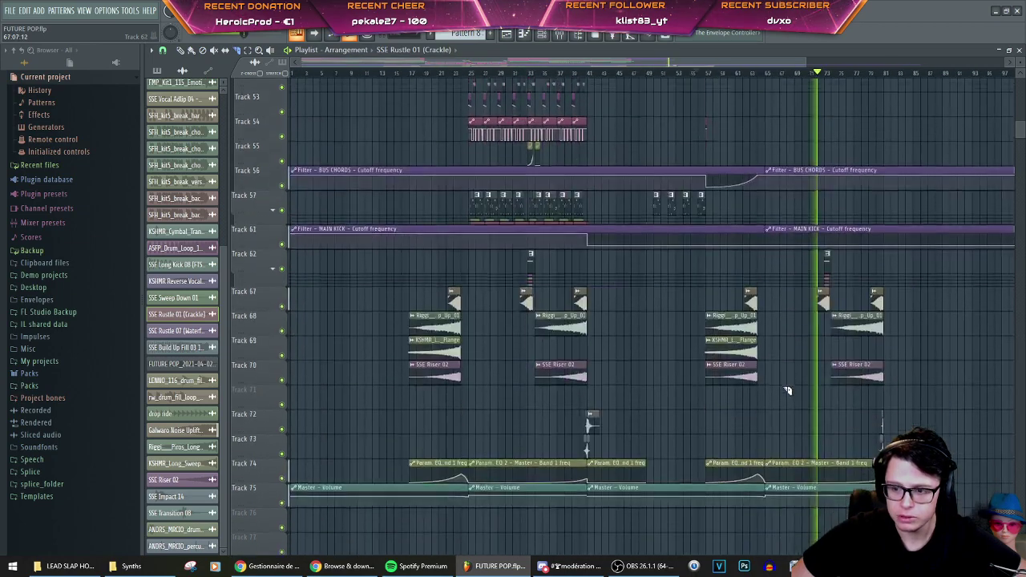
scroll(864, 301, "up", 3)
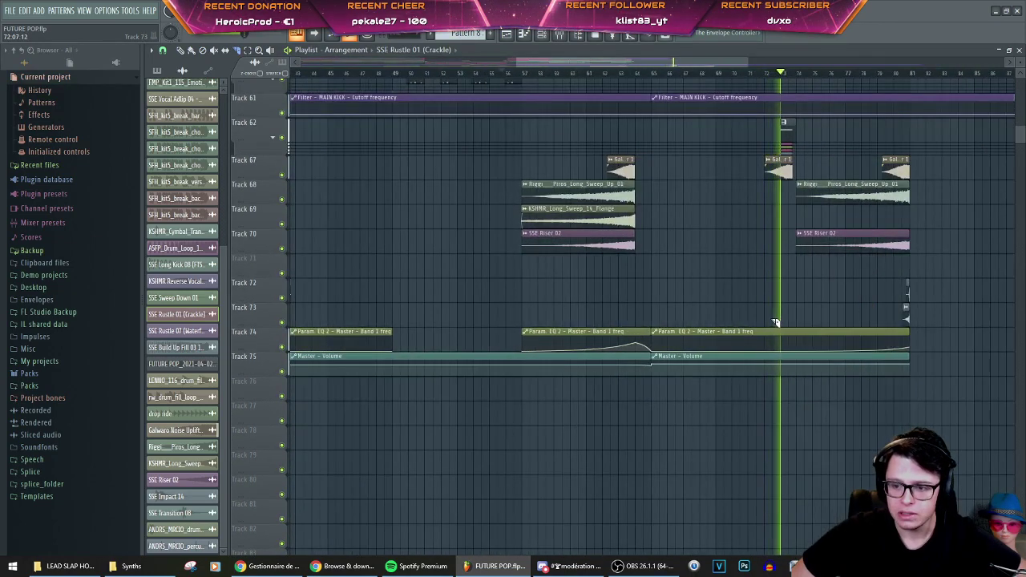
scroll(775, 321, "down", 4)
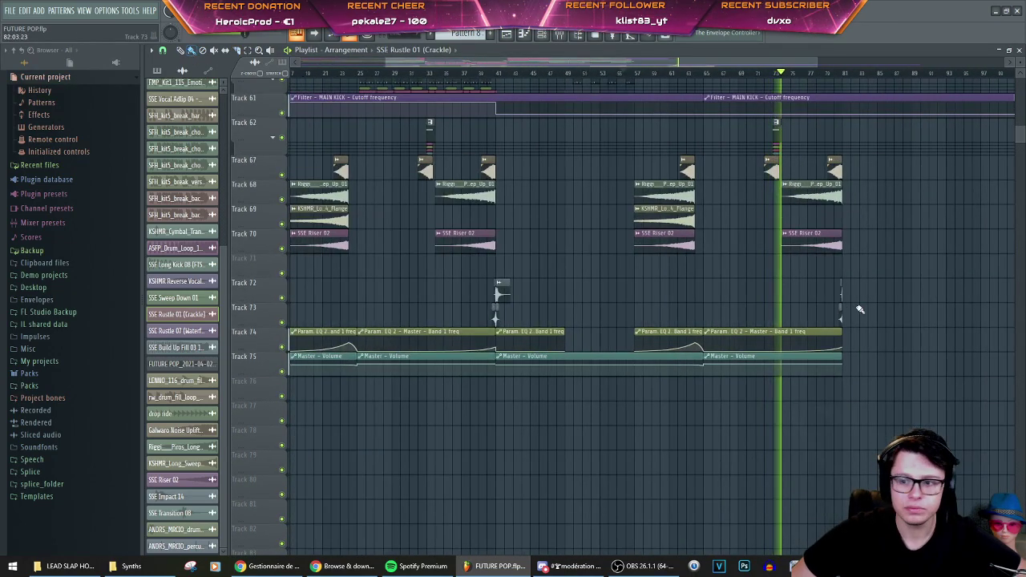
Step: Delete all remaining clips from bar 65 onwards on every track
scroll(859, 310, "up", 15)
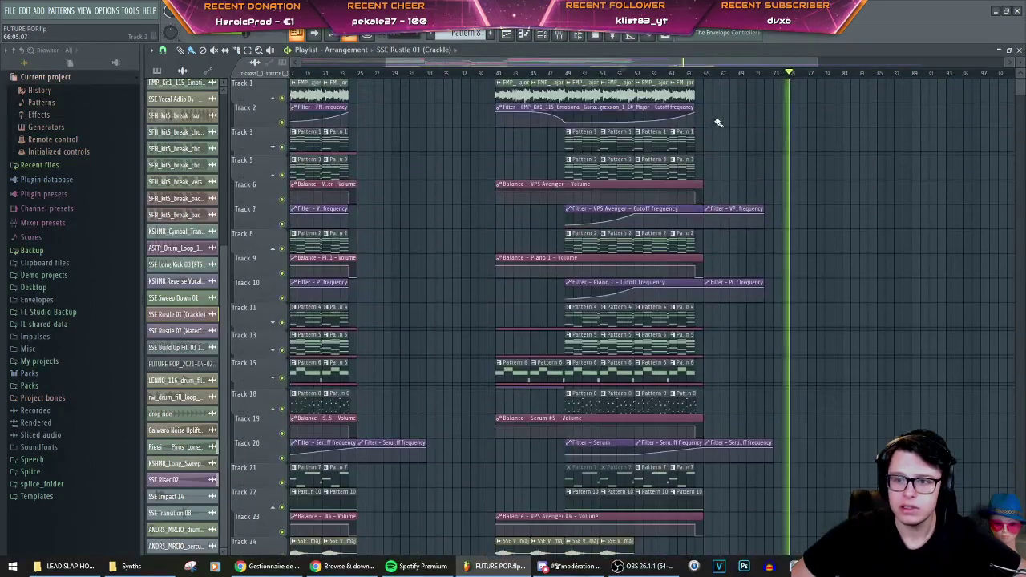
left_click_drag(709, 74, 992, 89)
key("Delete")
scroll(856, 183, "down", 13)
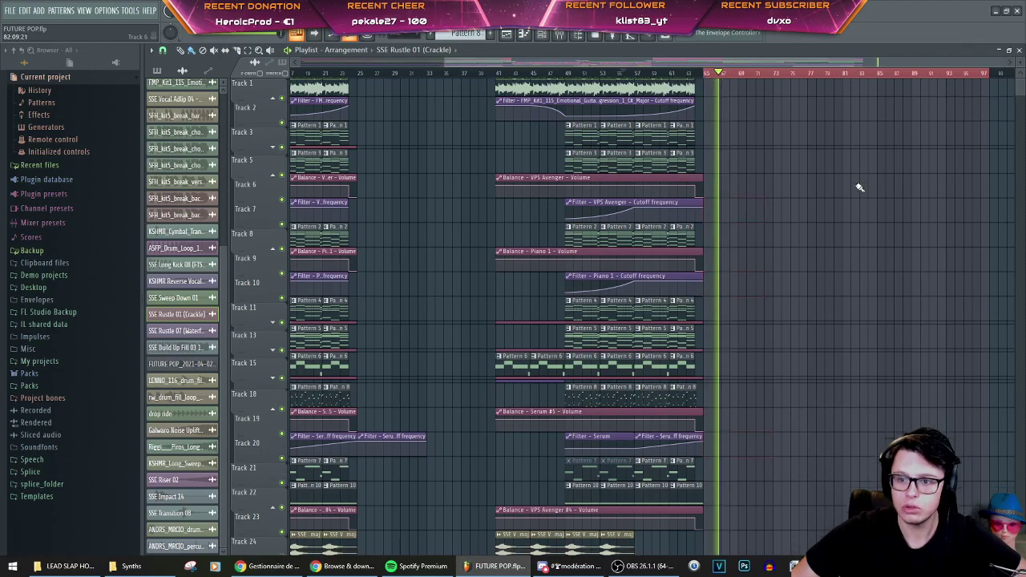
Step: Select all clips from bar 25 to bar 41 and check which selected clips extend beyond that range
scroll(431, 150, "left", 3)
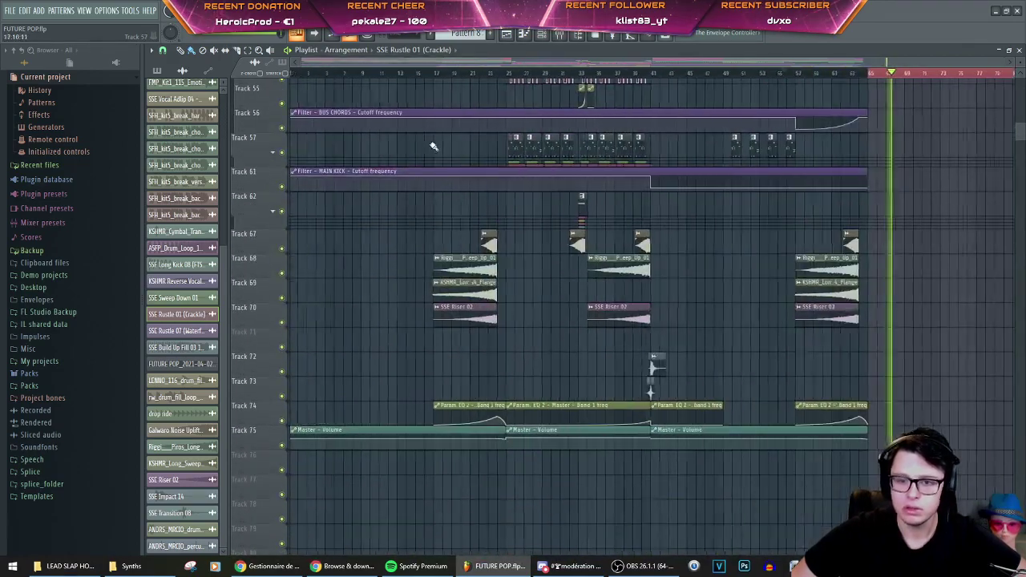
scroll(537, 101, "up", 8)
scroll(529, 92, "up", 5)
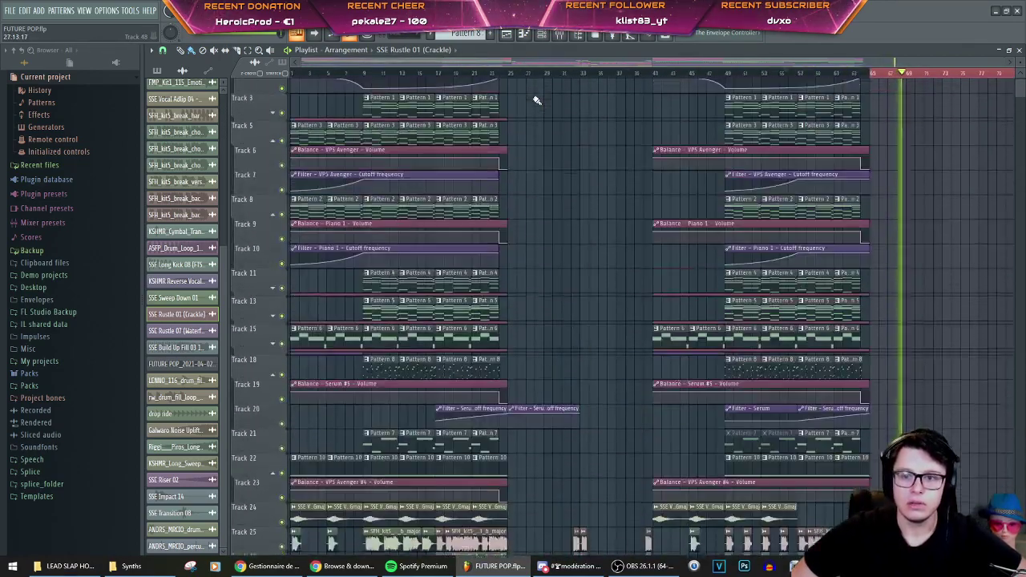
left_click(510, 74)
left_click_drag(552, 74, 662, 89)
left_click(511, 74, "ctrl")
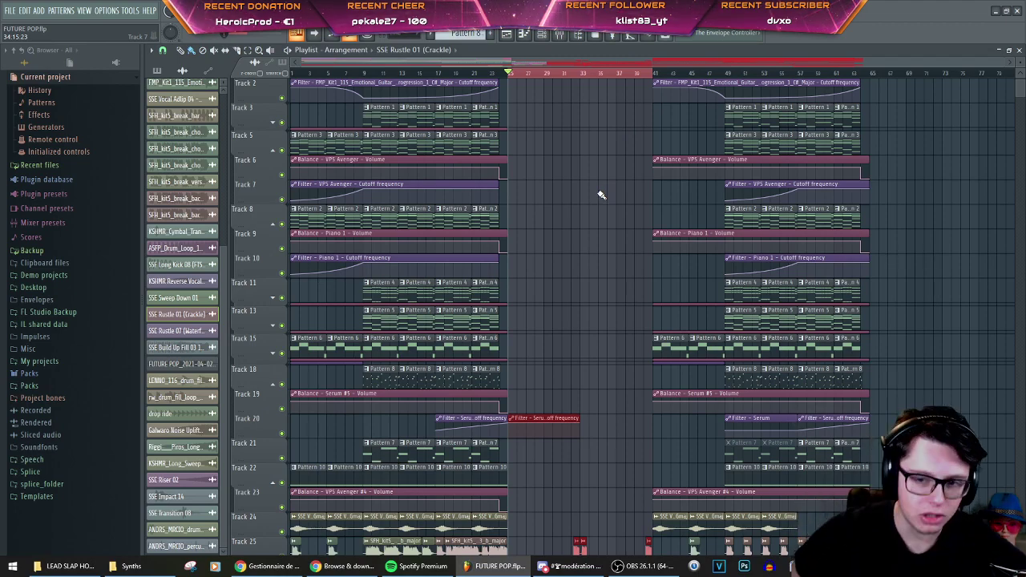
scroll(601, 195, "down", 12)
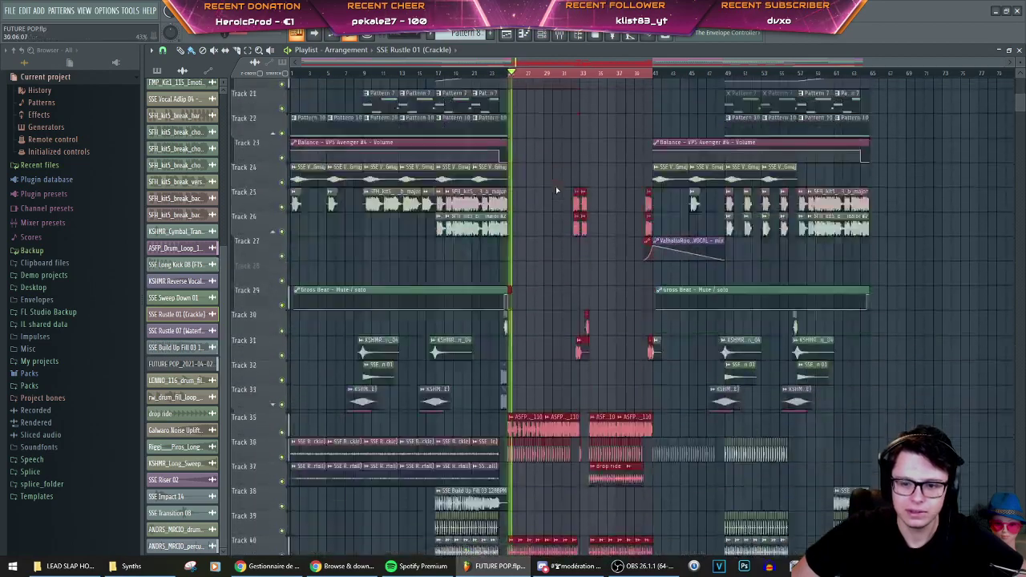
scroll(559, 190, "up", 10)
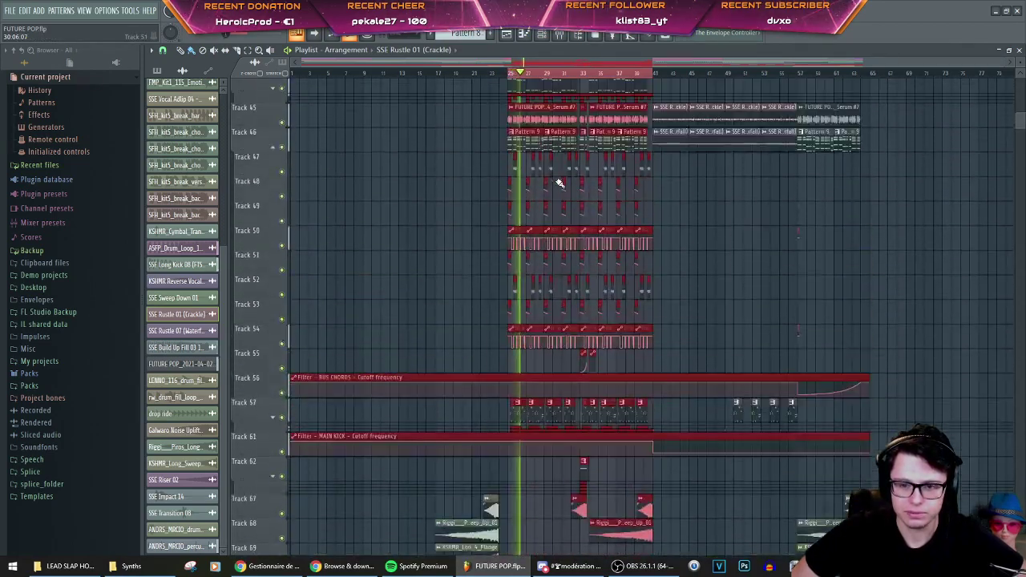
scroll(521, 101, "up", 2)
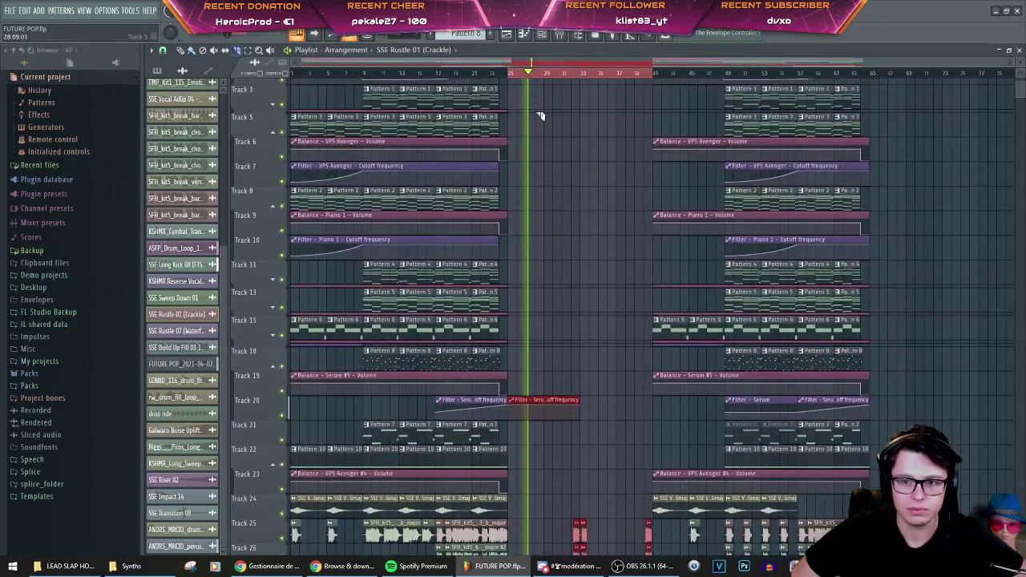
Step: Slice the clips on all tracks at bar 25, including the BUS CHORDS and MAIN KICK cutoff automation
scroll(520, 517, "down", 5)
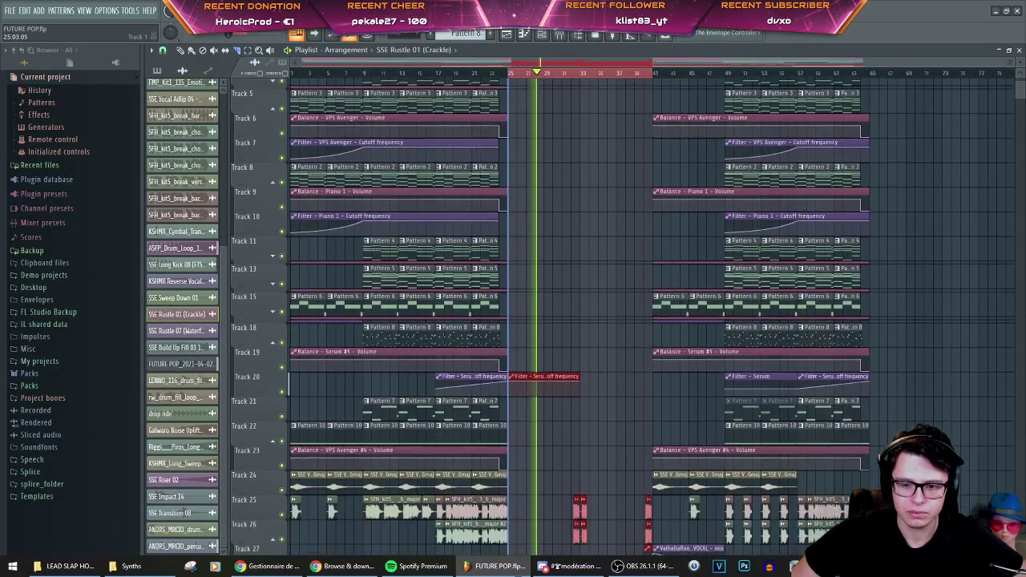
scroll(519, 517, "down", 5)
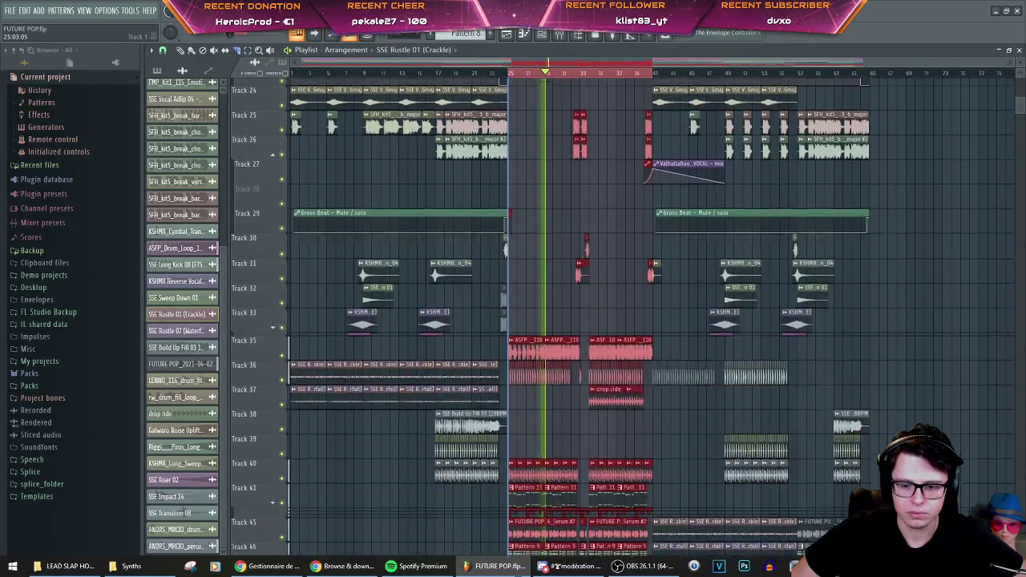
scroll(519, 516, "down", 5)
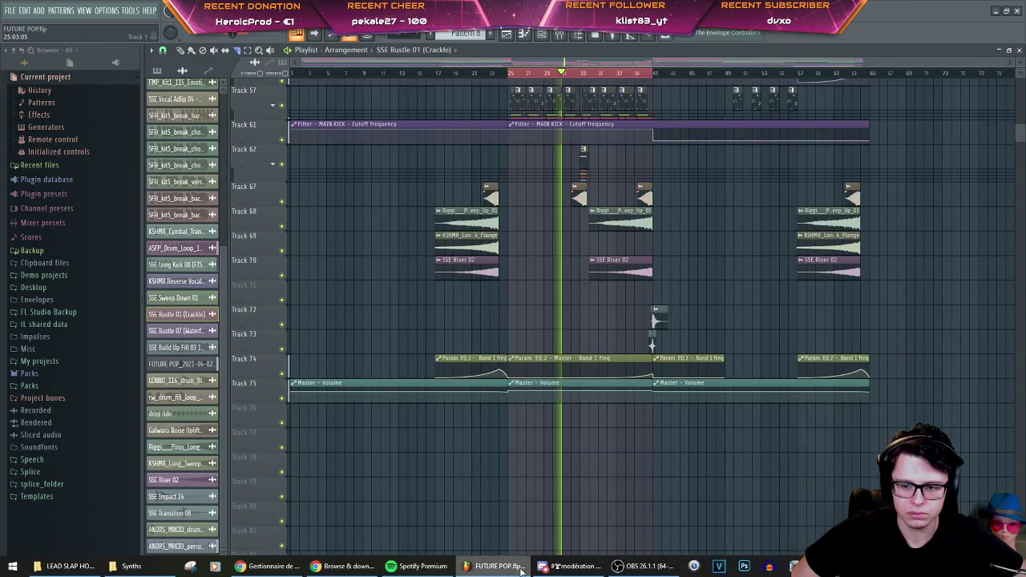
scroll(656, 385, "up", 12)
Step: Slice the clips on all tracks at bar 41, including the BUS CHORDS and MAIN KICK cutoff automation
scroll(671, 417, "up", 3)
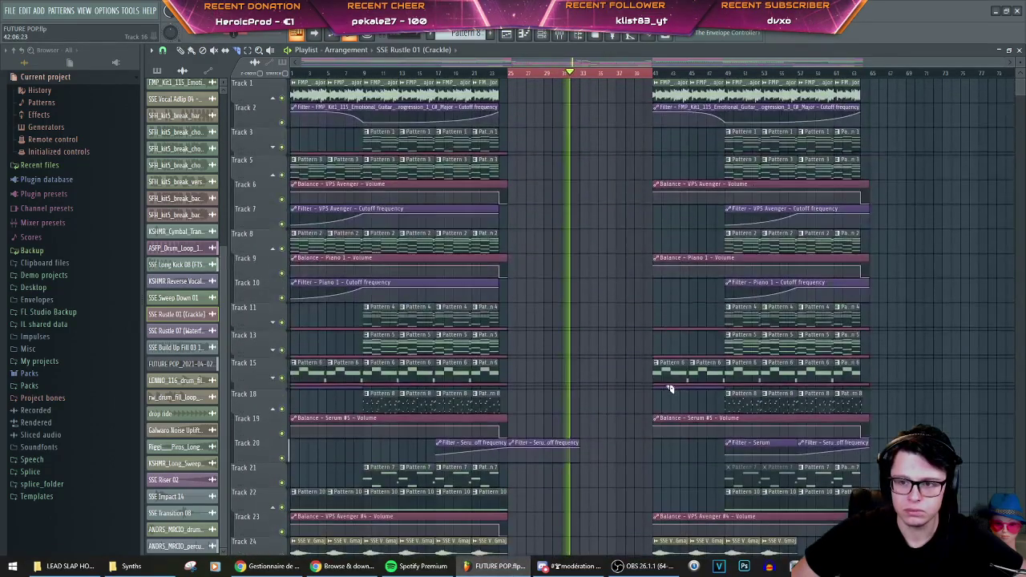
scroll(658, 93, "down", 3)
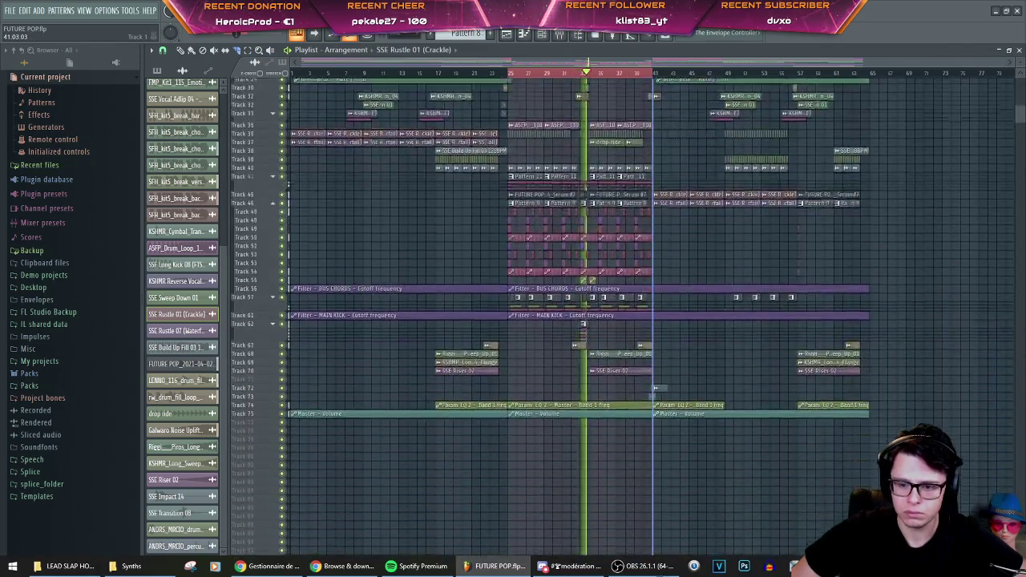
scroll(664, 254, "down", 5)
scroll(637, 344, "up", 5)
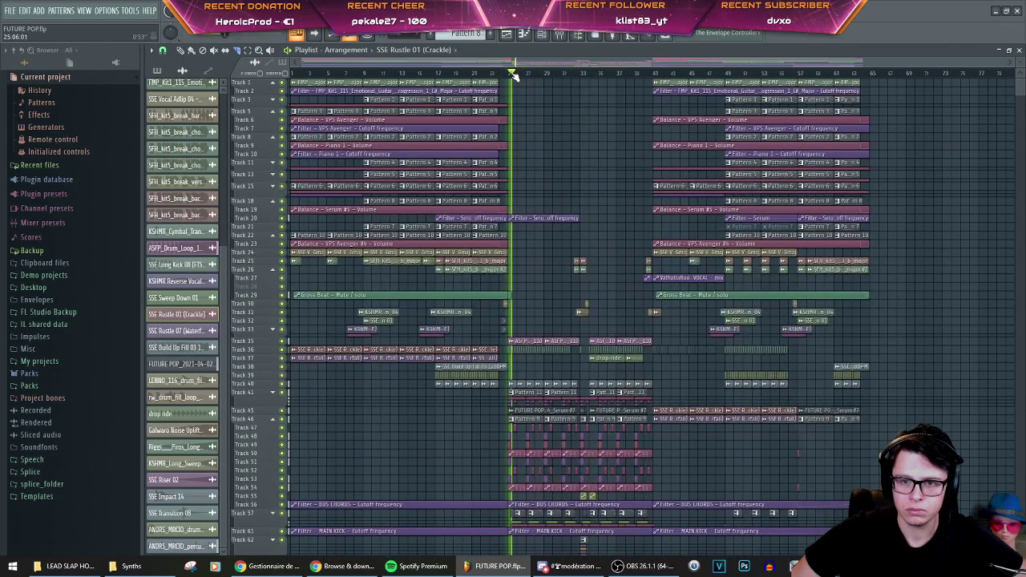
Step: Select all clips in bars 25 to 41 and copy them to bar 65, one track lower
left_click_drag(532, 76, 655, 80)
scroll(573, 366, "down", 2)
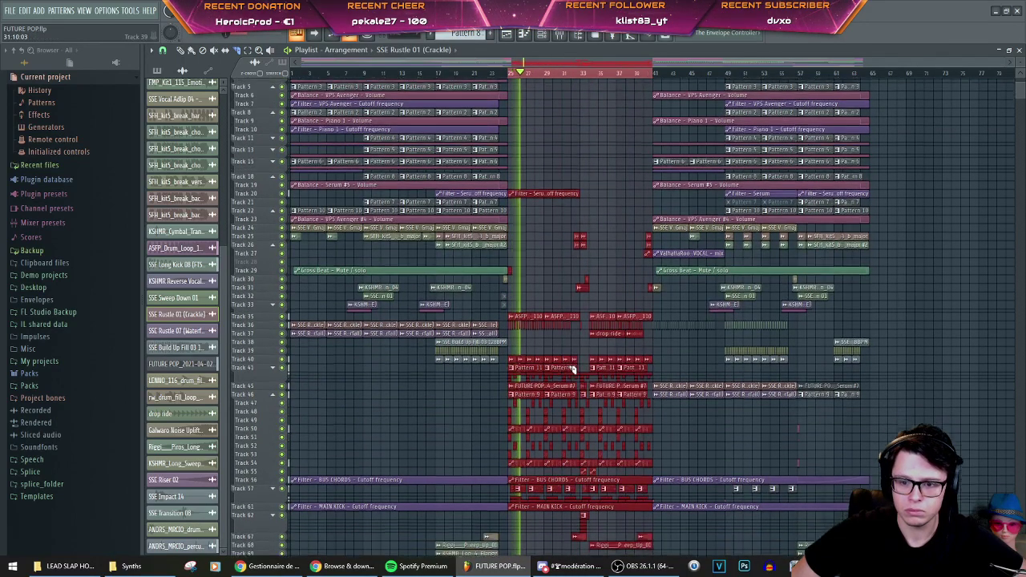
scroll(539, 332, "down", 1)
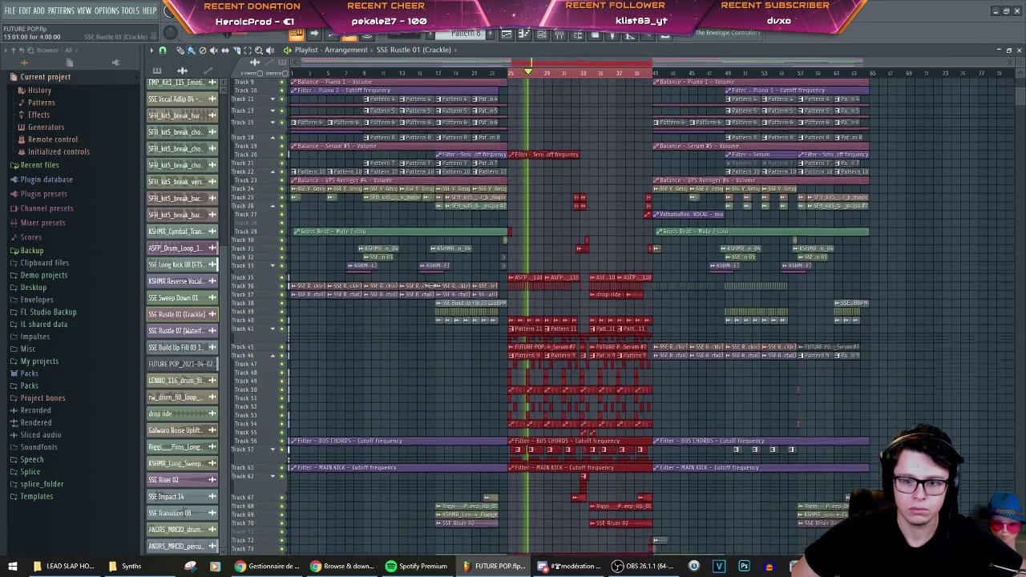
left_click_drag(535, 335, 902, 351)
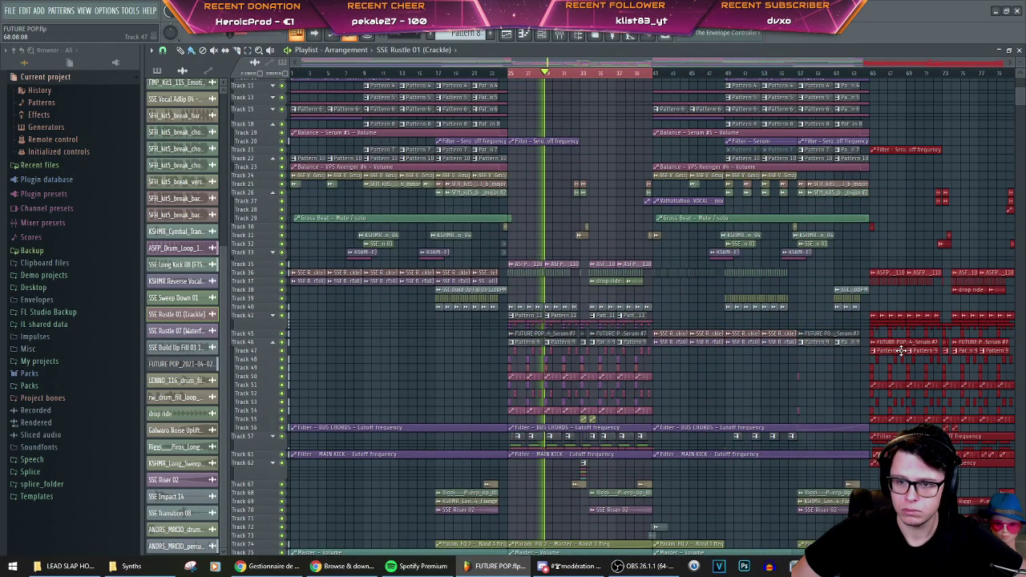
Step: Play the arrangement from about bar 63 and examine the copied drop clips and automation from bar 65 across all tracks
left_click(855, 74)
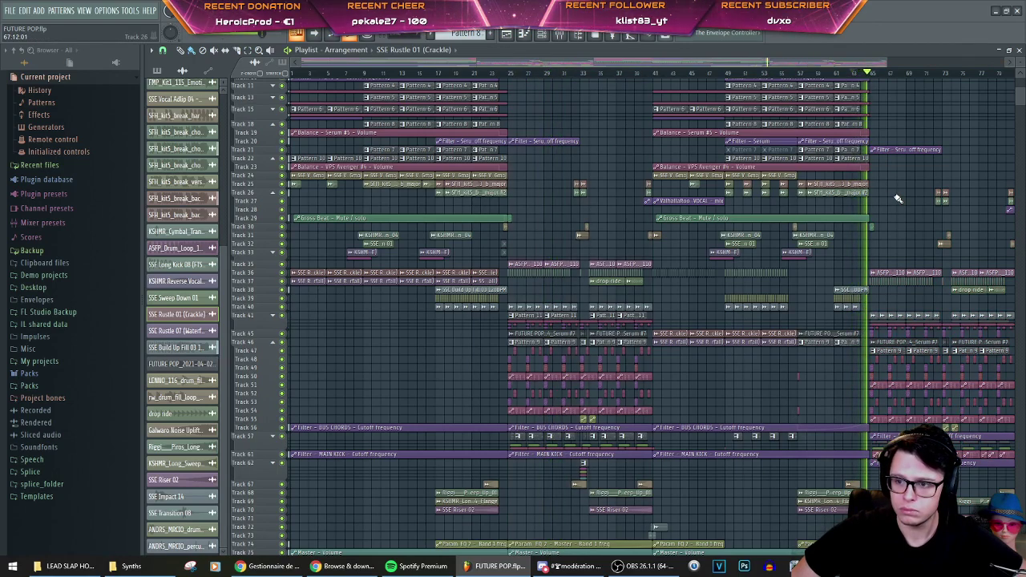
scroll(901, 203, "up", 6)
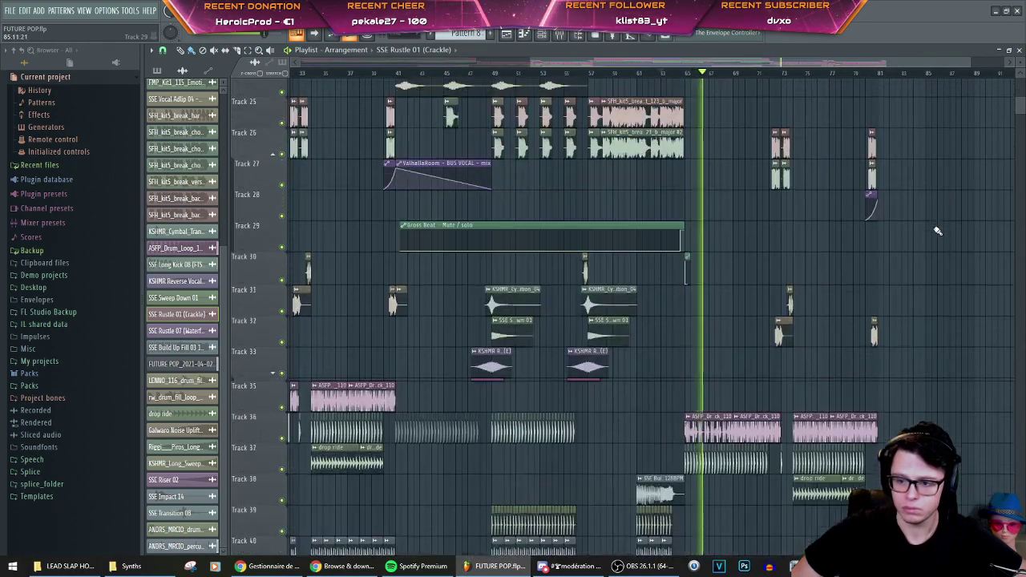
scroll(938, 223, "down", 10)
scroll(943, 225, "down", 3)
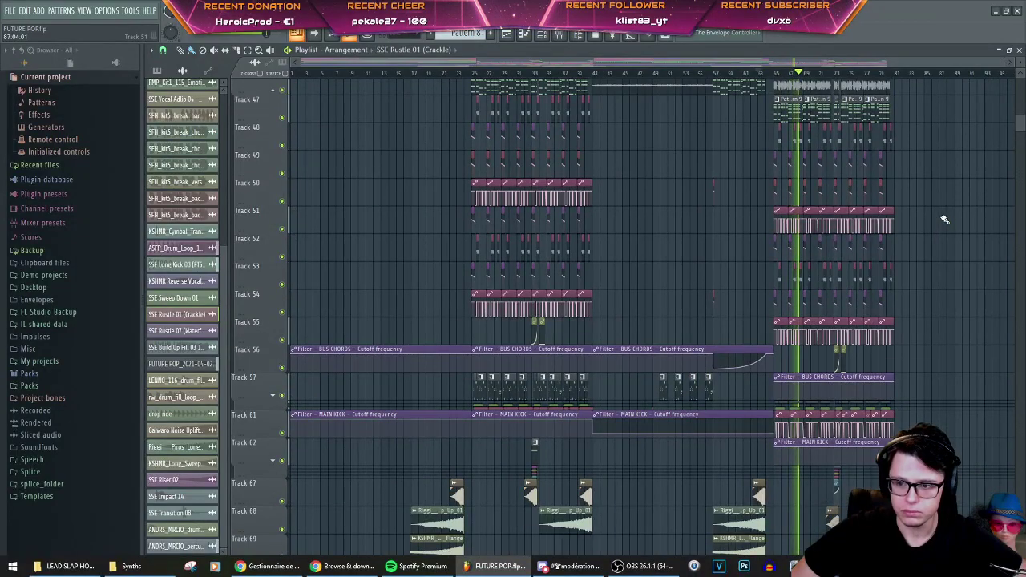
scroll(945, 219, "down", 10)
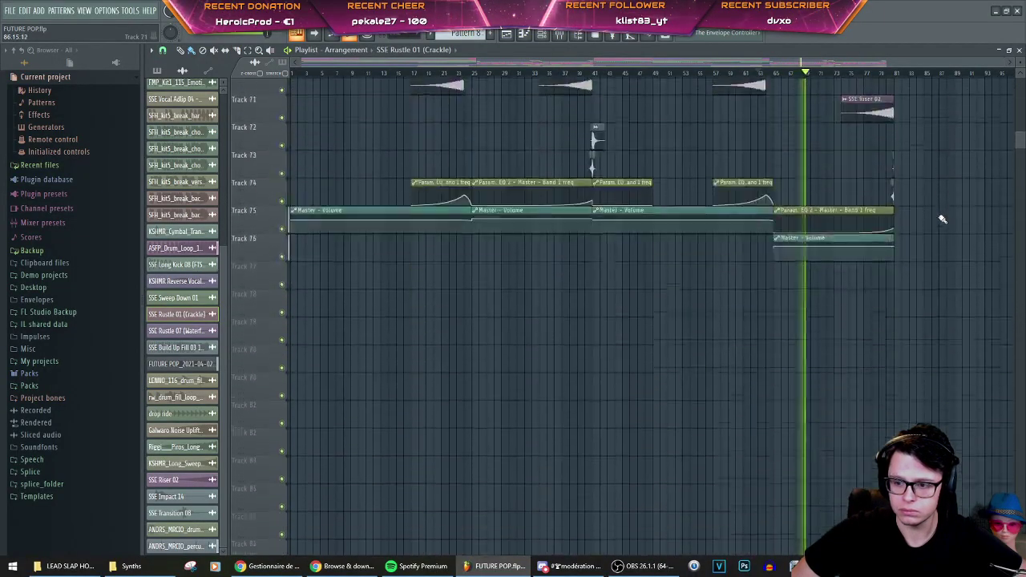
scroll(939, 221, "up", 12)
scroll(930, 229, "up", 3)
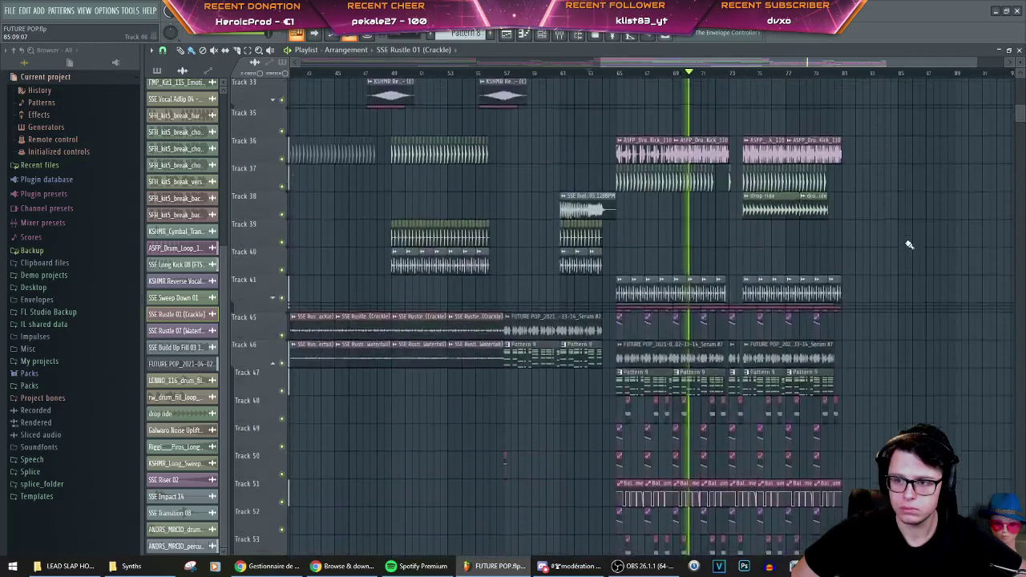
scroll(910, 244, "up", 3)
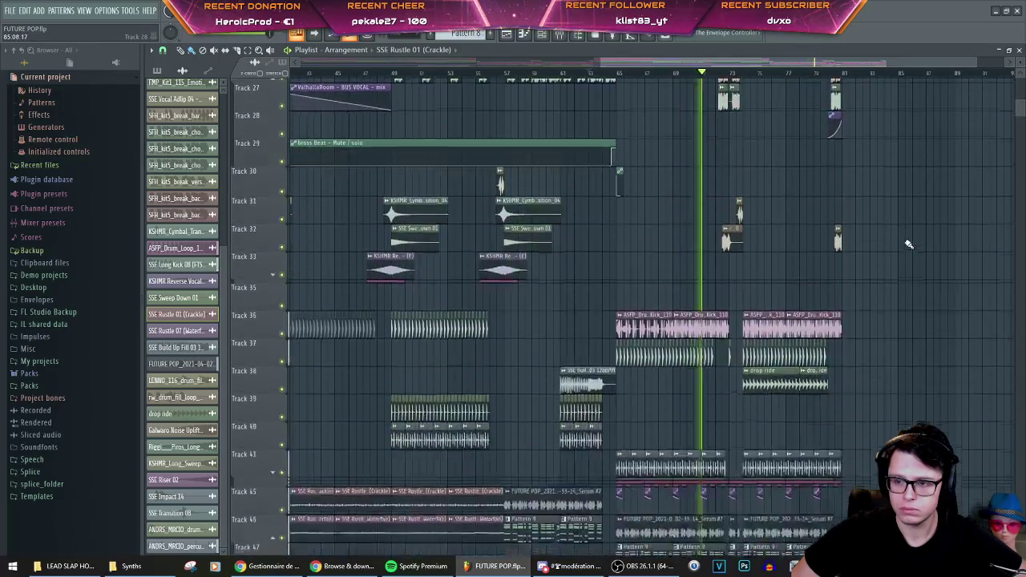
scroll(910, 244, "down", 4)
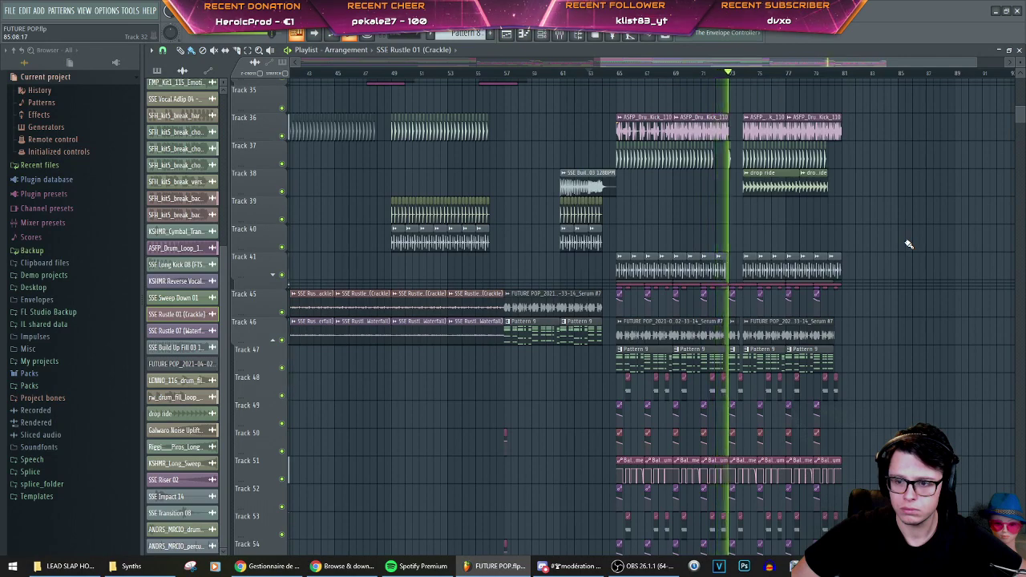
scroll(907, 245, "down", 10)
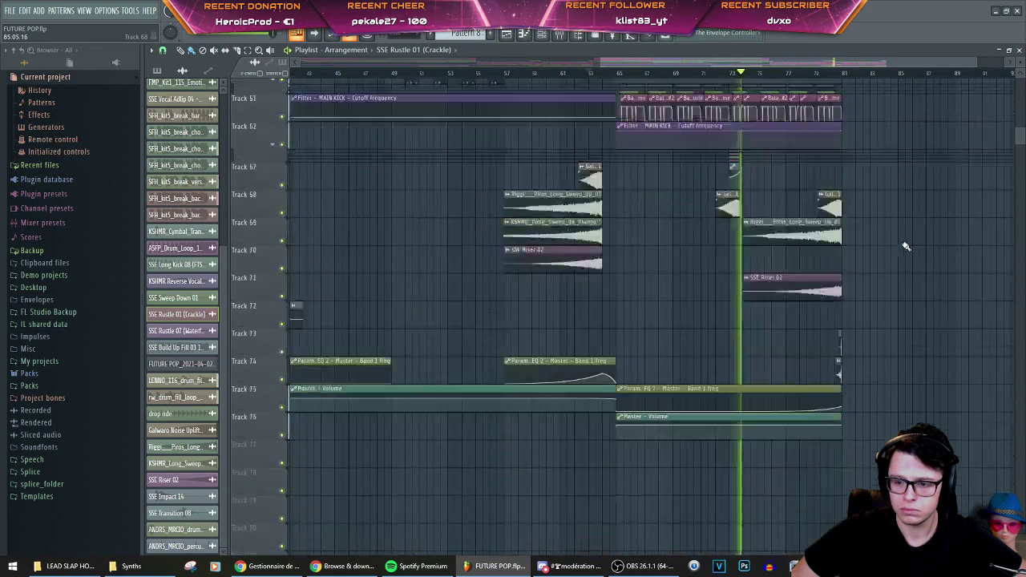
scroll(893, 280, "down", 3)
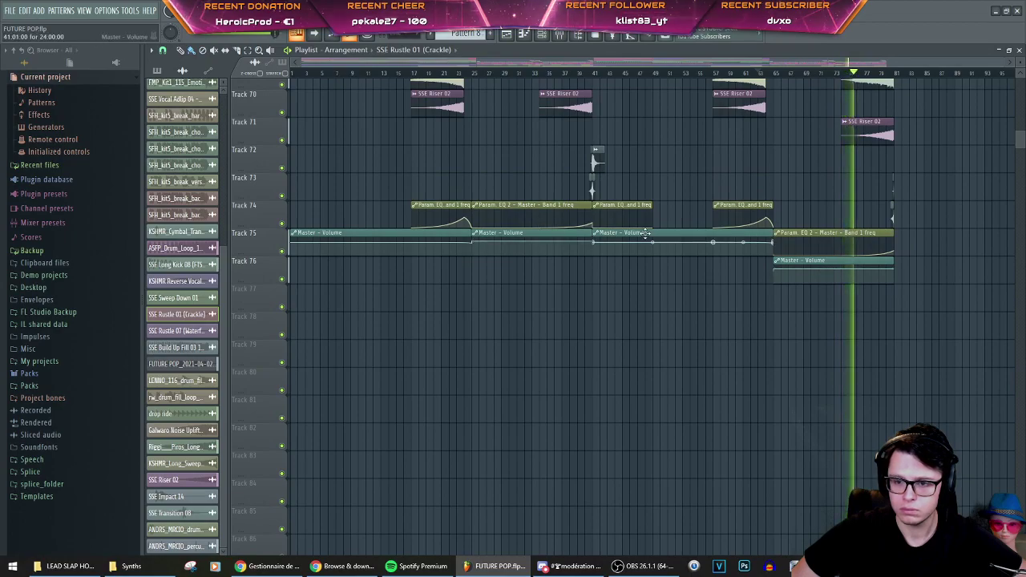
scroll(917, 179, "up", 10)
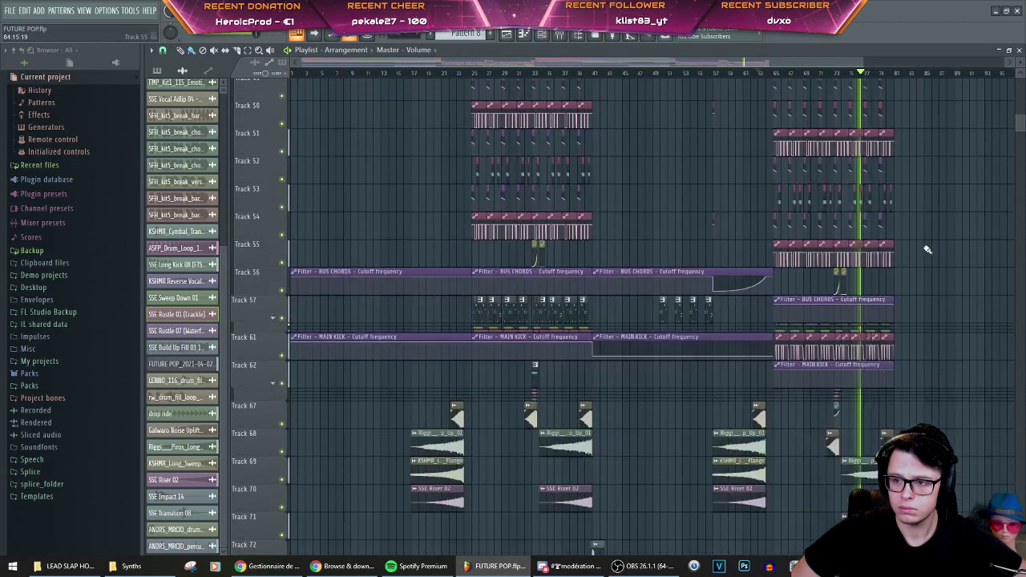
Step: Duplicate the Track 37 percussion clips from bars 65 to 81 so the copies start at bar 81
scroll(926, 265, "up", 3)
scroll(922, 273, "up", 4)
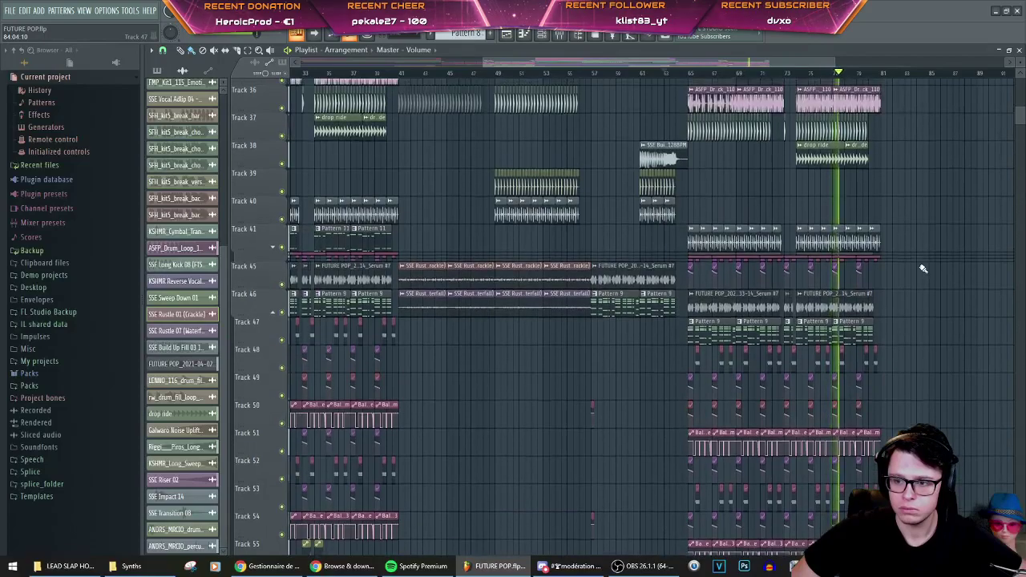
scroll(923, 267, "up", 5)
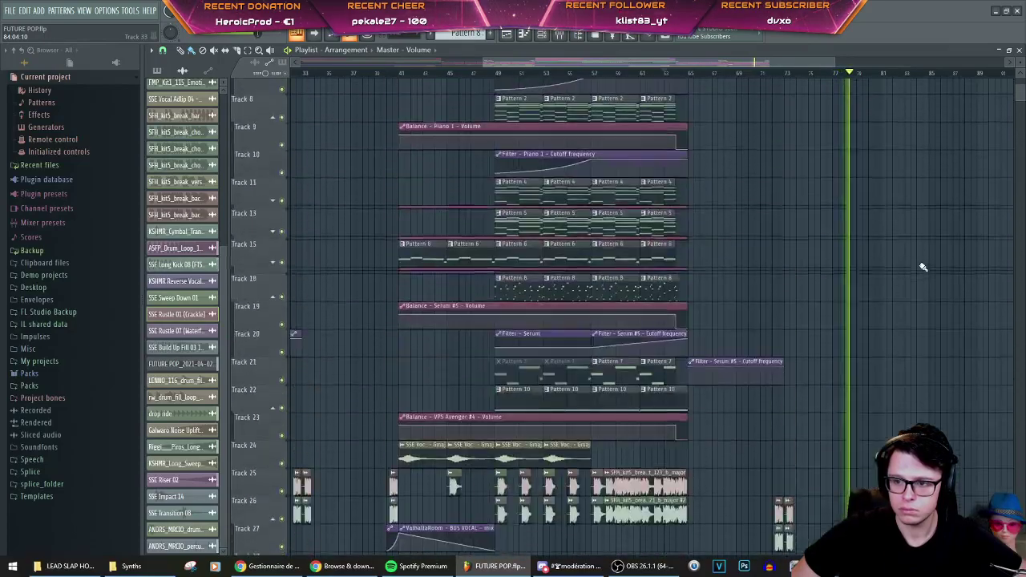
scroll(921, 262, "down", 6)
scroll(915, 241, "down", 2)
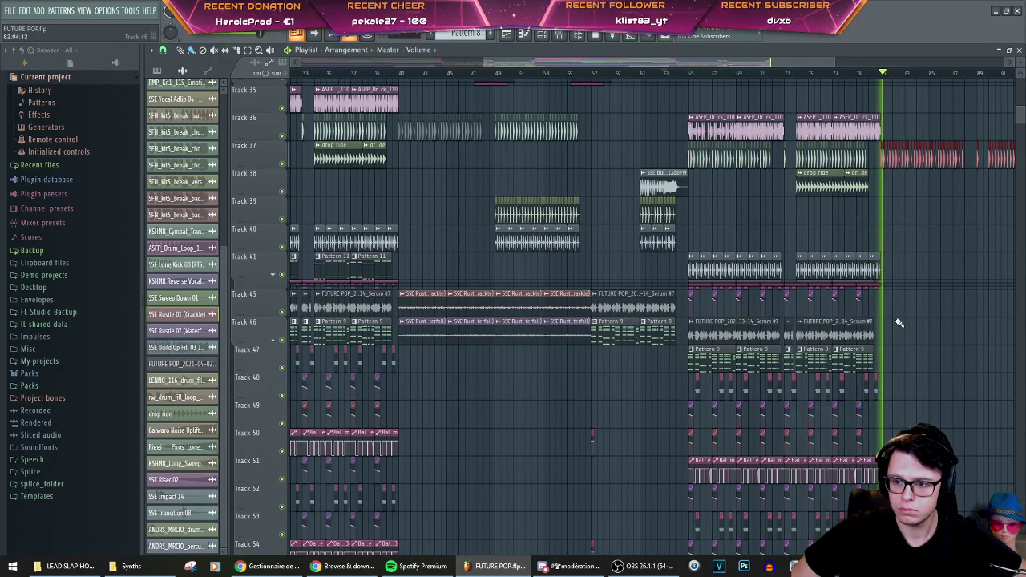
Step: Examine the second drop's clips across the tracks between bars 65 and 81, comparing their track placement with the first drop
scroll(860, 285, "down", 3)
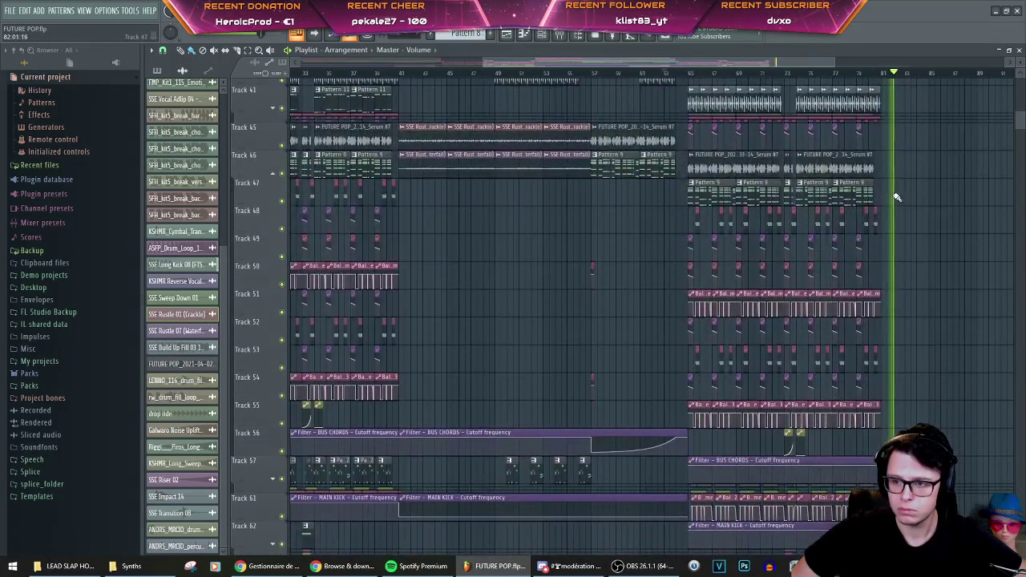
scroll(959, 193, "up", 5)
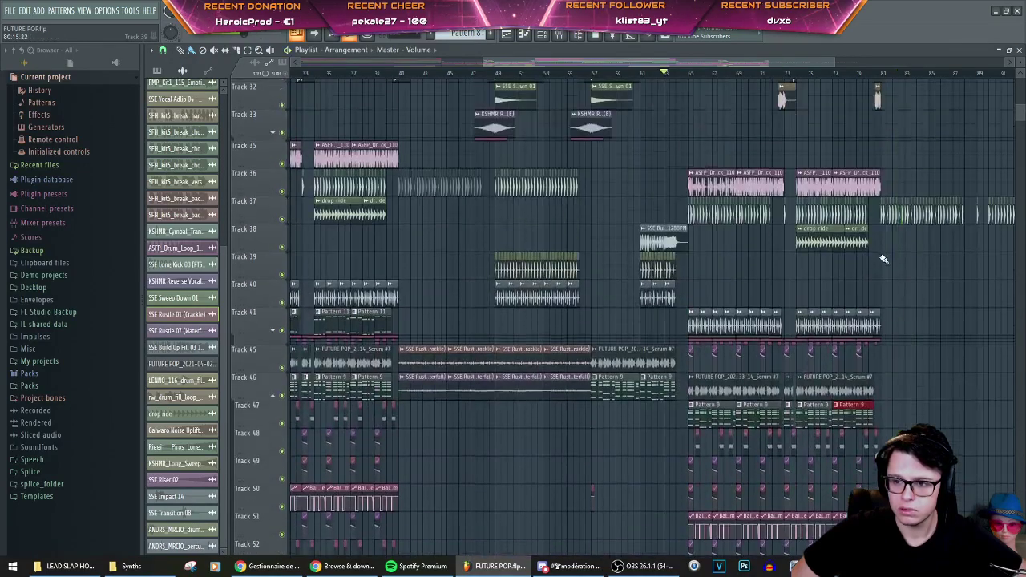
scroll(854, 273, "down", 9)
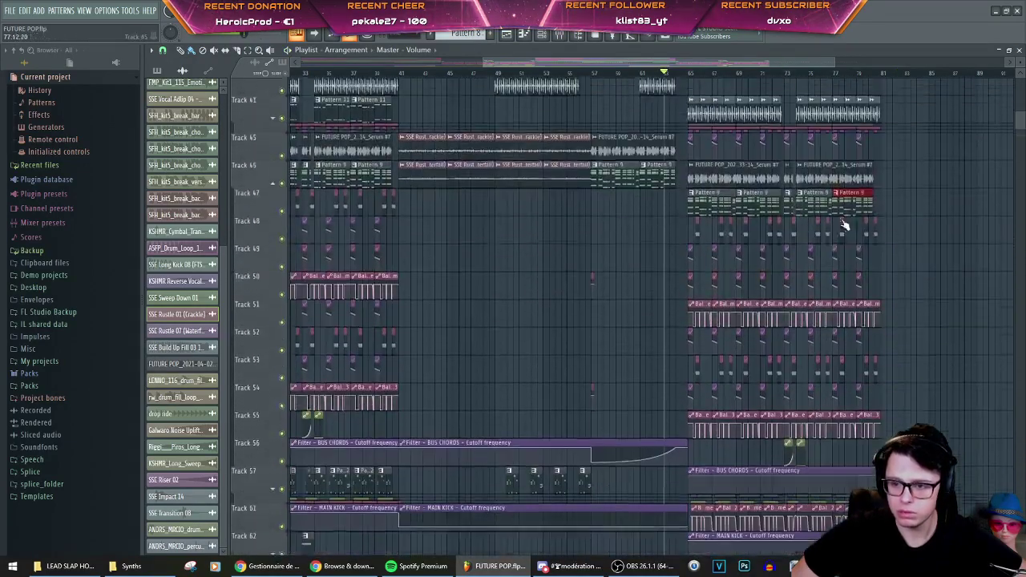
scroll(846, 213, "up", 8)
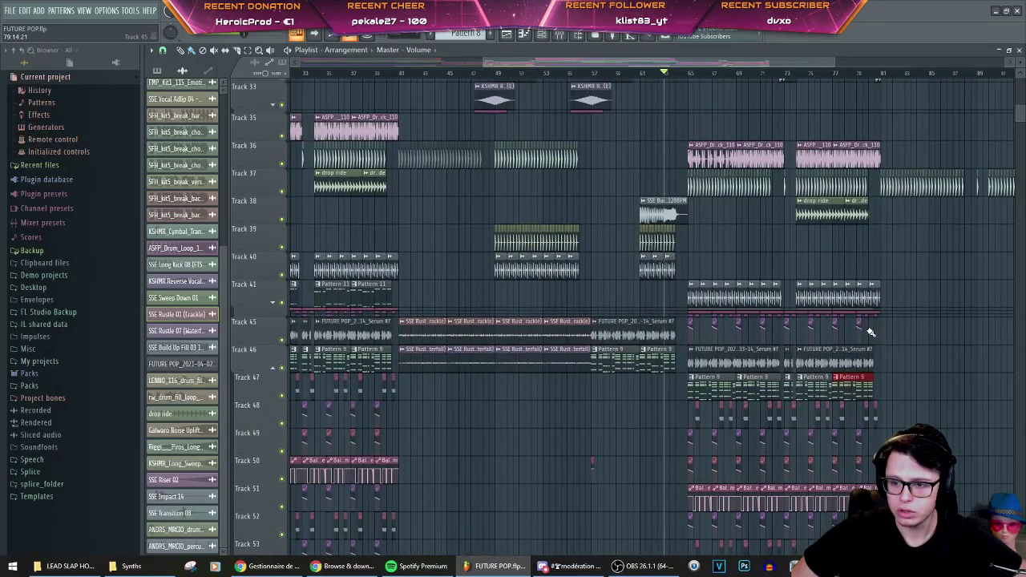
scroll(868, 334, "down", 5)
scroll(867, 333, "up", 6)
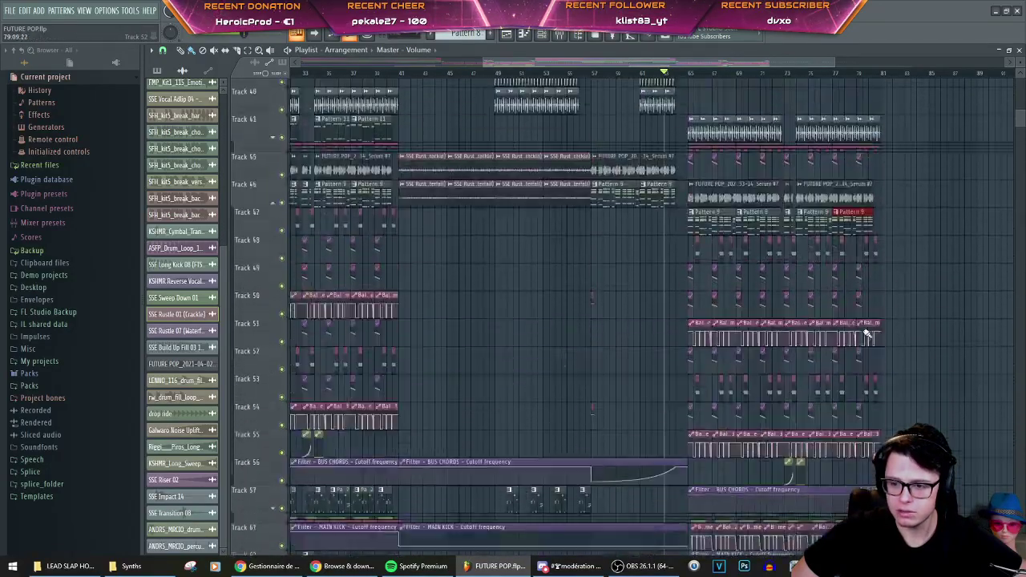
scroll(866, 332, "up", 3)
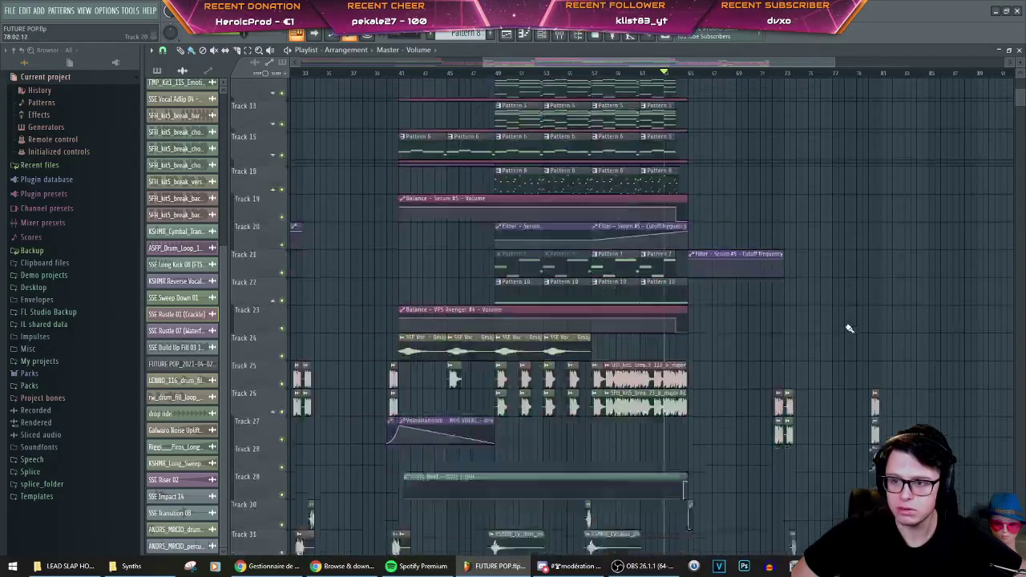
scroll(841, 319, "down", 3)
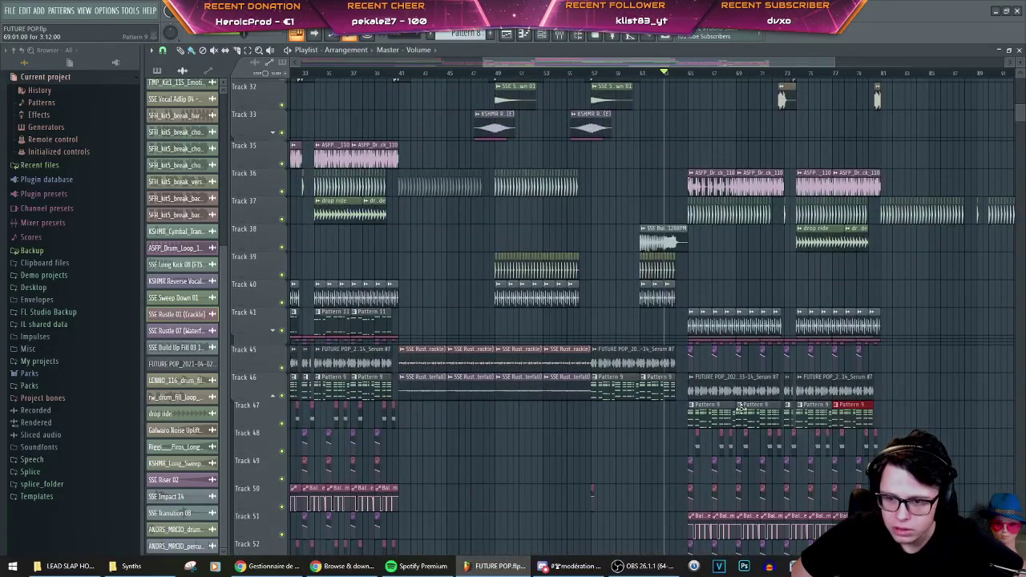
Step: Expand the Track 41 group and move the second drop's audio clips from Track 41 up to Track 40
left_click(273, 331)
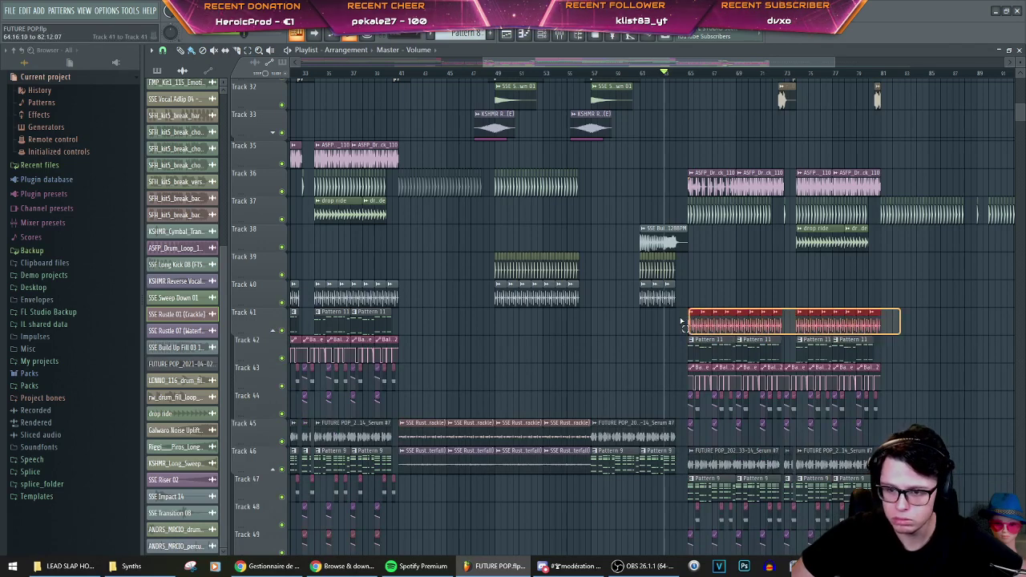
left_click_drag(681, 321, 666, 319)
key("shift+Up")
Step: Move the second drop's Pattern 11 clips from Track 42 up to Track 41 and duplicate them from bar 81
left_click_drag(905, 351, 788, 350)
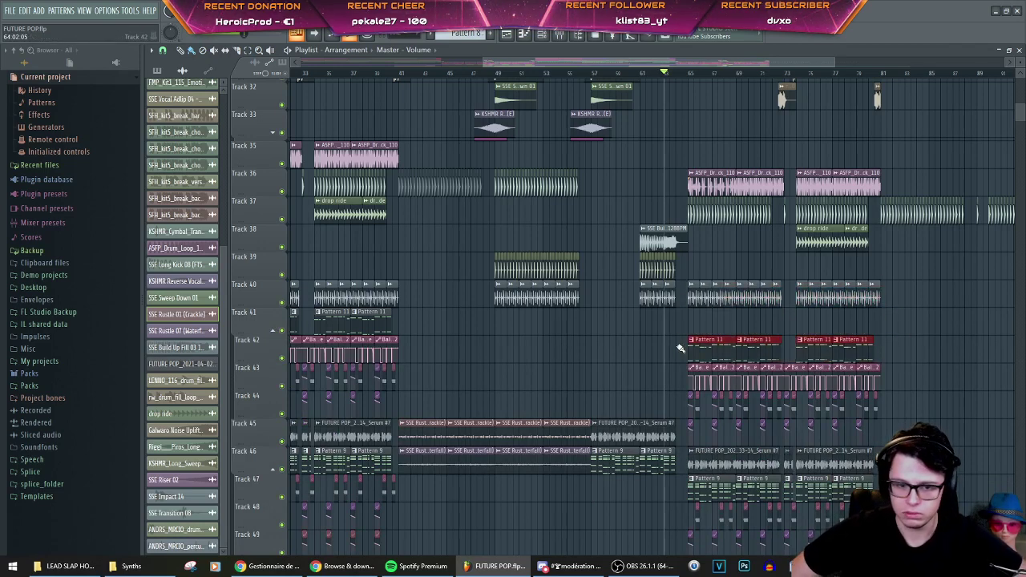
key("shift+Up")
left_click_drag(709, 326, 842, 324)
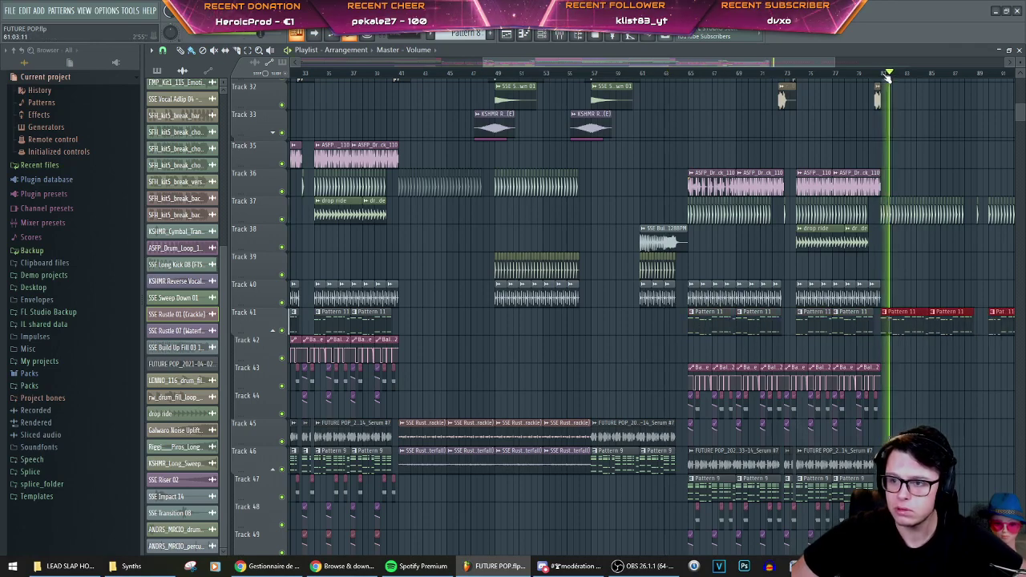
scroll(859, 348, "down", 4)
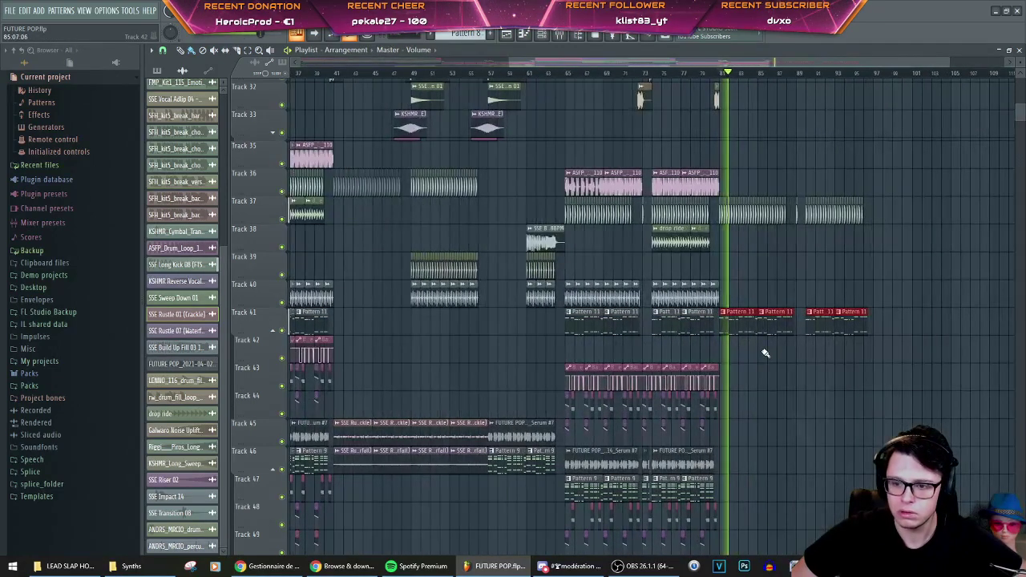
Step: Select the clips on all tracks from bar 65 to about bar 86 and move them up one track
scroll(766, 352, "down", 2)
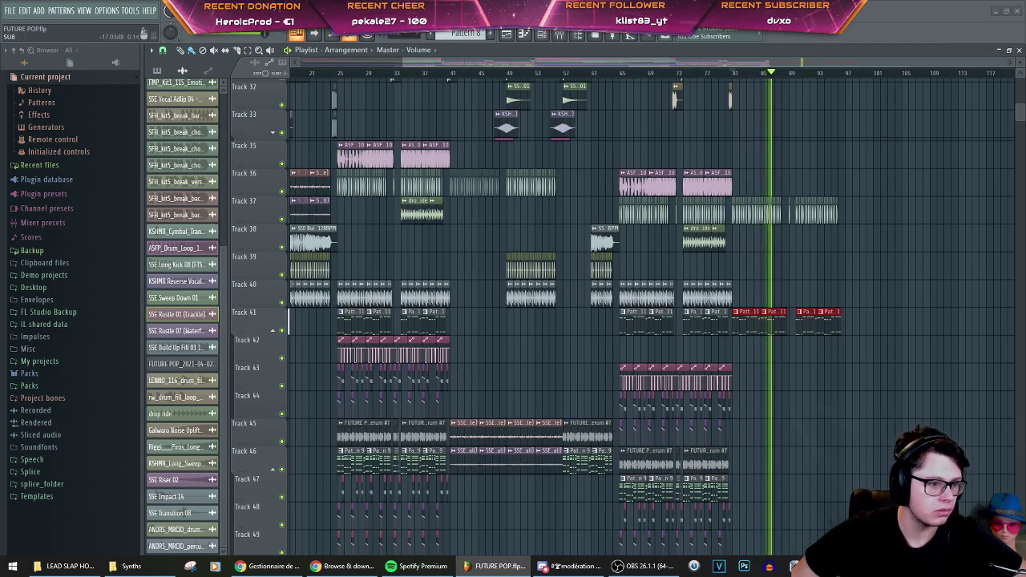
key("space")
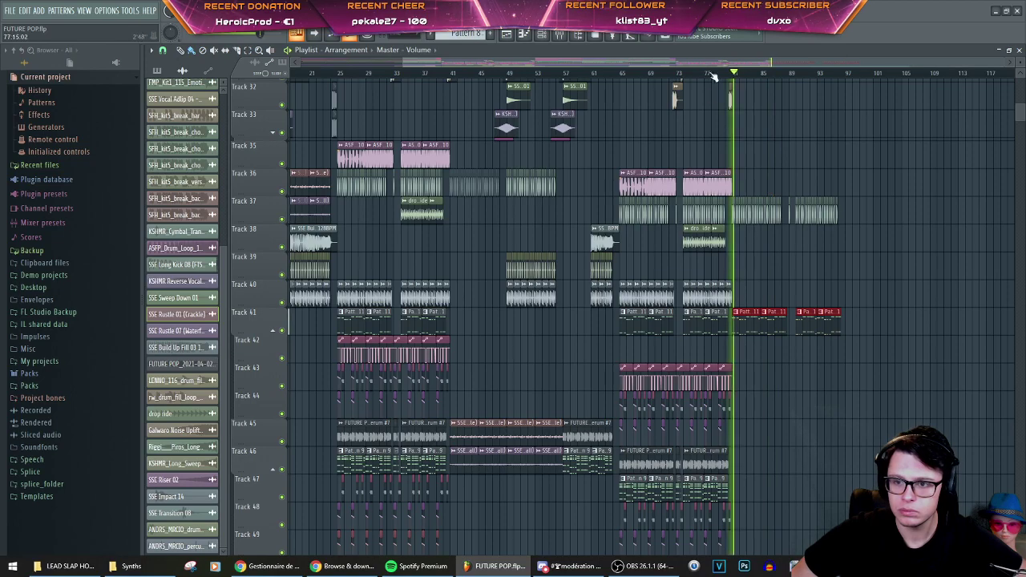
scroll(744, 310, "down", 10)
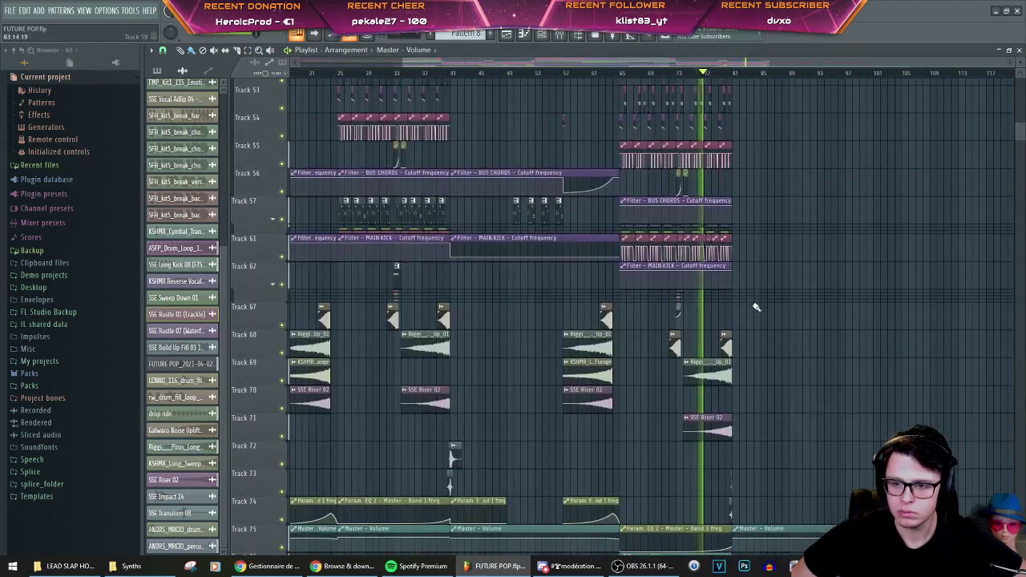
left_click(271, 275)
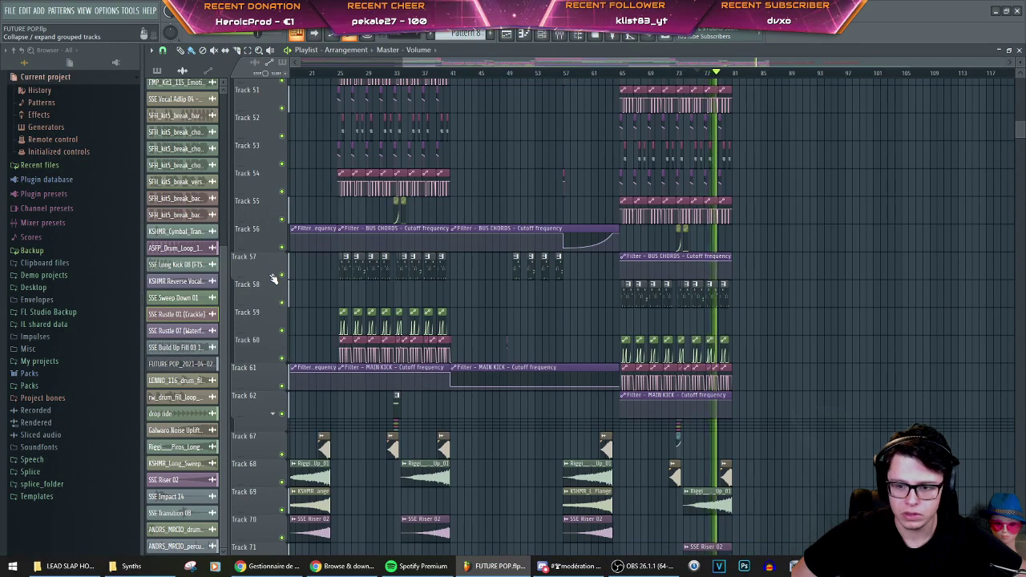
left_click(273, 277)
scroll(669, 348, "down", 5)
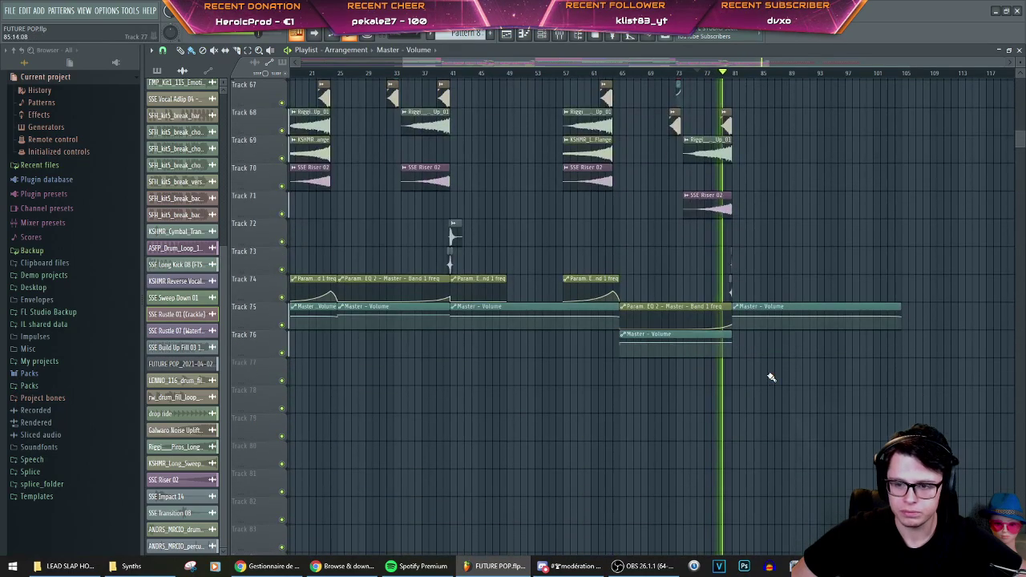
left_click_drag(768, 375, 666, 16)
left_click_drag(666, 78, 622, 79)
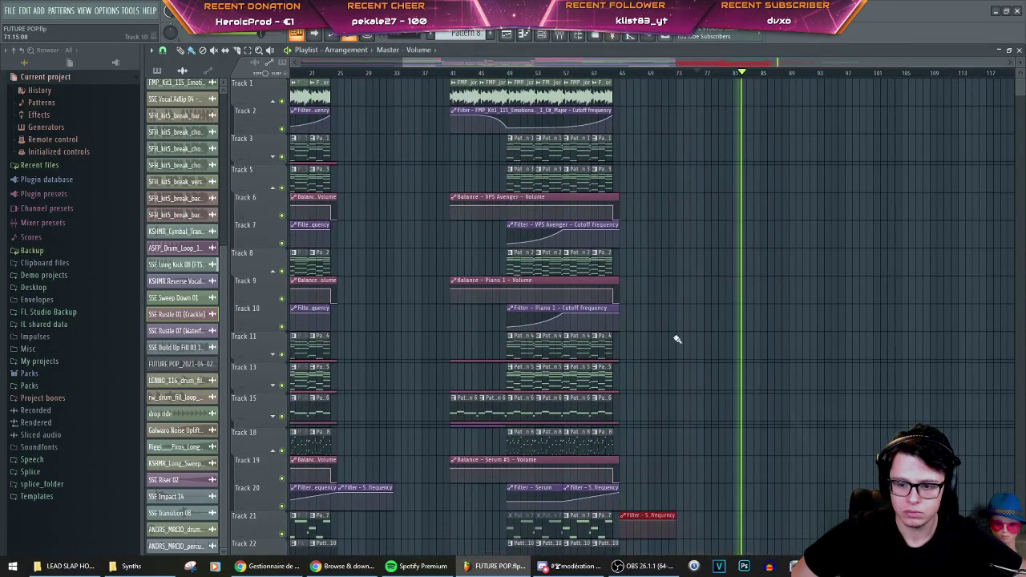
scroll(676, 339, "down", 10)
scroll(650, 213, "down", 4)
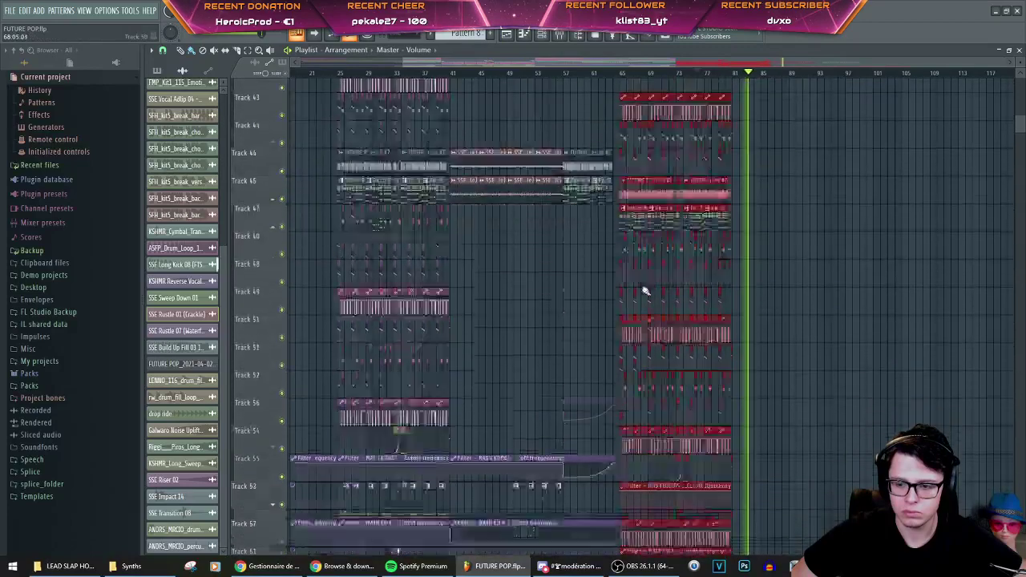
left_click_drag(655, 326, 655, 294)
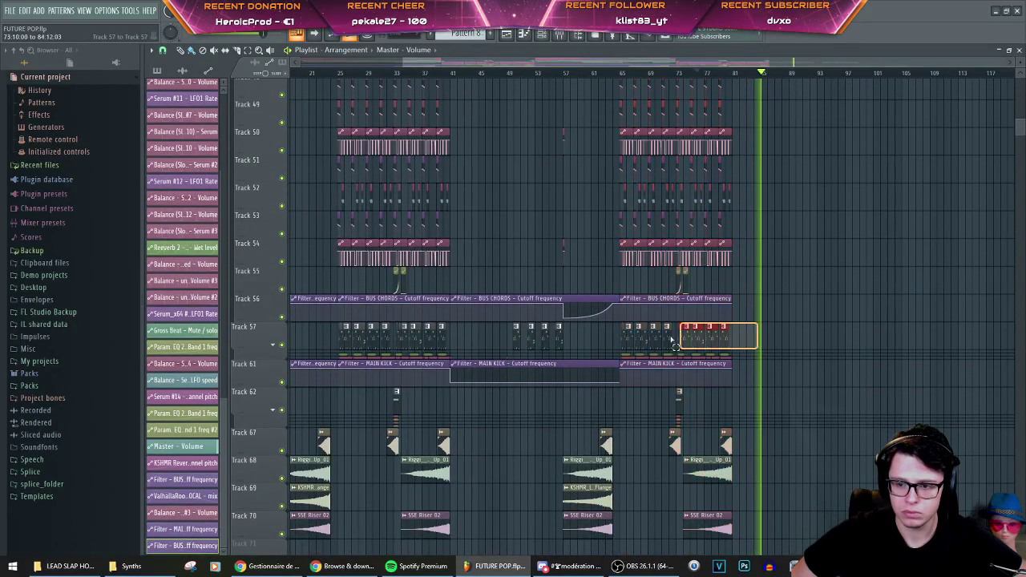
Step: Duplicate the Track 57 clips of bars 65–81 so the copies start at bar 81, and play the arrangement from there
scroll(677, 353, "up", 2)
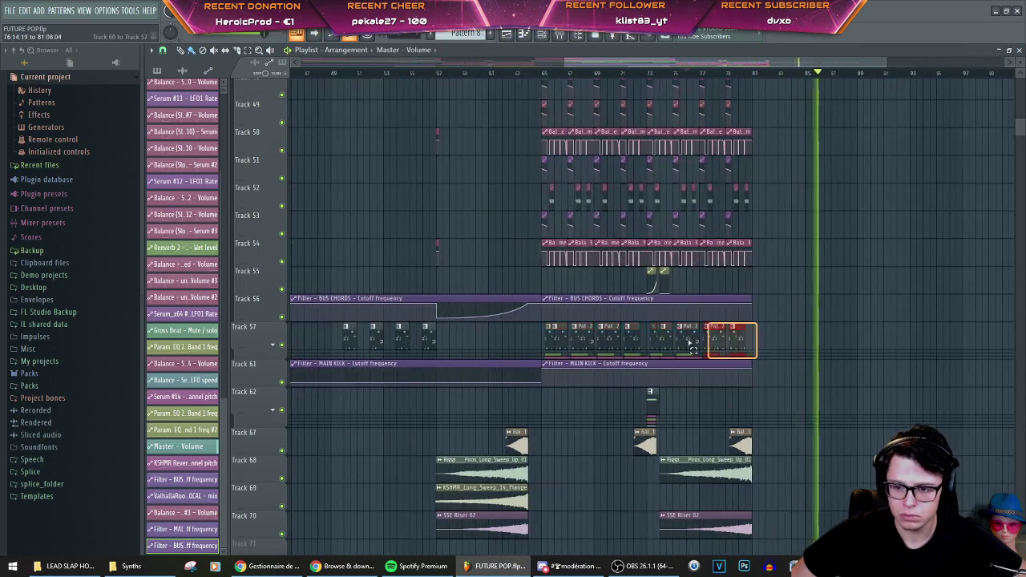
left_click_drag(557, 333, 759, 325)
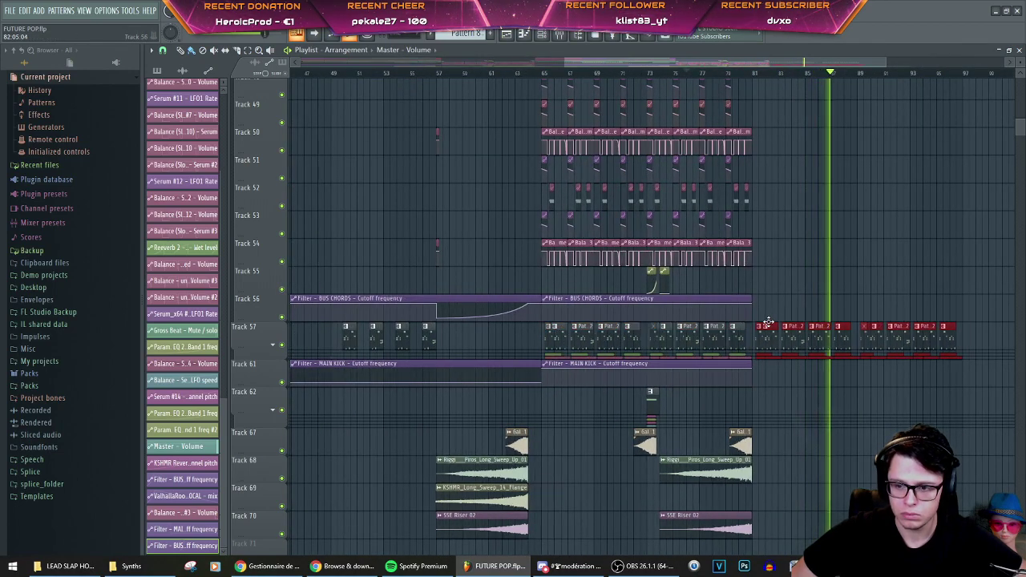
key("space")
left_click(750, 75)
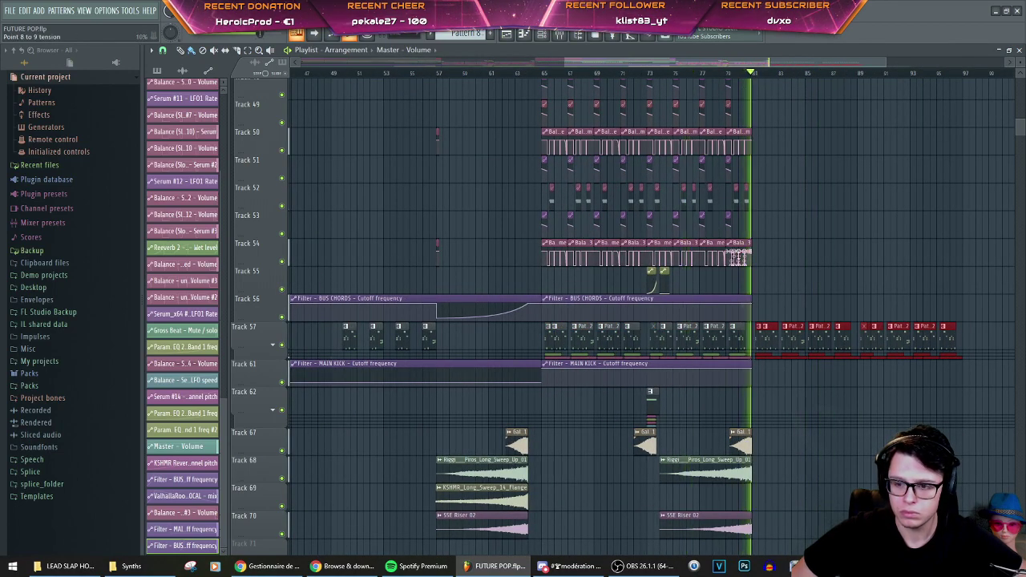
scroll(725, 271, "down", 4)
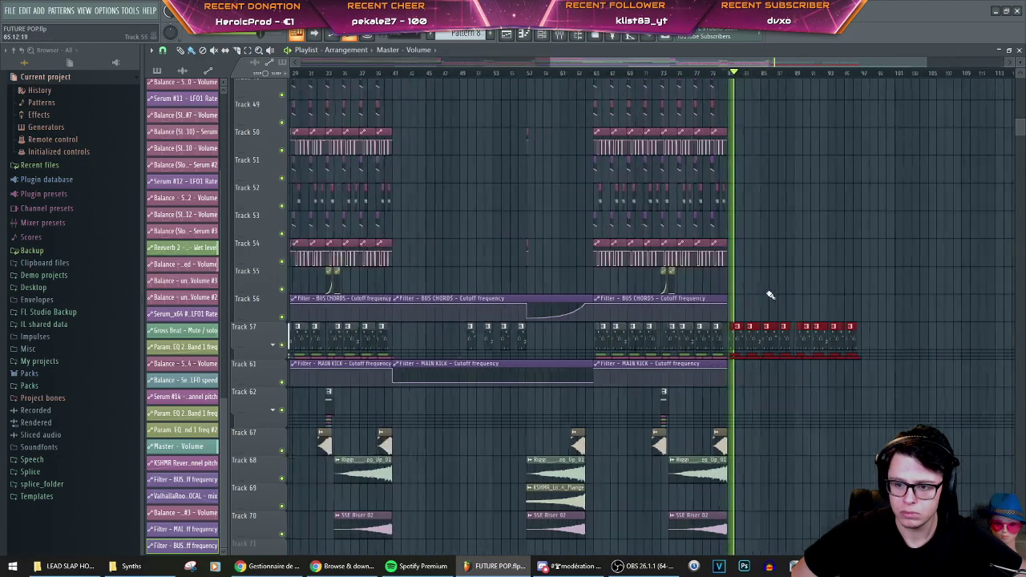
scroll(782, 302, "up", 4)
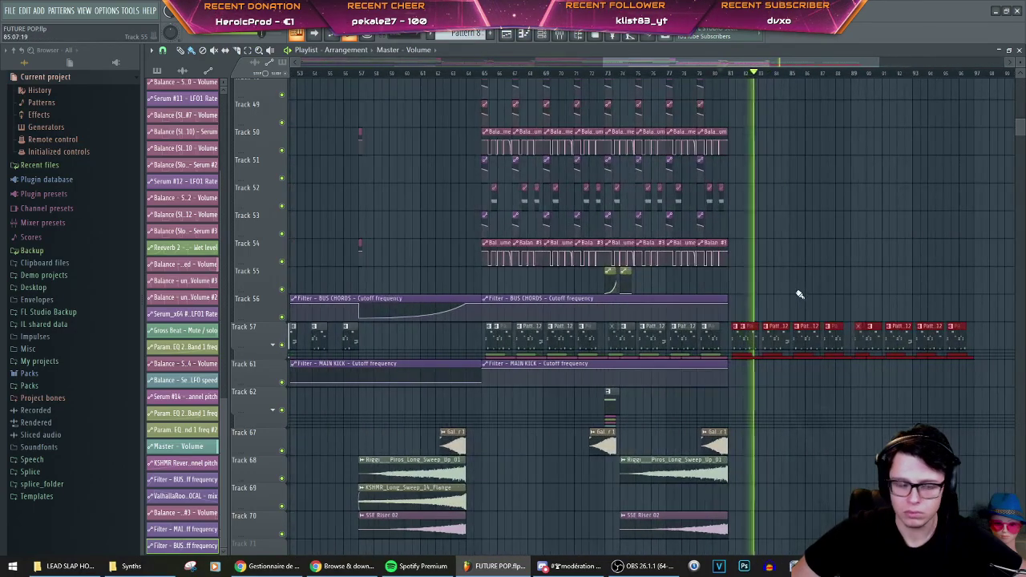
Step: Move the leftover clips after bar 85 up one track, from Track 37 to Track 36 and from Track 41 to Track 40
scroll(800, 295, "up", 15)
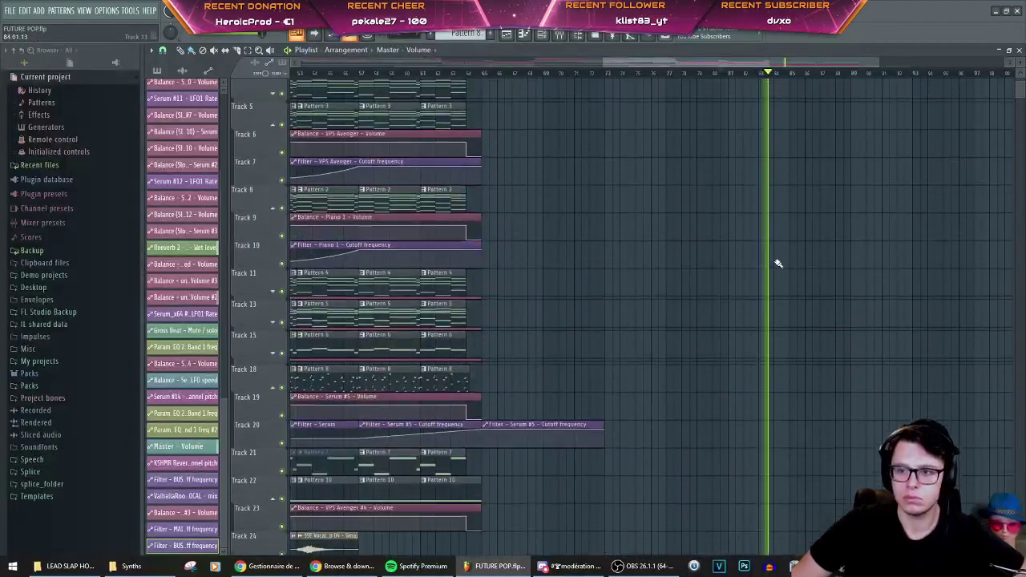
scroll(778, 263, "down", 10)
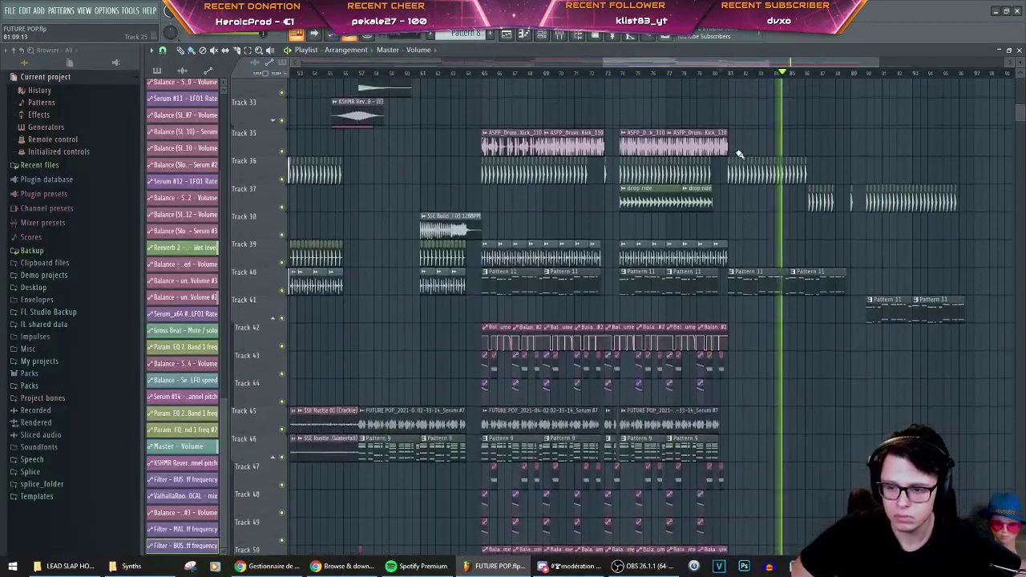
left_click(800, 198)
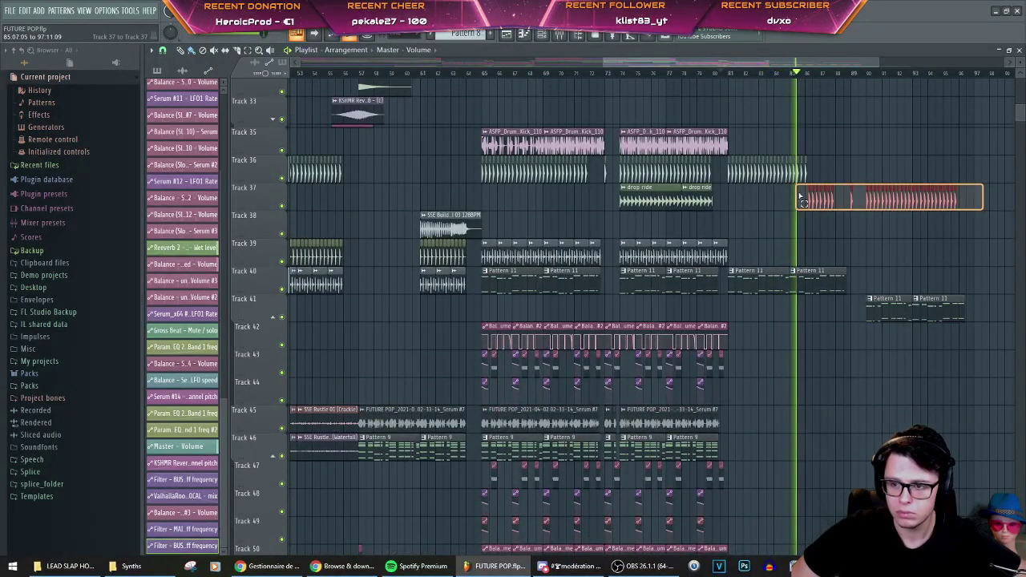
left_click_drag(800, 199, 801, 172)
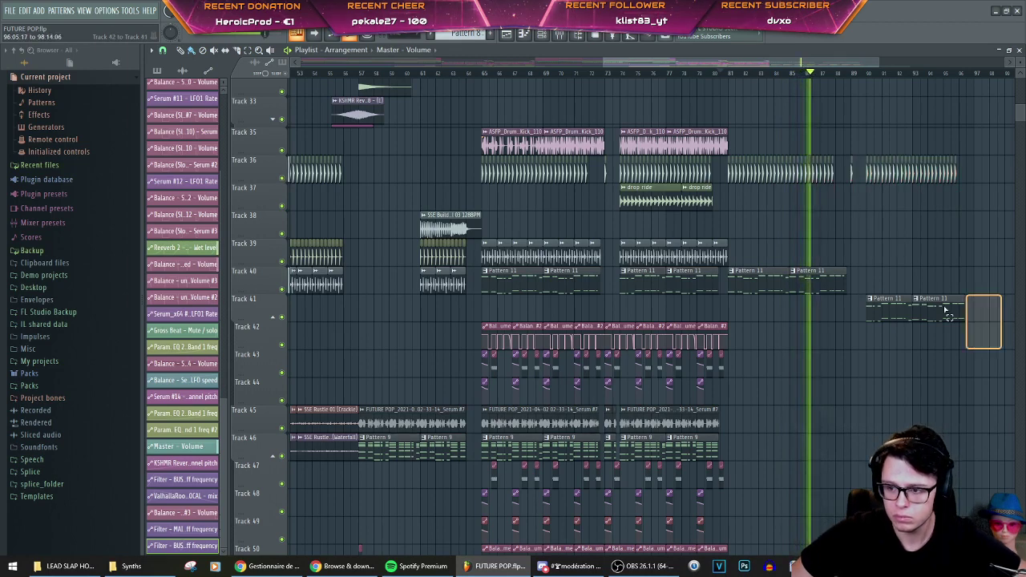
left_click_drag(946, 310, 827, 305)
key("shift+Up")
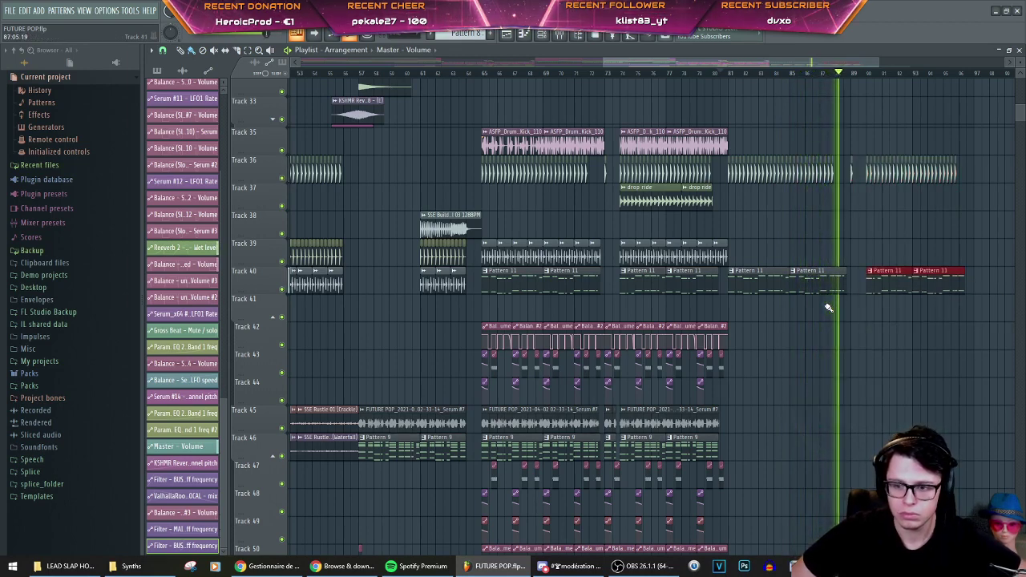
Step: Duplicate the automation clips on Tracks 42–44 from bars 65–81 to bar 81 and play the section
left_click_drag(754, 396, 479, 322)
key("ctrl+b")
left_click_drag(757, 329, 740, 329)
key("space")
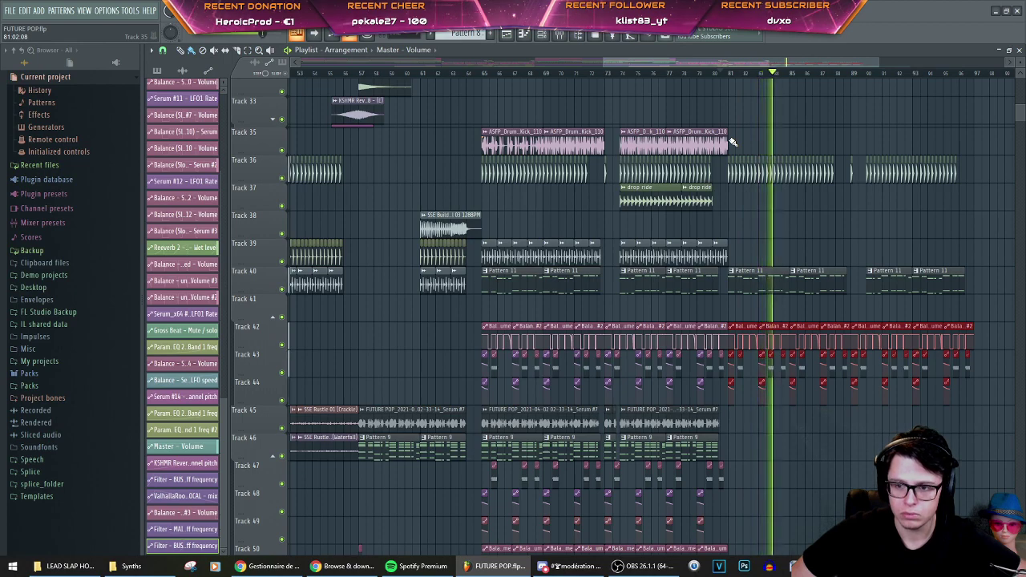
Step: Copy the two percussion rows starting at bar 49 on Tracks 39–40 to bar 81 on Tracks 38–39
scroll(723, 219, "down", 2)
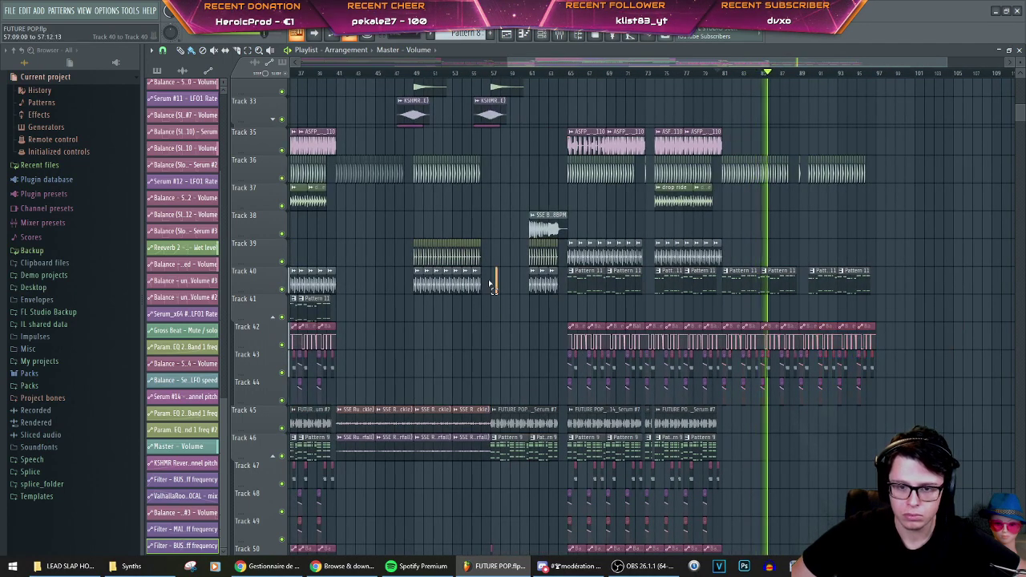
left_click_drag(499, 294, 388, 239)
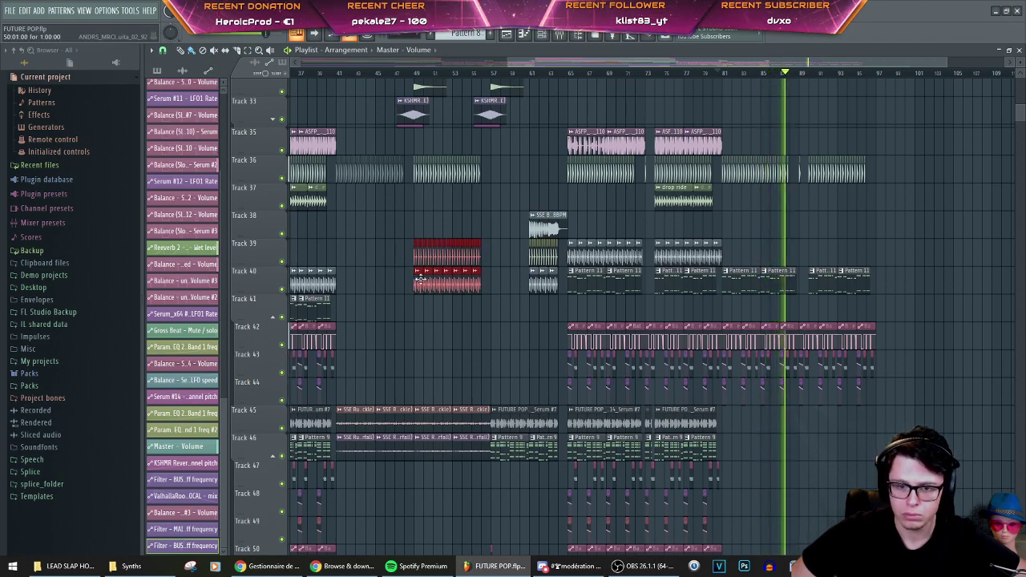
left_click_drag(418, 280, 726, 253)
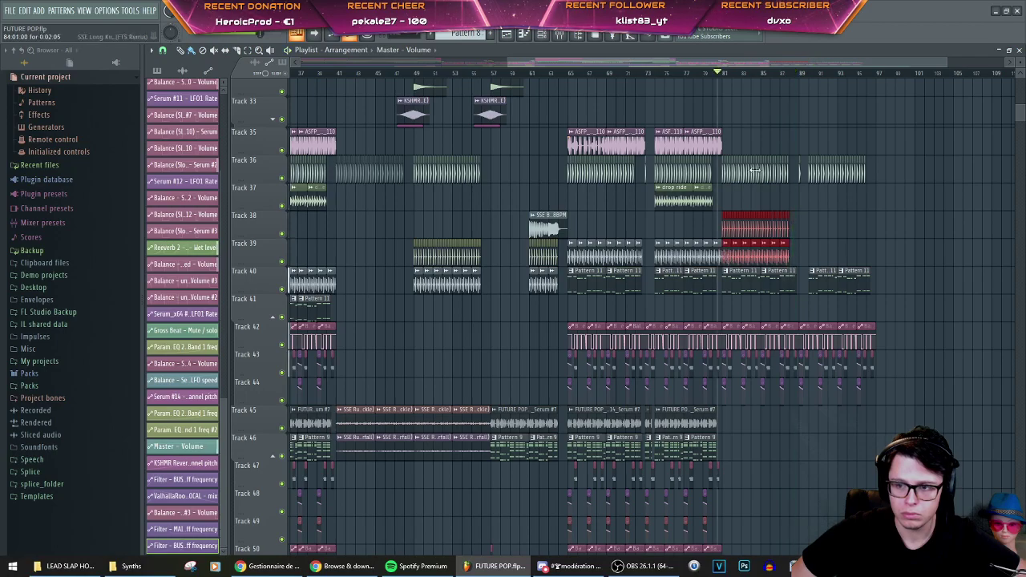
Step: Delete the Track 36 clips after bar 88 and duplicate the new Track 38–39 percussion clips to bar 89
scroll(794, 255, "up", 4)
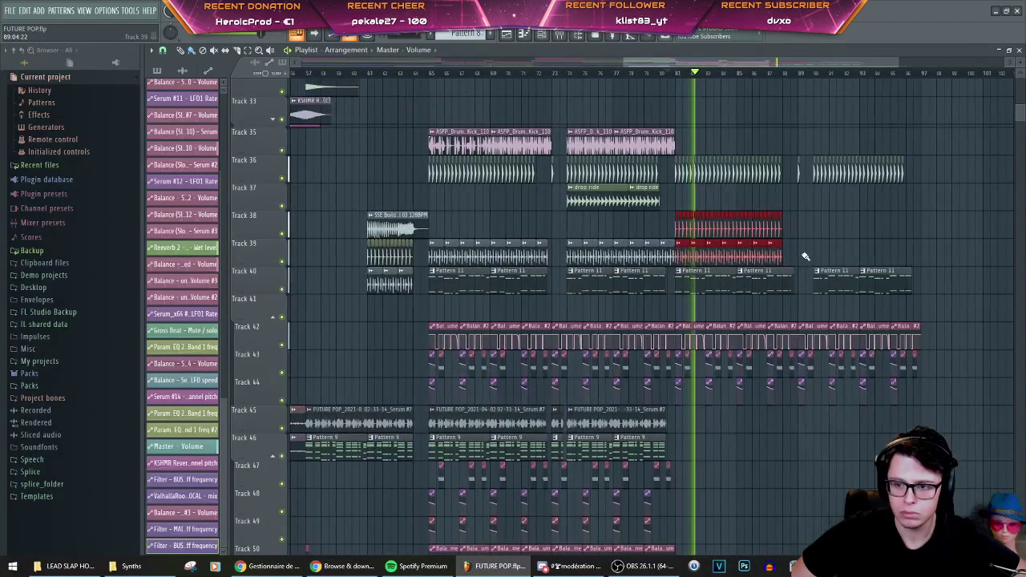
left_click(802, 201)
right_click(818, 170)
left_click_drag(792, 218, 809, 253)
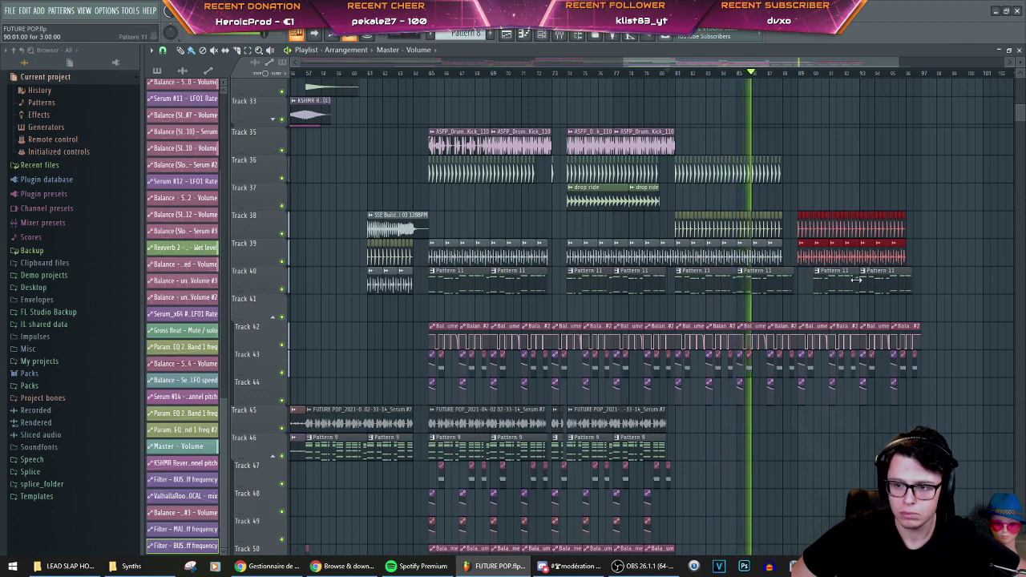
Step: Place a guitar loop clip on Track 1 at bar 89 and remove the Pattern 11 clips after bar 89 from Track 40
scroll(766, 235, "up", 5)
scroll(765, 234, "up", 7)
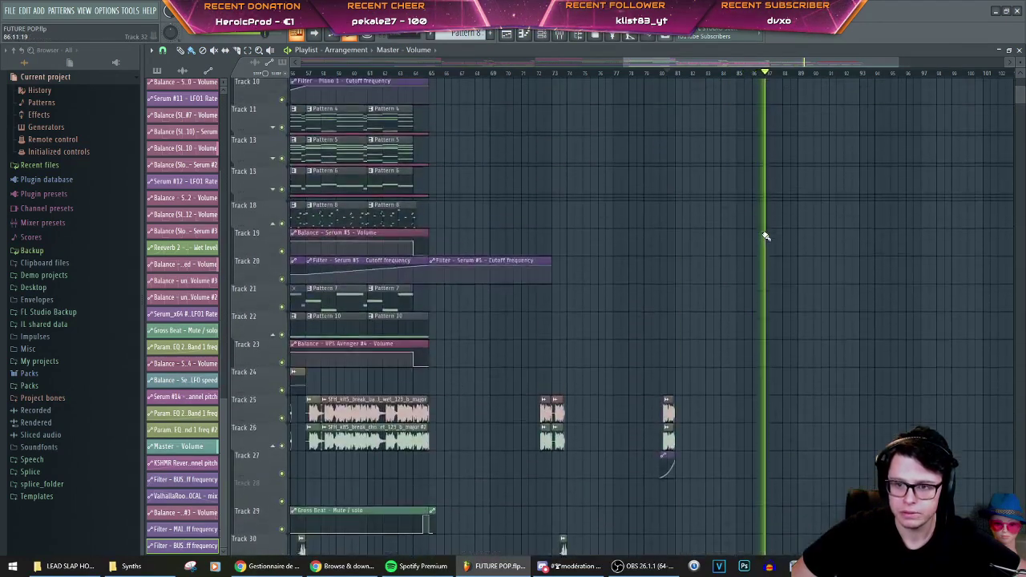
scroll(745, 225, "down", 2)
scroll(450, 94, "down", 2)
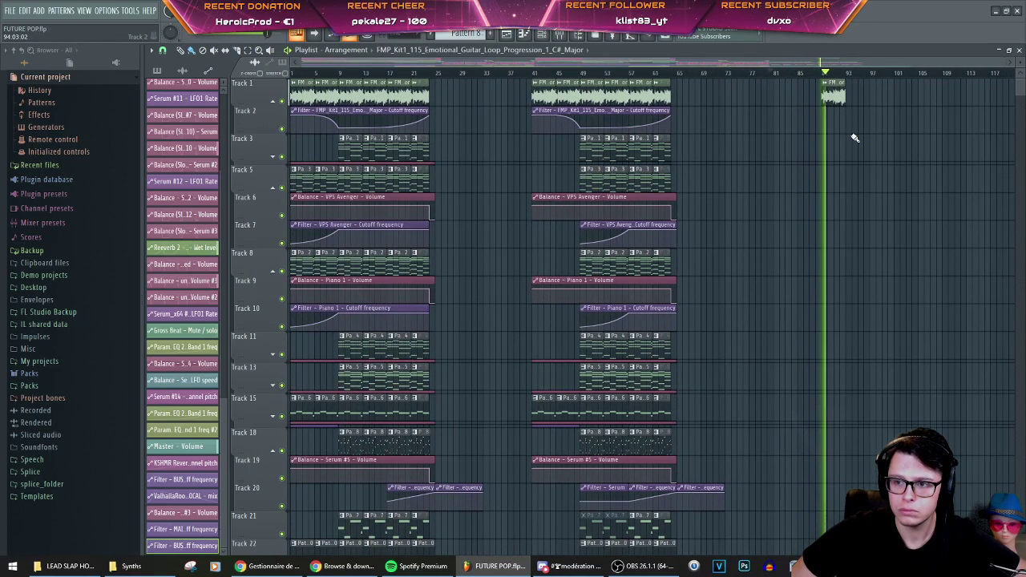
scroll(855, 141, "down", 10)
scroll(855, 152, "up", 2)
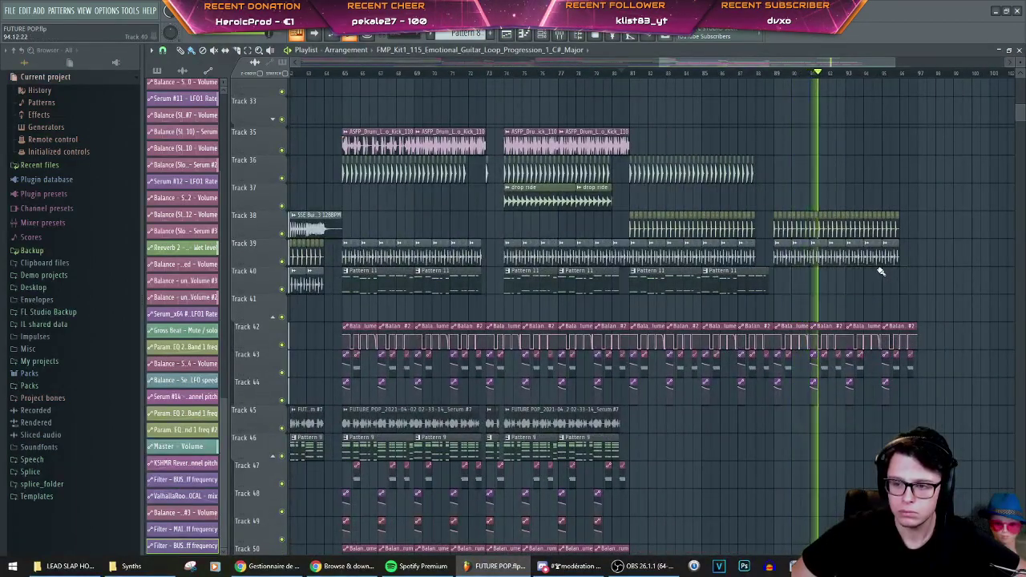
Step: Move the Track 1 guitar loop to bar 81, add a second copy at bar 85 and play the section
scroll(881, 273, "down", 6)
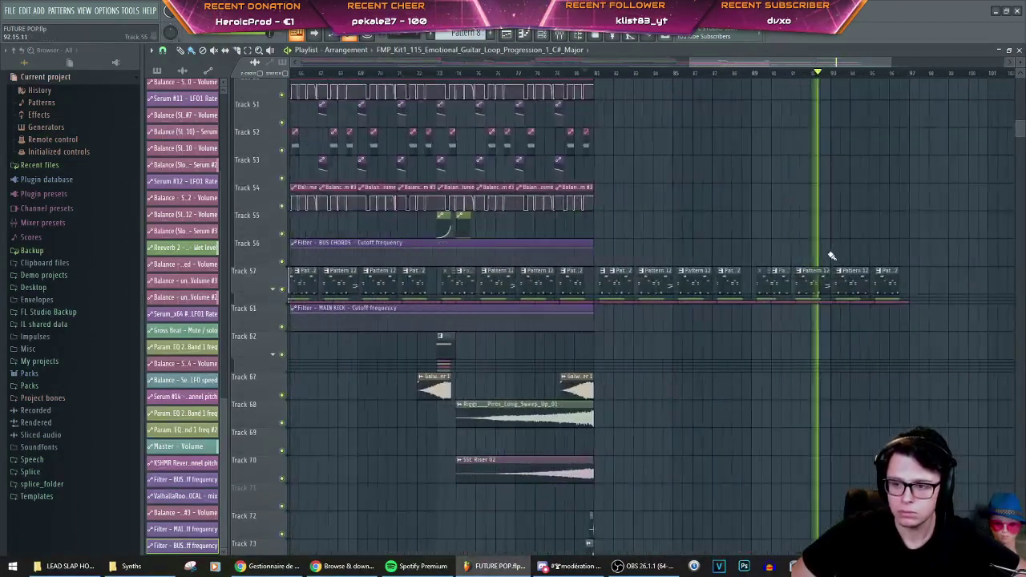
scroll(826, 255, "down", 1)
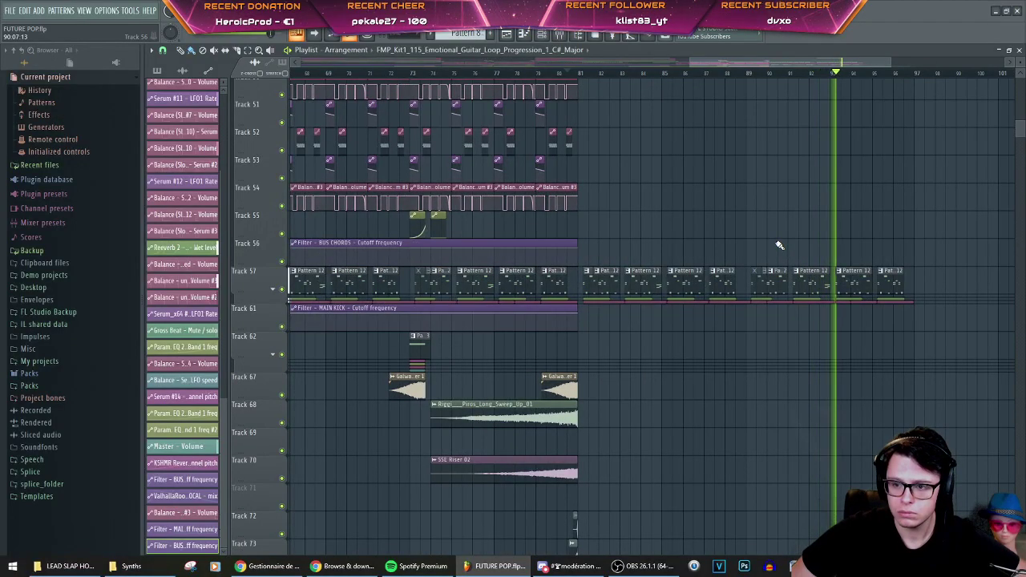
scroll(780, 243, "up", 17)
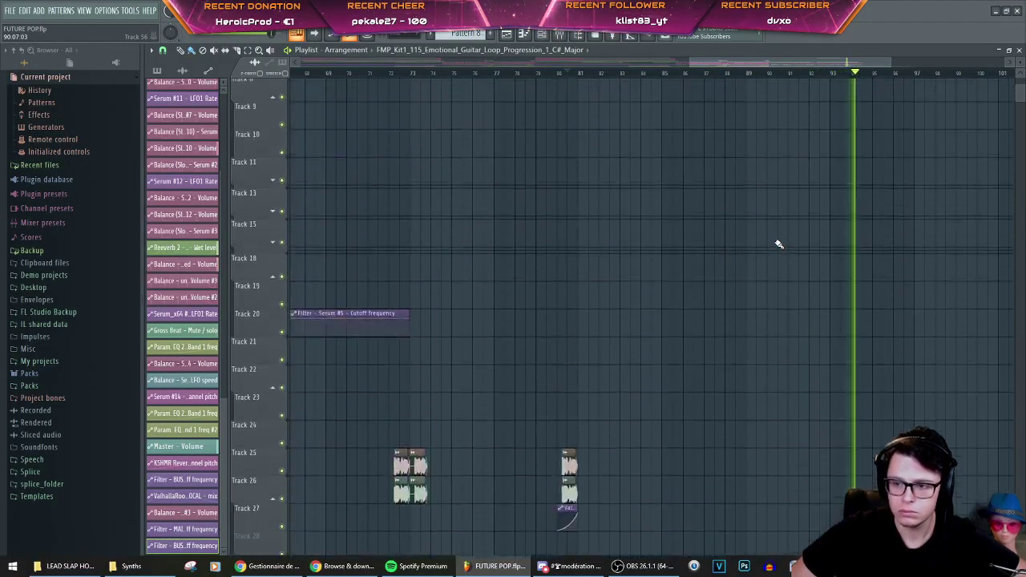
scroll(767, 115, "down", 4)
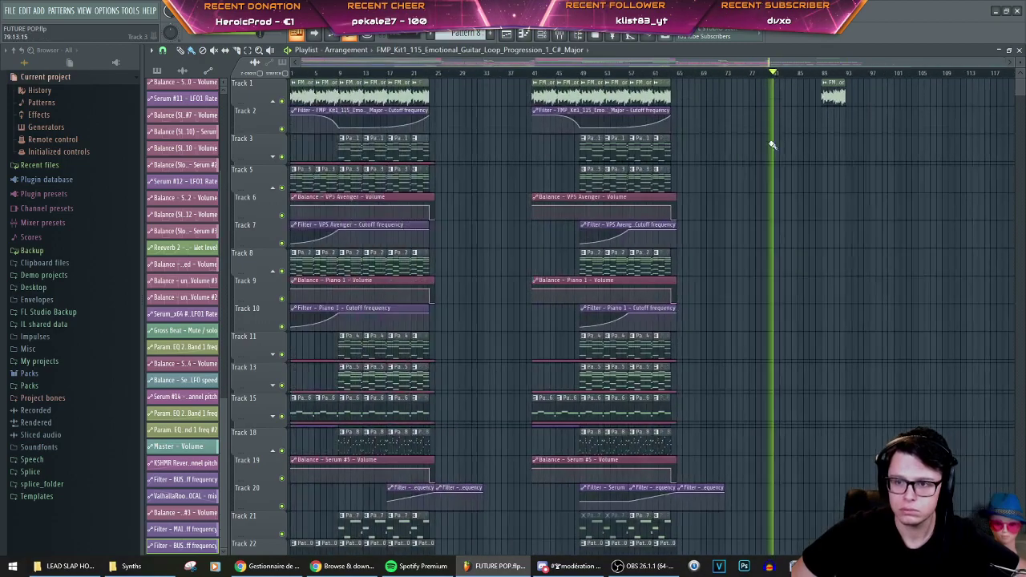
scroll(802, 176, "down", 2)
scroll(830, 161, "up", 5)
scroll(833, 128, "up", 3)
key("space")
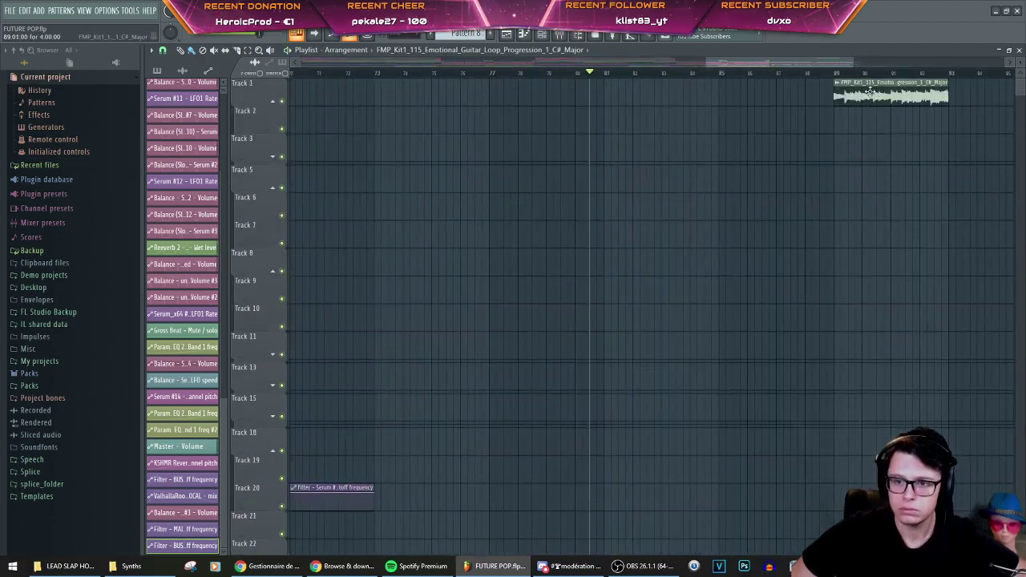
left_click_drag(653, 90, 762, 99)
key("space")
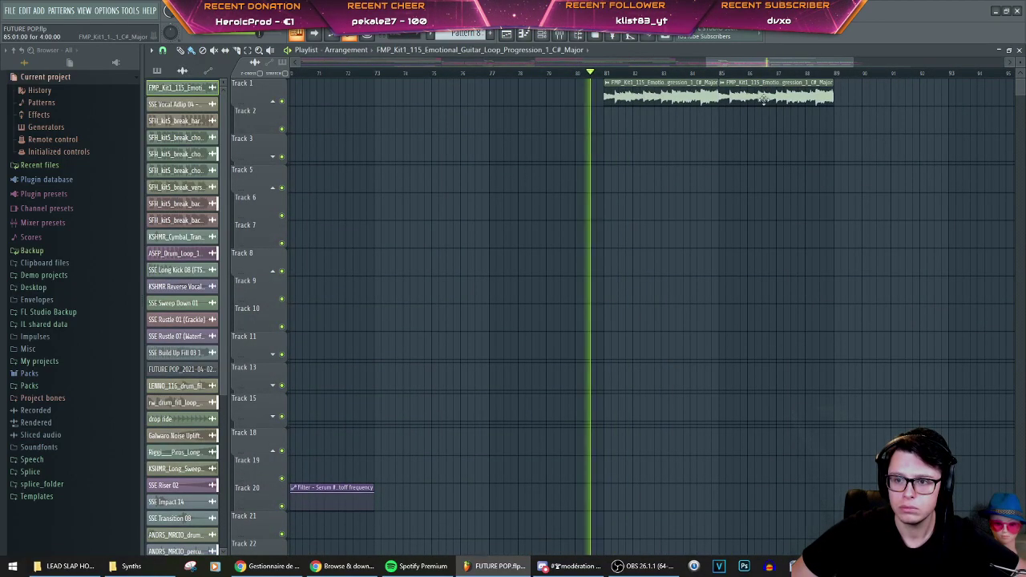
Step: Place a copy of the guitar loop's cutoff automation on Track 2 from bar 66 to 89 and duplicate the Track 1 guitar loops to bar 89
scroll(676, 136, "down", 5)
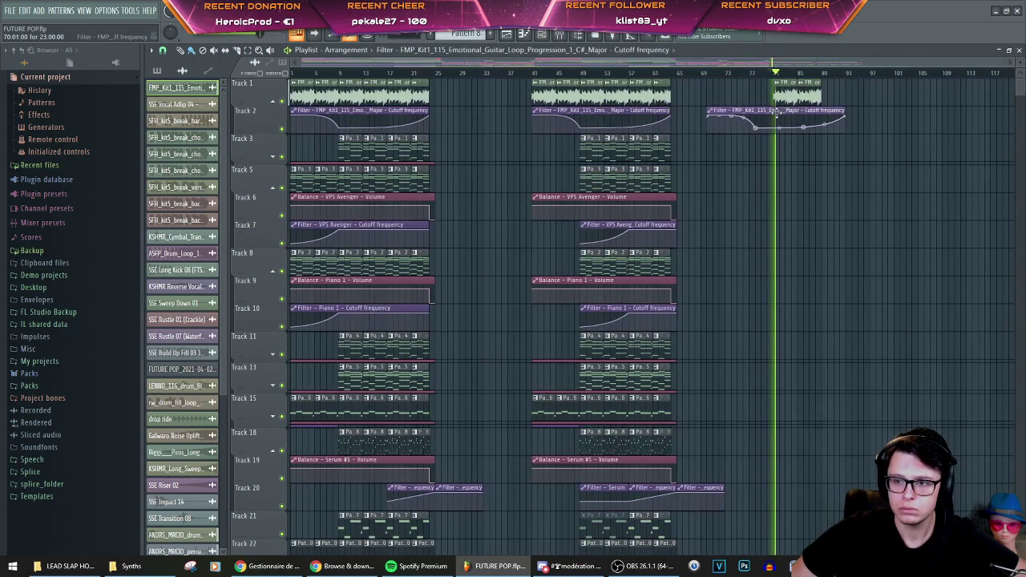
scroll(754, 113, "up", 4)
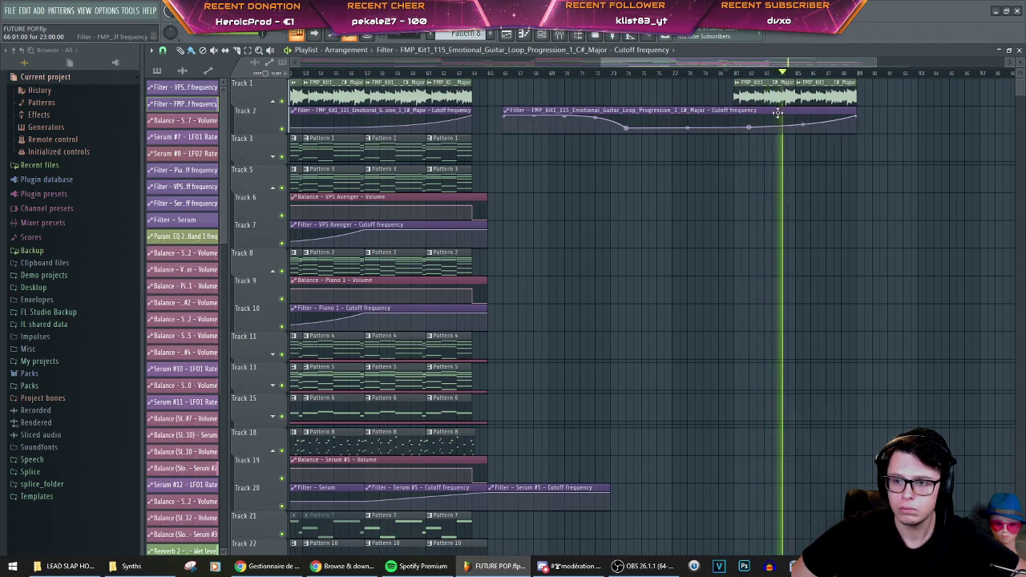
scroll(698, 148, "down", 3)
scroll(804, 124, "up", 3)
left_click_drag(740, 96, 629, 90)
Step: Delete the Track 57 group's pattern clips from bar 89 onward
scroll(754, 192, "down", 10)
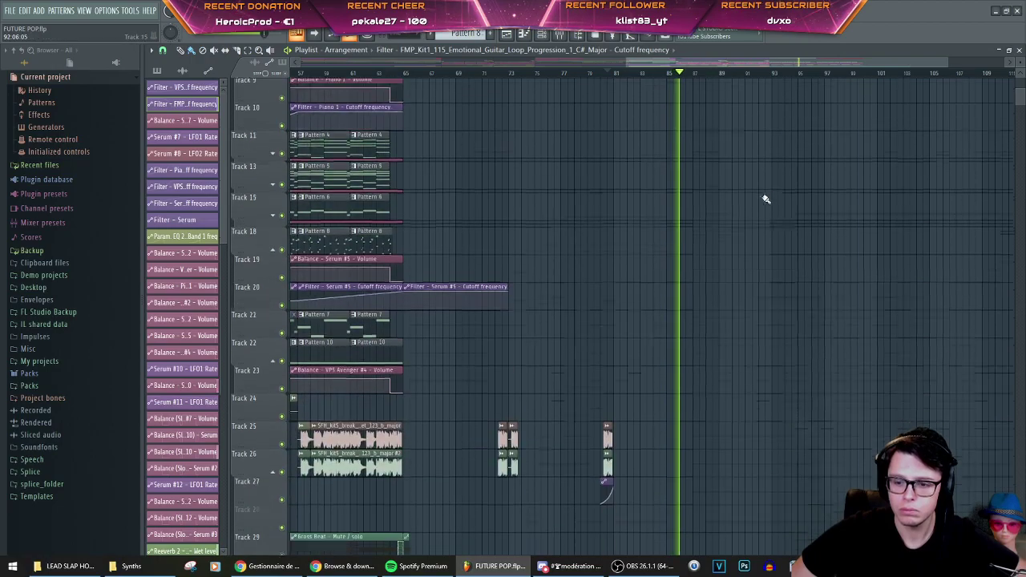
scroll(737, 181, "down", 5)
scroll(738, 174, "up", 6)
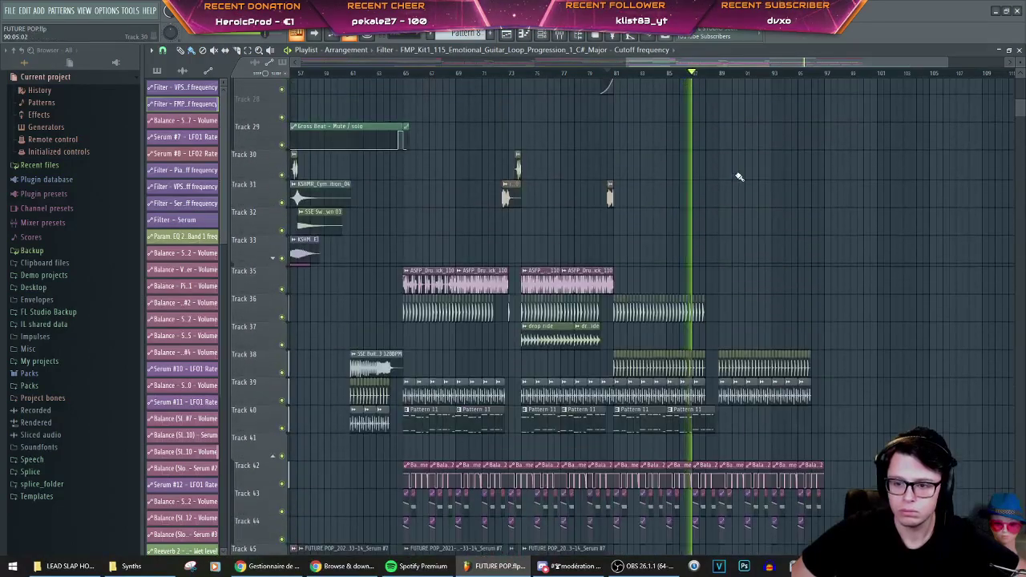
scroll(739, 174, "down", 5)
scroll(716, 200, "up", 3)
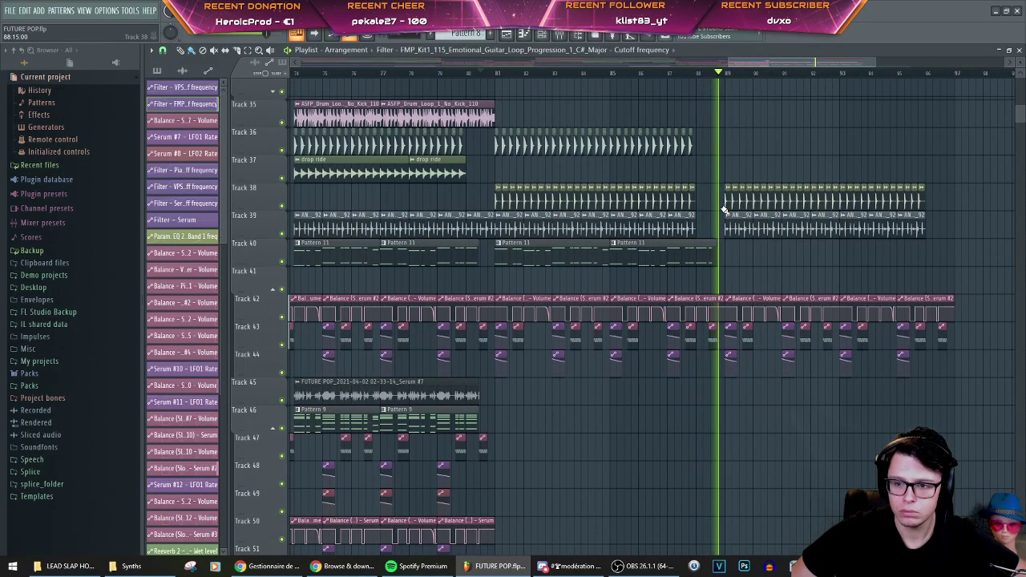
scroll(724, 210, "down", 3)
scroll(841, 245, "up", 15)
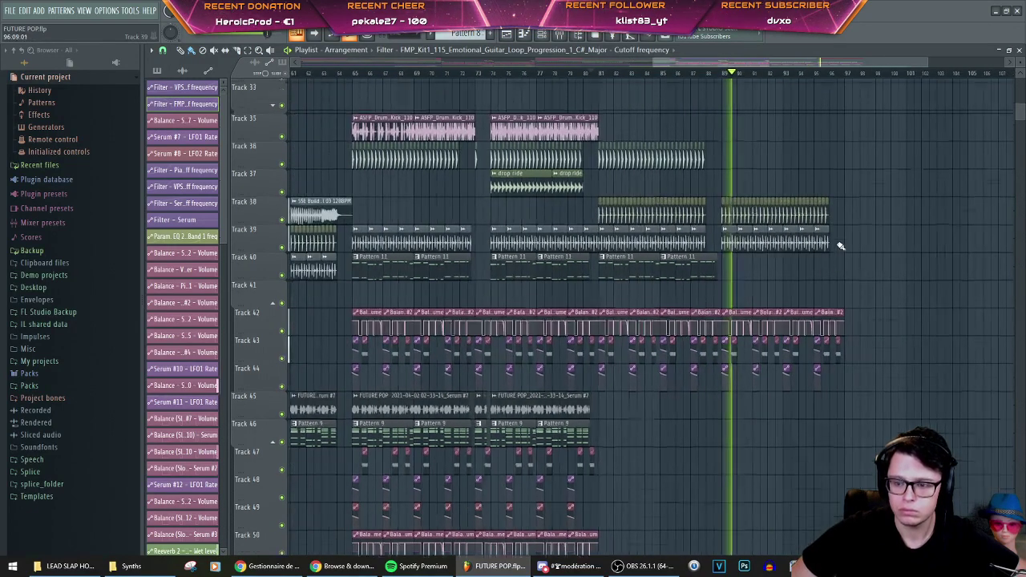
scroll(818, 220, "down", 12)
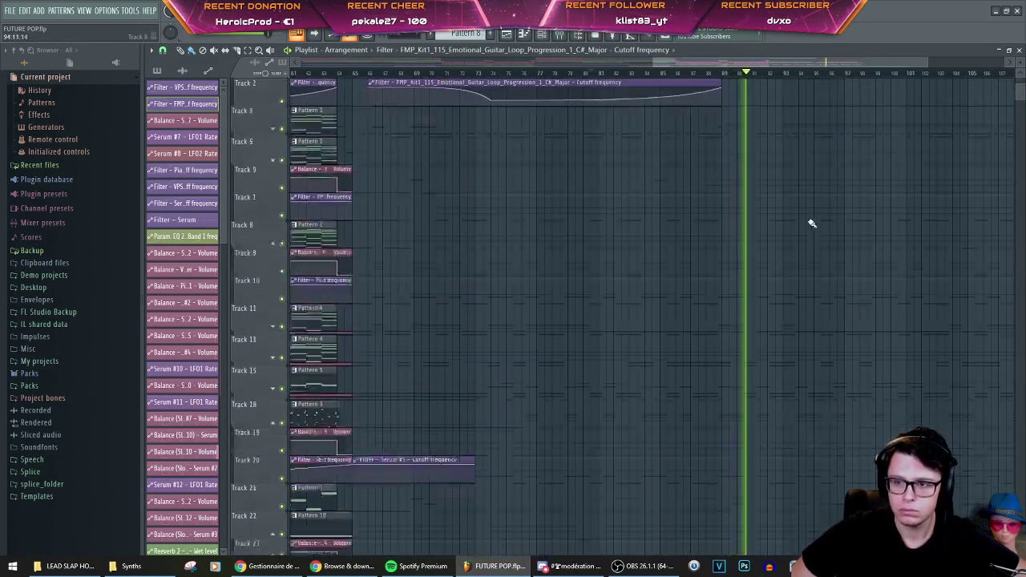
scroll(814, 206, "down", 3)
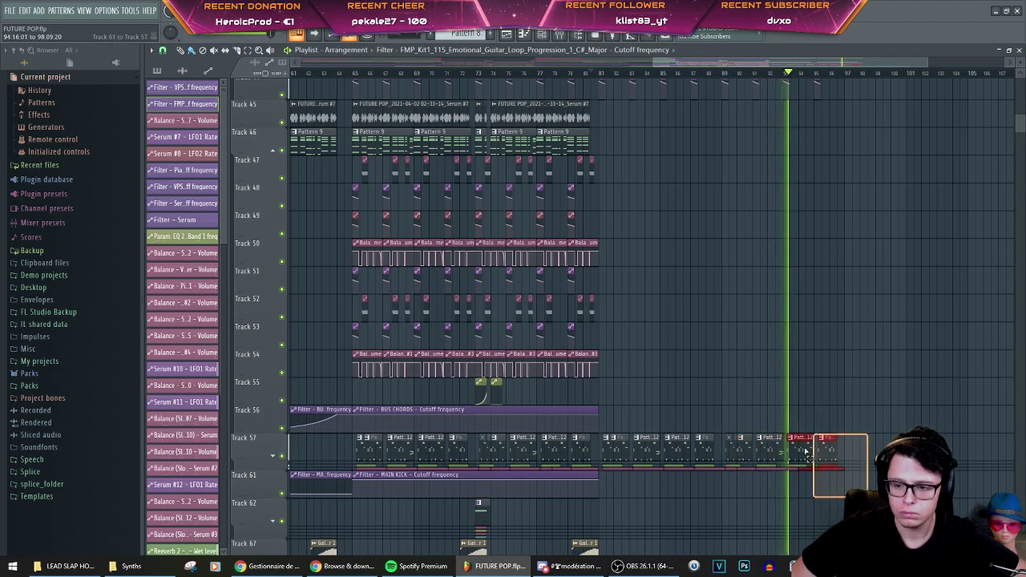
key("Delete")
right_click(726, 441)
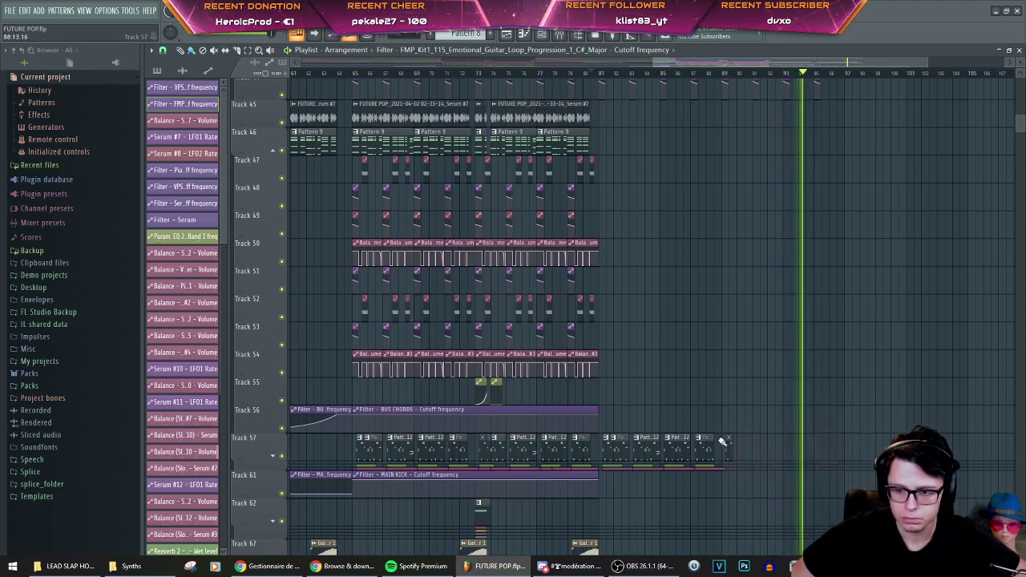
Step: Duplicate the Track 57 group's clips from bars 81–88 to bar 89 and play the arrangement from about bar 74
left_click_drag(737, 483, 608, 440)
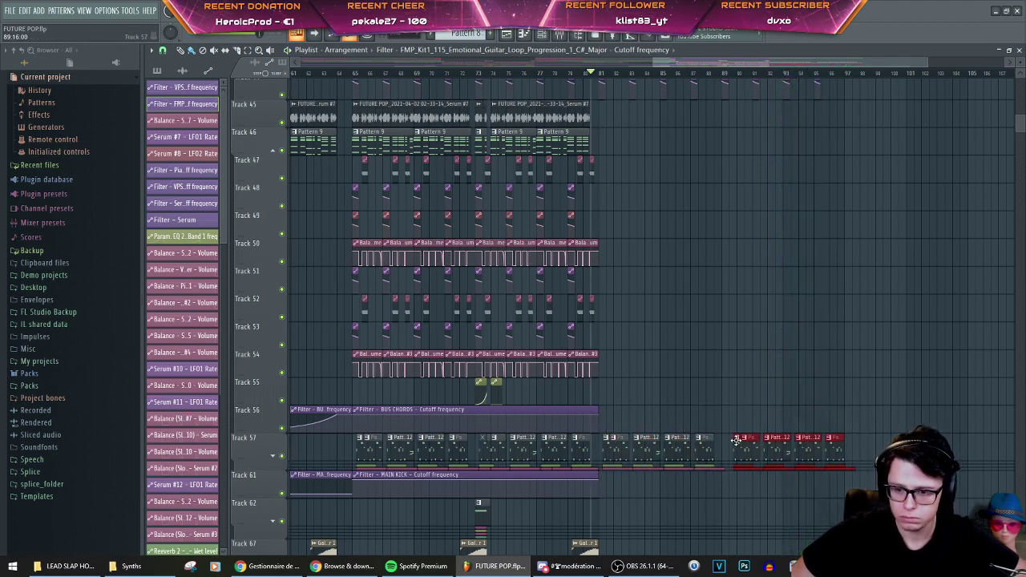
key("space")
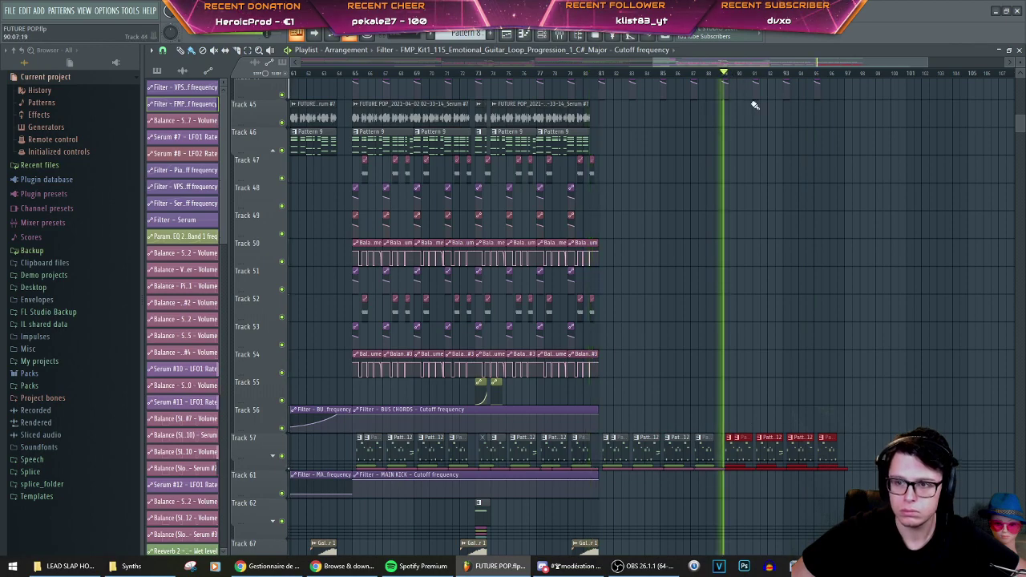
scroll(772, 281, "up", 15)
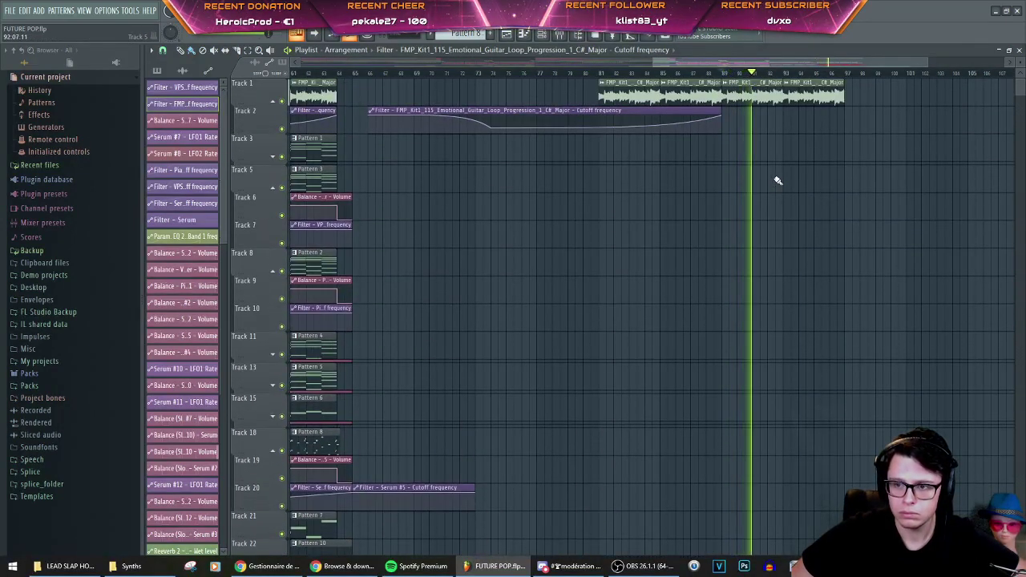
left_click(489, 74)
Step: Move all Pattern 11 clips from bar 65 onward from Track 40 down to Track 41
scroll(614, 257, "down", 10)
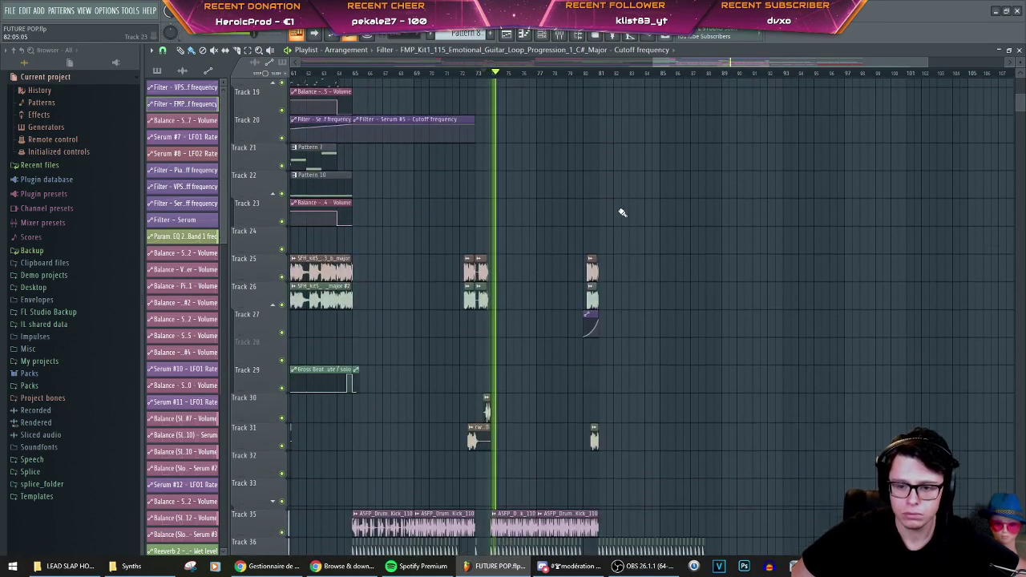
scroll(622, 213, "down", 6)
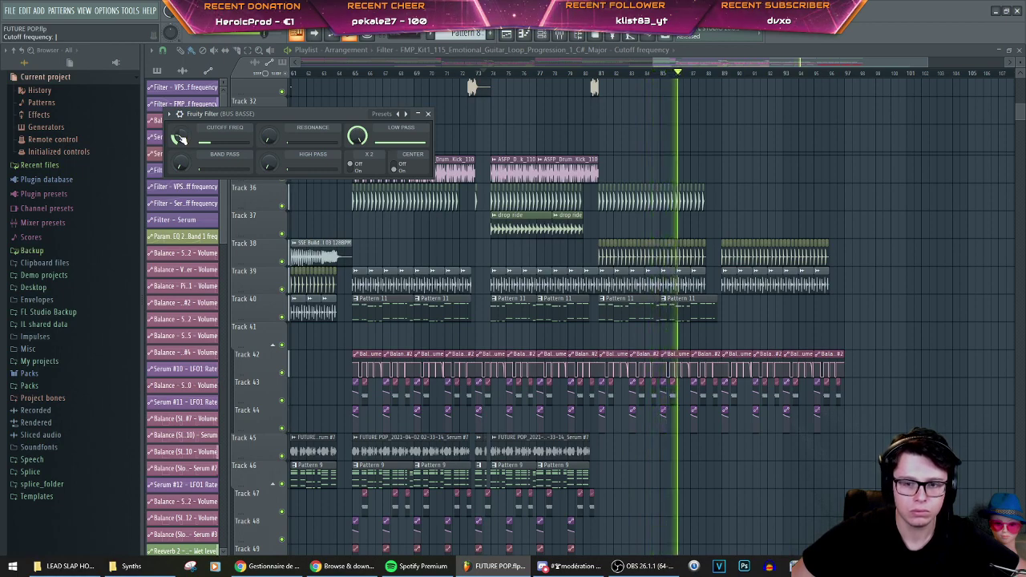
scroll(408, 339, "down", 4)
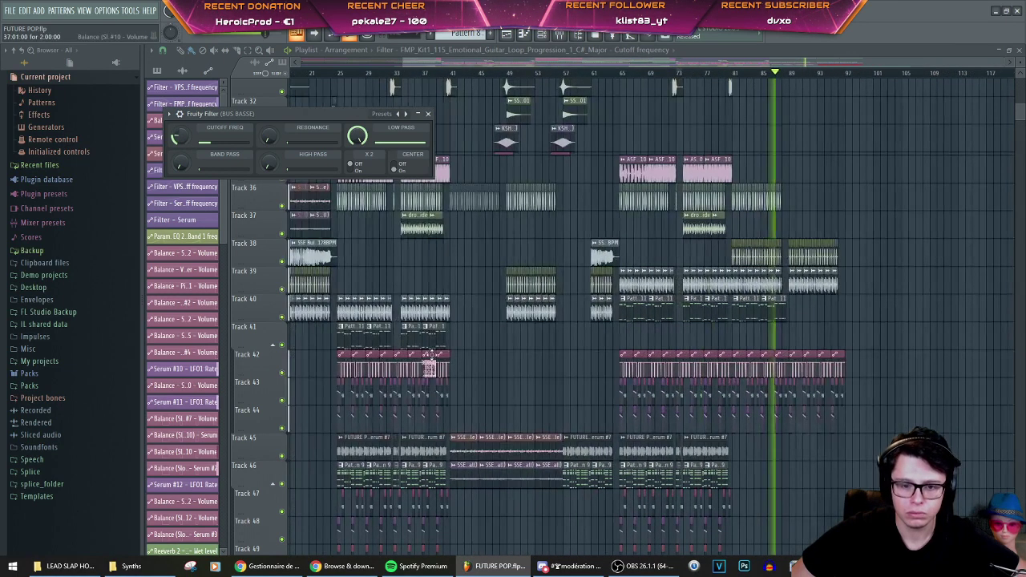
scroll(748, 415, "down", 2)
scroll(935, 376, "down", 1)
scroll(930, 376, "up", 3)
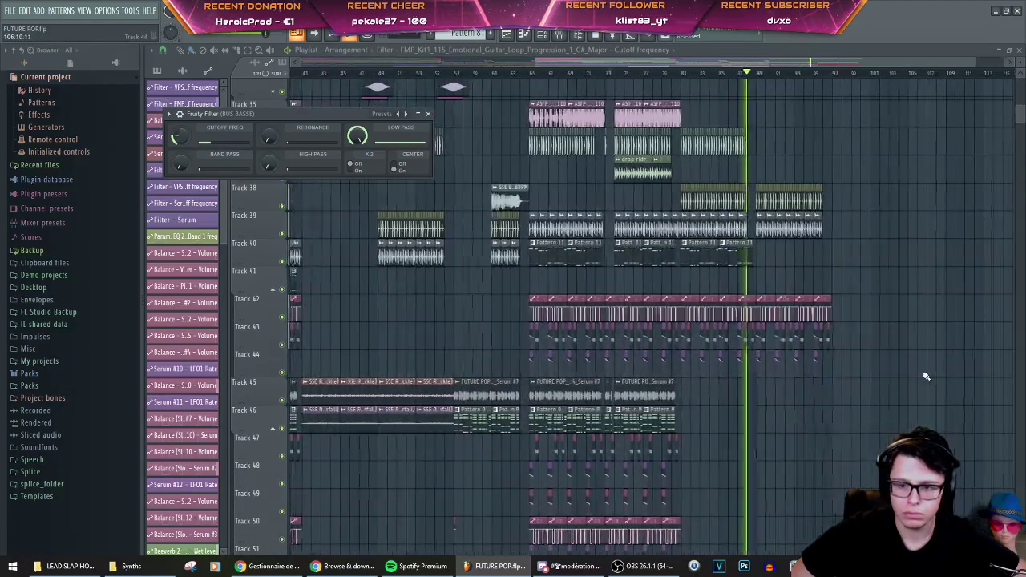
left_click_drag(783, 258, 539, 256)
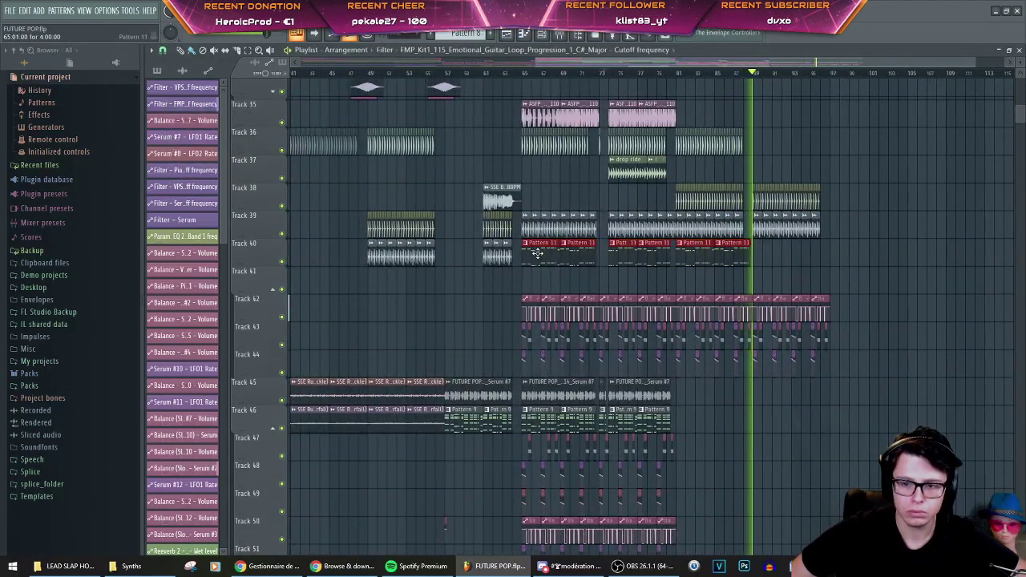
key("shift+Down")
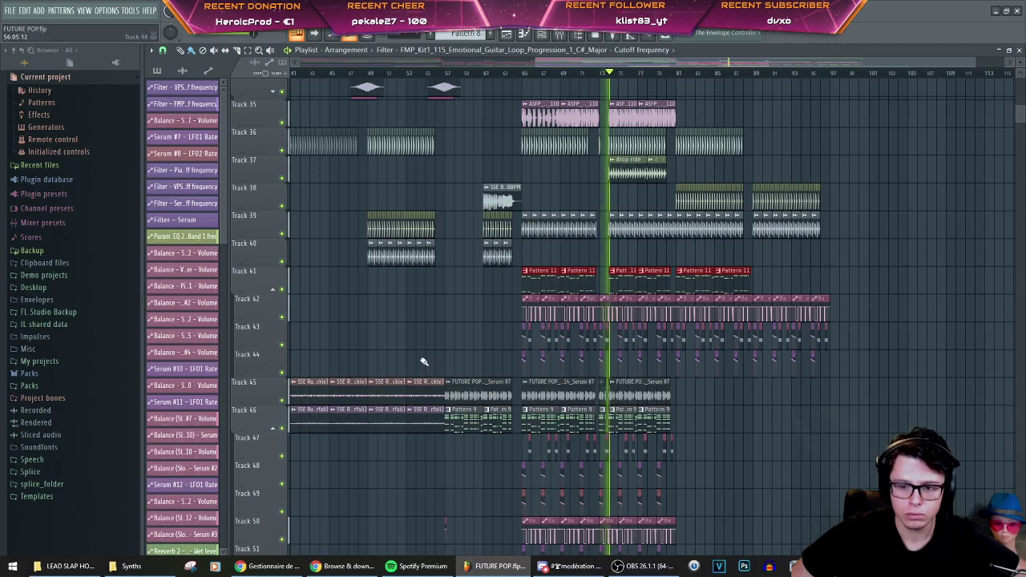
Step: Insert an empty track at Track 45 and group it with the track above
scroll(522, 360, "up", 8)
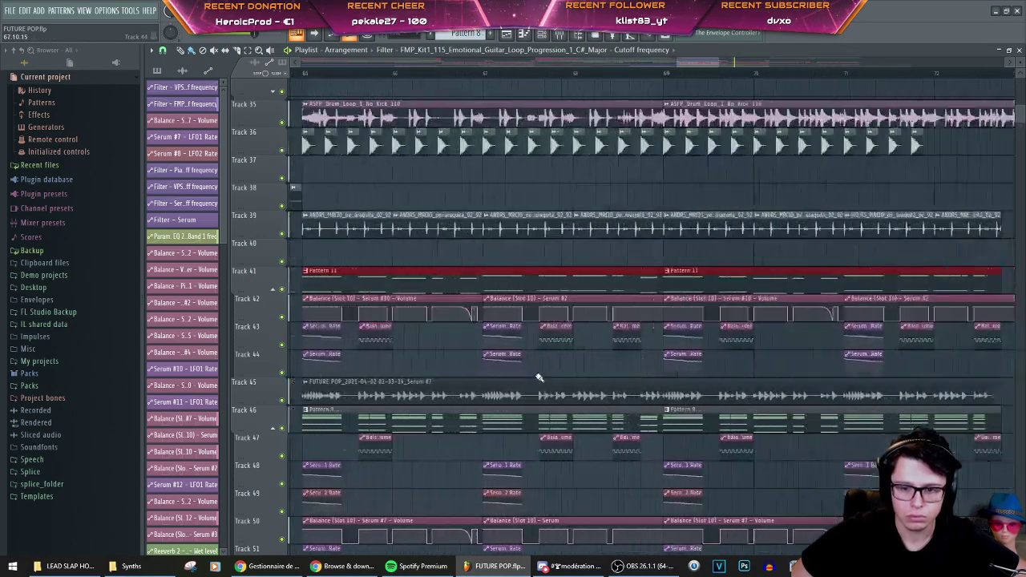
scroll(525, 363, "down", 4)
right_click(262, 389)
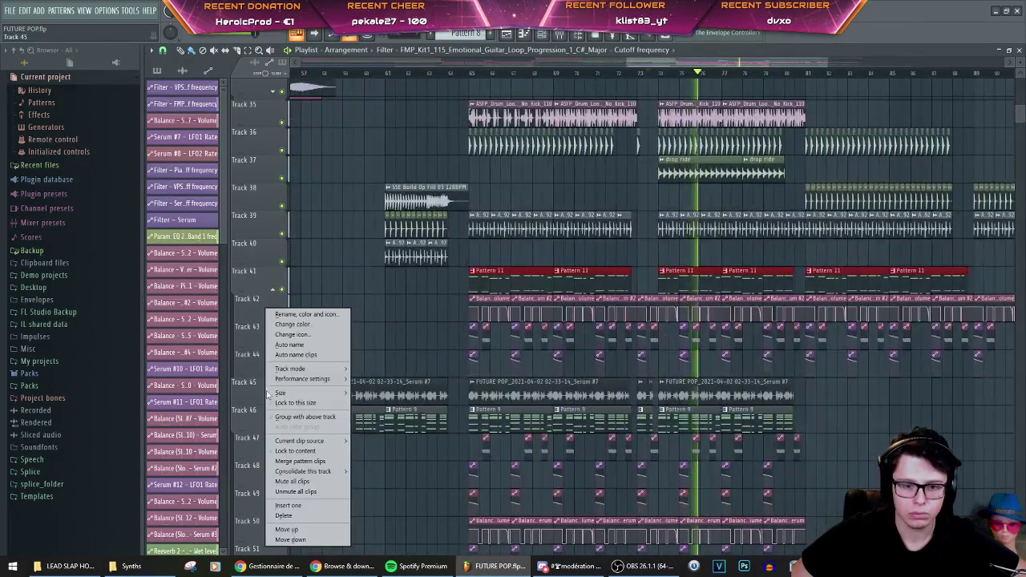
left_click(286, 505)
right_click(284, 418)
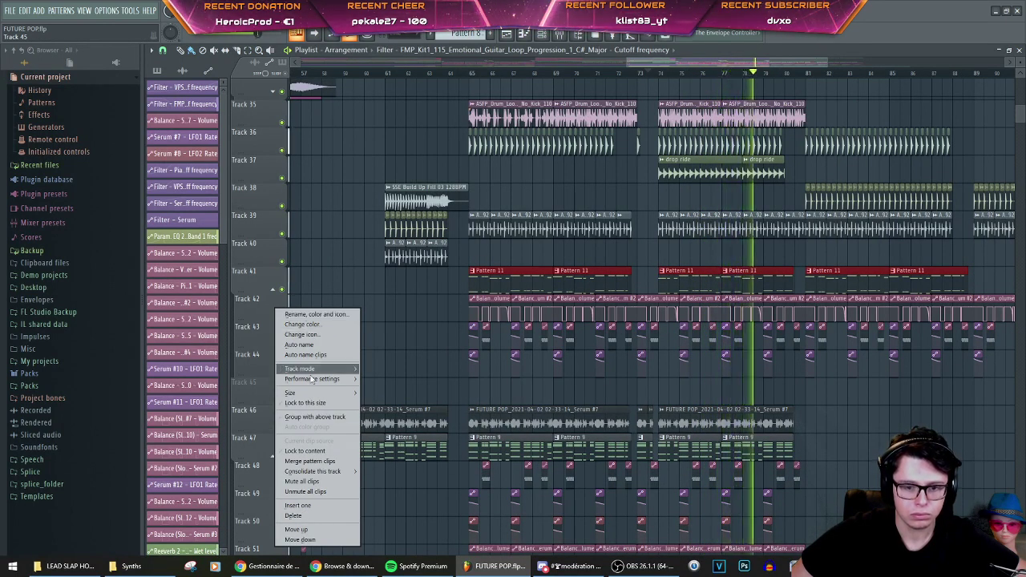
left_click(319, 419)
Step: Create an automation clip for the BUS BASSE Fruity Filter cutoff frequency and copy the value of its first point
scroll(361, 371, "down", 4)
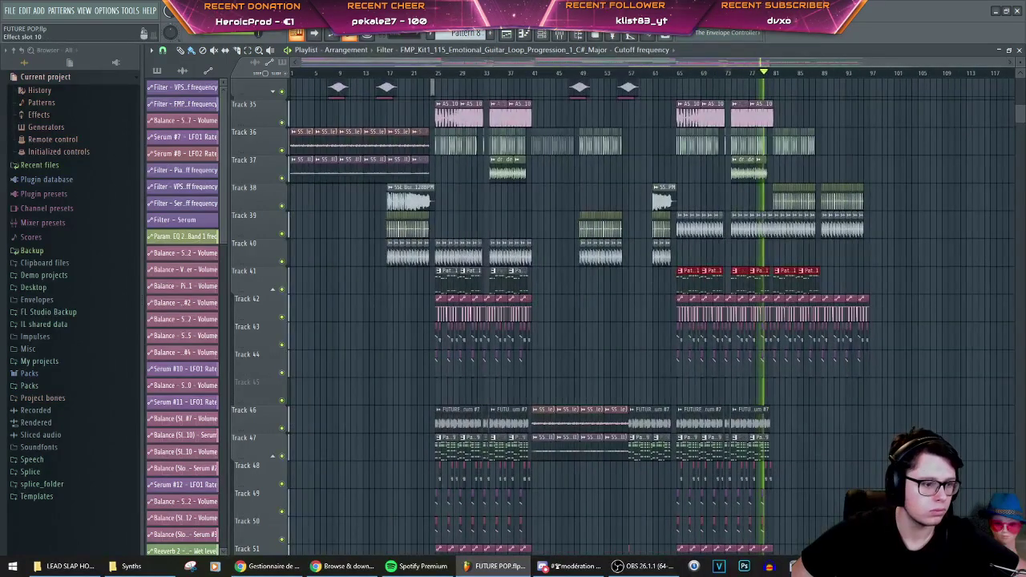
right_click(180, 136)
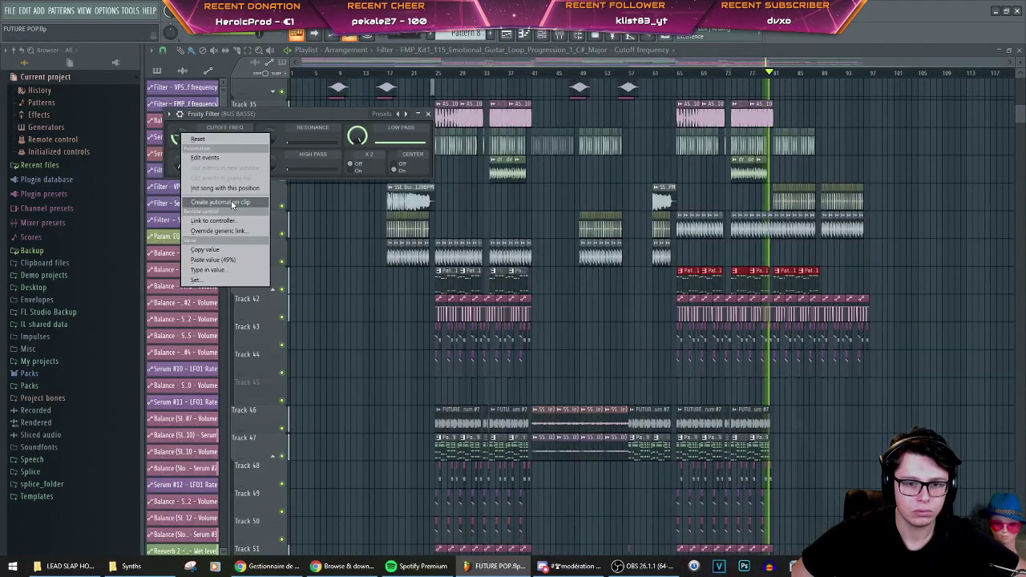
left_click(230, 202)
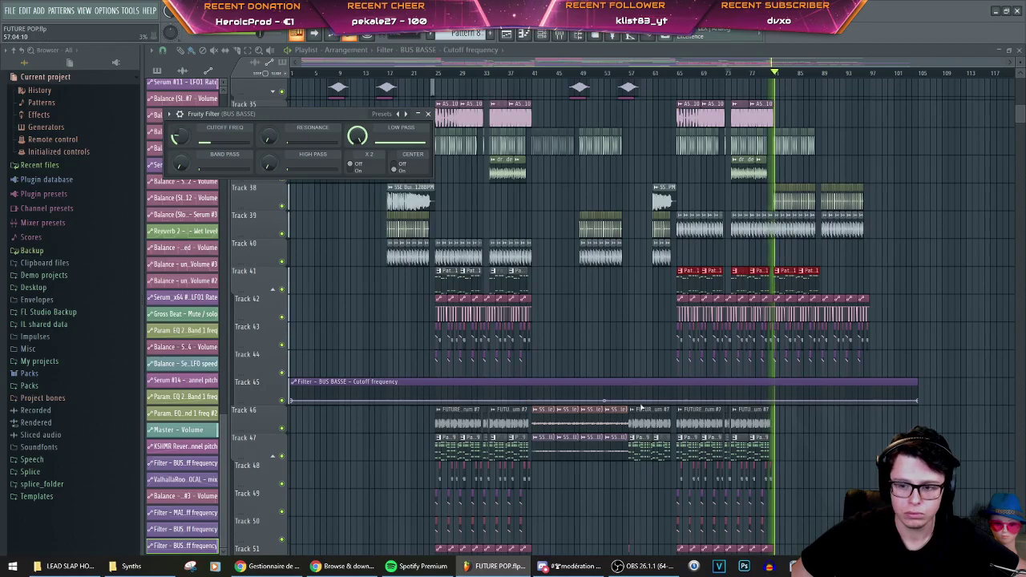
right_click(295, 404)
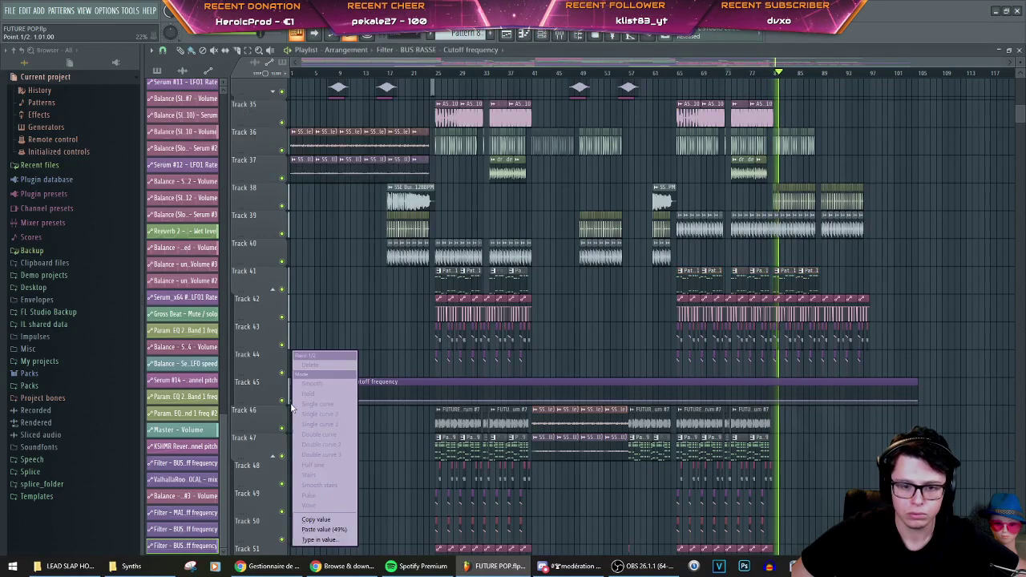
left_click(318, 521)
Step: Shape the BUS BASSE cutoff automation to hold a higher level up to bar 81 and drop abruptly there to the copied 22% value
scroll(706, 415, "up", 5)
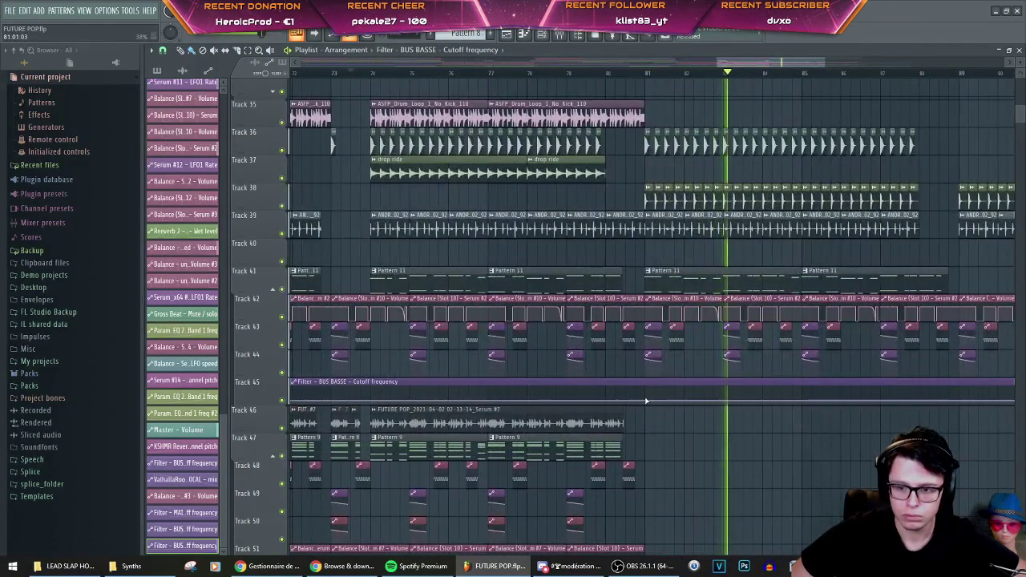
right_click(647, 401)
left_click(680, 530)
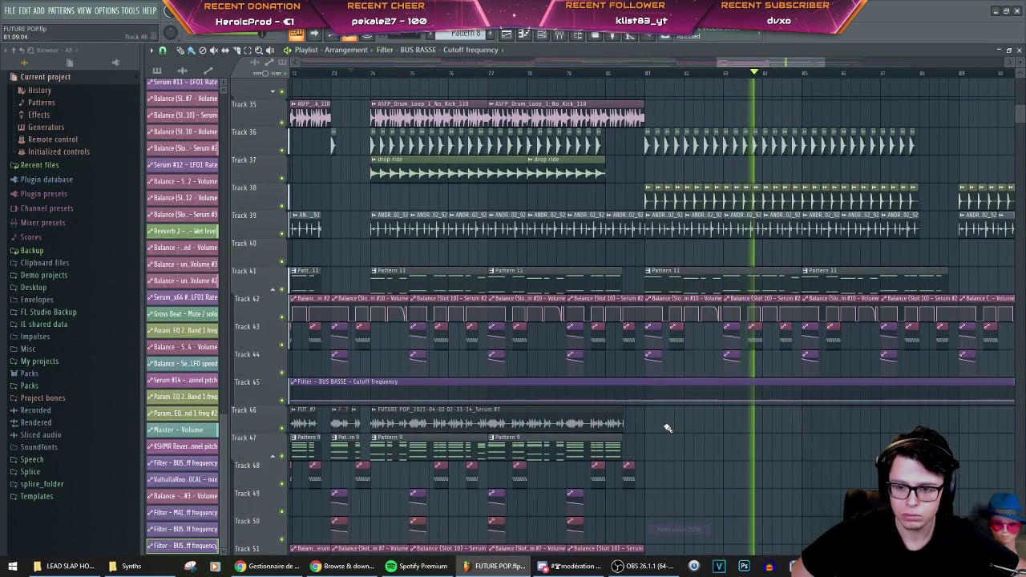
right_click(645, 395)
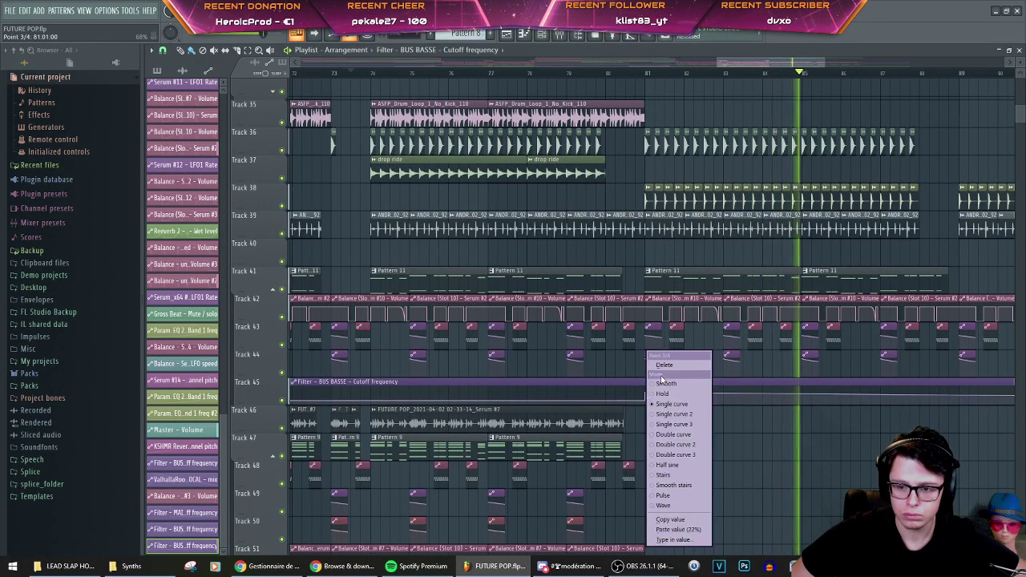
left_click(664, 367)
left_click_drag(645, 400, 646, 390)
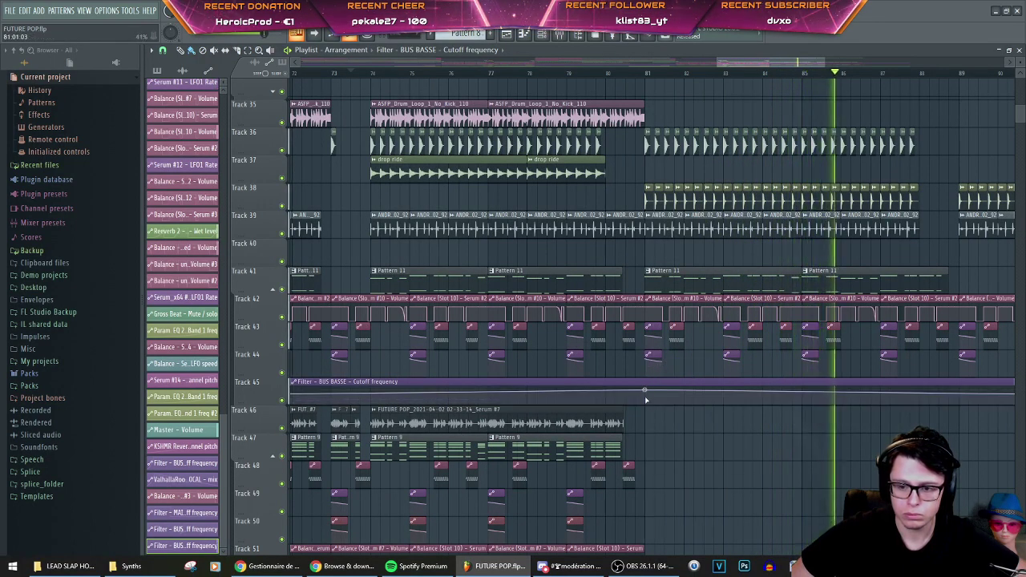
right_click(646, 397)
left_click(683, 532)
scroll(587, 459, "down", 6)
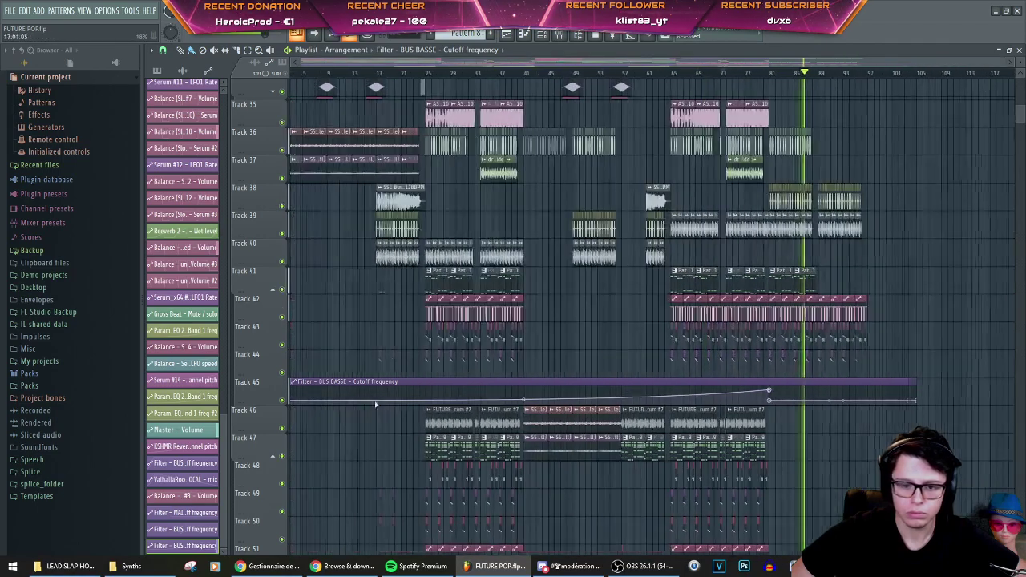
scroll(375, 404, "down", 1)
scroll(770, 393, "up", 3)
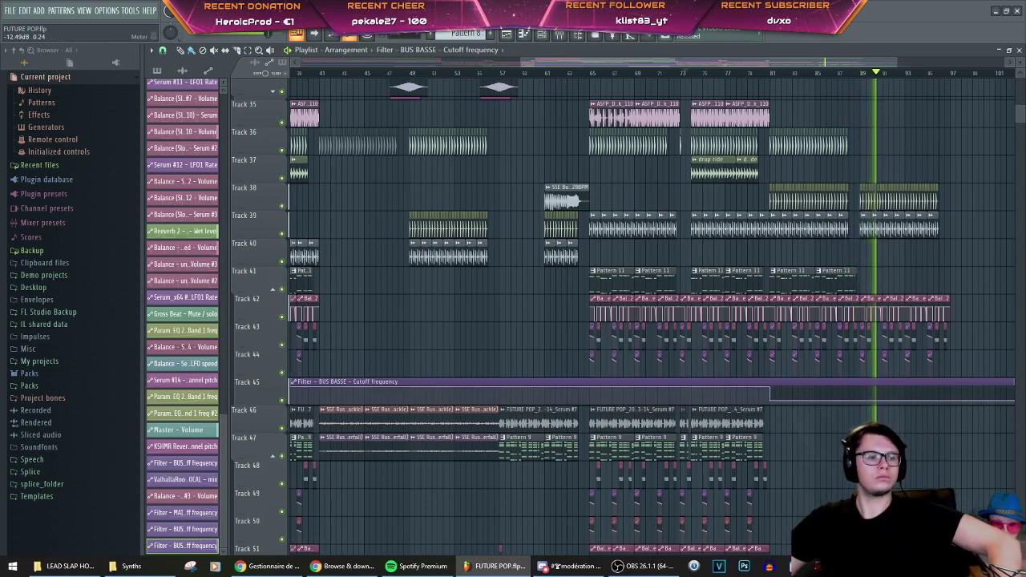
scroll(569, 348, "down", 4)
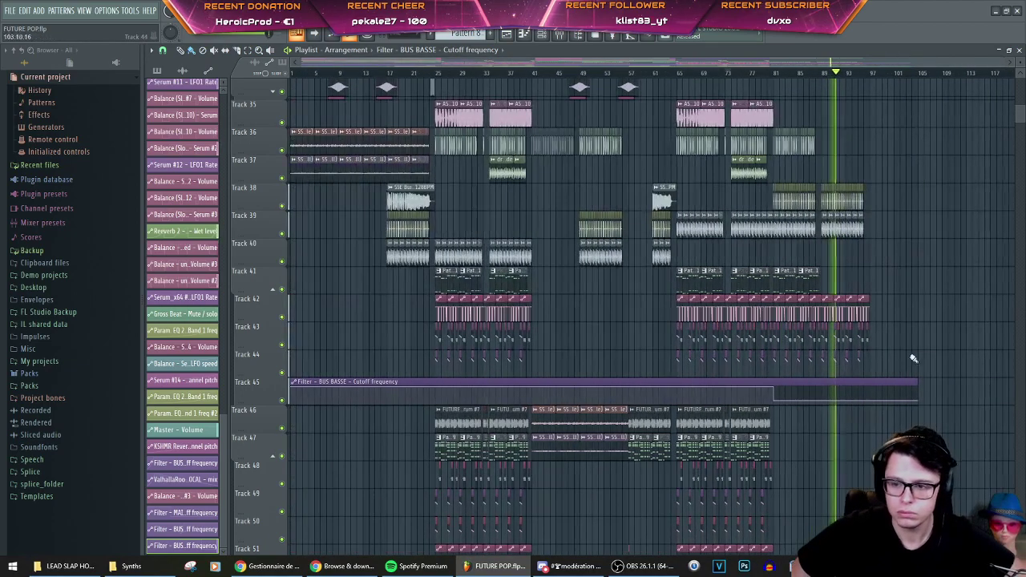
scroll(842, 365, "up", 5)
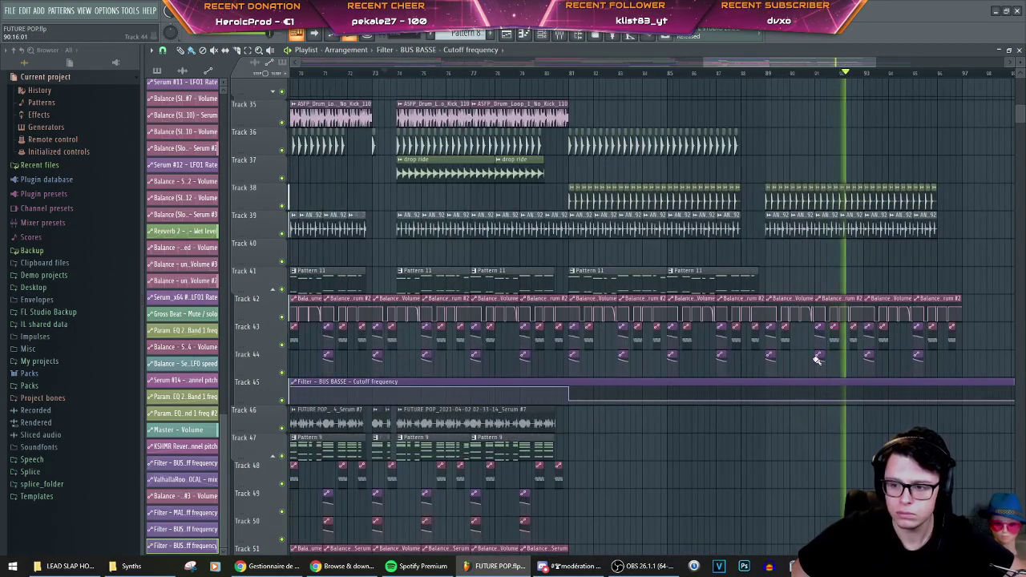
scroll(817, 360, "up", 10)
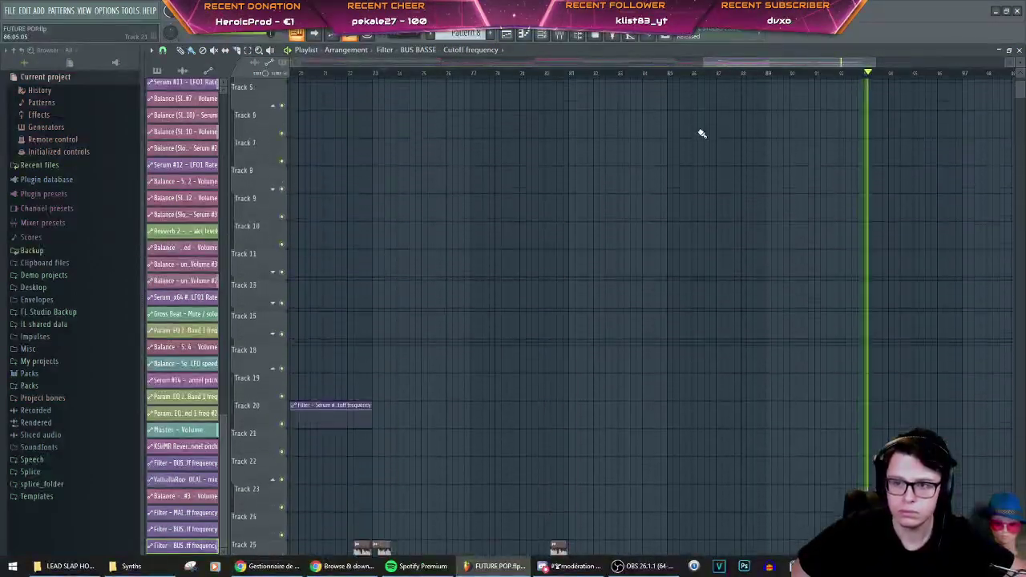
scroll(703, 133, "up", 2)
scroll(698, 137, "down", 4)
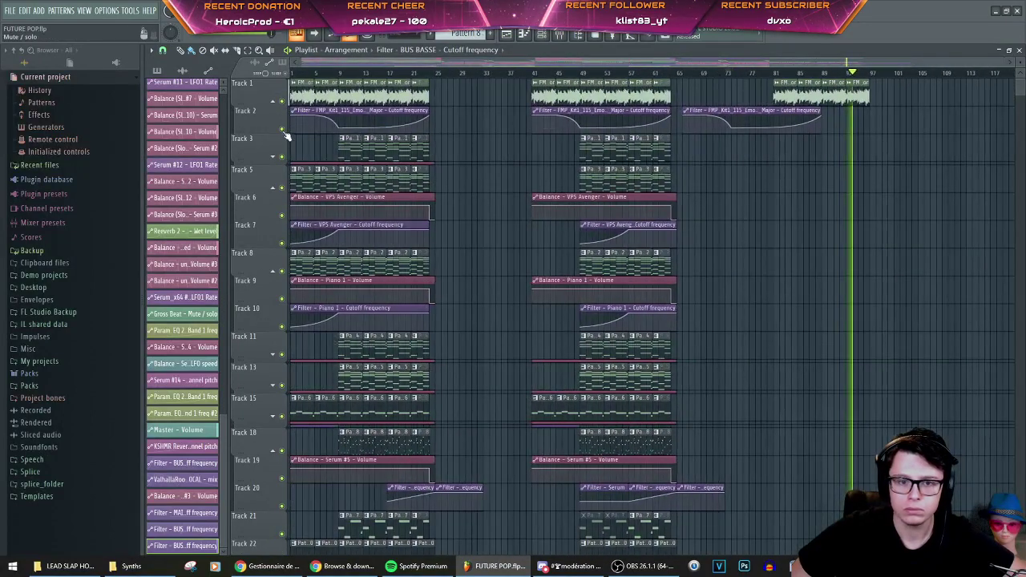
Step: Insert an empty track at Track 2 below the guitar loop and set the guitar loop's Kickstart mix to 76%
right_click(269, 106)
left_click(303, 302)
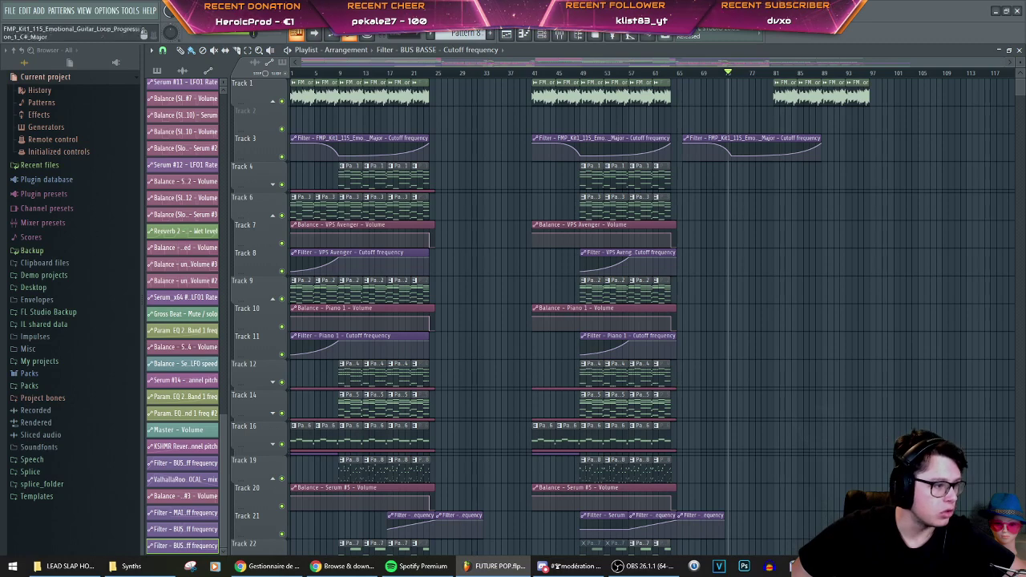
key("space")
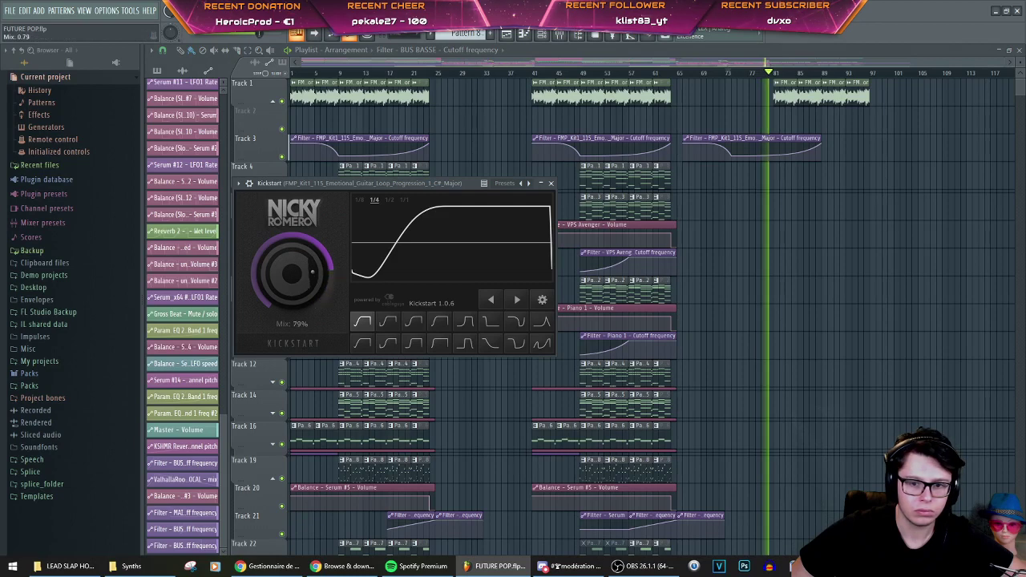
left_click_drag(312, 275, 312, 272)
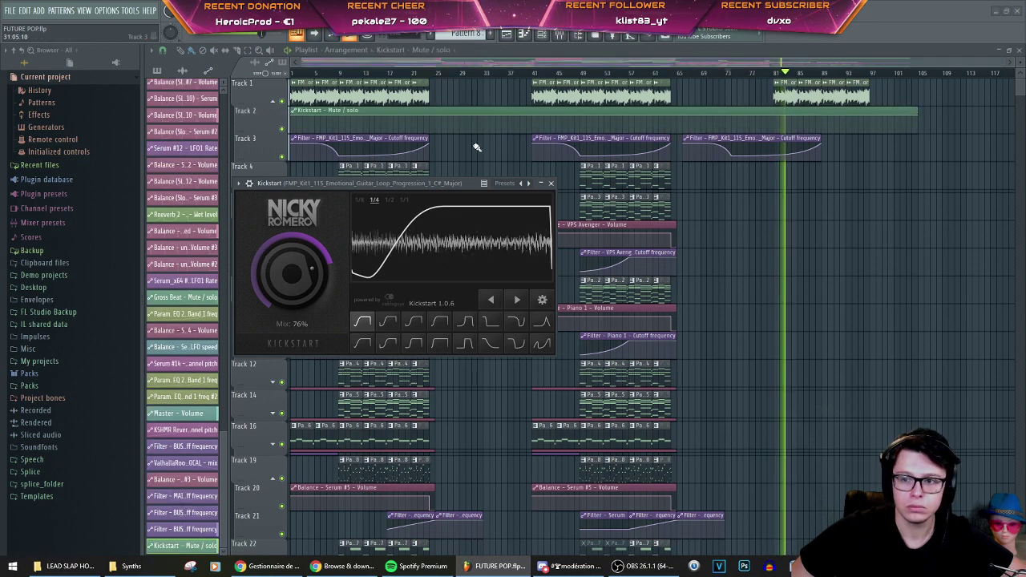
Step: Shape the Kickstart Mute / solo automation on Track 2 to stay off until bar 81 and switch on abruptly there
scroll(791, 125, "up", 3)
right_click(730, 119)
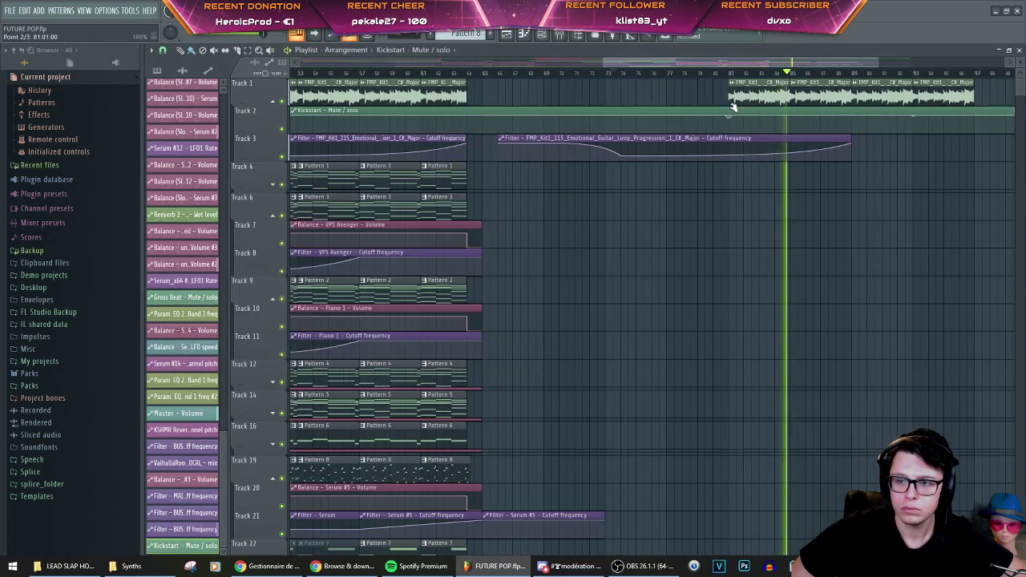
mouse_move(730, 116)
left_mouse_down()
mouse_move(731, 130)
mouse_move(730, 114)
left_mouse_up()
right_click(731, 123)
scroll(733, 130, "down", 3)
scroll(299, 123, "down", 1)
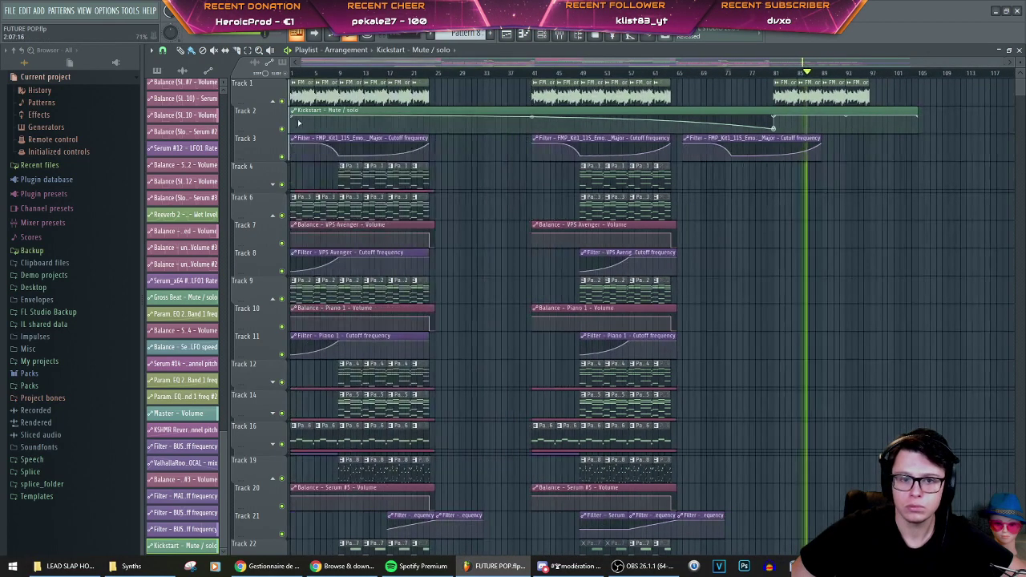
left_click_drag(296, 172, 296, 182)
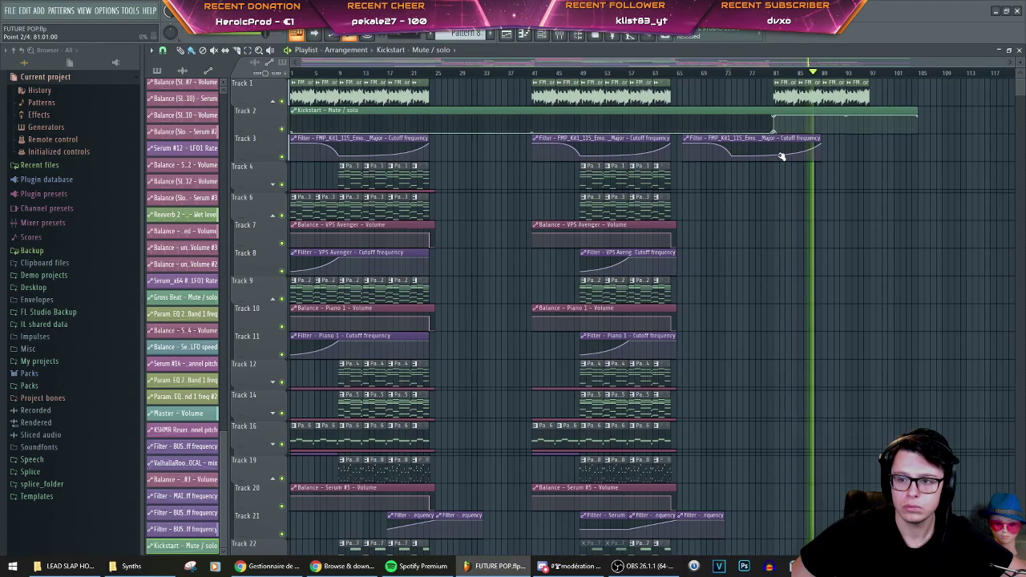
Step: Copy the uplifter, long sweep up and SSE Riser 02 clips on Tracks 69, 70 and 72 so they end at bar 97
scroll(882, 201, "down", 15)
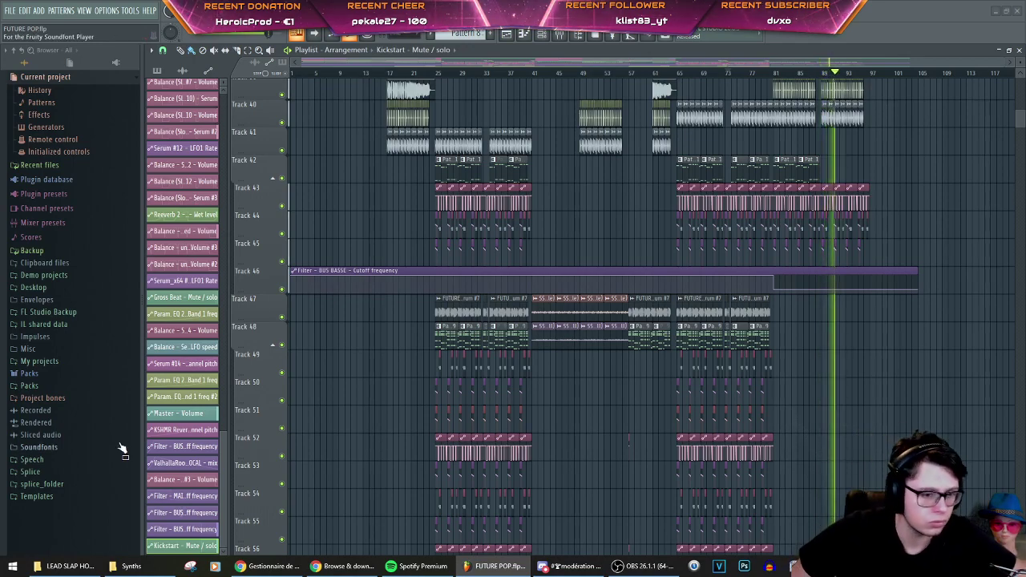
scroll(829, 355, "down", 12)
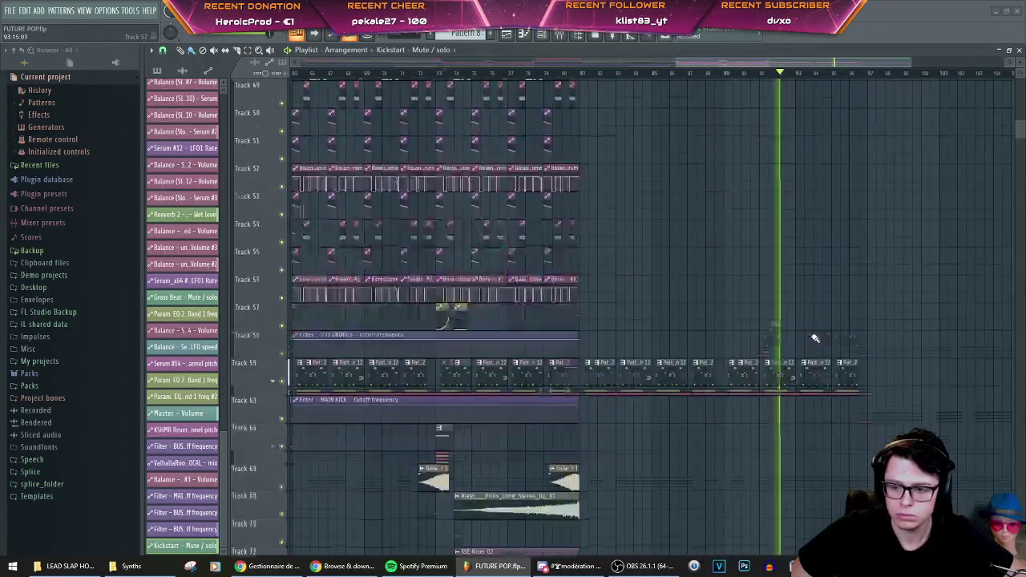
scroll(724, 335, "down", 3)
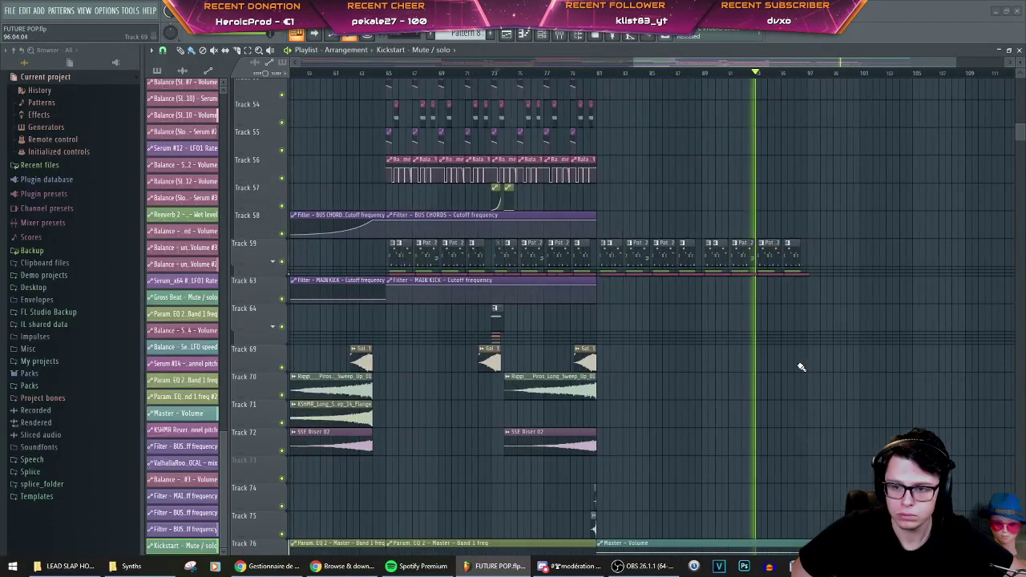
scroll(802, 368, "up", 8)
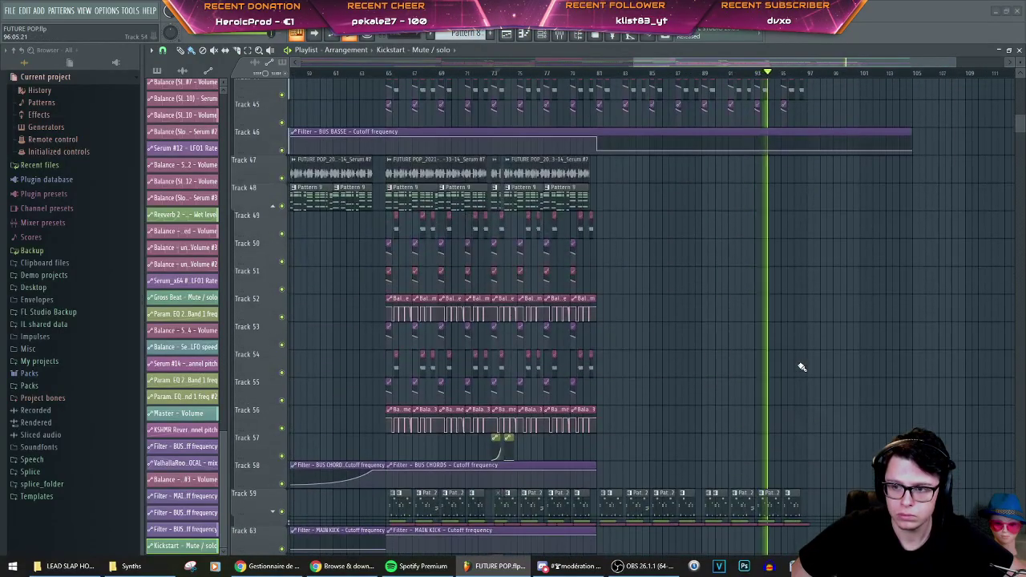
scroll(802, 365, "down", 9)
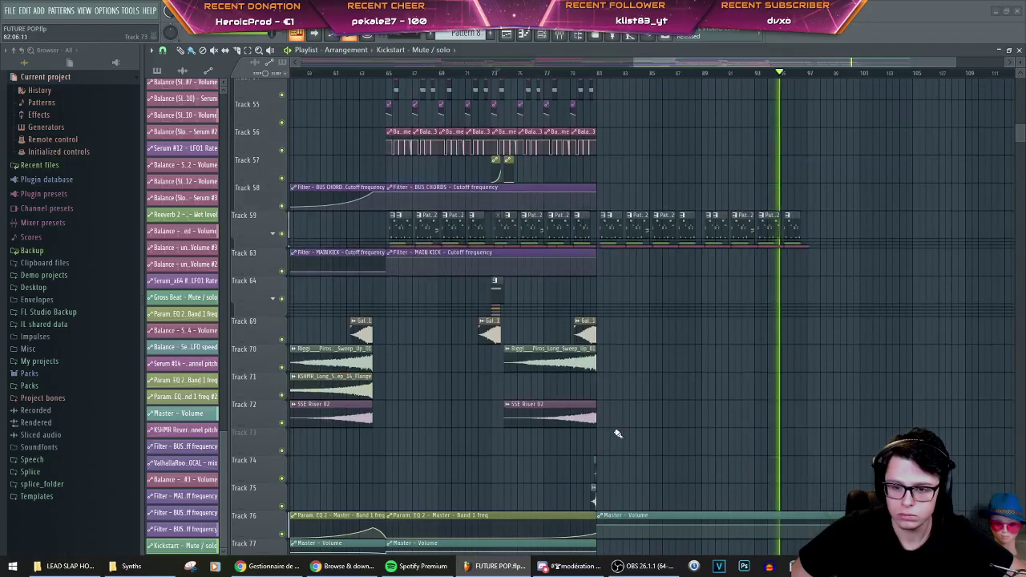
left_click_drag(614, 455, 562, 314)
left_click_drag(588, 360, 801, 360)
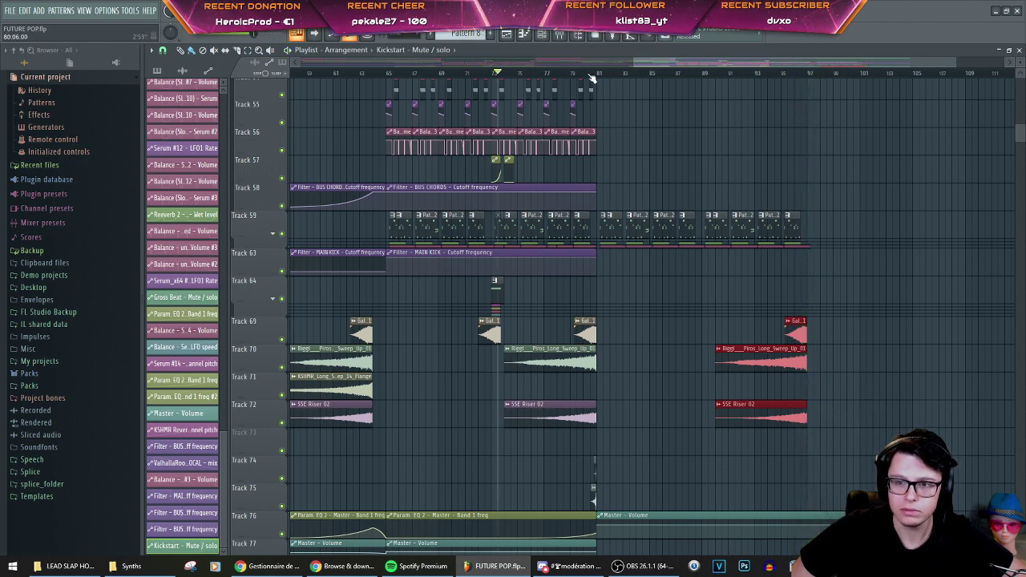
Step: Play the song around bar 80 and examine the effect, bass and chord tracks for clips to reuse
key("space")
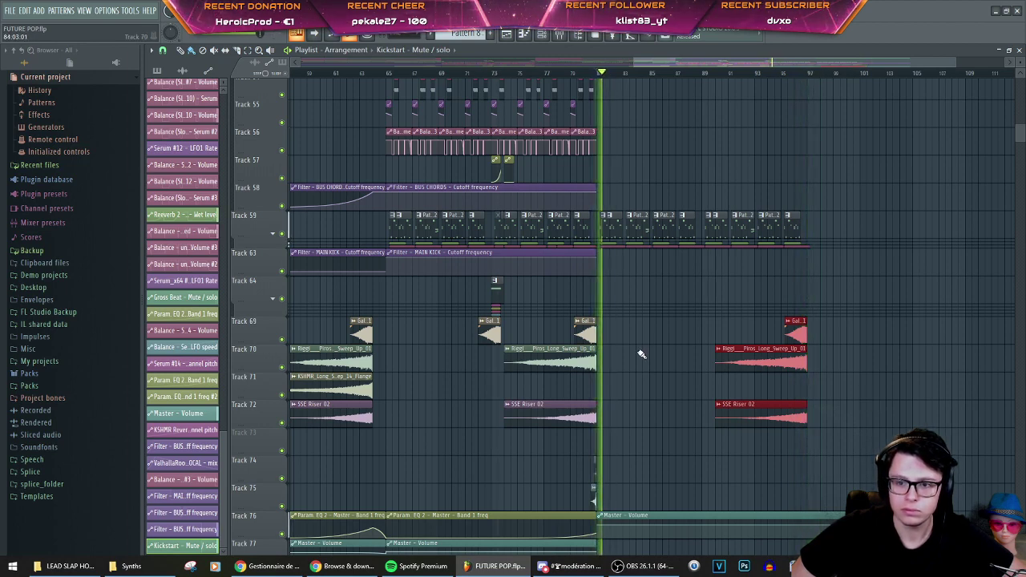
scroll(607, 103, "up", 4)
left_click(578, 73)
scroll(665, 300, "down", 8)
scroll(718, 331, "down", 3)
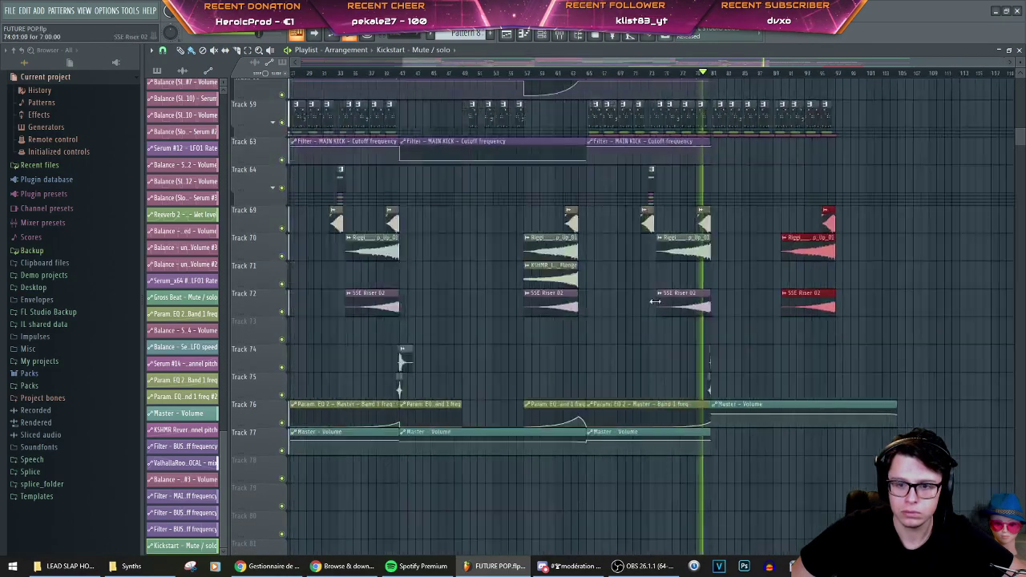
scroll(648, 343, "down", 2)
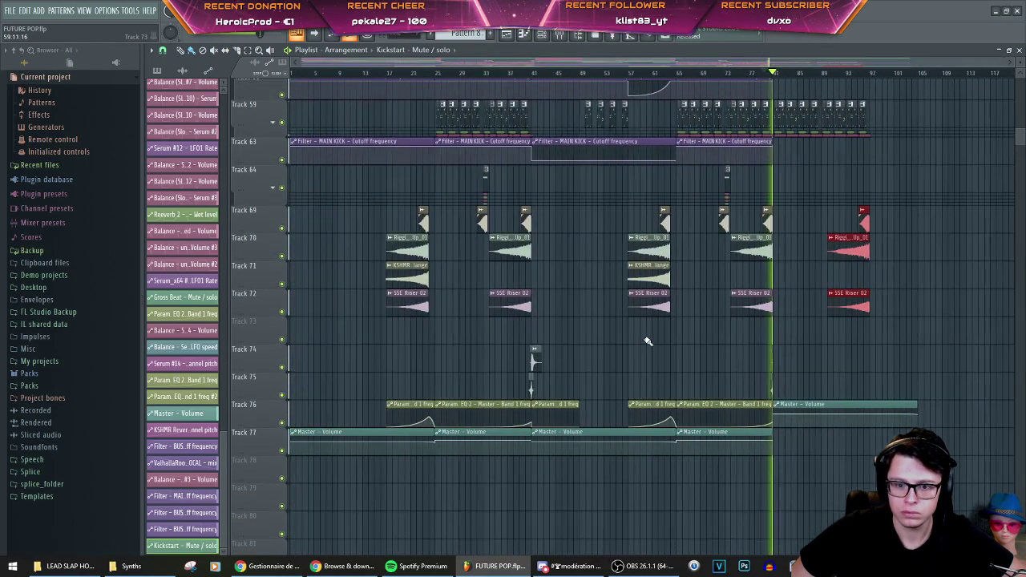
scroll(610, 339, "up", 5)
scroll(653, 354, "up", 12)
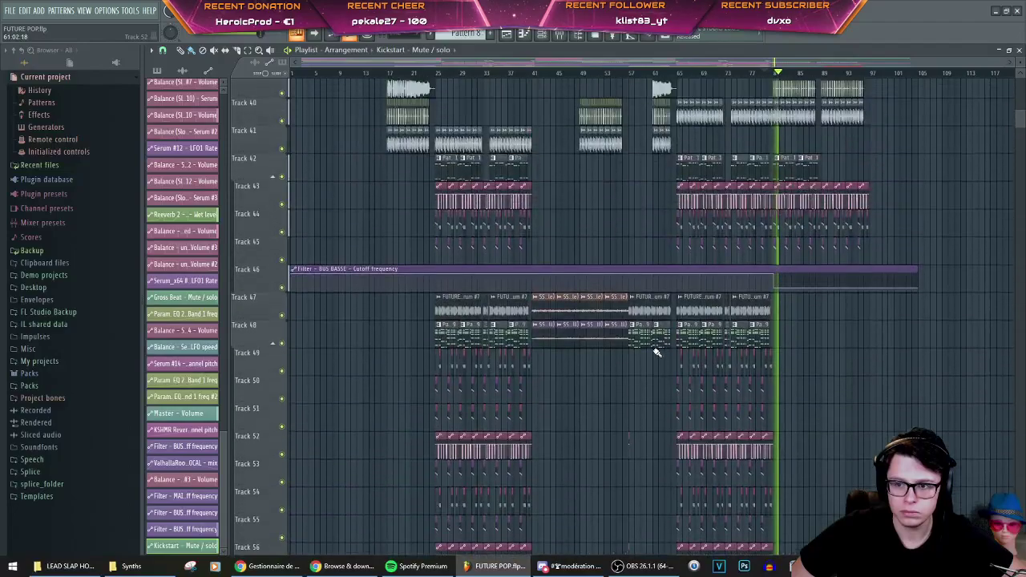
scroll(566, 360, "down", 3)
Step: Copy the cymbal transition, sweep down and reverse vocal clips on Tracks 32 to 34 from around bar 9 to bar 89
scroll(390, 355, "up", 15)
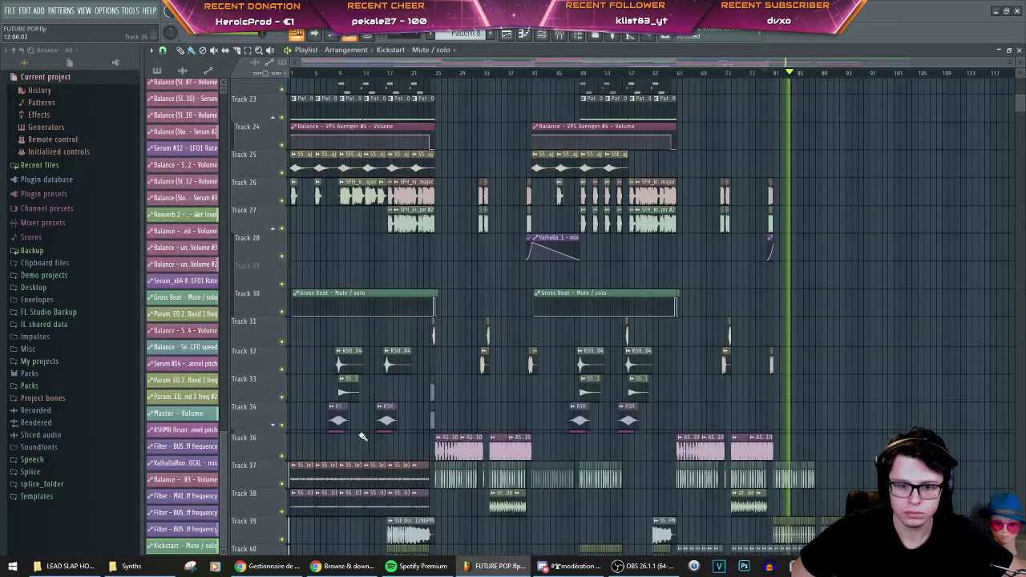
left_click_drag(361, 462, 311, 316)
left_click_drag(340, 360, 761, 367)
scroll(852, 359, "up", 3)
scroll(763, 368, "down", 6)
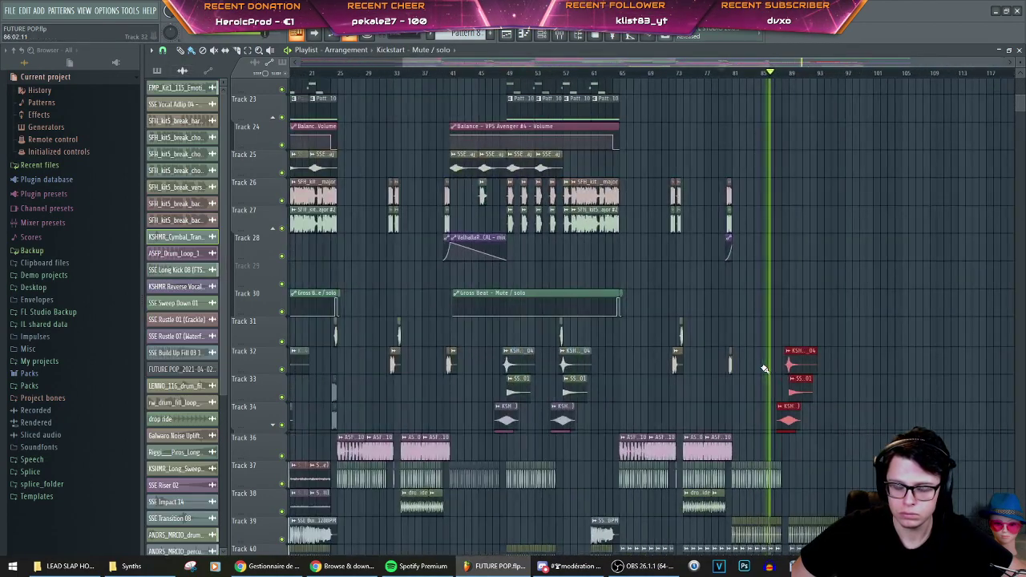
scroll(765, 369, "down", 2)
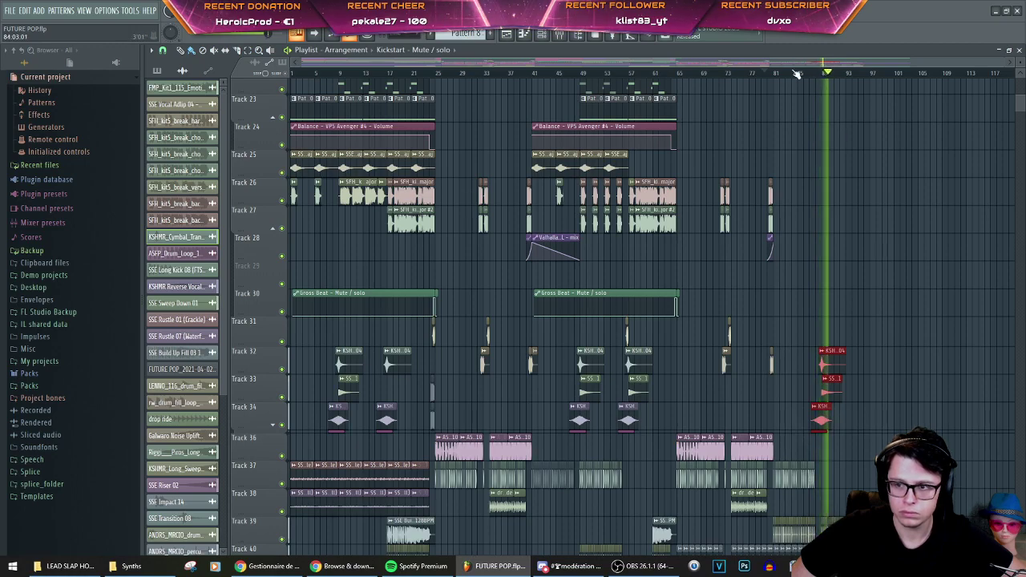
Step: Expand the Track 59 group and create an automation clip for the FabFilter Pro-Q 3 mix level on Track 60
scroll(866, 310, "down", 5)
scroll(797, 304, "up", 2)
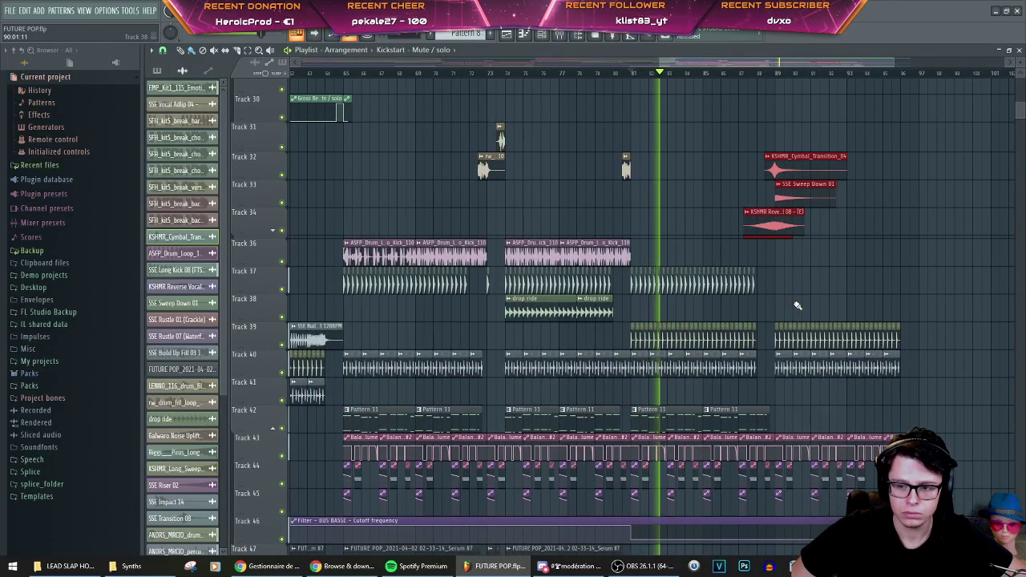
scroll(862, 305, "down", 8)
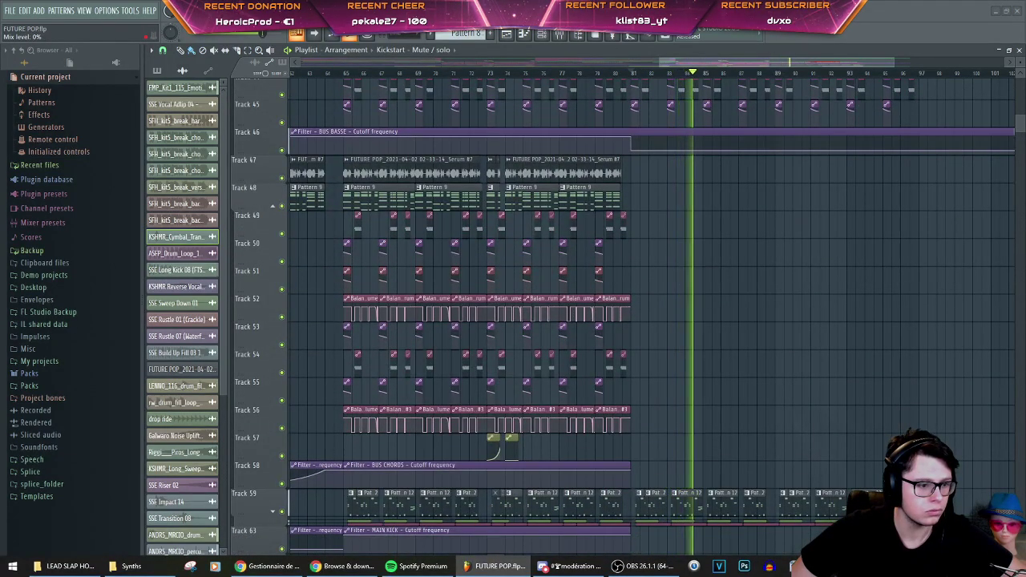
scroll(698, 369, "down", 5)
scroll(676, 346, "down", 1)
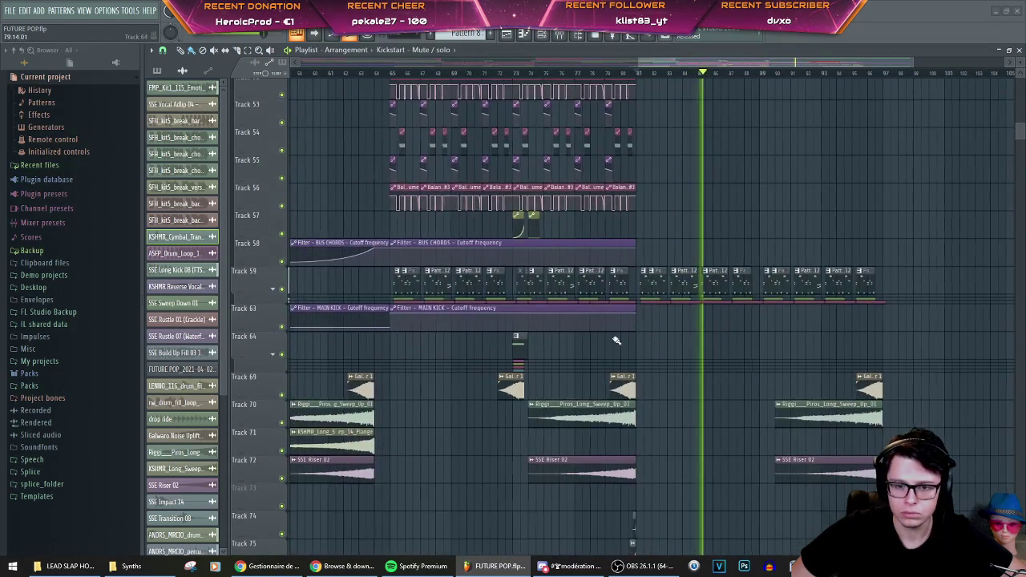
left_click(273, 289)
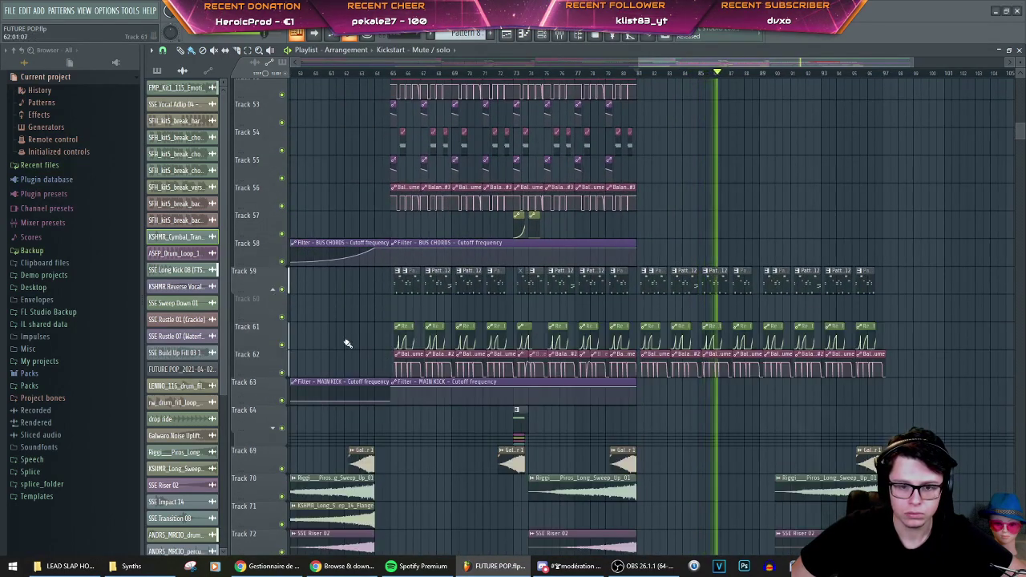
scroll(321, 333, "down", 2)
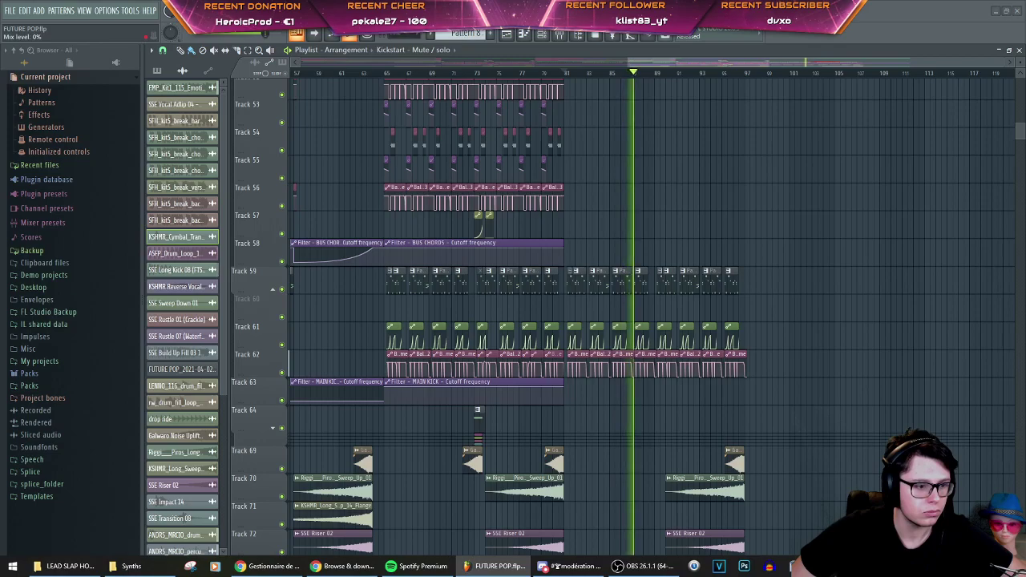
scroll(497, 307, "down", 2)
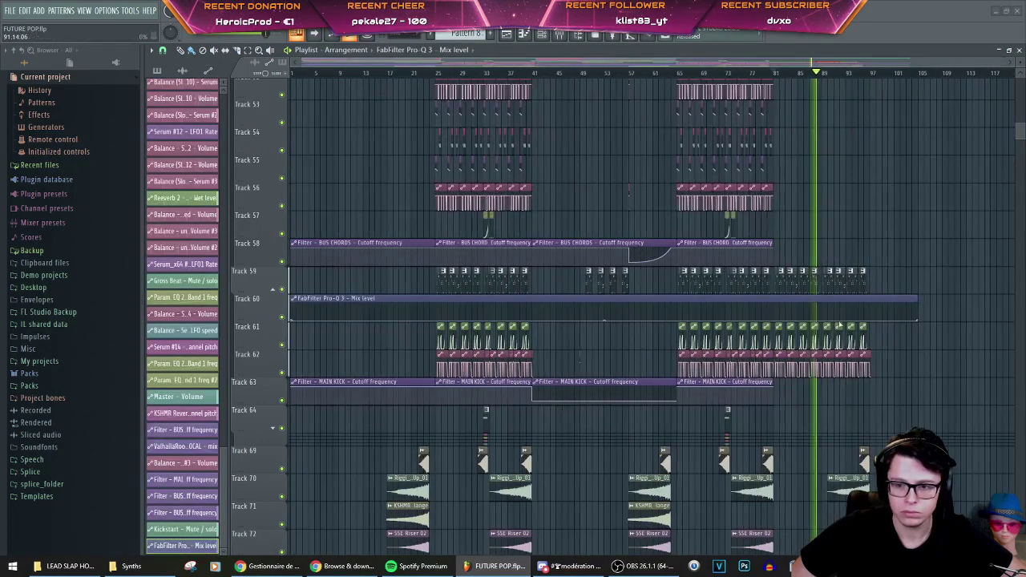
Step: Shape the Pro-Q 3 mix level automation to curve up from 0% at bar 81 to bar 89 and hold that level
scroll(543, 324, "up", 4)
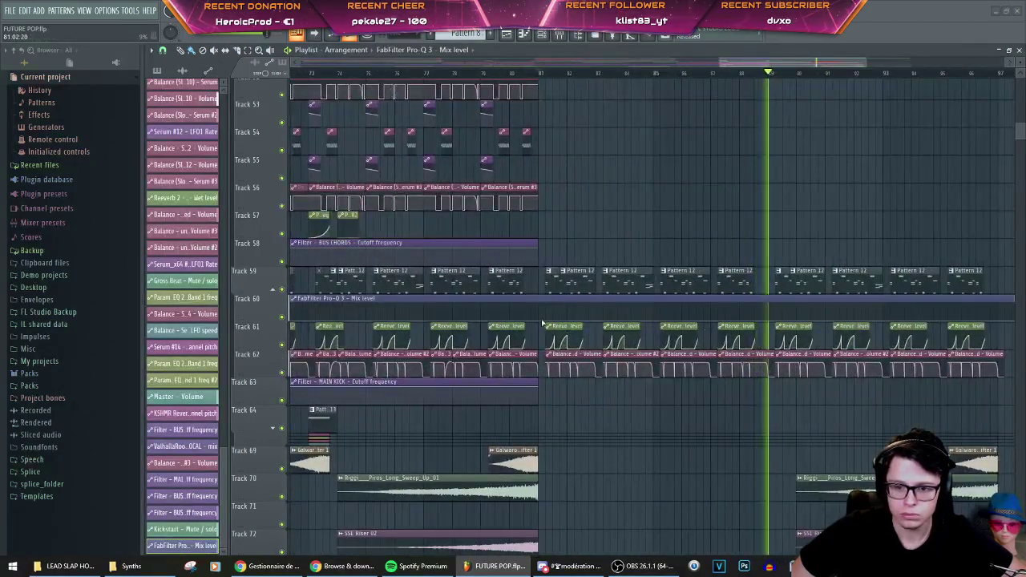
right_click(776, 312)
left_click_drag(776, 309, 772, 294)
scroll(774, 309, "down", 3)
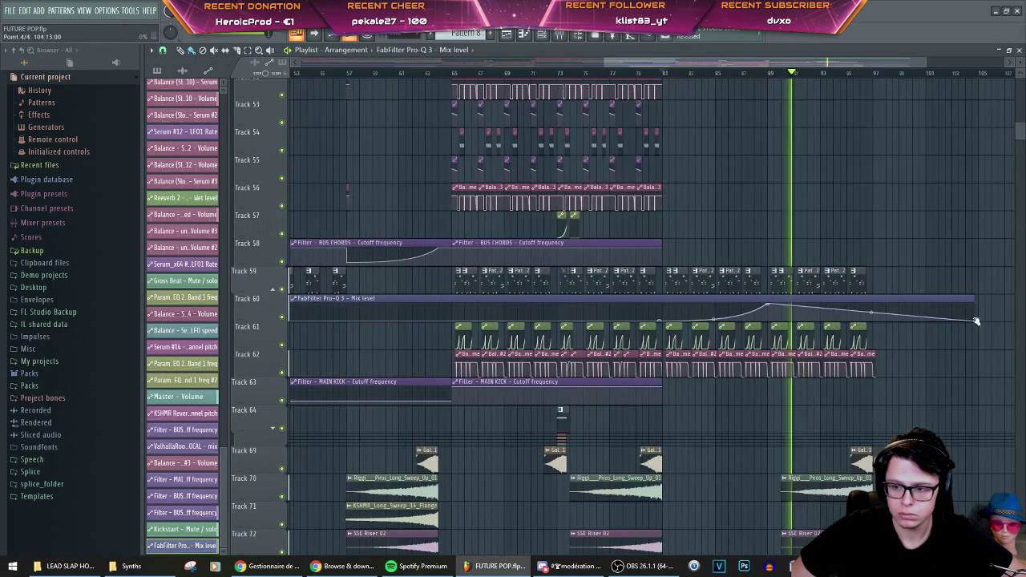
left_click_drag(977, 322, 935, 305)
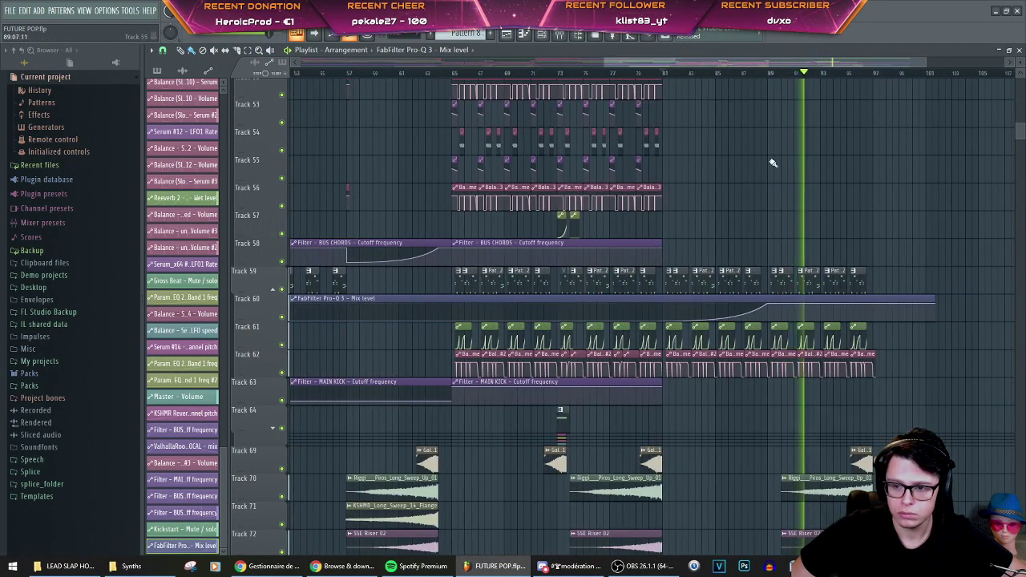
Step: Play the section from about bar 81 and delete the Kickstart plugin from the one-shot clap's channel
left_click(672, 74)
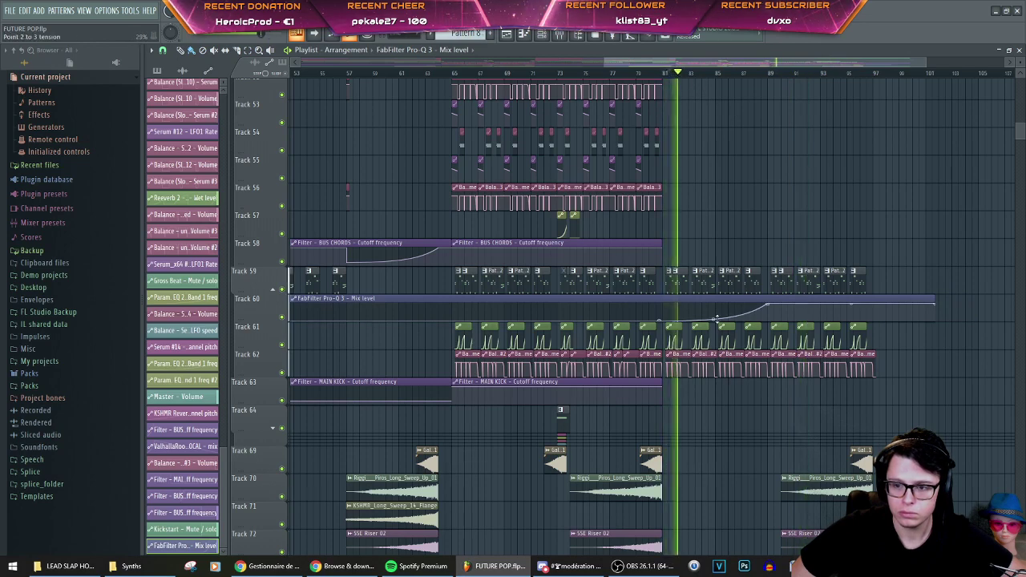
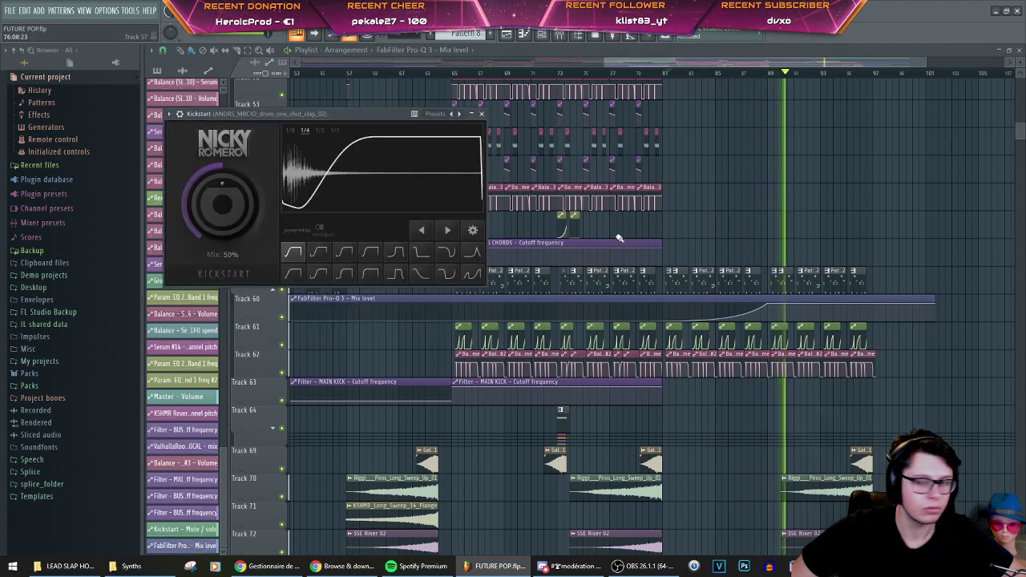
key("space")
key("space")
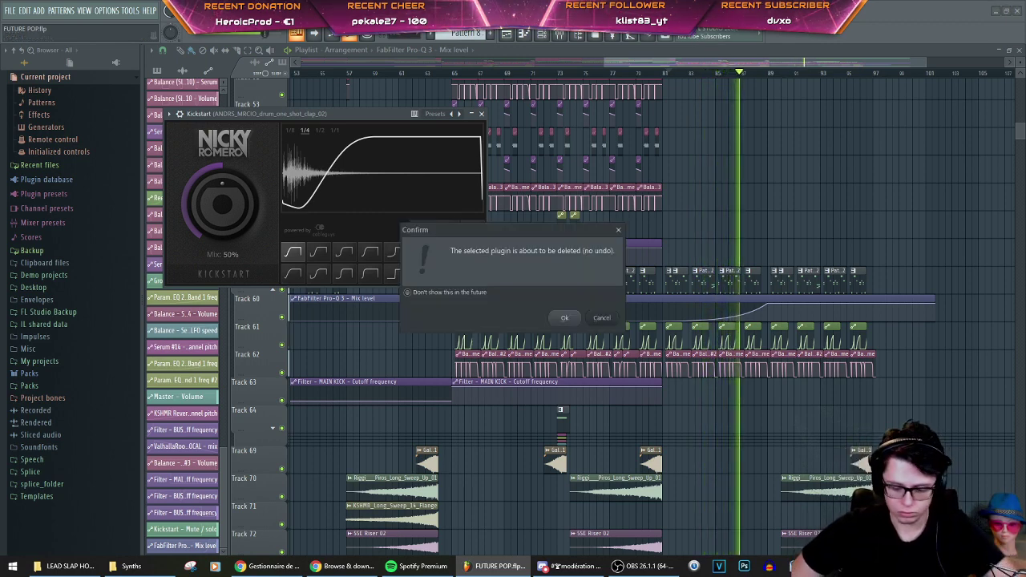
left_click(564, 318)
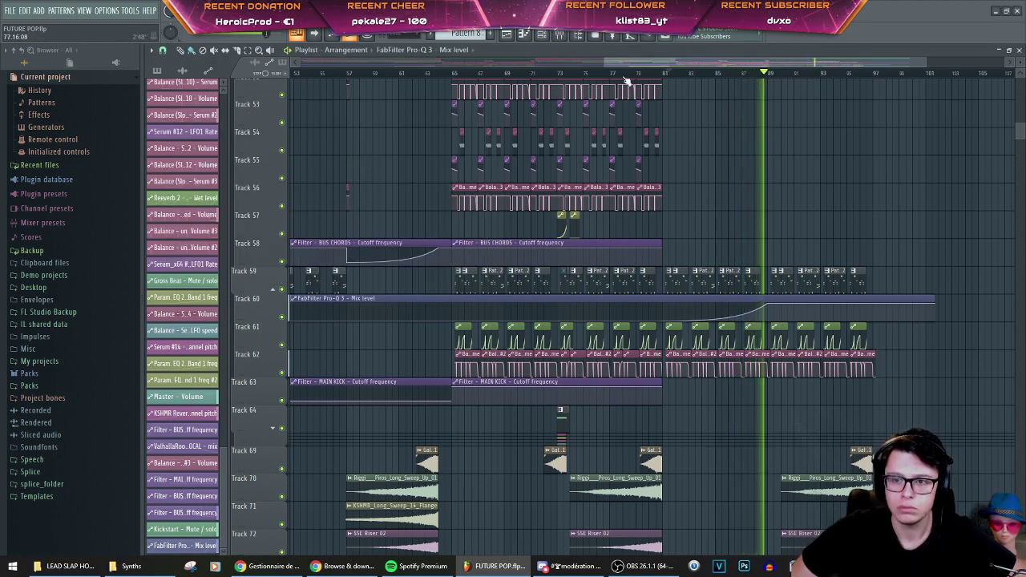
scroll(943, 171, "down", 4)
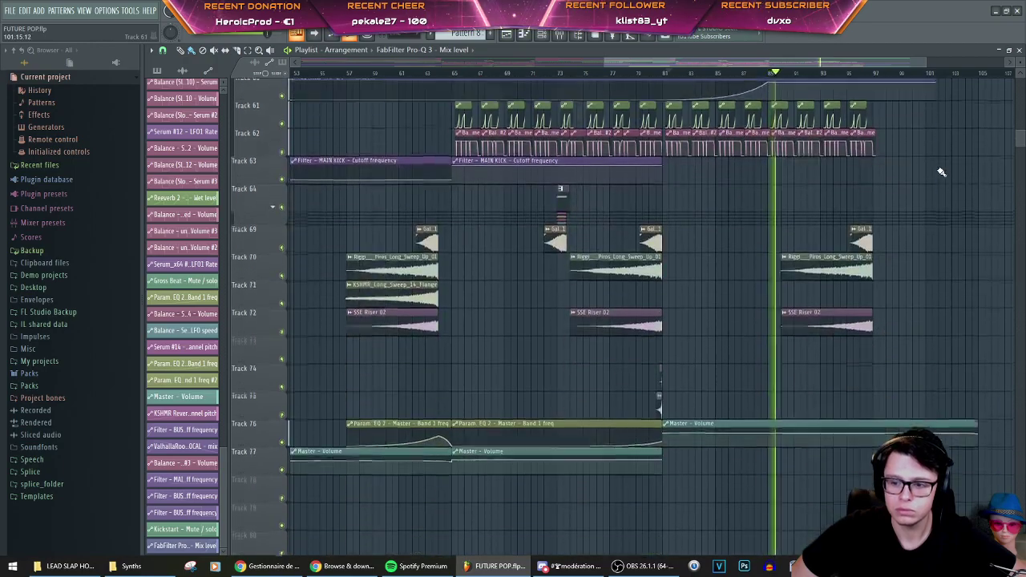
scroll(939, 238, "up", 2)
scroll(928, 285, "up", 10)
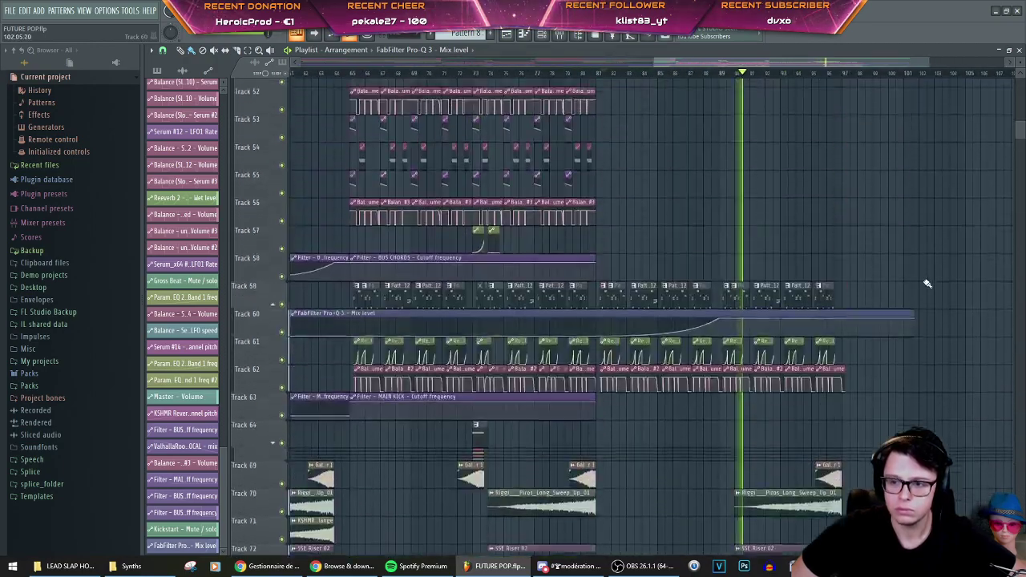
scroll(905, 268, "down", 3)
scroll(919, 269, "up", 9)
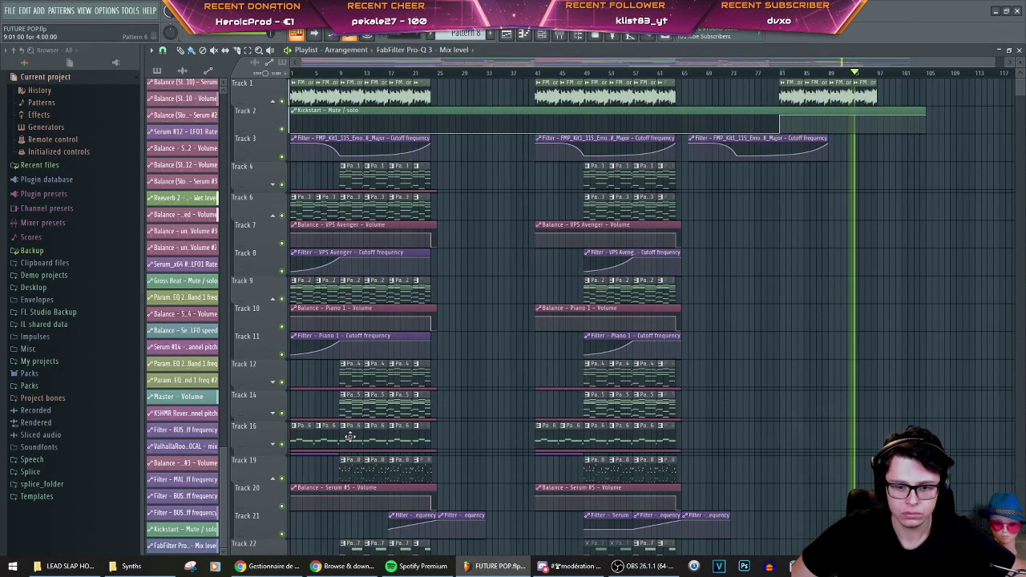
Step: Copy two Pattern 6 clips along Track 16 to bars 89 to 97 and restart playback from about bar 81
left_click_drag(361, 437, 847, 445)
key("space")
key("space")
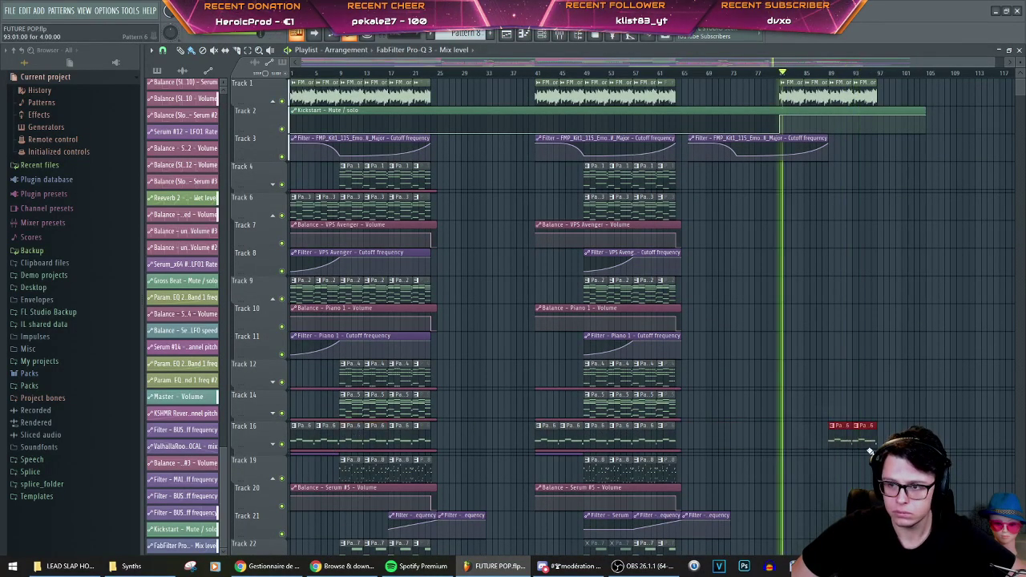
Step: Copy two Pattern 10 clips along Track 23 to bars 89 to 97 and play from just before bar 89
scroll(866, 452, "up", 3)
scroll(779, 172, "down", 6)
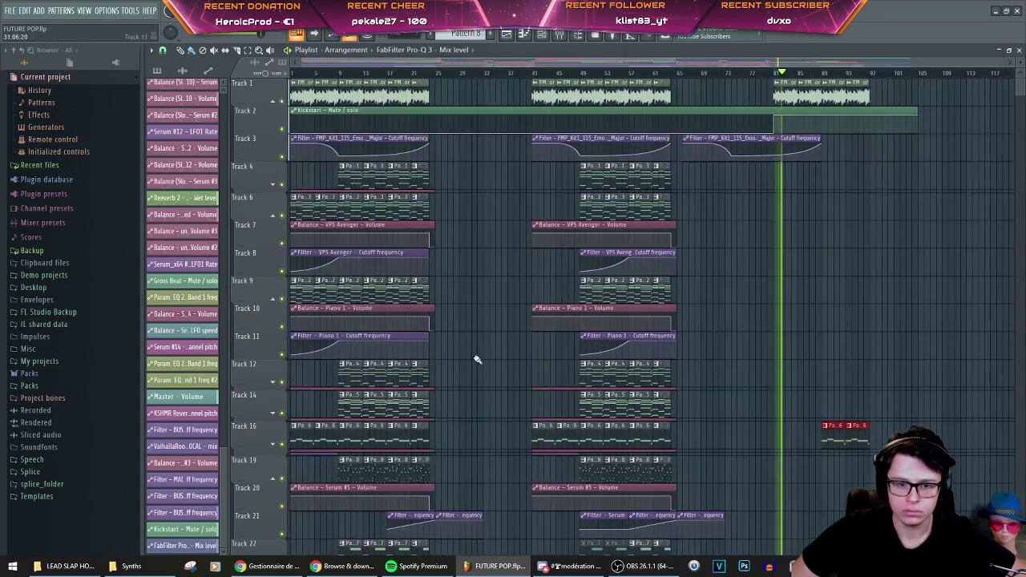
scroll(302, 343, "down", 5)
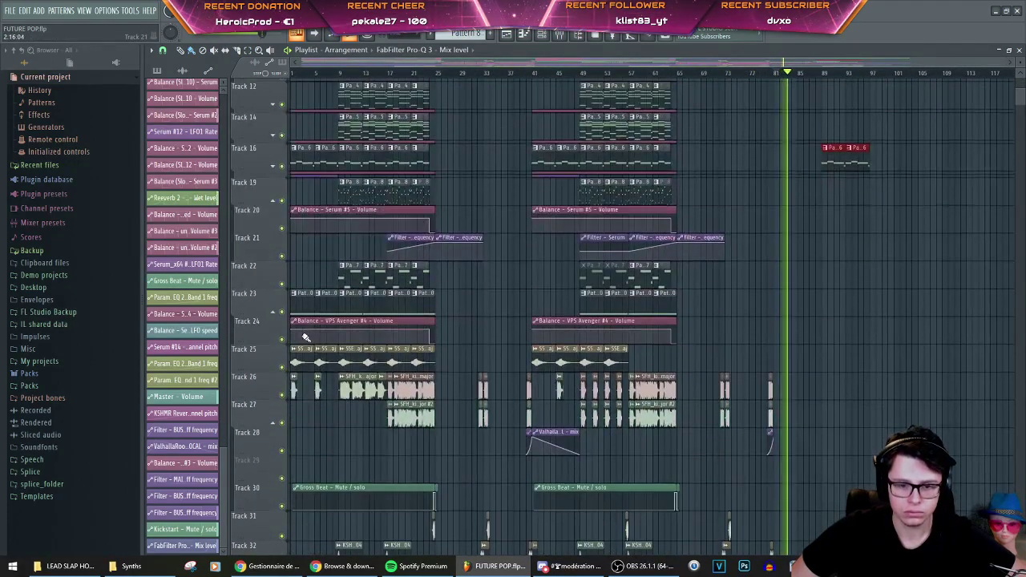
left_click_drag(333, 300, 308, 306)
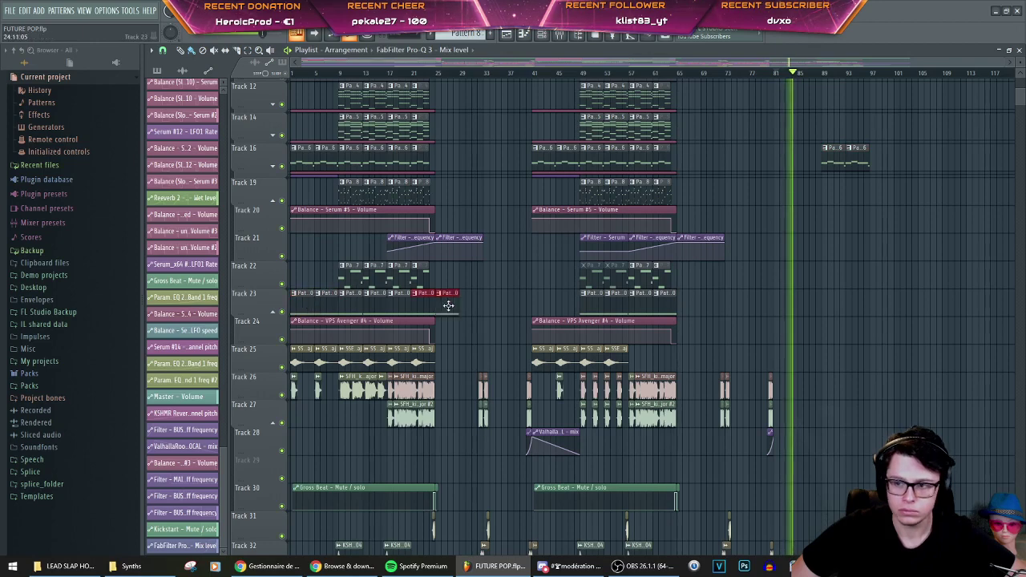
left_click_drag(449, 305, 834, 299)
left_click(816, 73)
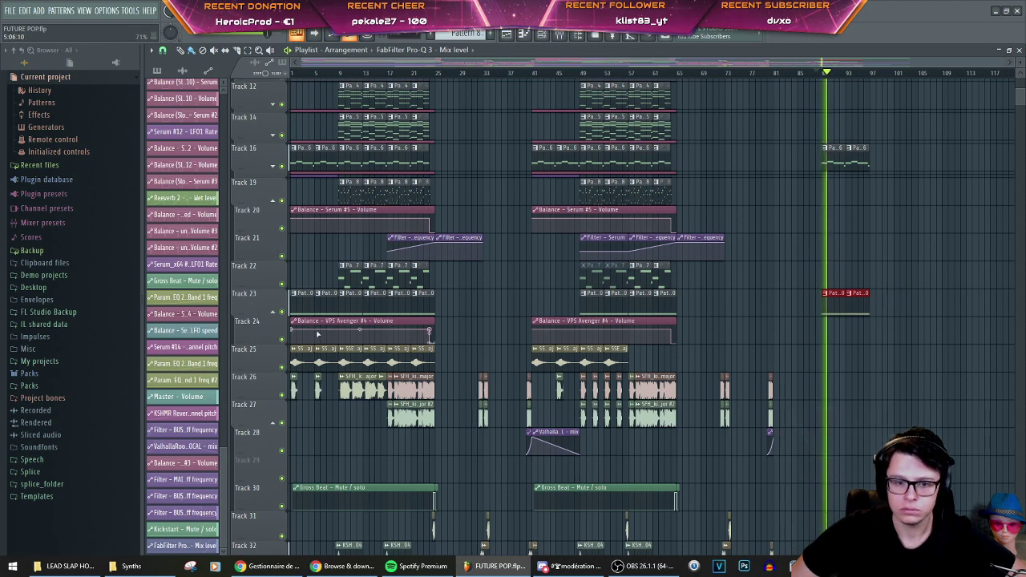
Step: Copy the VPS Avenger #4 volume automation on Track 24 and the VPS Avenger #3 volume automation under Track 16 to bar 89
left_click_drag(316, 334, 847, 325)
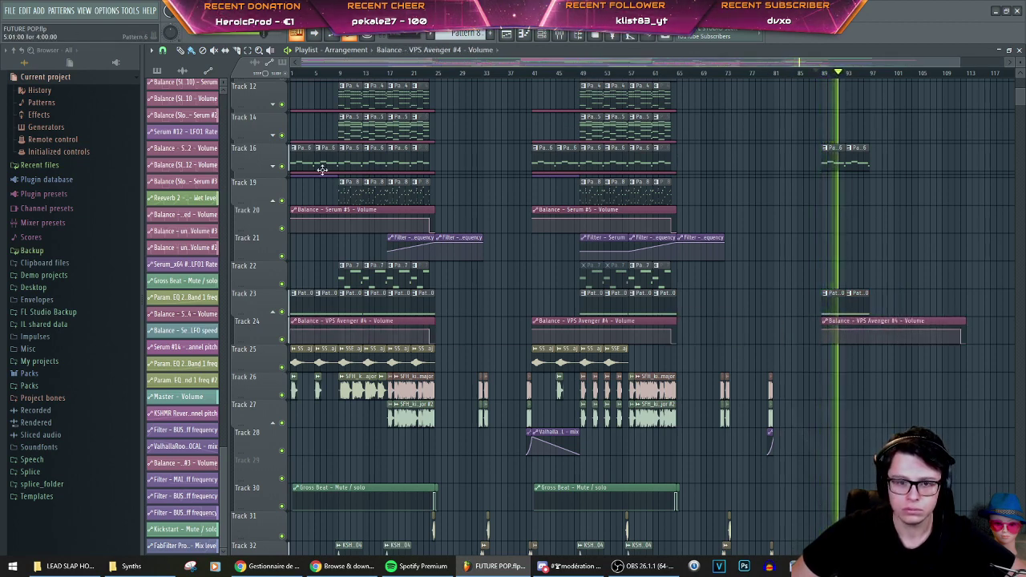
left_click(874, 172)
right_click(866, 176)
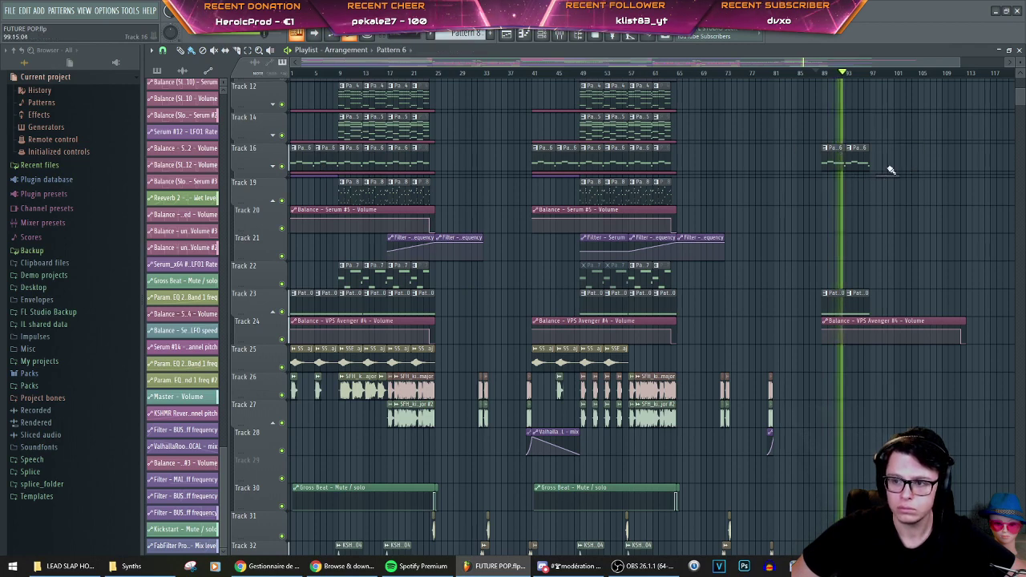
left_click(334, 172)
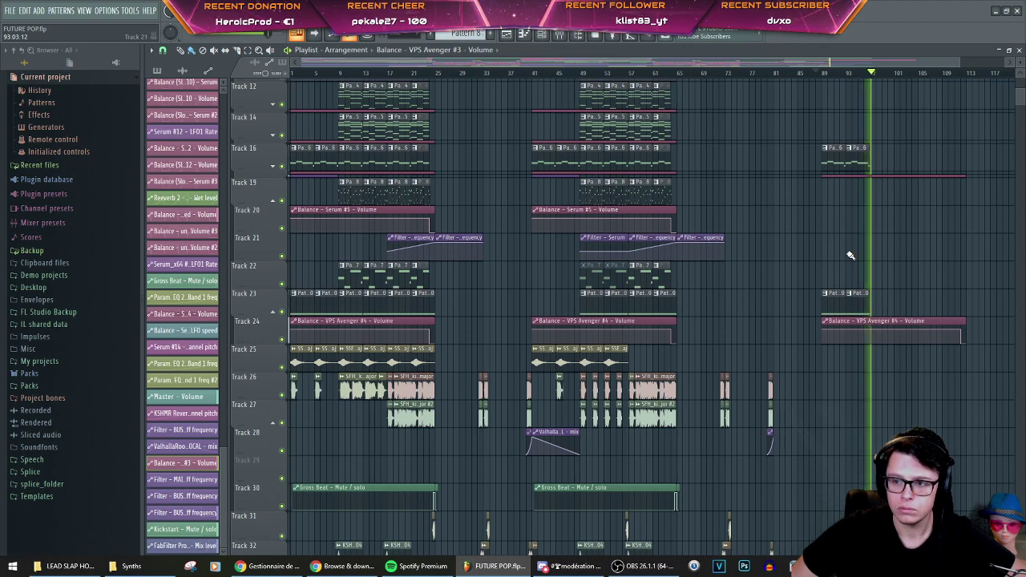
Step: Move both copied VPS Avenger volume automations earlier so they drop at bar 97, and collapse the Track 16, 19 and 23 groups
key("space")
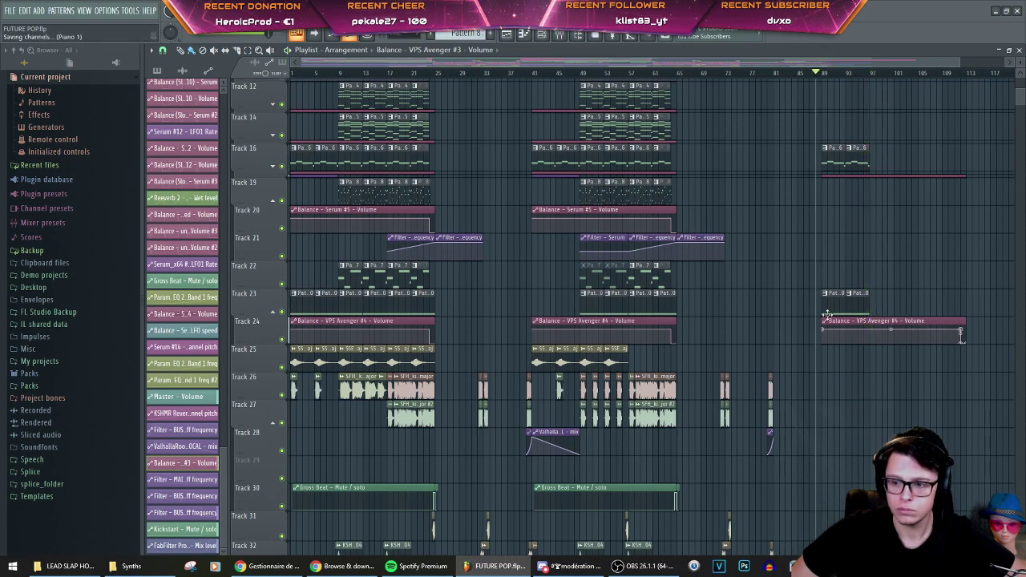
left_click(899, 318)
scroll(901, 319, "up", 2)
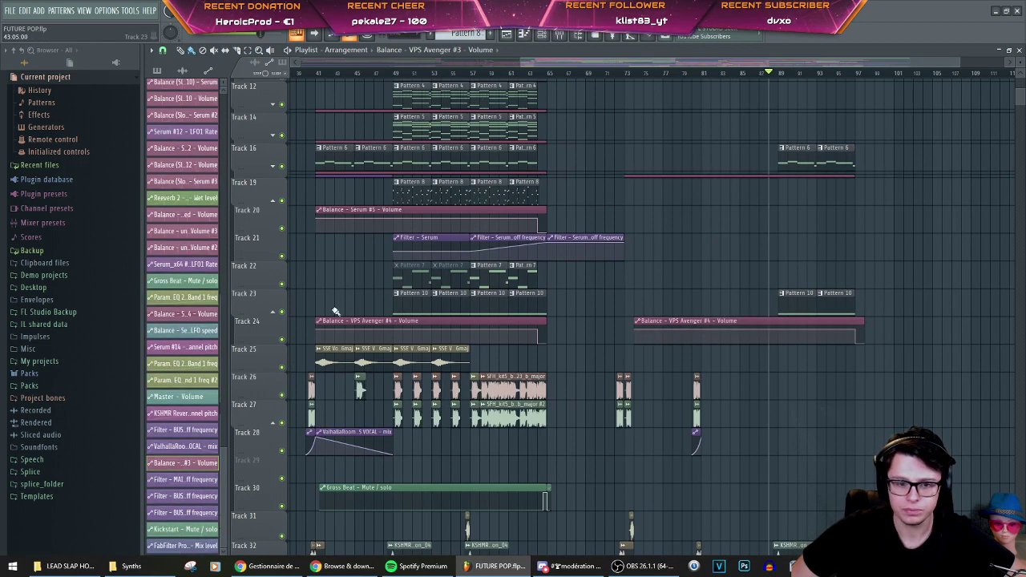
left_click(274, 314)
left_click(274, 167)
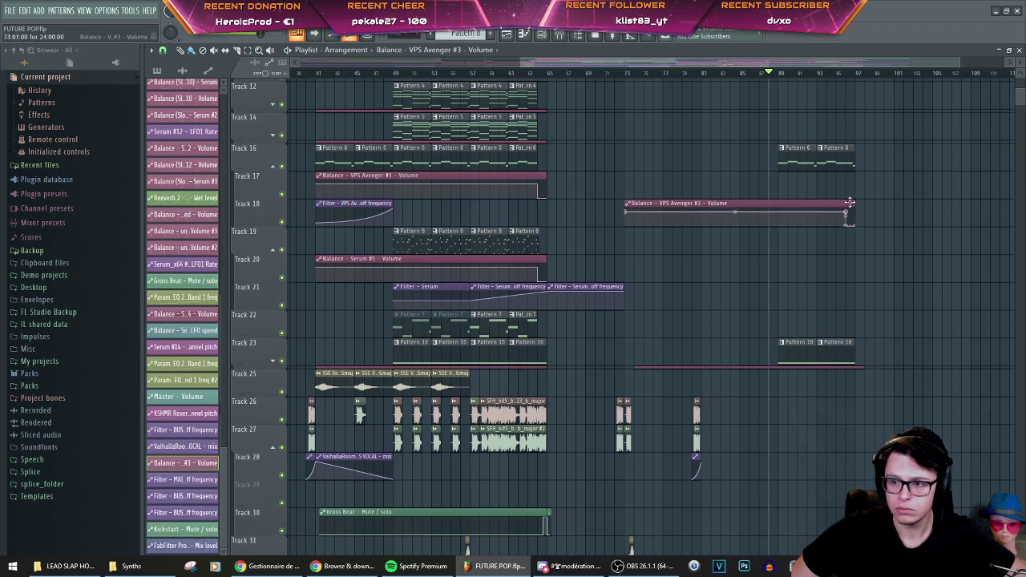
key("space")
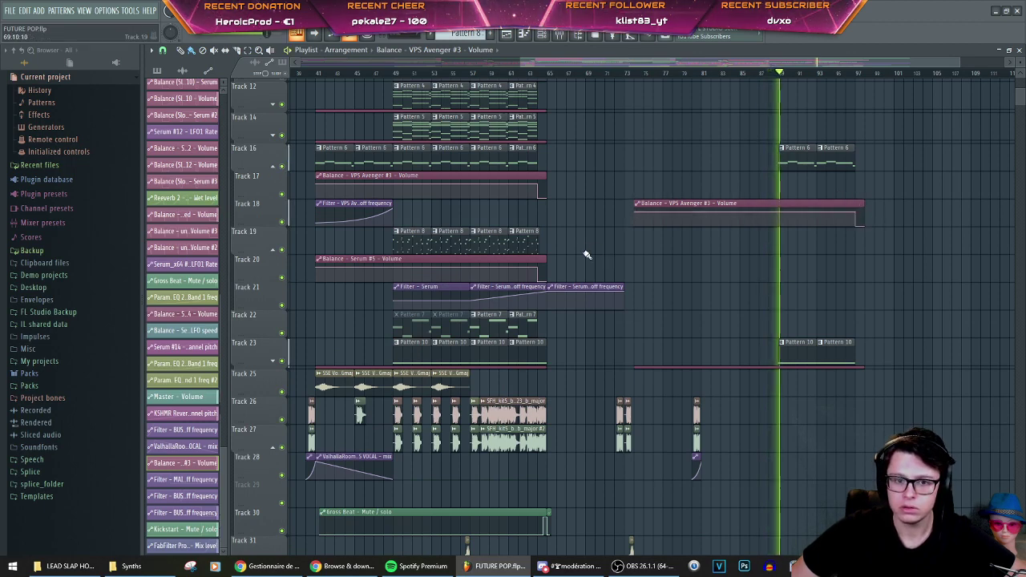
left_click(273, 166)
left_click(274, 200)
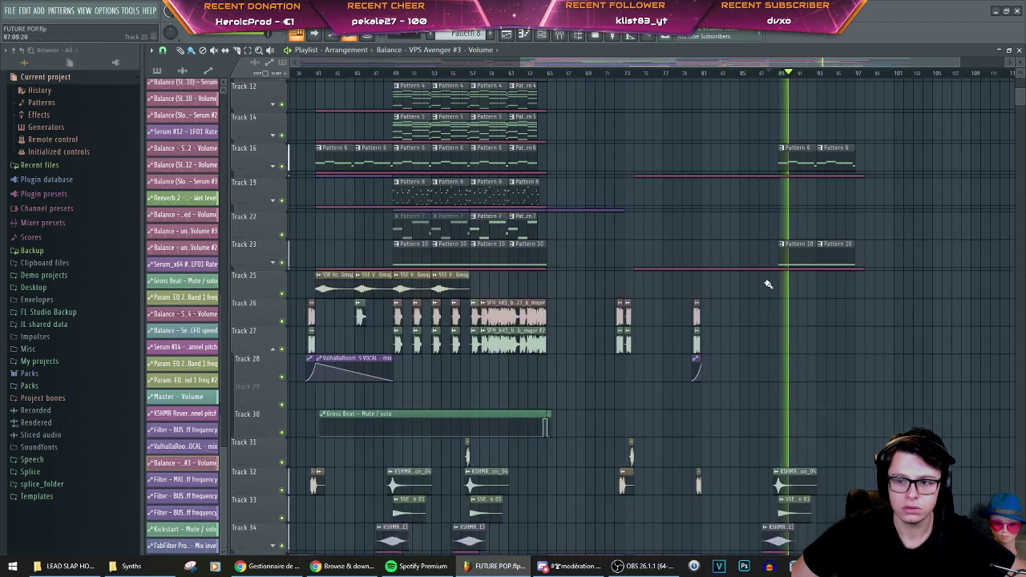
Step: Play the new section from bar 81 and check its clips across the upper and lower tracks
scroll(682, 257, "down", 2)
scroll(683, 257, "down", 1)
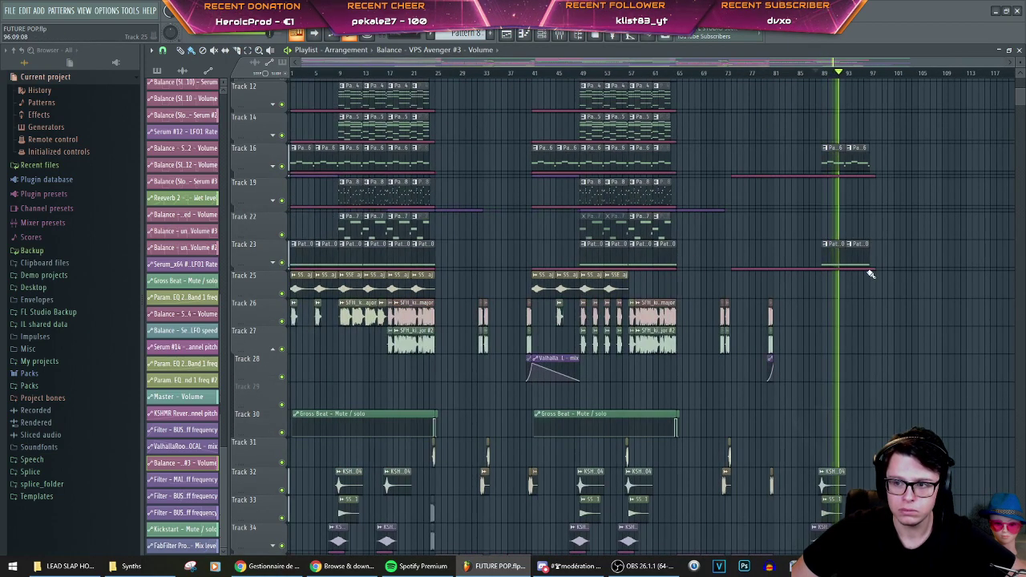
scroll(908, 282, "up", 5)
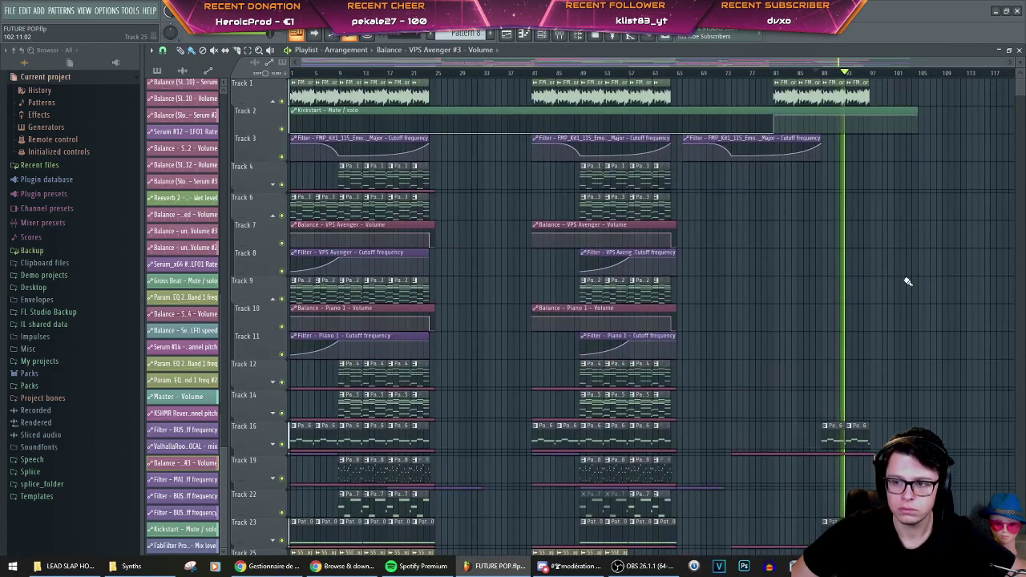
scroll(907, 281, "down", 15)
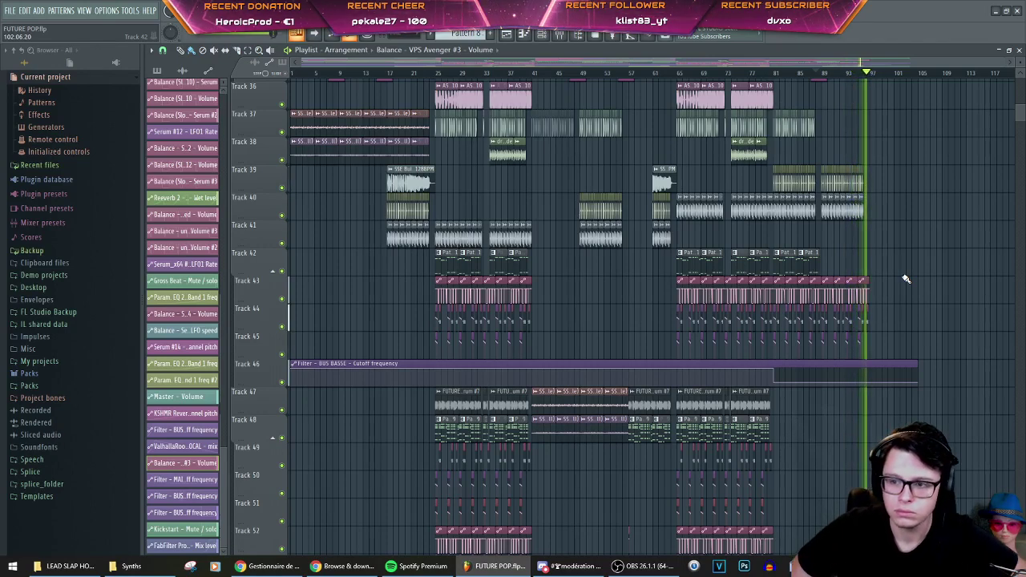
left_click(778, 75)
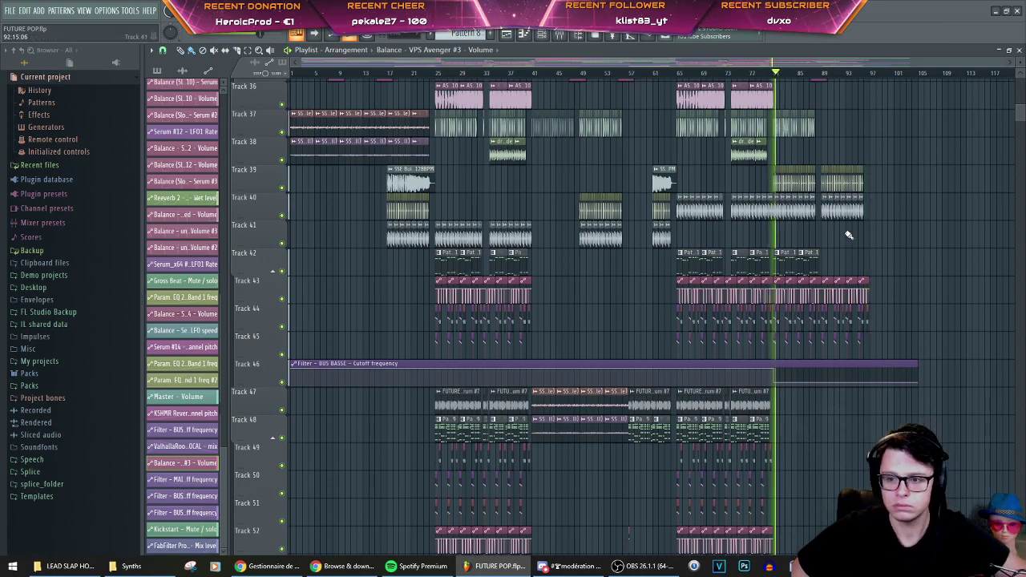
scroll(846, 284, "down", 5)
scroll(806, 339, "up", 3)
scroll(802, 325, "down", 2)
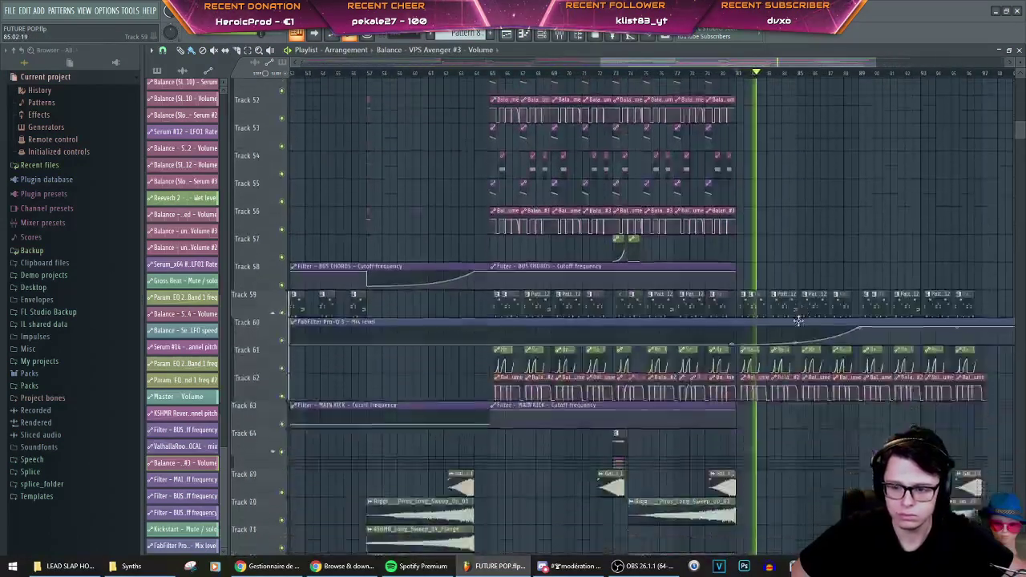
scroll(790, 361, "up", 8)
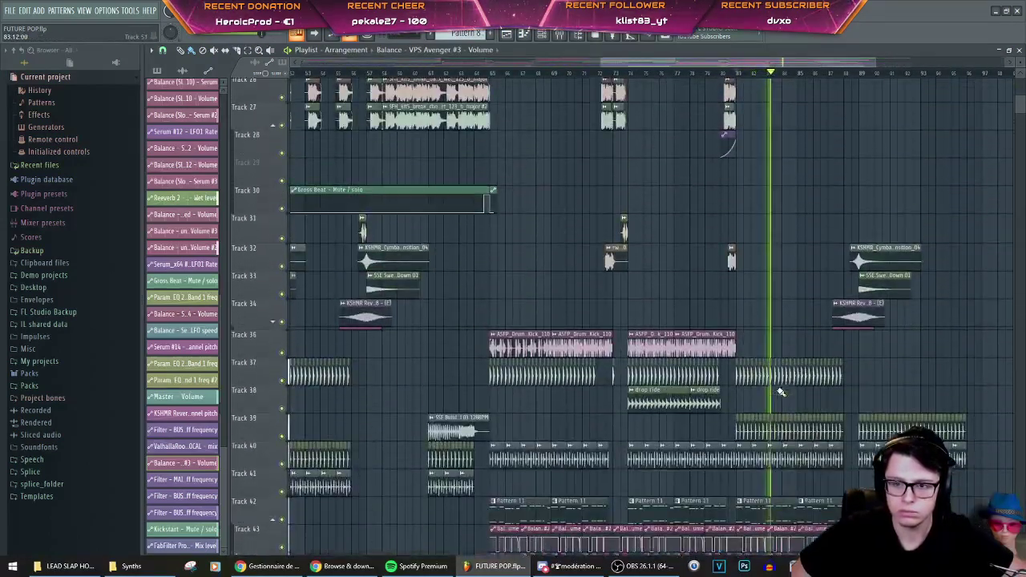
Step: Copy the short vocal chops on Tracks 26 and 27 from bar 72 to bar 88, ending at bar 89
scroll(647, 275, "up", 1)
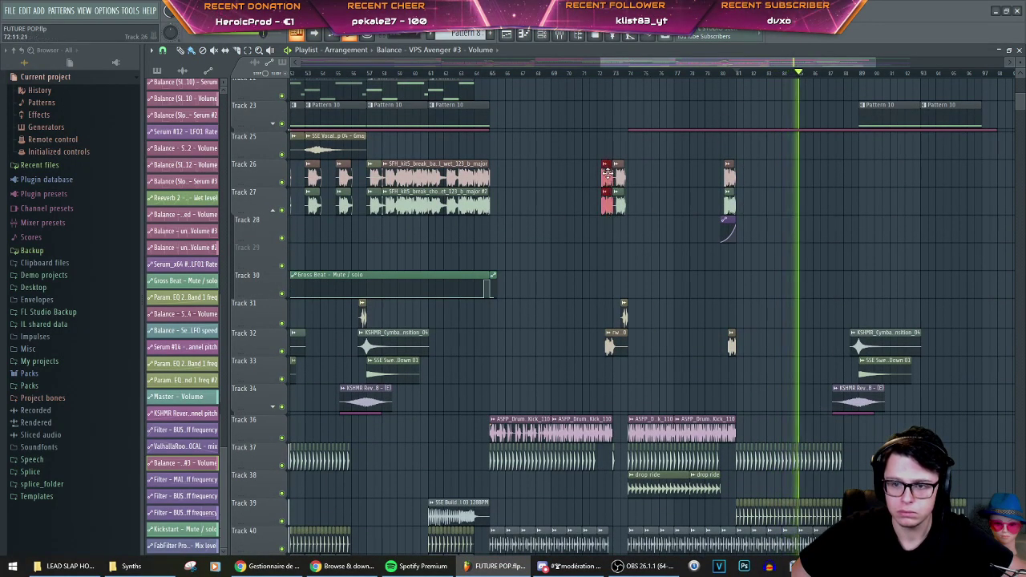
scroll(855, 194, "up", 4)
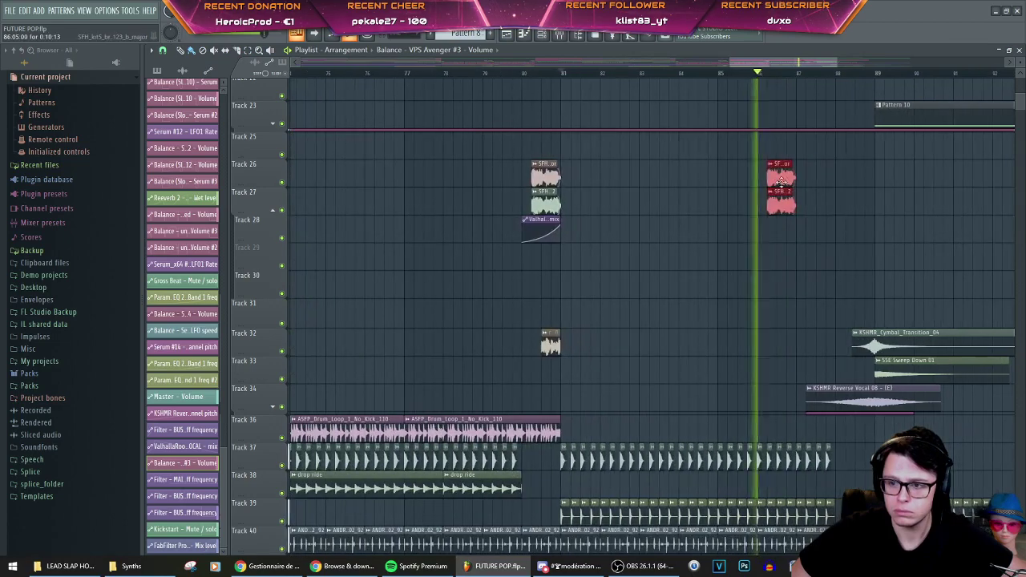
scroll(852, 183, "down", 3)
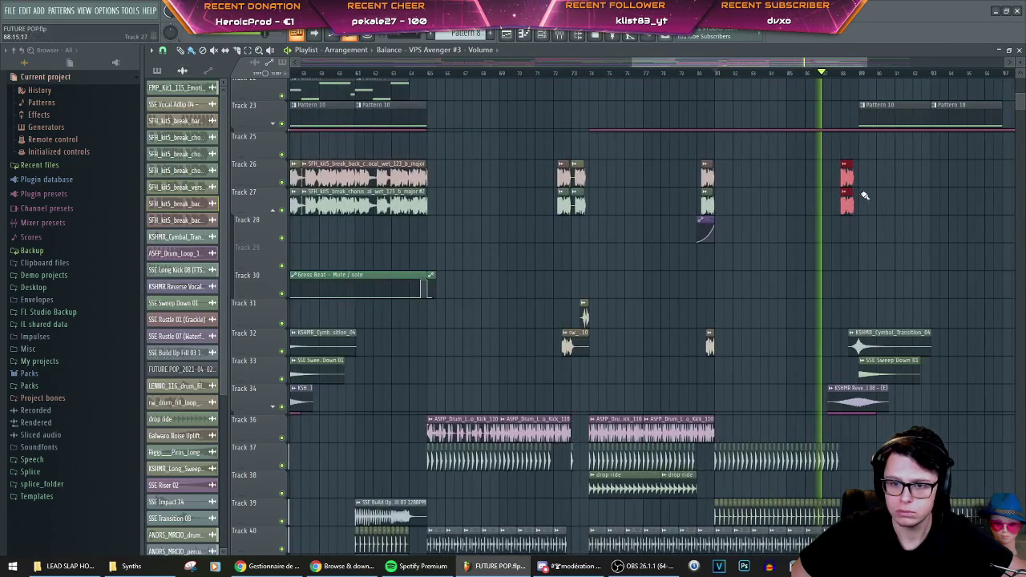
scroll(865, 194, "up", 3)
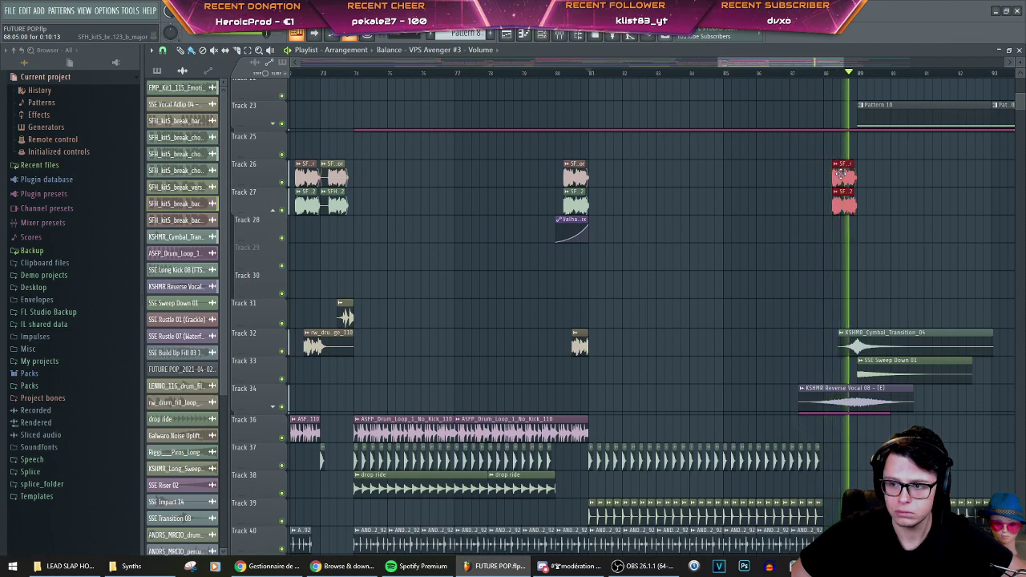
Step: Review the vocal chops and ValhallaRoom mix automation on Tracks 26 to 28, playing them around bars 40 and 80
scroll(839, 217, "up", 8)
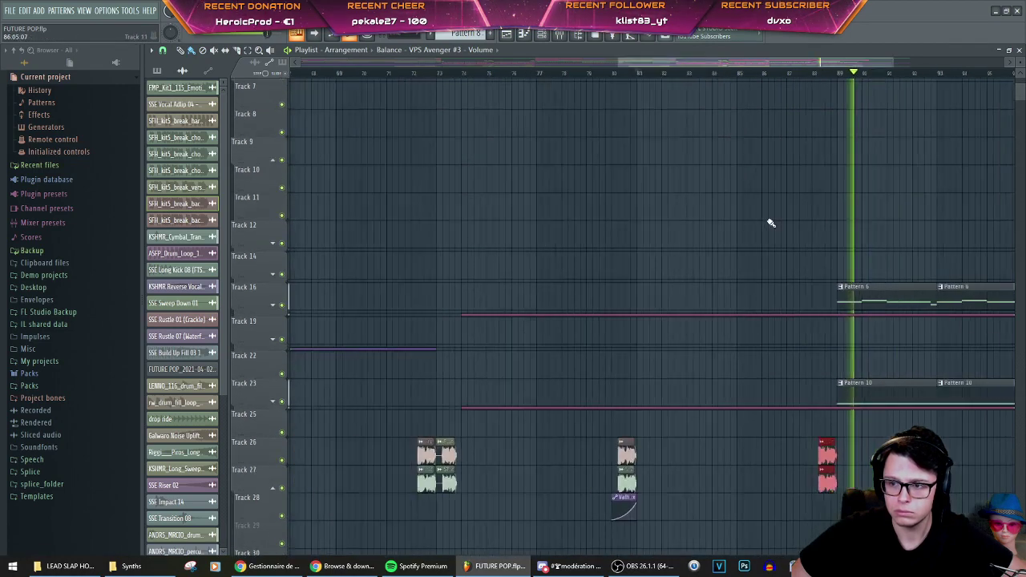
scroll(778, 225, "down", 3)
scroll(794, 236, "down", 5)
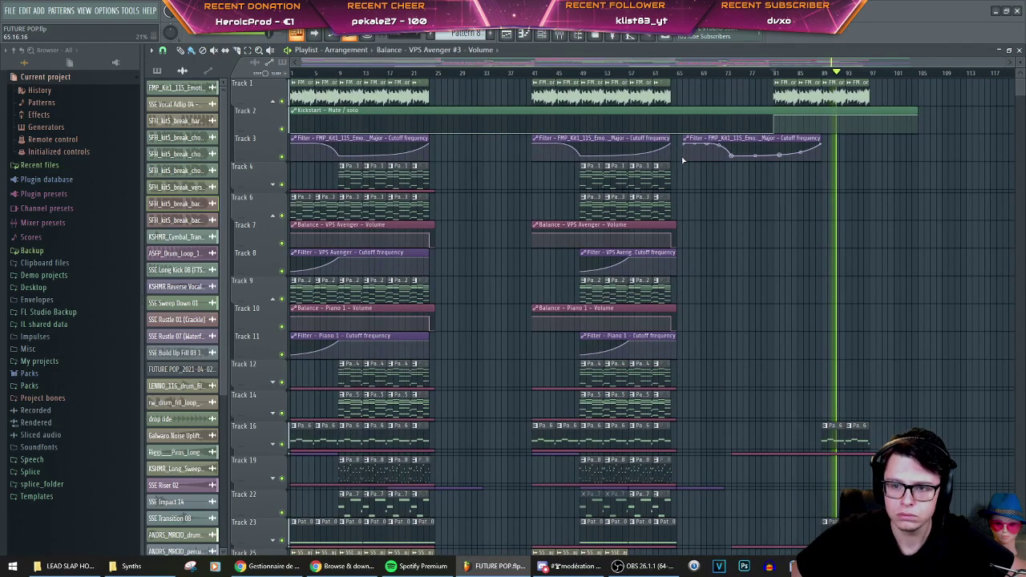
scroll(684, 160, "down", 5)
scroll(753, 389, "down", 3)
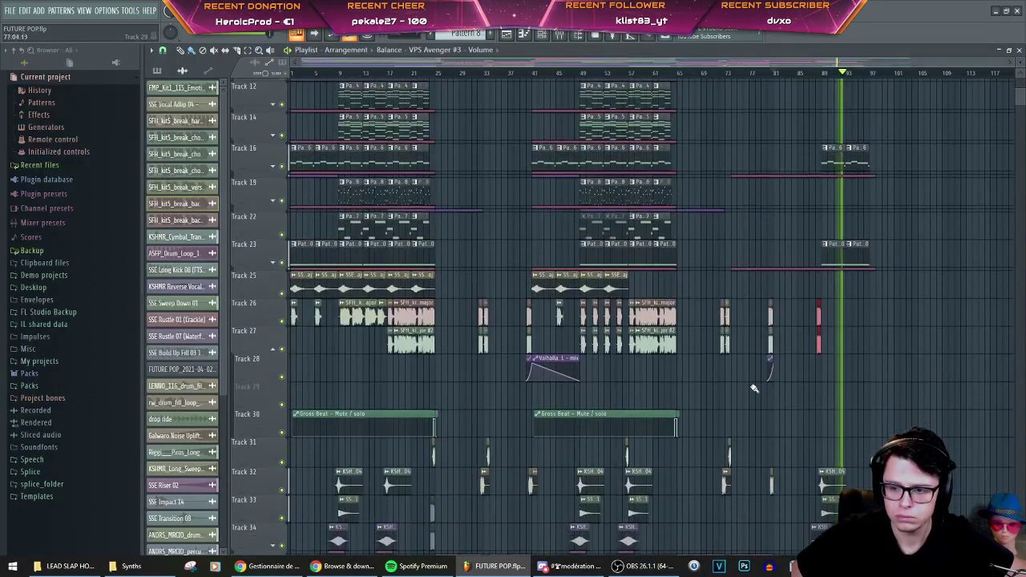
scroll(564, 367, "up", 2)
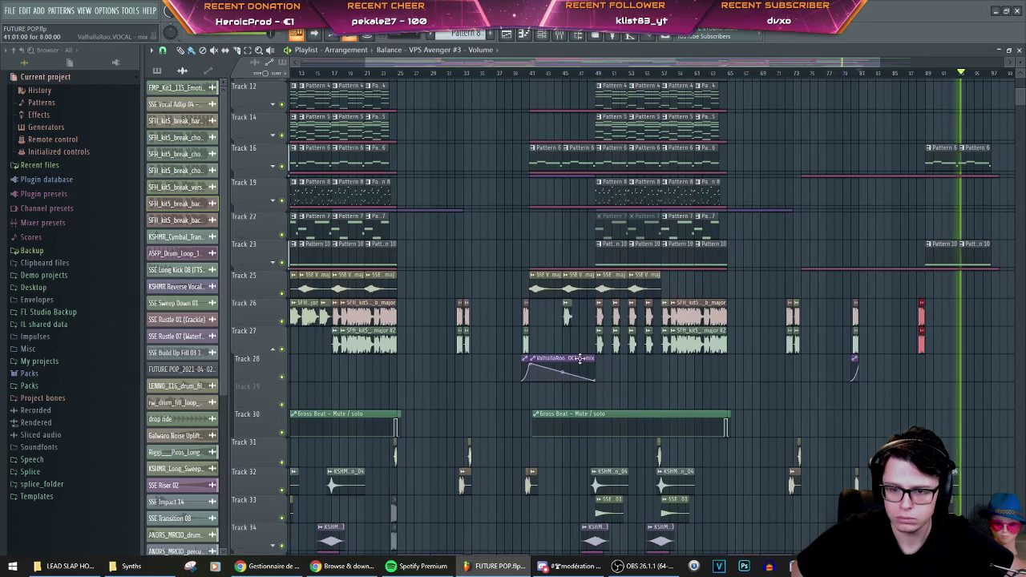
left_click(517, 73)
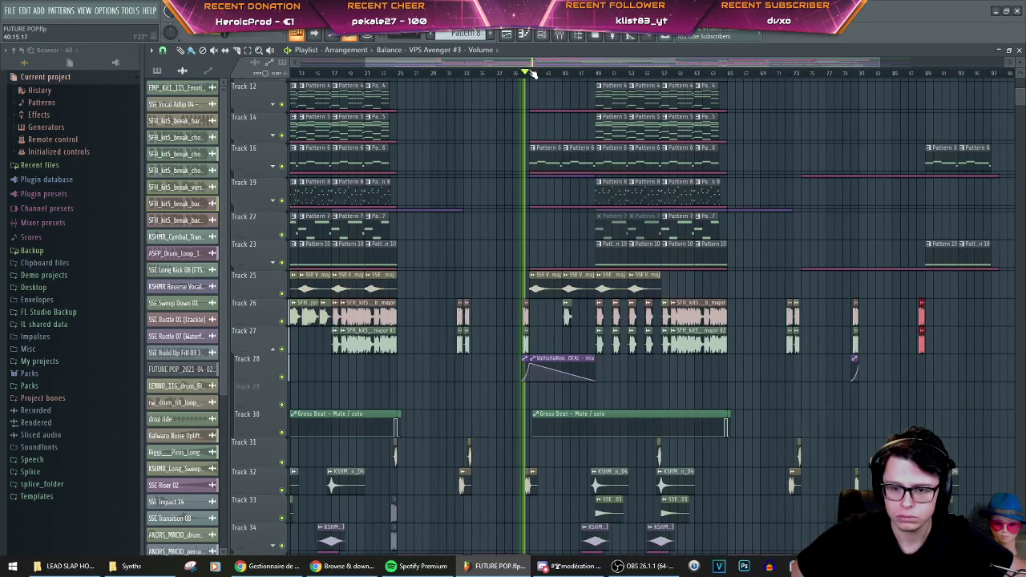
left_click(720, 73)
scroll(850, 174, "up", 5)
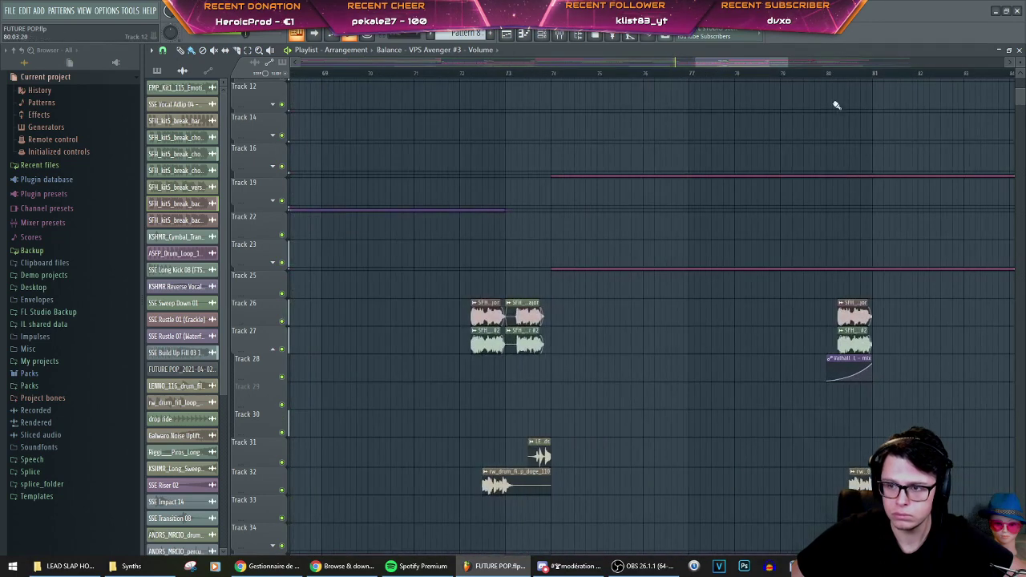
left_click(818, 73)
Step: Extend the ValhallaRoom BUS VOCAL mix automation on Track 28 from bar 81 to bar 89 with a gradual fall after its peak
scroll(782, 367, "down", 3)
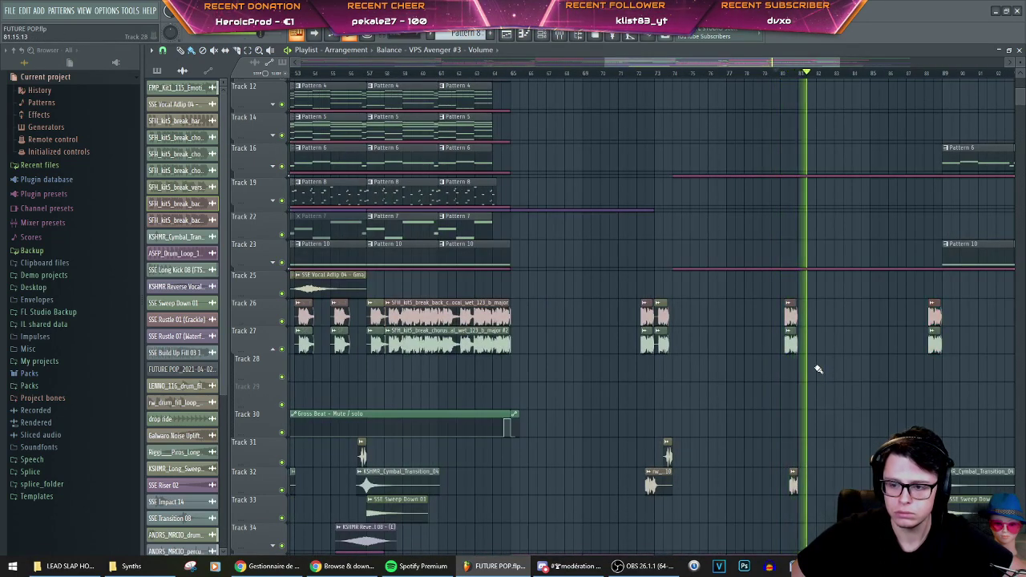
key("space")
scroll(818, 367, "up", 4)
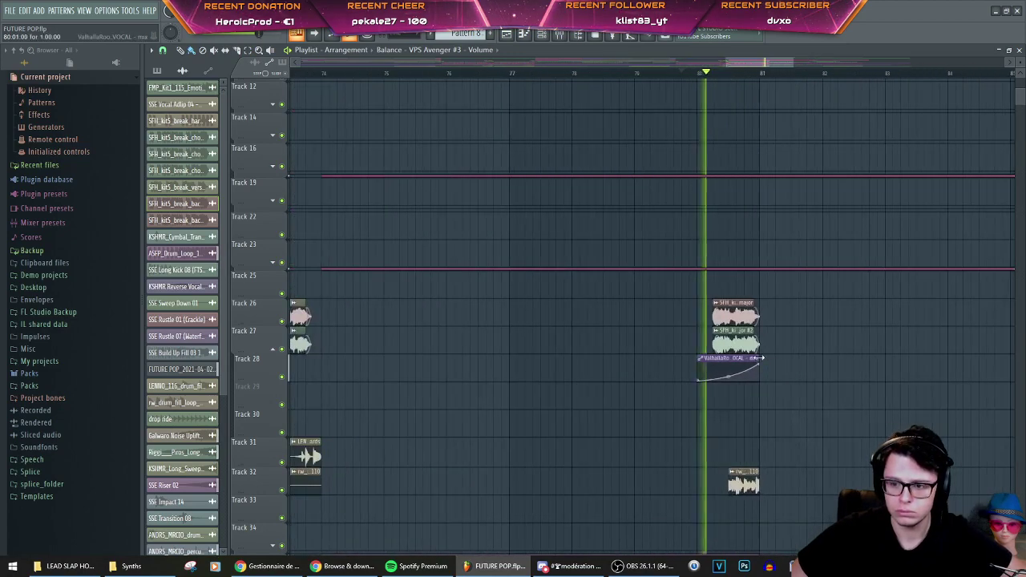
key("space")
scroll(802, 377, "down", 5)
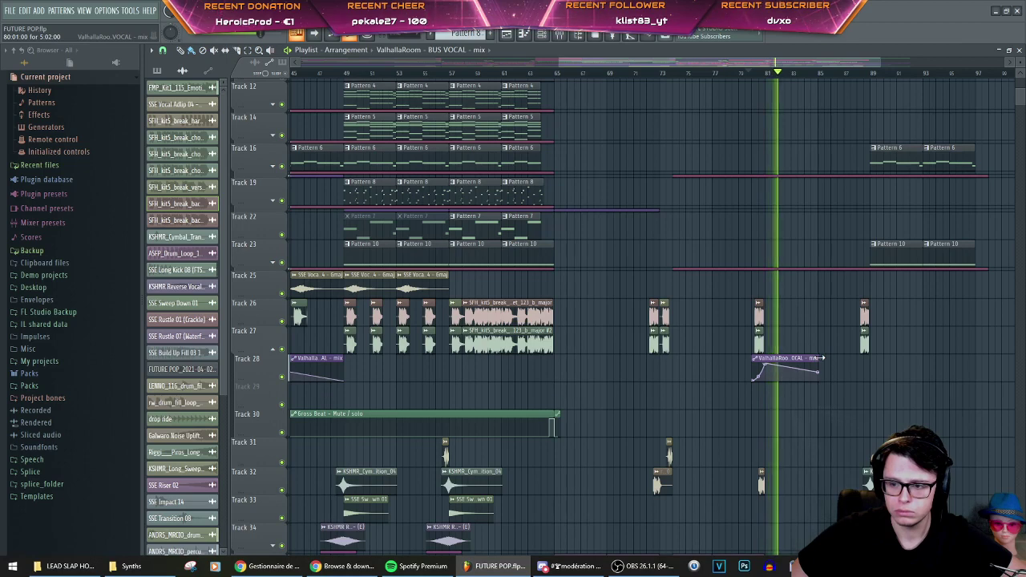
left_click_drag(820, 358, 870, 358)
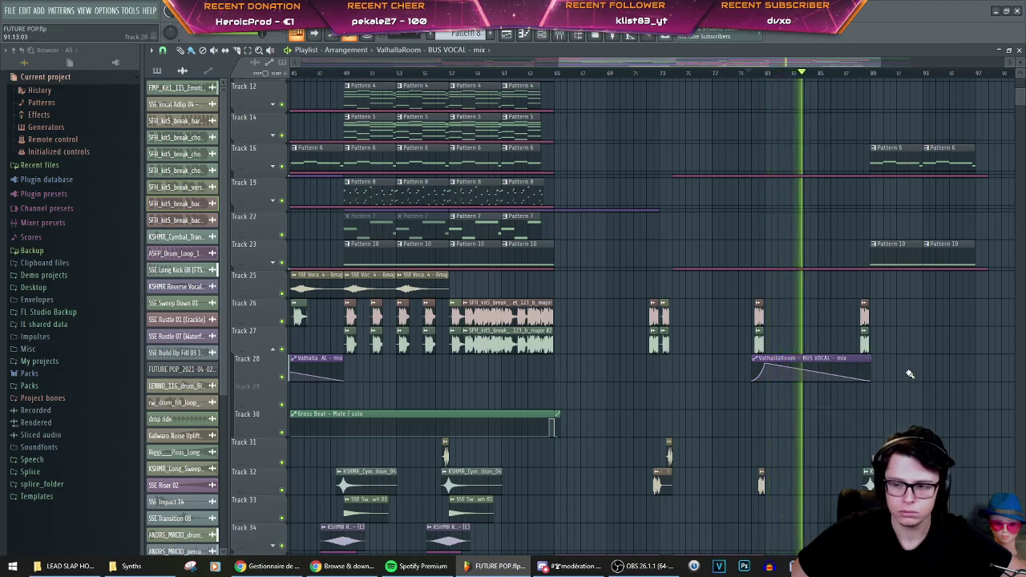
scroll(878, 363, "down", 3)
scroll(893, 364, "up", 4)
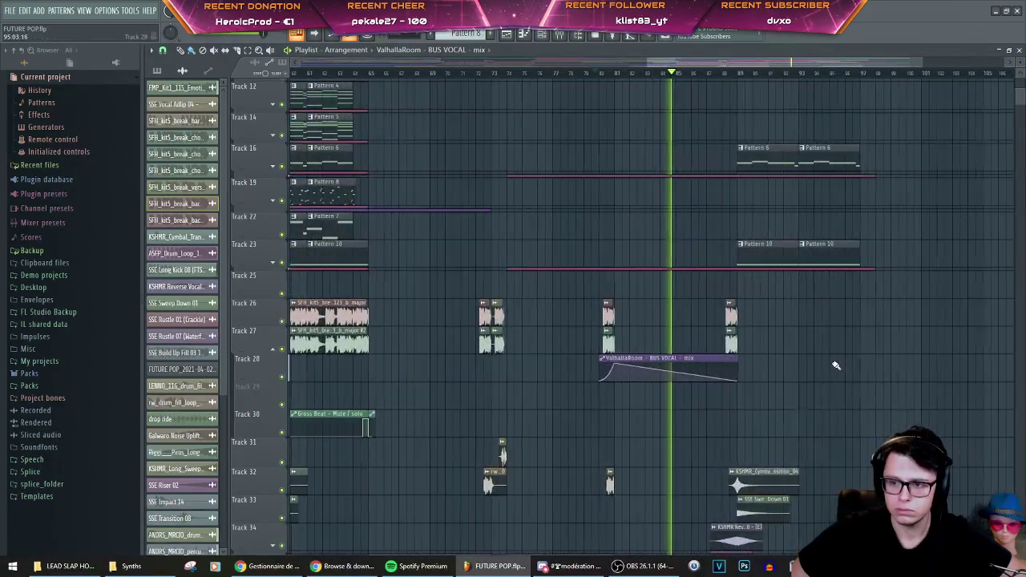
scroll(836, 366, "down", 6)
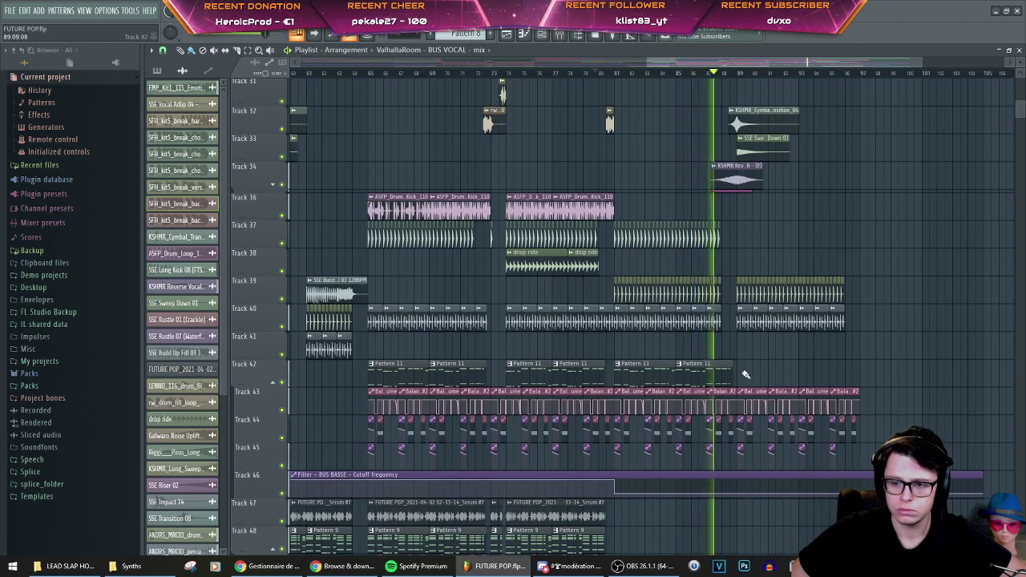
Step: Play from bar 32 and examine the automation, pattern and effect clips on Tracks 36 to 76
scroll(745, 375, "up", 2)
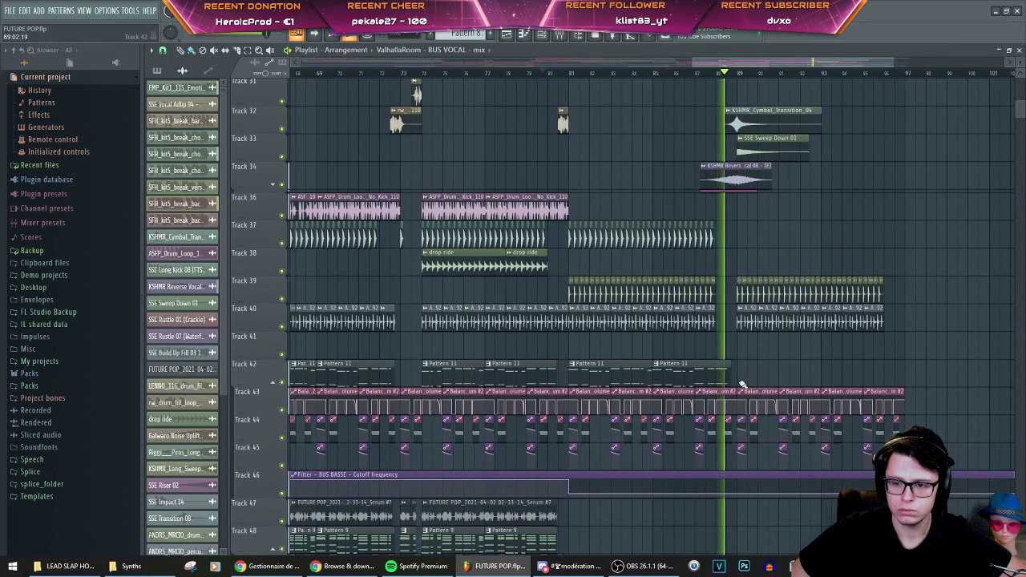
scroll(742, 369, "down", 5)
scroll(728, 348, "down", 4)
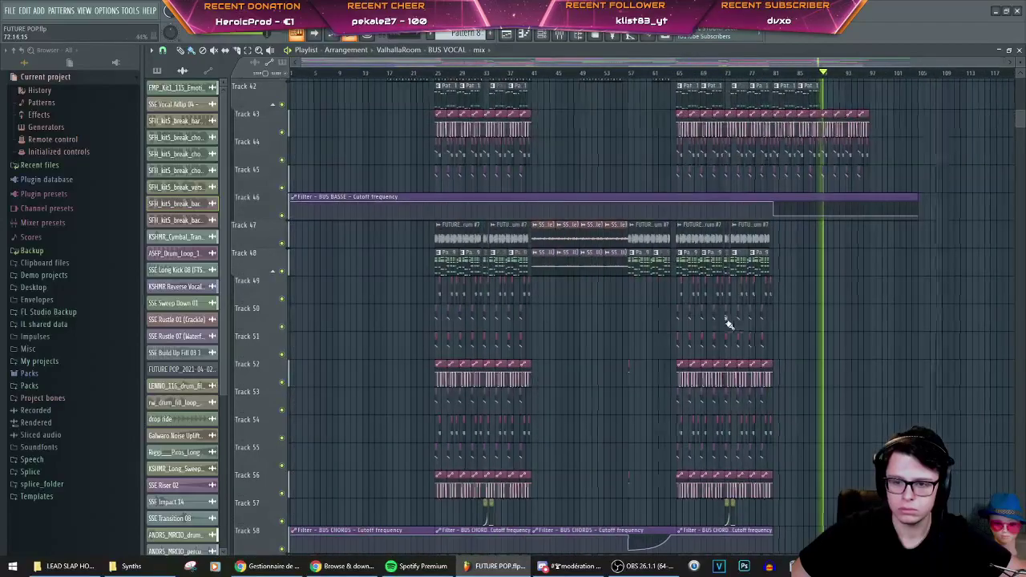
scroll(627, 302, "up", 3)
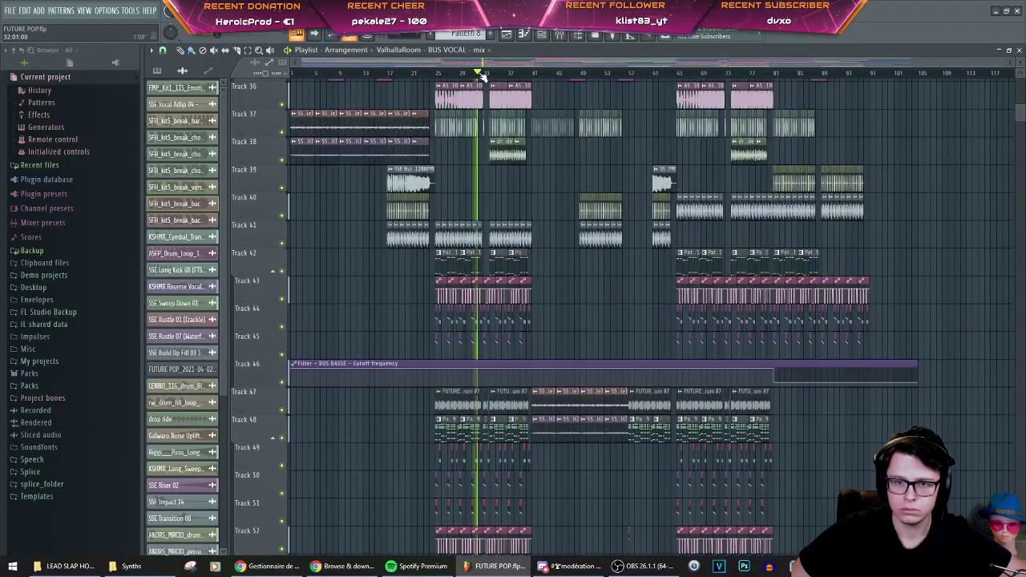
scroll(516, 252, "down", 3)
scroll(484, 323, "up", 2)
scroll(482, 302, "down", 5)
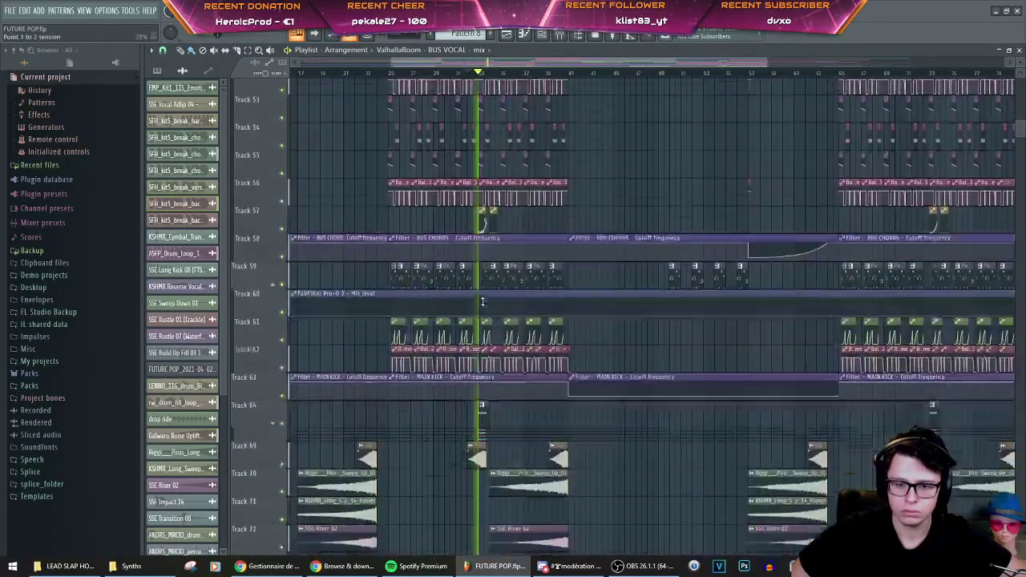
scroll(482, 302, "down", 2)
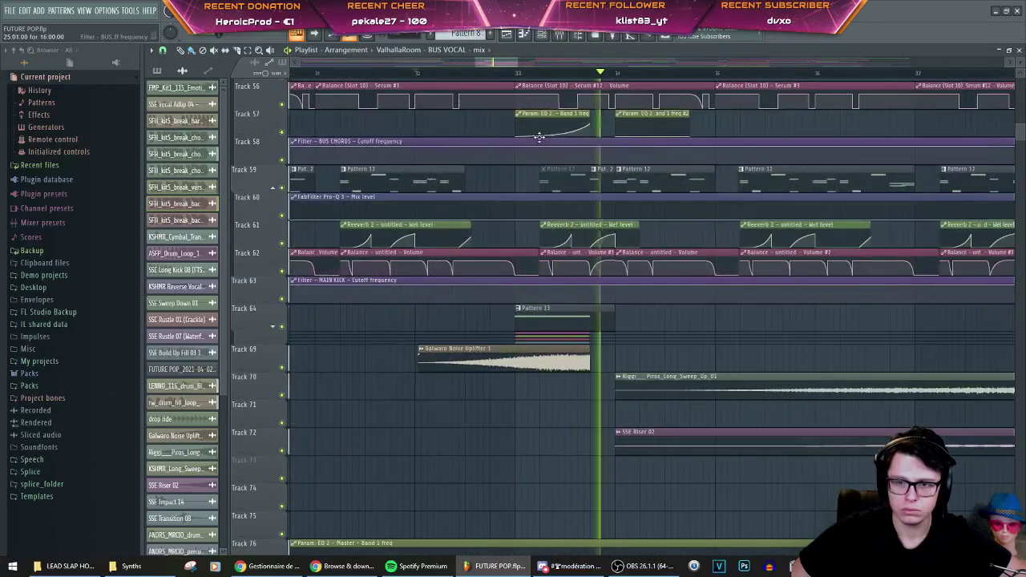
scroll(563, 132, "down", 4)
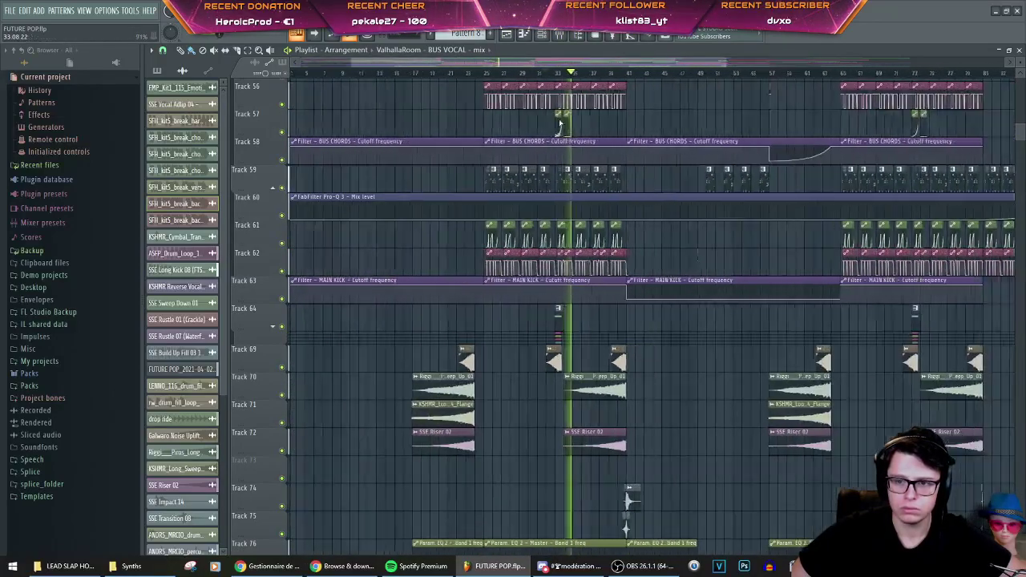
Step: Try to copy the Param. EQ 2 BUS CHORDS Band 1 freq automation clip on Track 57 to a later bar
scroll(566, 130, "up", 3)
left_click_drag(565, 127, 1023, 121)
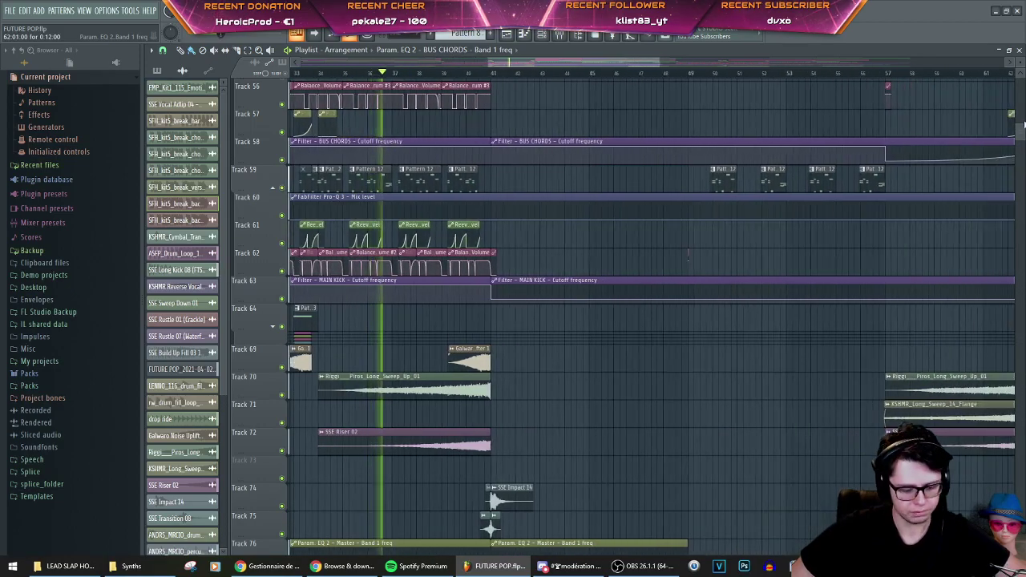
scroll(586, 118, "down", 4)
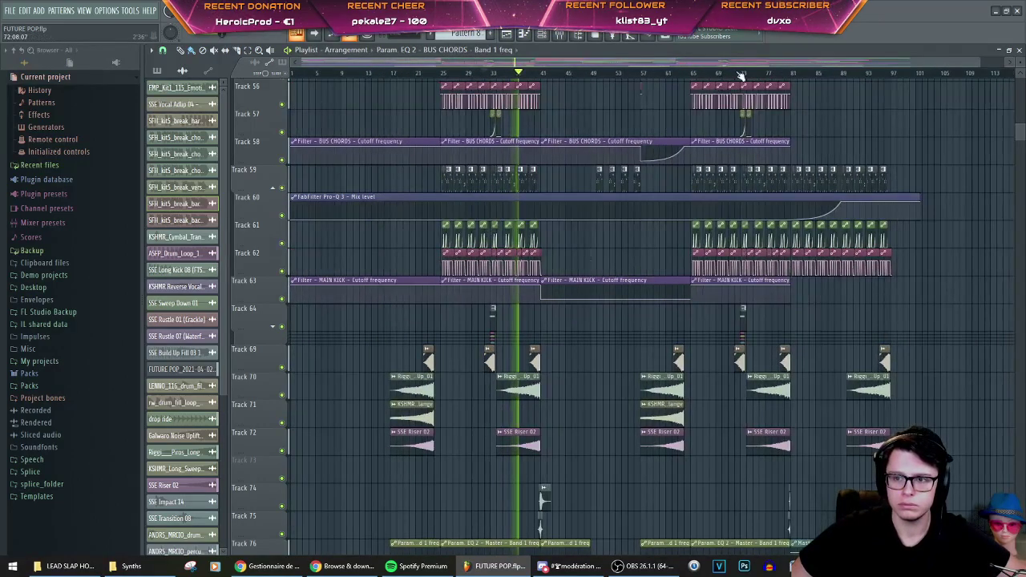
Step: Play from around bar 72 and collapse the automation track groups under Tracks 59 and 48
left_click(744, 74)
scroll(754, 105, "up", 4)
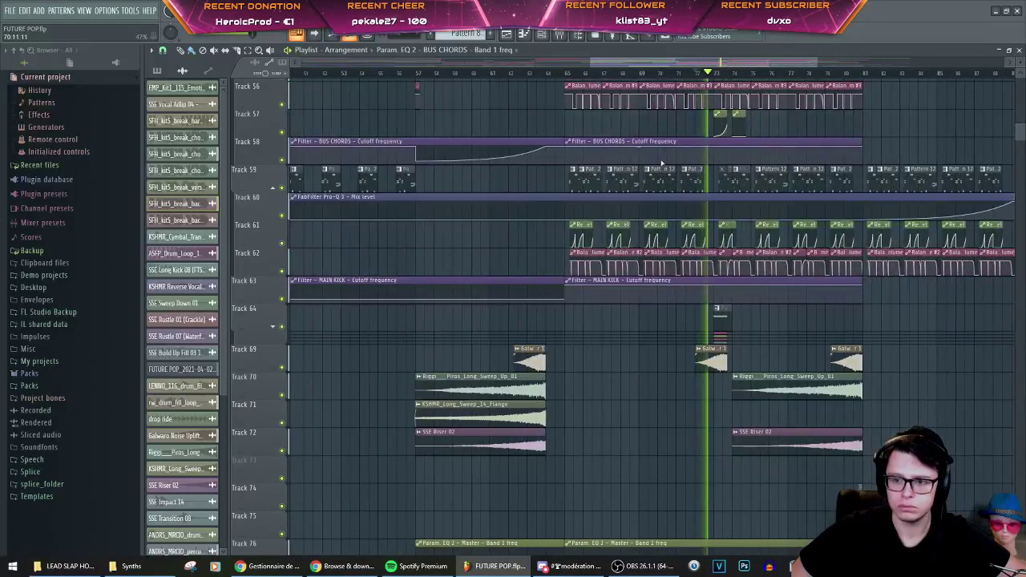
left_click(278, 196)
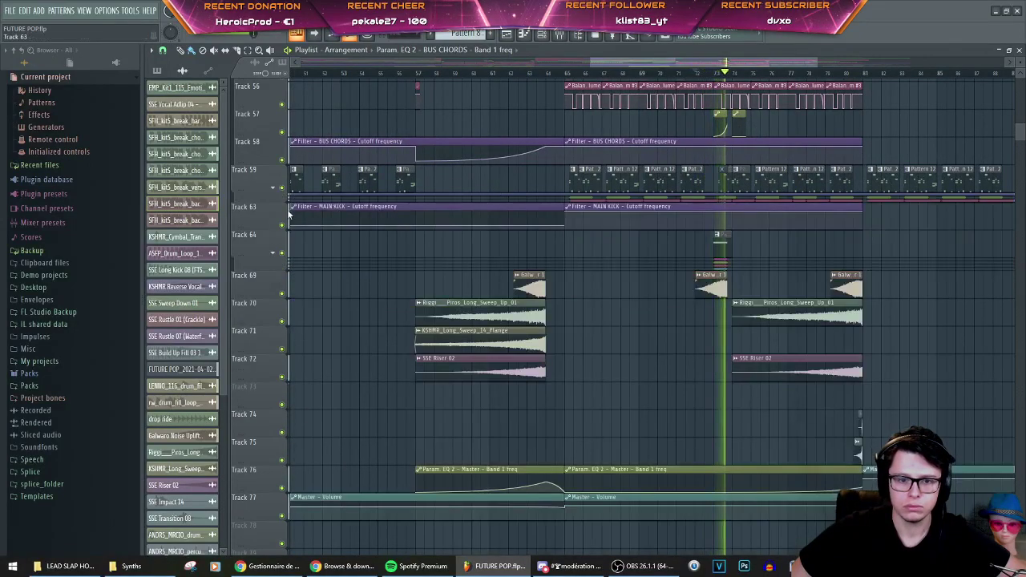
scroll(279, 144, "up", 4)
scroll(277, 132, "up", 3)
left_click(273, 134)
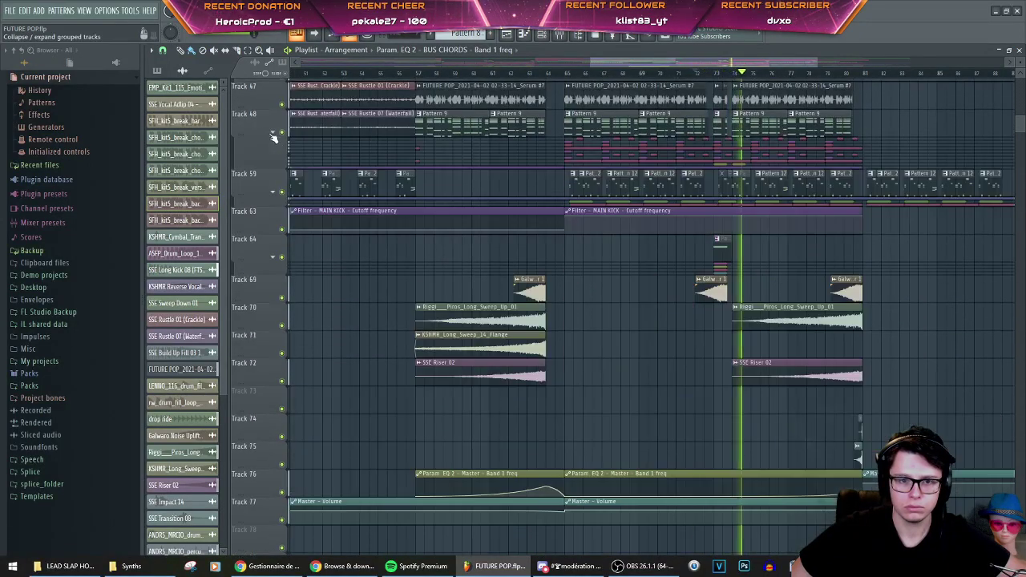
Step: Listen through bars 74 to 88 and check which clips are present from Track 6 down to the lower tracks
scroll(353, 180, "down", 3)
scroll(656, 186, "up", 3)
scroll(656, 187, "up", 6)
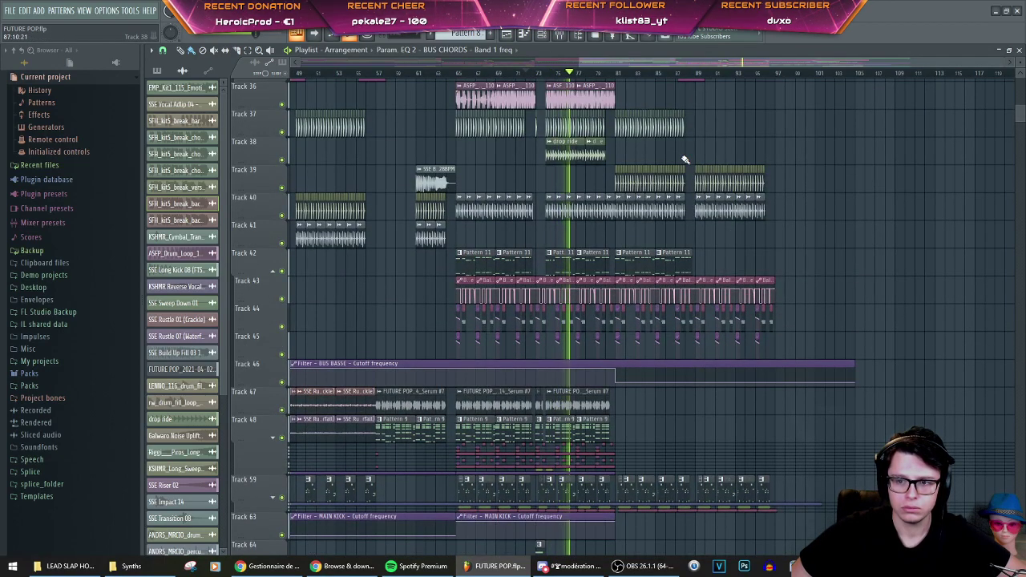
scroll(686, 160, "up", 3)
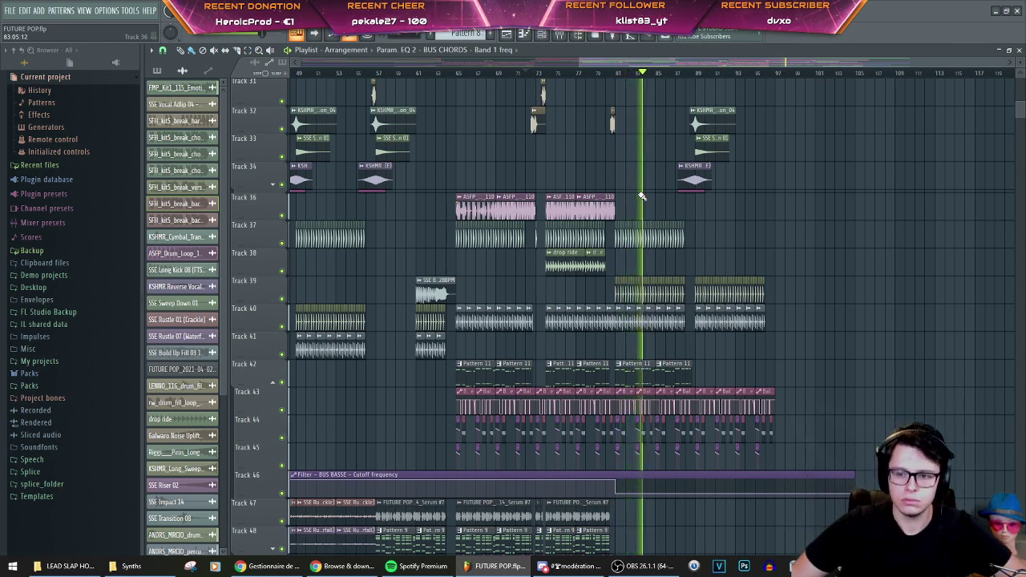
scroll(641, 221, "up", 4)
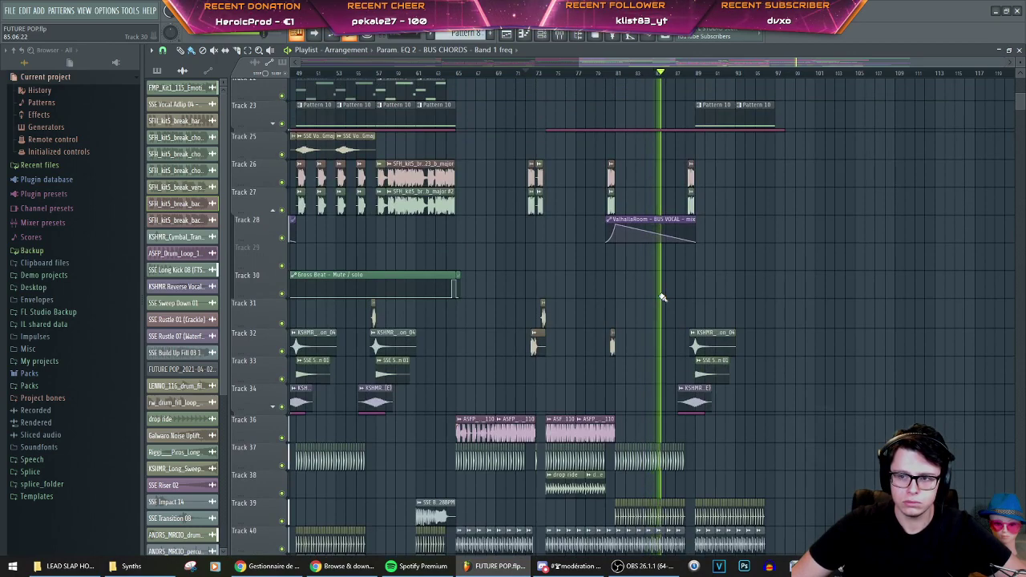
scroll(662, 297, "up", 6)
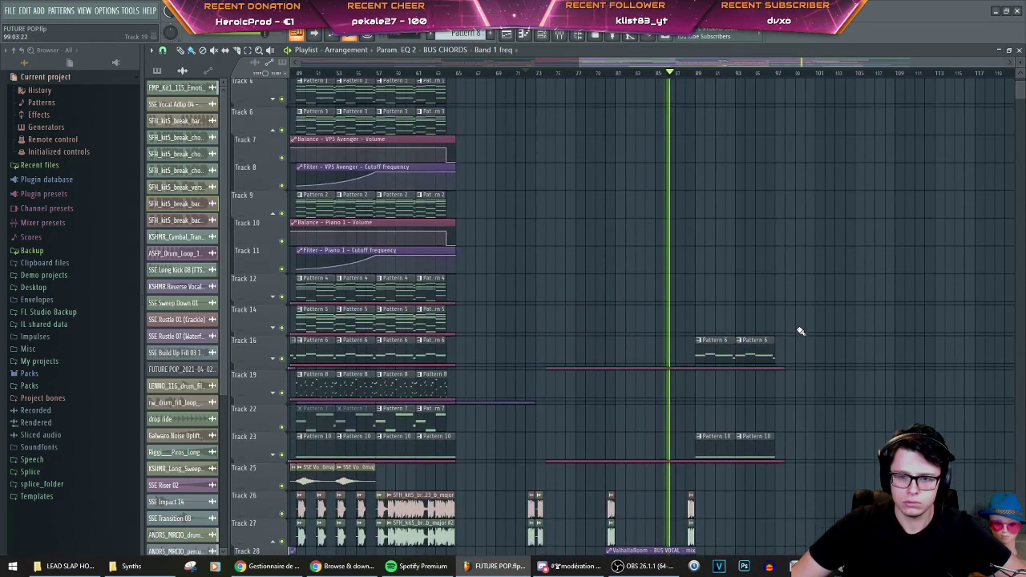
scroll(801, 331, "up", 2)
scroll(763, 321, "down", 1)
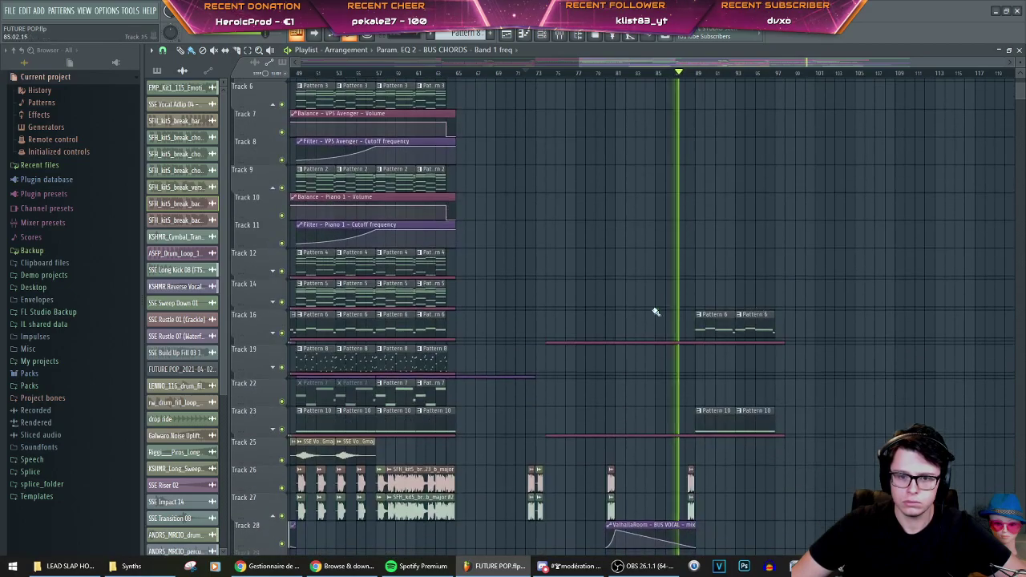
scroll(614, 324, "down", 2)
scroll(772, 374, "down", 3)
Step: Copy the eight-bar Param. EQ 2 Master Band 1 freq automation clip on Track 76 from bar 57 to bar 90
scroll(823, 360, "down", 12)
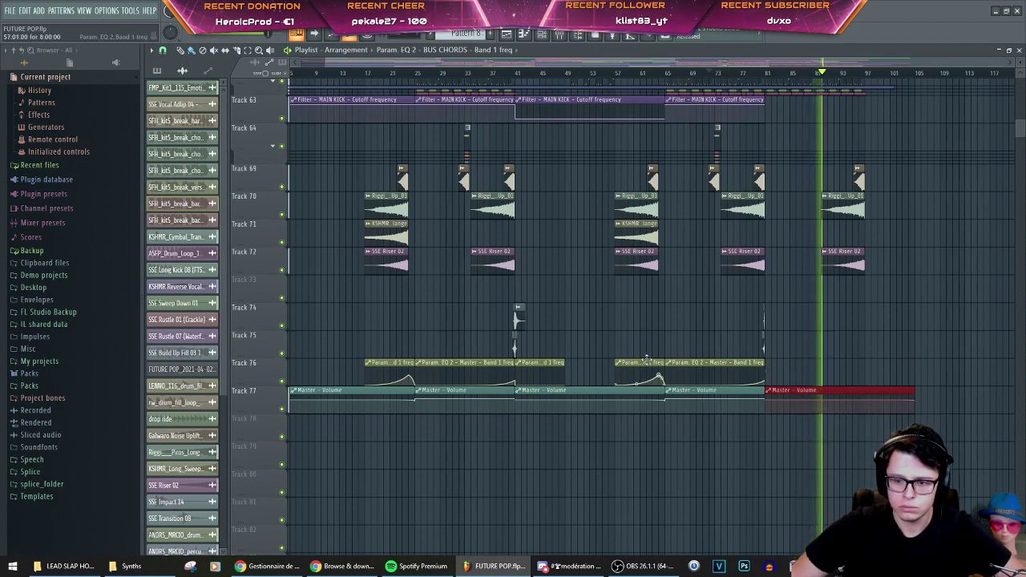
scroll(862, 363, "up", 5)
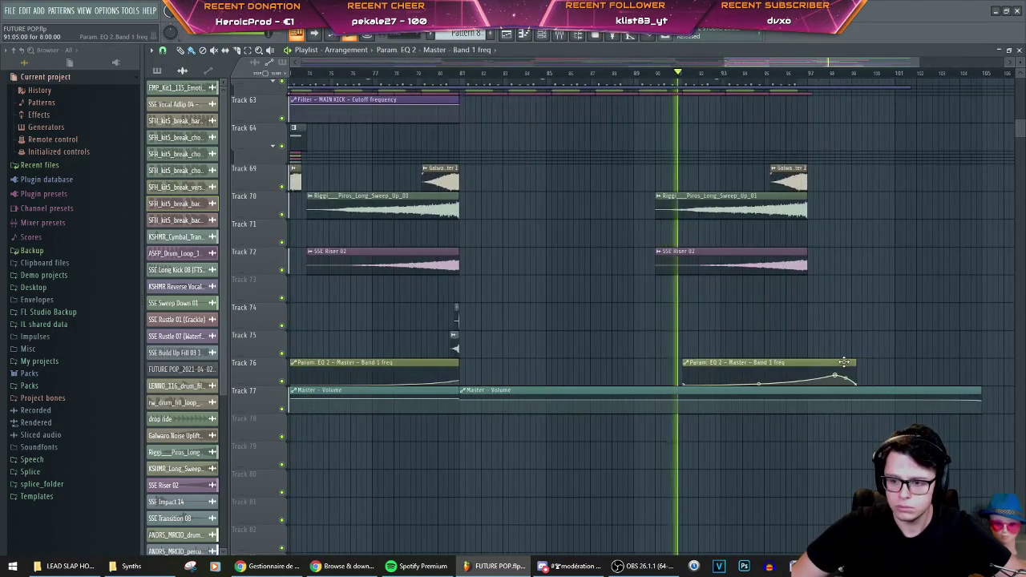
left_click(817, 363)
scroll(802, 353, "down", 5)
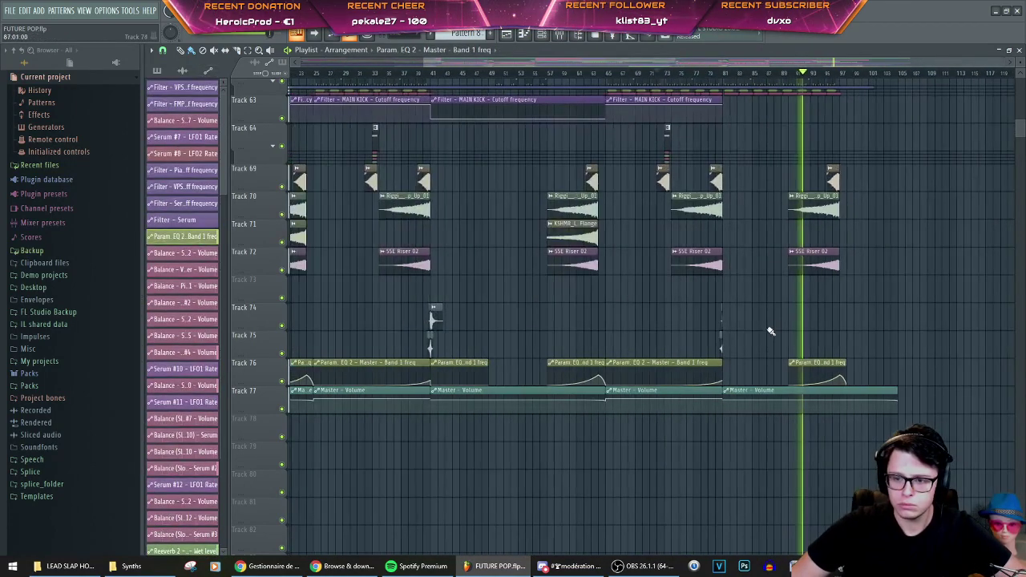
Step: Replay the last section from around bar 81 and check its clips across the upper and lower tracks
scroll(781, 334, "up", 3)
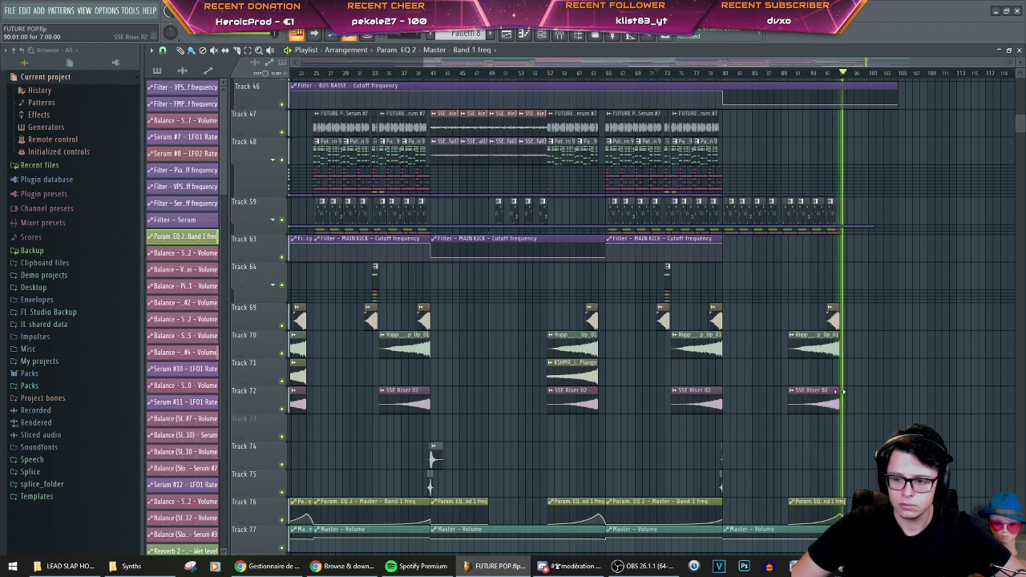
key("space")
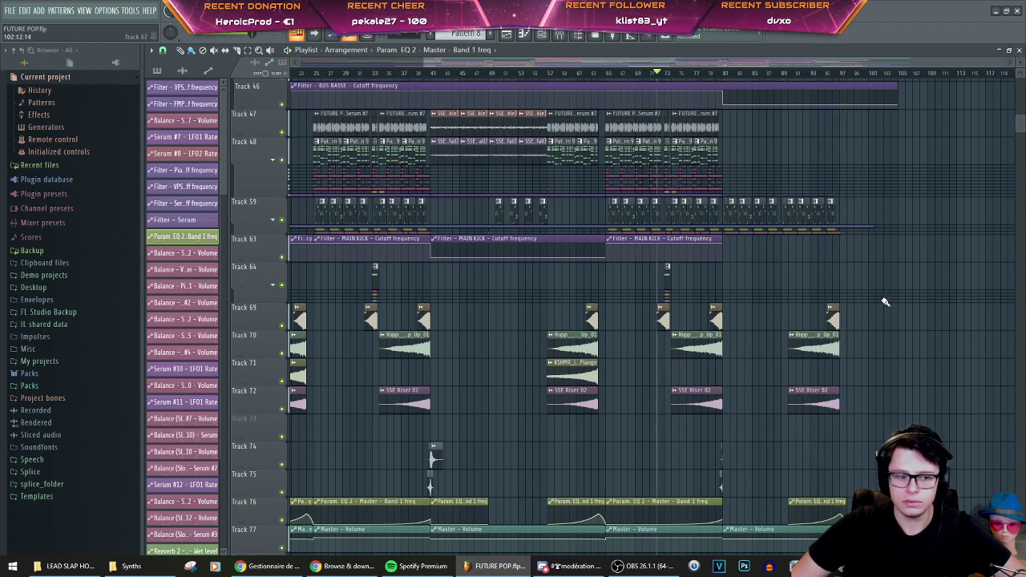
left_click(730, 74)
key("space")
scroll(753, 361, "down", 4)
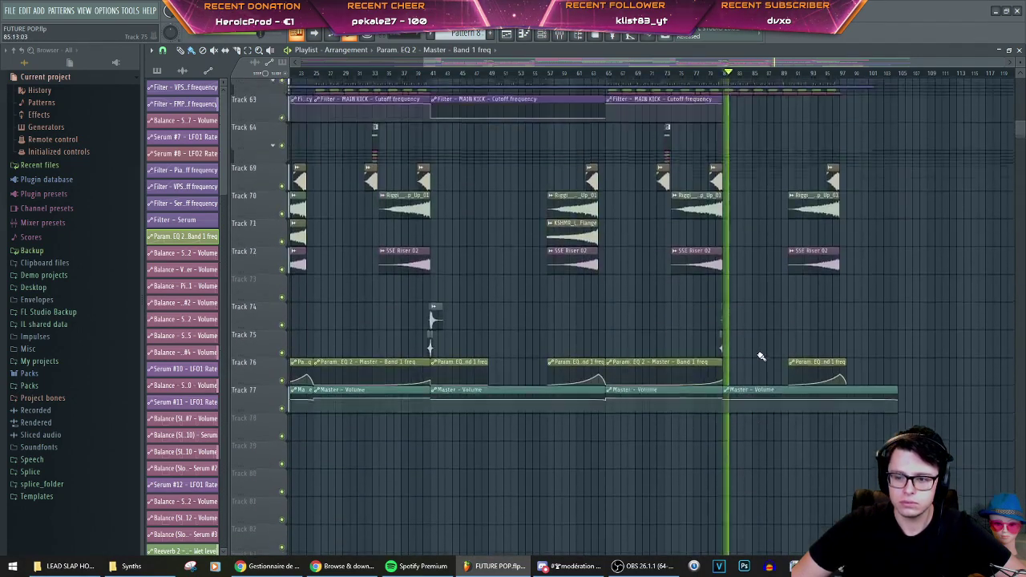
scroll(762, 357, "up", 5)
scroll(762, 359, "down", 6)
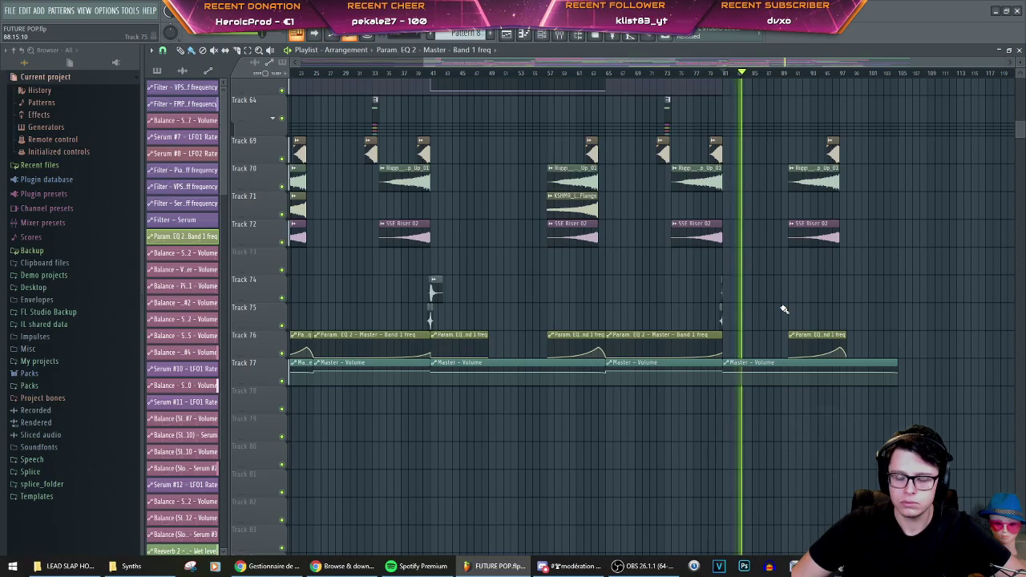
scroll(794, 300, "up", 15)
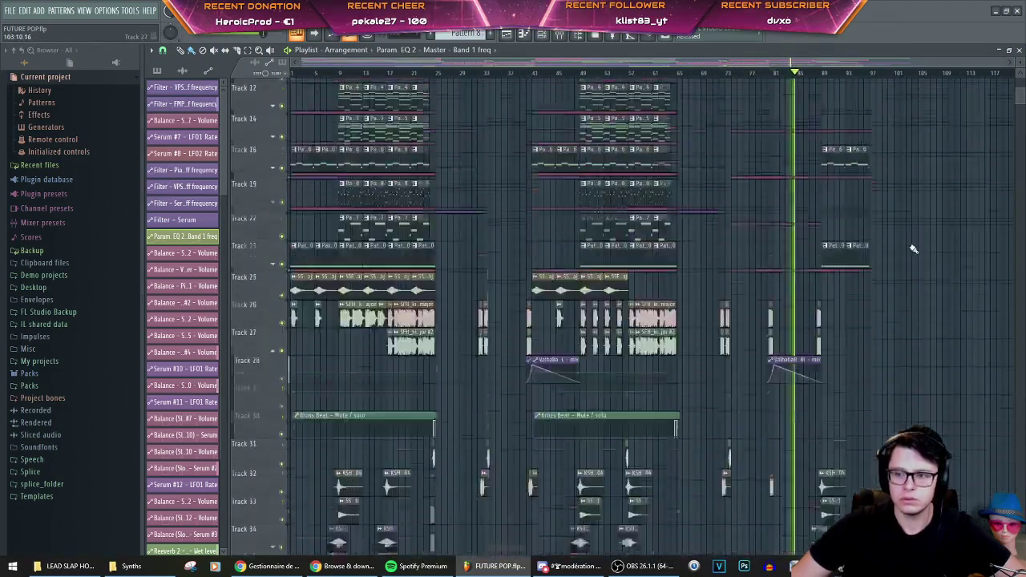
scroll(911, 252, "up", 4)
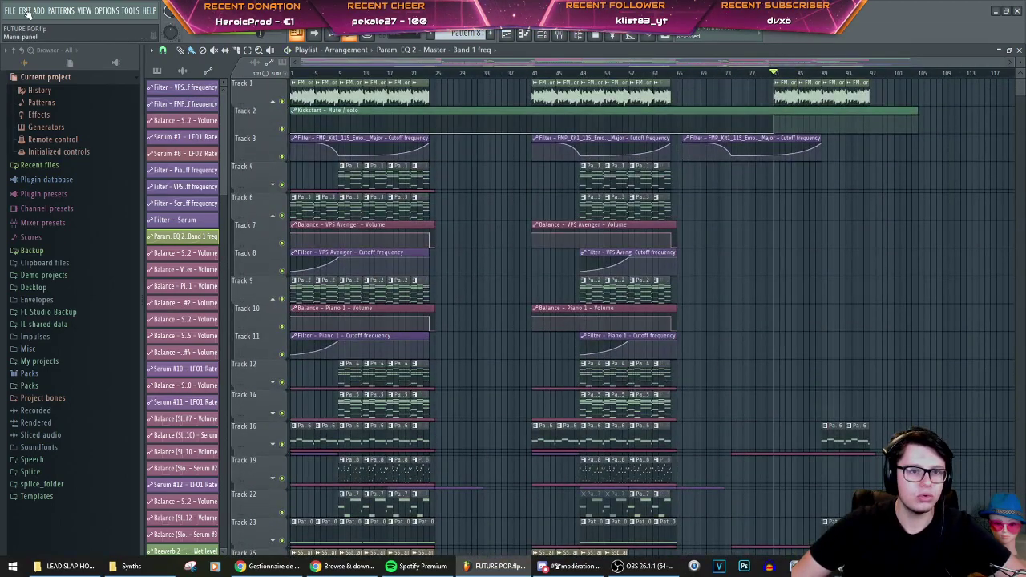
Step: Save the project and play the arrangement from the beginning
left_click(11, 10)
left_click(38, 58)
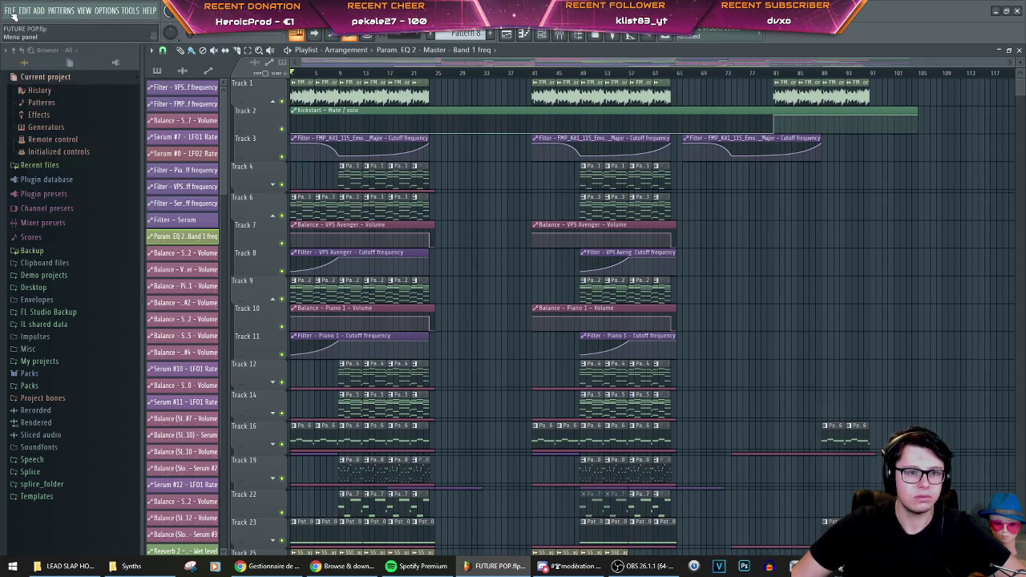
key("space")
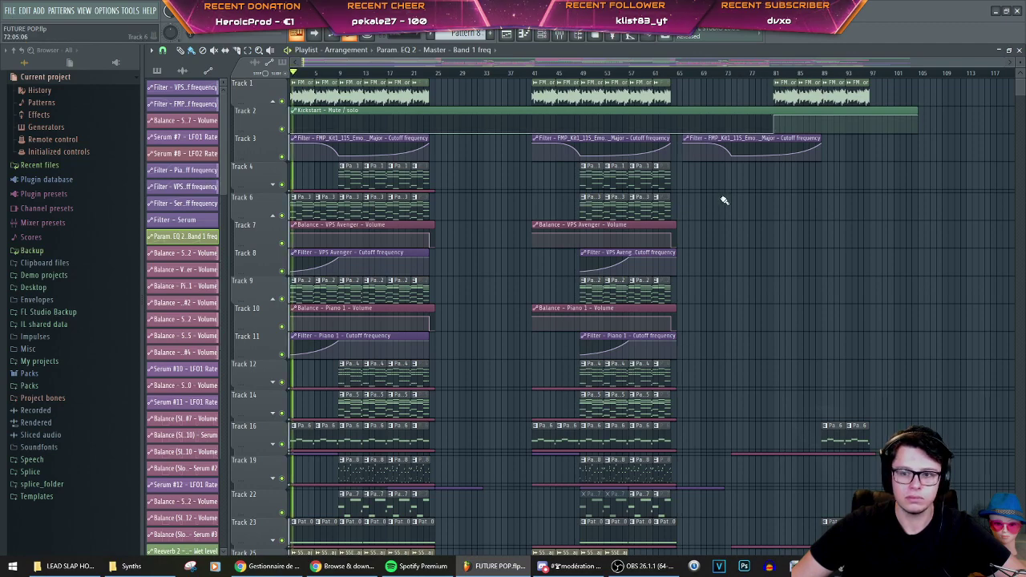
Step: Collapse the automation track groups under Tracks 1, 6, 9 and 27
scroll(733, 198, "down", 5)
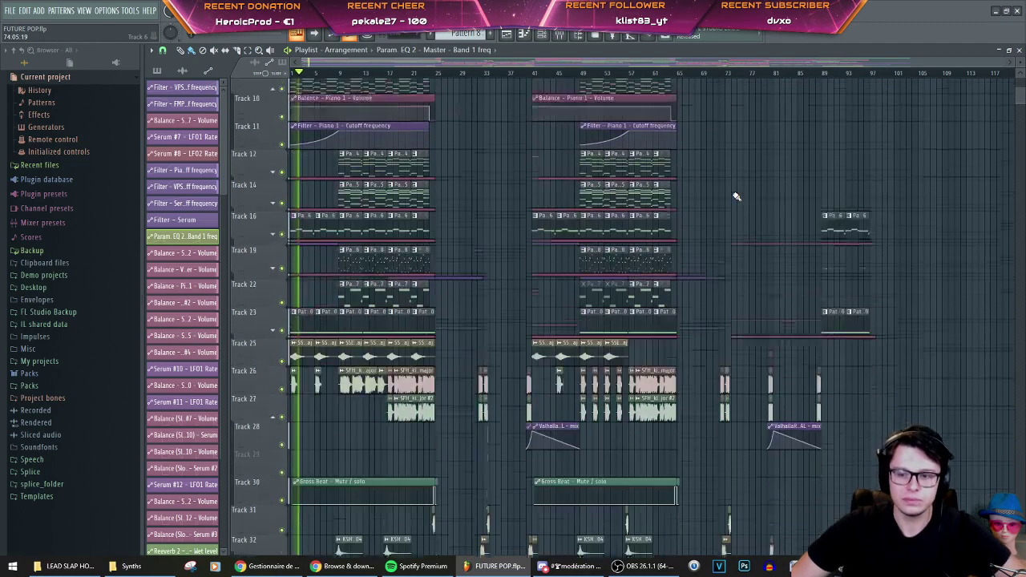
scroll(736, 196, "up", 5)
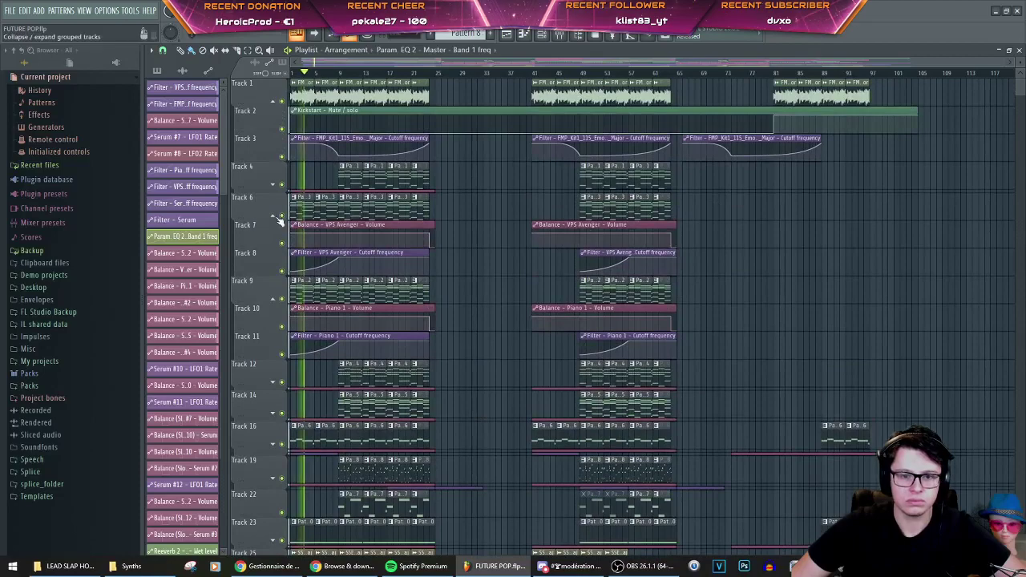
left_click(278, 216)
left_click(273, 102)
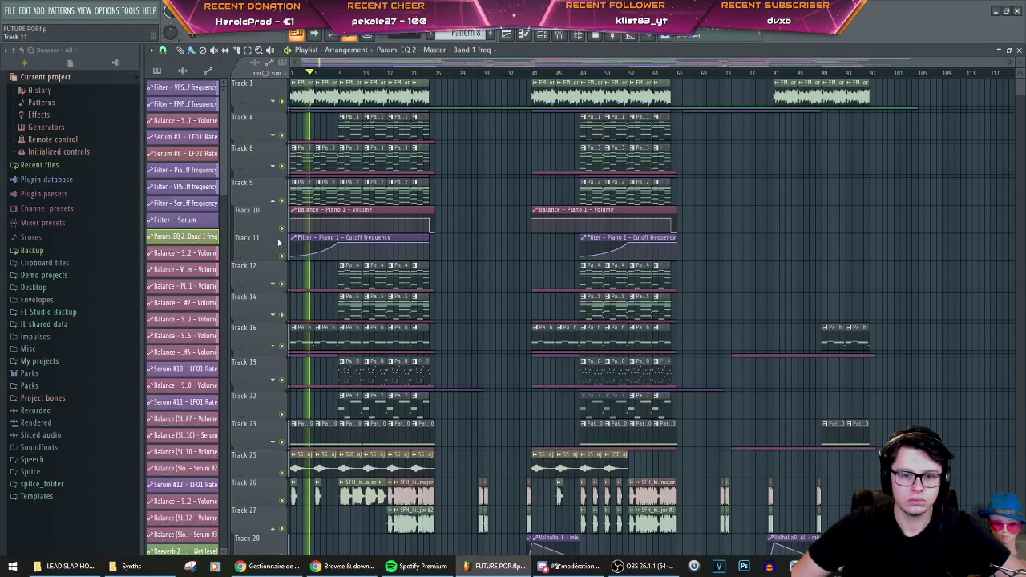
left_click(274, 200)
scroll(266, 264, "down", 3)
left_click(274, 397)
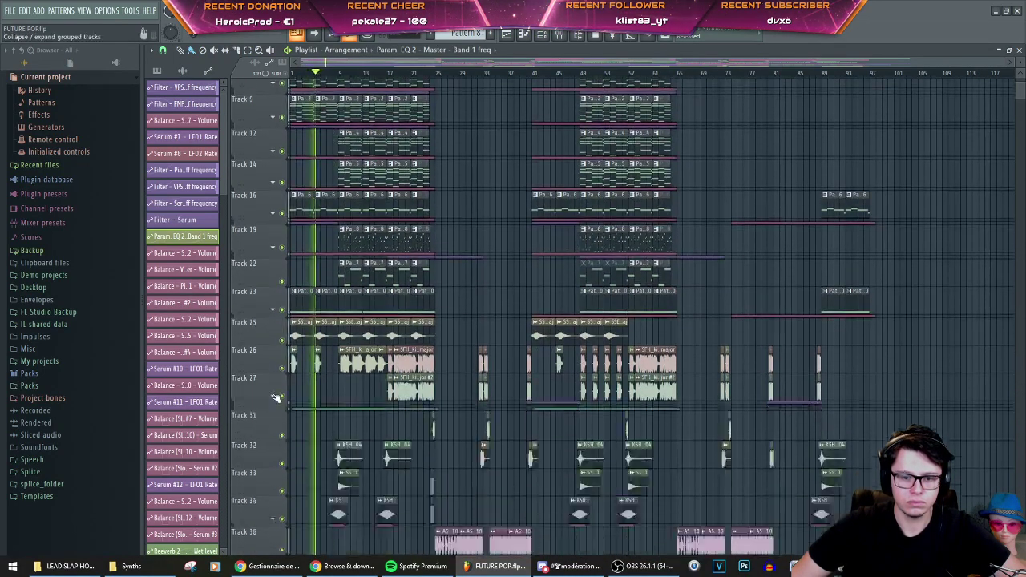
Step: Collapse the bass automation track group under Track 42 and look over the whole arrangement
scroll(265, 369, "down", 8)
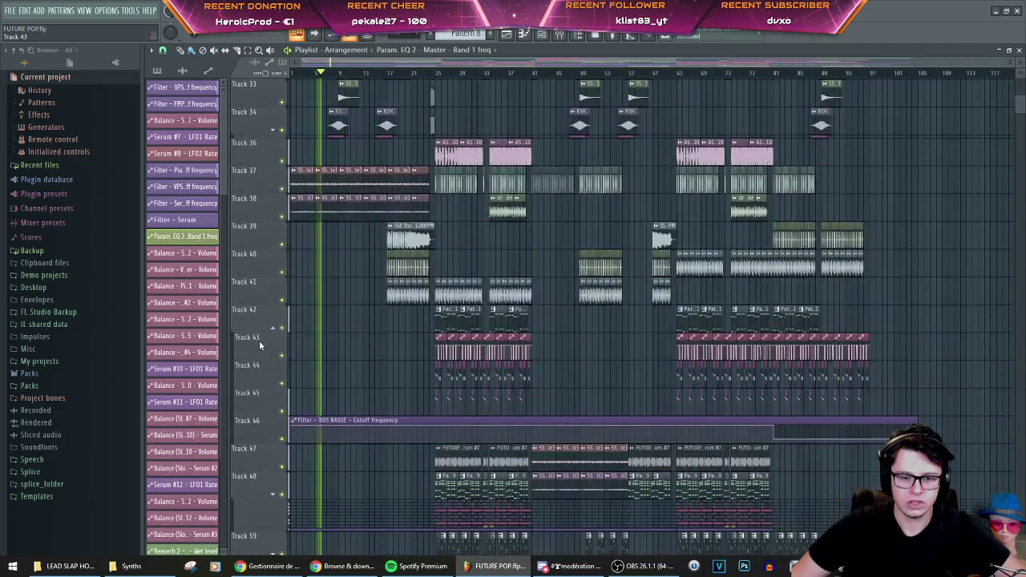
left_click(274, 328)
scroll(275, 345, "down", 4)
left_click(275, 346)
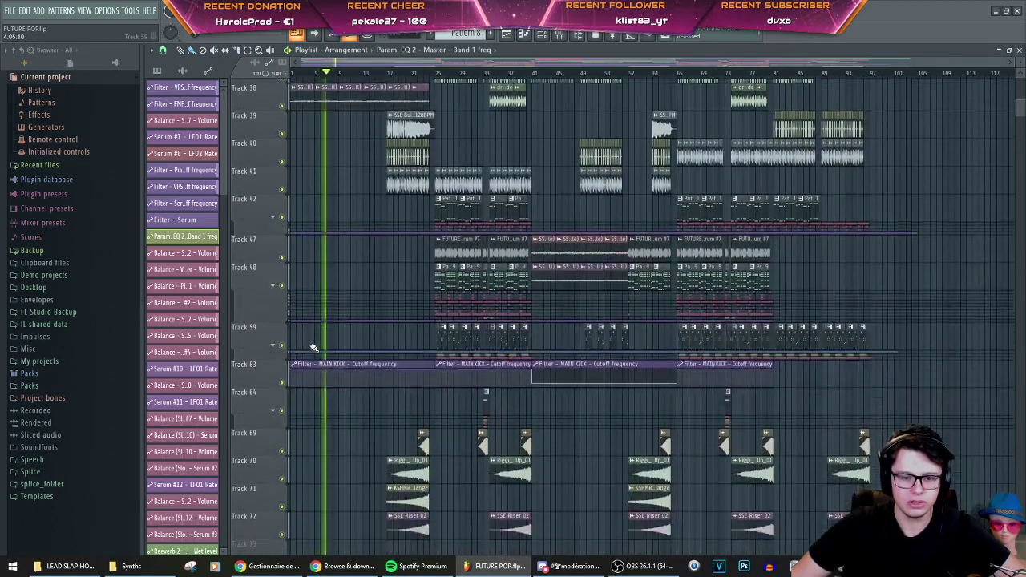
scroll(313, 347, "down", 8)
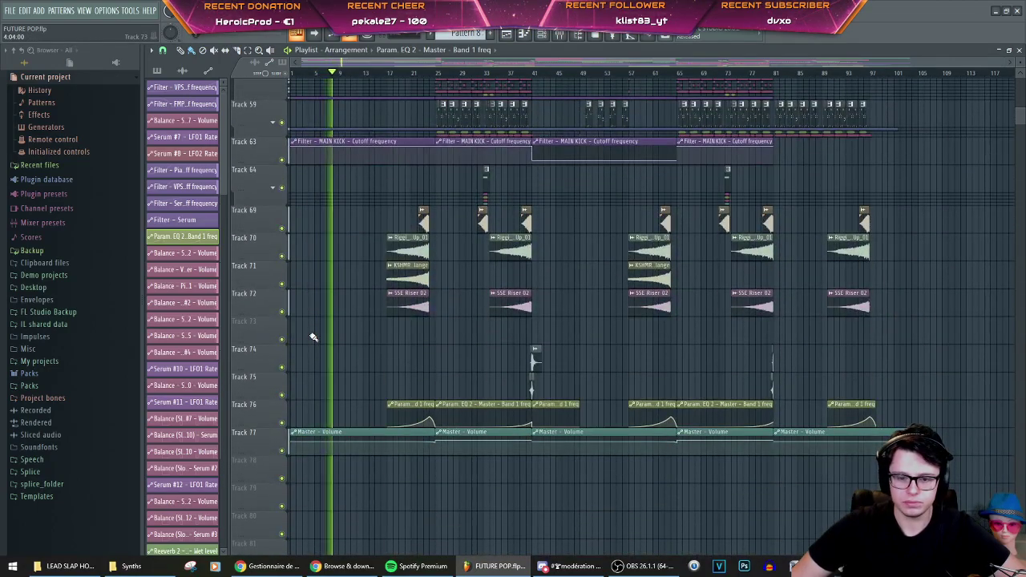
scroll(313, 338, "up", 20)
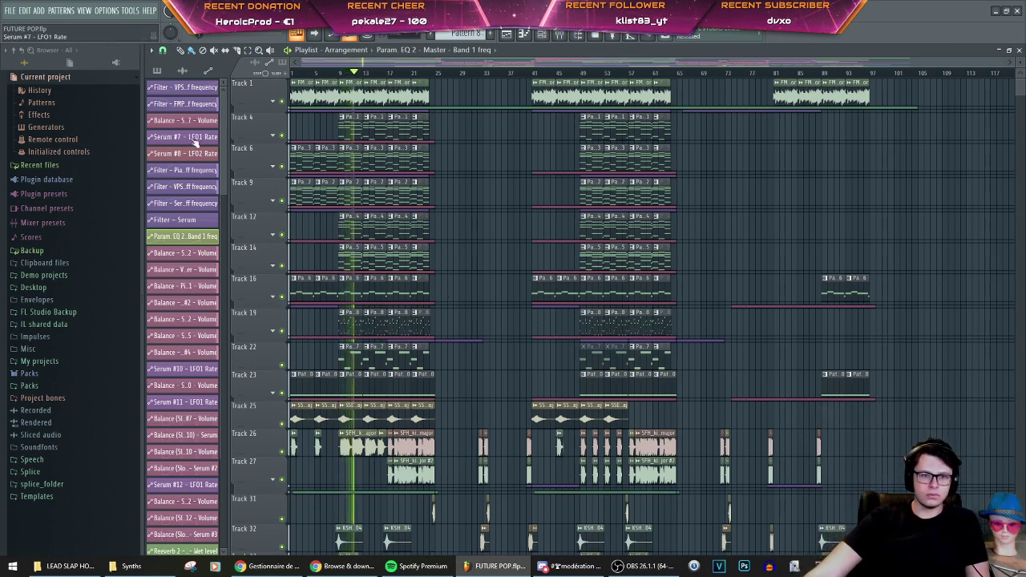
Step: Save the project and look over the arrangement across the upper and lower tracks during playback
left_click(10, 11)
left_click(35, 61)
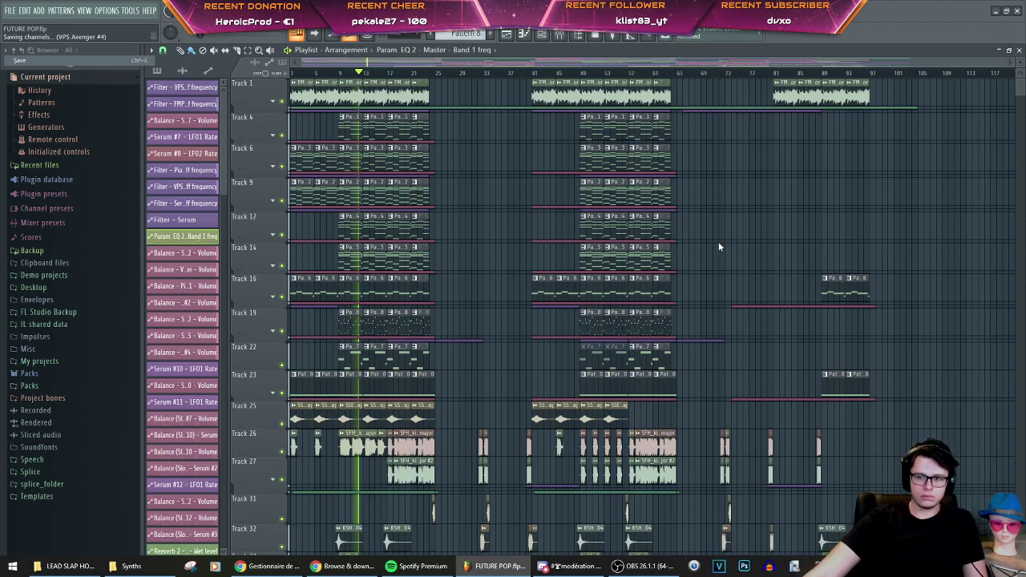
scroll(905, 226, "down", 10)
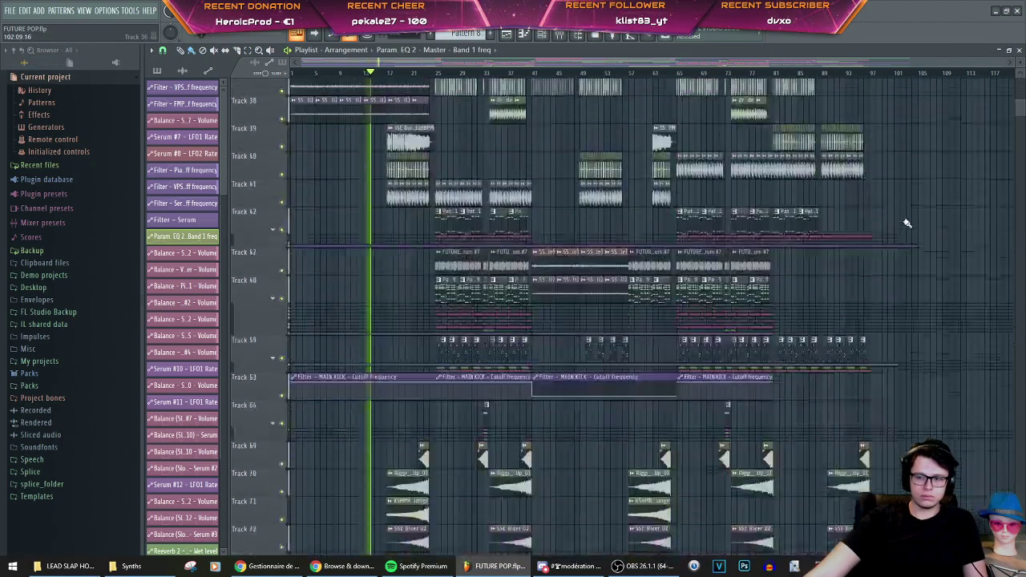
scroll(910, 223, "up", 9)
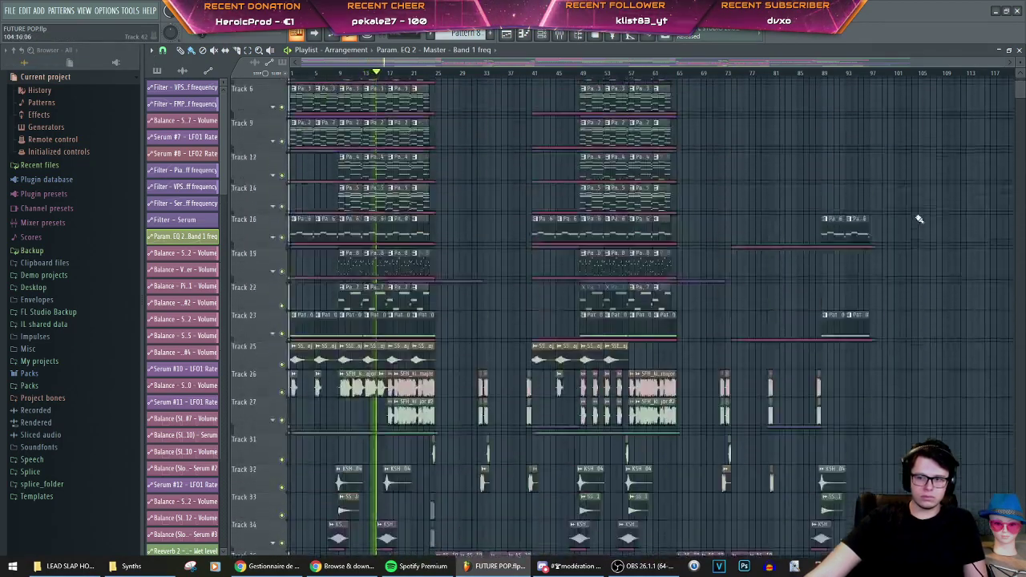
scroll(919, 219, "up", 2)
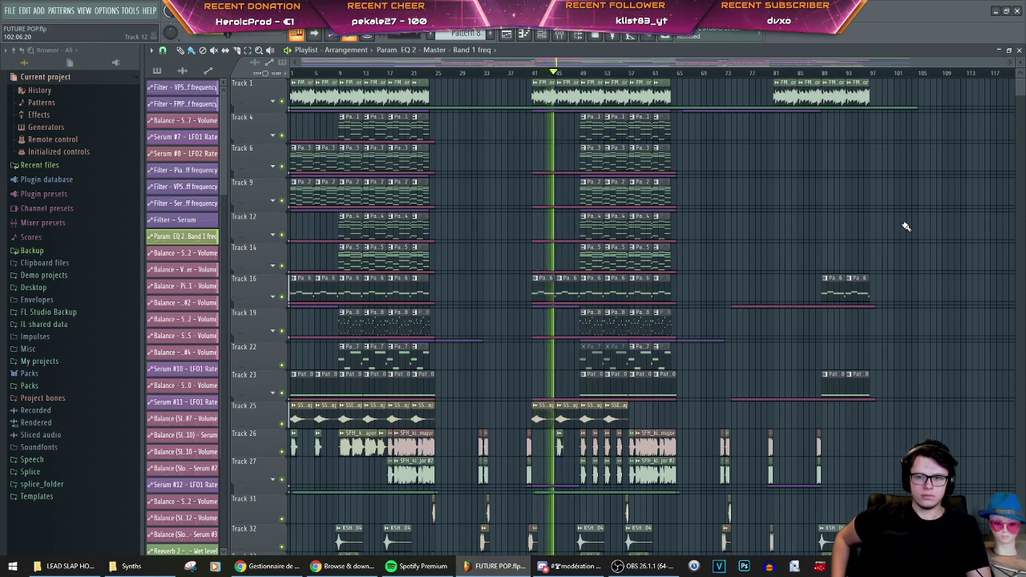
Step: Mute the Track 1 audio clips over bars 1 to 8 and check the track's grouped automation, leaving the group collapsed
left_click(216, 50)
left_click(315, 98)
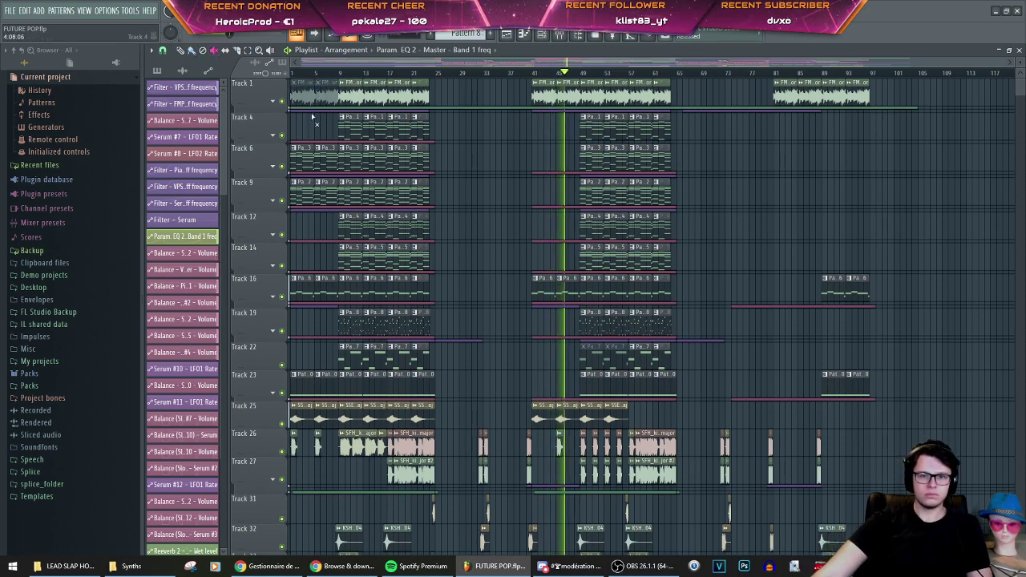
left_click(274, 101)
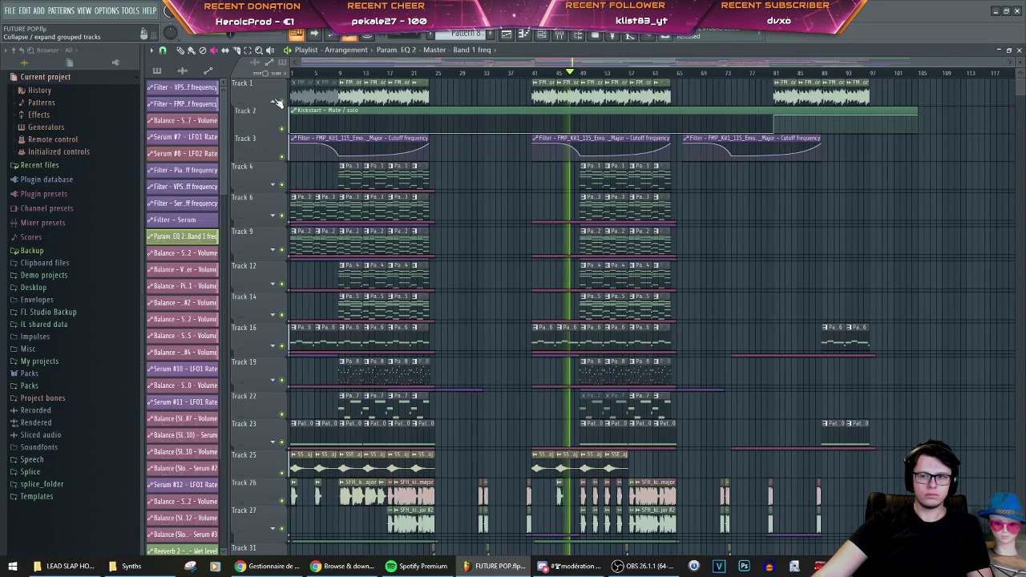
left_click(275, 102)
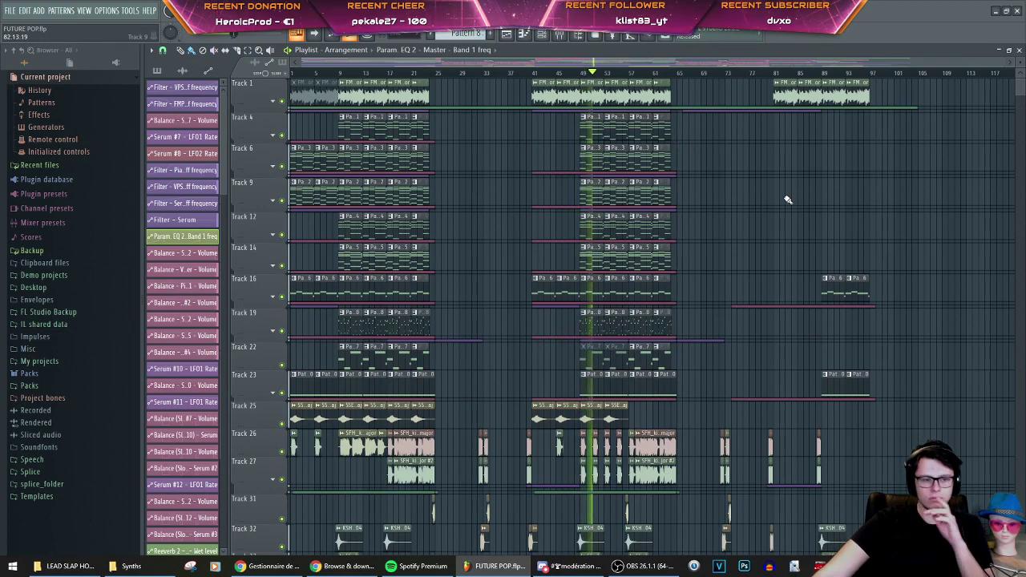
Step: Audition the section from bar 65 with Track 42 muted and Track 37 briefly muted, and turn both tracks back on
scroll(787, 199, "down", 4)
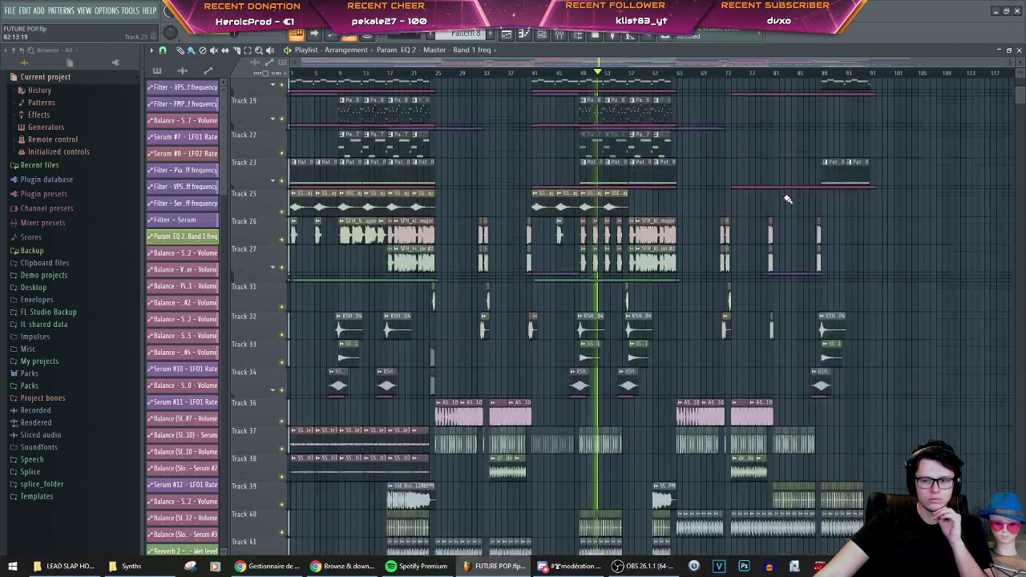
scroll(961, 308, "up", 4)
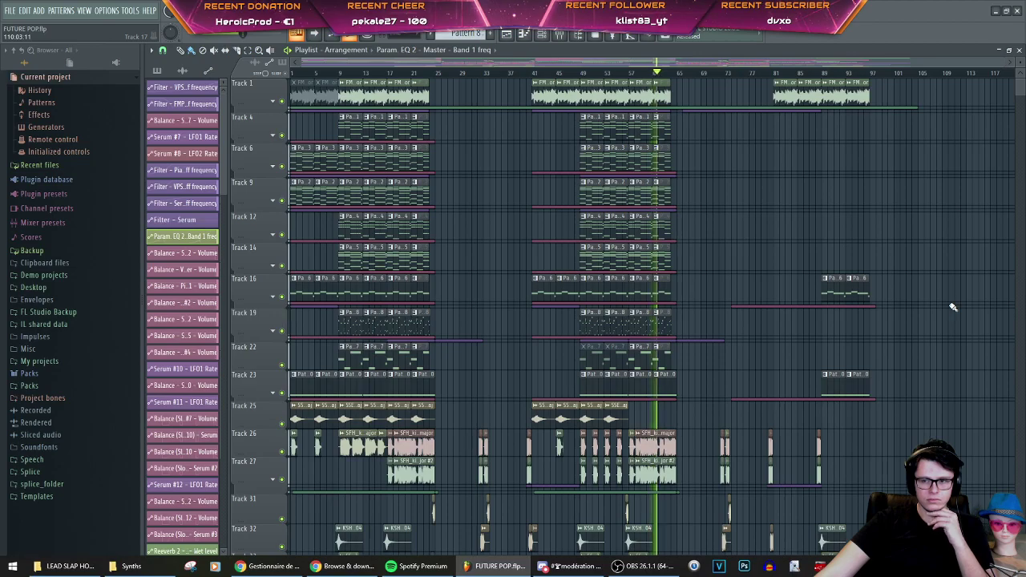
scroll(953, 308, "down", 10)
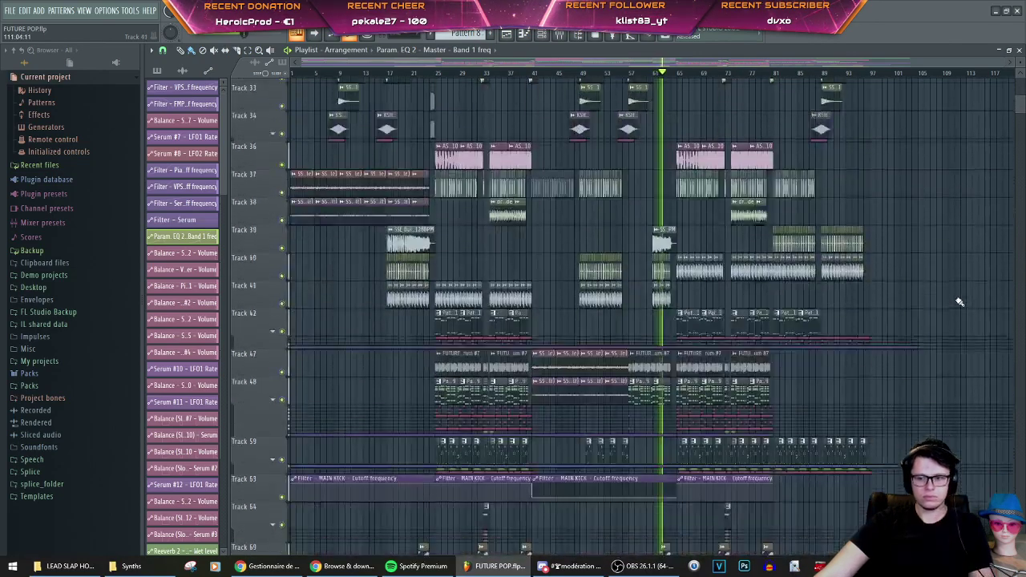
scroll(736, 259, "up", 5)
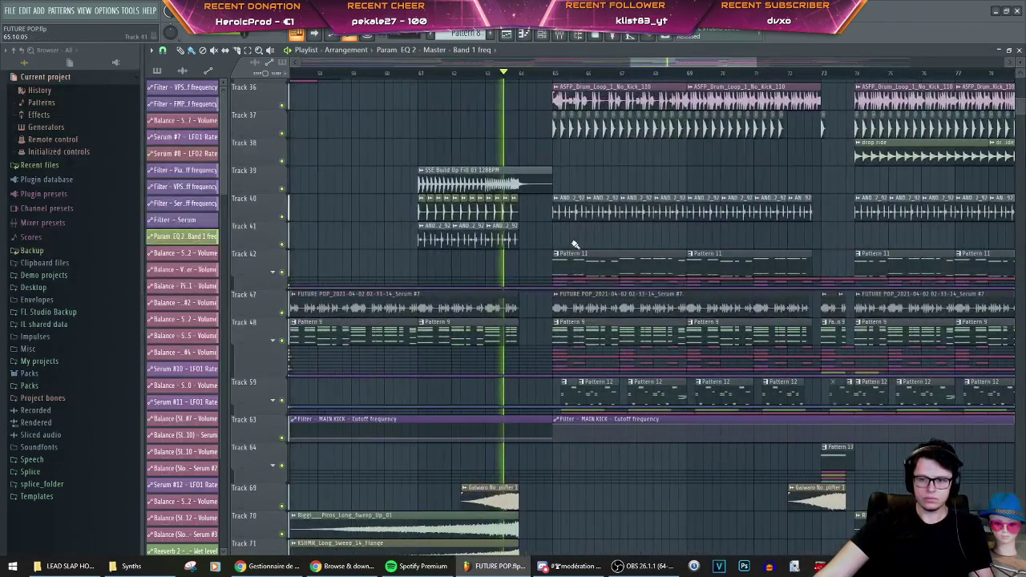
left_click(291, 273)
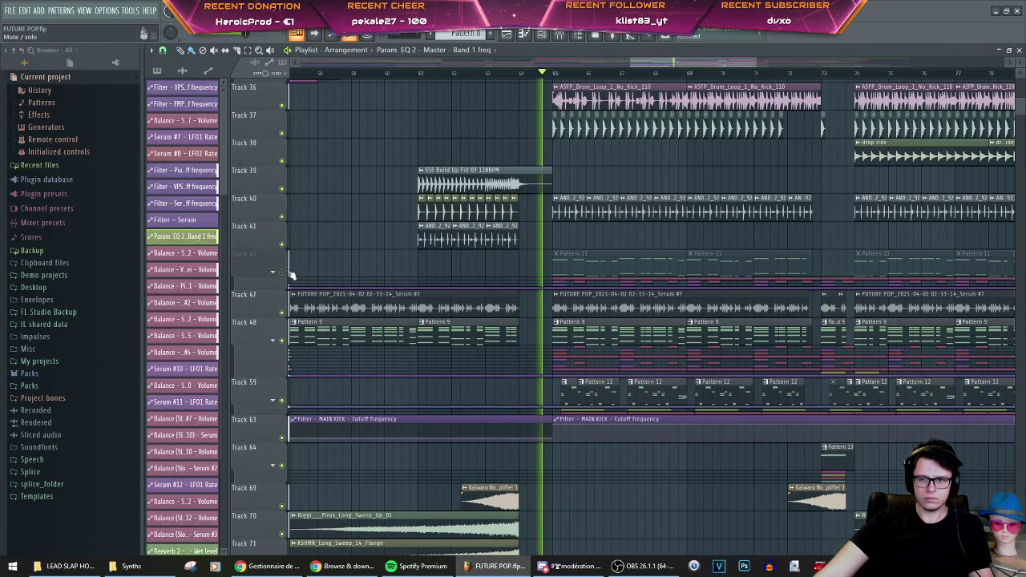
left_click(283, 136)
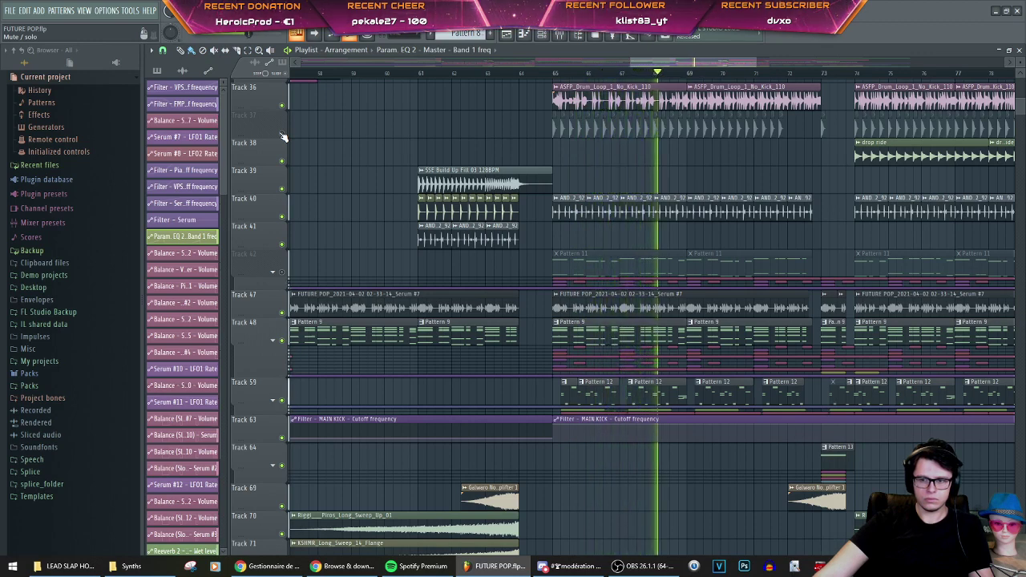
left_click(282, 133)
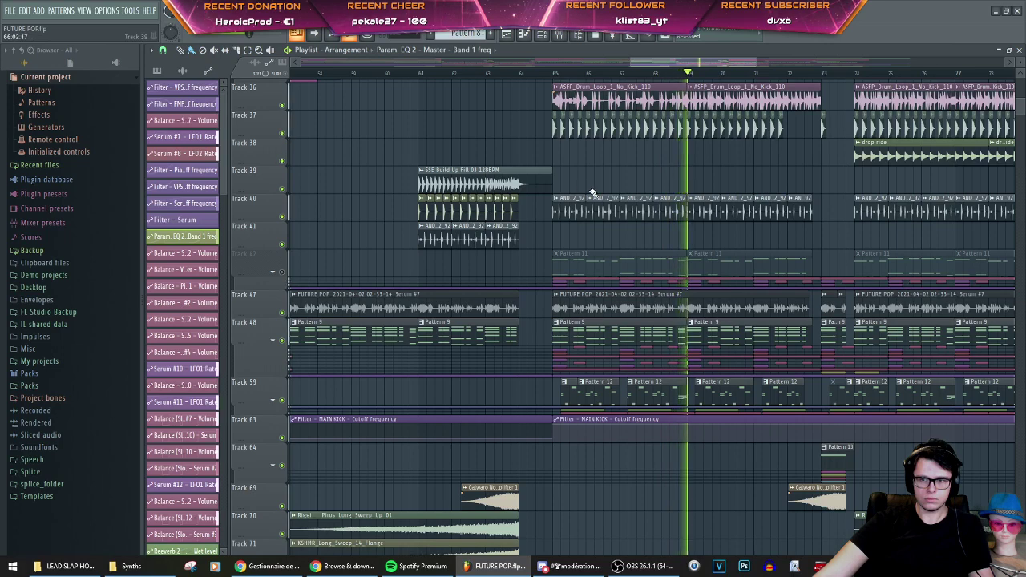
key("space")
left_click(282, 272)
Step: Delete the Track 37 kicks between the first hit at bar 65 and bar 69, and shorten Track 42's Pattern 11 clip at bar 65 to 10 steps
scroll(648, 149, "up", 3)
scroll(545, 174, "up", 3)
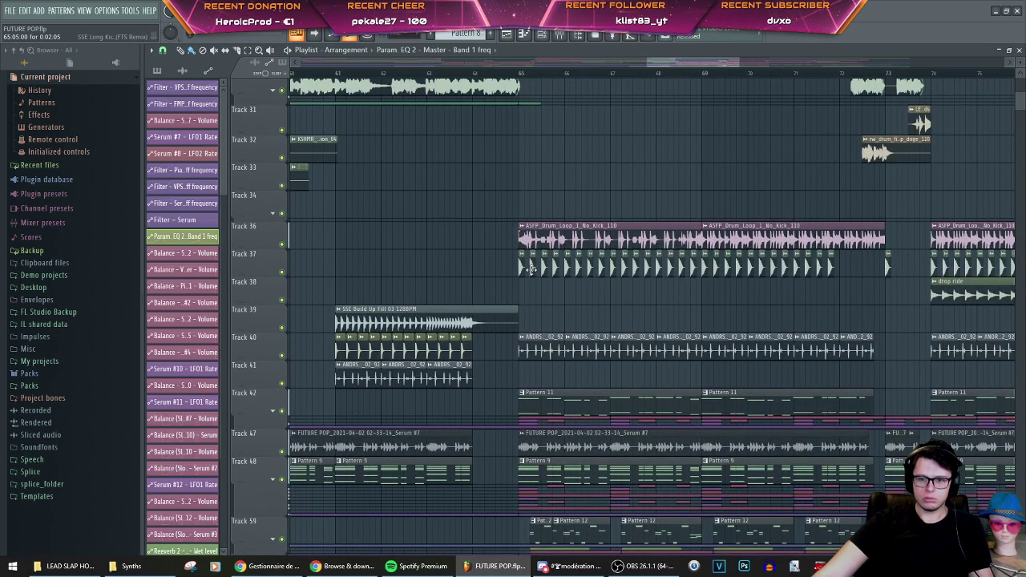
left_click_drag(562, 277, 694, 275)
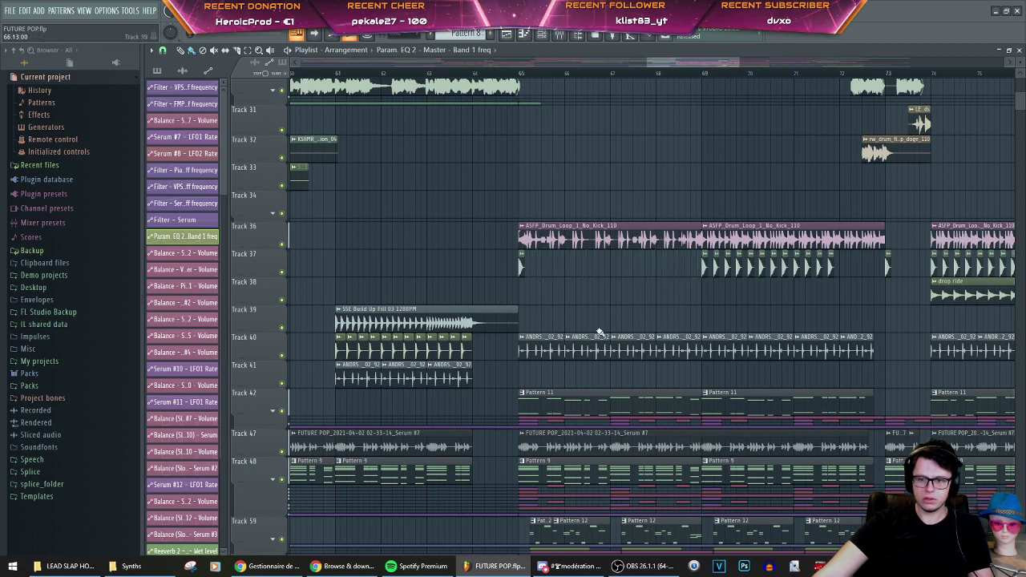
scroll(599, 331, "down", 2)
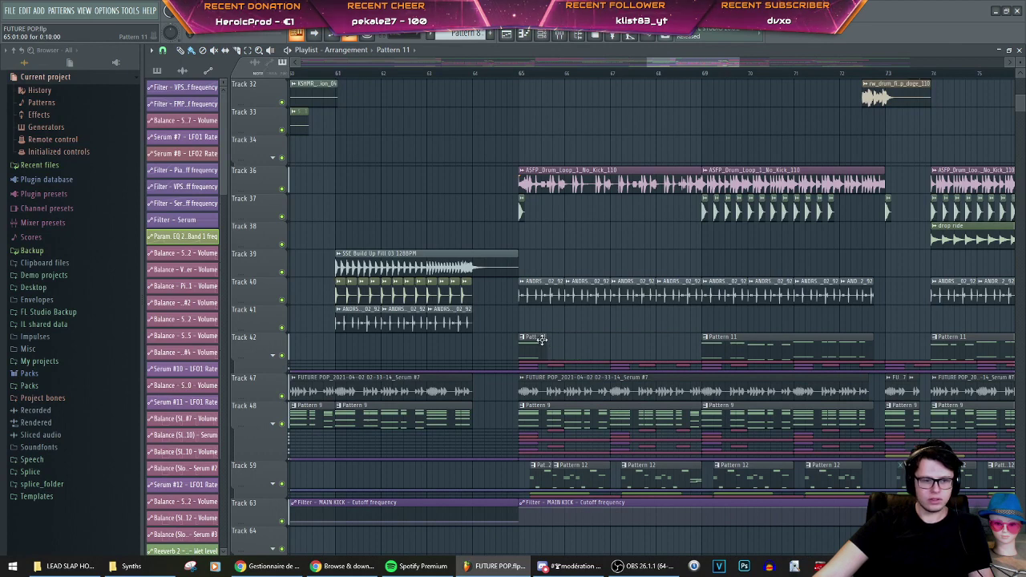
scroll(613, 328, "down", 2)
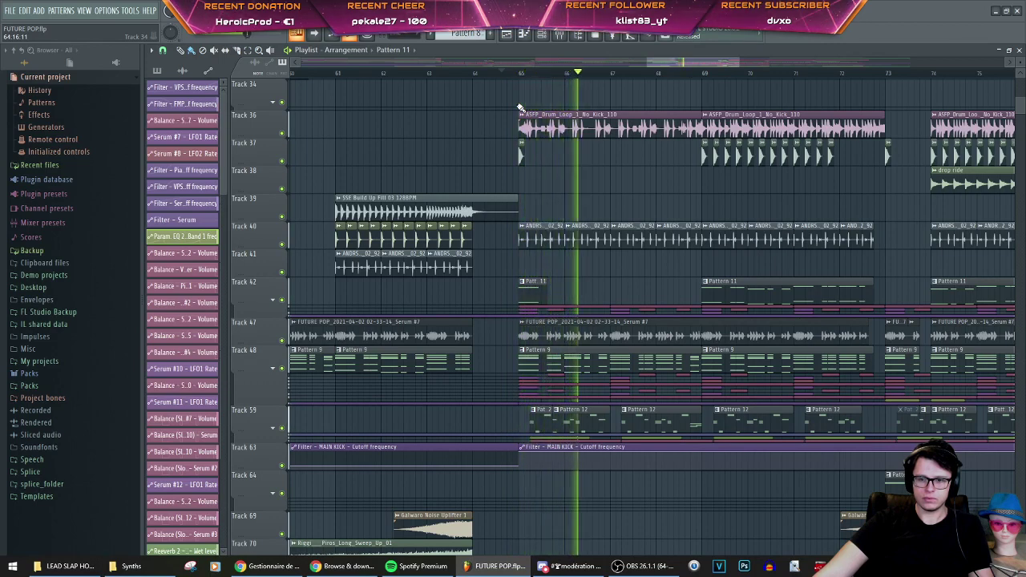
Step: Copy the short Pattern 11 clip on Track 42 and the single Track 37 kick from bar 65 to bar 67
left_click_drag(534, 282, 641, 265, "shift")
left_click_drag(525, 266, 617, 290)
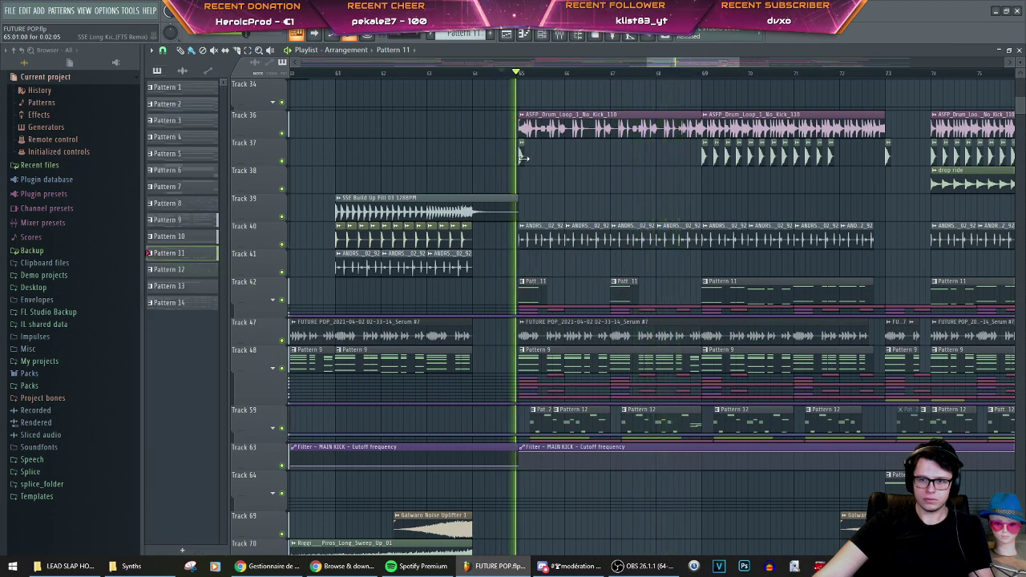
left_click_drag(523, 153, 614, 154, "shift")
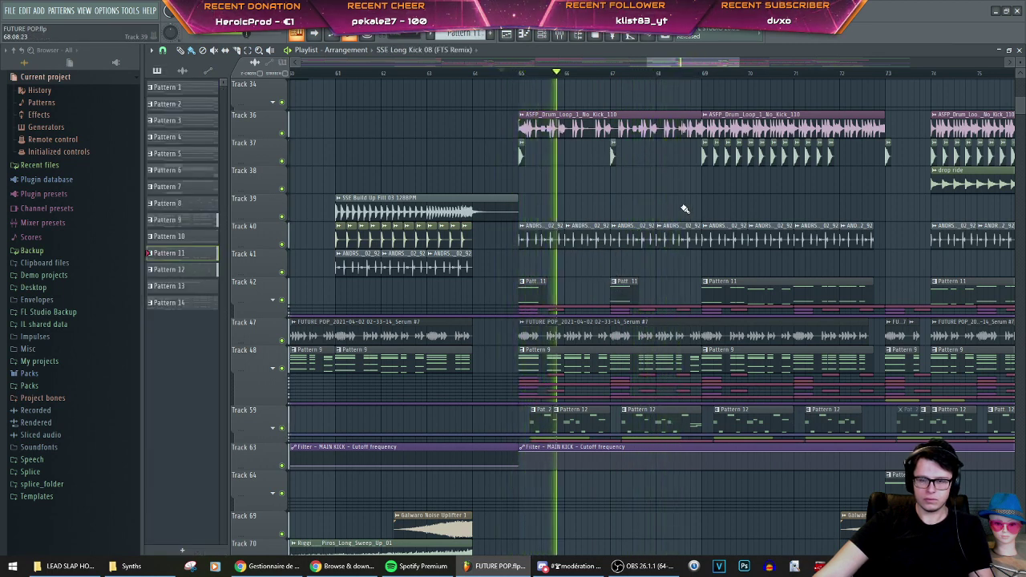
Step: Shorten the Track 48 Pattern 9 clip starting at bar 65 to end about midway through bar 68, and replay the section
scroll(685, 207, "up", 3)
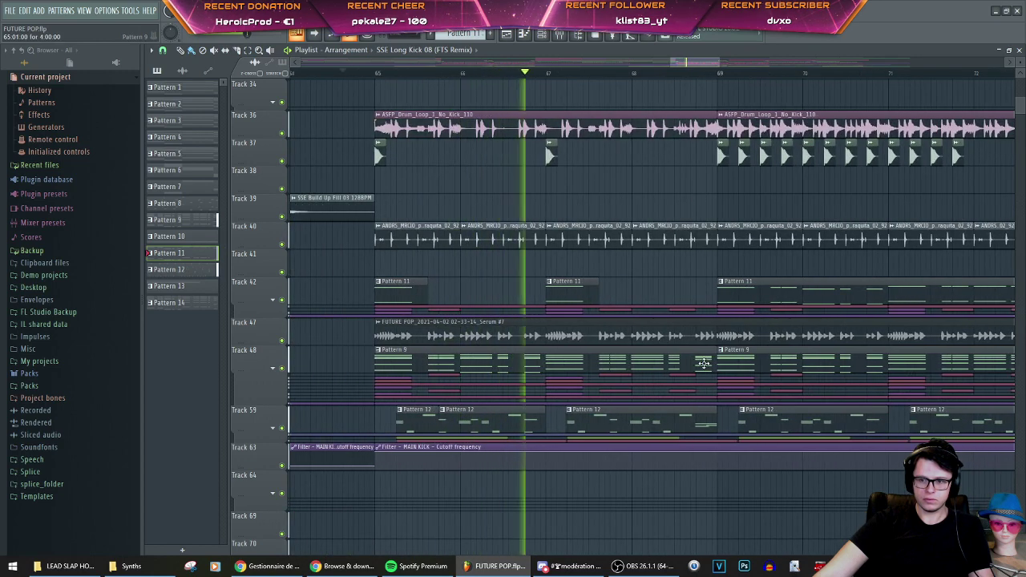
left_click_drag(704, 360, 691, 360)
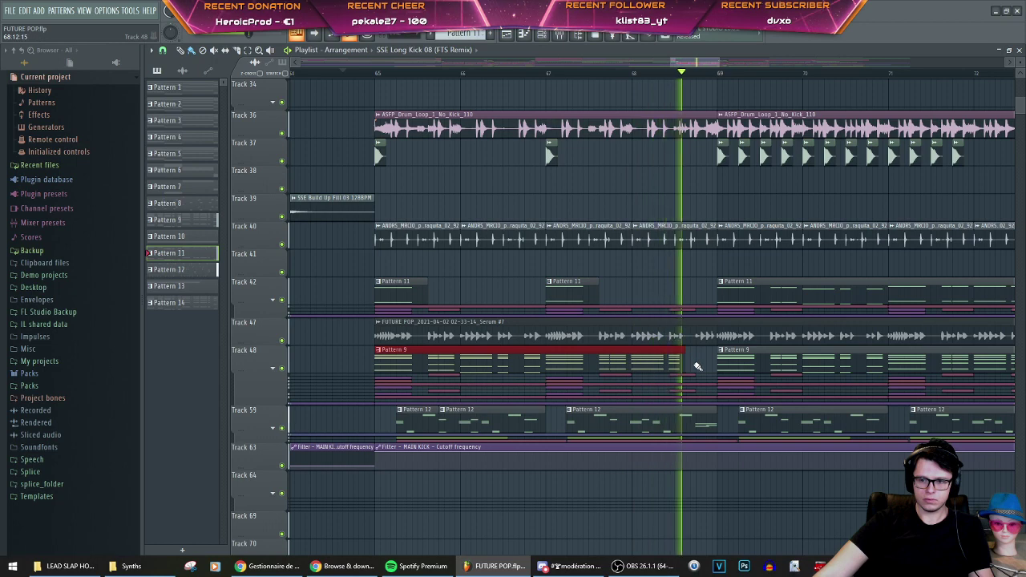
key("space")
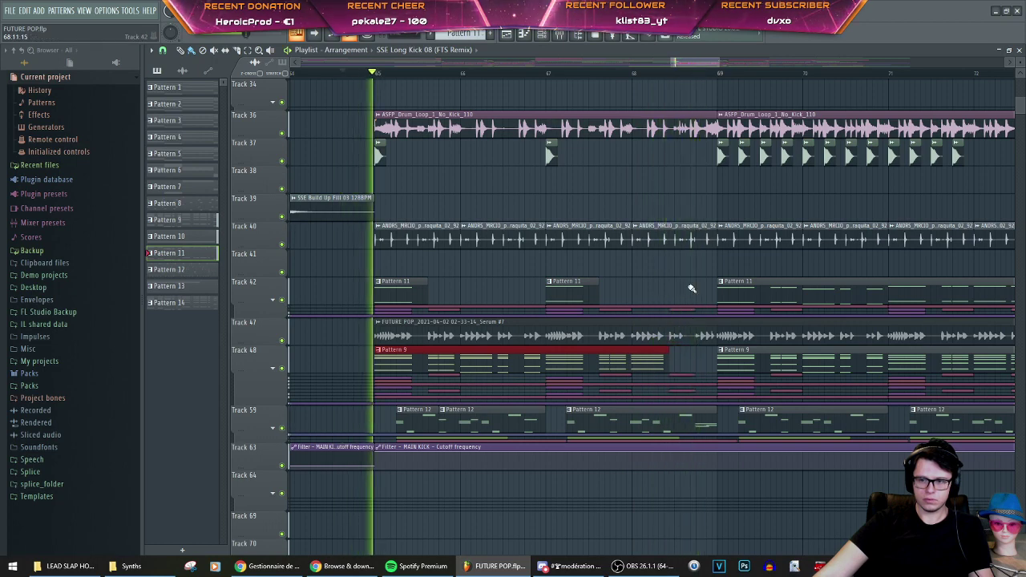
Step: Split the Serum #7 audio clip on Track 47 at bar 69 and trim its first part to end with the Pattern 9 clip
left_click(237, 50)
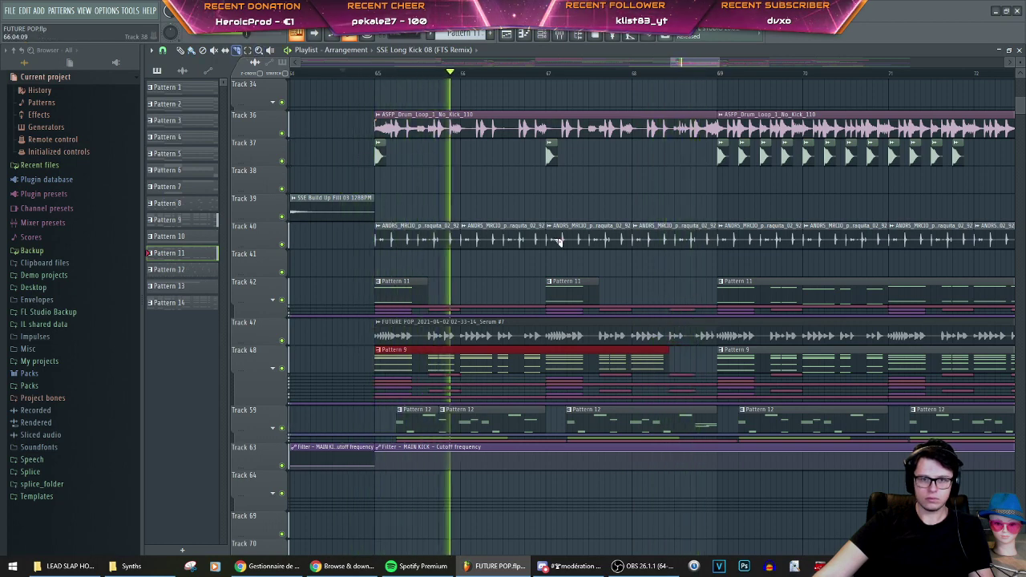
scroll(662, 288, "up", 2)
left_click_drag(738, 320, 672, 332)
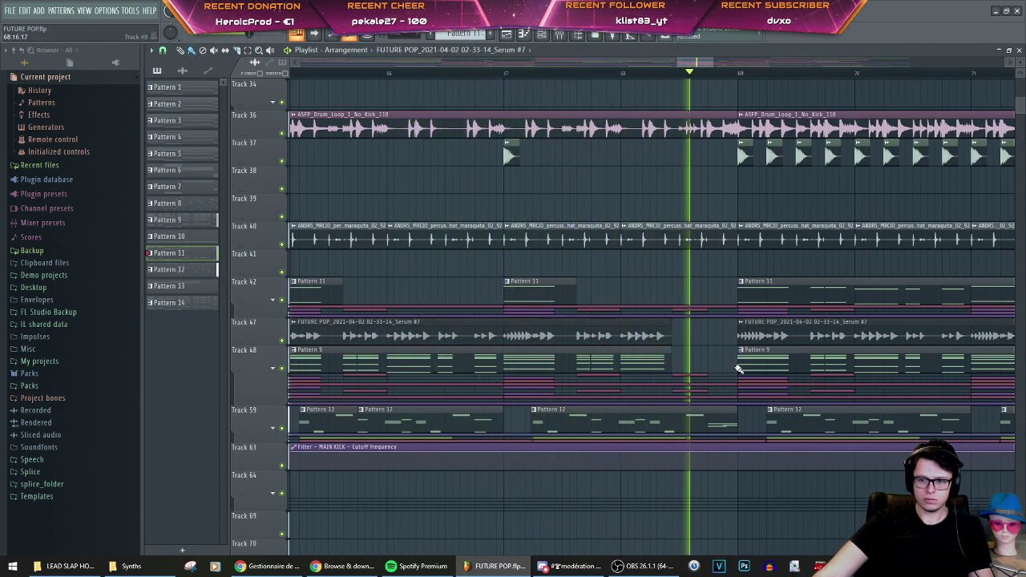
Step: Trim the Track 36 drum loop to end at about bar 68 and remove the Track 40 hi-hat percussion clip at bar 68
left_click(709, 120)
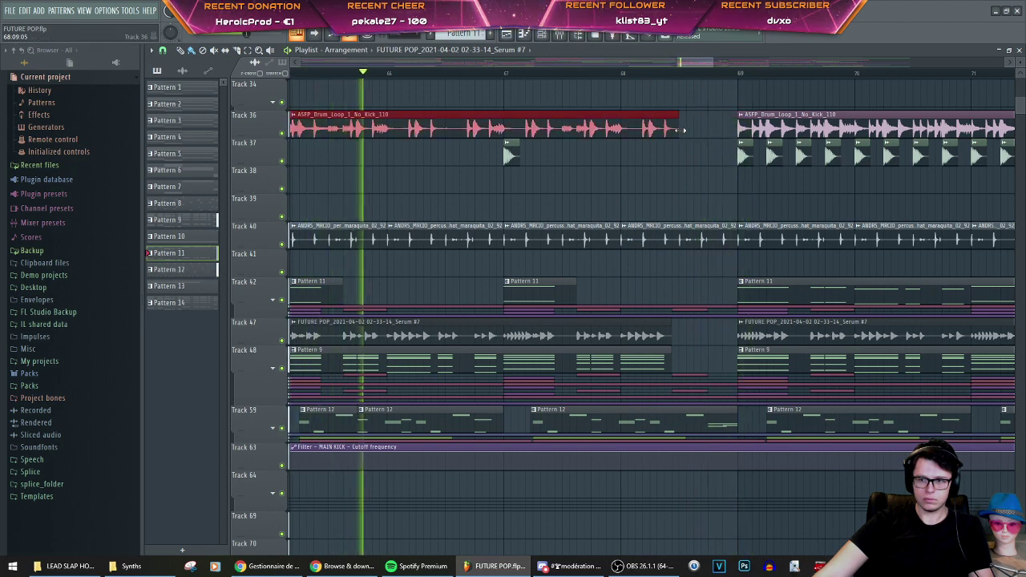
left_click_drag(664, 129, 629, 128)
left_click(611, 72)
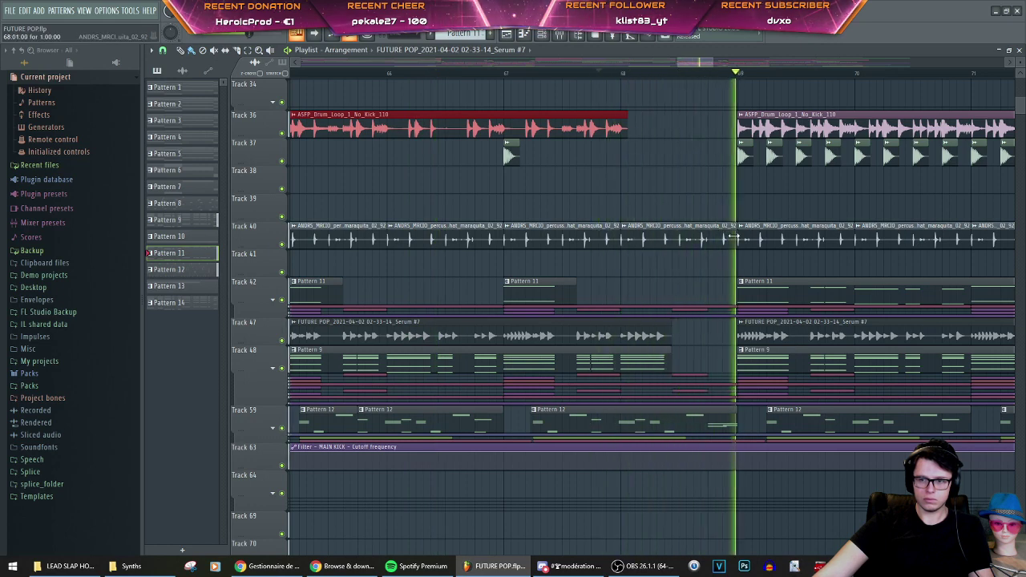
left_click_drag(735, 240, 659, 227)
right_click(649, 240)
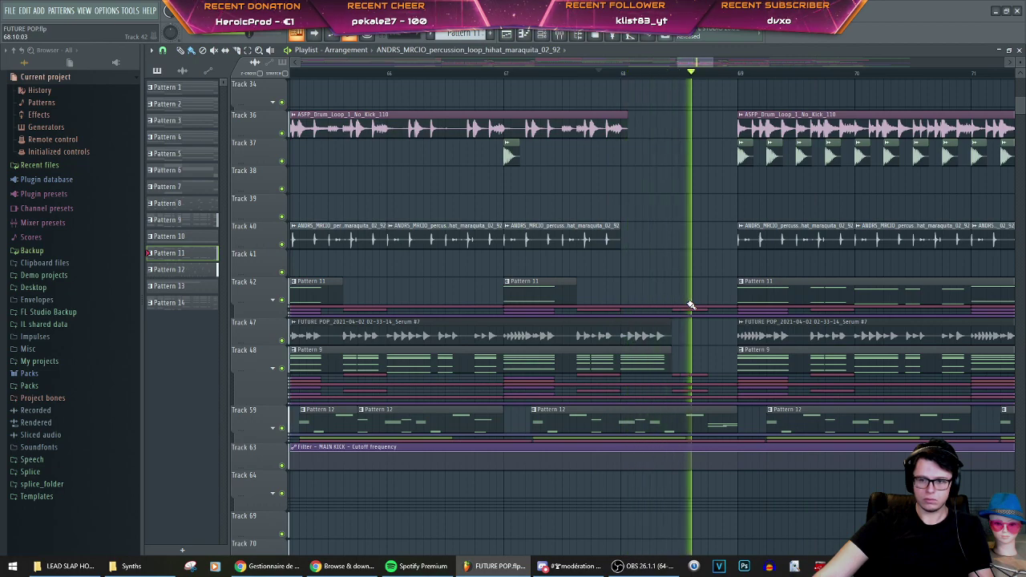
Step: Copy the LENNO_116_drum_fill_onwards clip from the earlier arrangement to Track 31 so that it fills the gap just before bar 69
scroll(688, 293, "down", 4)
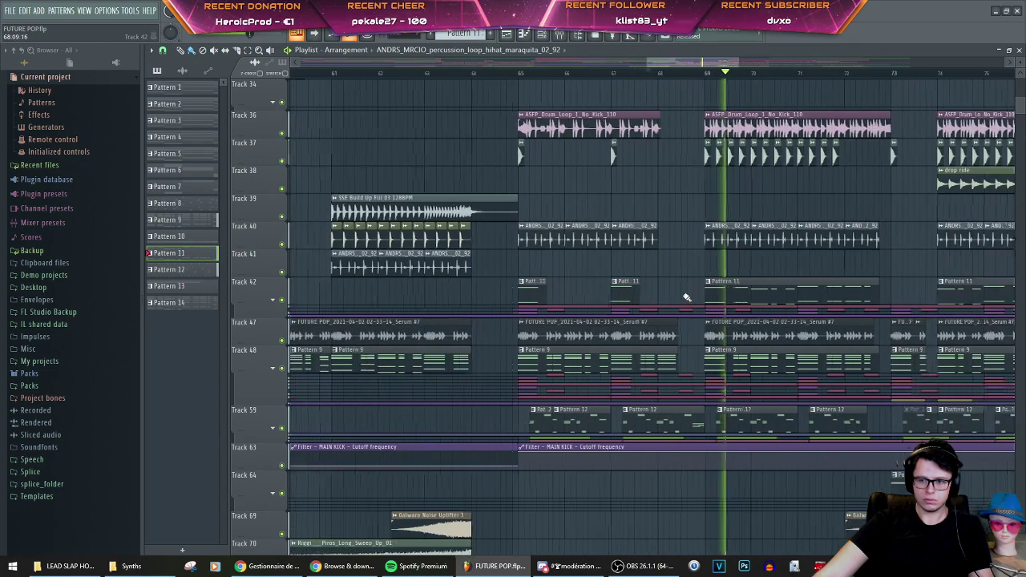
scroll(684, 285, "up", 4)
scroll(570, 257, "down", 5)
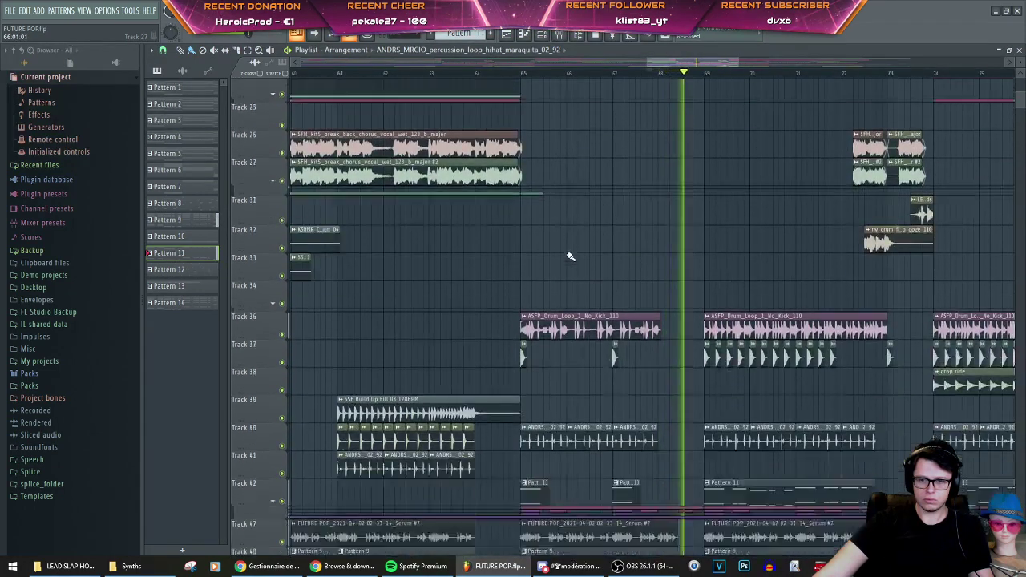
scroll(504, 336, "up", 10)
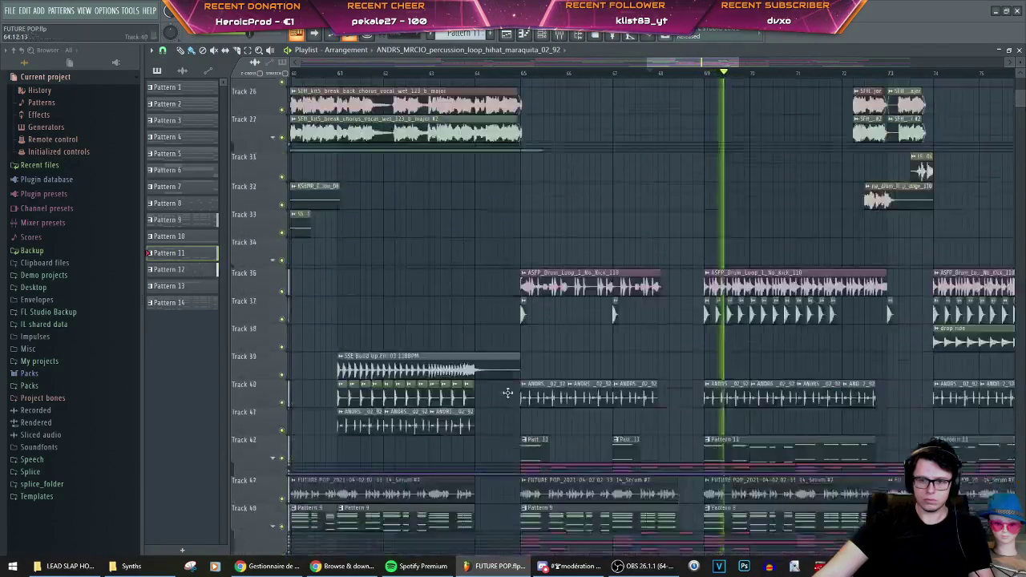
scroll(529, 307, "up", 1)
scroll(514, 281, "down", 10)
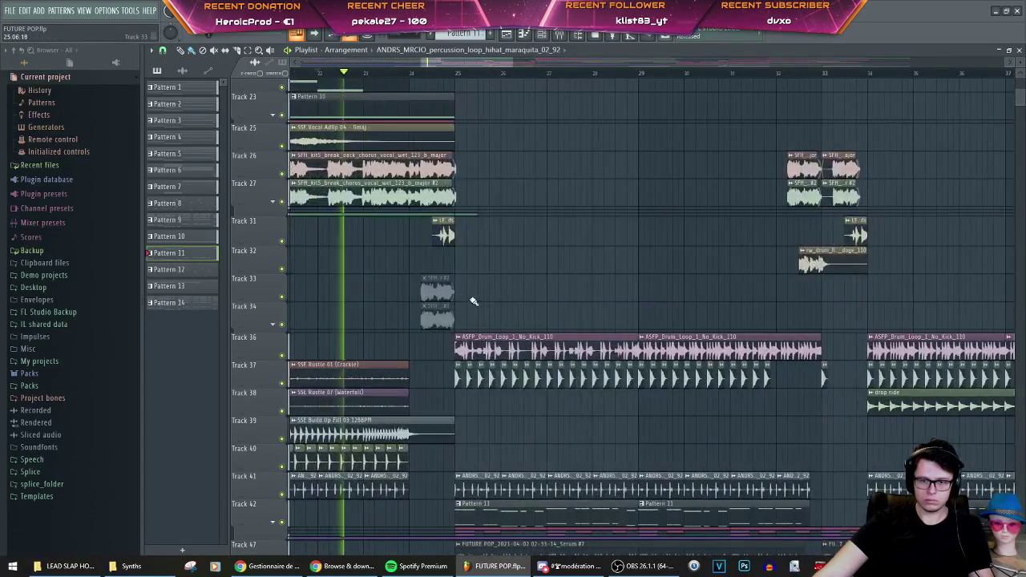
scroll(455, 251, "down", 3)
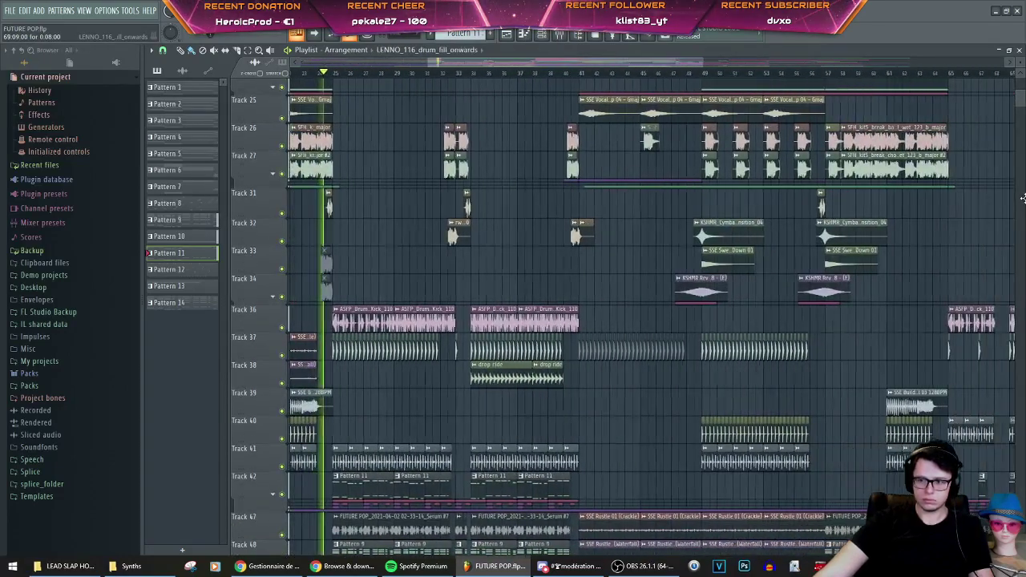
scroll(882, 214, "right", 4)
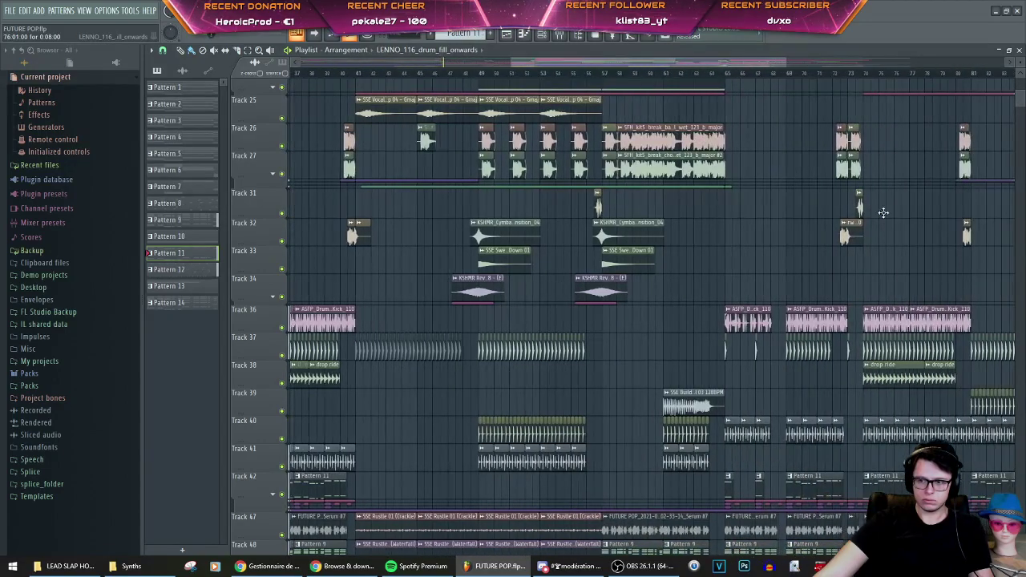
scroll(780, 220, "up", 3)
scroll(790, 220, "down", 3)
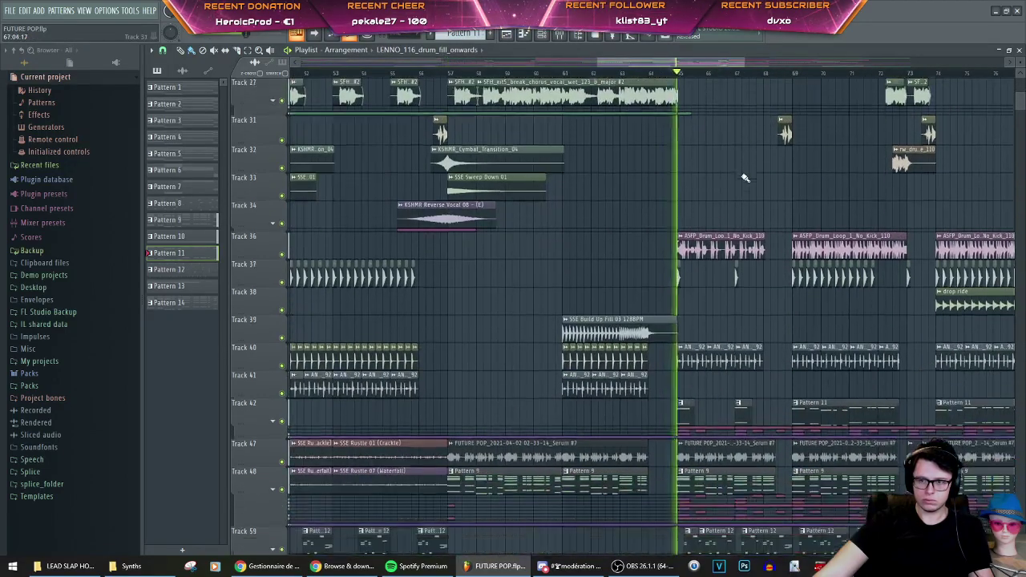
Step: Copy the Track 69 Galwaro Noise Uplifter clip from before bar 64 so that the copy ends at bar 69
scroll(736, 256, "down", 5)
scroll(544, 367, "down", 3)
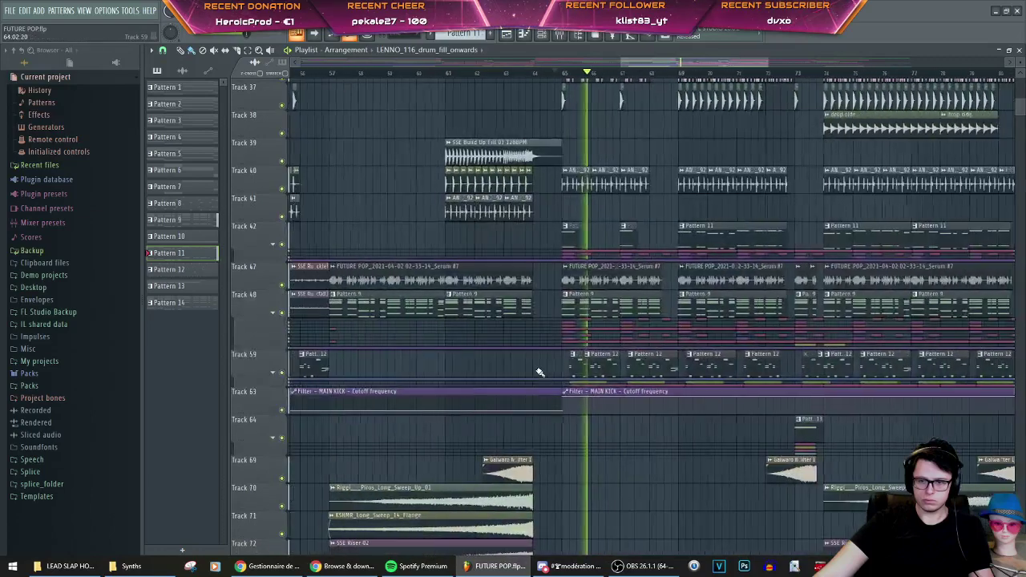
scroll(534, 376, "down", 2)
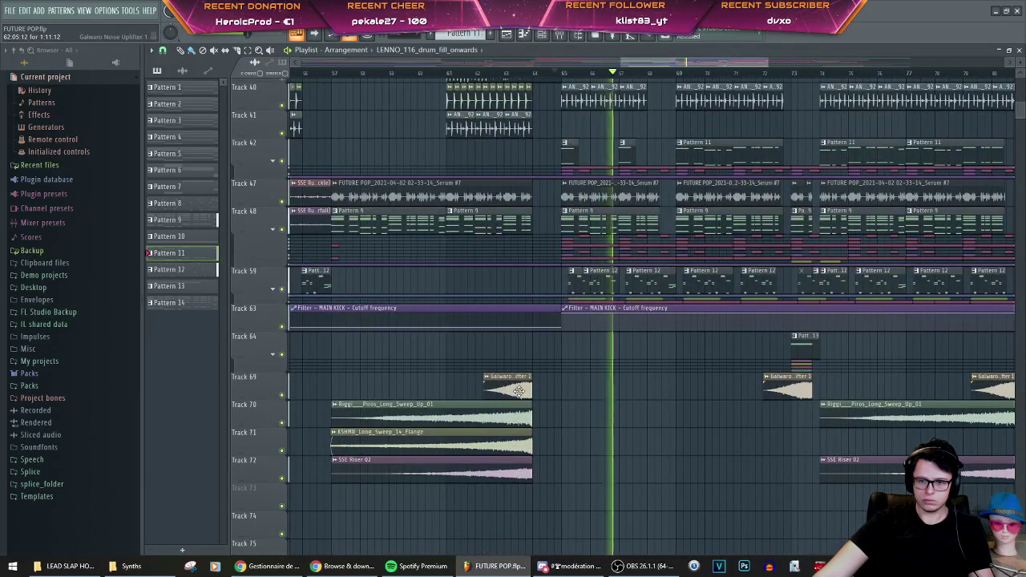
left_click_drag(519, 390, 659, 385)
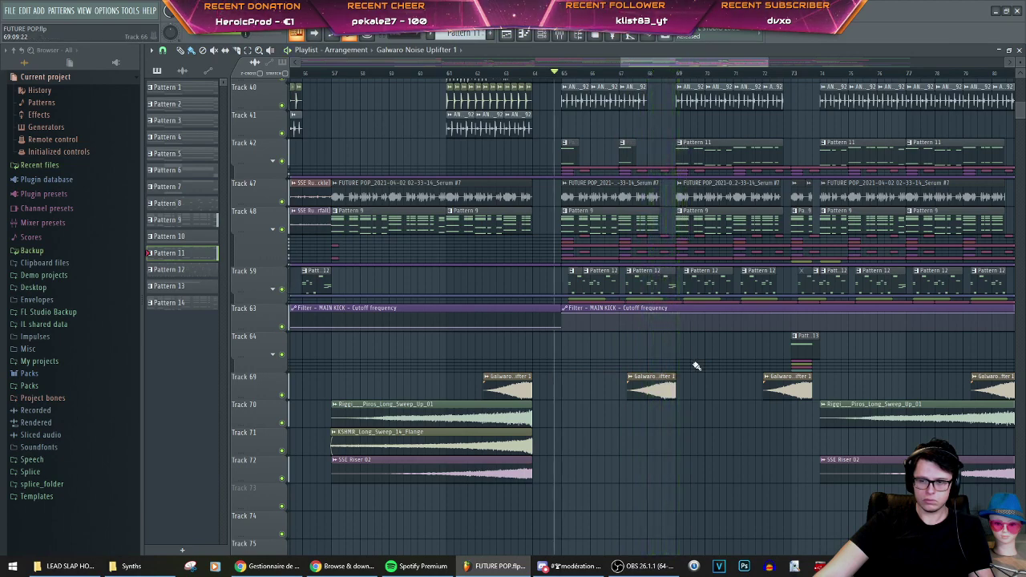
Step: Copy the long sweep and riser clips on Tracks 70 to 72 from the build-up so that the copies end at bar 69
scroll(696, 366, "up", 3)
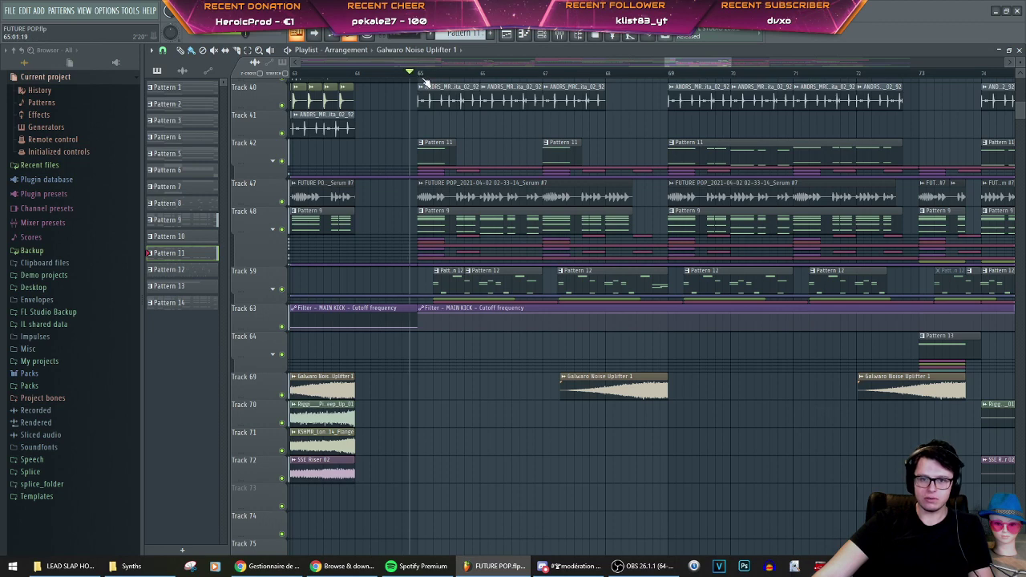
scroll(469, 402, "down", 2)
left_click_drag(407, 481, 374, 413)
left_click_drag(386, 417, 567, 414)
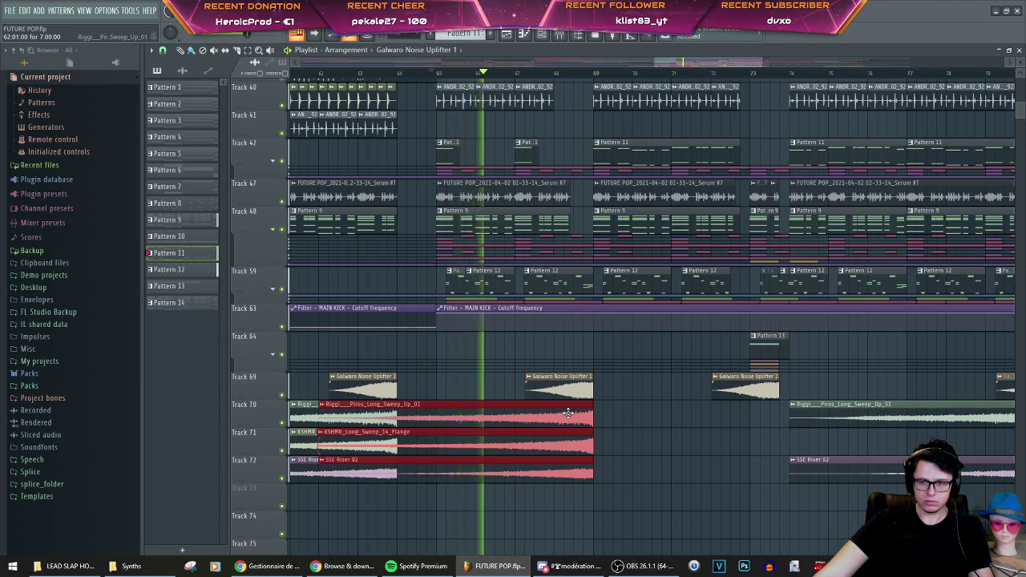
Step: Move the four copied riser clips to end one beat before bar 69 and trim the Track 59 Pattern 12 clip to about mid-bar 68
scroll(586, 426, "up", 3)
left_click_drag(585, 481, 547, 386)
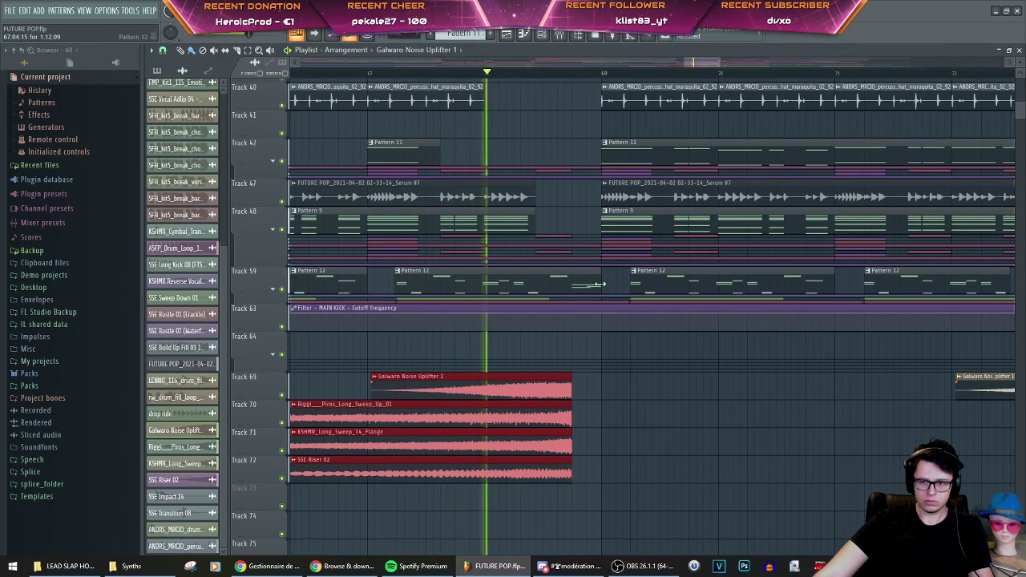
left_click_drag(599, 284, 550, 284)
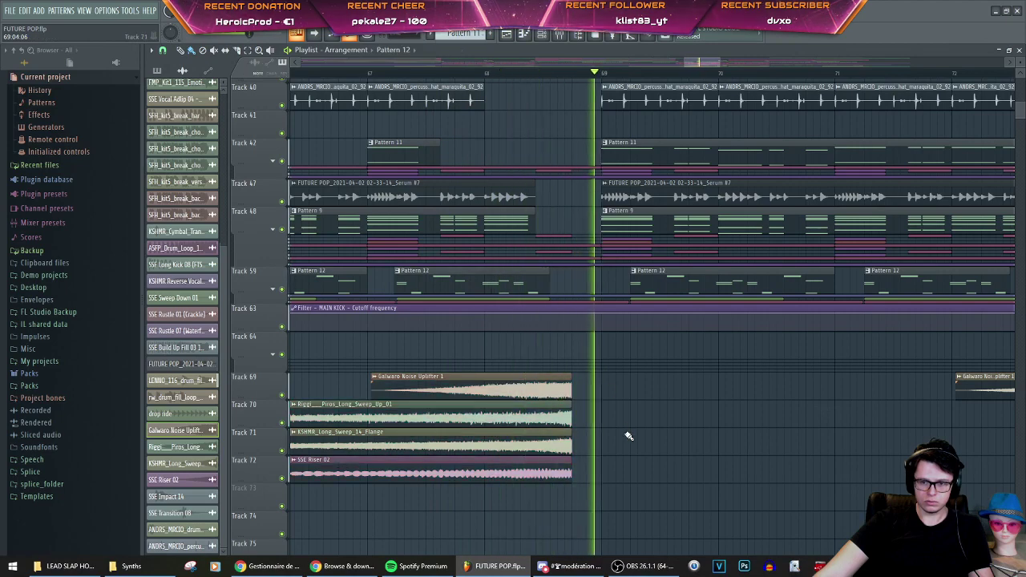
Step: Play the second drop and examine its drum, melodic and riser tracks around bars 65 to 81
scroll(593, 369, "down", 3)
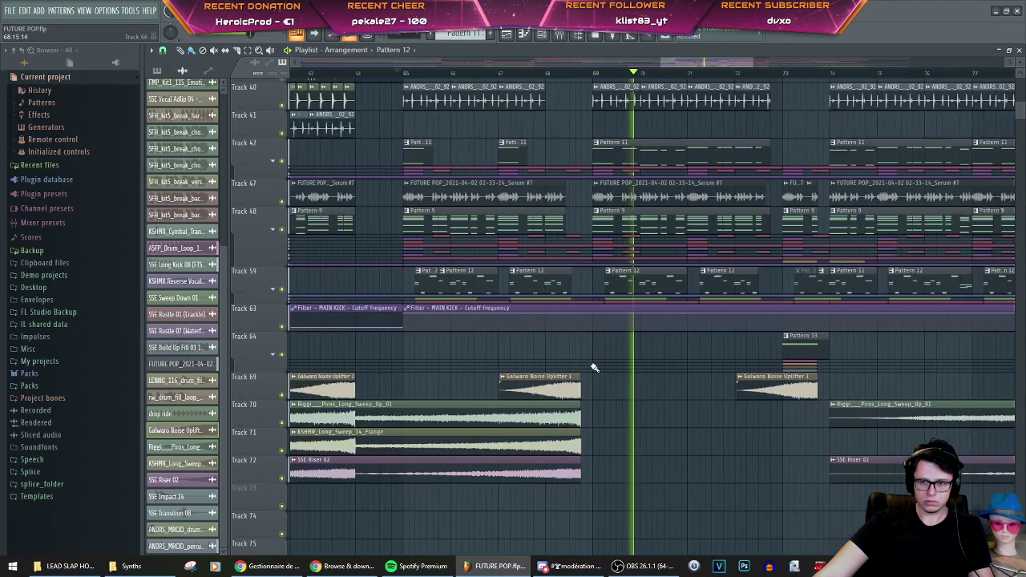
scroll(593, 369, "up", 2)
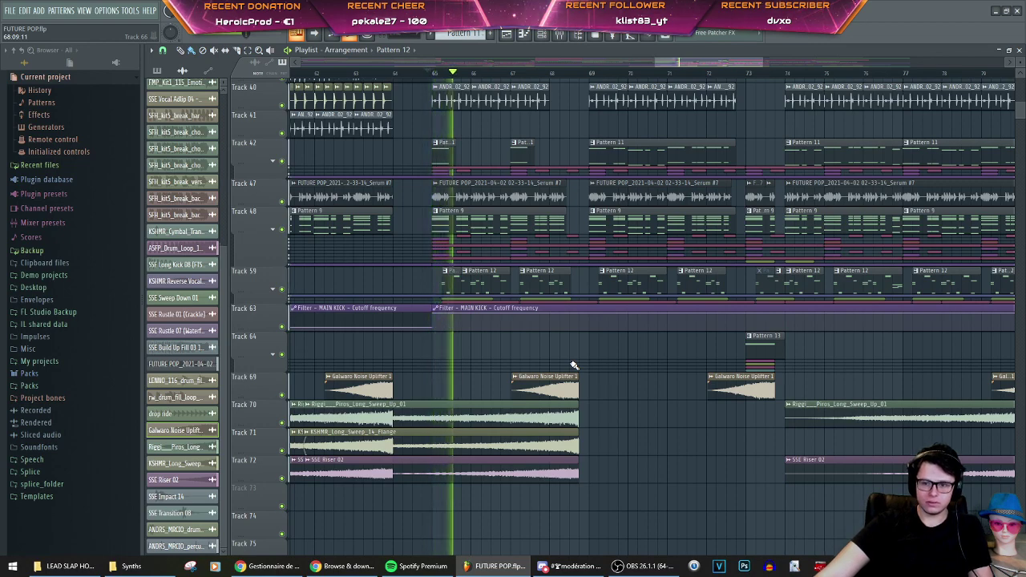
scroll(574, 365, "up", 5)
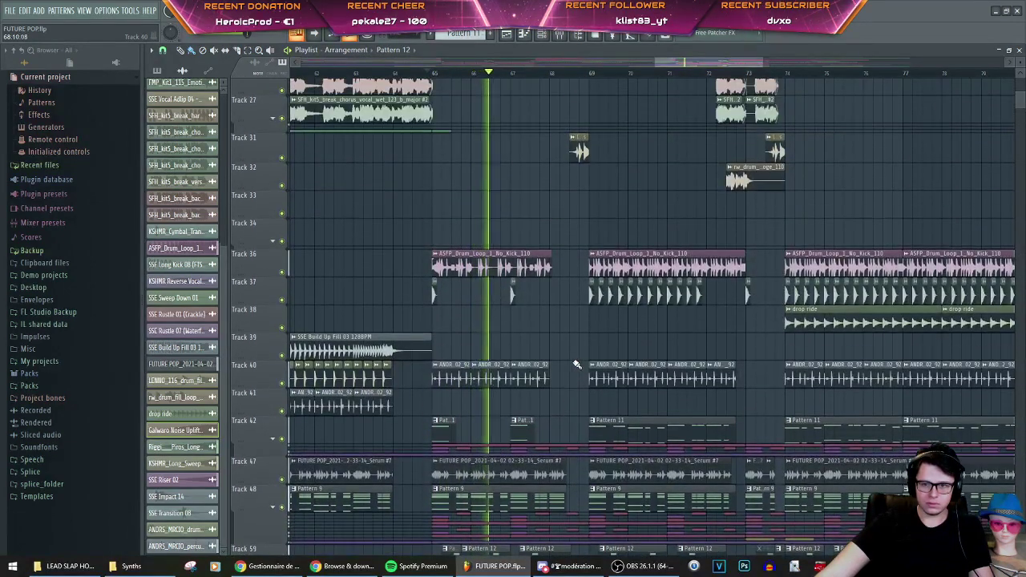
scroll(568, 277, "down", 1)
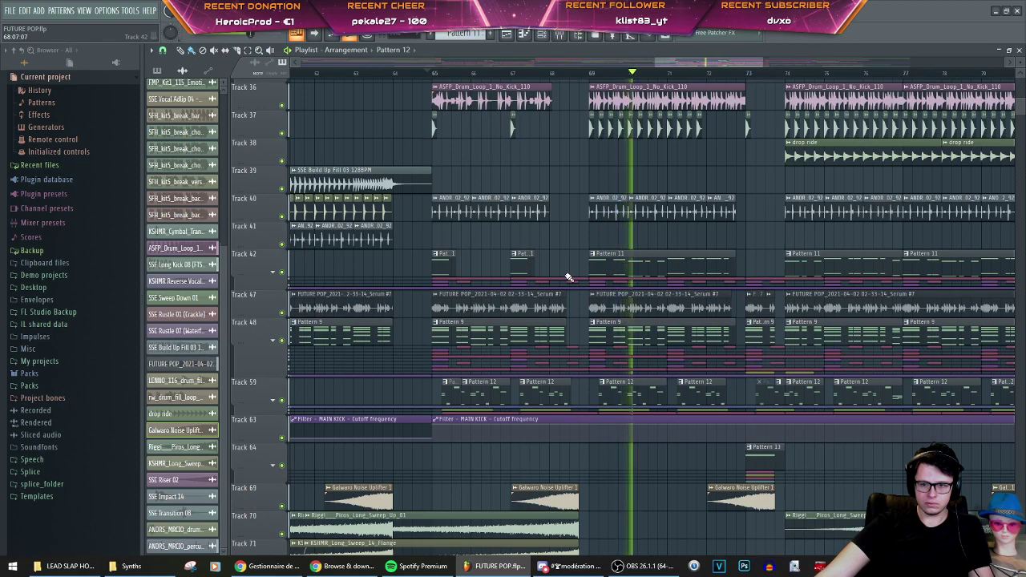
scroll(556, 454, "down", 3)
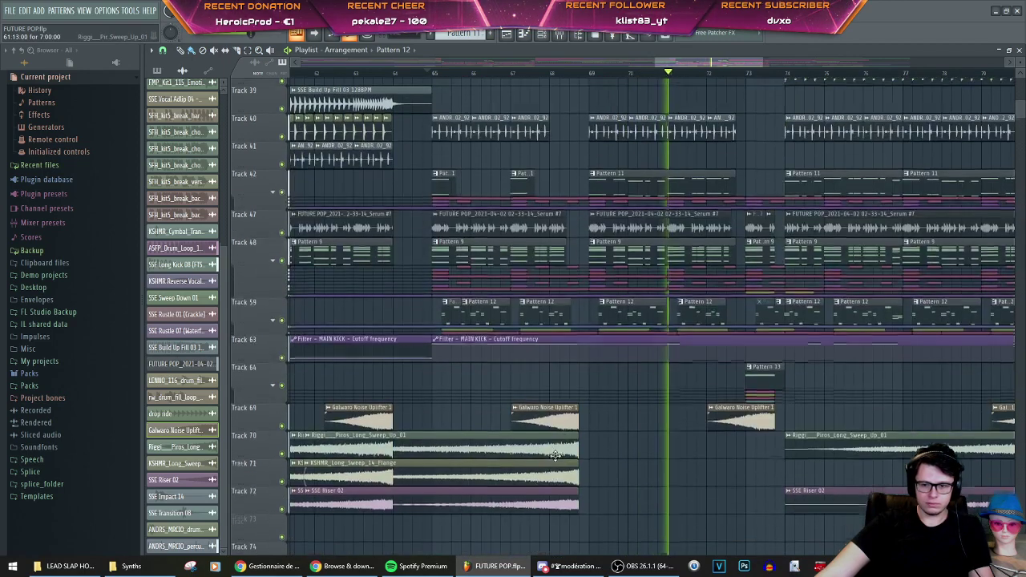
scroll(550, 432, "up", 3)
scroll(551, 433, "up", 10)
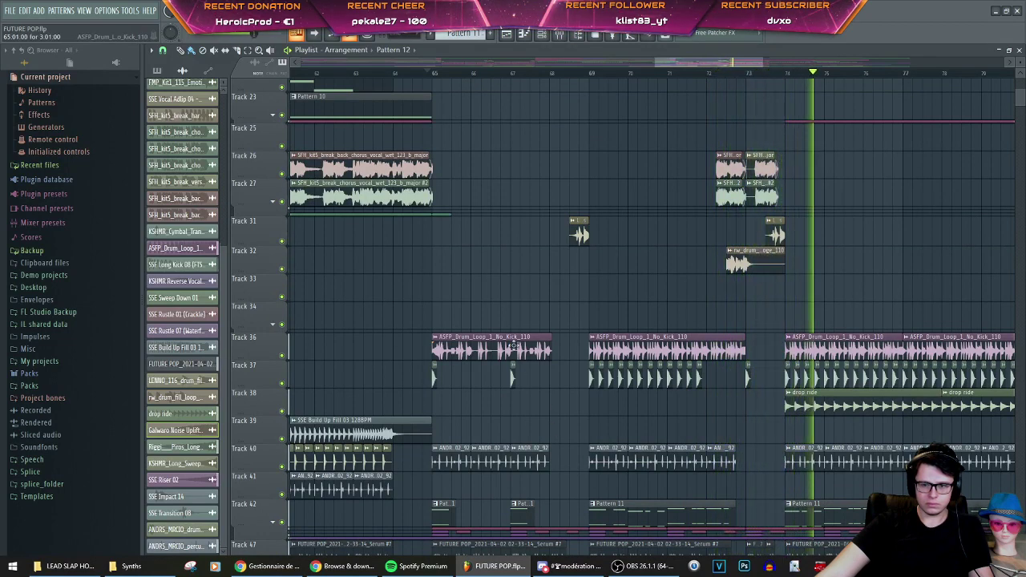
scroll(514, 344, "down", 3)
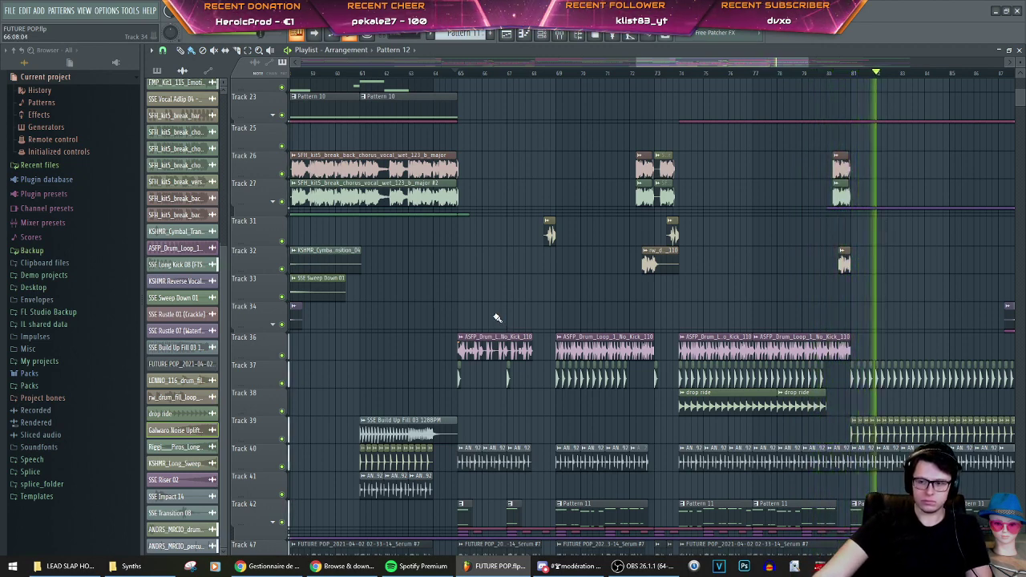
scroll(761, 253, "down", 4)
scroll(638, 289, "down", 3)
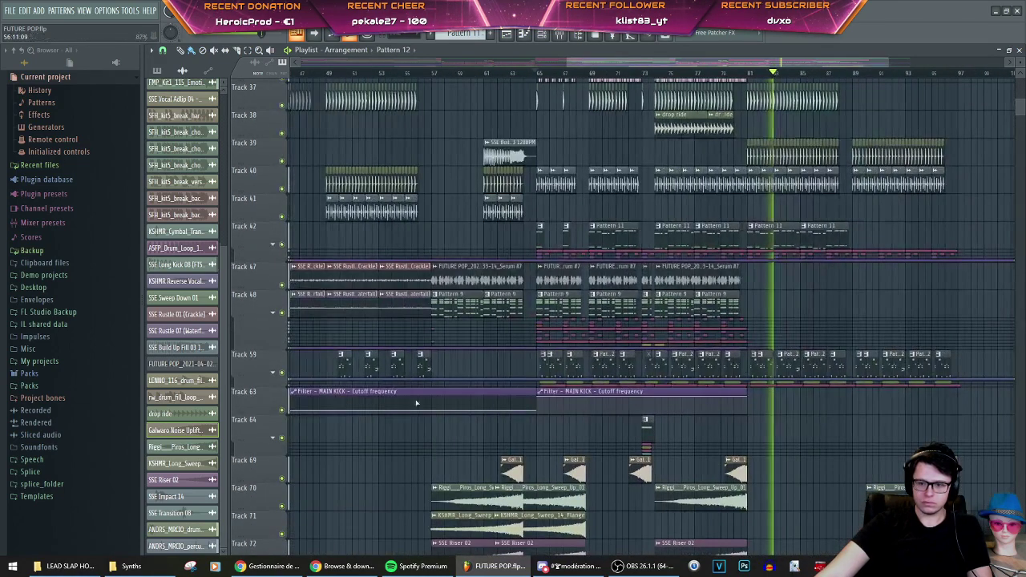
Step: Mute and unmute Track 59 during playback to compare the sound, and stop playback
left_click(283, 376)
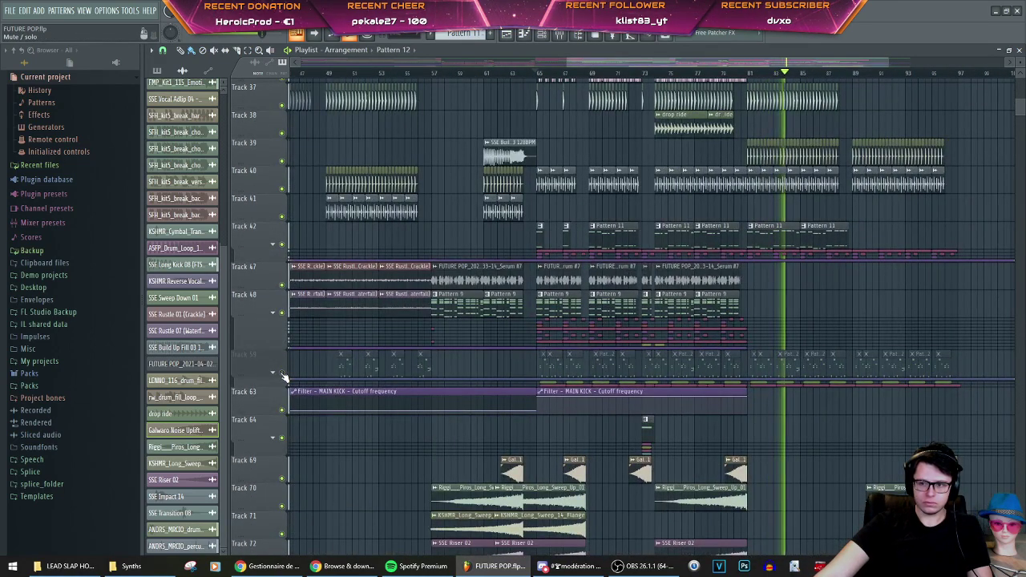
left_click(284, 375)
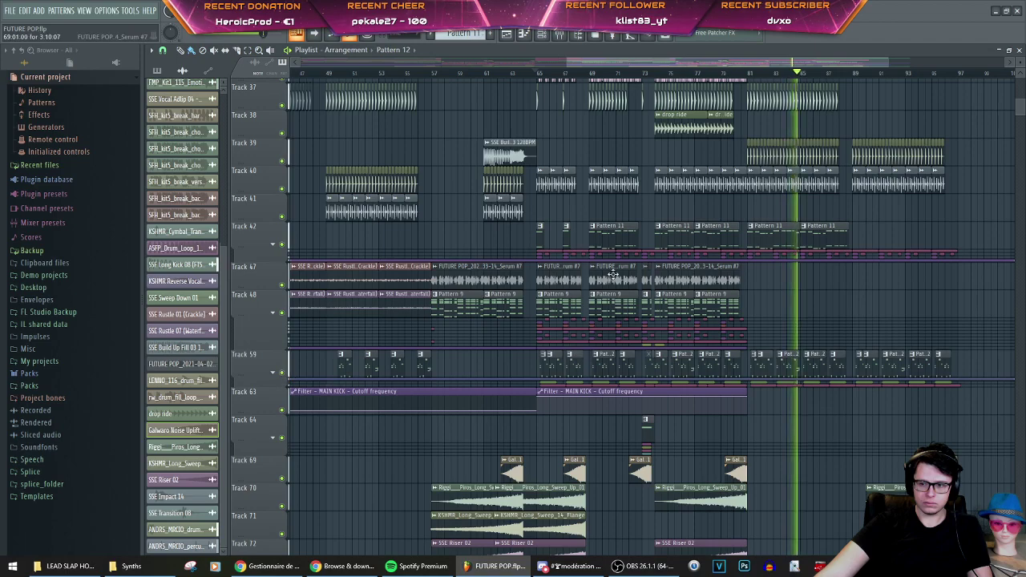
scroll(612, 274, "up", 8)
key("space")
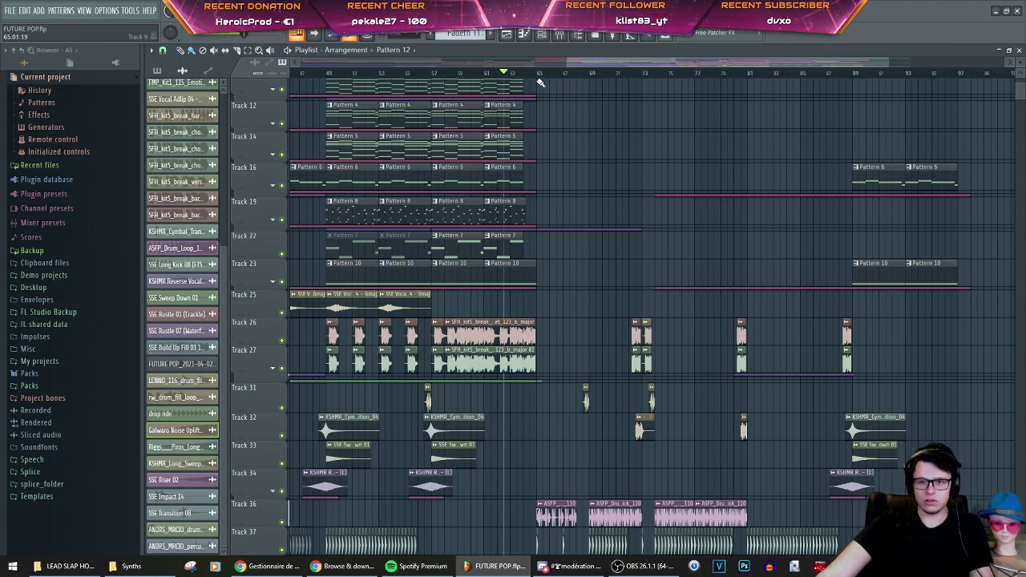
Step: Replay the second drop from bar 65 and examine the end of the Track 59 Pattern 12 clip near bar 69
scroll(572, 113, "down", 5)
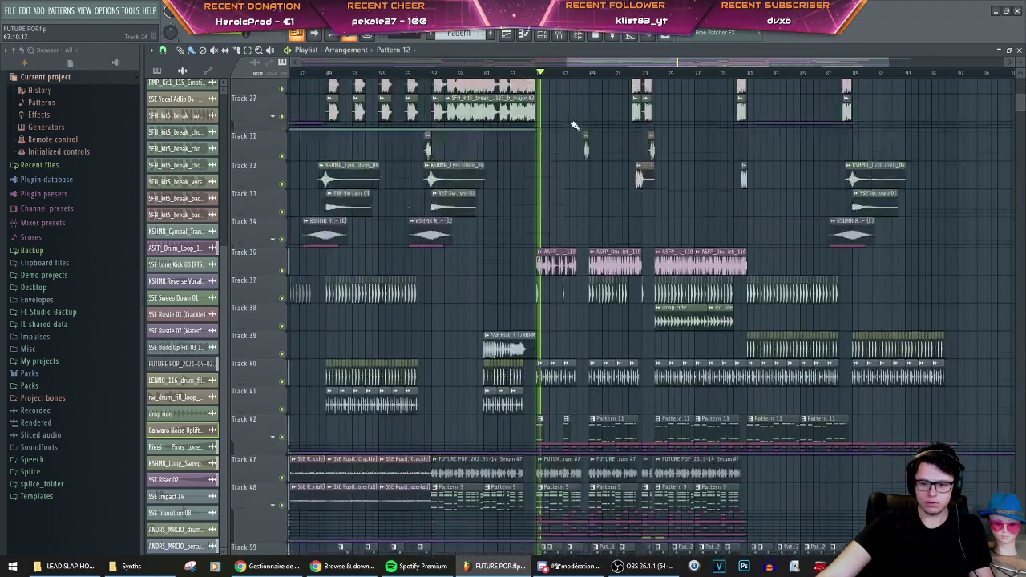
scroll(561, 160, "up", 4, "ctrl")
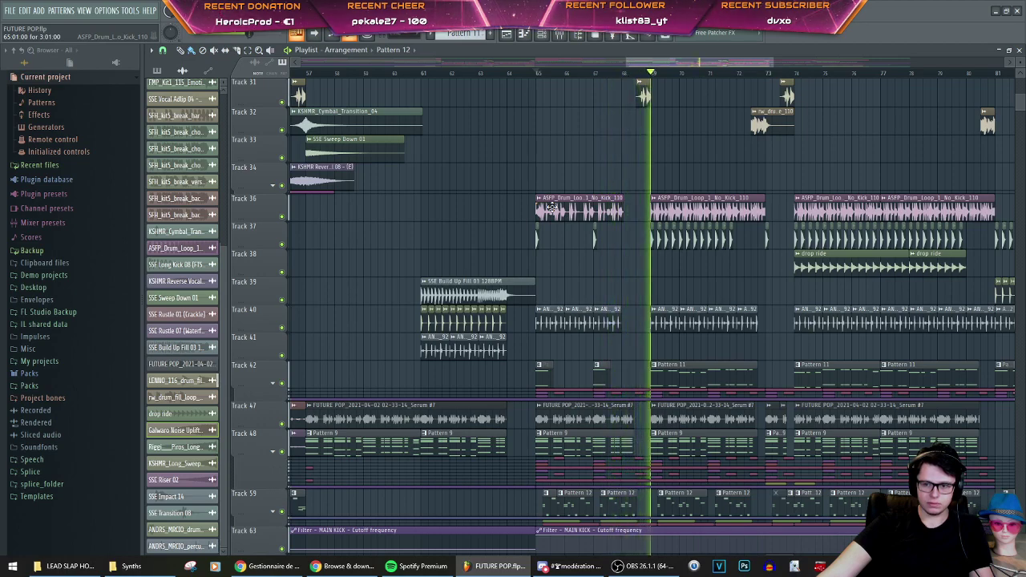
scroll(637, 321, "up", 2, "ctrl")
scroll(633, 343, "down", 3)
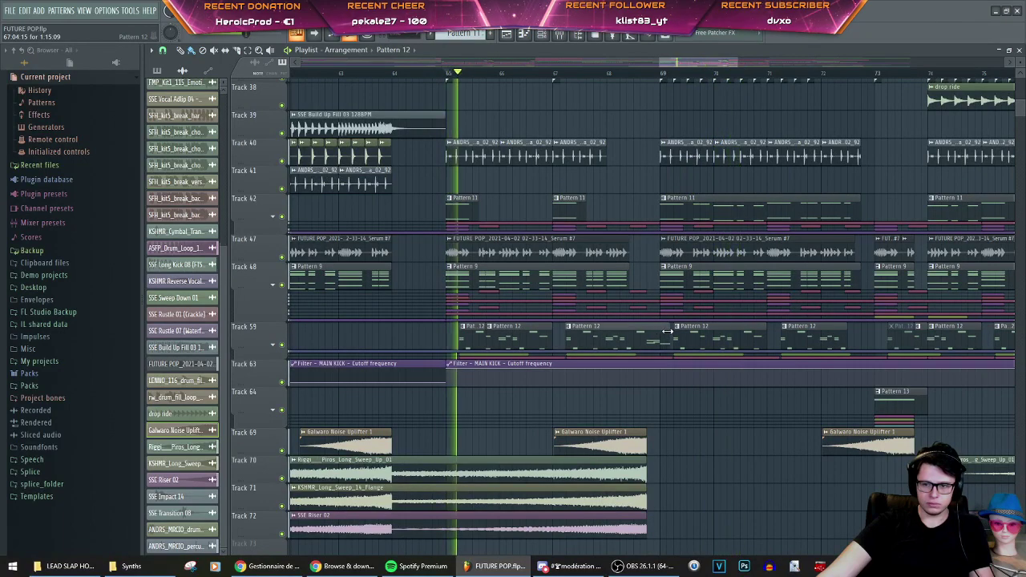
scroll(663, 332, "up", 2, "ctrl")
scroll(664, 332, "up", 2, "ctrl")
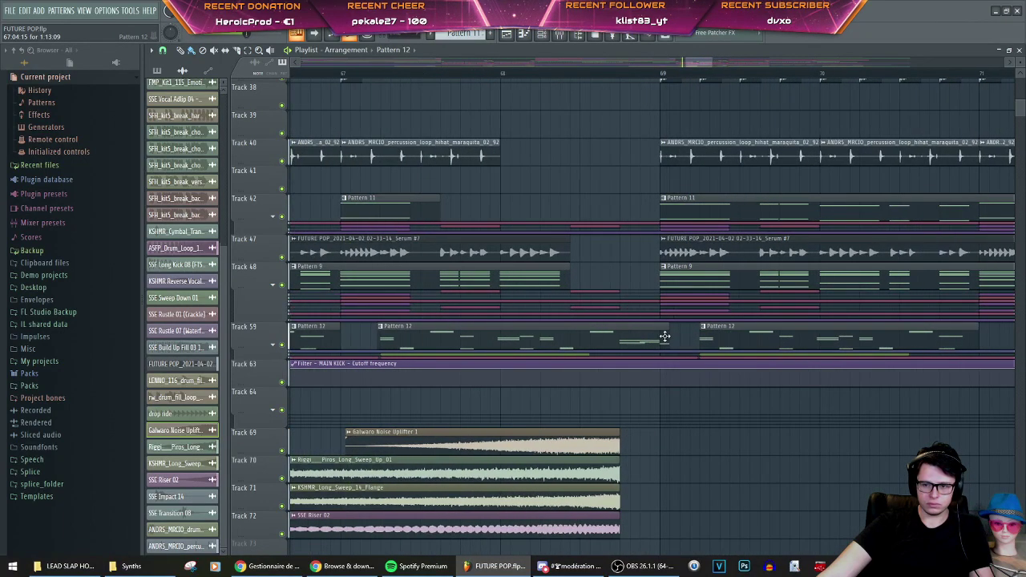
scroll(658, 331, "down", 3, "ctrl")
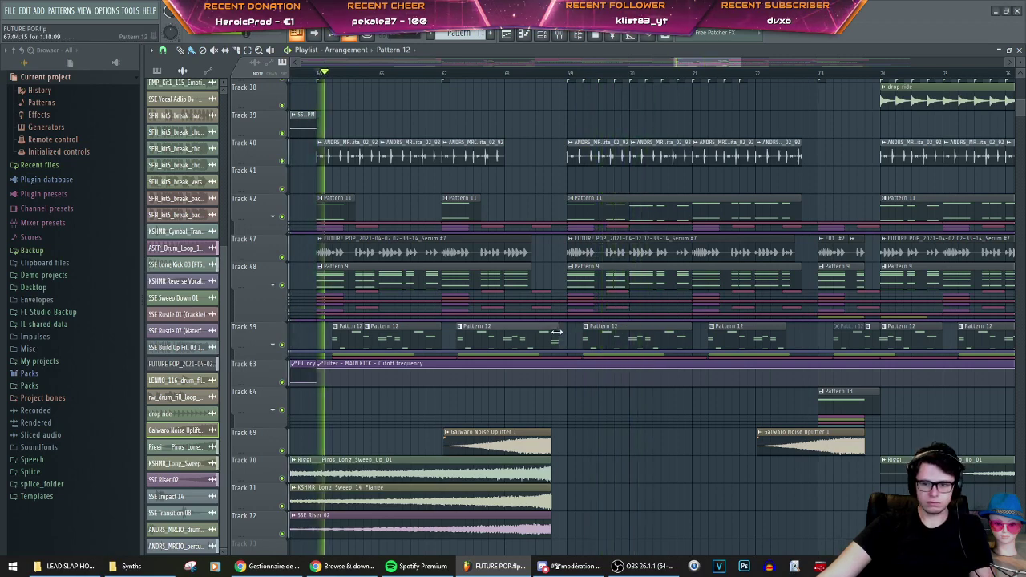
Step: Try to copy the short vocal clips on Tracks 26 and 27 from bar 72 into the gap before bar 69
scroll(546, 320, "up", 5)
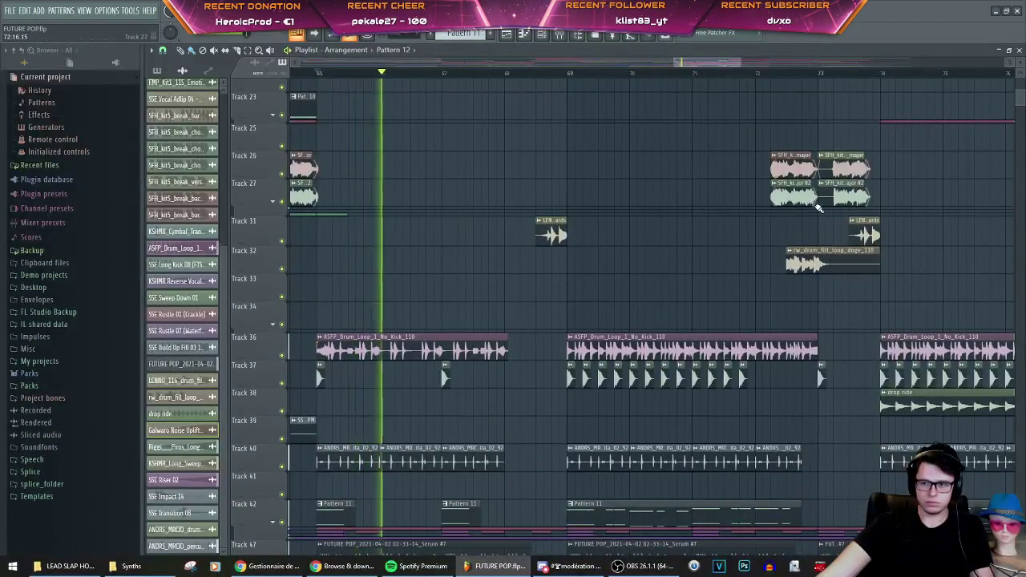
left_click(779, 159)
left_click_drag(779, 159, 548, 167)
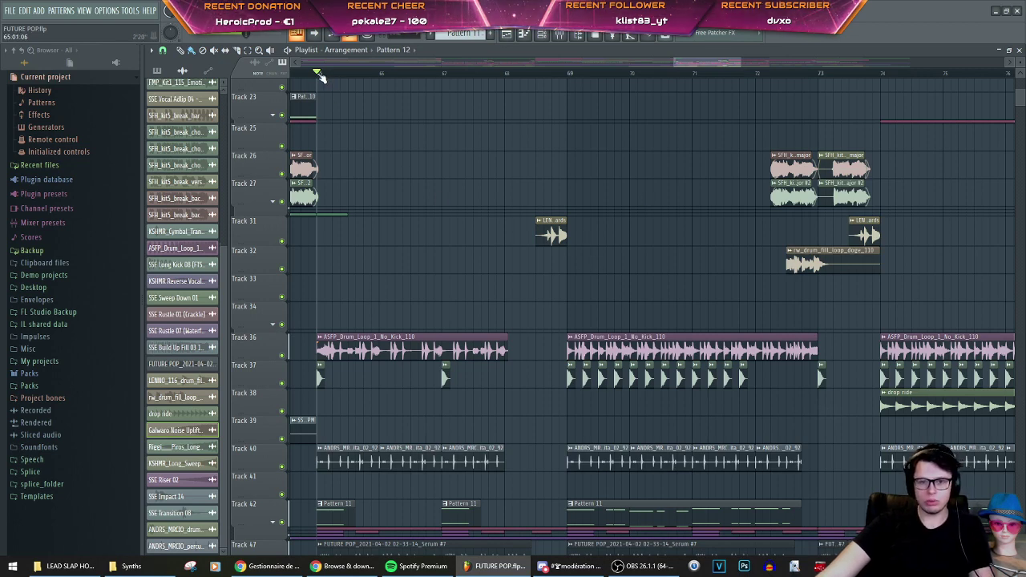
Step: Replay from bar 65 and review how the break and drum fill lead into bar 69 across all tracks
key("space")
scroll(410, 180, "down", 4)
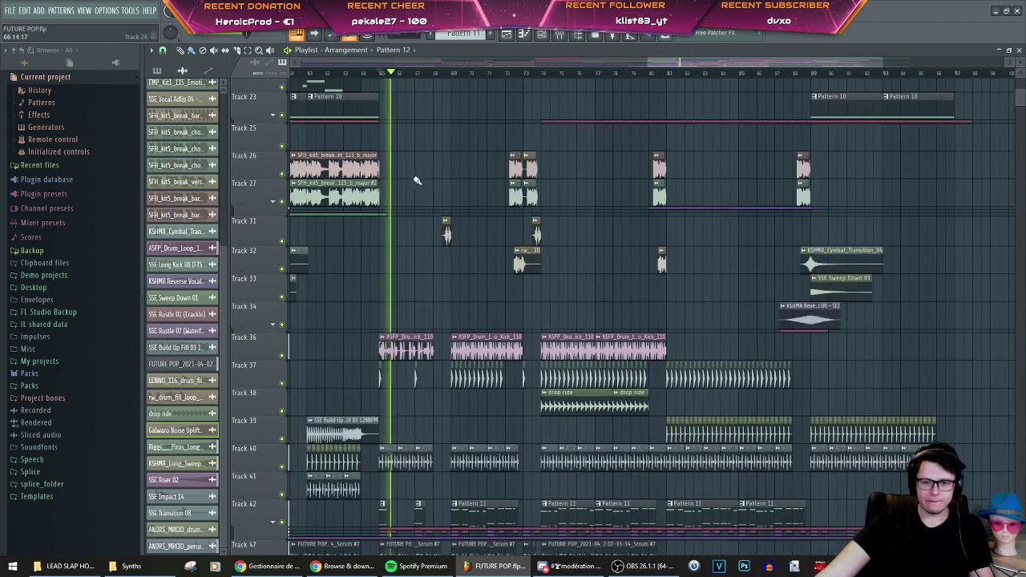
scroll(417, 181, "down", 10)
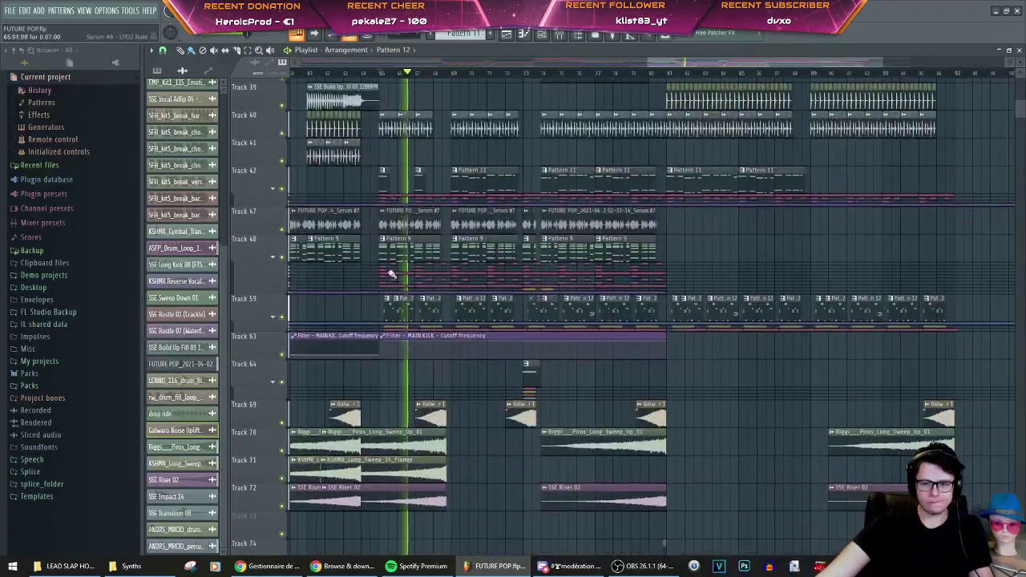
scroll(391, 274, "up", 3)
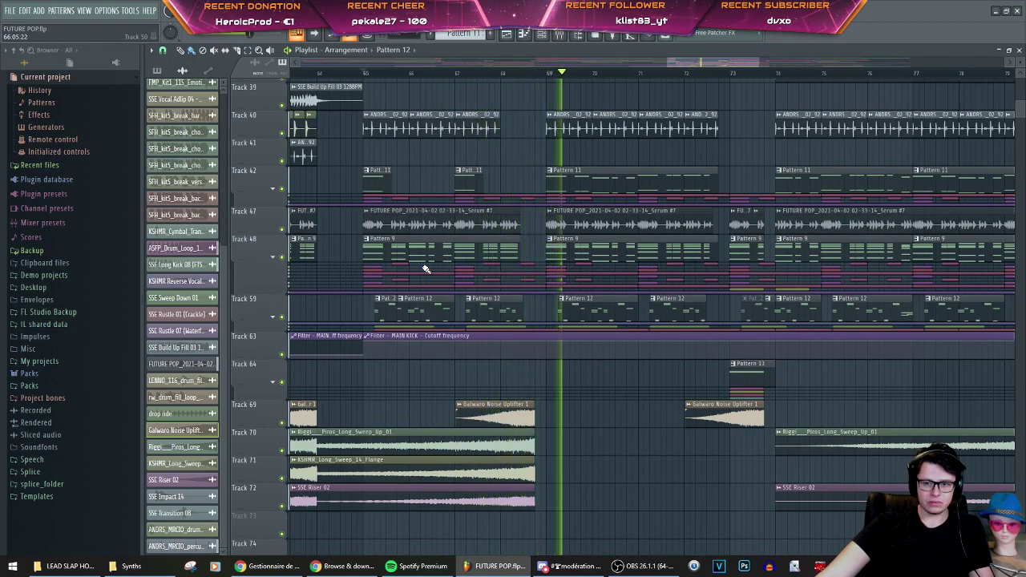
scroll(543, 253, "up", 4)
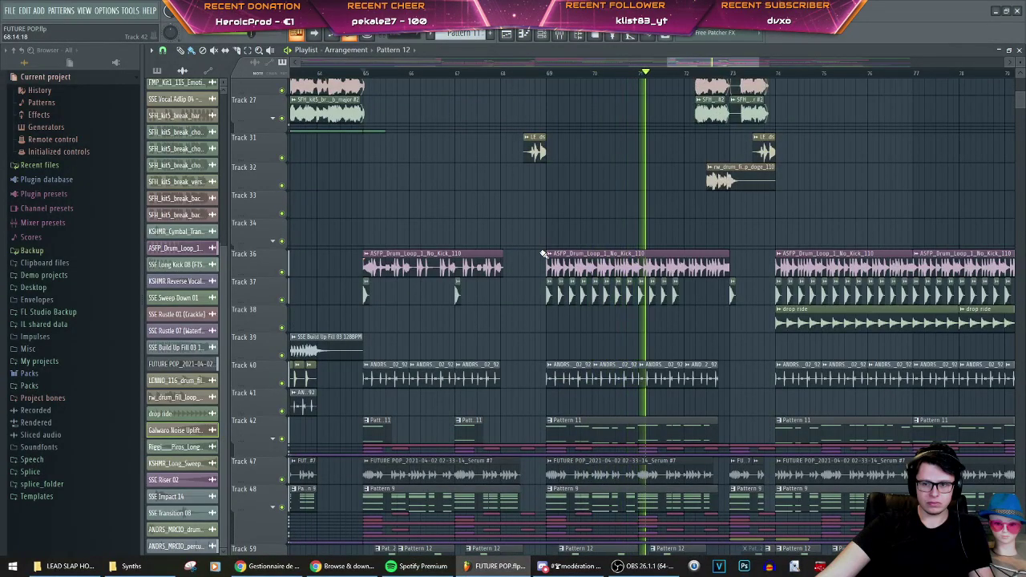
scroll(543, 252, "down", 1)
scroll(499, 219, "down", 1)
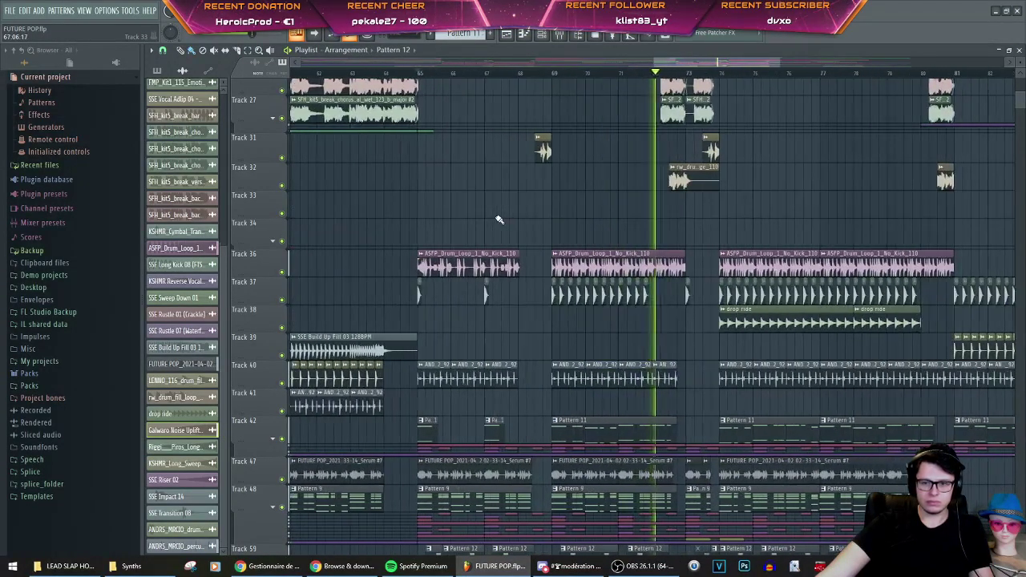
scroll(488, 241, "down", 3)
scroll(477, 251, "up", 3)
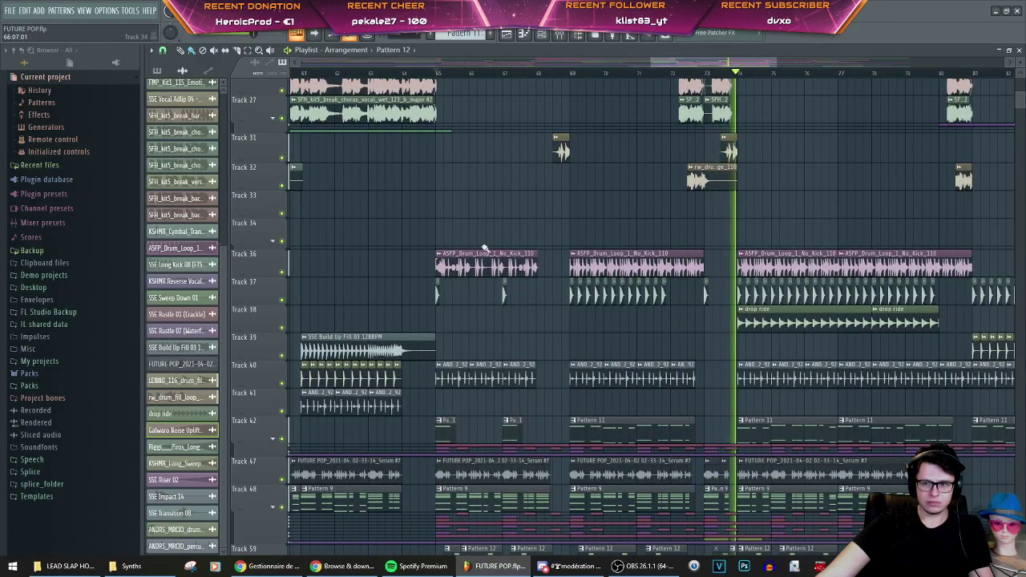
Step: Delete the Track 31 drum fill before bar 69 and extend the Track 36 drum loop from bar 65 up to bar 69
right_click(563, 151)
key("space")
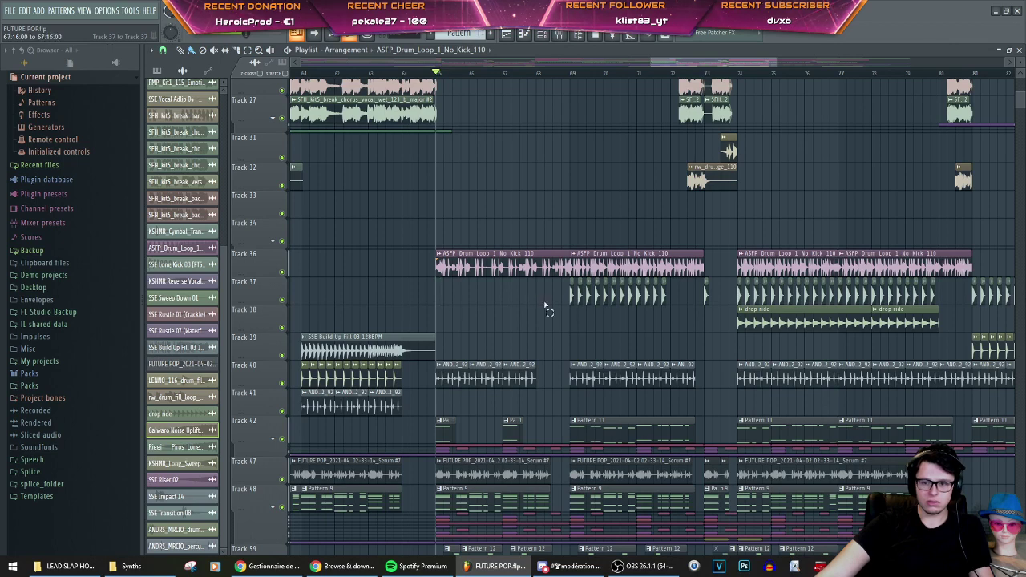
Step: Fill Track 37 with continuous kicks from bar 65 to bar 69 and add the hi-hat percussion loop on Track 40 at bar 68
left_click_drag(546, 307, 449, 294)
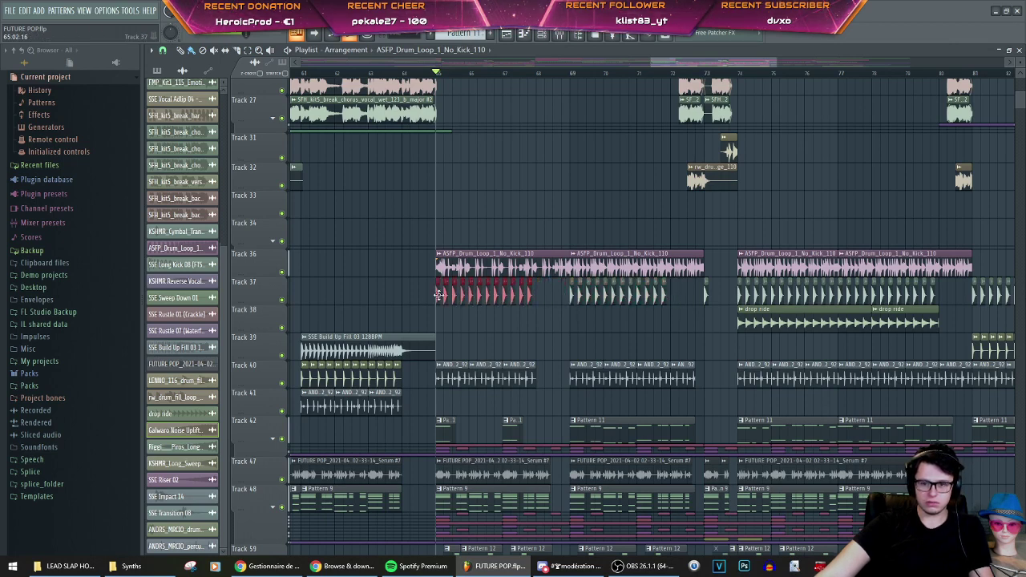
key("space")
mouse_move(538, 302)
left_mouse_down()
mouse_move(513, 295)
mouse_move(555, 298)
left_mouse_up()
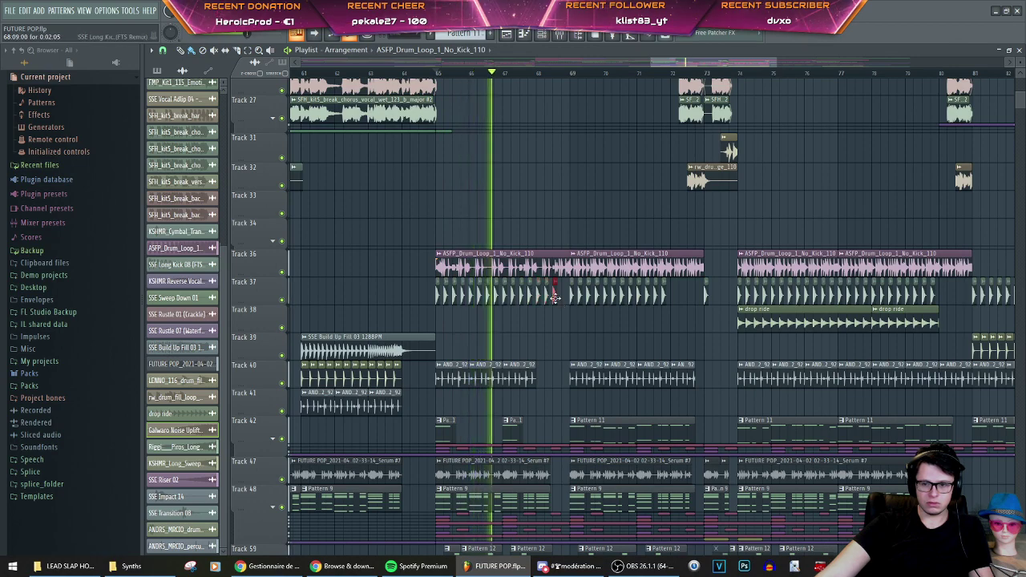
left_click(553, 370)
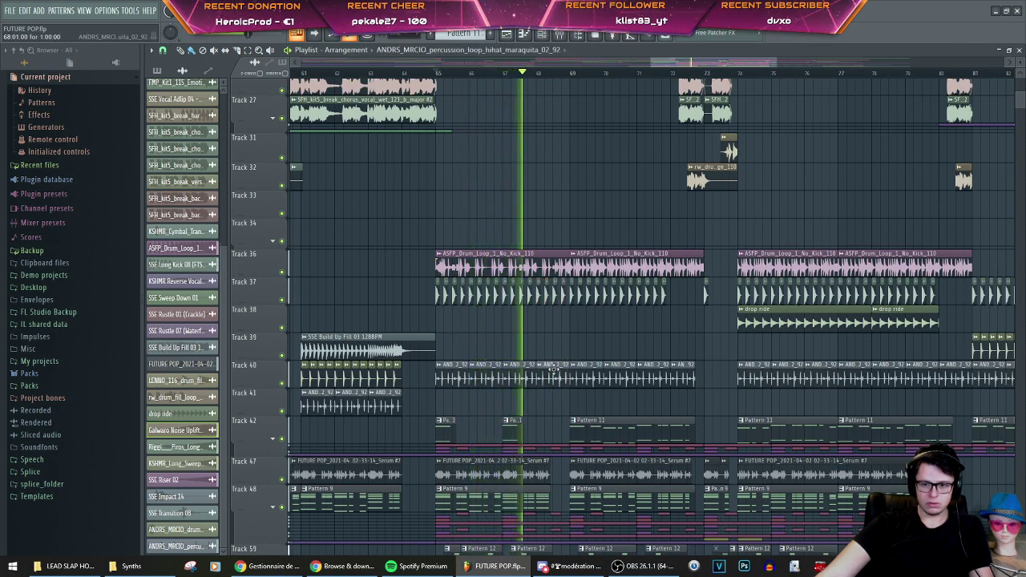
Step: Stop playback, remove the short second Pattern 11 clip on Track 42 and extend the bar 65 clip up to bar 69
scroll(553, 370, "down", 3)
key("space")
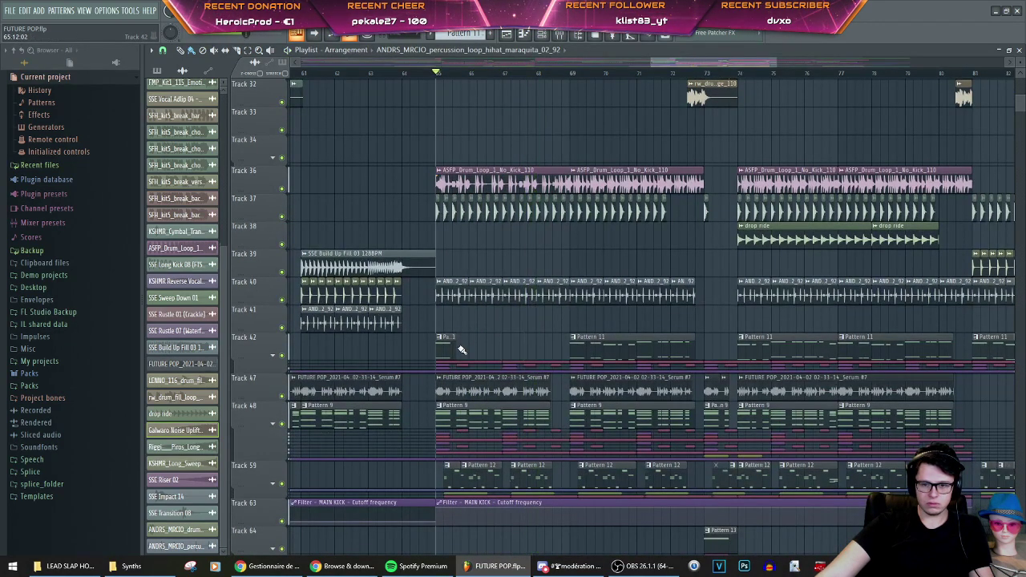
scroll(565, 347, "down", 1)
scroll(562, 318, "up", 4)
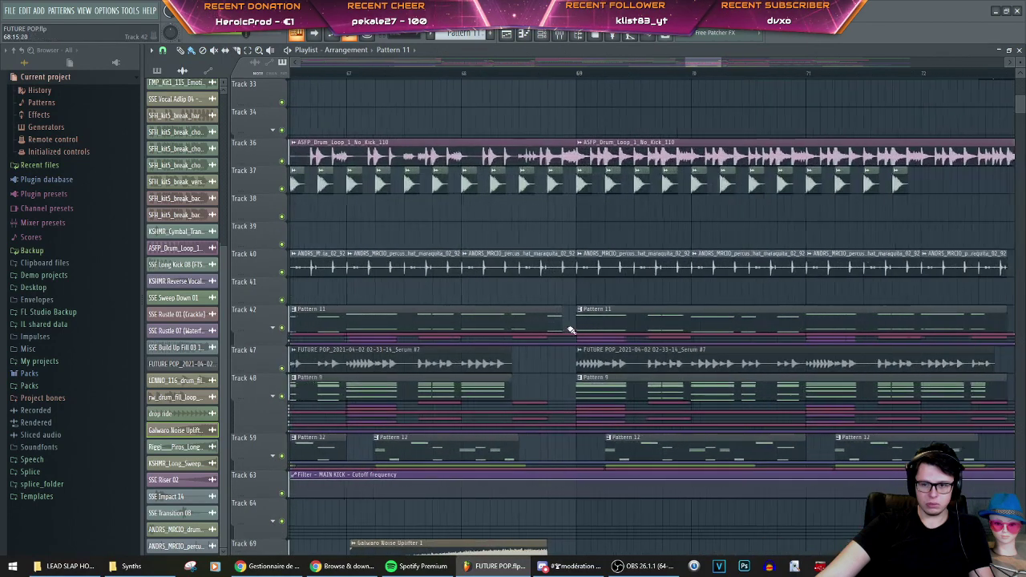
Step: Extend the Serum audio on Track 47, Pattern 9 on Track 48 and Pattern 12 on Track 59 up to bar 69
scroll(571, 322, "down", 3)
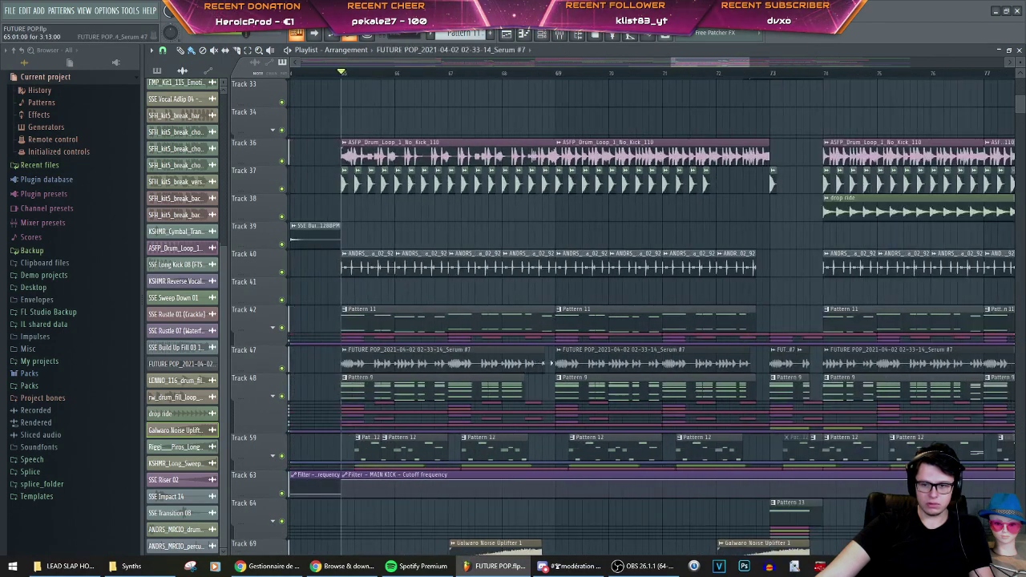
scroll(555, 362, "up", 5)
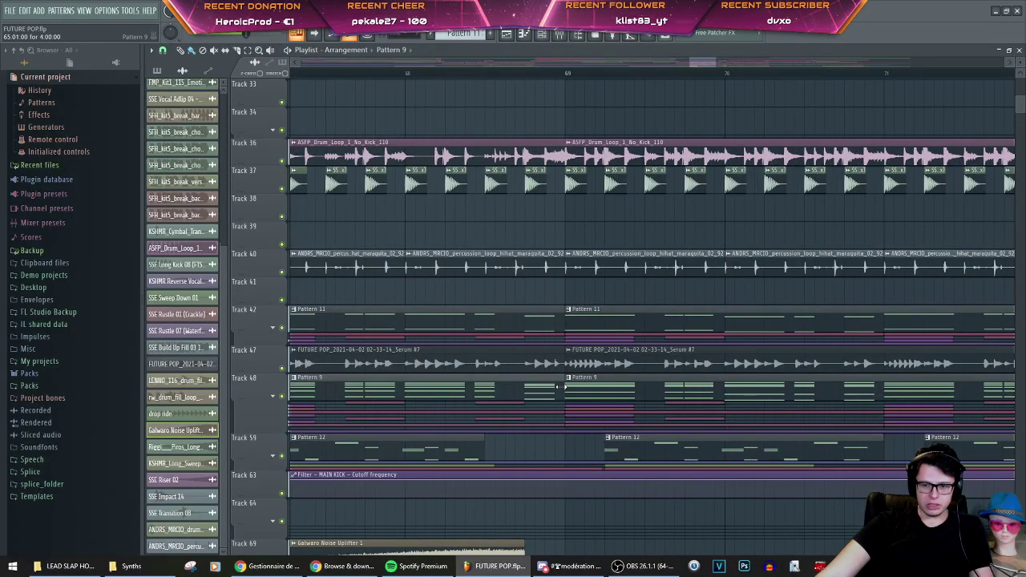
scroll(537, 417, "down", 3)
scroll(492, 376, "down", 8)
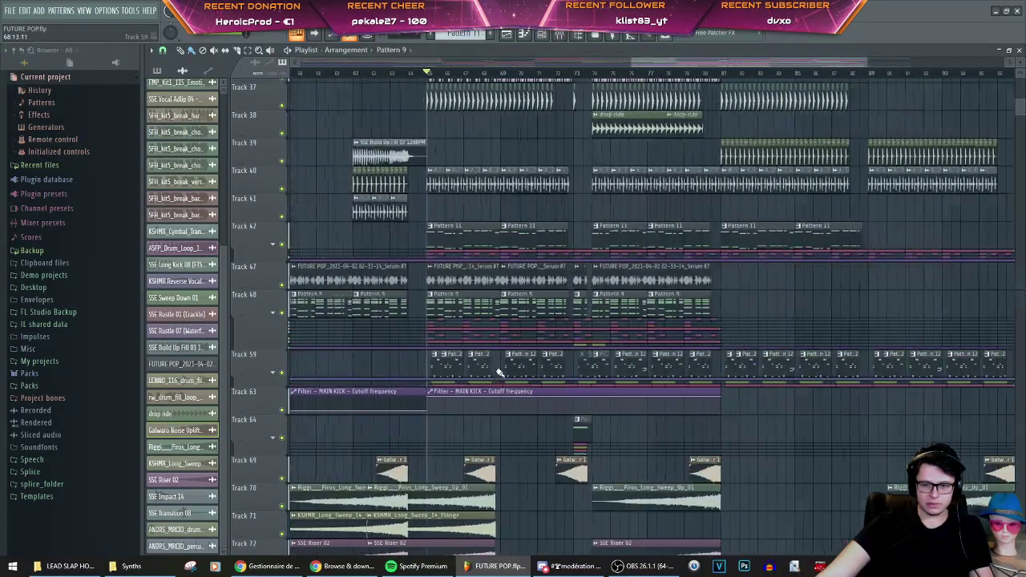
scroll(499, 371, "up", 4)
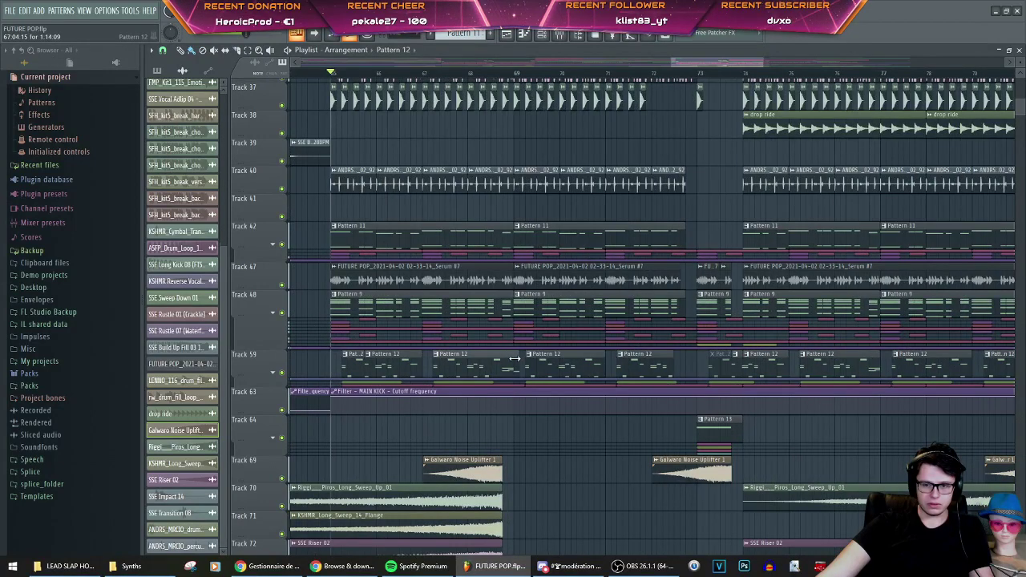
scroll(514, 359, "up", 4)
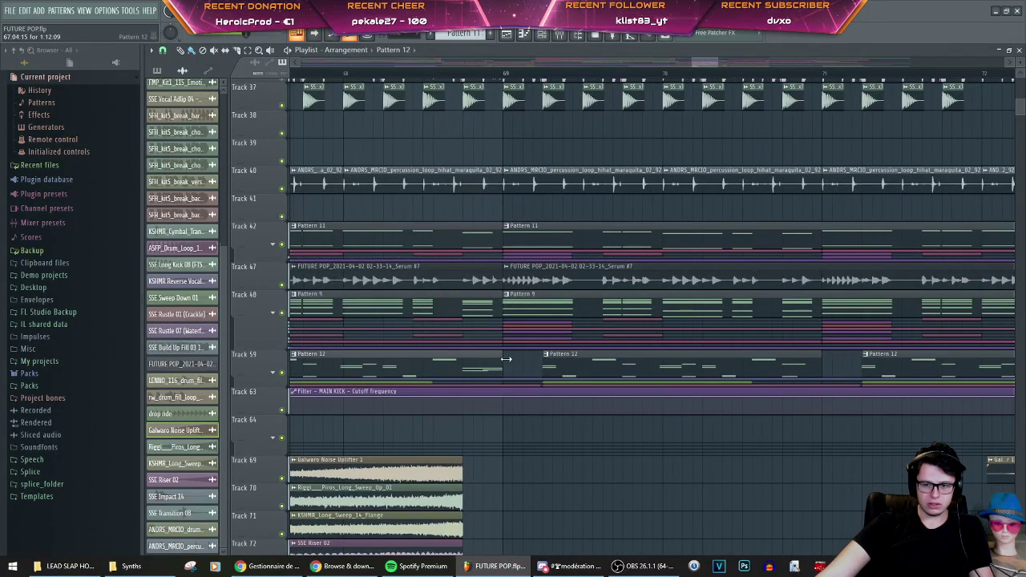
Step: Delete the riser and sweep clips on Tracks 69 to 72 before bar 69, and replay the drop from bar 65
scroll(506, 359, "down", 5)
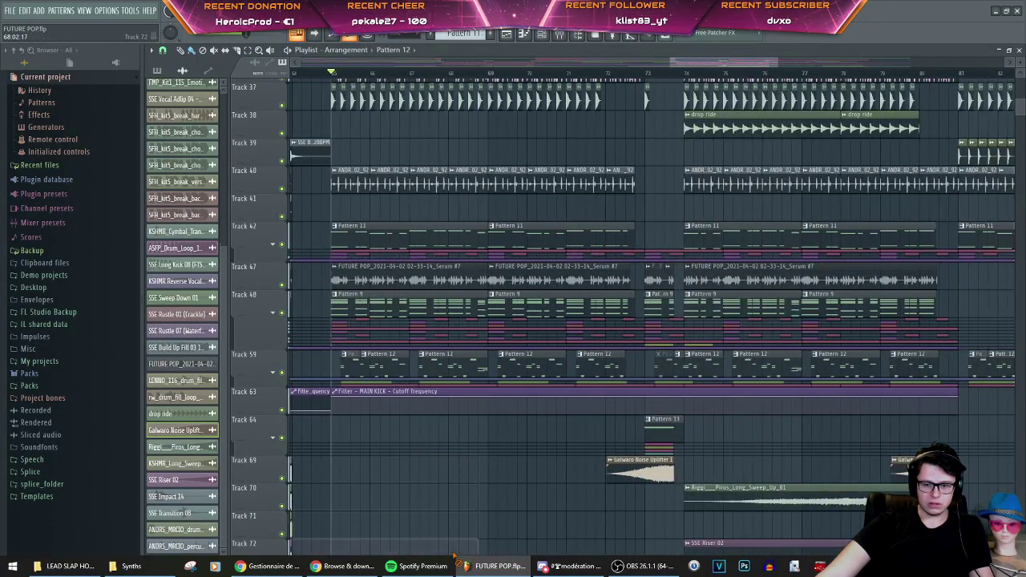
scroll(481, 449, "down", 3)
key("space")
scroll(469, 412, "down", 3)
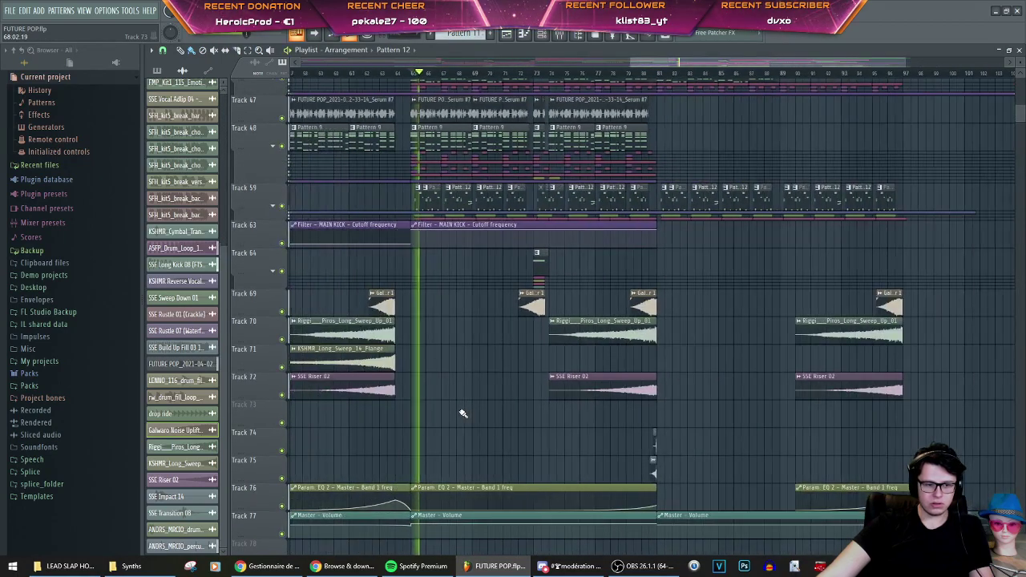
scroll(433, 412, "up", 3)
scroll(422, 413, "up", 5)
scroll(449, 270, "down", 3)
scroll(433, 232, "up", 2)
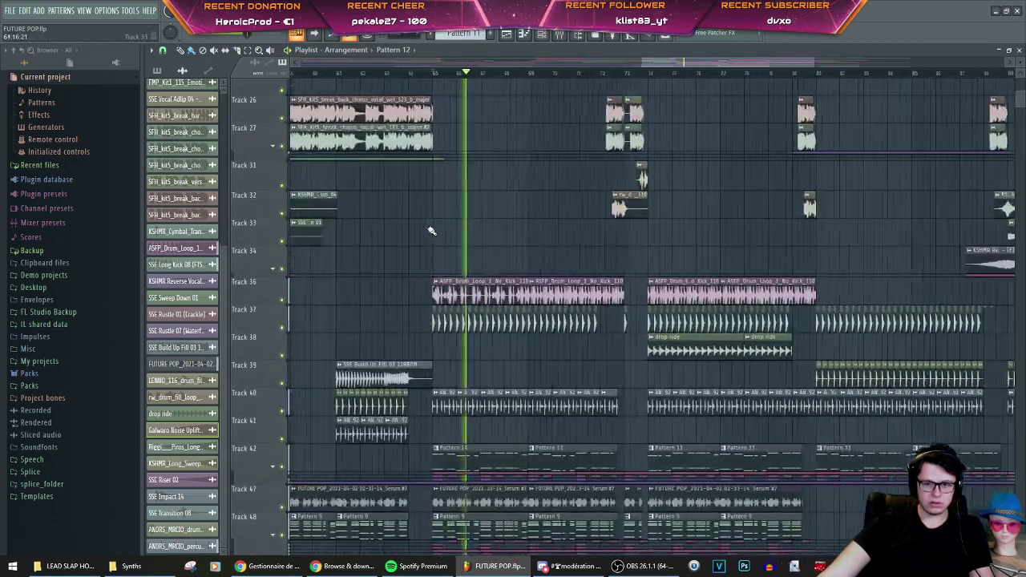
key("space")
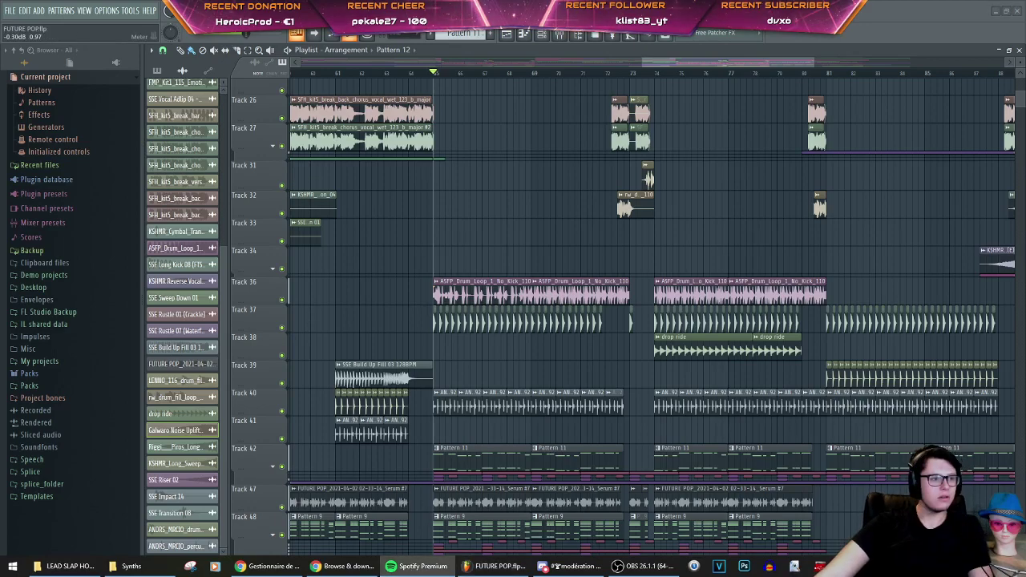
Step: Switch to Spotify, search for "martin" and open the Martin Garrix artist page
key("alt+Tab")
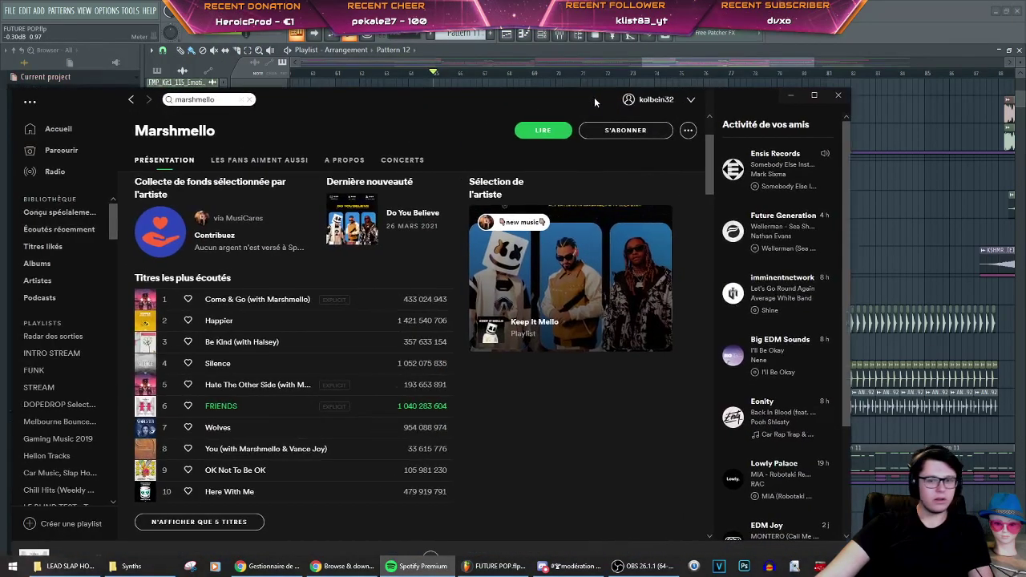
left_click(250, 99)
type("martin")
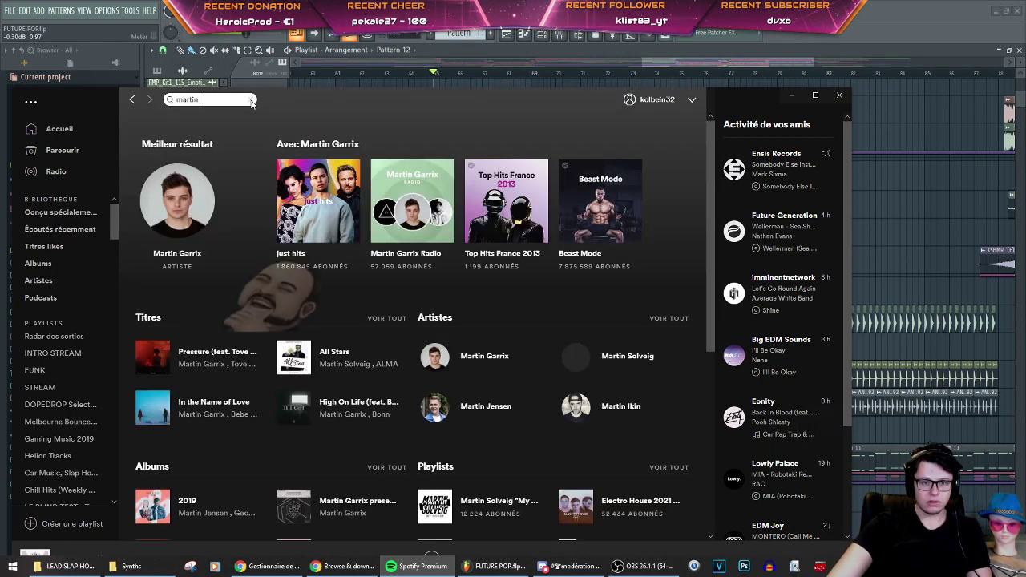
left_click(183, 240)
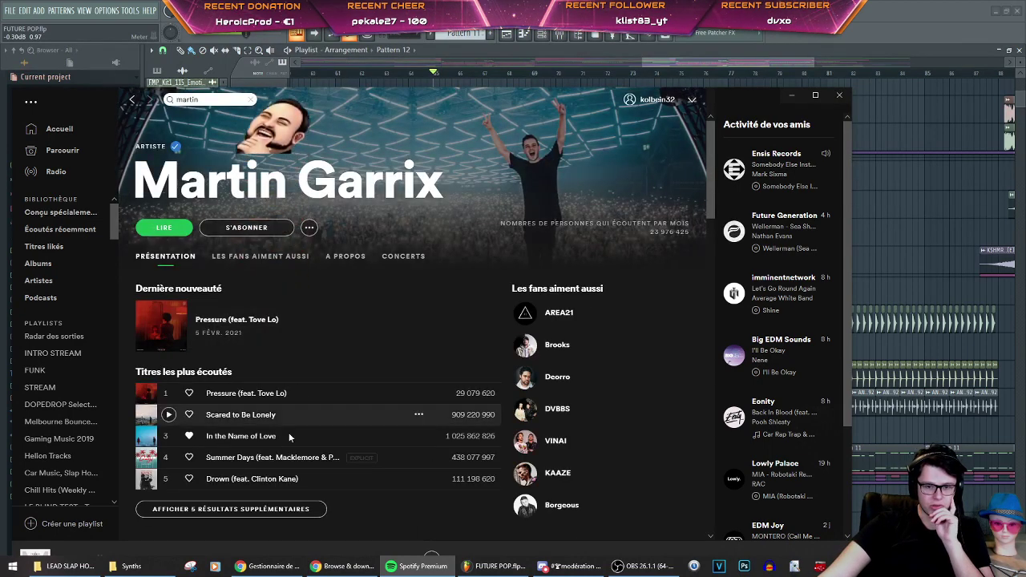
Step: Expand Martin Garrix's most-played tracks, look through his singles and EPs for a reference track, and minimize Spotify
left_click(231, 508)
scroll(340, 399, "down", 3)
scroll(342, 390, "down", 12)
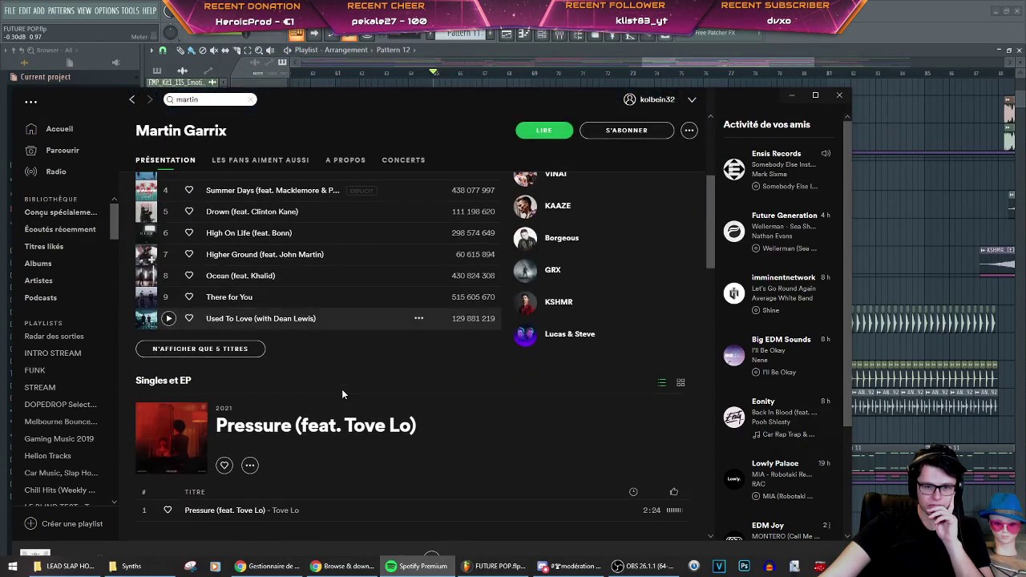
scroll(345, 383, "down", 15)
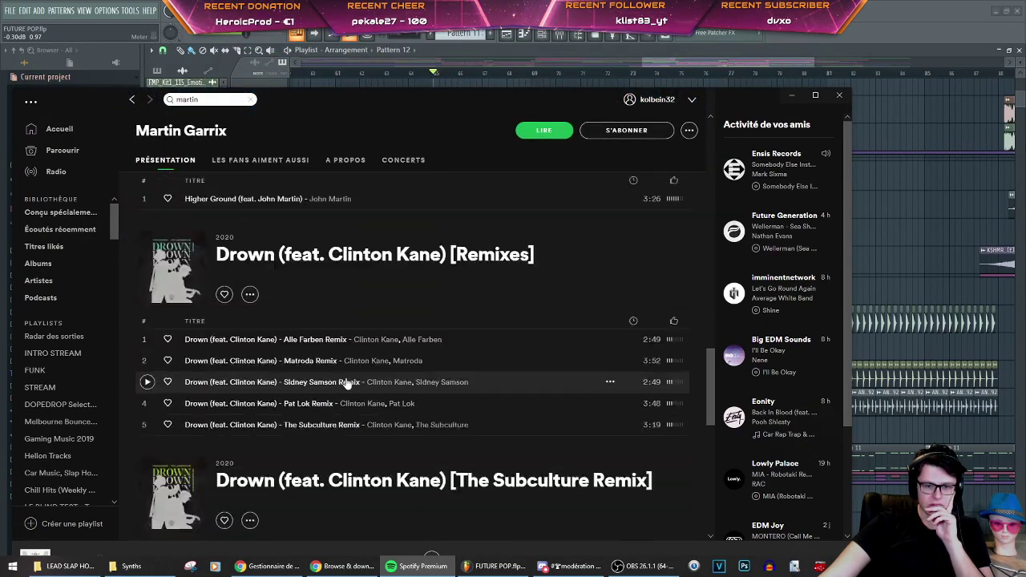
scroll(346, 384, "down", 12)
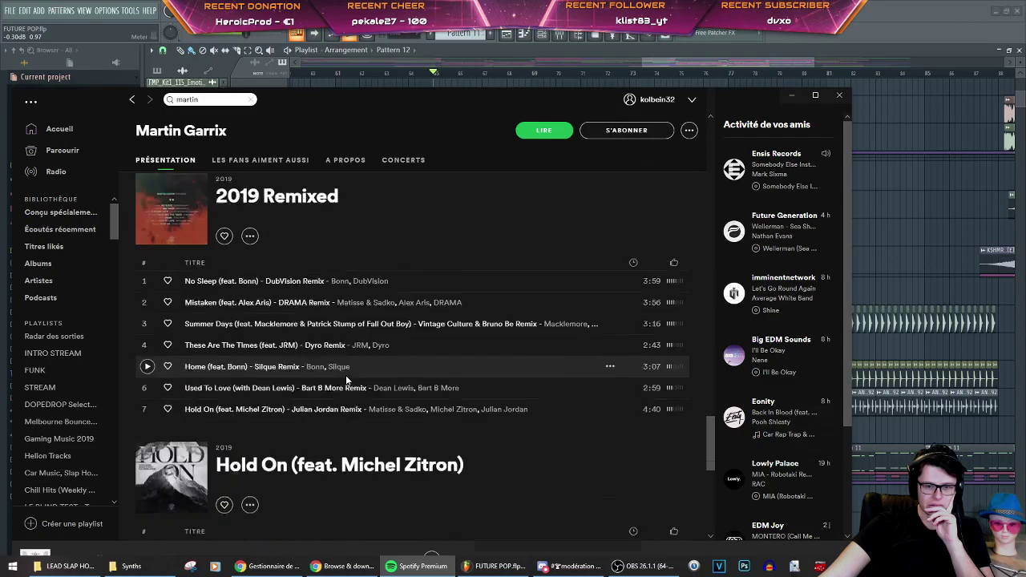
scroll(345, 384, "down", 8)
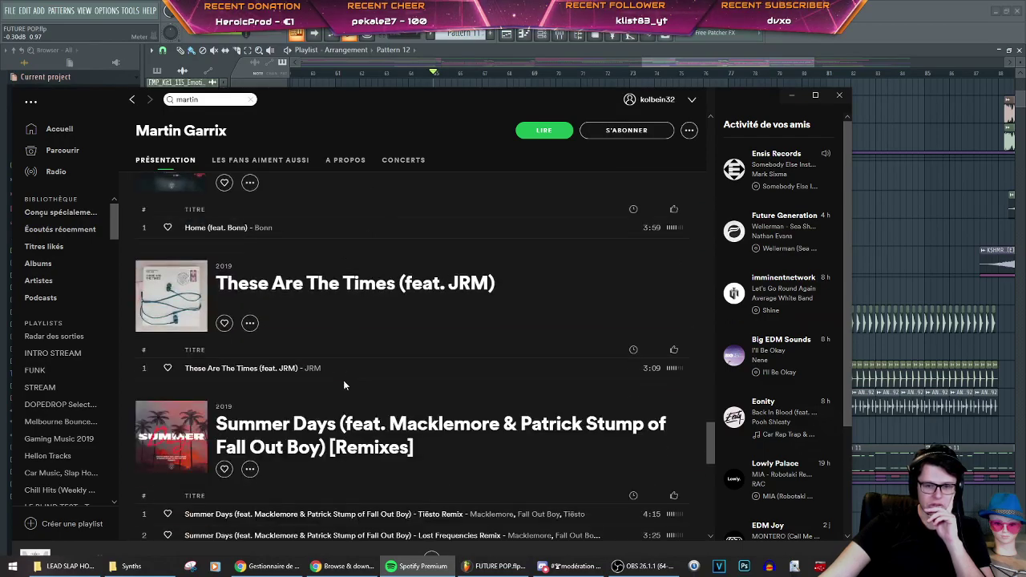
left_click(792, 97)
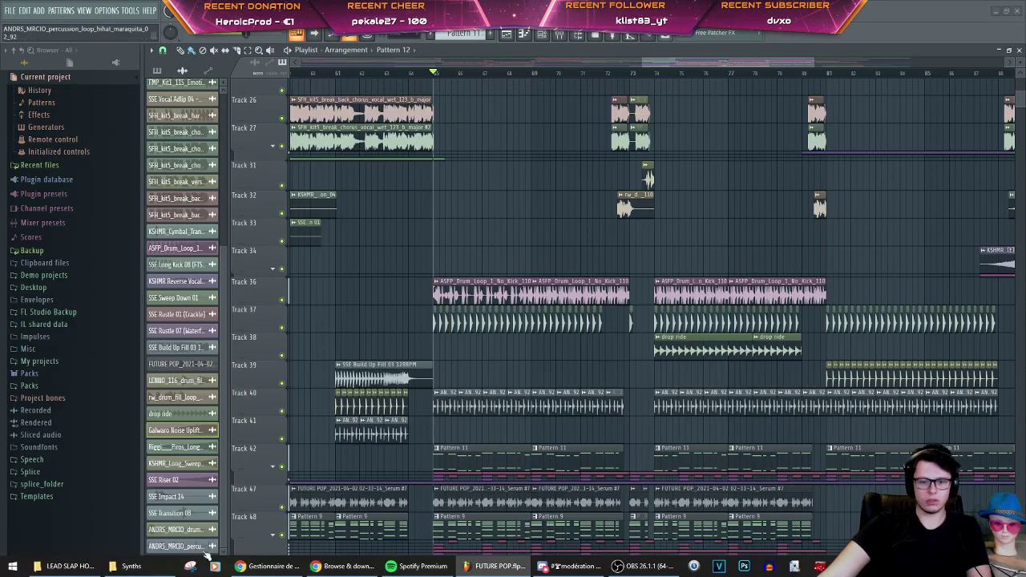
Step: Switch to Chrome, open YouTube in a new tab and search for "martin garrix together"
left_click(344, 566)
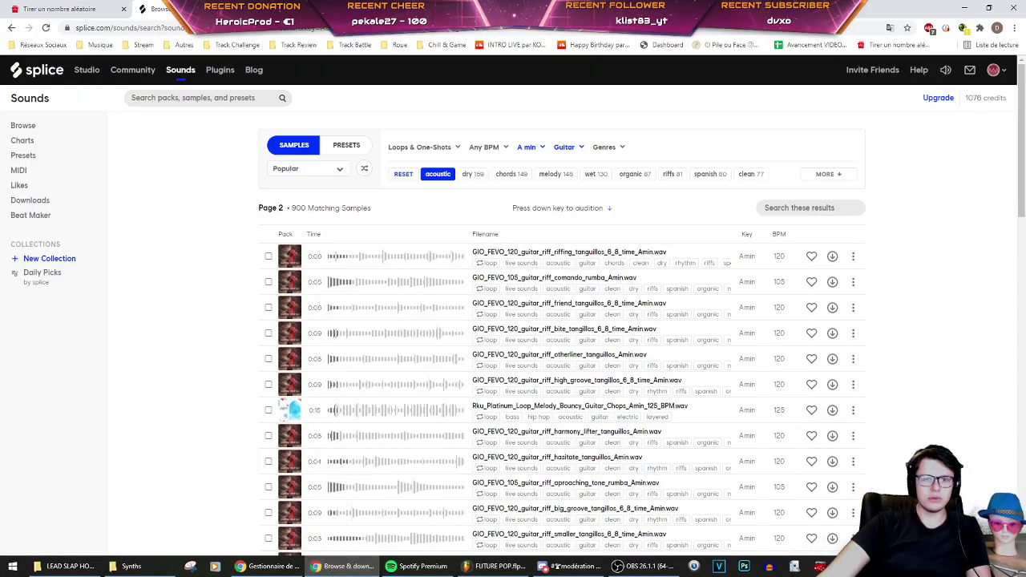
key("ctrl+t")
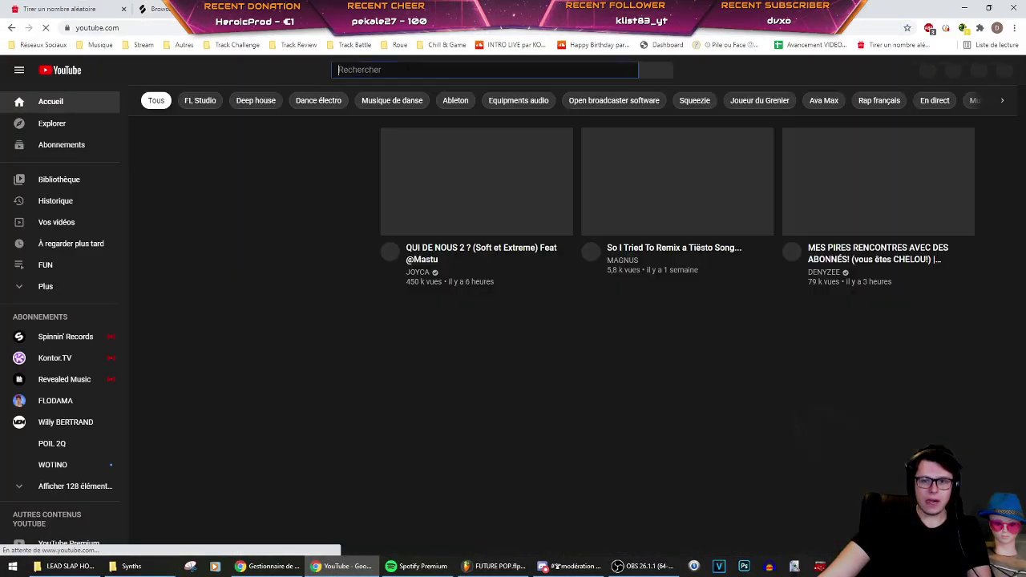
type("martin ga")
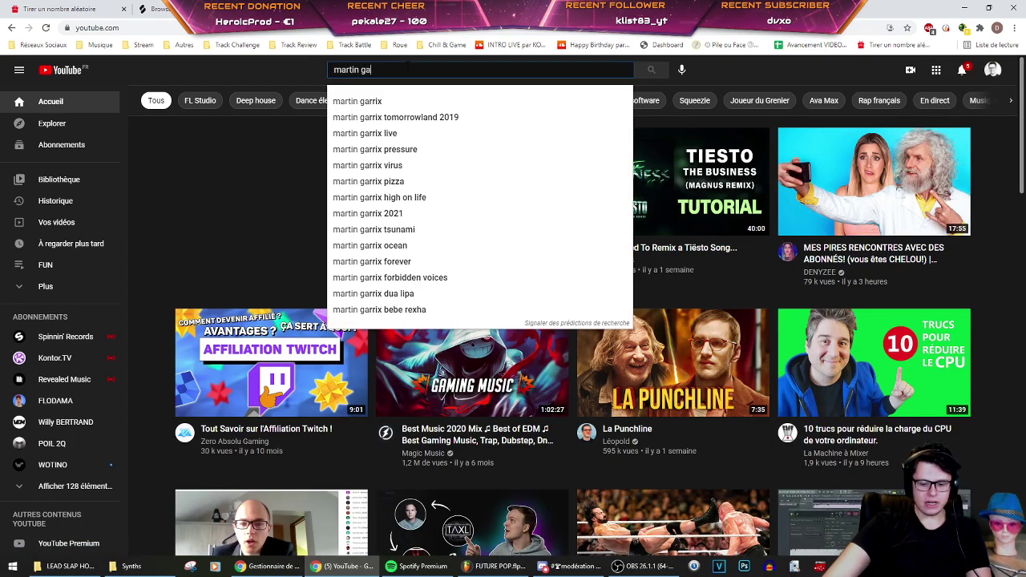
type("rrix to")
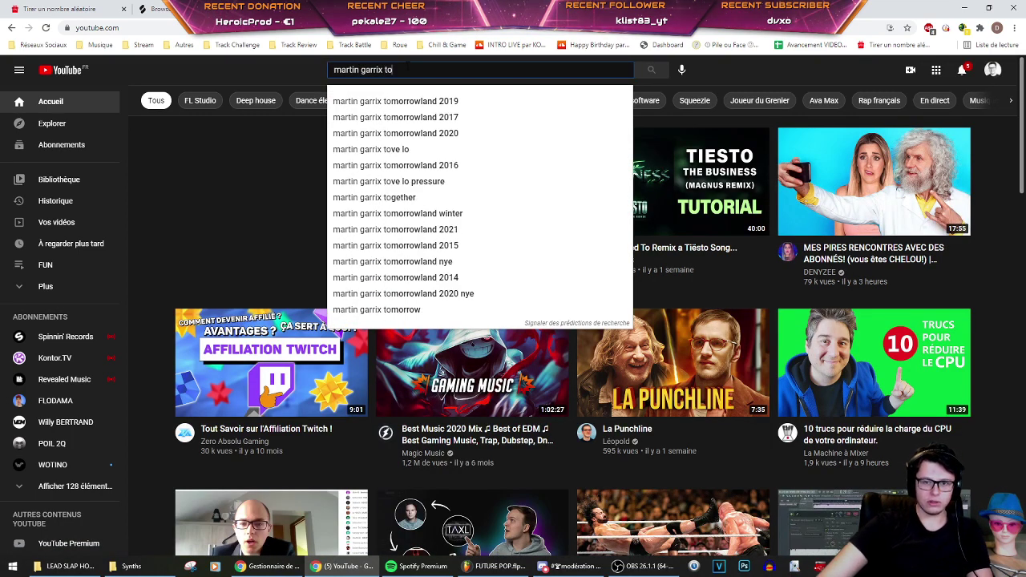
type("gether")
key("Return")
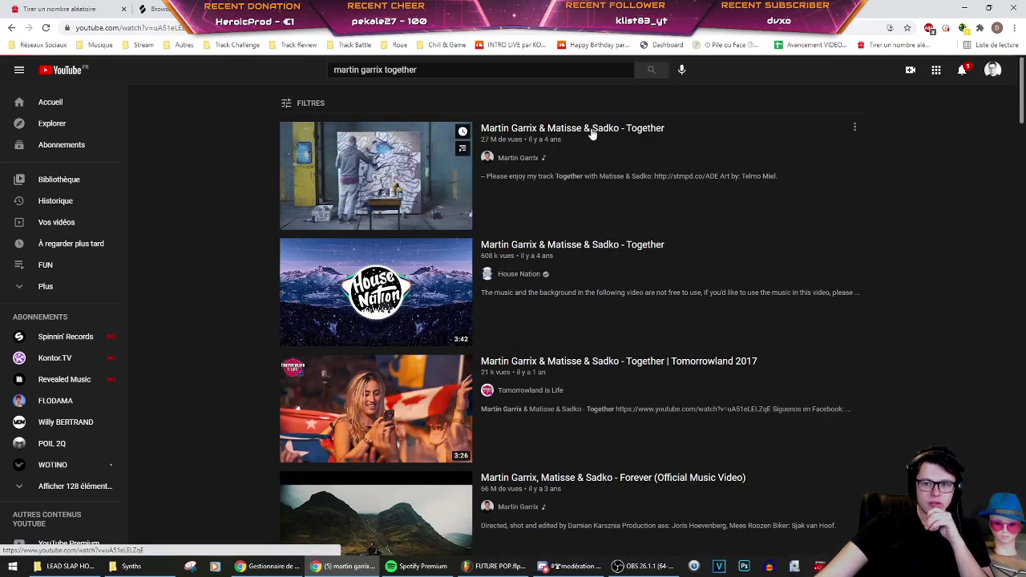
Step: Open the "Martin Garrix & Matisse & Sadko - Together" video, skip ahead to its drop and pause at about 1:30
left_click(591, 129)
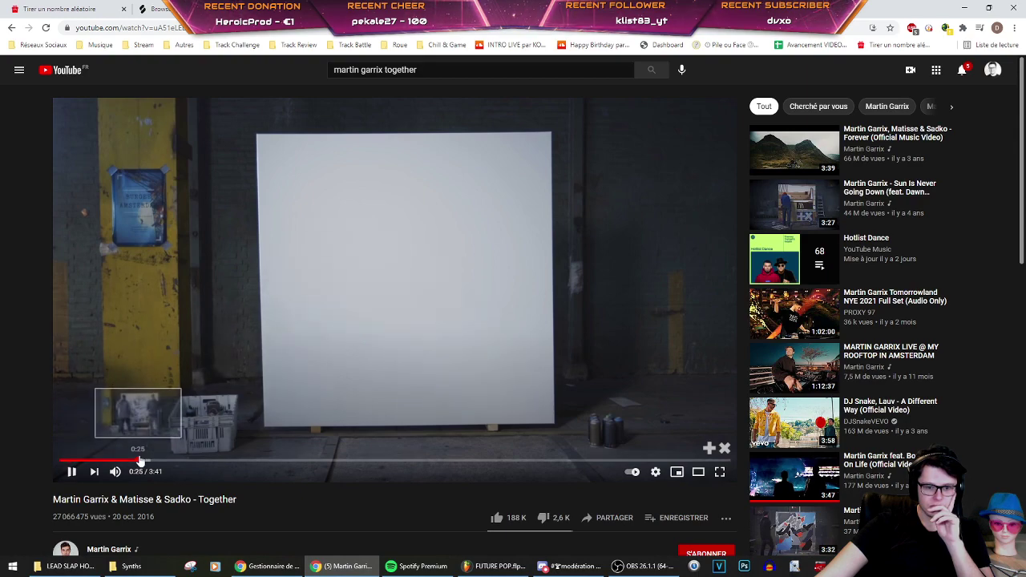
left_click_drag(137, 461, 308, 462)
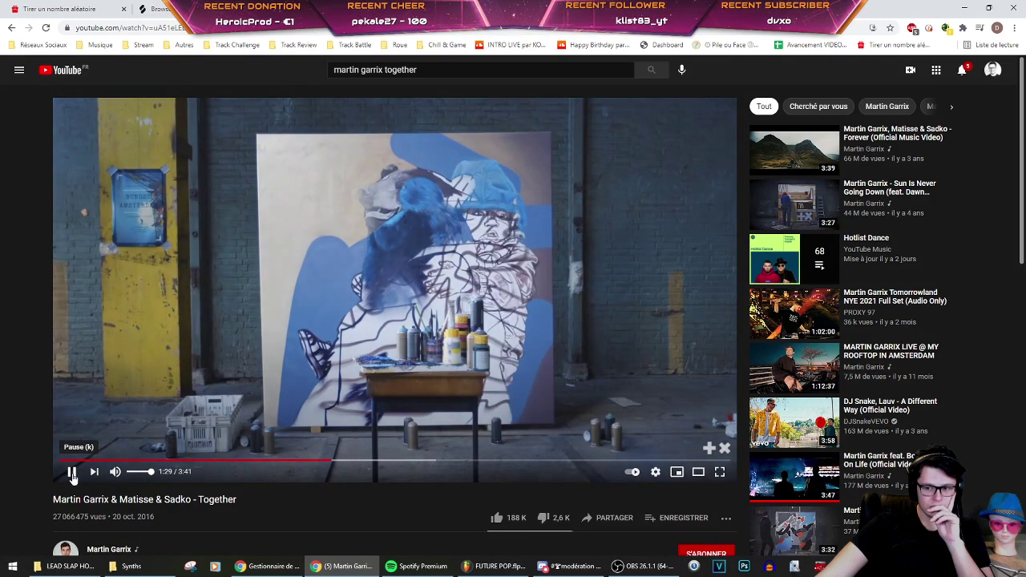
left_click(72, 473)
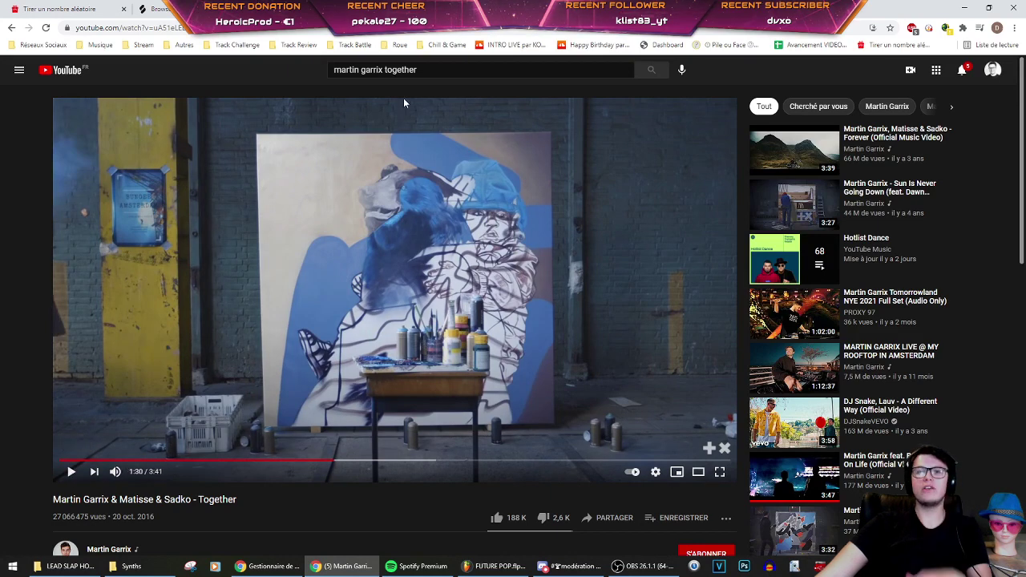
Step: Search YouTube for "kick 2 nicky romero" and open the video "Découverte - KICK 2 | LE VST DE KICK ULTIME ?"
left_click_drag(390, 70, 417, 69)
type("kick ")
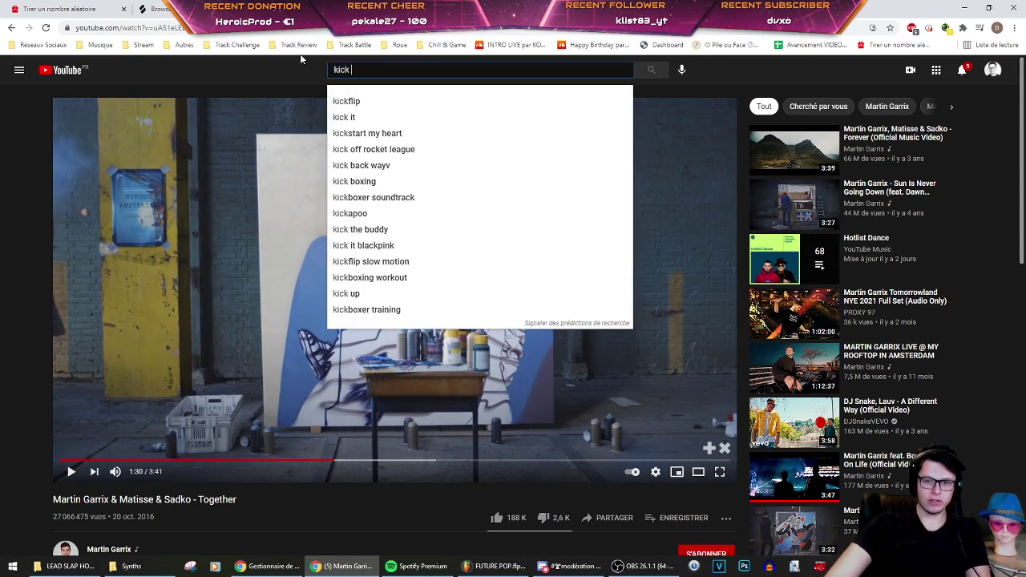
type("2 nicky romero")
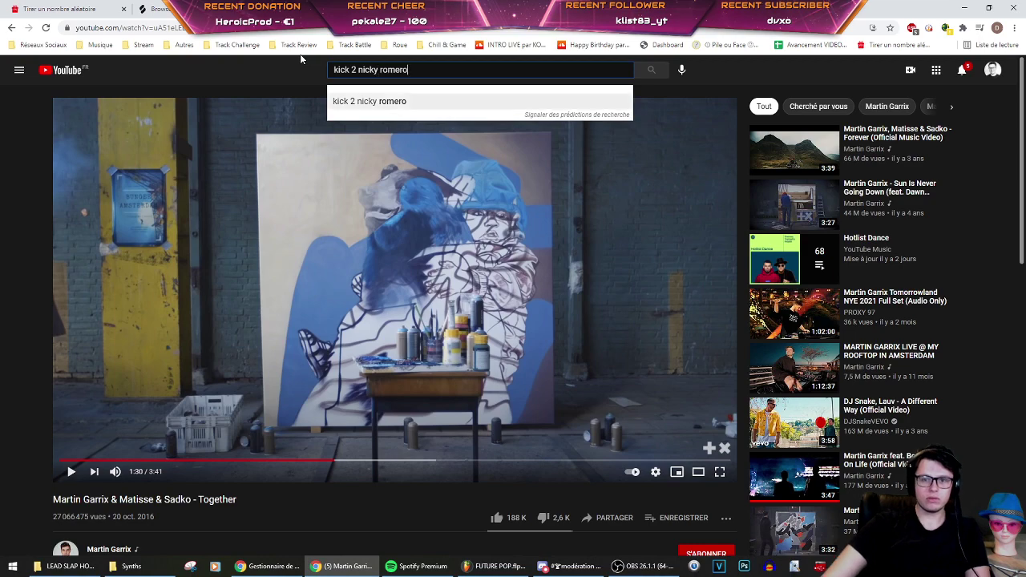
key("Return")
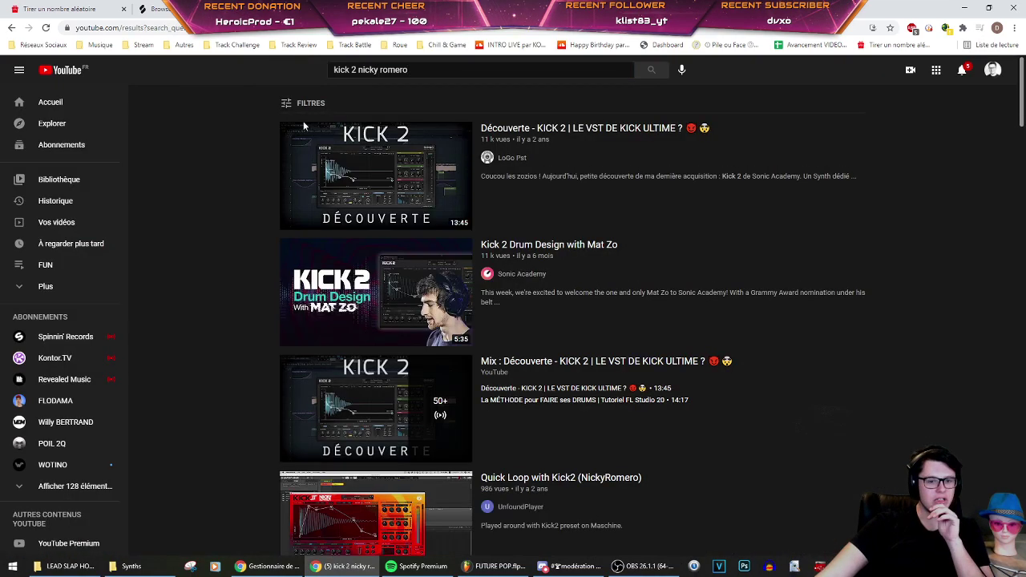
left_click(596, 131)
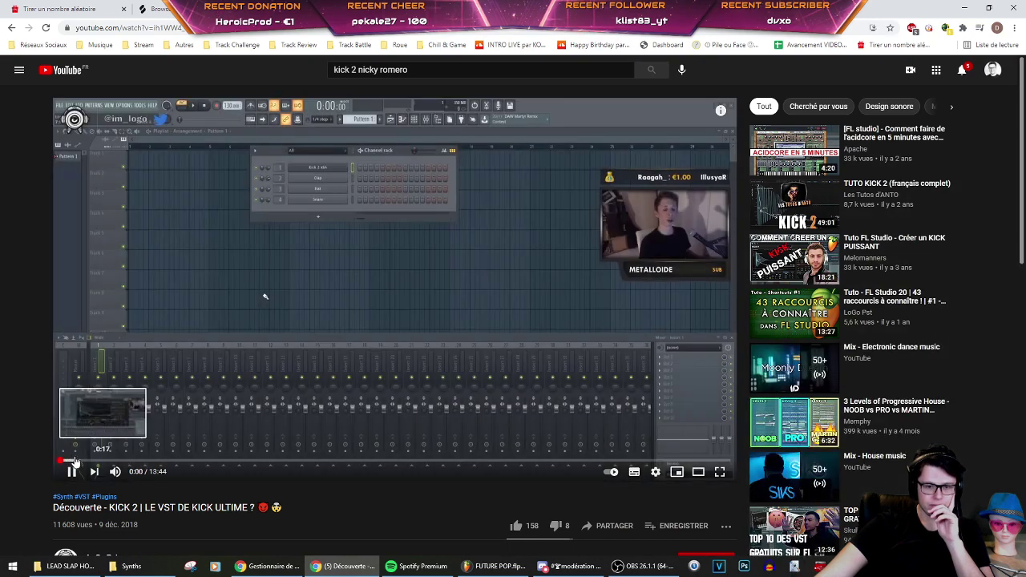
Step: Skip ahead through the KICK 2 video to watch the plugin demonstration and pause it at about 3:12
left_click(76, 461)
left_click(93, 461)
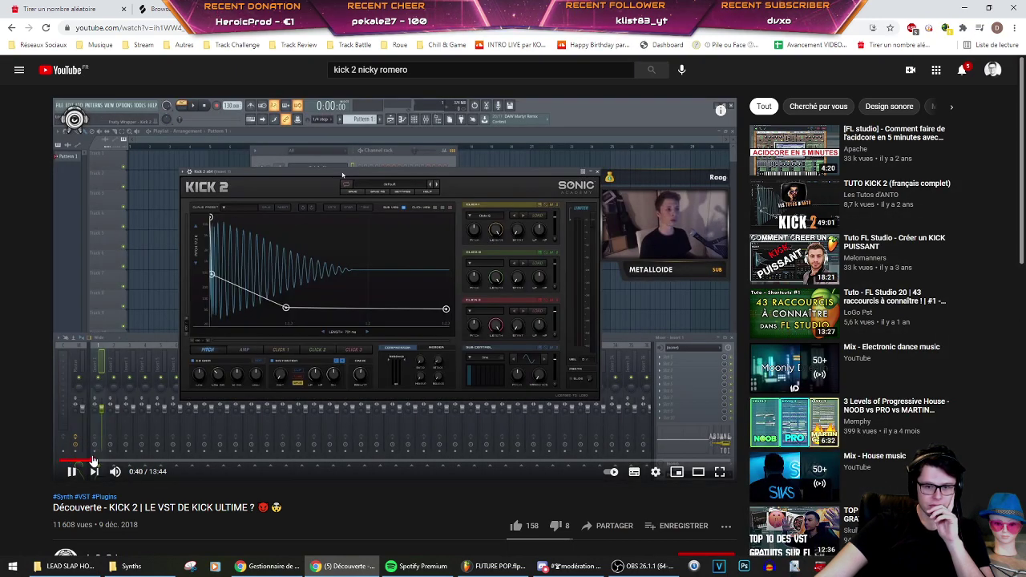
left_click(125, 462)
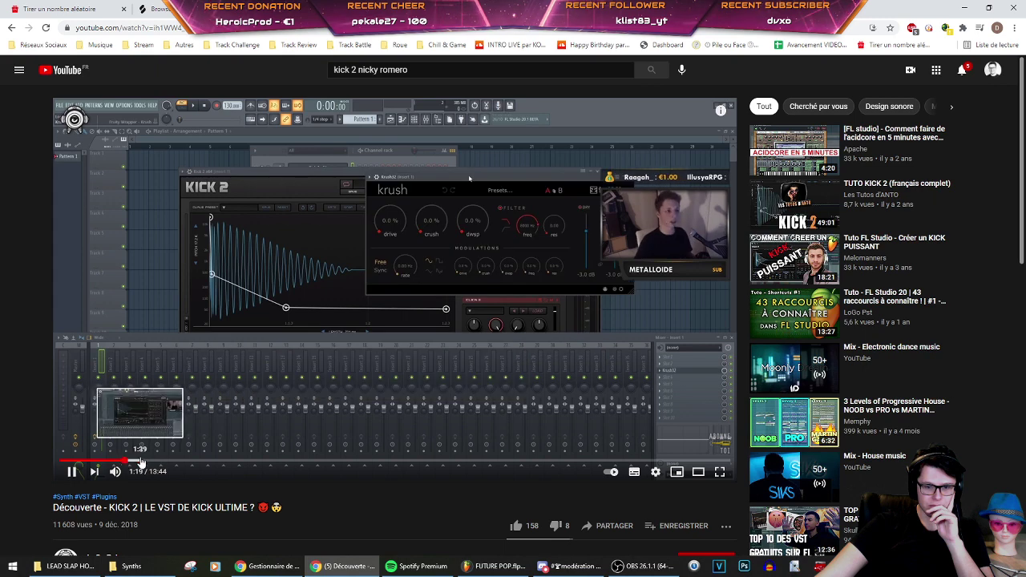
left_click(141, 462)
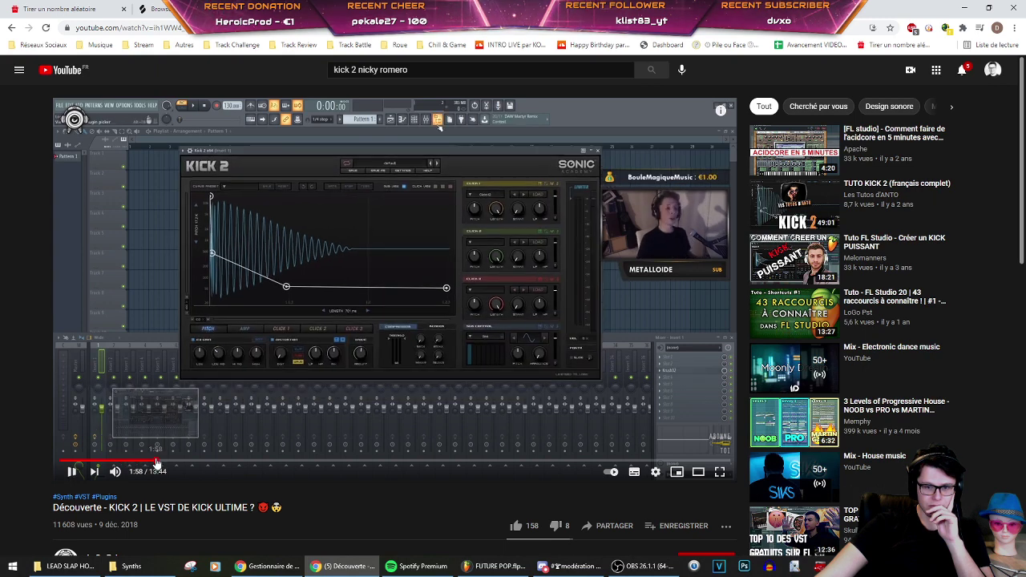
left_click(175, 462)
left_click(183, 463)
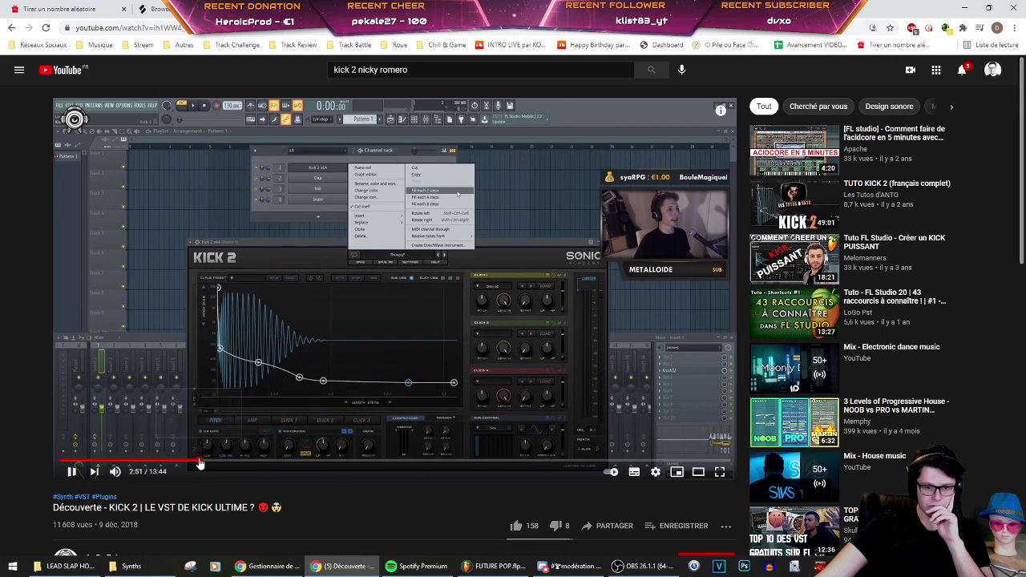
left_click(215, 462)
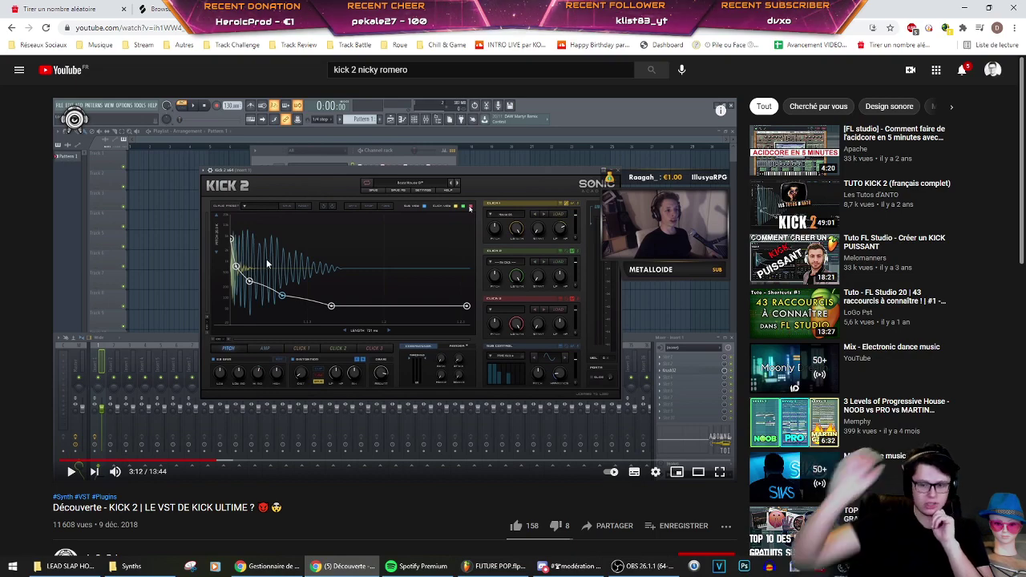
Step: Switch back to FL Studio, look through the Packs folder and audition kicks from the KICK subfolder of KOLBEIN SAMPLES
left_click(497, 567)
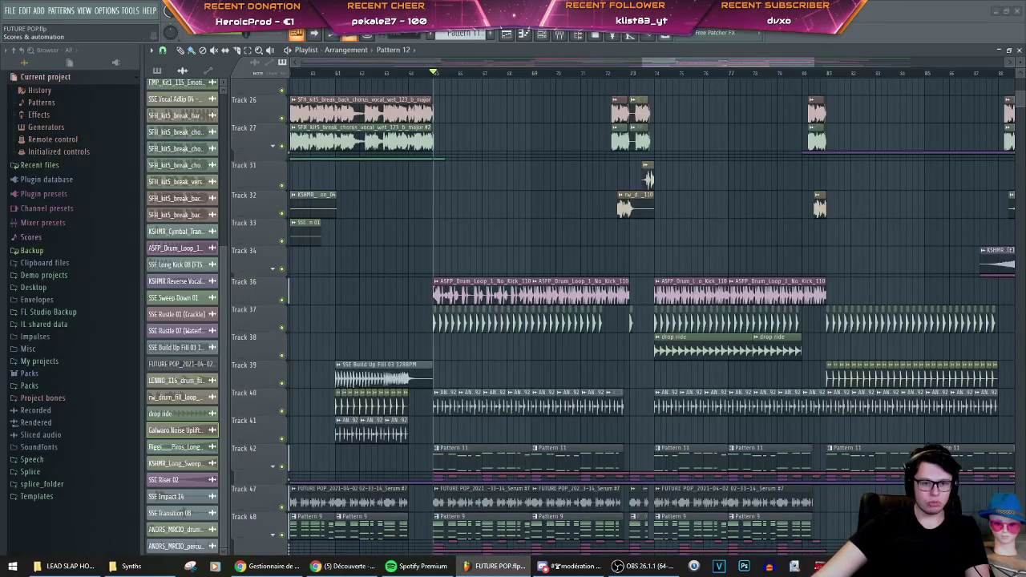
left_click(30, 384)
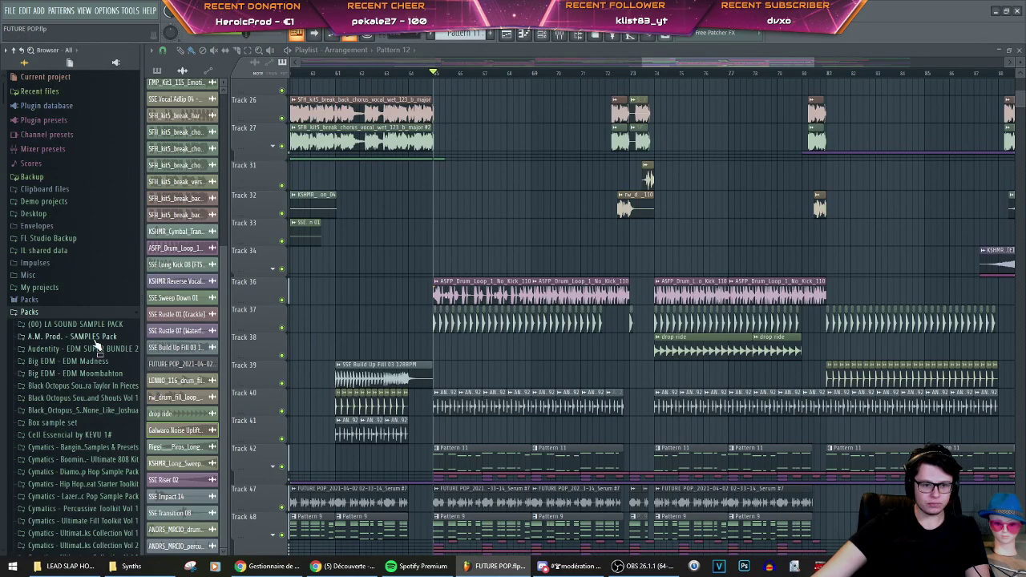
scroll(95, 347, "down", 10)
scroll(90, 321, "up", 5)
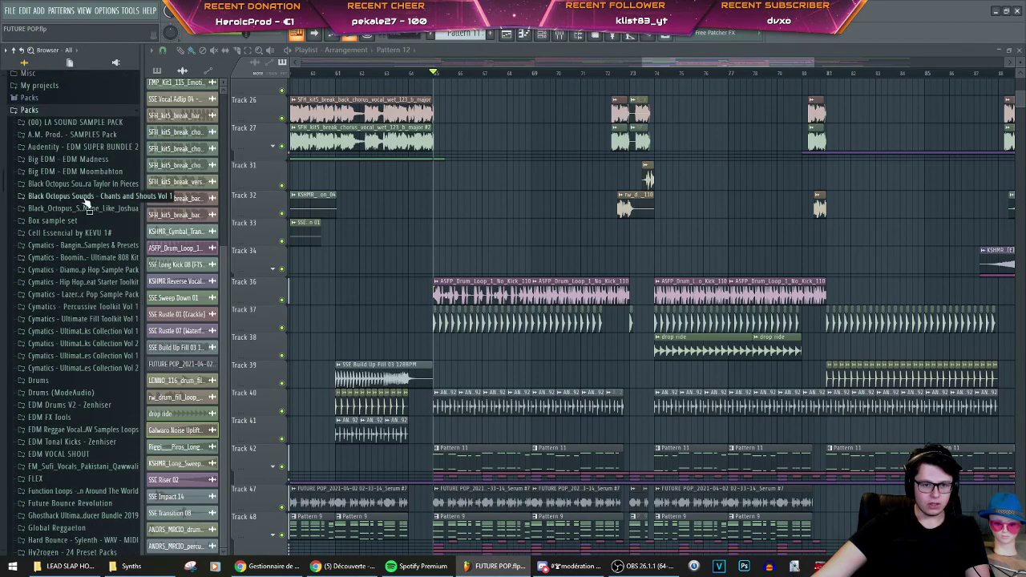
scroll(72, 304, "down", 10)
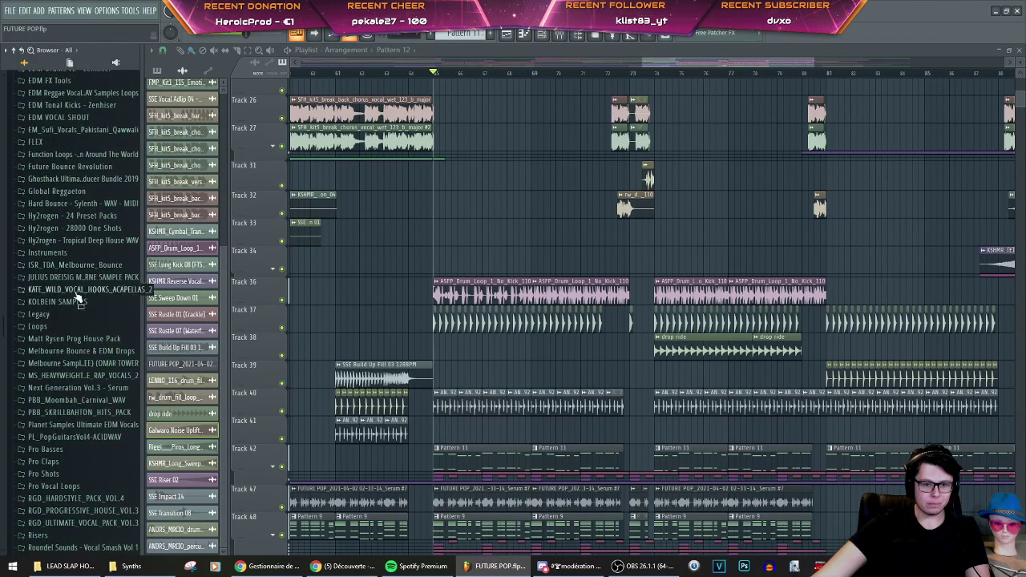
scroll(60, 441, "down", 2)
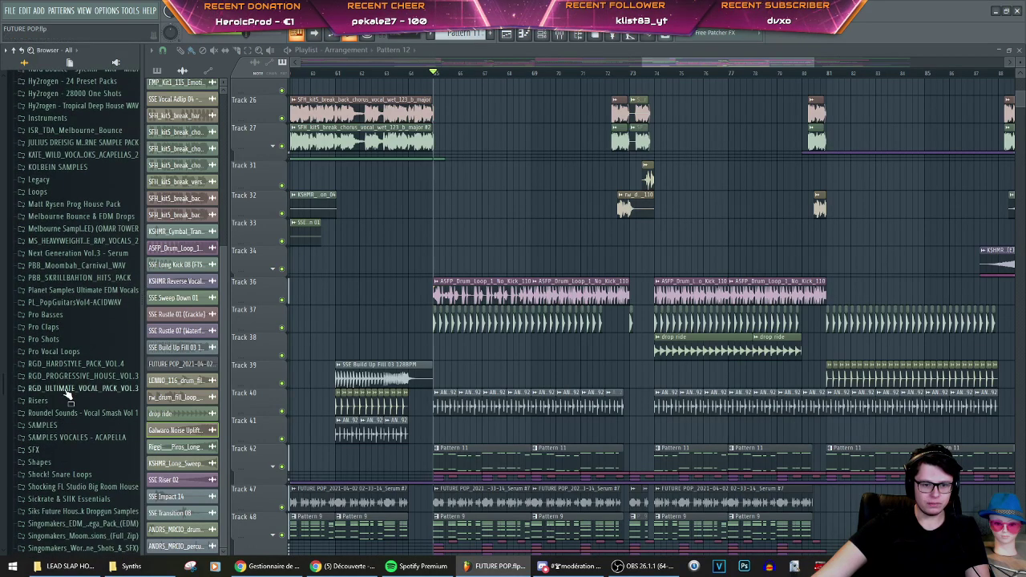
scroll(69, 395, "down", 6)
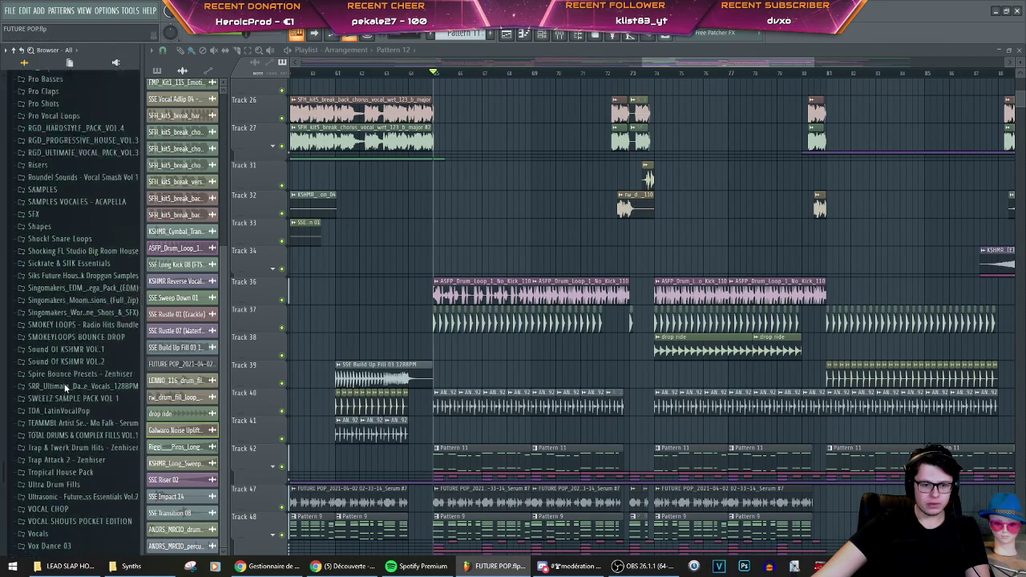
scroll(64, 383, "up", 1)
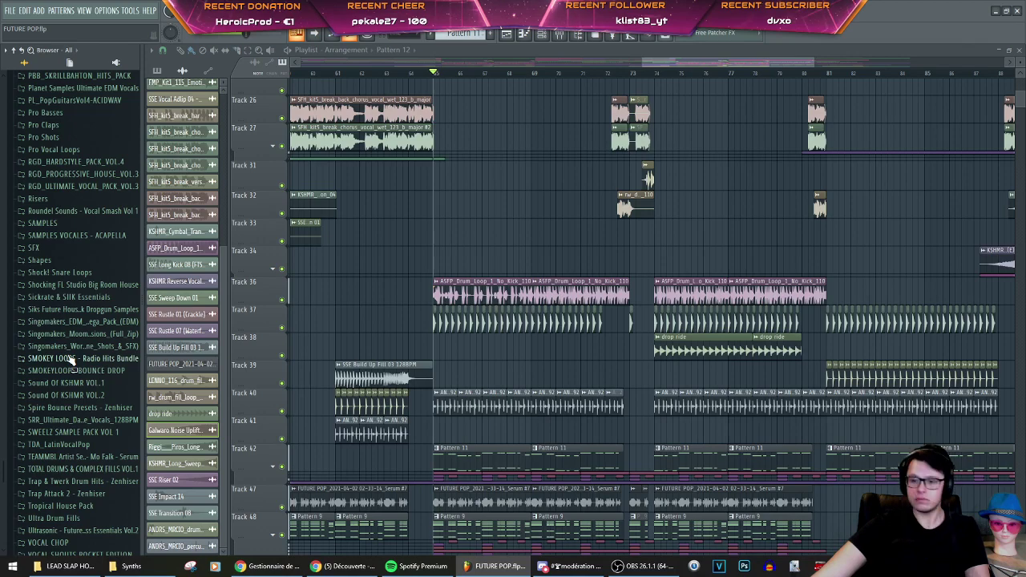
scroll(73, 209, "up", 2)
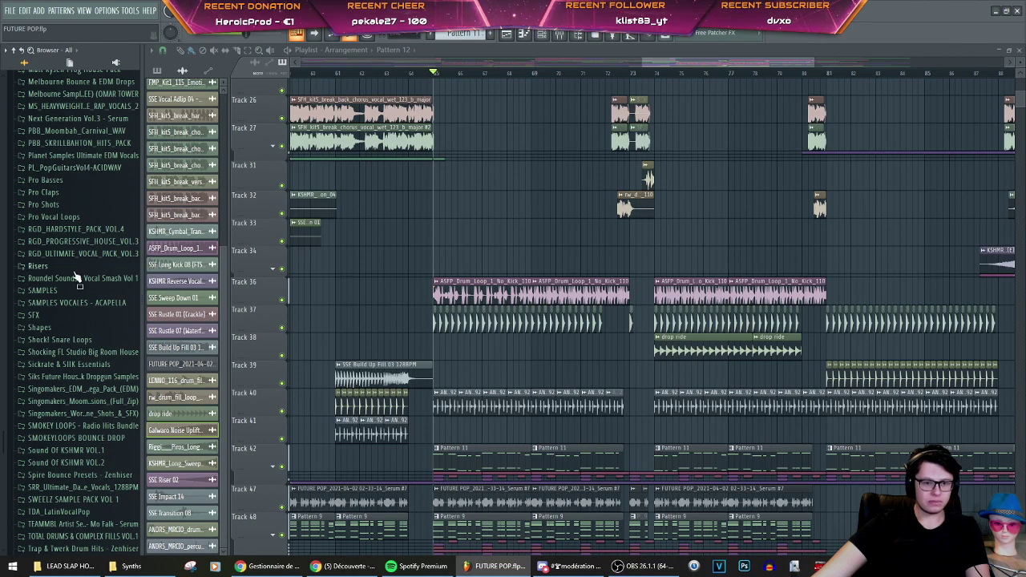
scroll(76, 265, "up", 4)
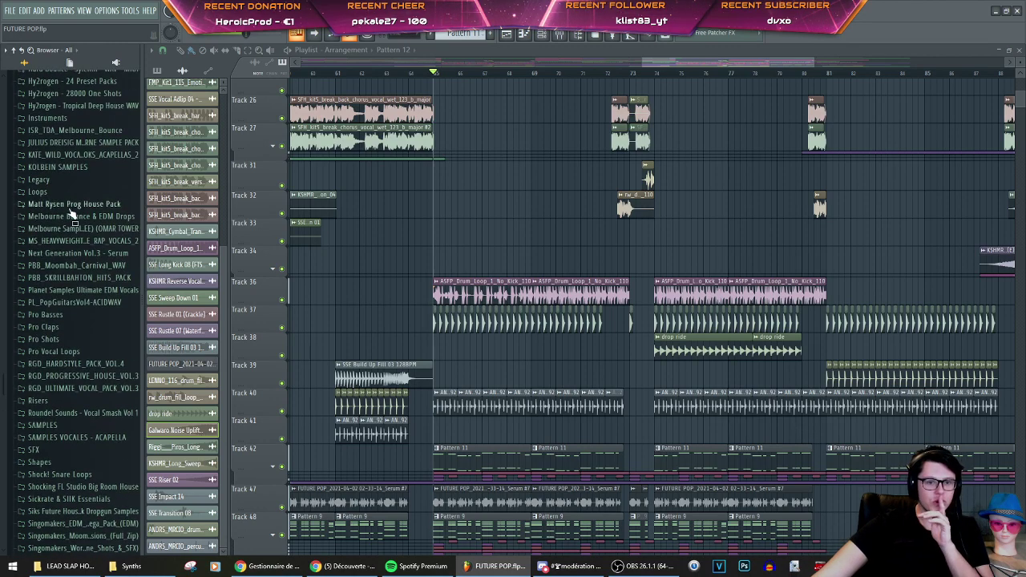
left_click(64, 168)
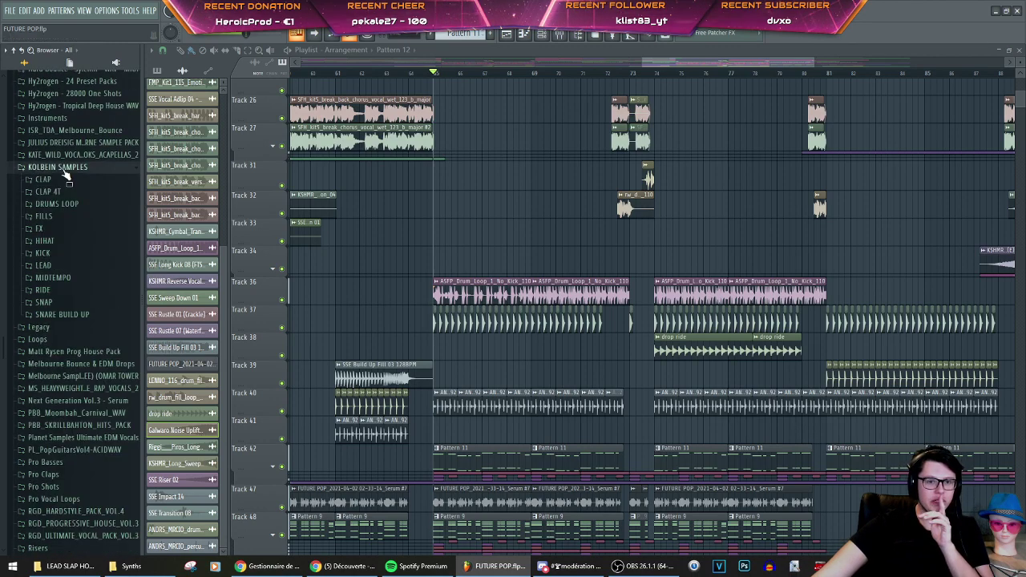
left_click(44, 253)
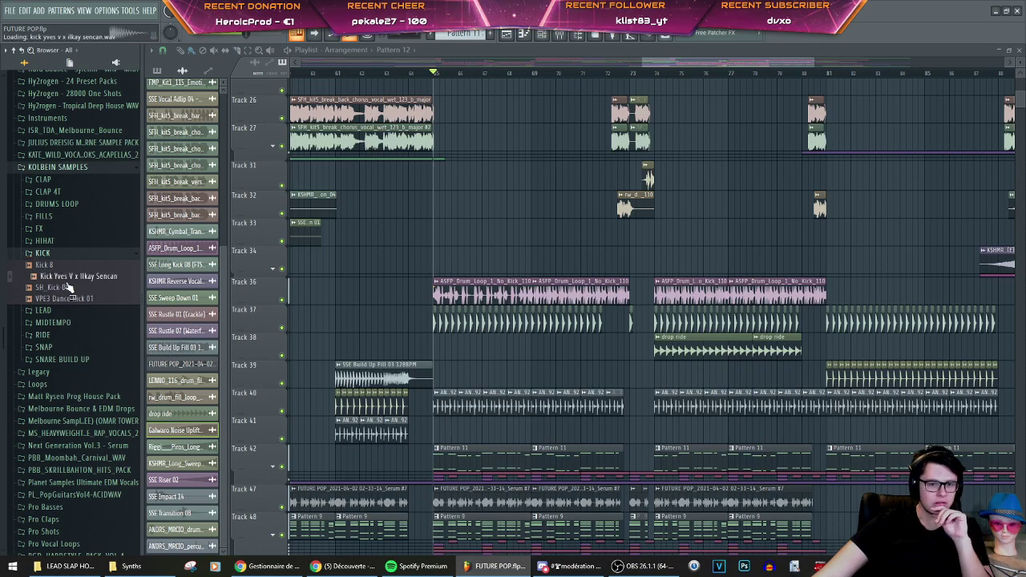
Step: Find the Matt Rysen Prog House Pack among the sample packs and audition the Kick samples of Kit 1 and Kit 2
scroll(69, 289, "up", 10)
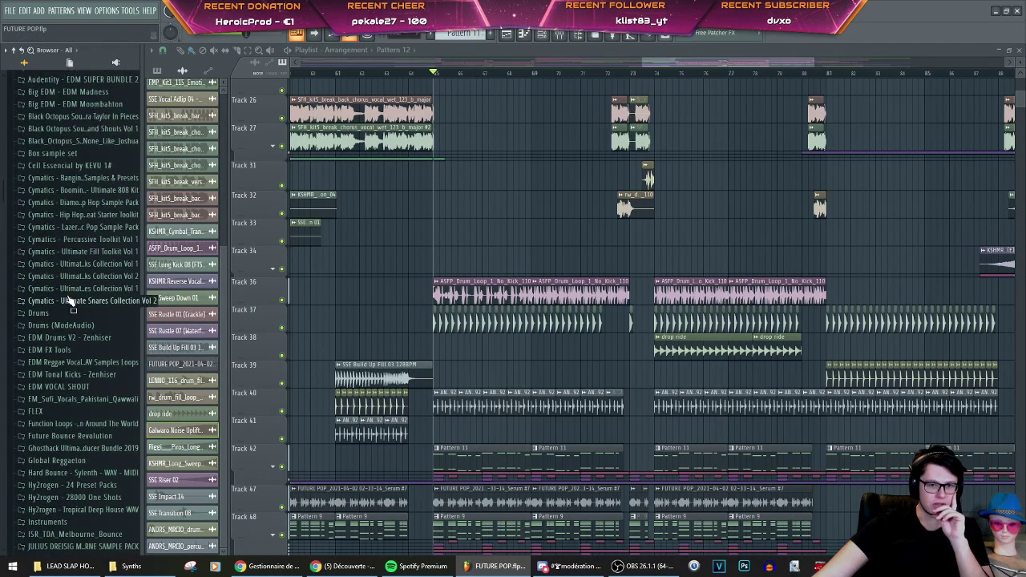
scroll(71, 301, "up", 2)
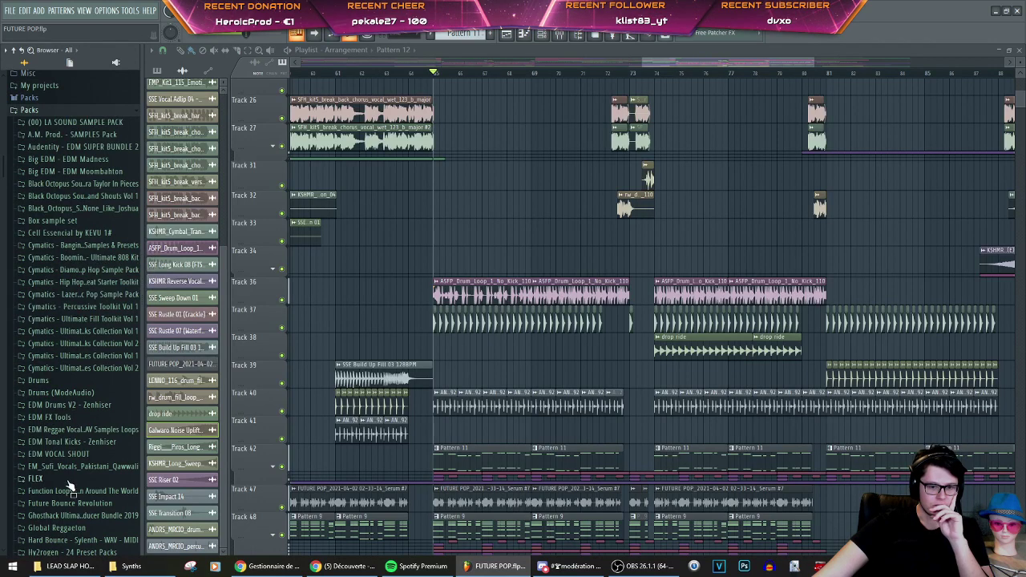
scroll(79, 503, "down", 2)
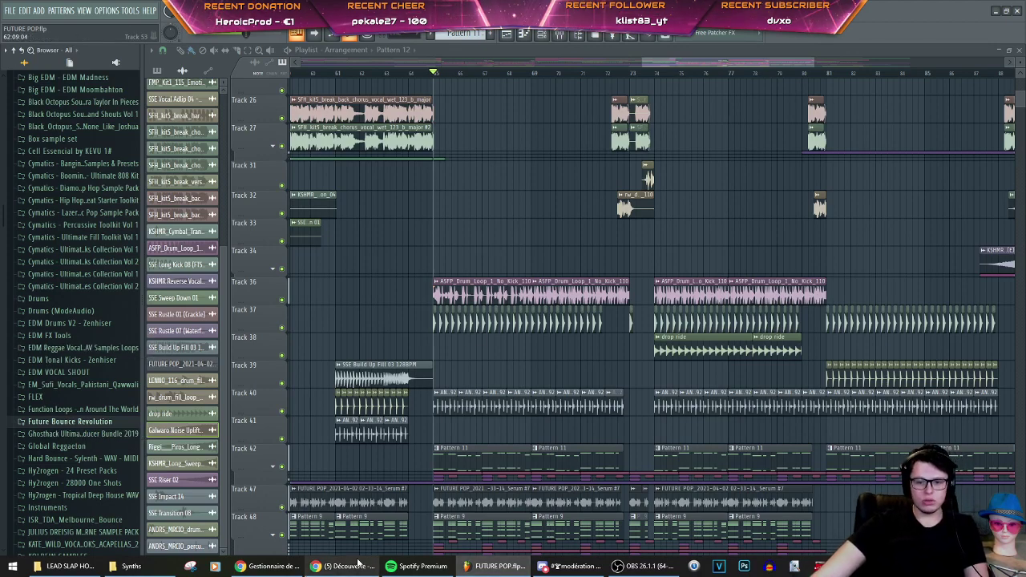
scroll(108, 409, "down", 6)
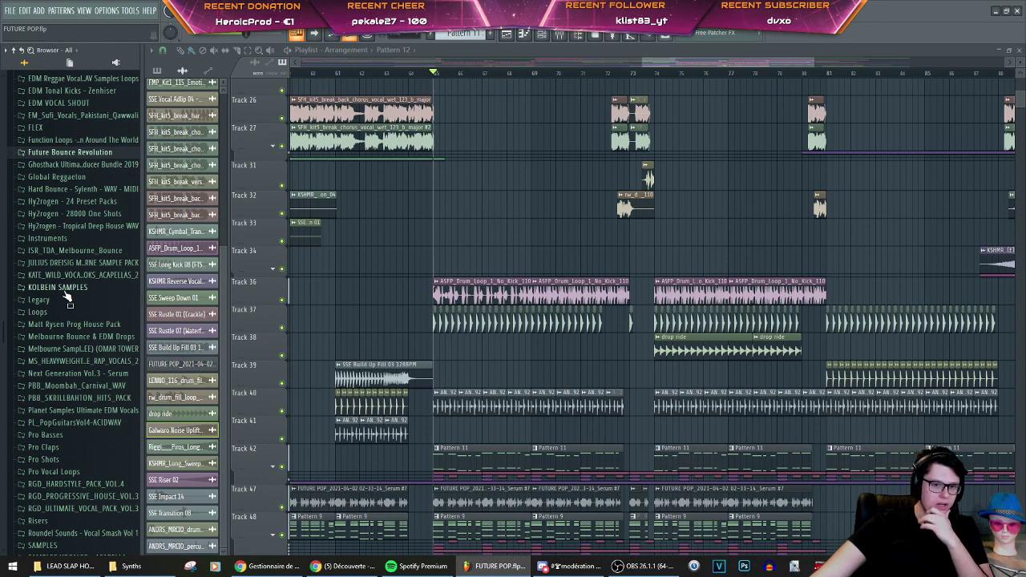
scroll(69, 299, "down", 2)
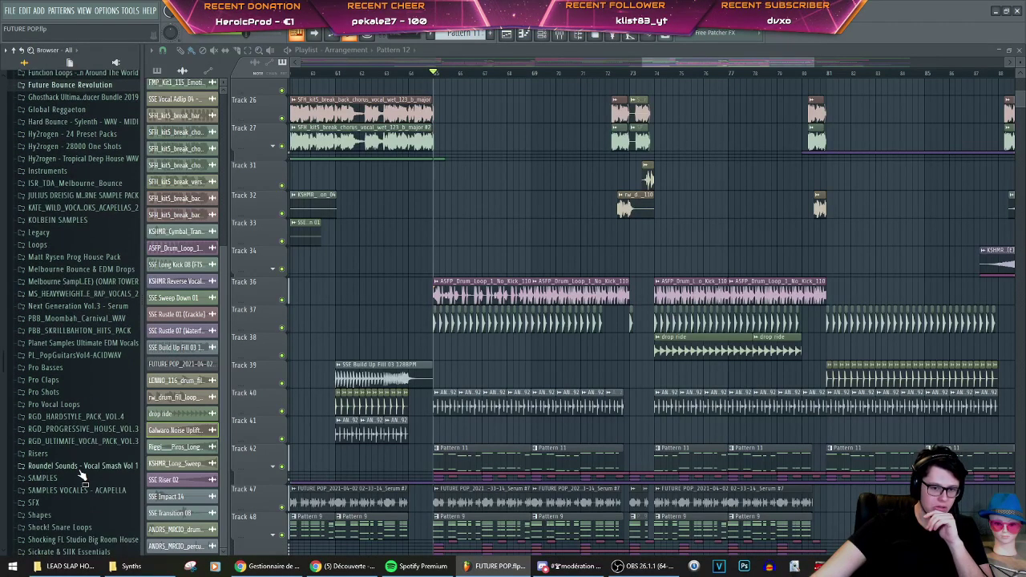
left_click(54, 259)
left_click(56, 271)
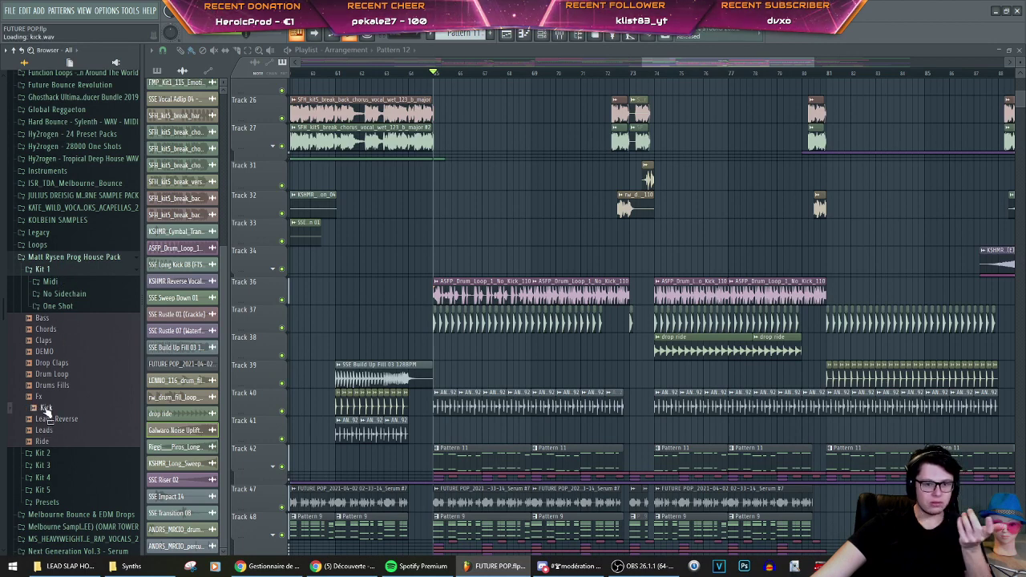
left_click(56, 271)
left_click(46, 282)
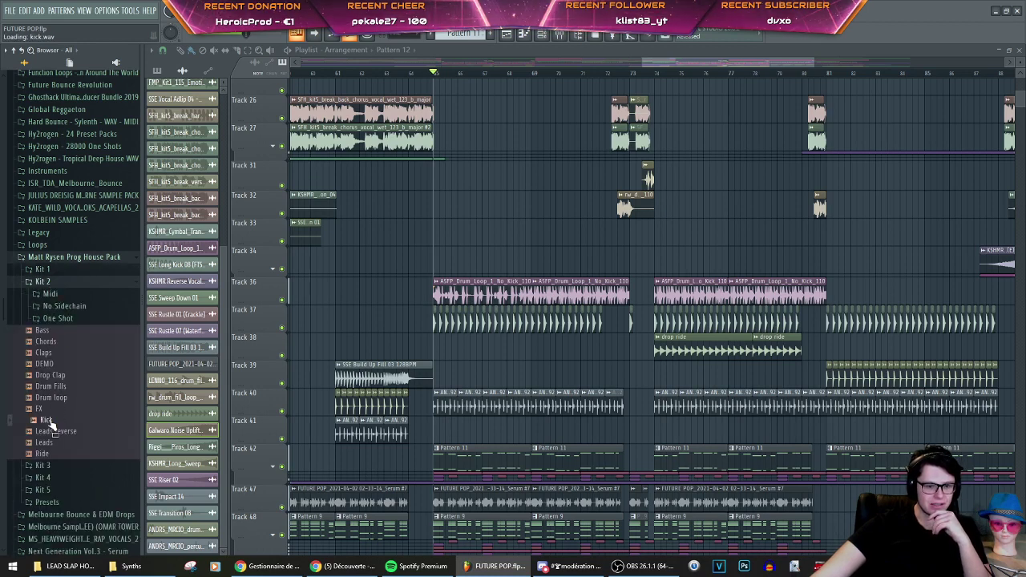
Step: Audition the Kick samples of Kit 3 and Kit 4 in the Matt Rysen pack and collapse the kit folders
left_click(43, 282)
left_click(45, 293)
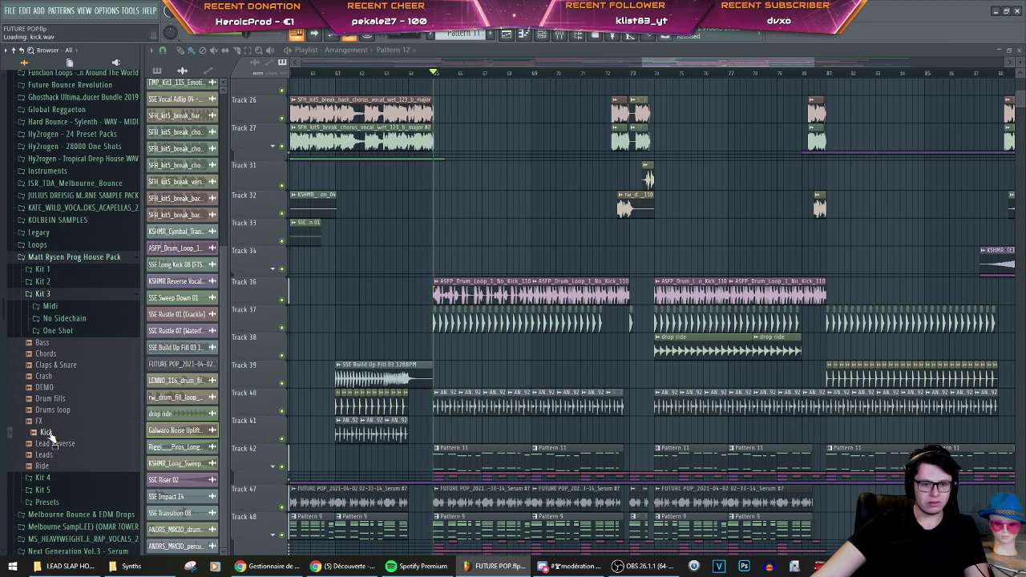
left_click(44, 293)
left_click(44, 306)
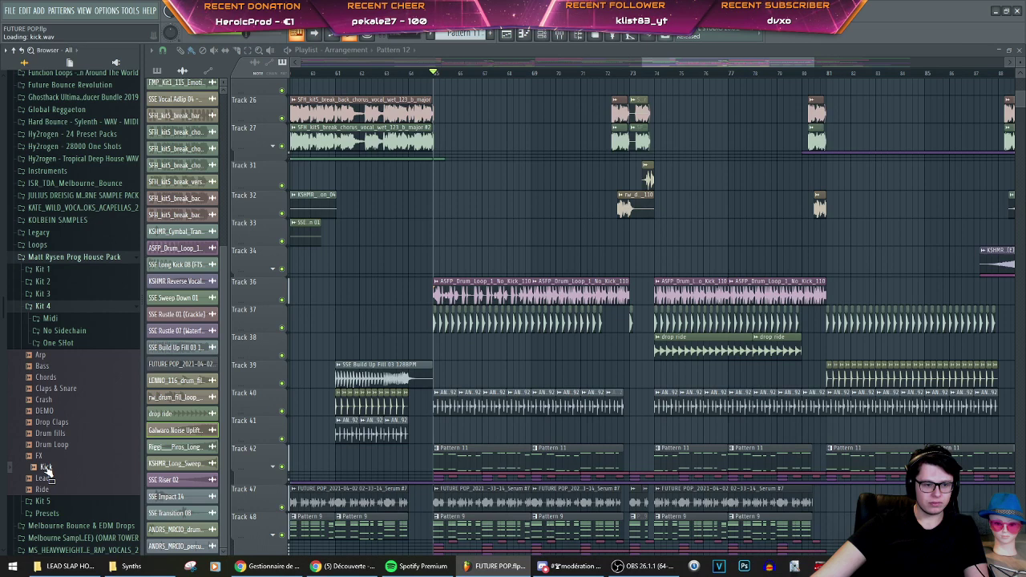
left_click(46, 308)
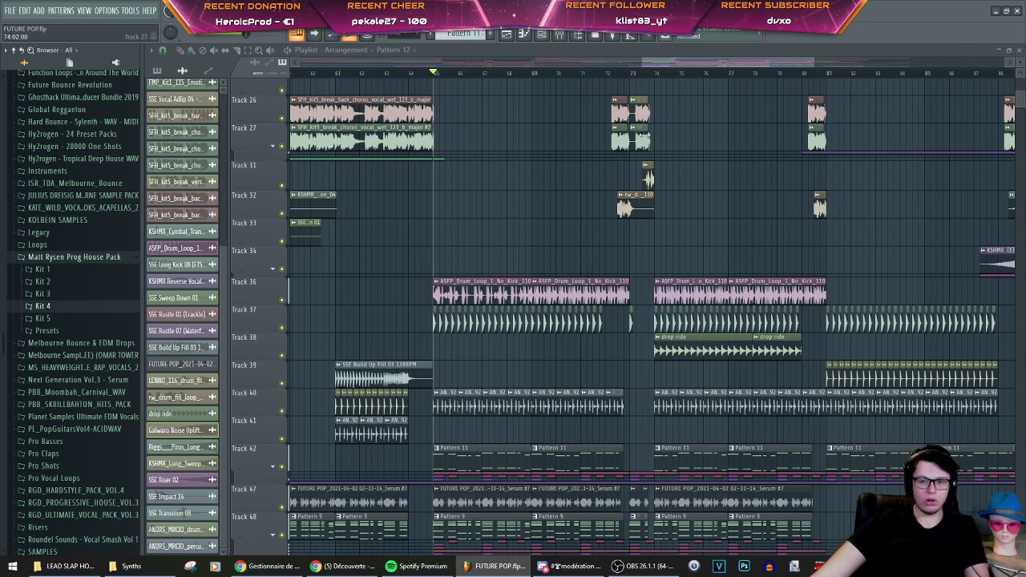
Step: Look over the whole arrangement in the playlist and save the FUTURE POP project
scroll(543, 241, "down", 5)
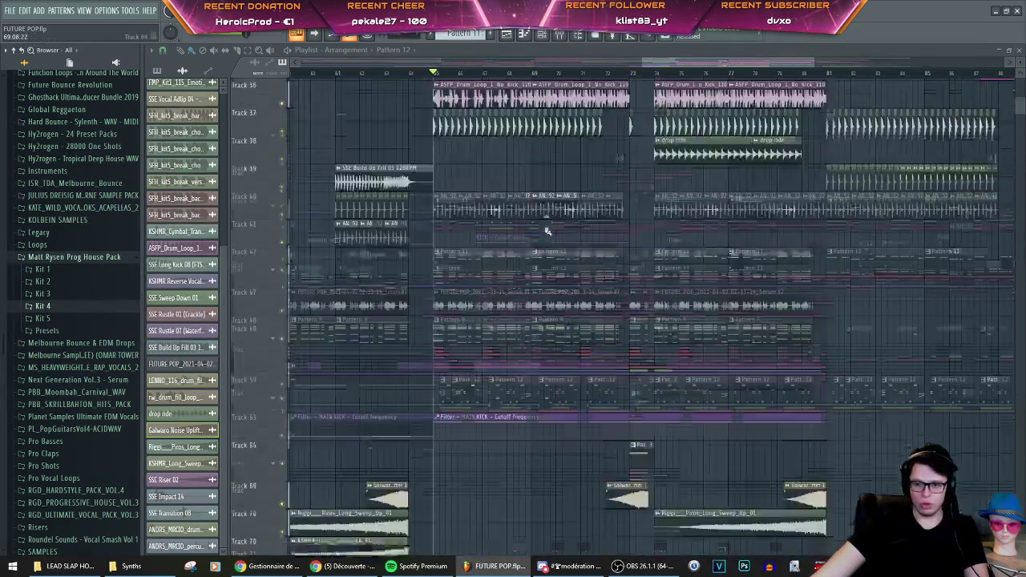
scroll(549, 232, "up", 8)
scroll(551, 233, "down", 5)
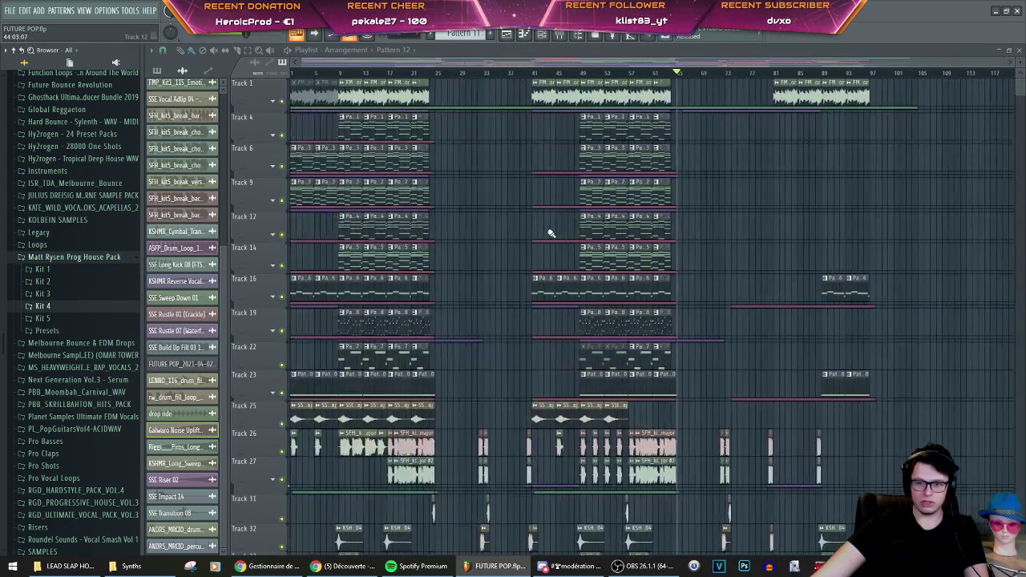
scroll(754, 225, "down", 6)
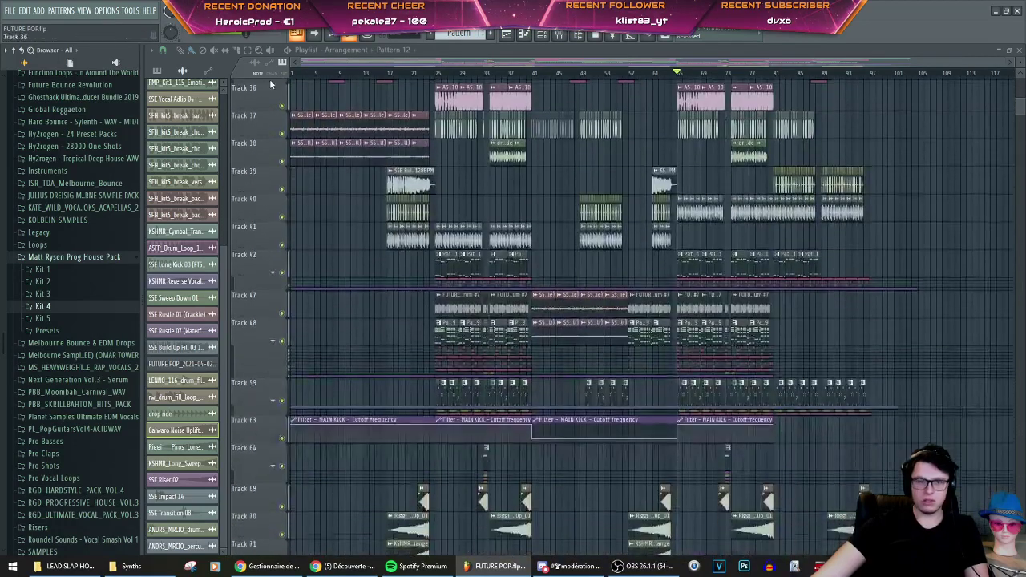
left_click(9, 11)
left_click(32, 63)
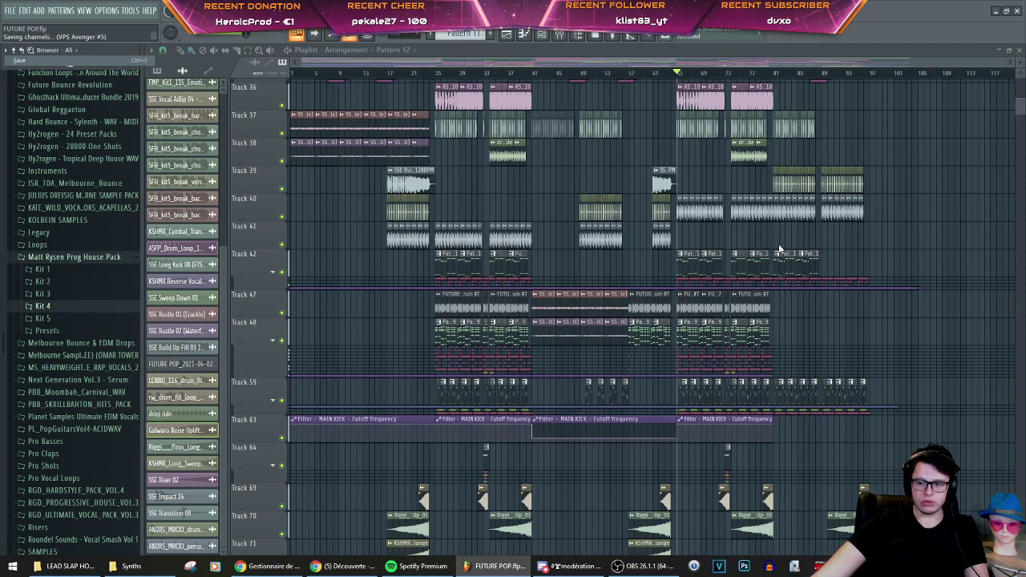
Step: Play the song from bar 1 and review the playlist tracks from Track 1 down to the automation clips
scroll(775, 225, "up", 6)
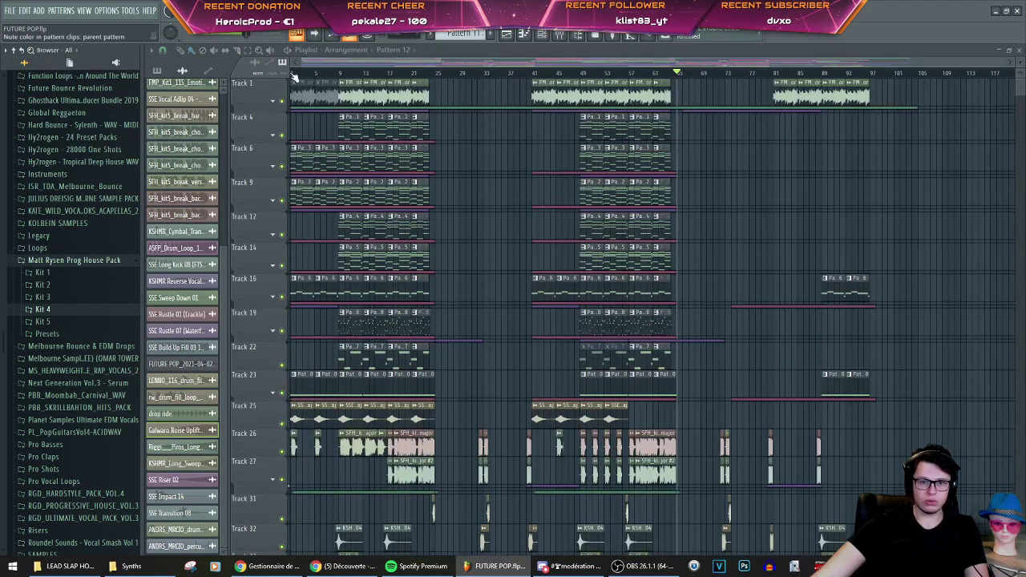
left_click(293, 76)
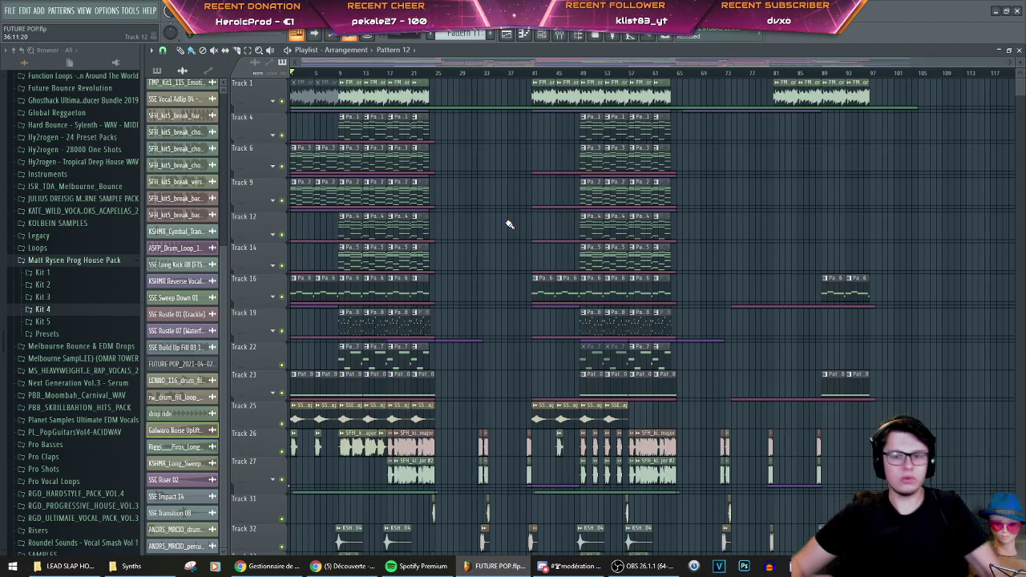
scroll(768, 124, "down", 15)
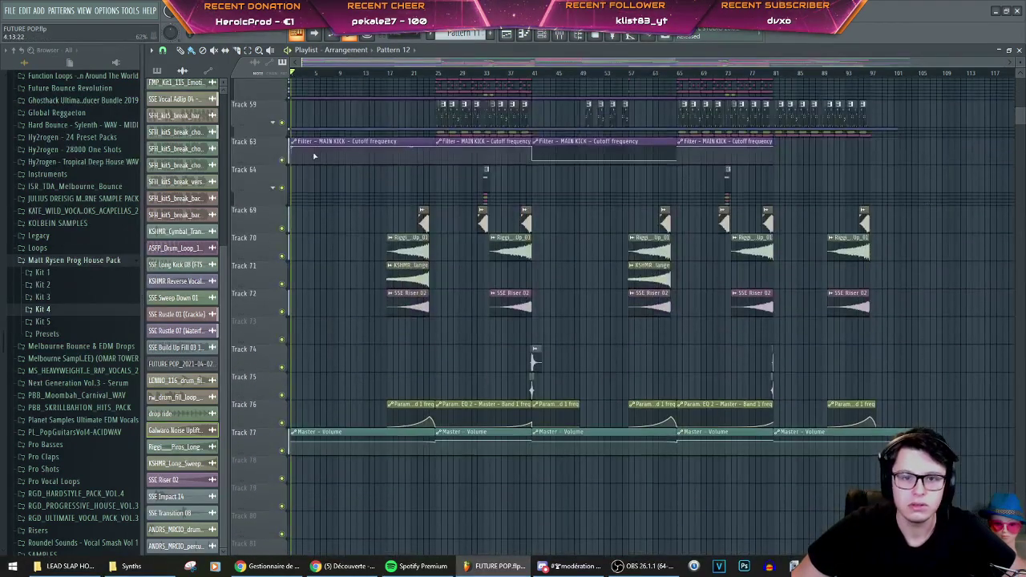
scroll(336, 165, "up", 15)
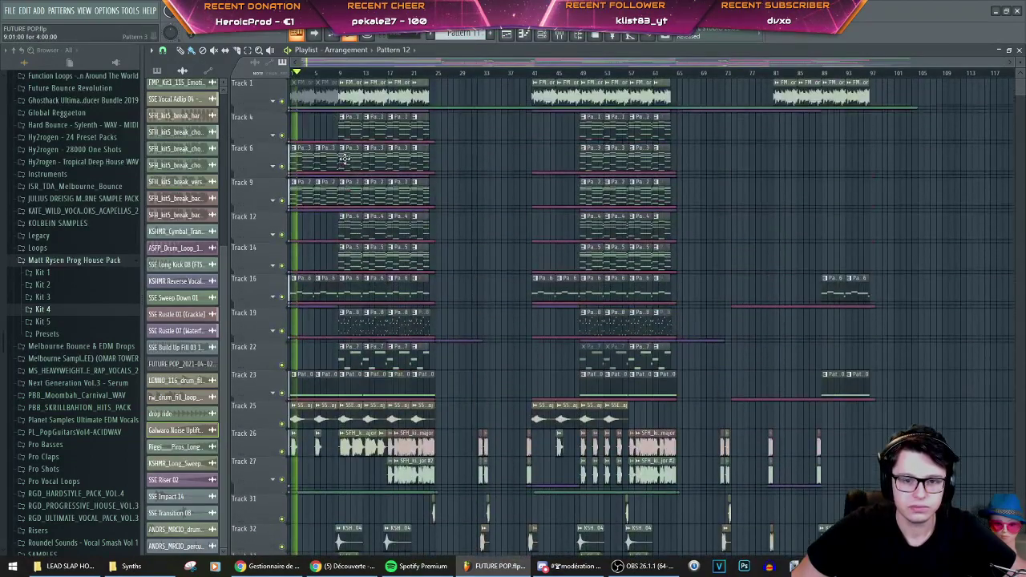
scroll(431, 182, "down", 12)
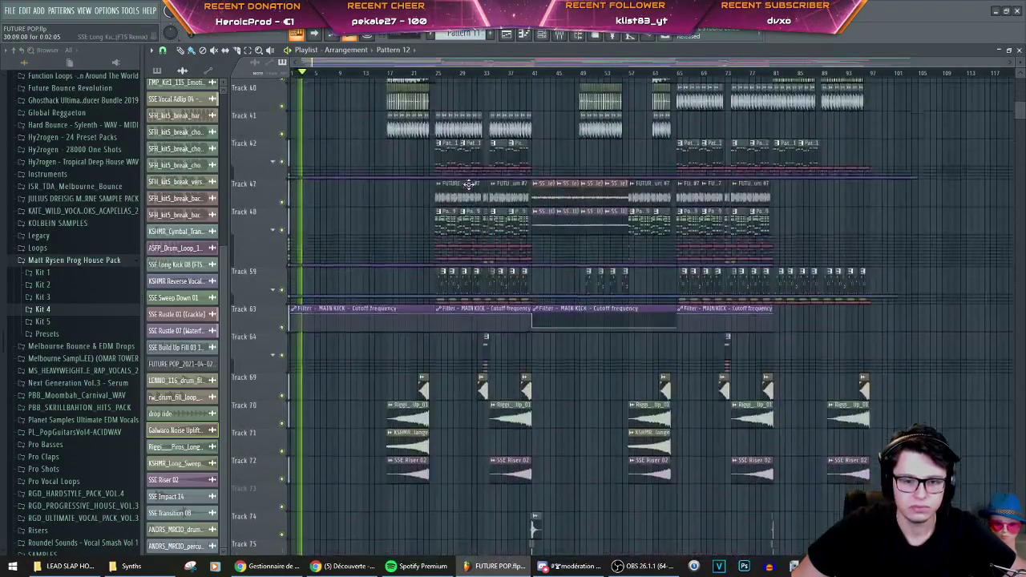
Step: Examine the intro, first drop, break and build-up tracks of the playlist while the song plays up to the second drop
scroll(607, 230, "down", 2)
scroll(607, 230, "up", 10)
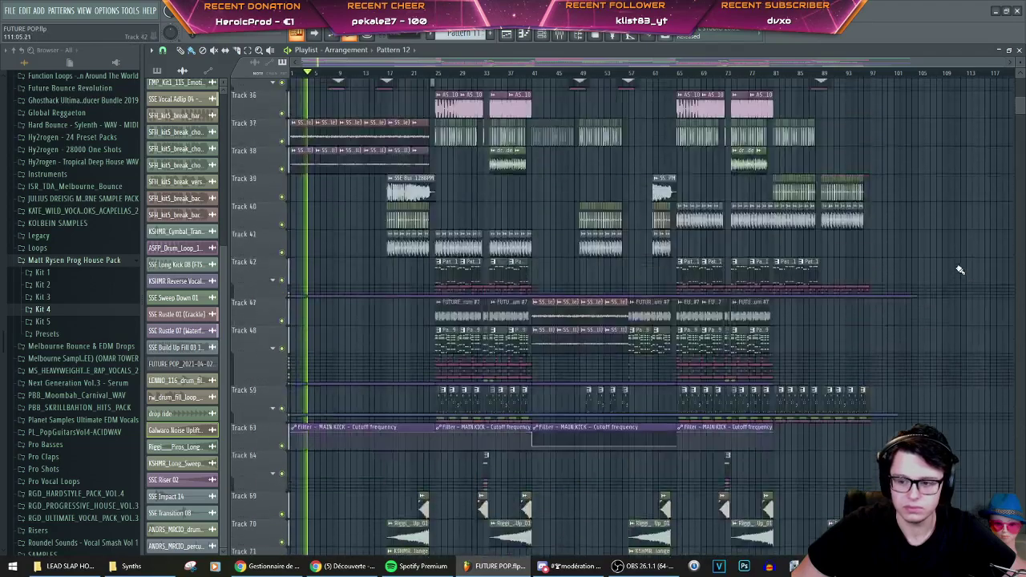
scroll(957, 268, "up", 3)
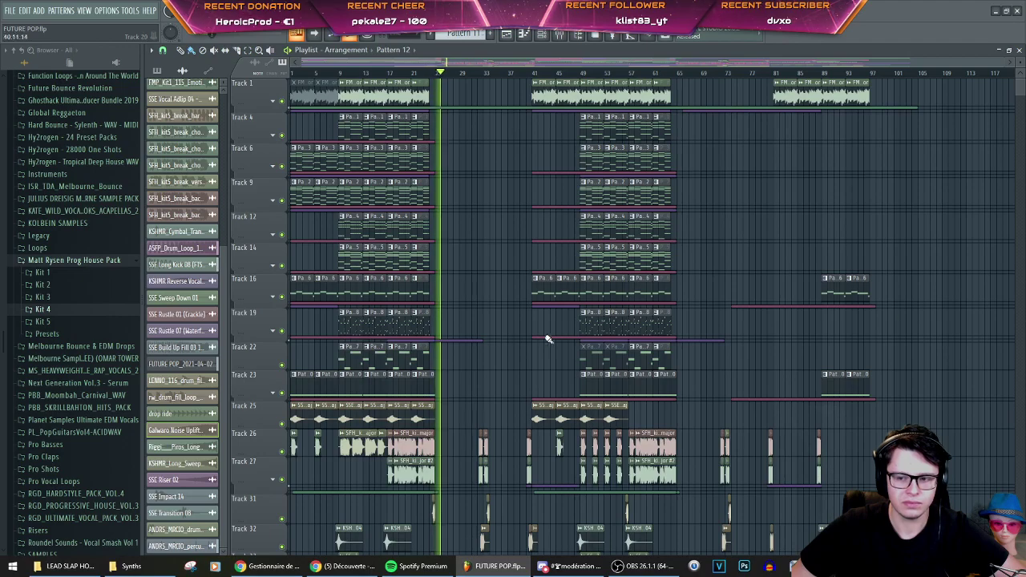
scroll(959, 295, "down", 15)
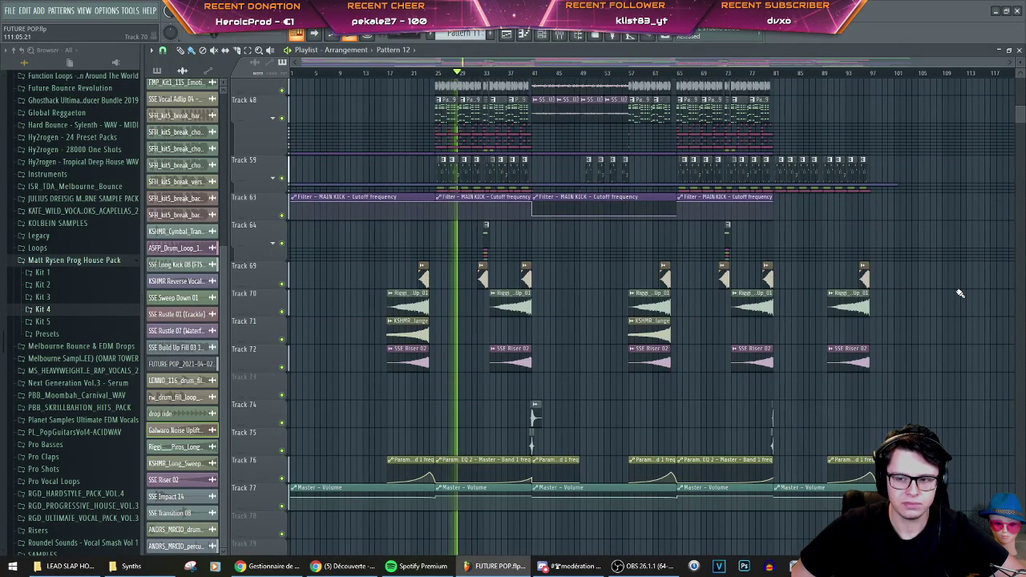
scroll(960, 294, "up", 8)
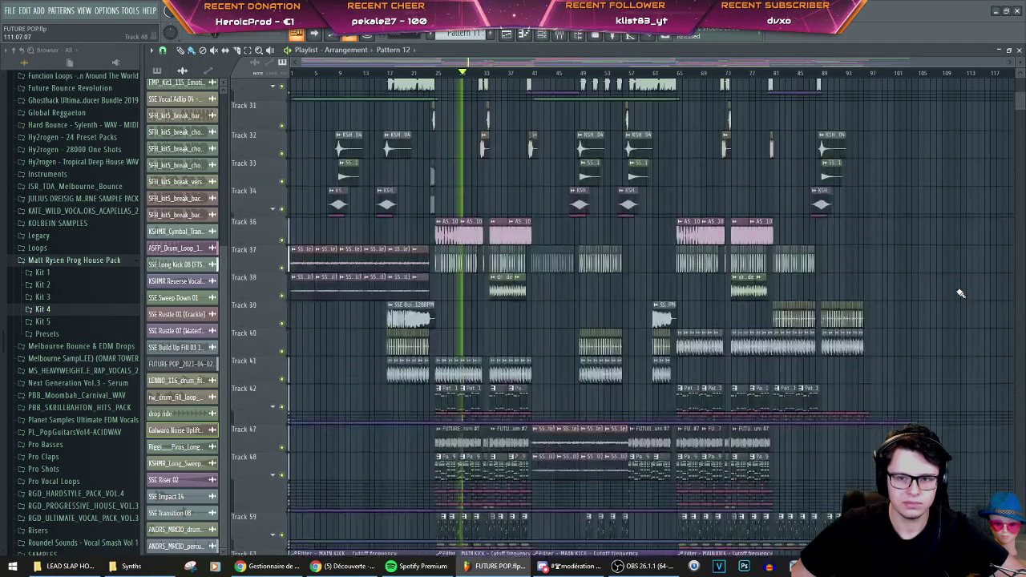
scroll(961, 294, "down", 4)
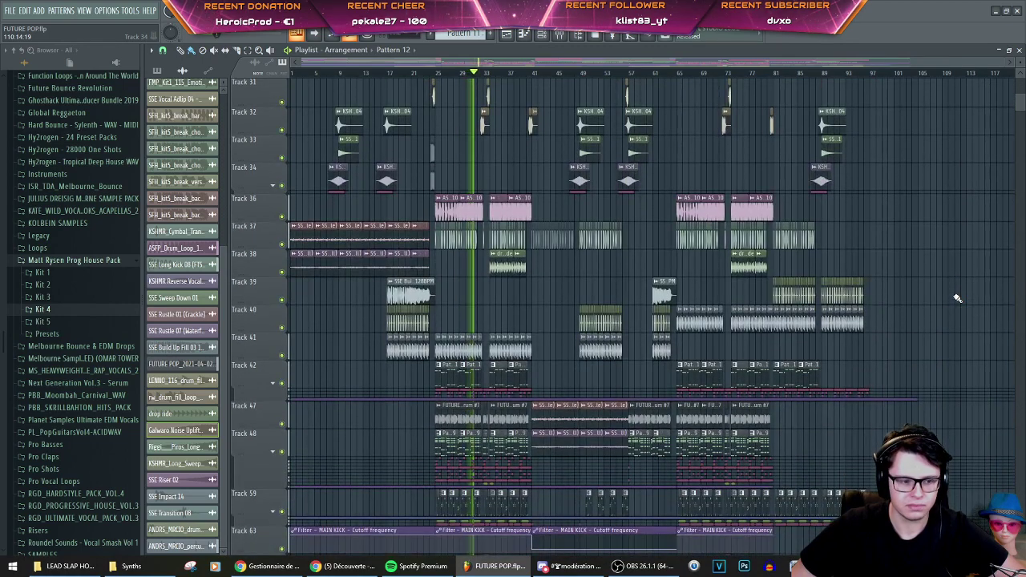
scroll(957, 298, "up", 4)
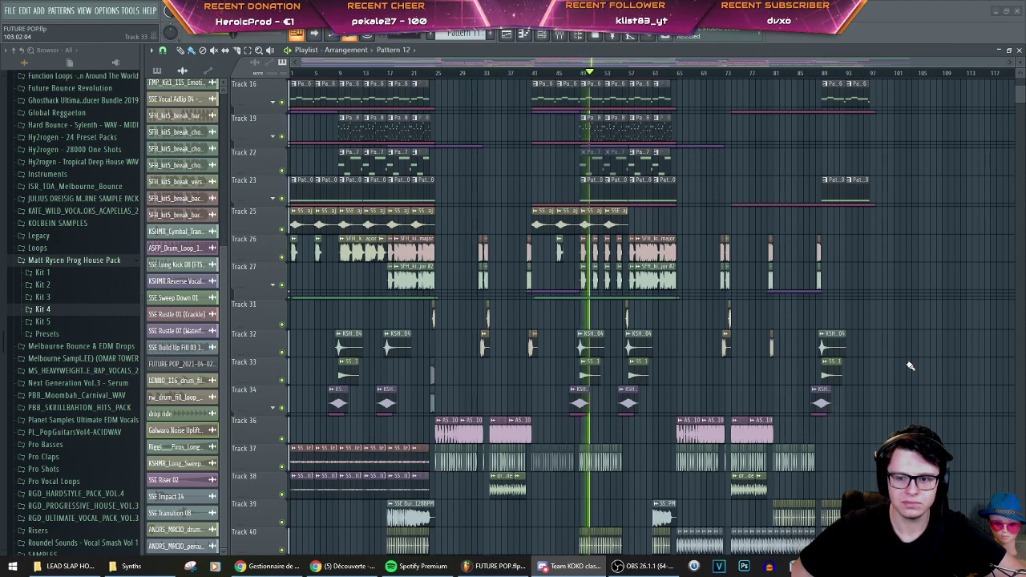
scroll(911, 365, "down", 10)
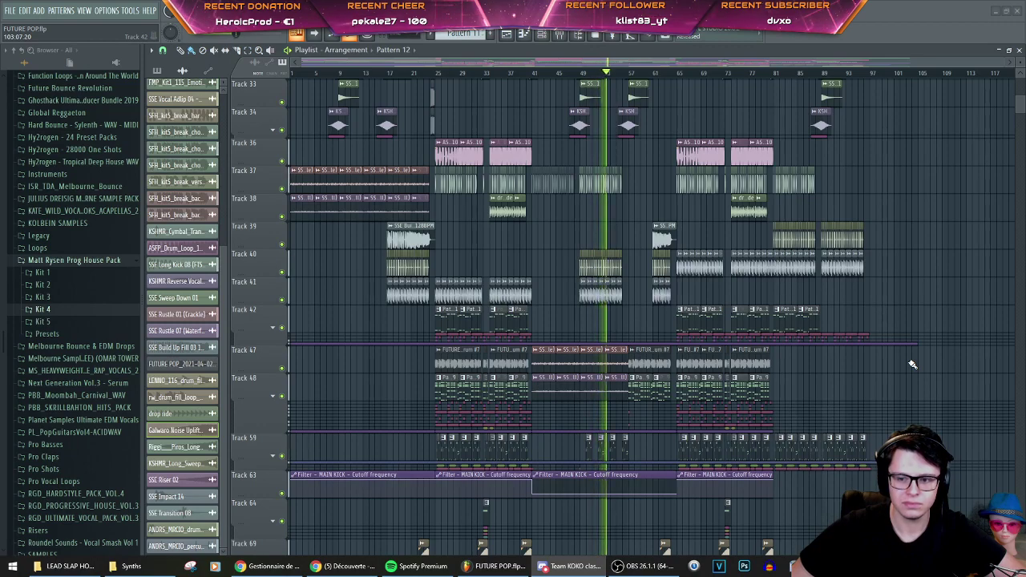
scroll(913, 364, "up", 12)
scroll(912, 365, "up", 3)
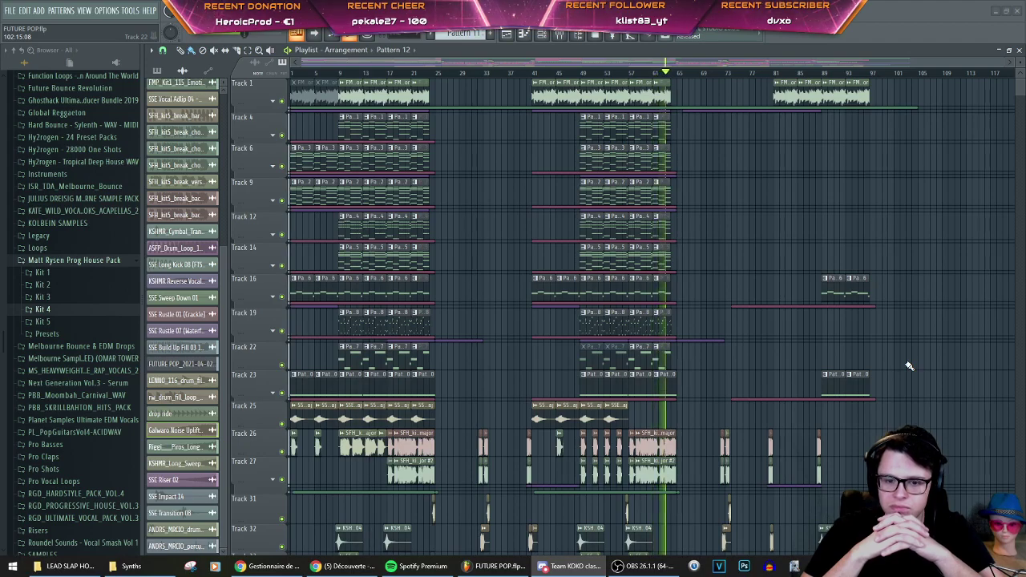
scroll(909, 367, "down", 10)
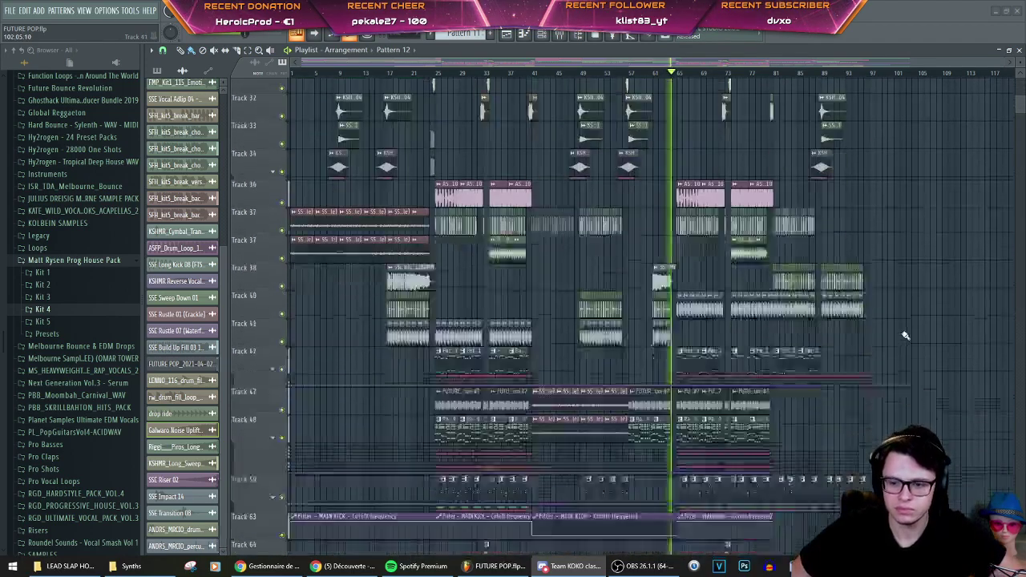
Step: Examine the second drop from bar 65 closely during playback, covering its vocal, effect, drum and synth tracks
scroll(790, 341, "up", 8)
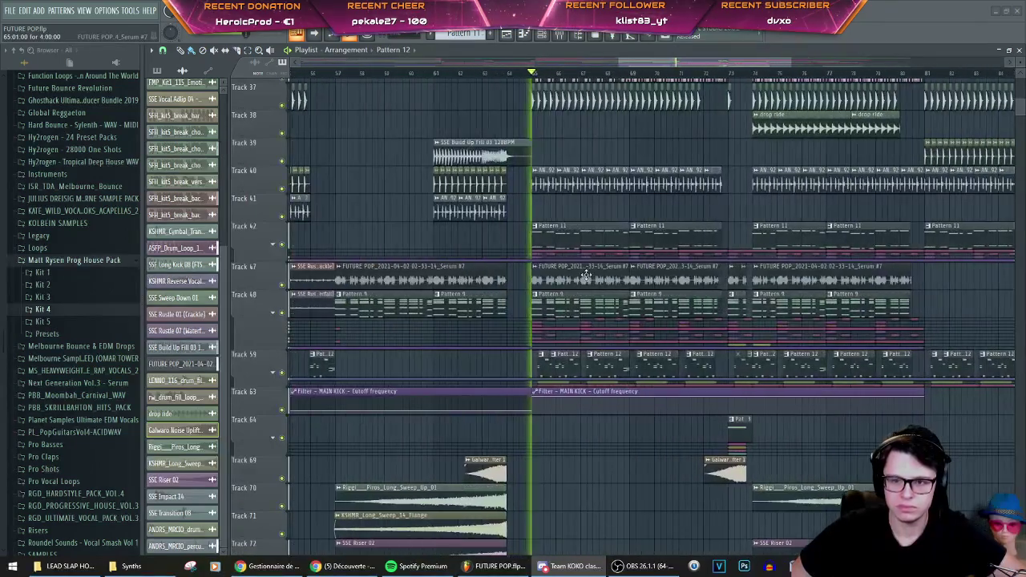
scroll(539, 190, "up", 7)
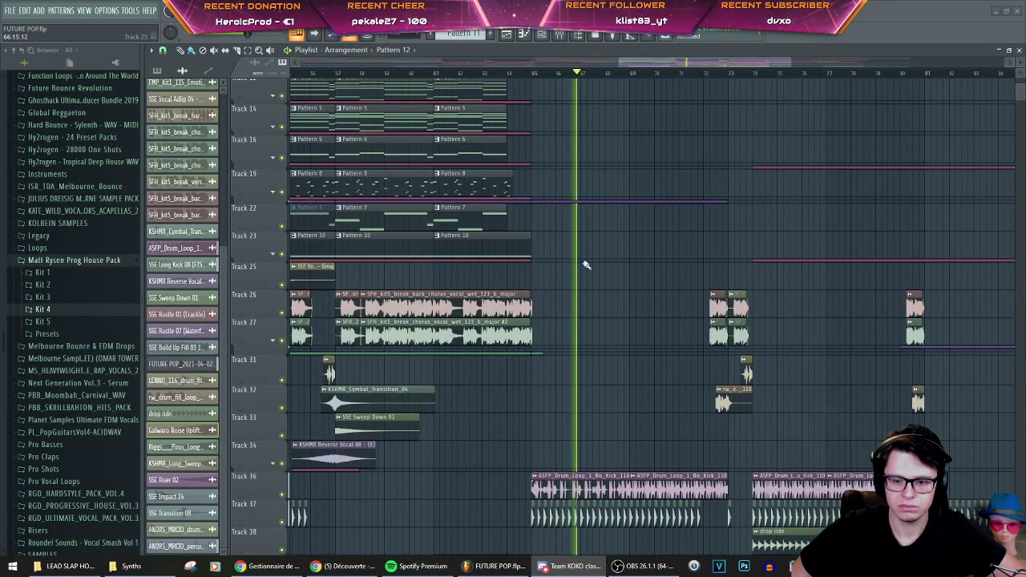
scroll(601, 264, "down", 5)
scroll(602, 263, "up", 5)
scroll(602, 263, "down", 3)
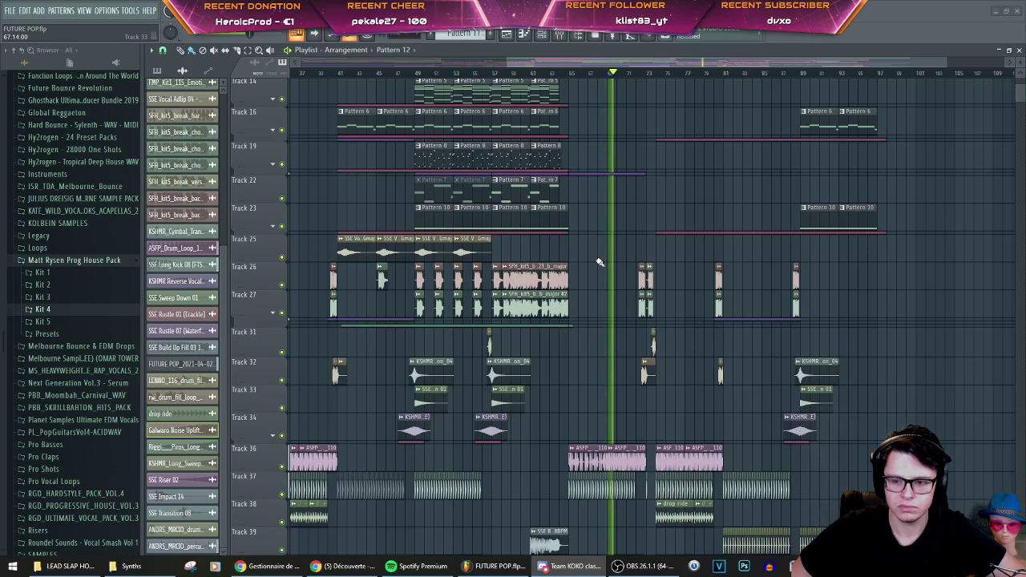
scroll(850, 286, "down", 2)
scroll(949, 287, "up", 1)
scroll(936, 281, "down", 1)
scroll(937, 281, "down", 4)
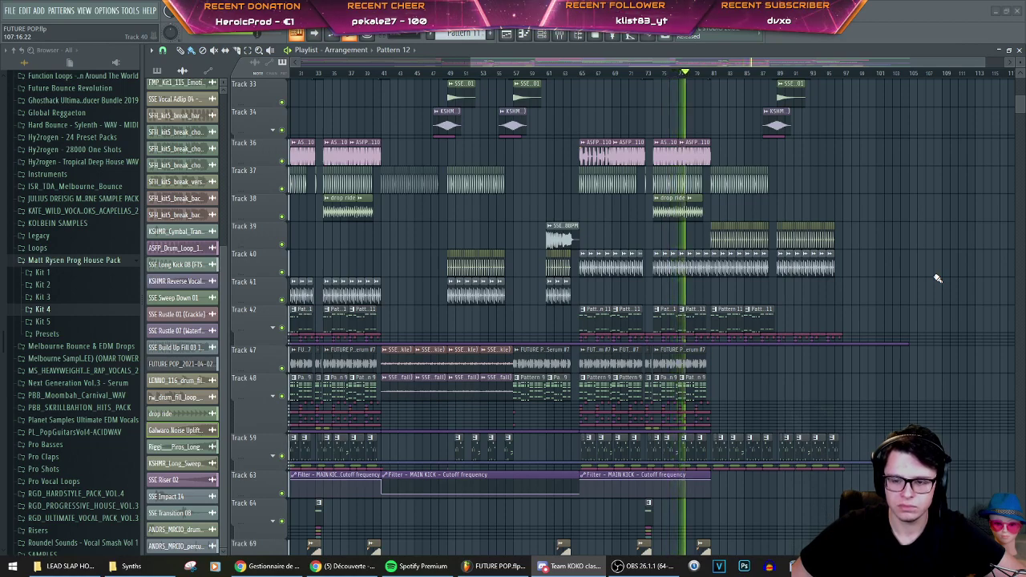
Step: Copy the second build-up's KSHMR_Long_Sweep_14_Flange clip on Track 71 to about bar 90, aligned with the last SSE Riser 02
scroll(938, 278, "down", 4)
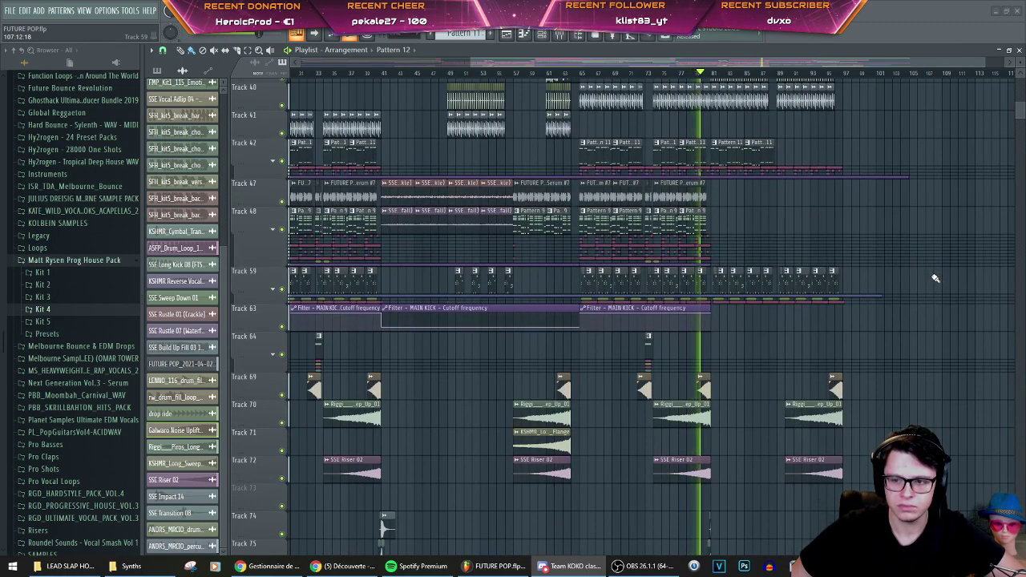
scroll(936, 278, "up", 3)
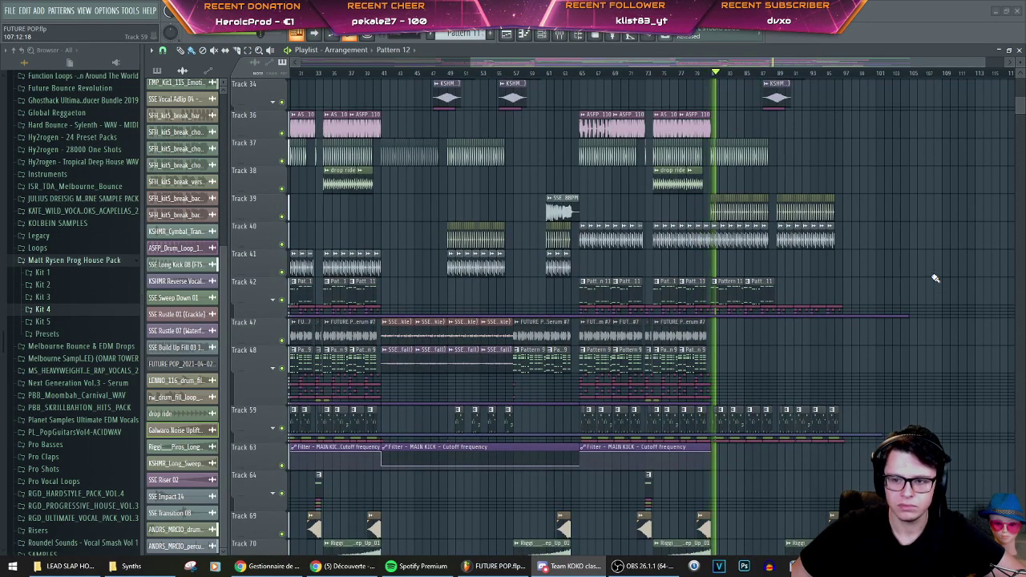
scroll(936, 278, "up", 2)
scroll(936, 278, "up", 8)
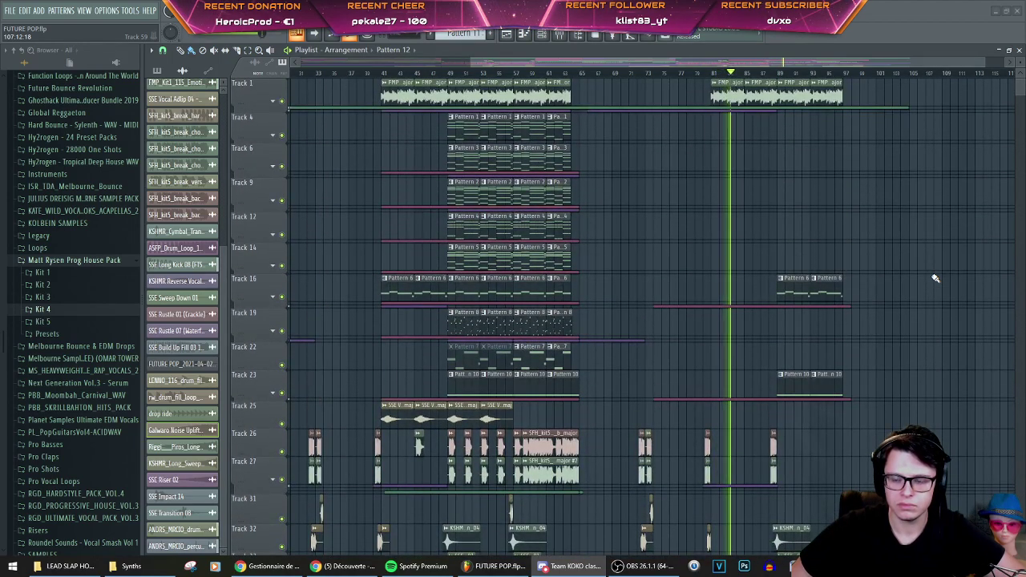
scroll(935, 278, "down", 10)
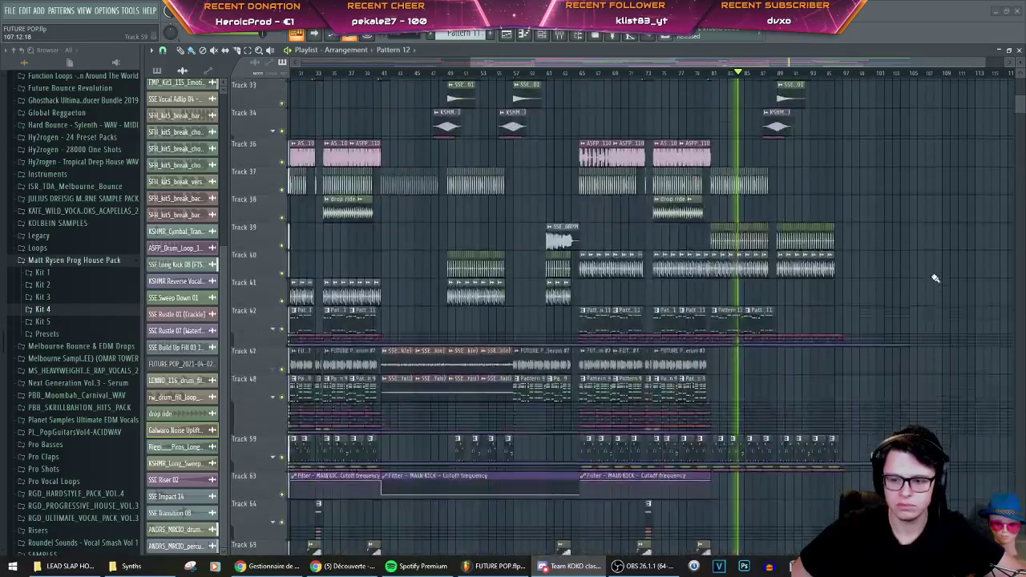
scroll(936, 278, "down", 11)
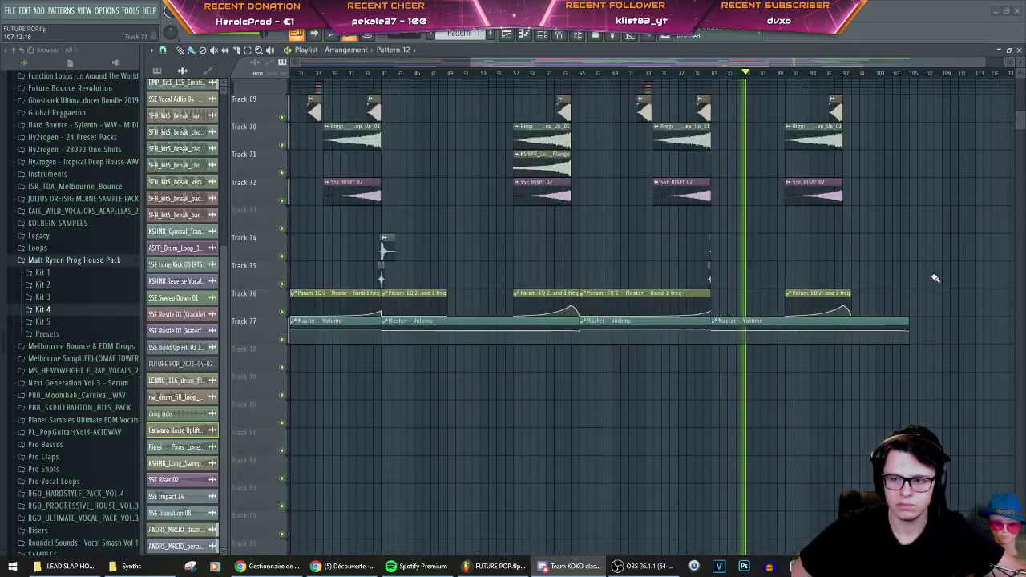
scroll(935, 280, "up", 2)
scroll(935, 280, "down", 2, "ctrl")
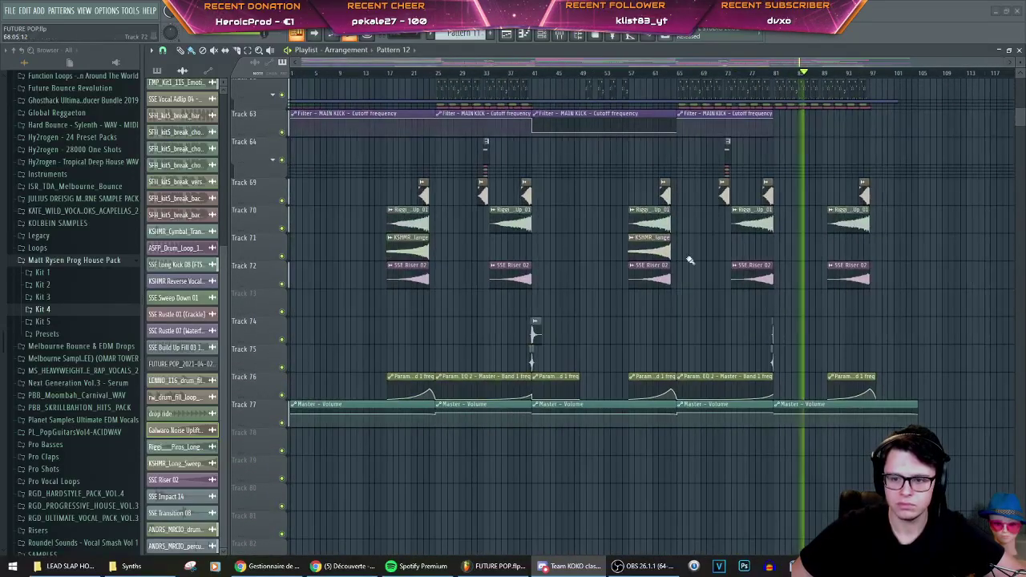
left_click_drag(656, 250, 851, 248, "shift")
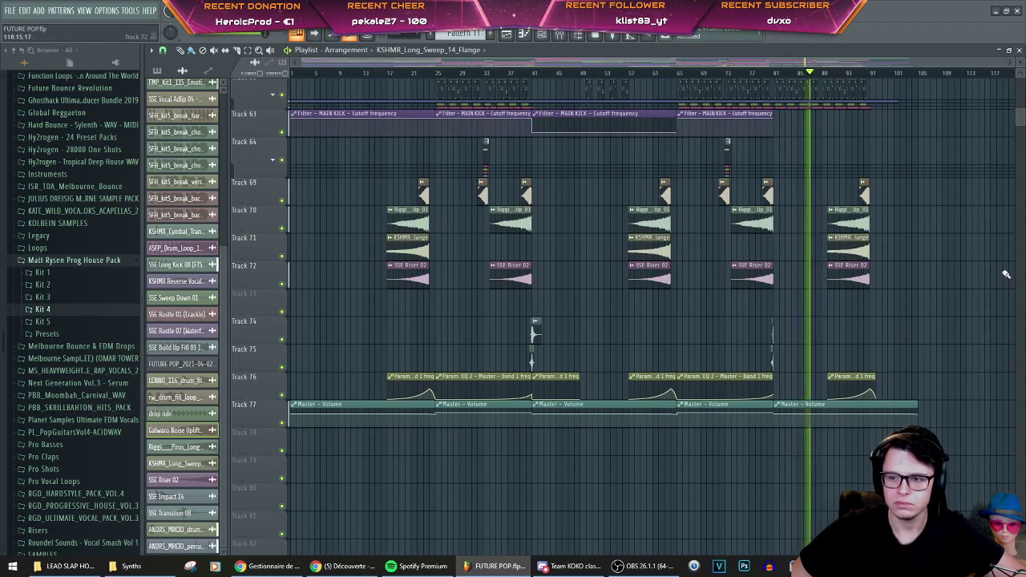
Step: Extend the later guitar loop cutoff automation clip on Track 3 to about bar 95, collapse the Track 1 group and stop playback
scroll(879, 267, "up", 3, "ctrl")
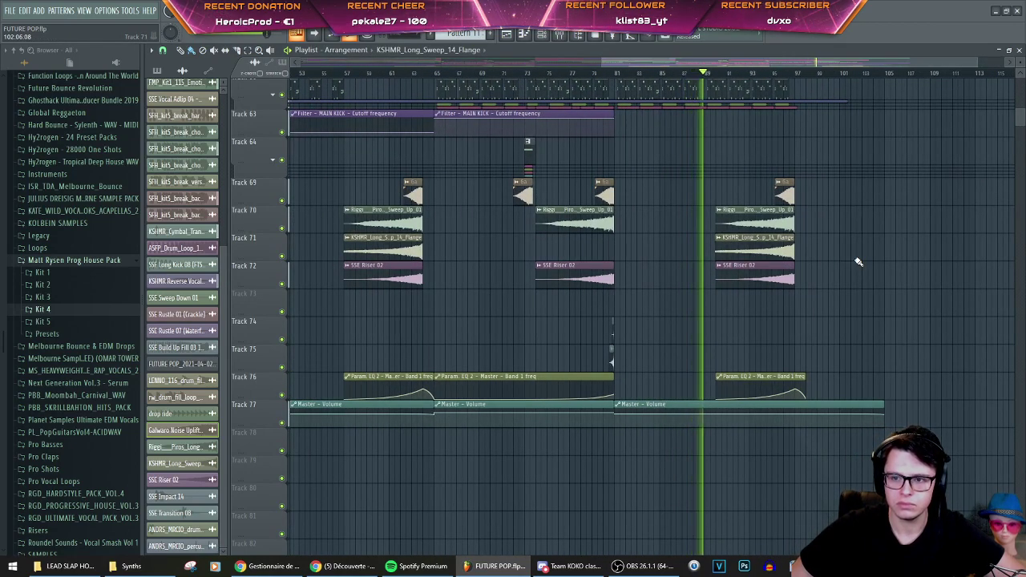
scroll(882, 261, "up", 3)
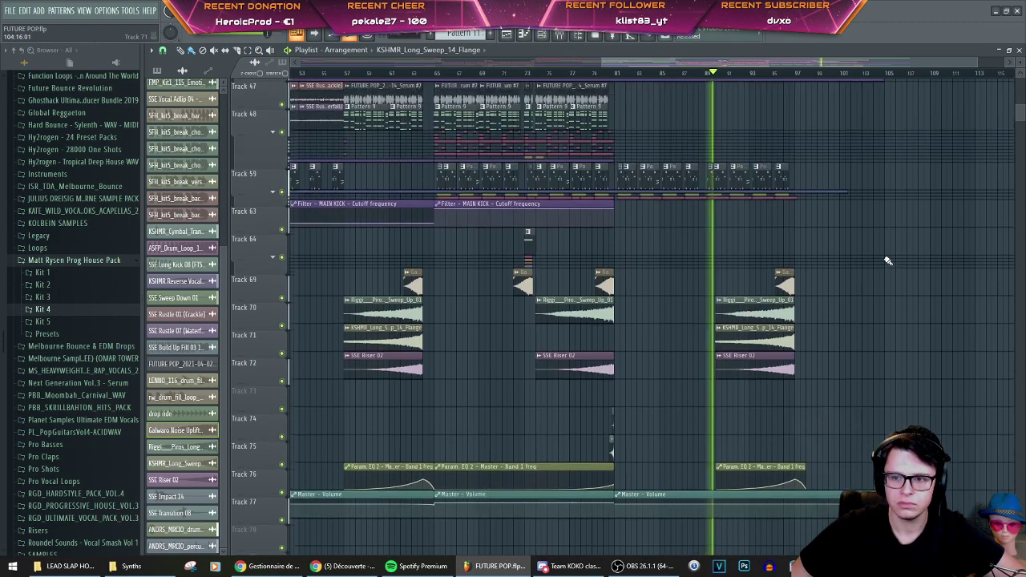
scroll(889, 260, "up", 6)
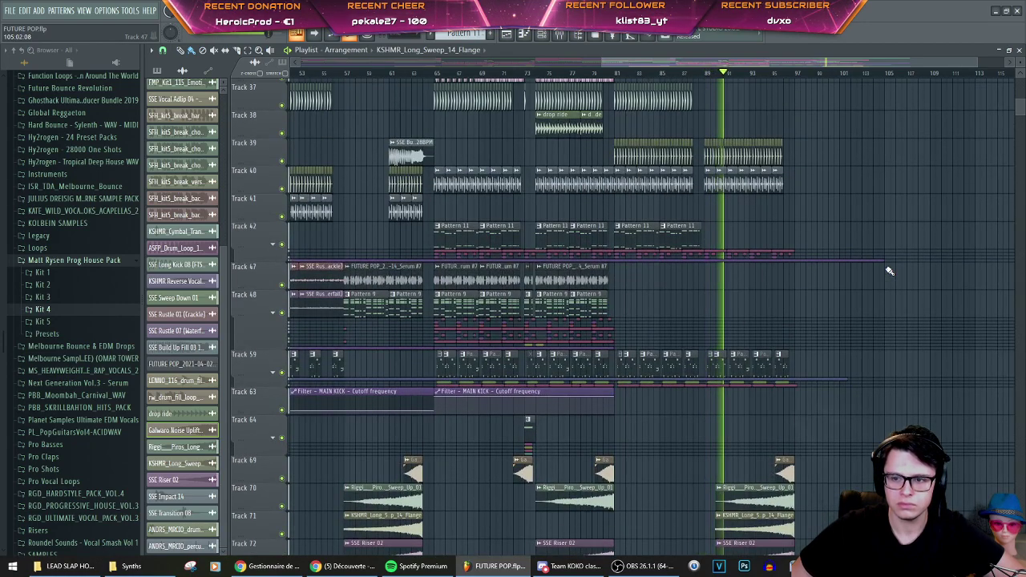
scroll(889, 271, "down", 2)
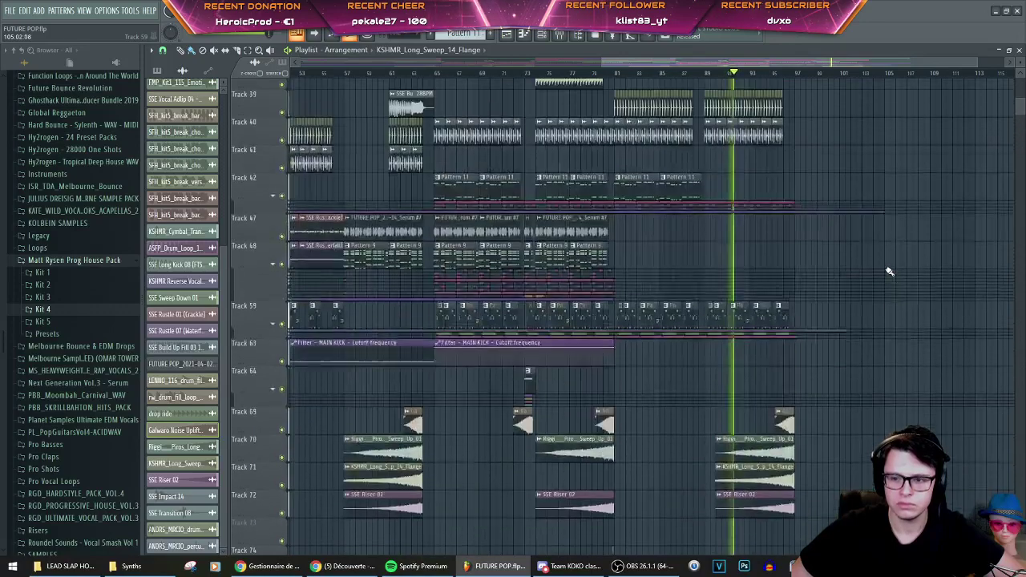
scroll(888, 271, "up", 20)
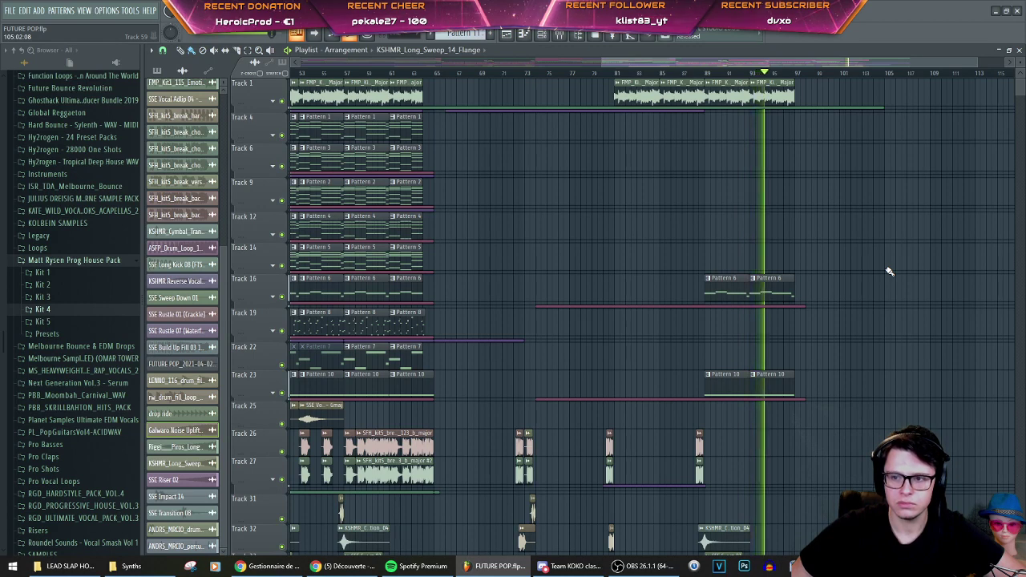
left_click(276, 102)
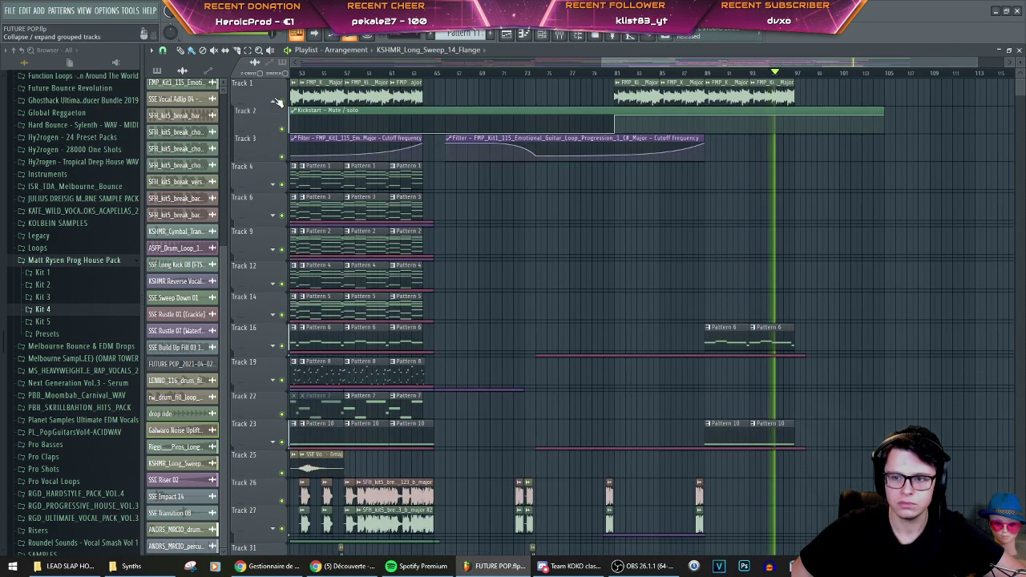
left_click_drag(705, 140, 782, 140)
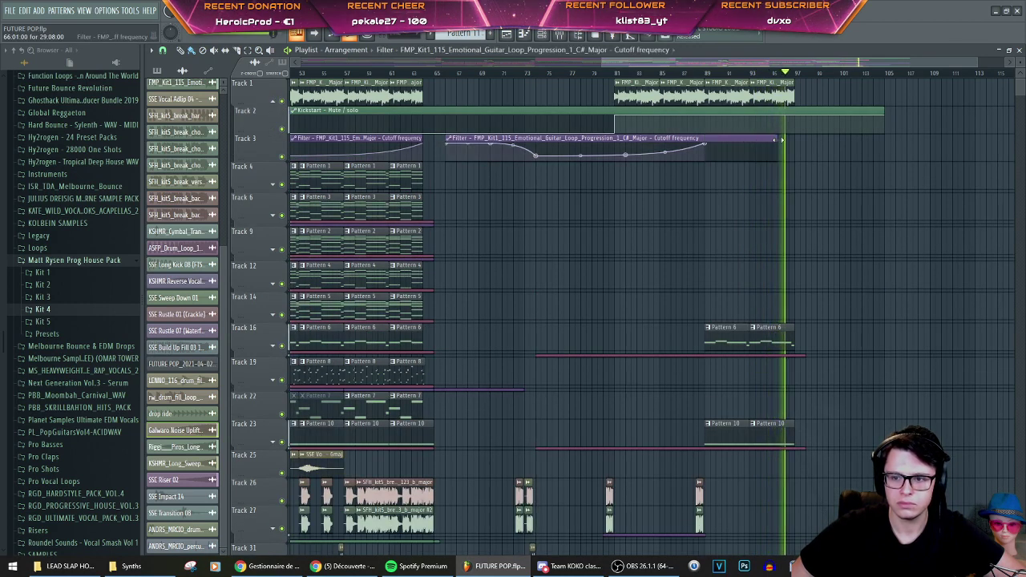
left_click(277, 102)
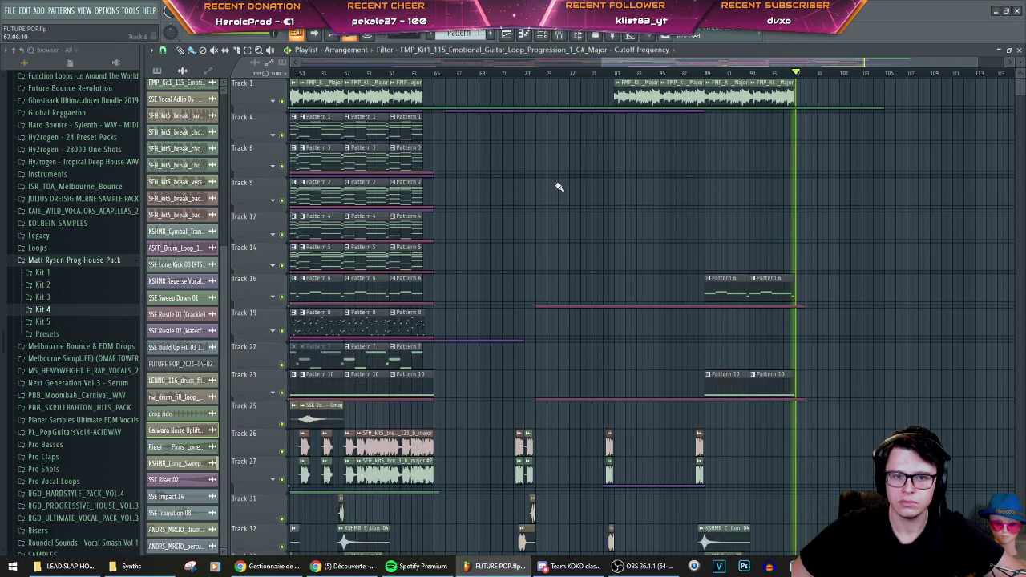
key("space")
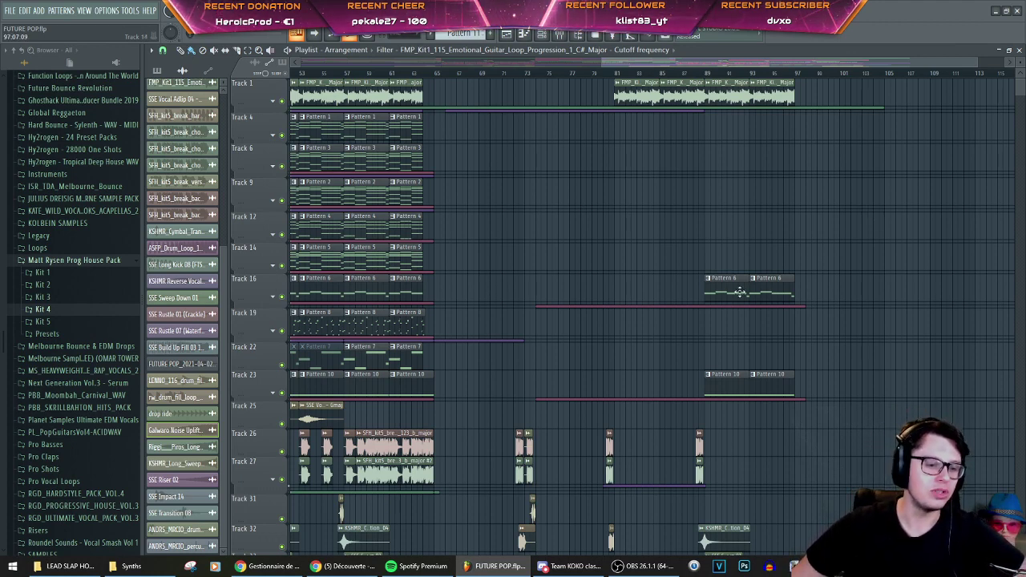
Step: Review the full arrangement in the playlist from Track 1 down to the Master volume automation on Track 77
key("alt+Tab")
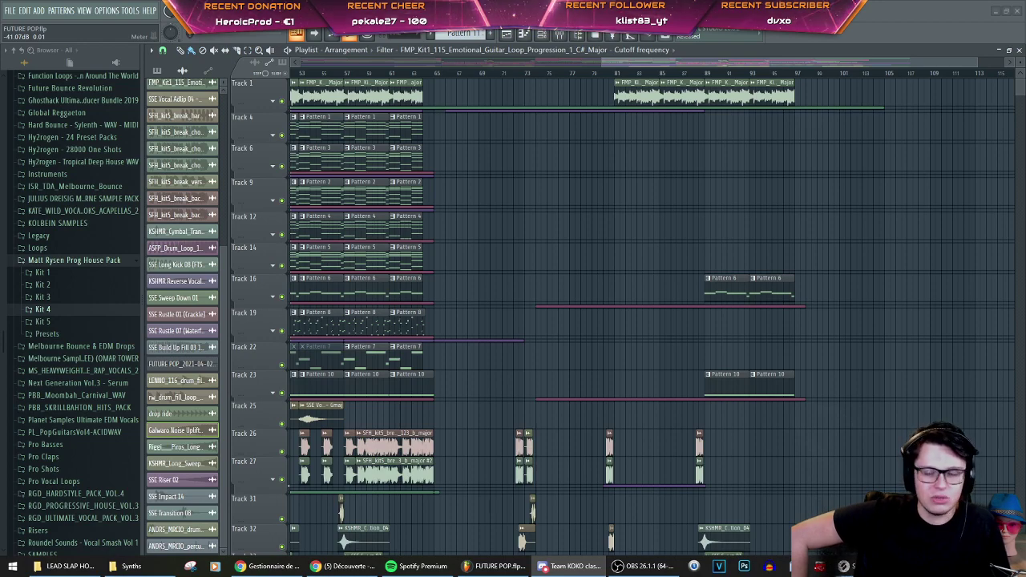
scroll(514, 295, "down", 4)
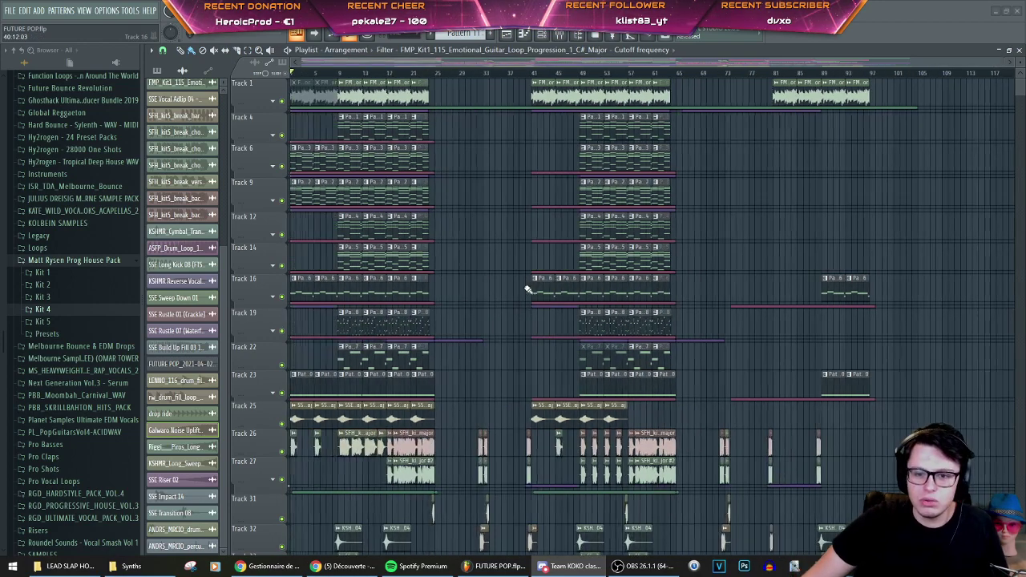
scroll(528, 291, "down", 10)
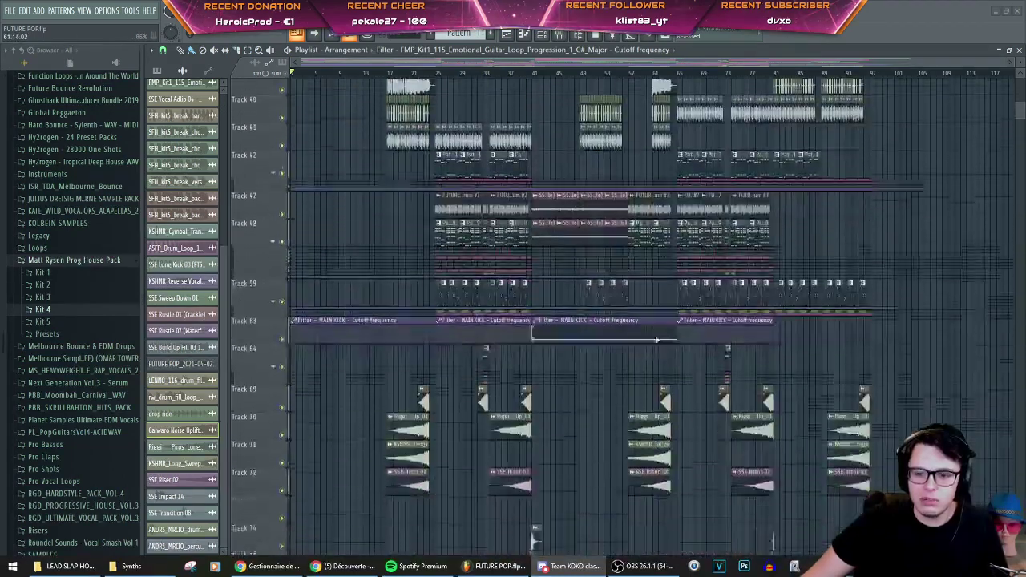
scroll(657, 340, "up", 10)
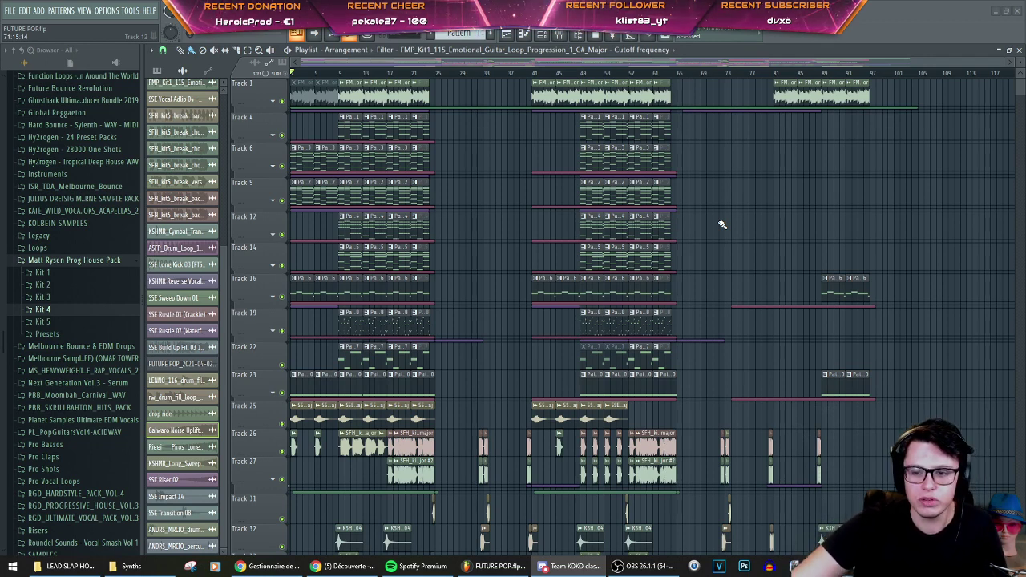
scroll(722, 224, "down", 15)
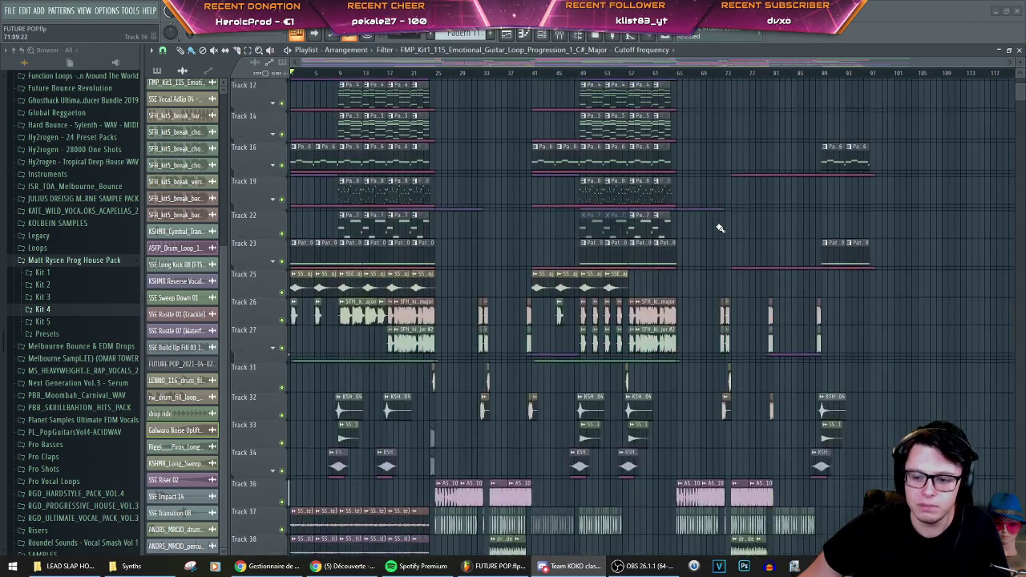
scroll(716, 233, "up", 12)
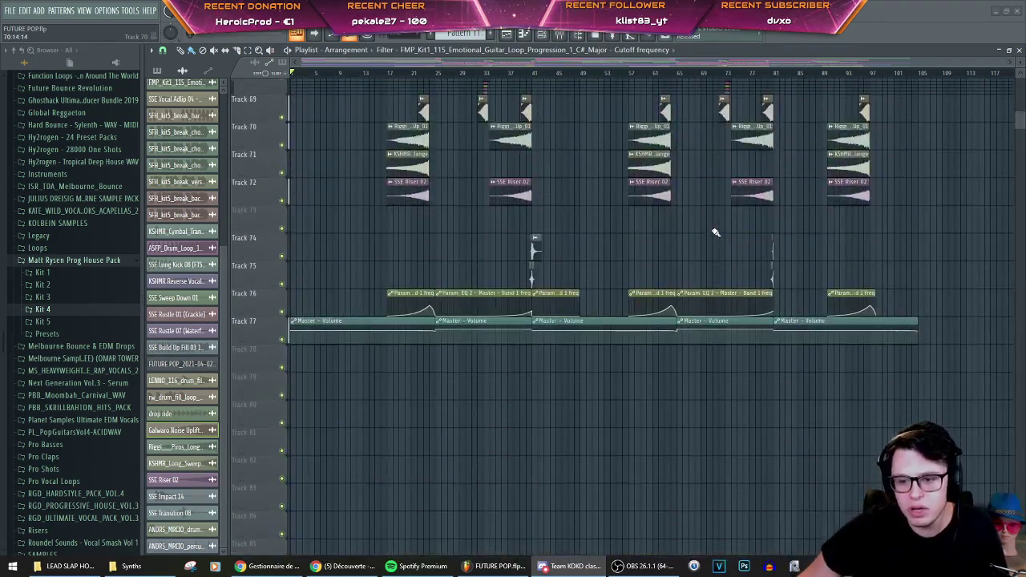
Step: Recheck the clip layout across the whole playlist, from the guitar loop on Track 1 to the Master volume automation on Track 77
scroll(716, 232, "up", 1)
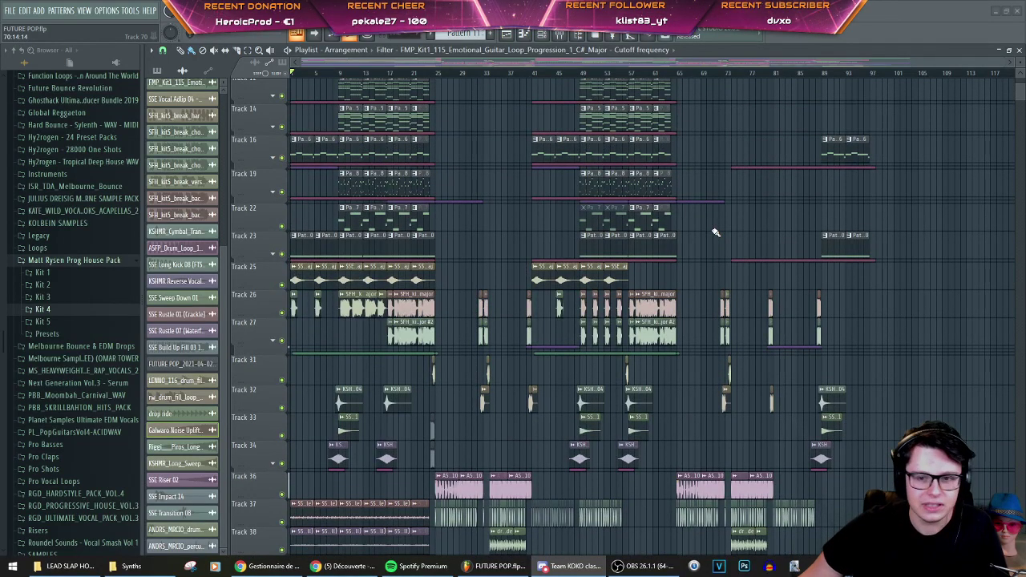
scroll(481, 225, "down", 15)
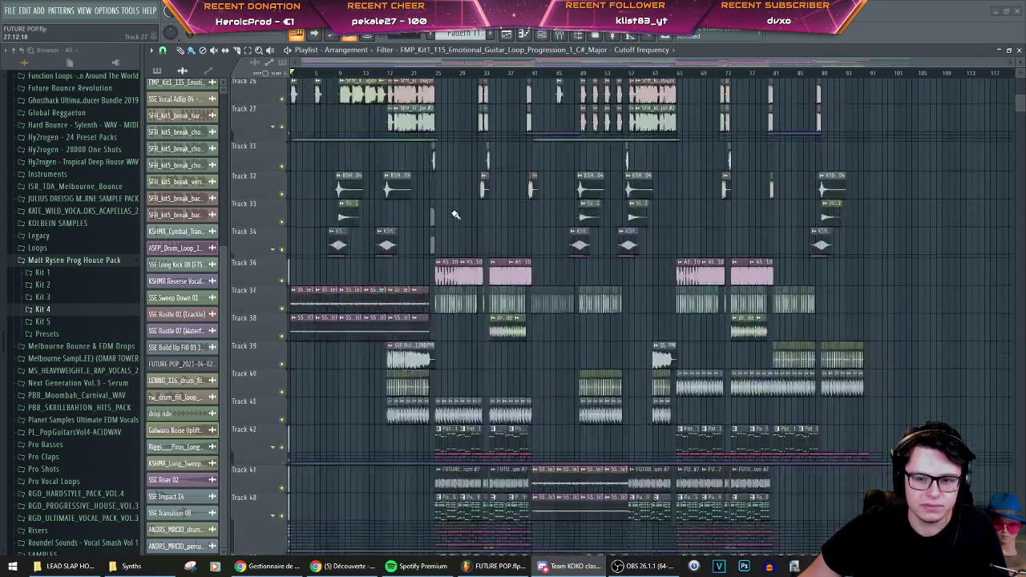
scroll(460, 218, "up", 18)
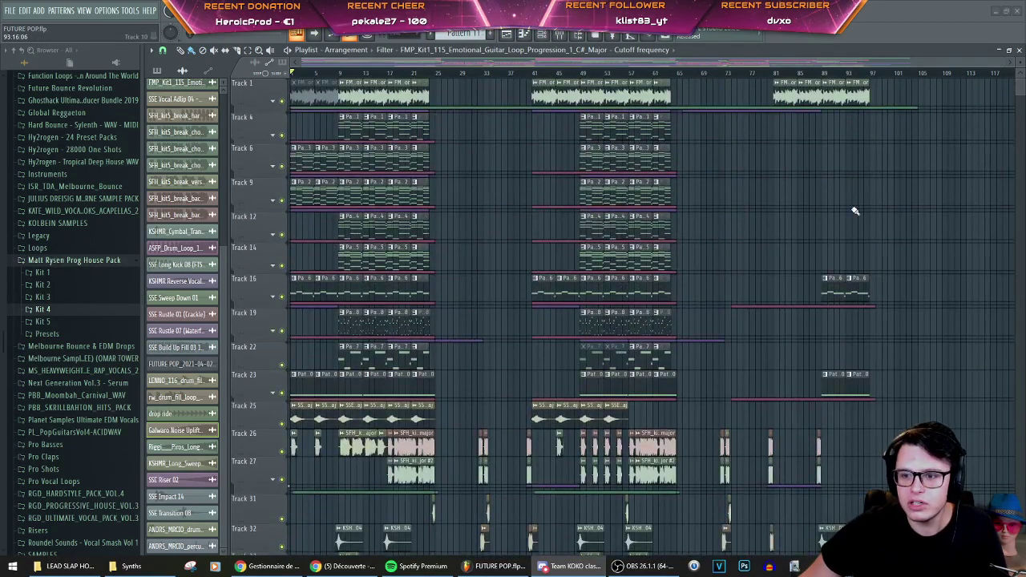
scroll(855, 211, "down", 18)
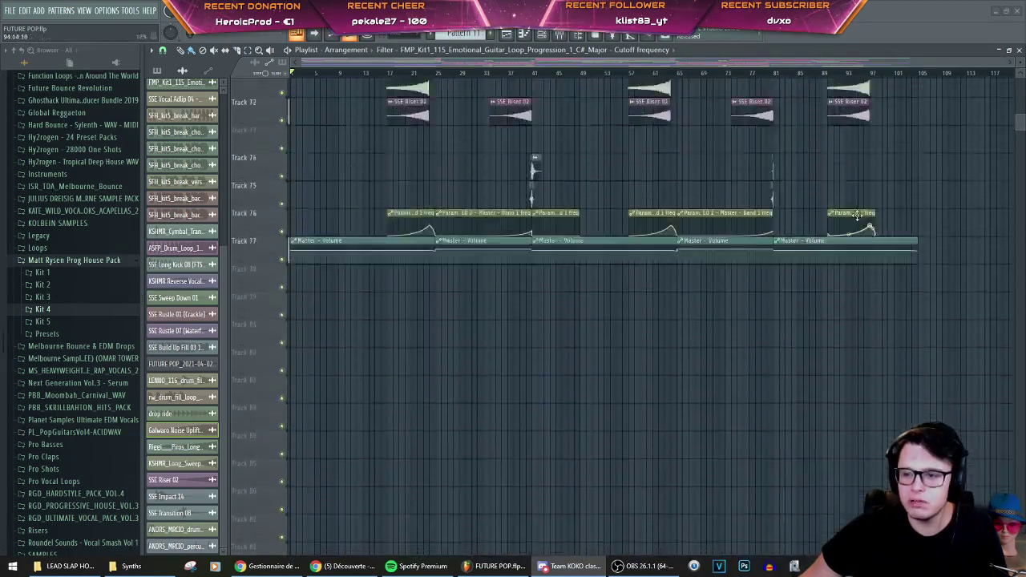
scroll(857, 215, "up", 18)
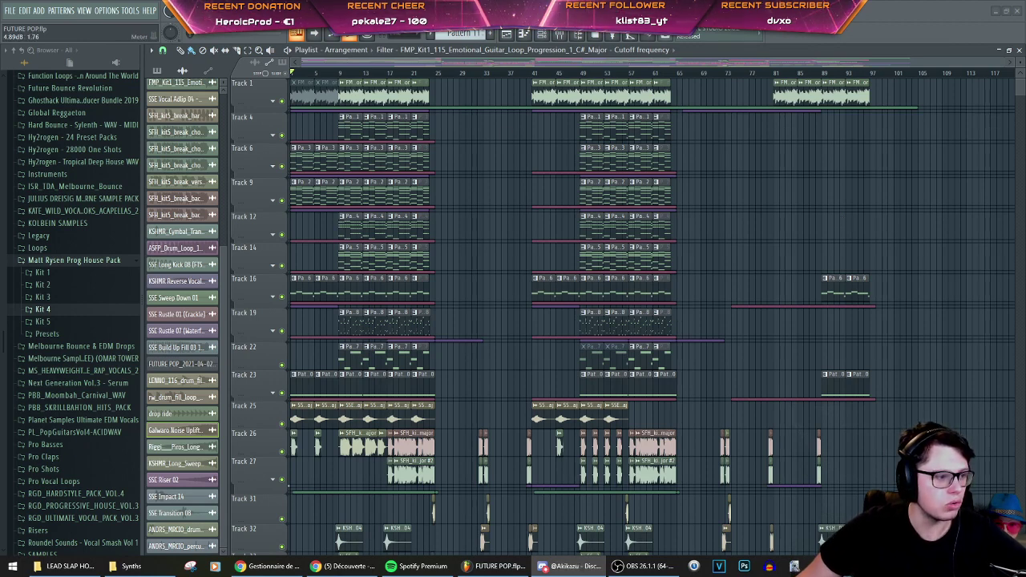
Step: Switch to the browser's SoundCloud page for "Seen You In Heaven (review)", play its opening seconds and pause the track
key("alt+Tab")
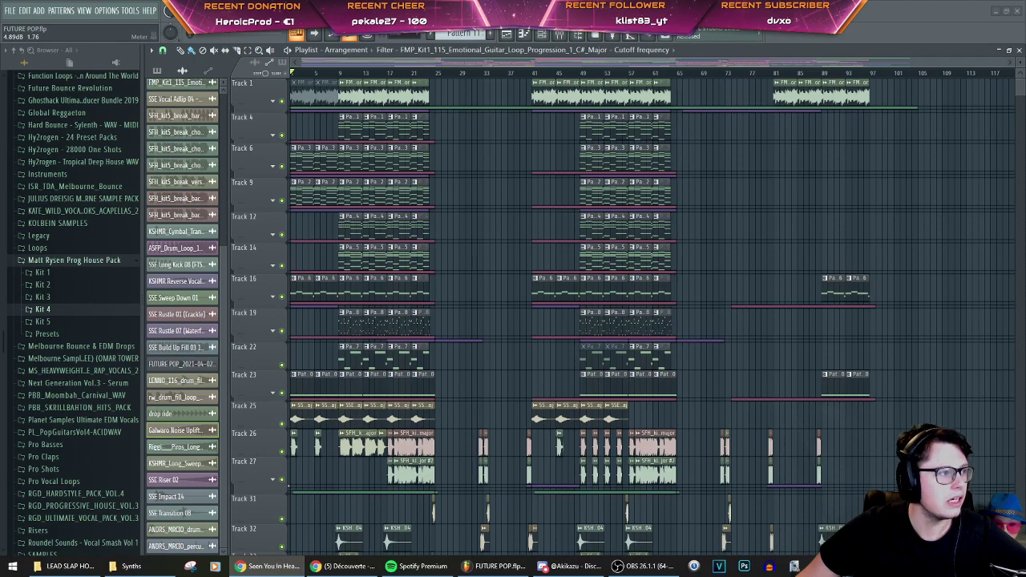
left_click_drag(0, 98, 507, 97)
double_click(508, 98)
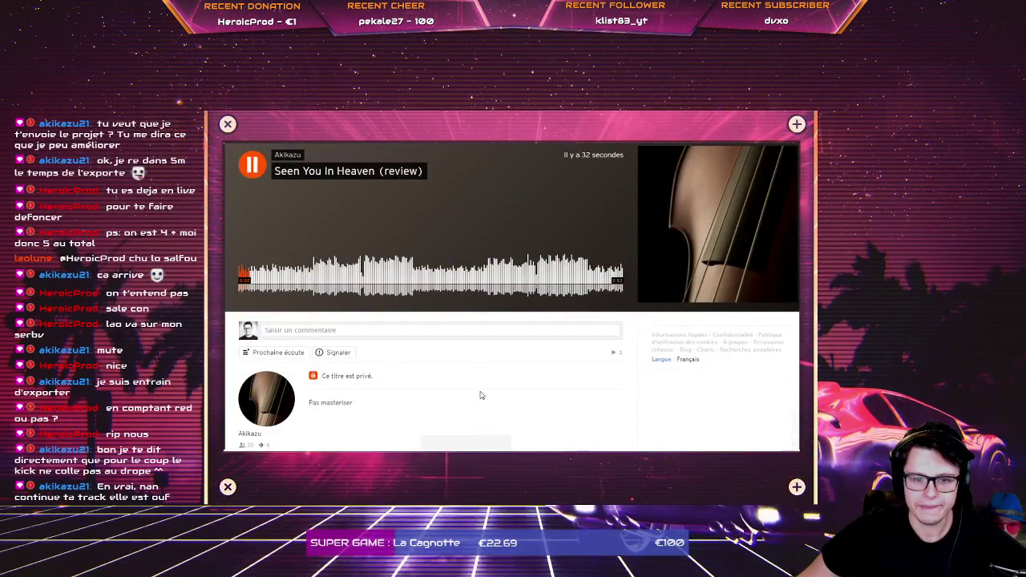
key("space")
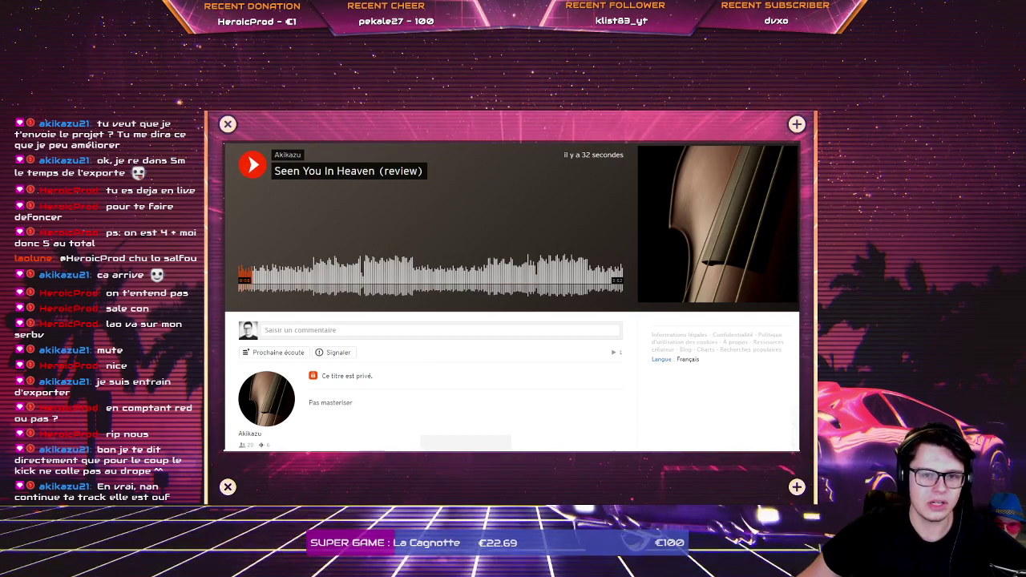
Step: Listen on through the intro of "Seen You In Heaven (review)" in short passages, pausing between them to give feedback
left_click(253, 167)
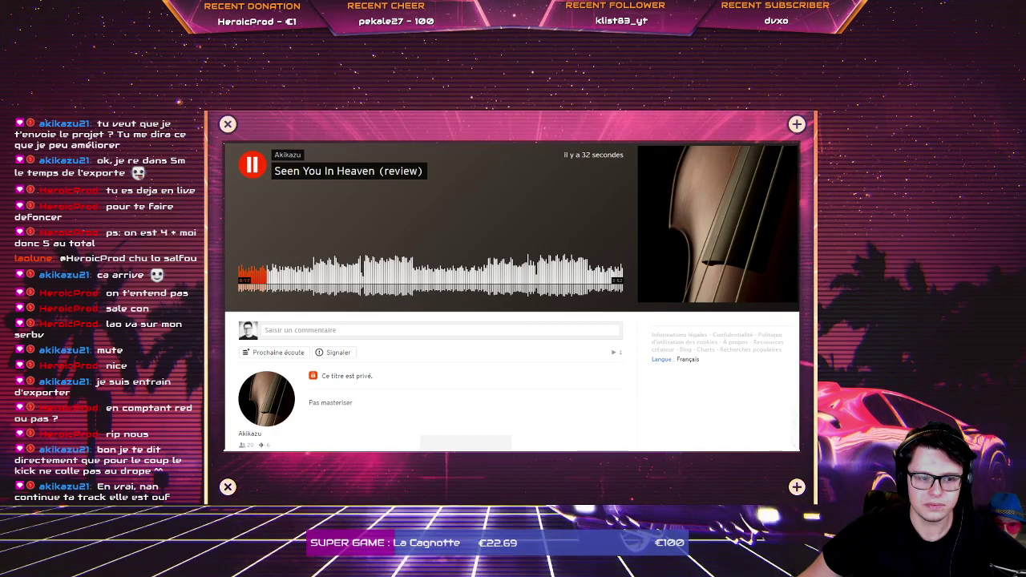
left_click(252, 170)
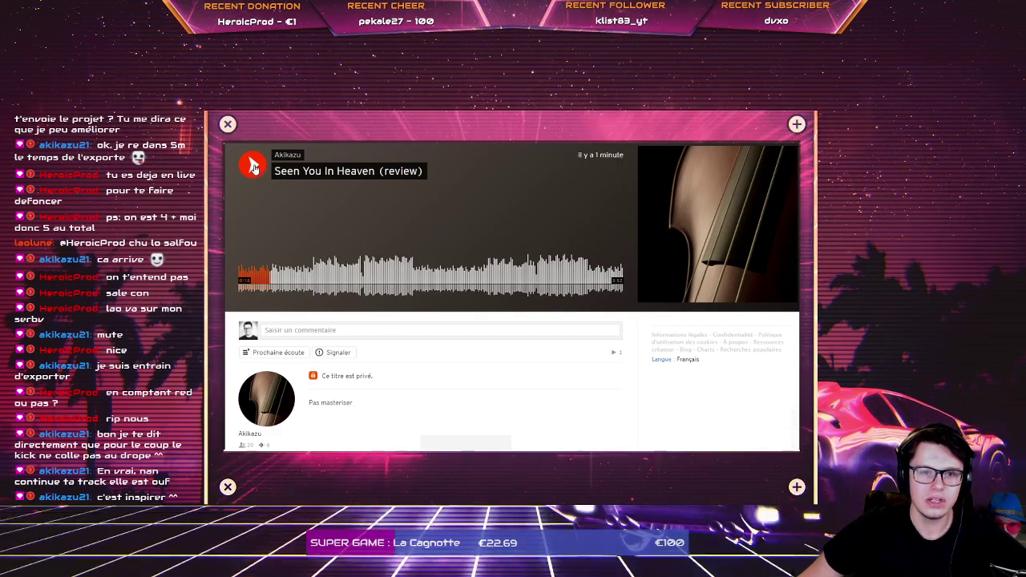
left_click(253, 166)
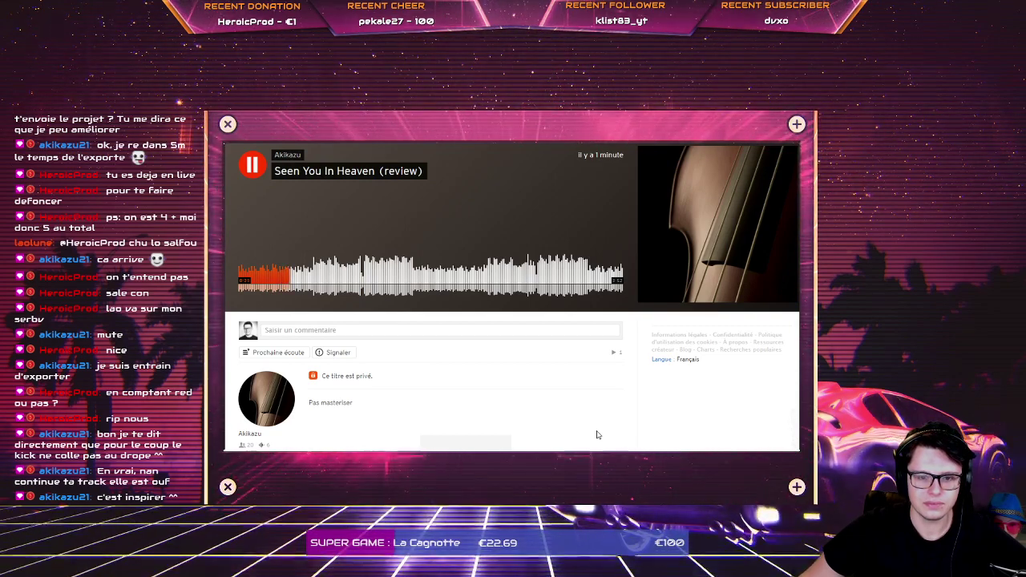
left_click(249, 176)
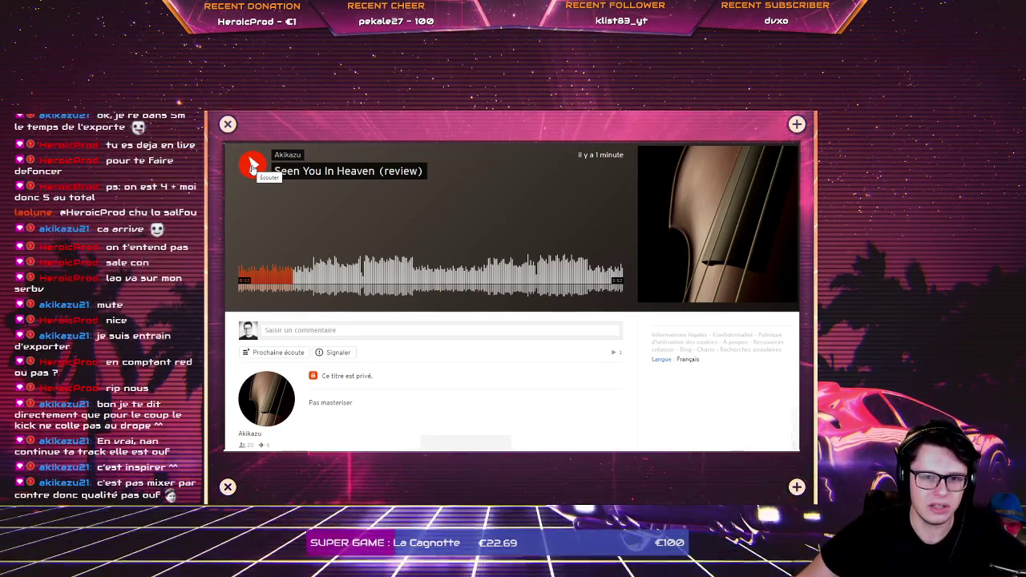
left_click(252, 166)
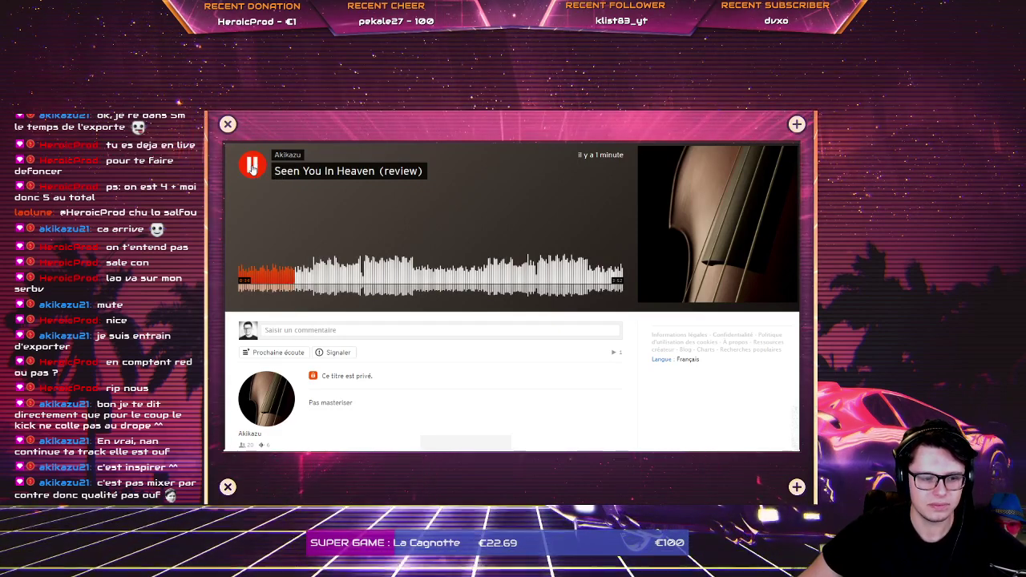